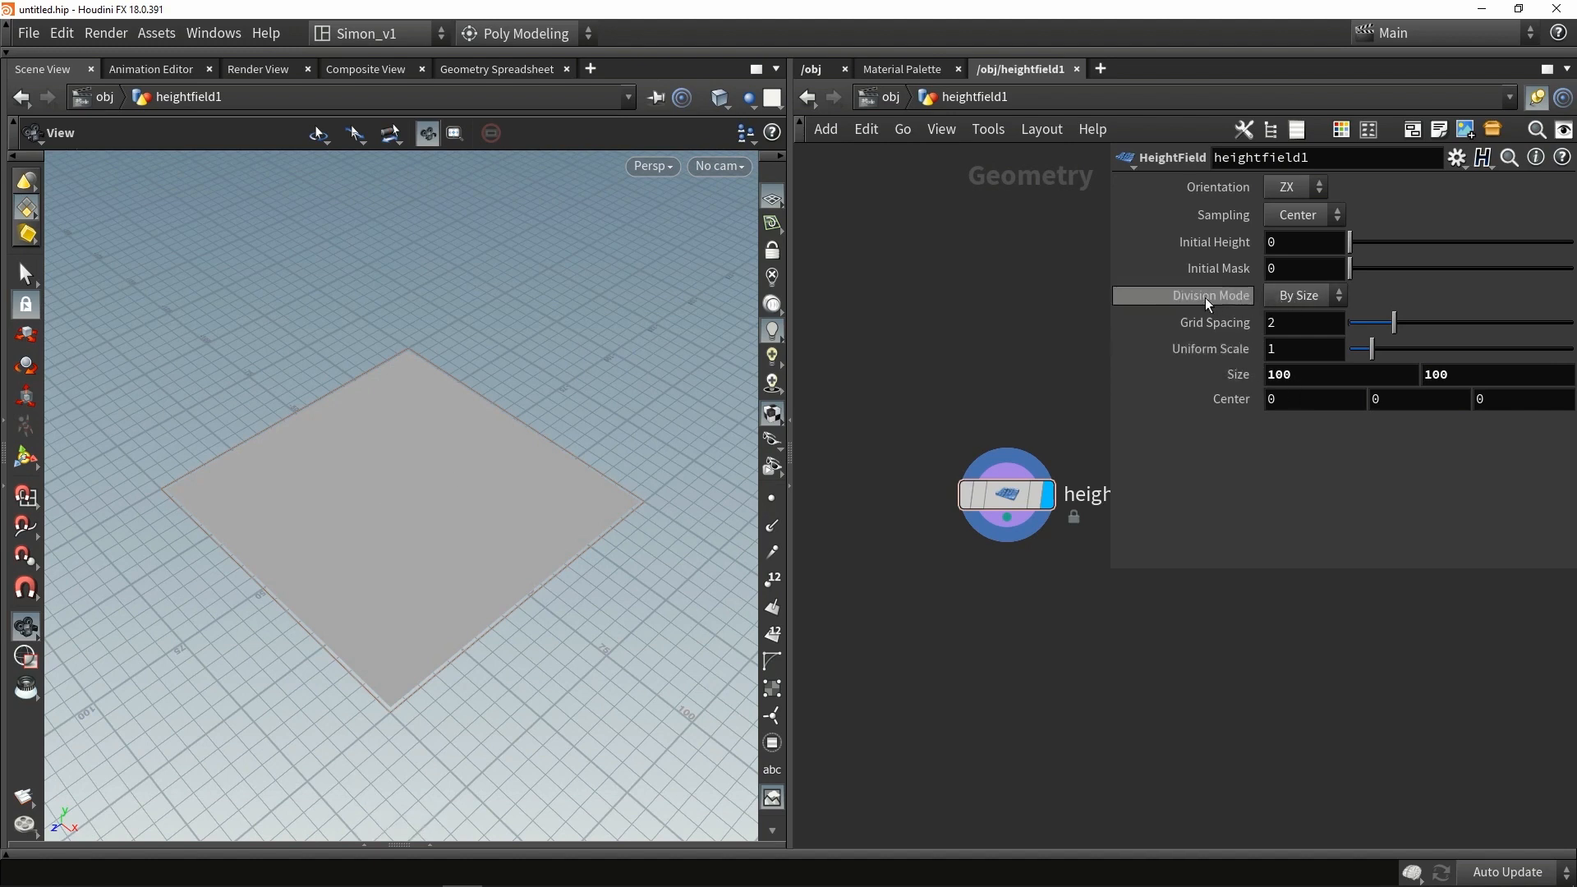
Step: Switch the heightfield's division mode to By Axis and set its grid samples to 256
click(1299, 297)
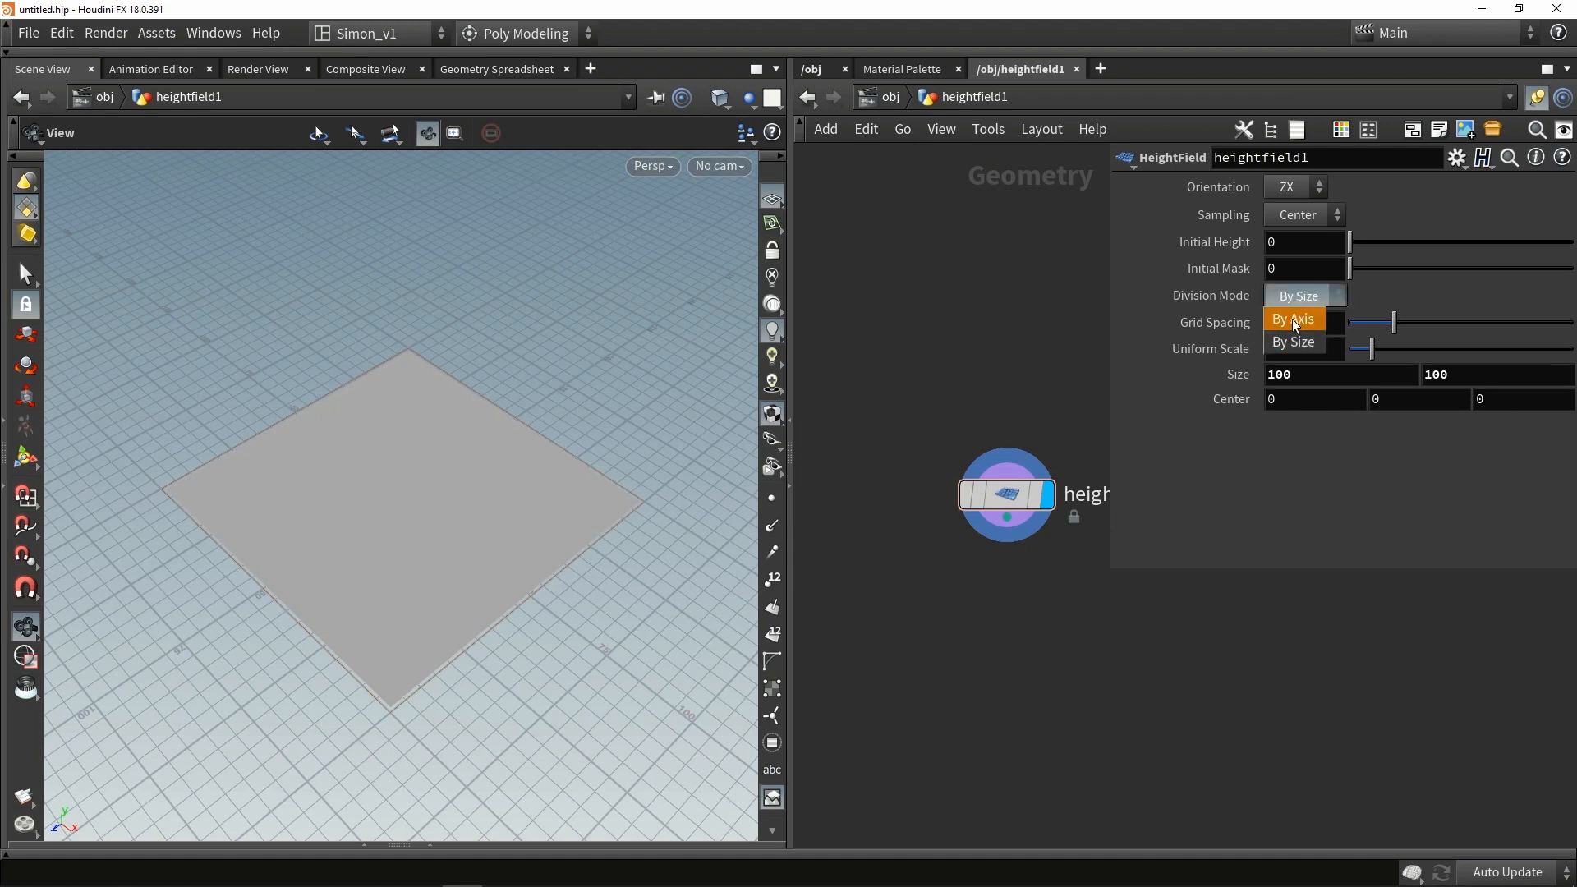
click(1293, 319)
click(1279, 322)
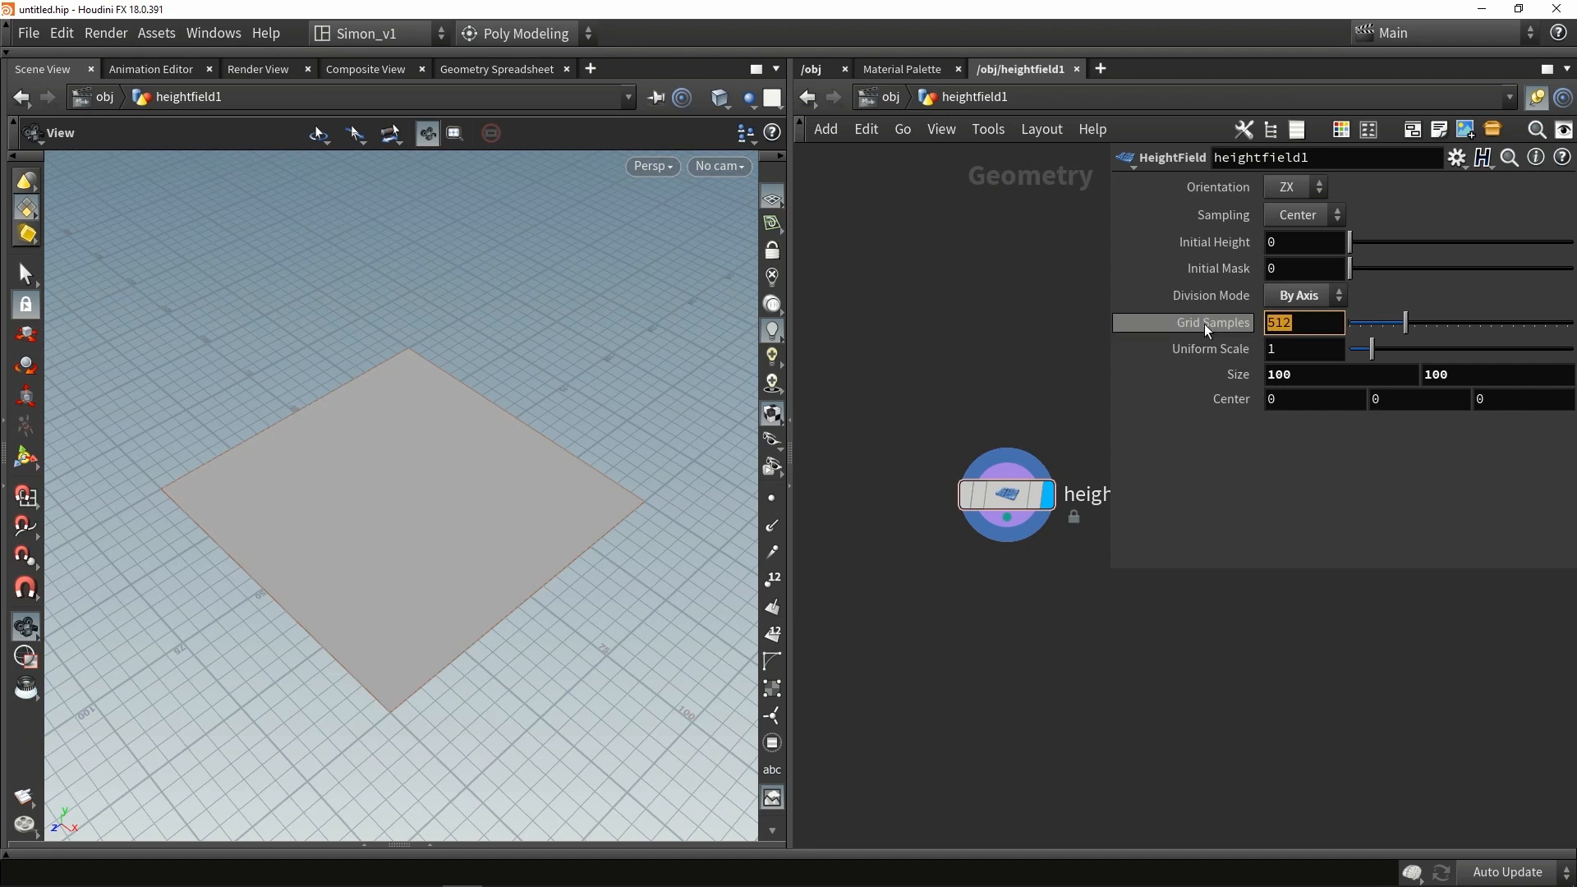
text(256)
key(Return)
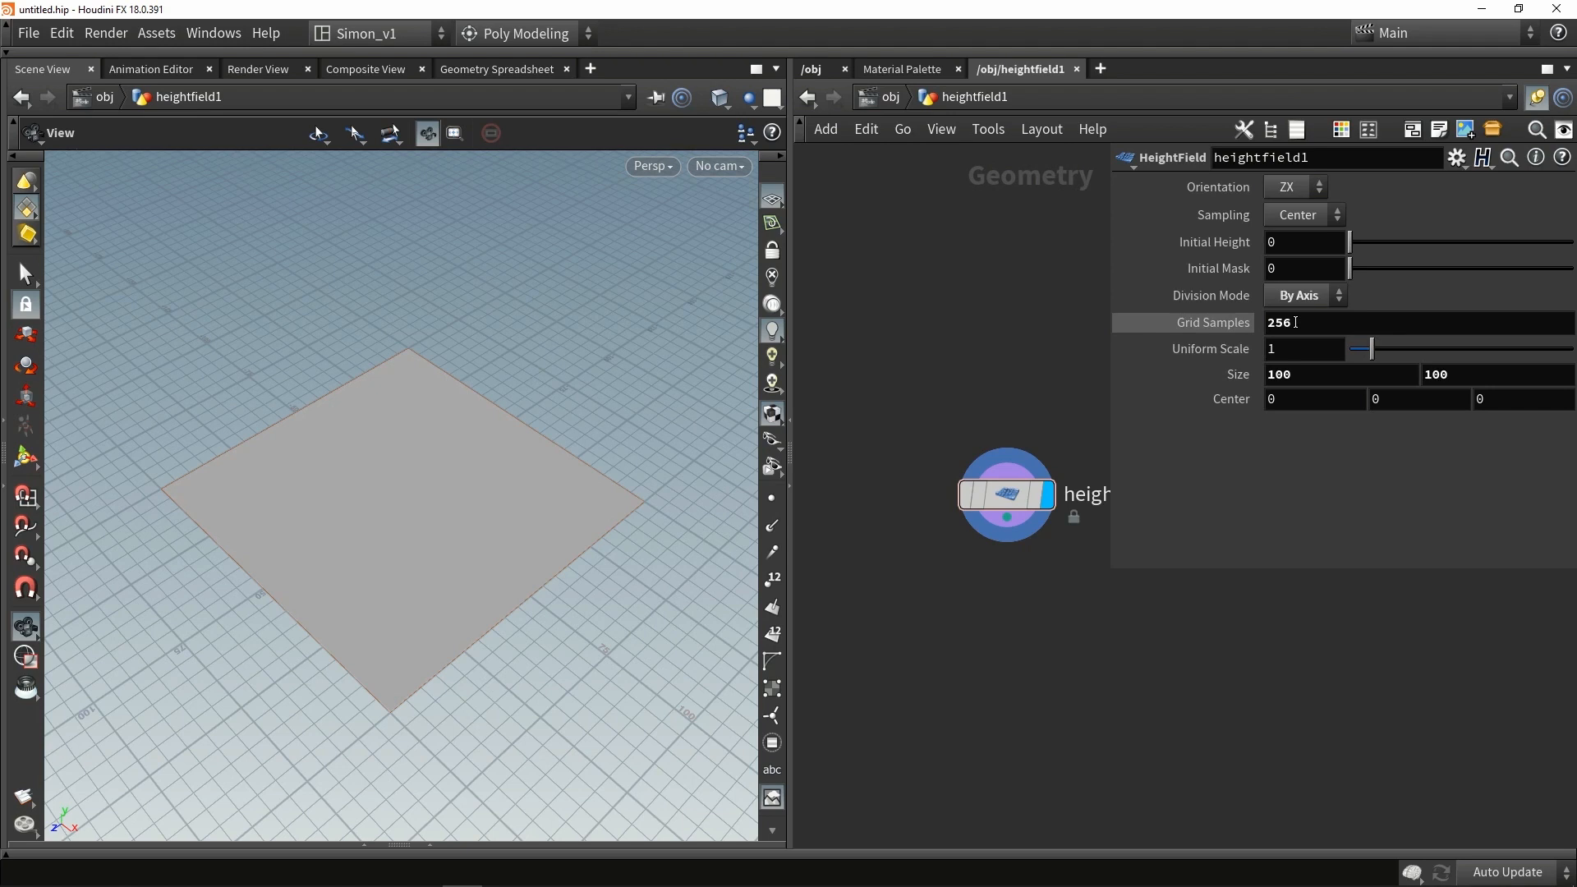
Step: Shrink the parameter overlay and add a HeightField Noise node connected below heightfield1
middle_drag(989, 356, 929, 361)
drag(1111, 566, 1057, 370)
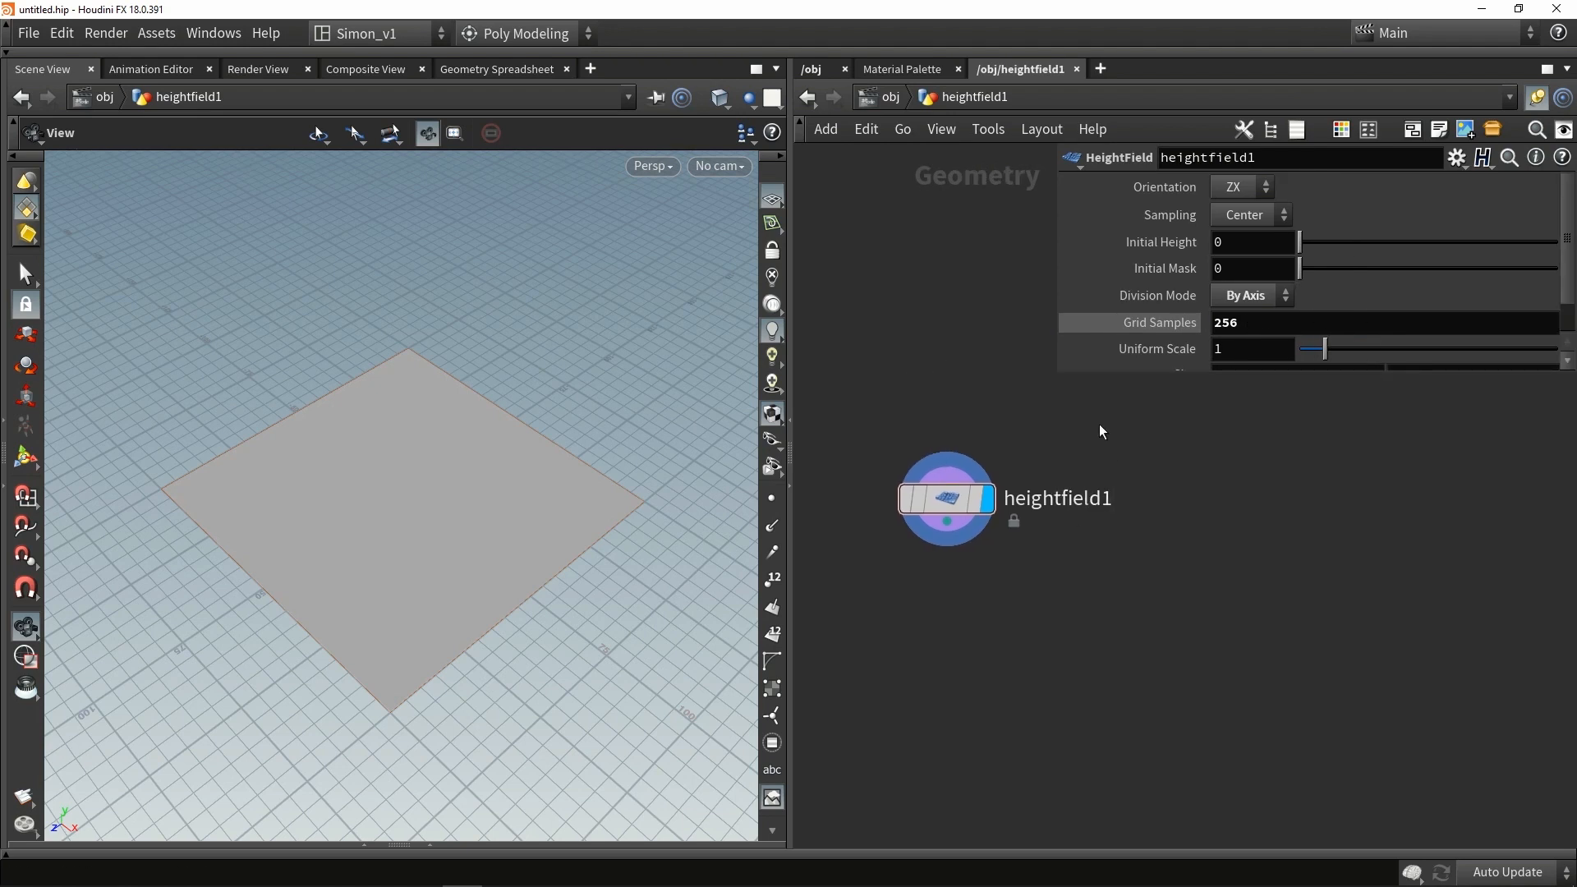
drag(952, 506, 984, 587)
middle_drag(1057, 736, 1041, 660)
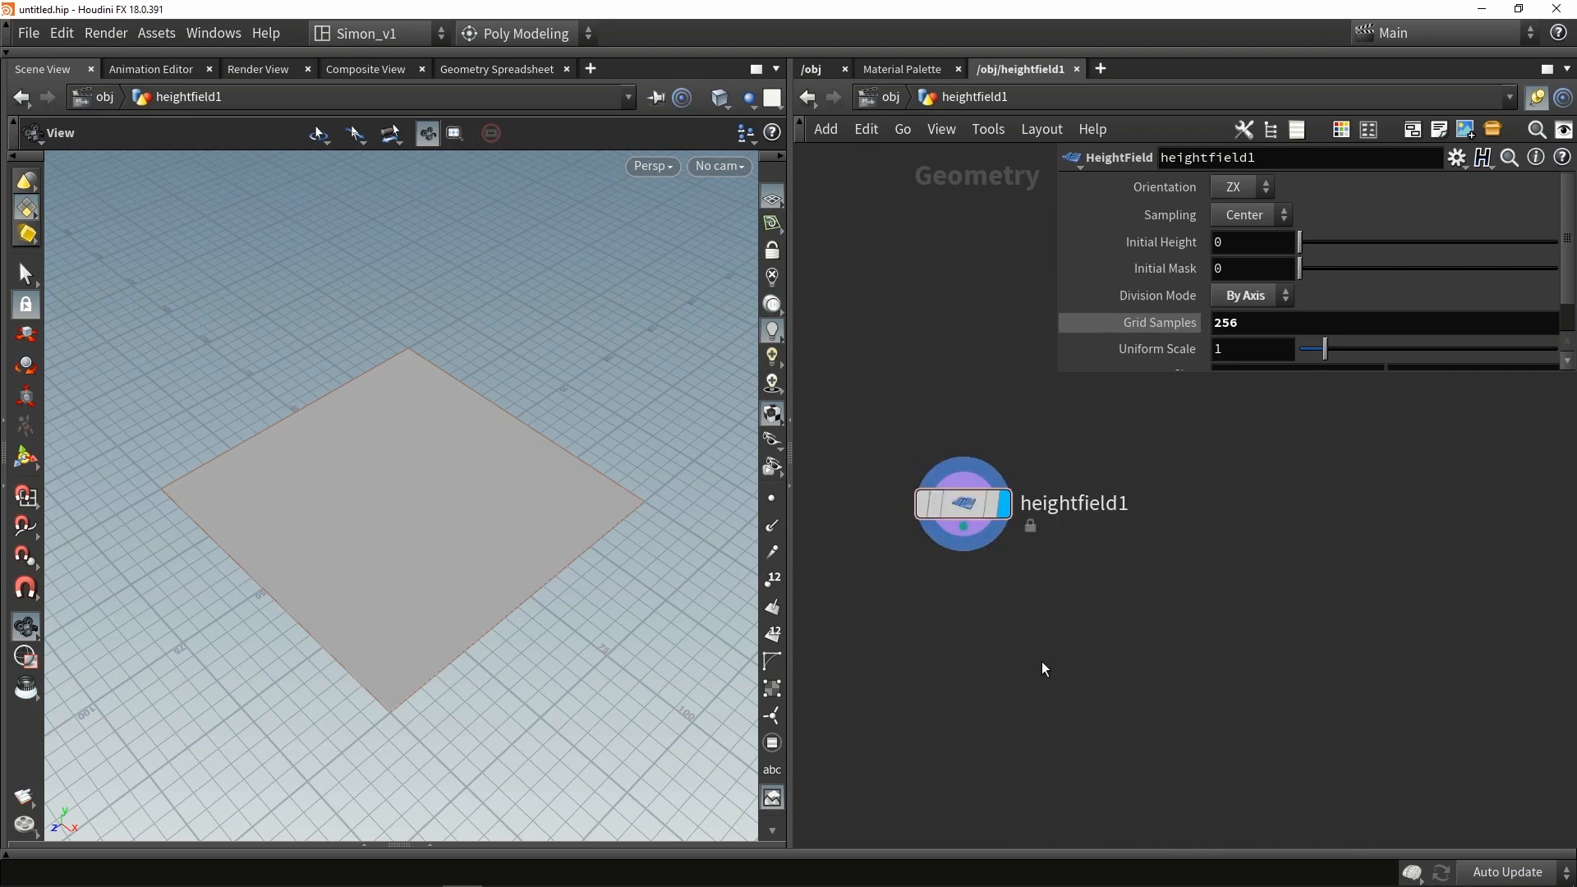
key(Tab)
text(noi)
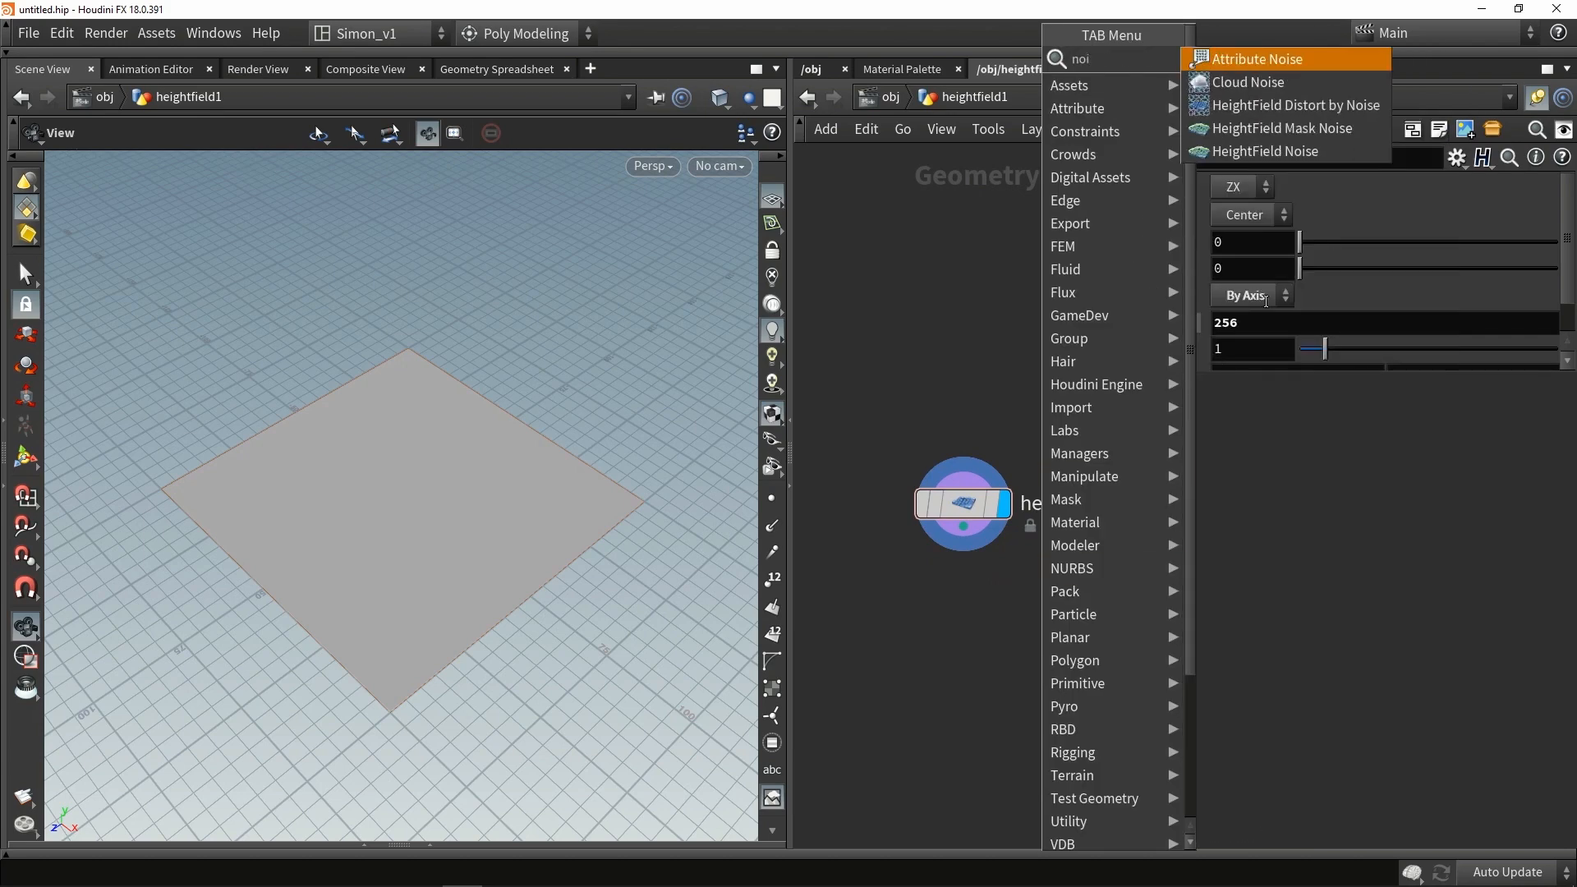
click(1287, 153)
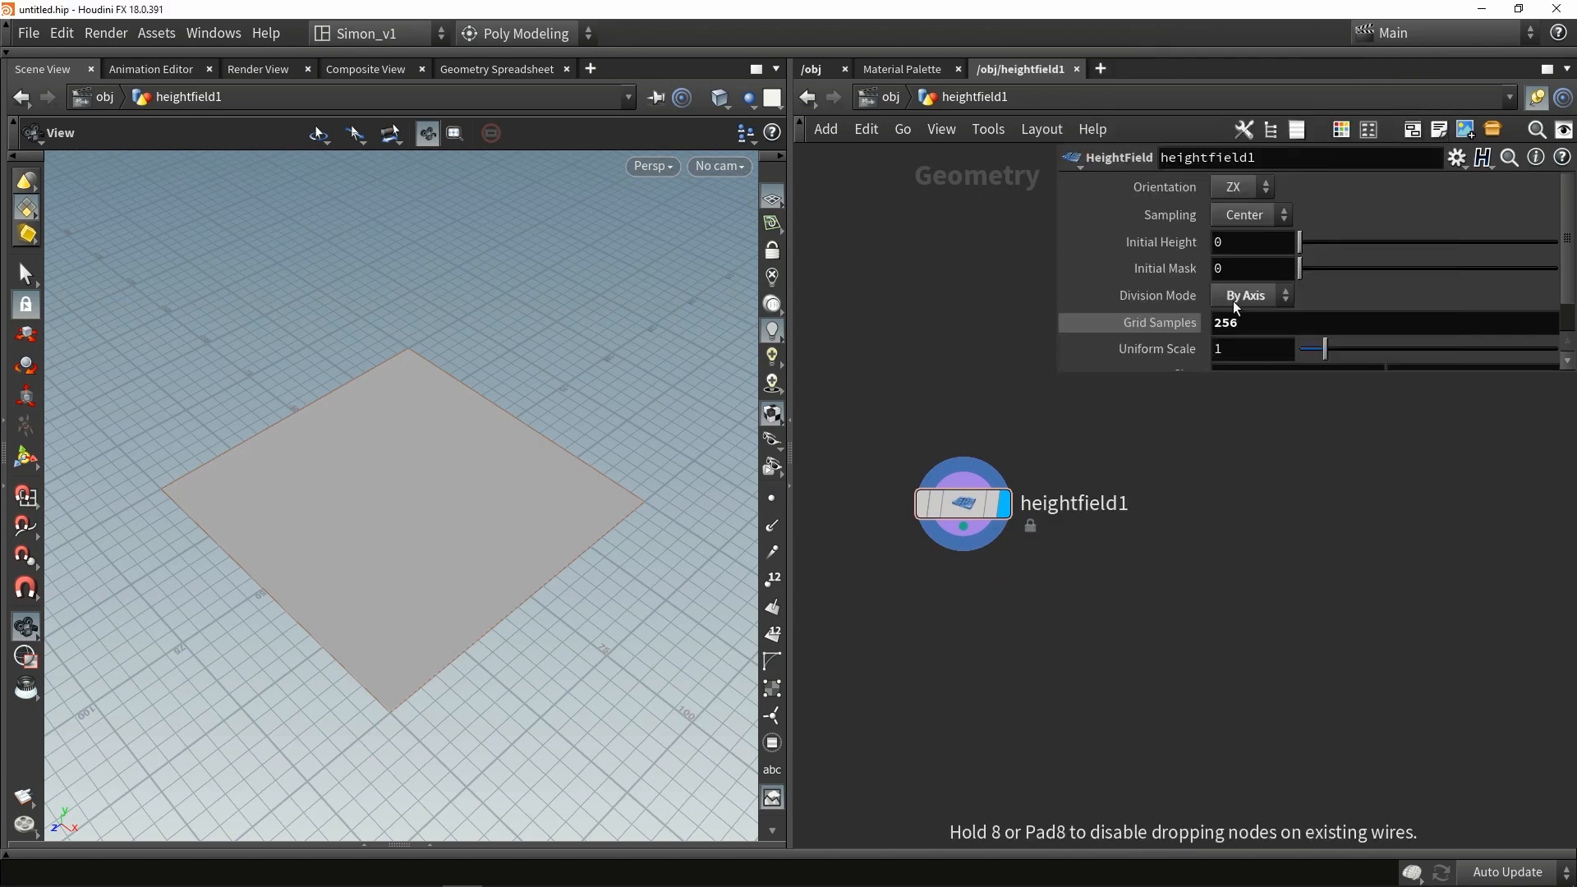
click(971, 643)
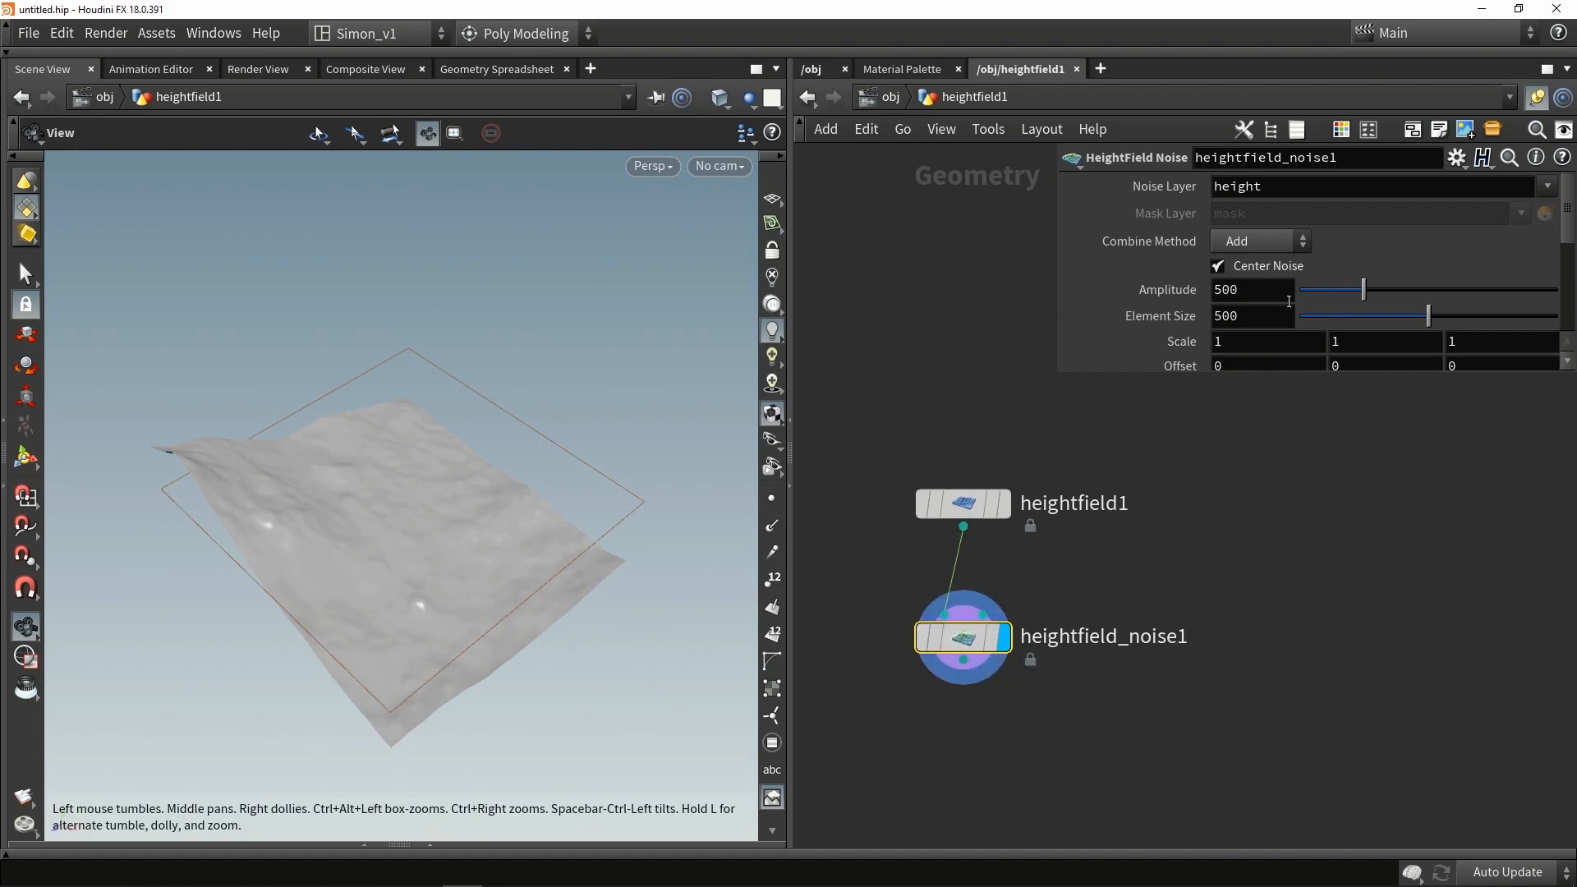
Step: Lower the heightfield noise's element size to 157 and its amplitude to 96
drag(1429, 315, 1337, 315)
drag(1362, 290, 1342, 320)
drag(448, 426, 378, 452)
right_drag(378, 451, 241, 489)
drag(240, 488, 425, 444)
Step: Try the noise types Manhattan Worley (cellular) F1, Worley (cellular) F2-F1 and Worley (cellular) F1 on the terrain
scroll(1322, 228, down, 3)
scroll(1321, 228, down, 1)
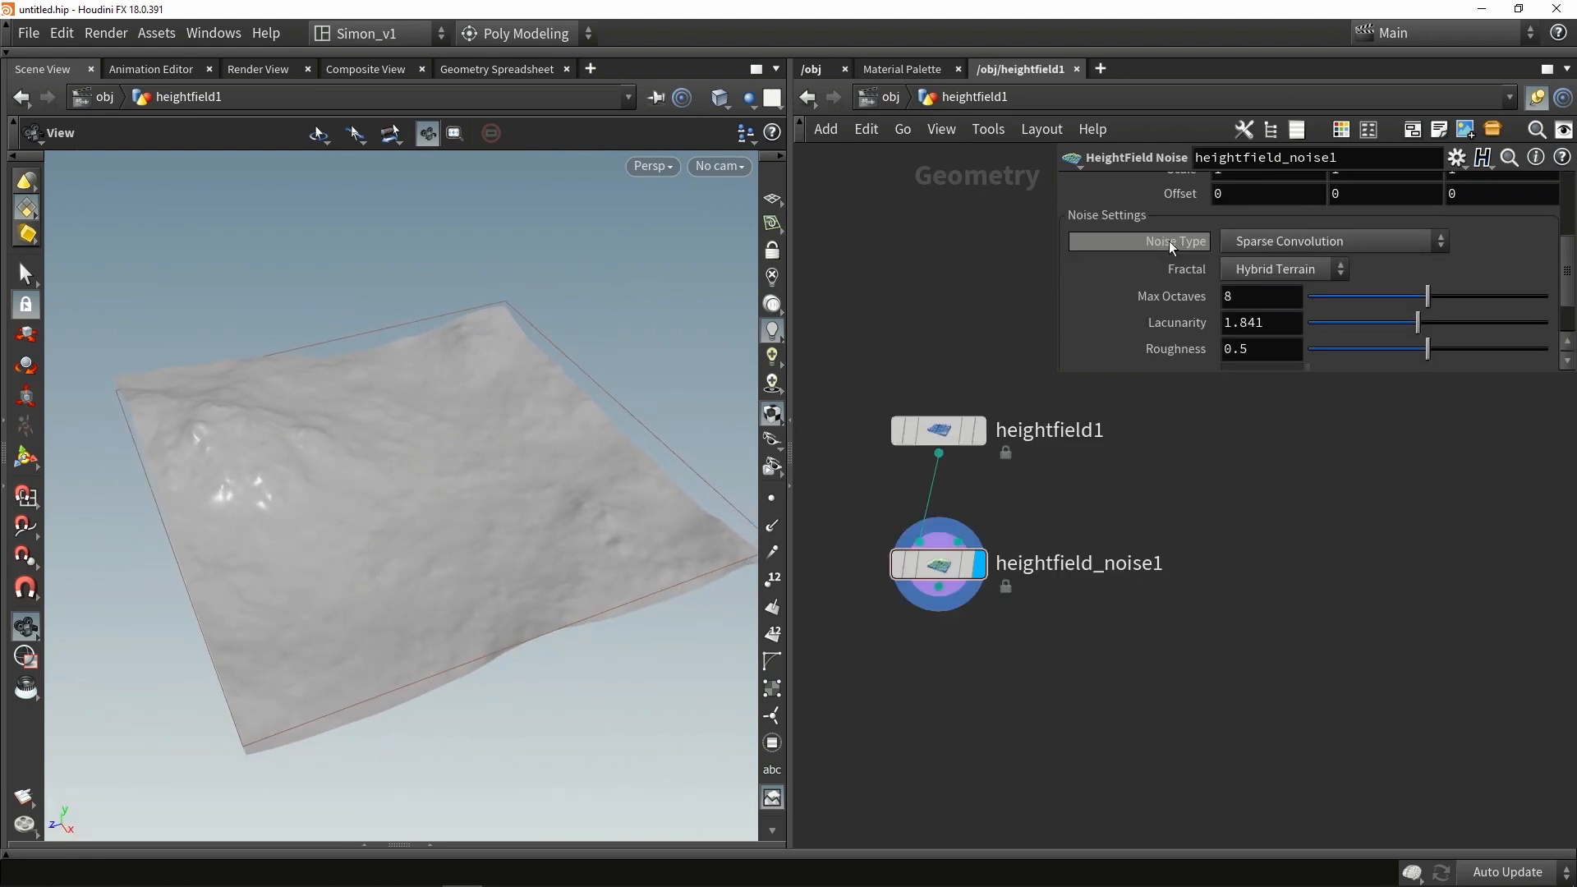
click(1389, 238)
click(1343, 473)
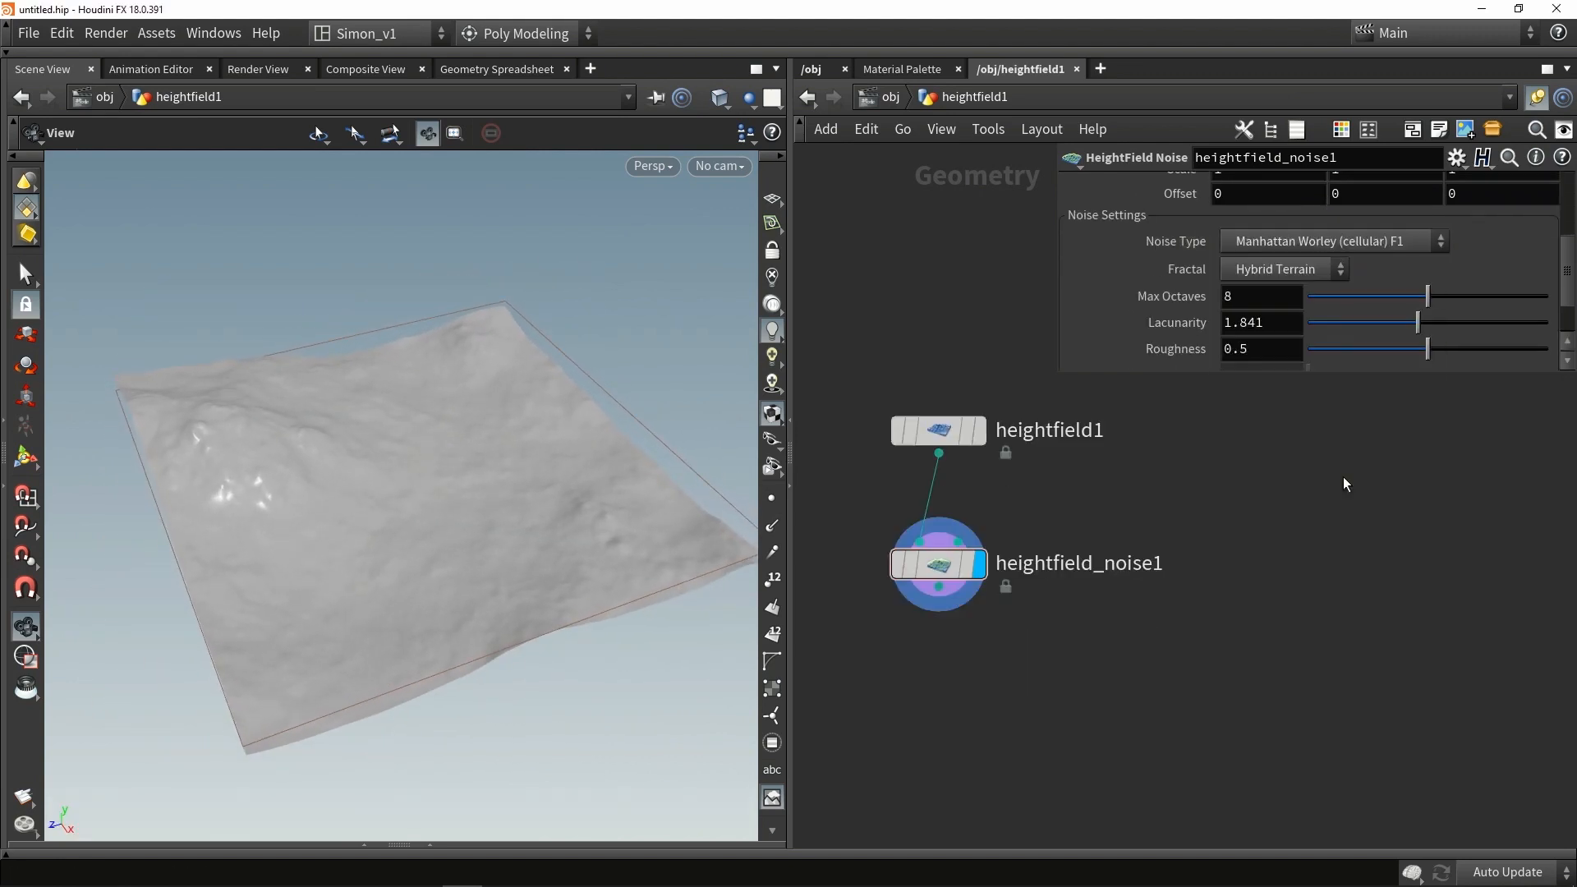
drag(430, 480, 468, 493)
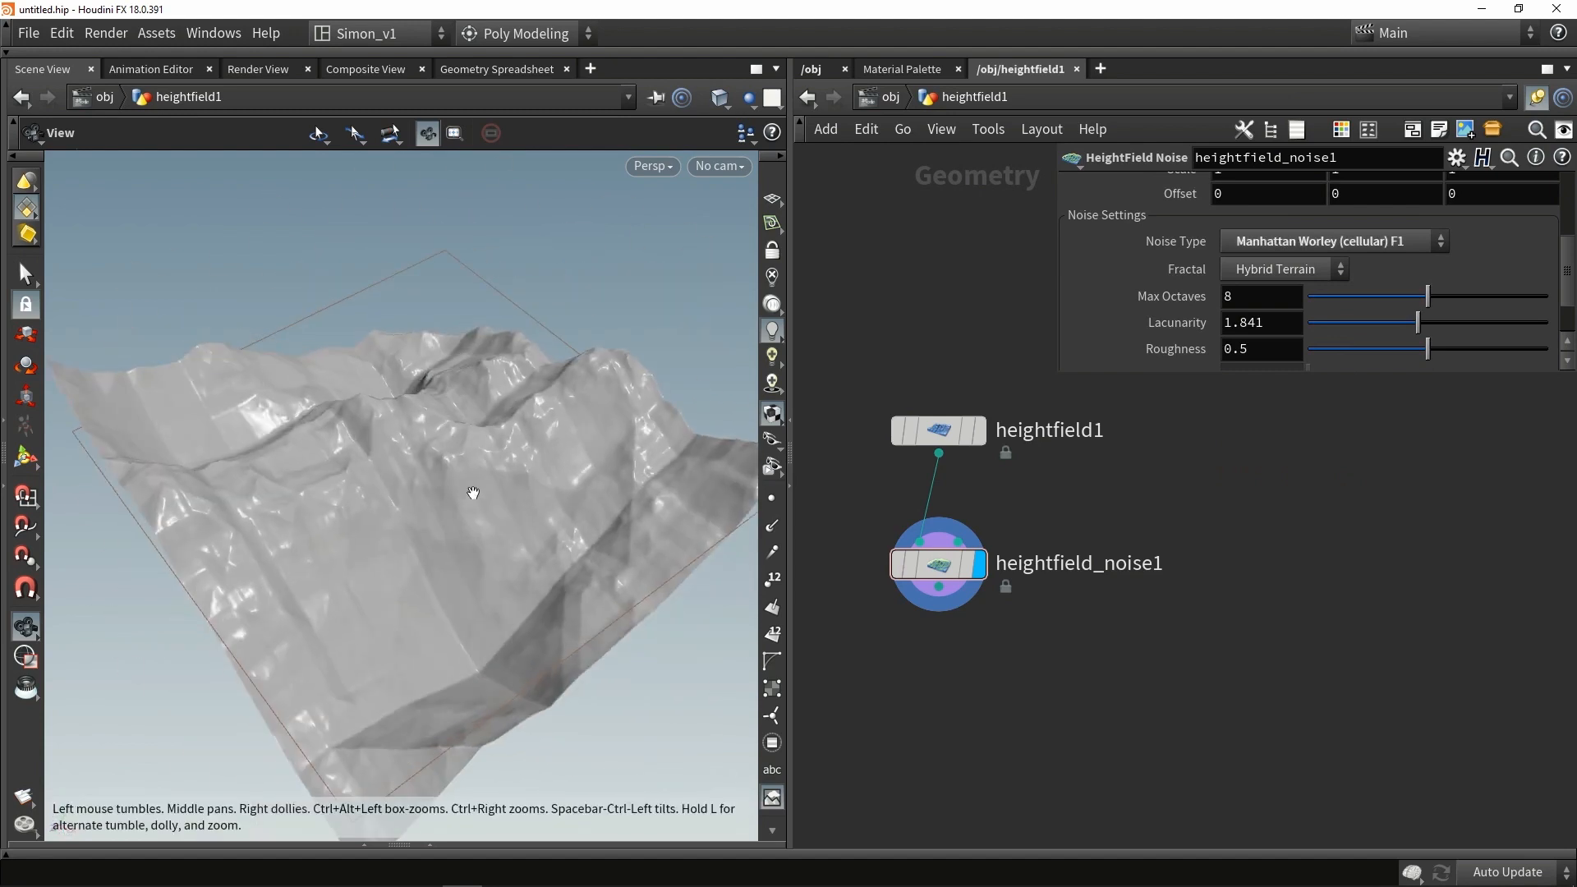
click(1276, 247)
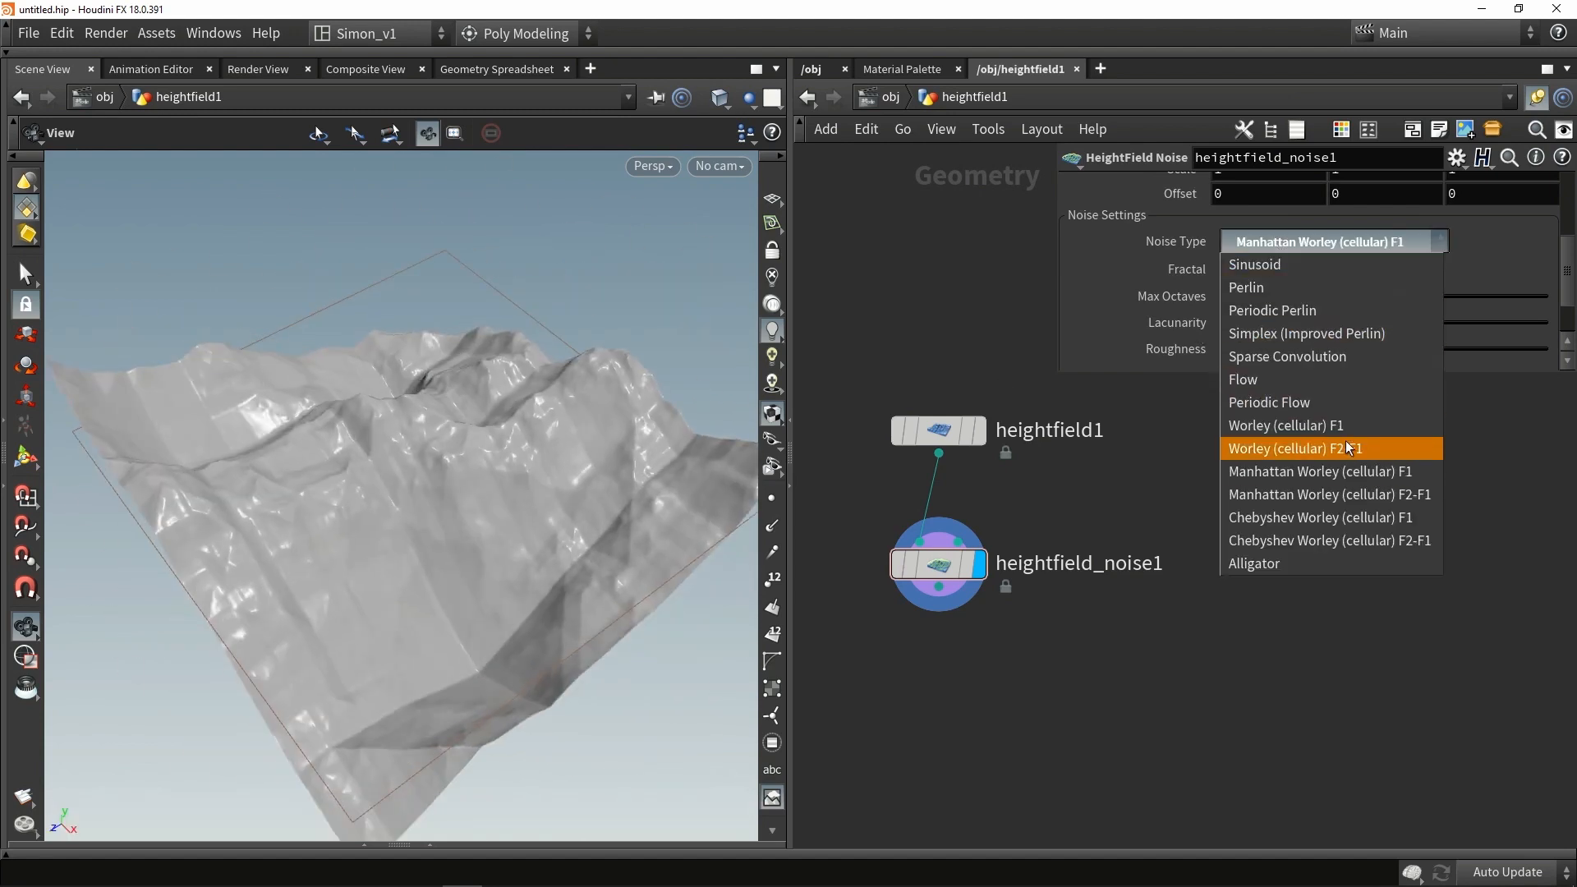
click(1283, 451)
drag(524, 366, 444, 419)
click(1275, 243)
click(1293, 436)
Step: Try the Worley noise with Center Noise off, amplitude 77 and element size 51, and re-enable Center Noise
scroll(1224, 269, up, 3)
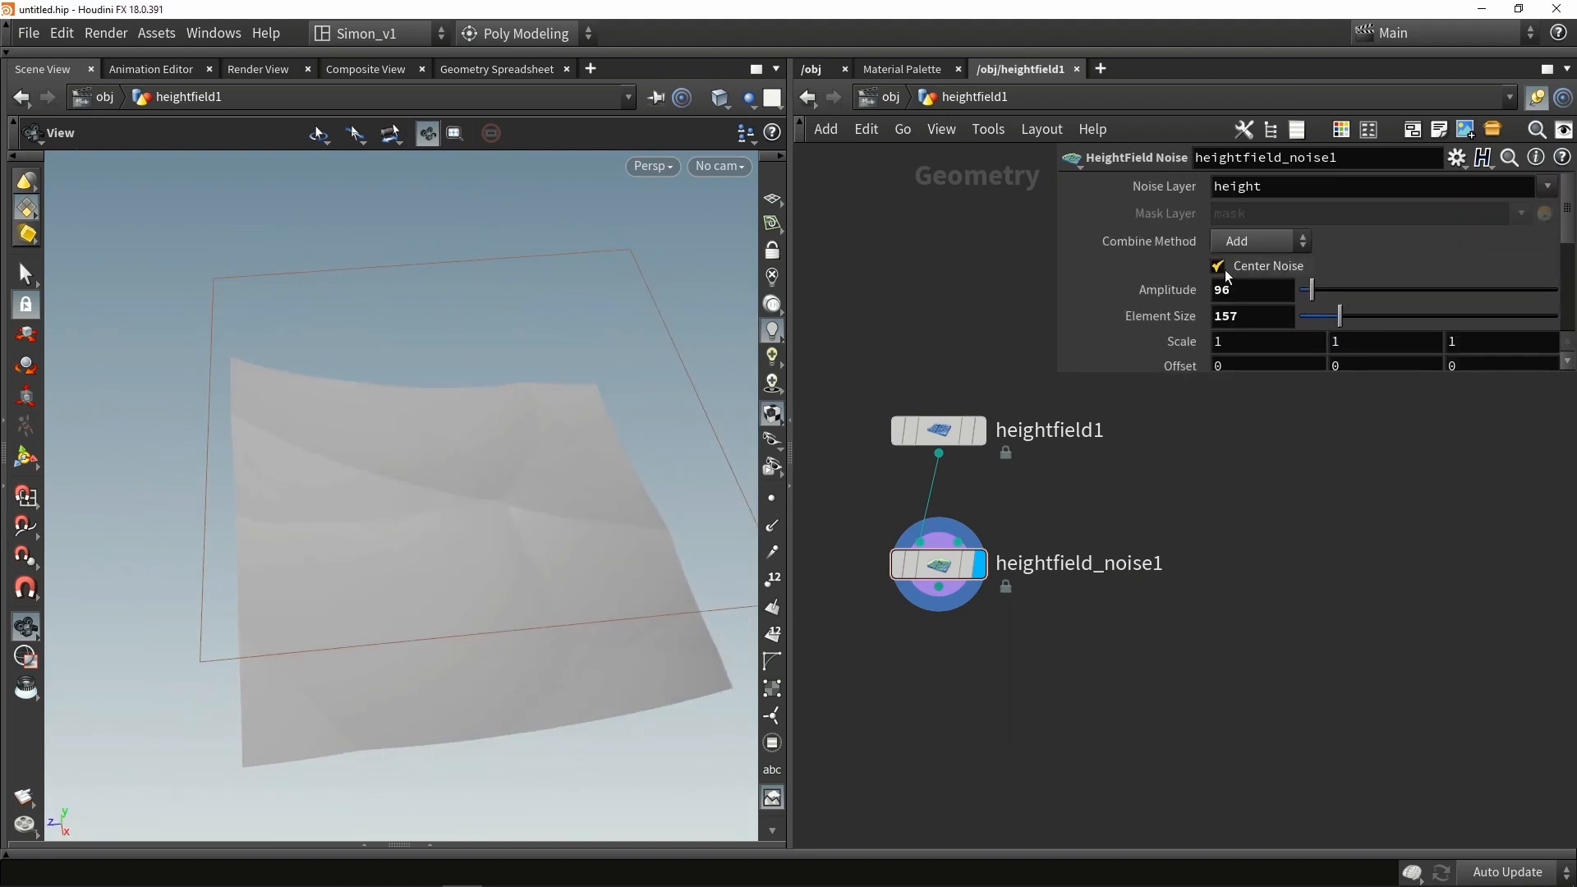
click(1275, 266)
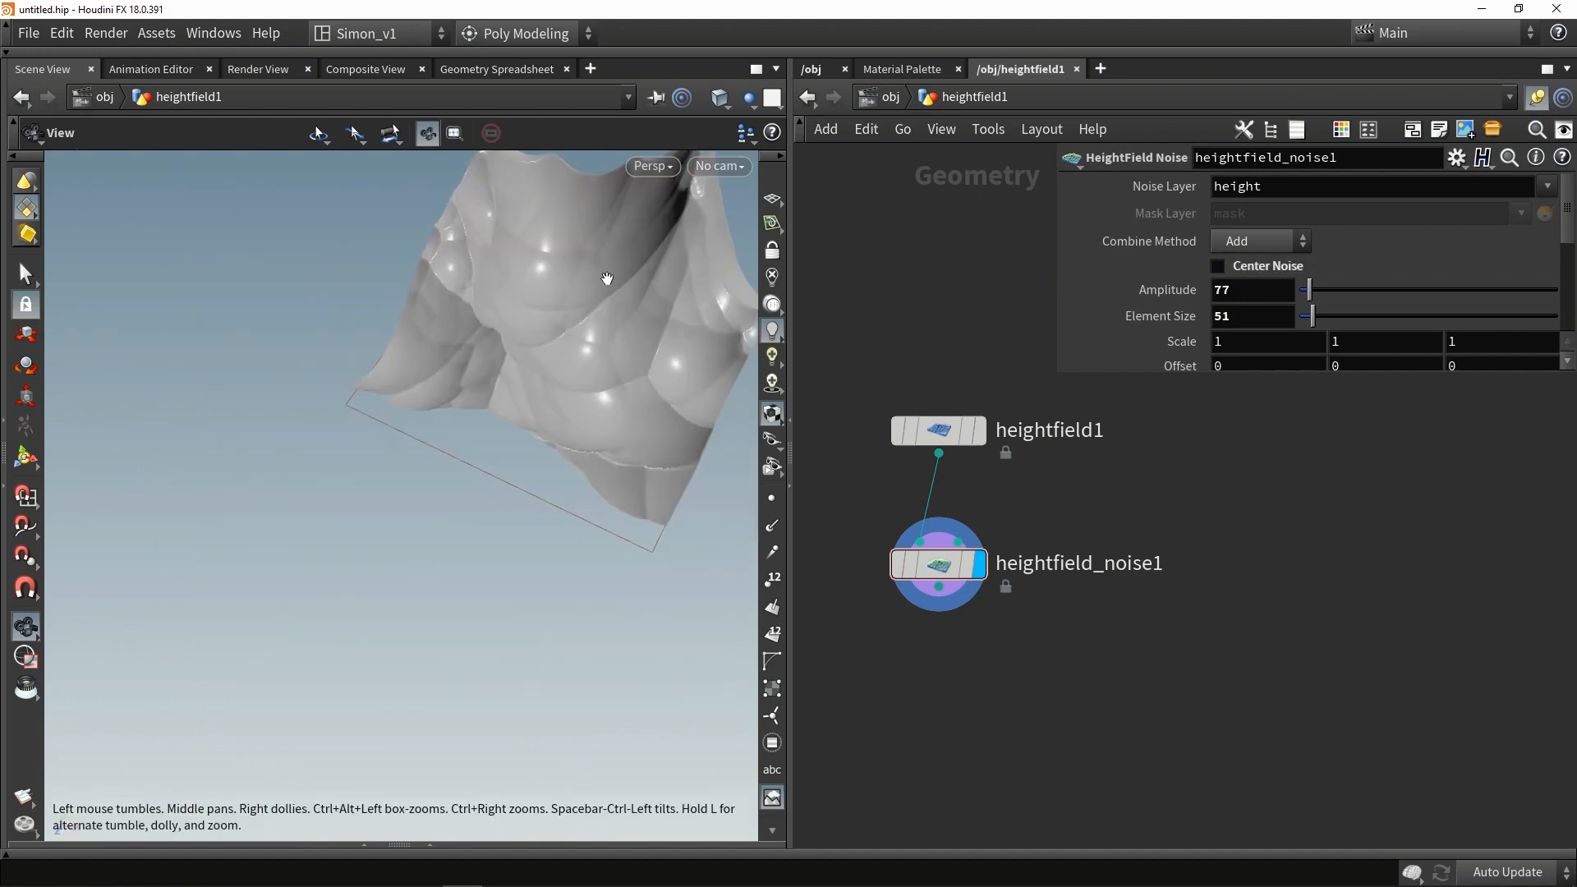
drag(436, 411, 464, 450)
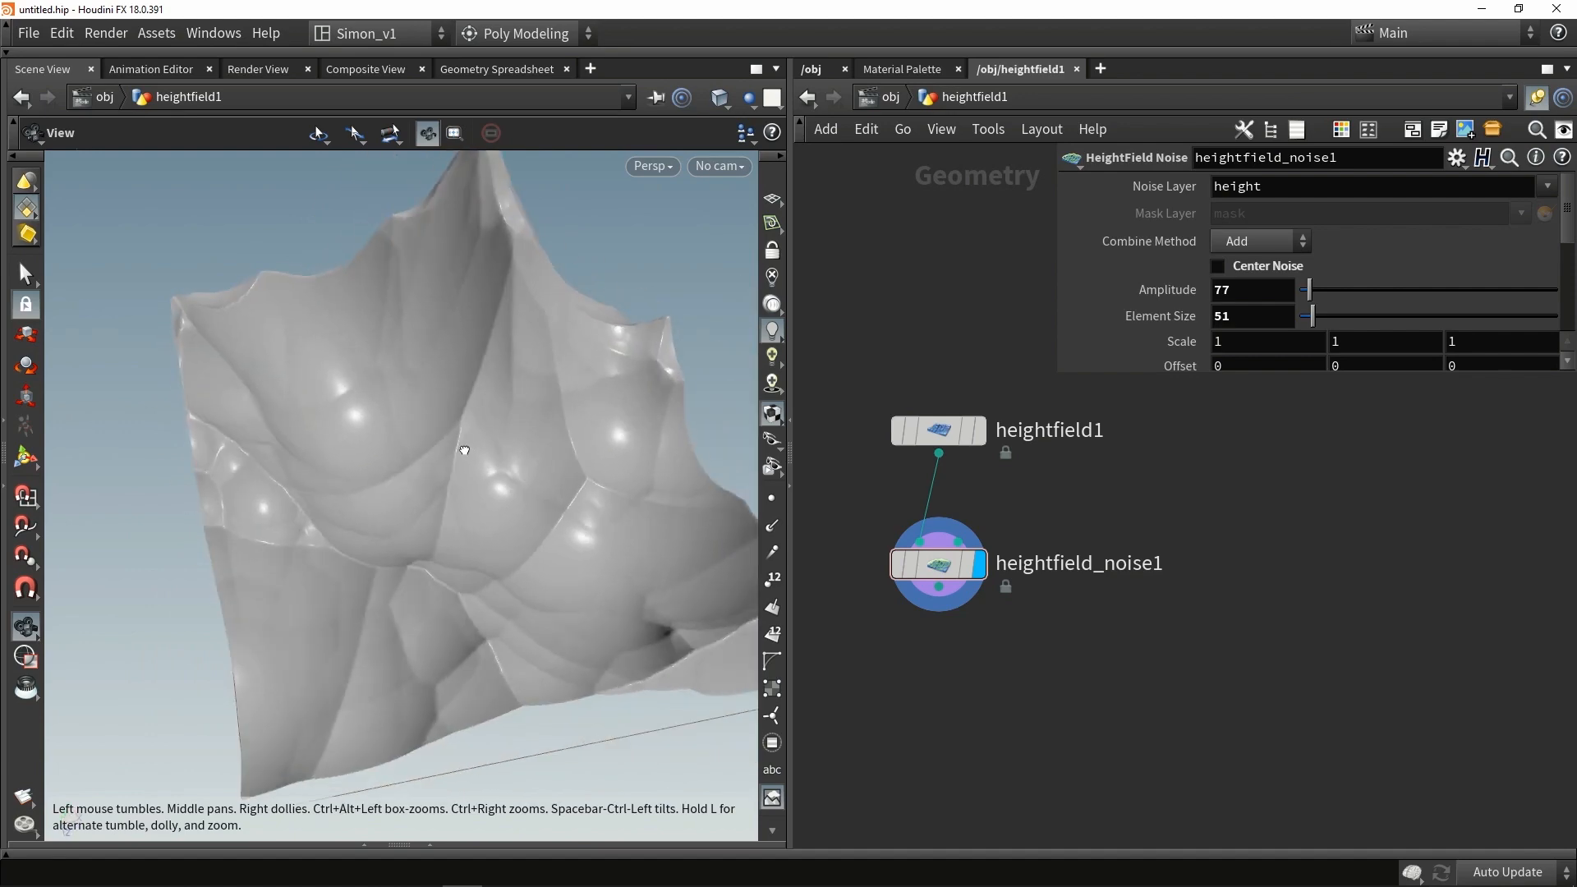
click(1256, 267)
Step: Reset the noise type to its default, and set the noise amplitude to 83 and element size to 134
scroll(1256, 268, down, 5)
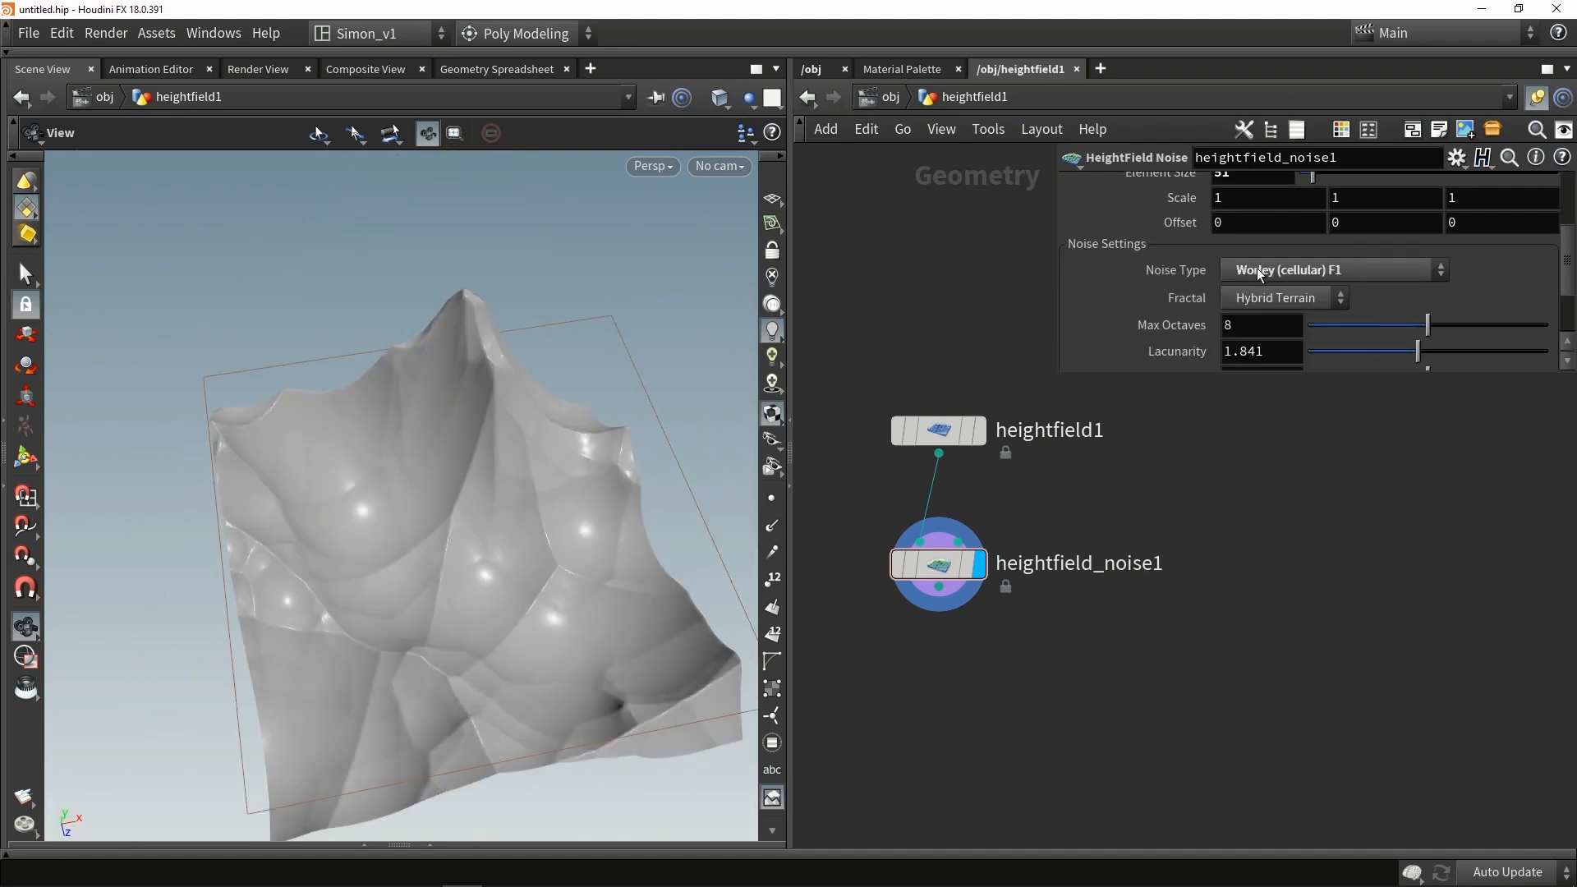
ctrl+middle_click(1184, 272)
mouse_move(443, 450)
mouse_down()
mouse_move(461, 461)
mouse_move(435, 457)
mouse_up()
scroll(1274, 281, up, 5)
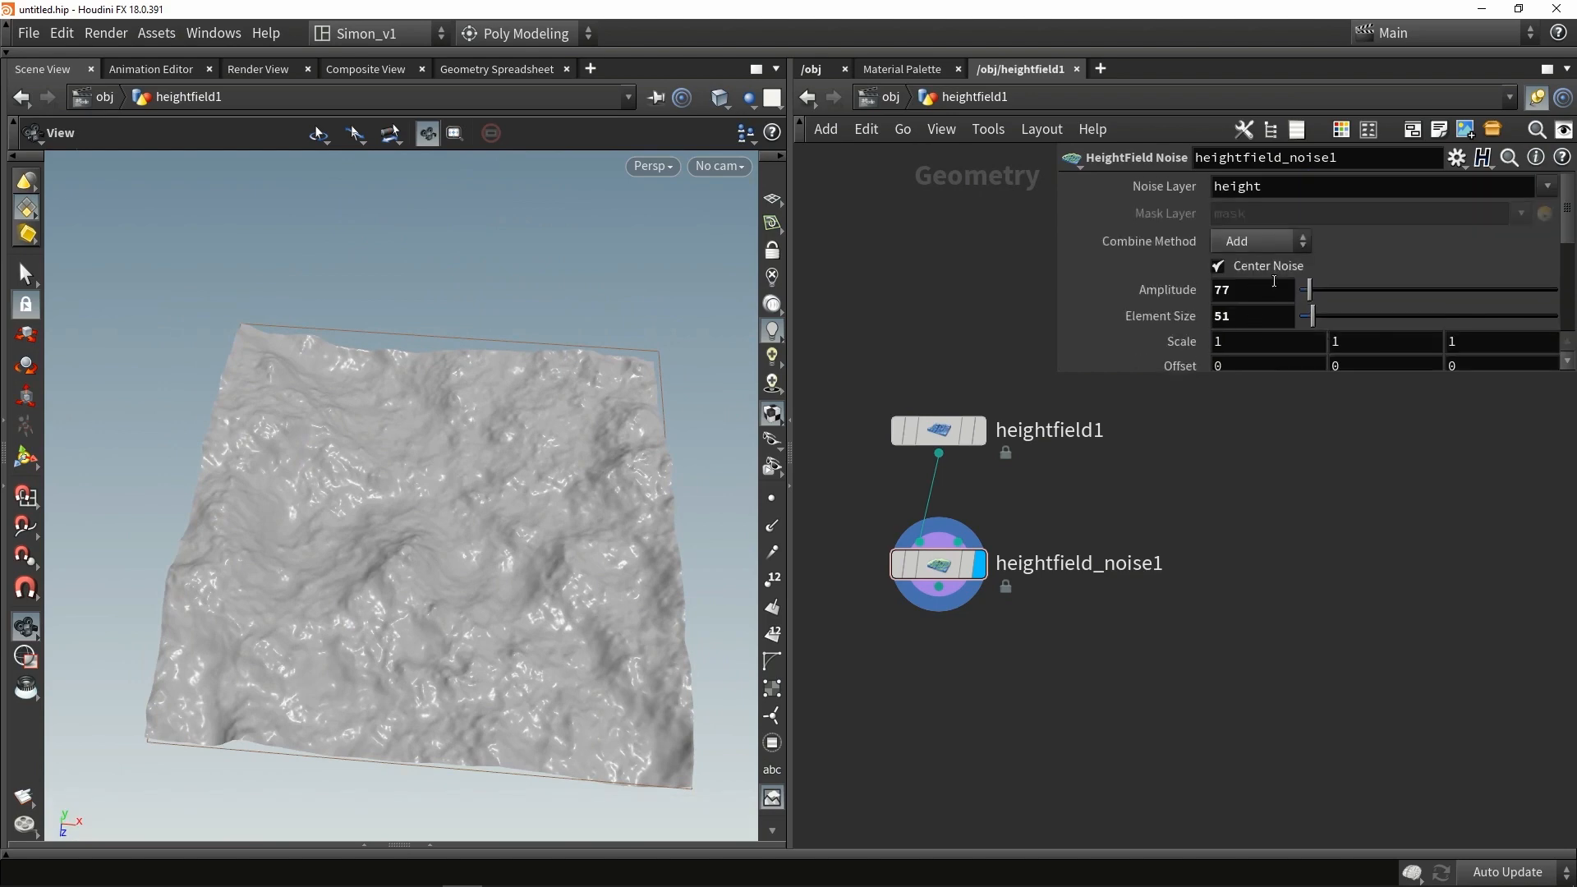
drag(1312, 287, 1337, 318)
drag(394, 447, 536, 444)
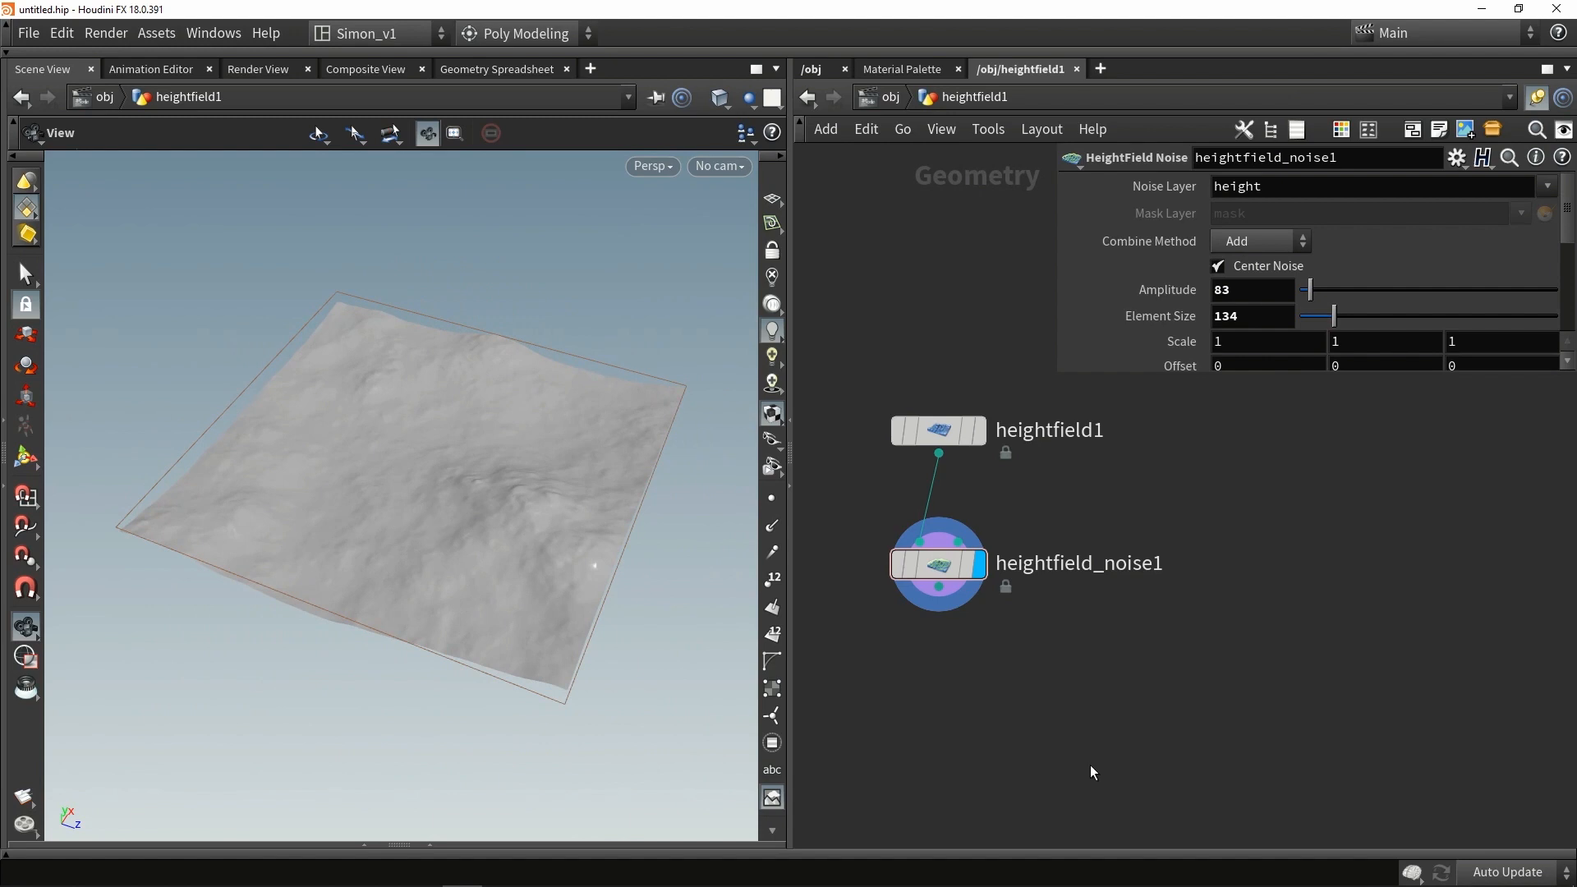
Step: Add a HeightField Distort by Noise node below heightfield_noise1 and connect the noise output to its terrain input
key(Tab)
text(di)
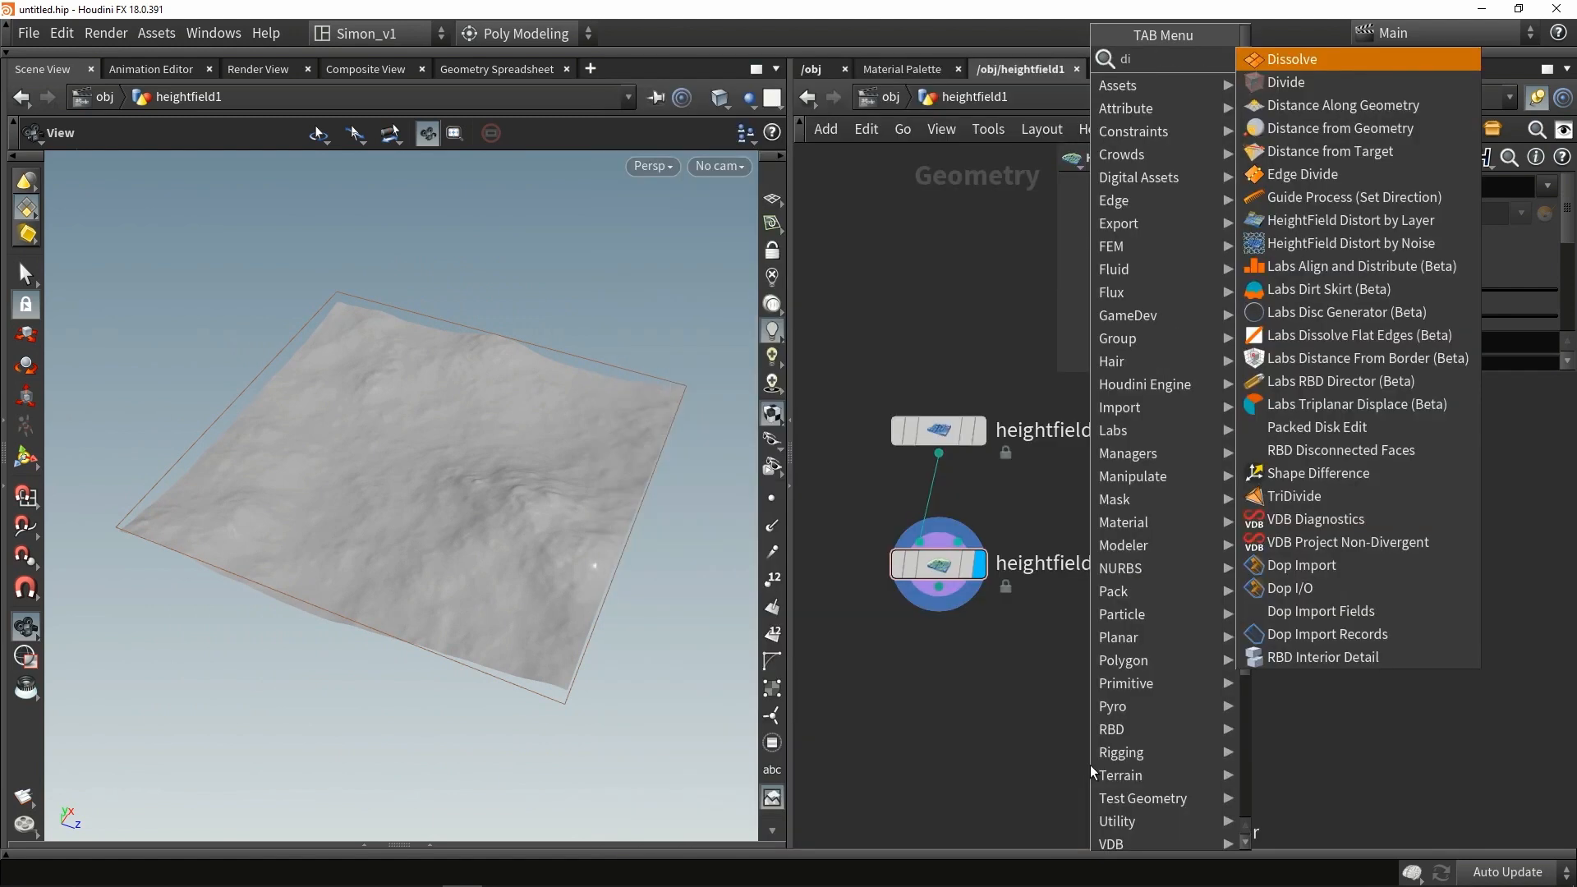
text(st)
click(1359, 156)
click(934, 652)
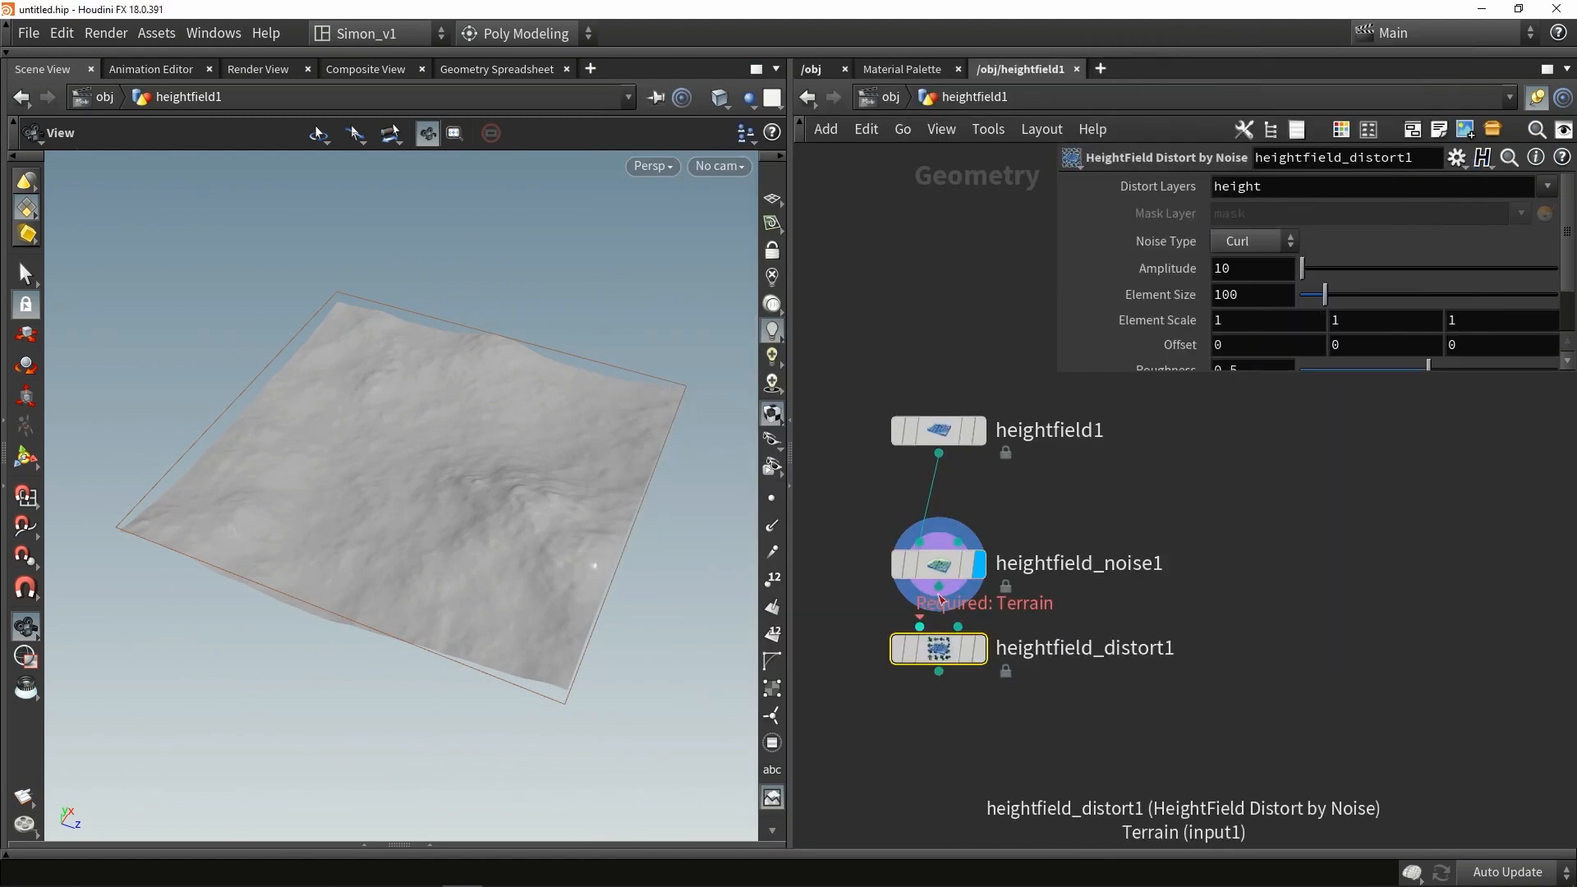
drag(939, 588, 920, 626)
Step: Compare the terrain with and without distortion by displaying the noise node and then the distort node
drag(468, 595, 301, 318)
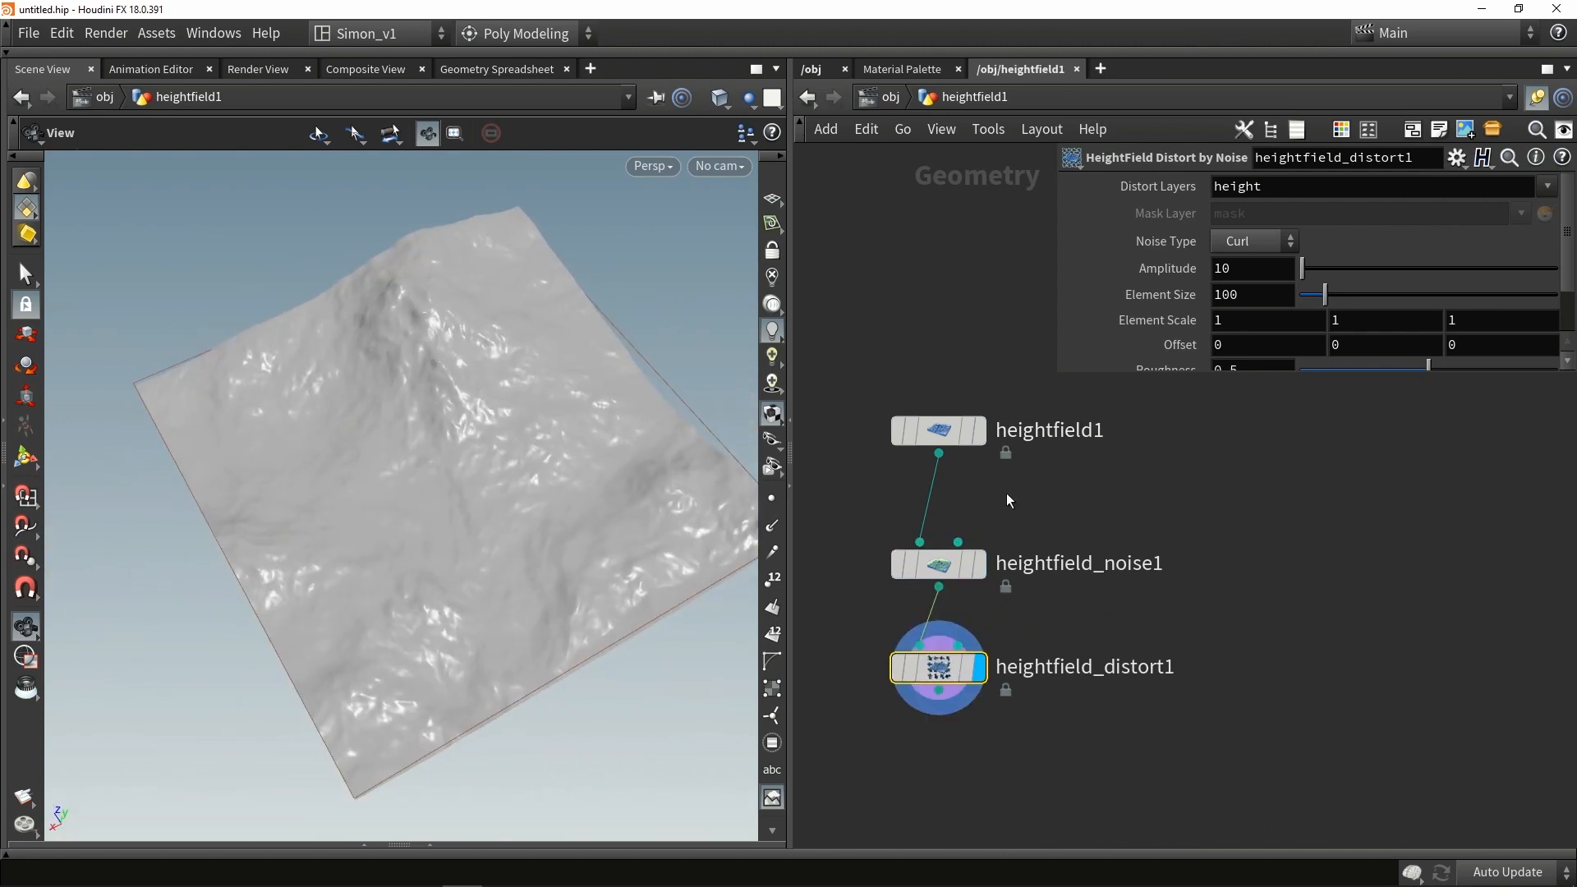
click(978, 564)
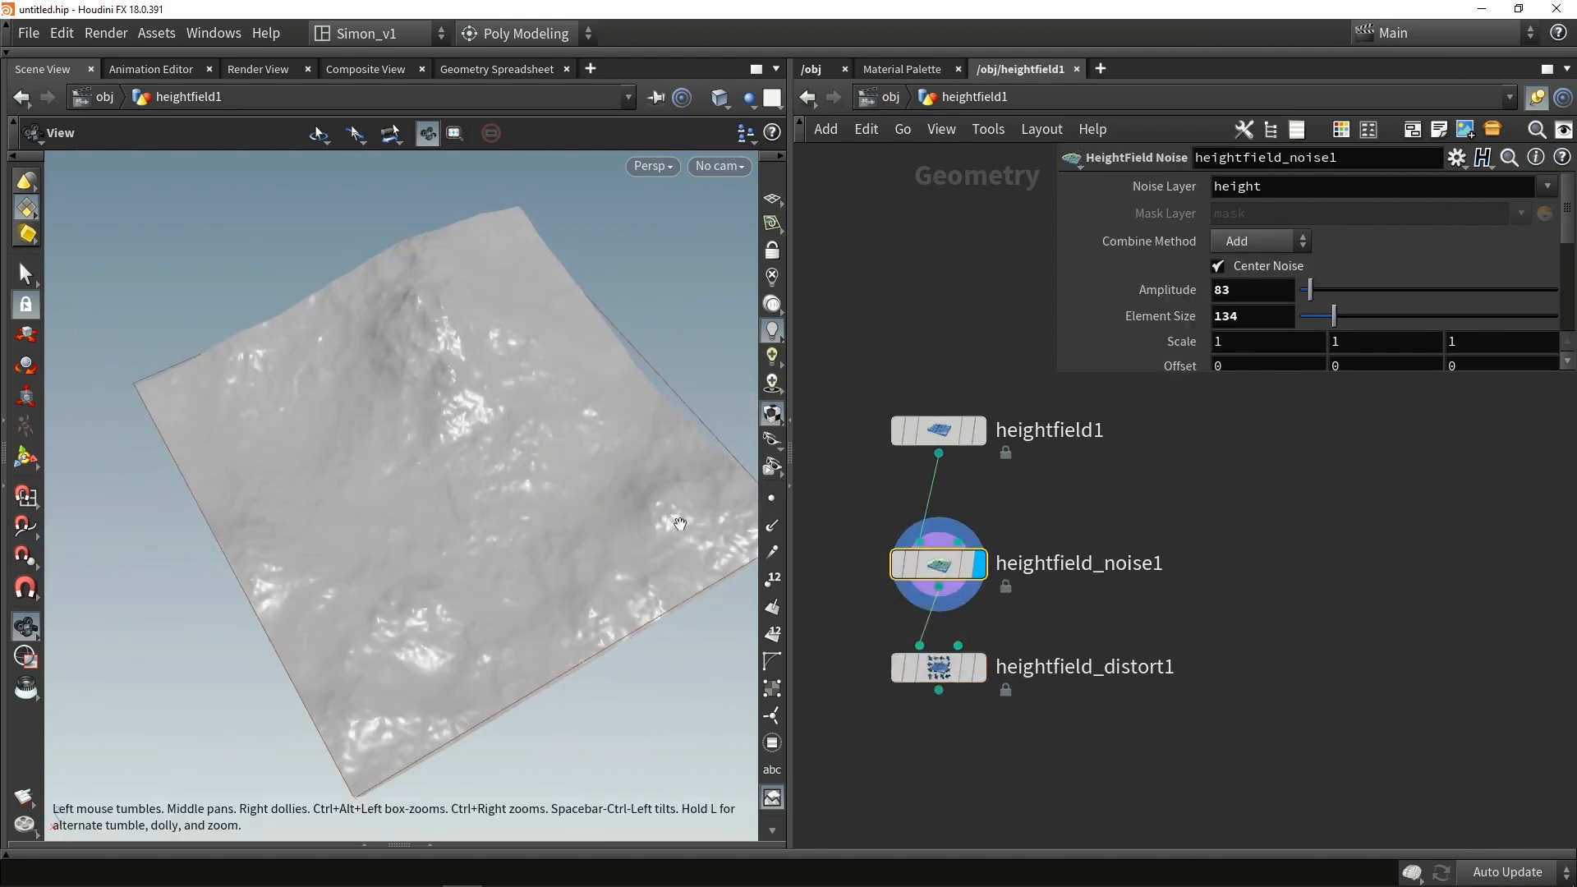
click(980, 672)
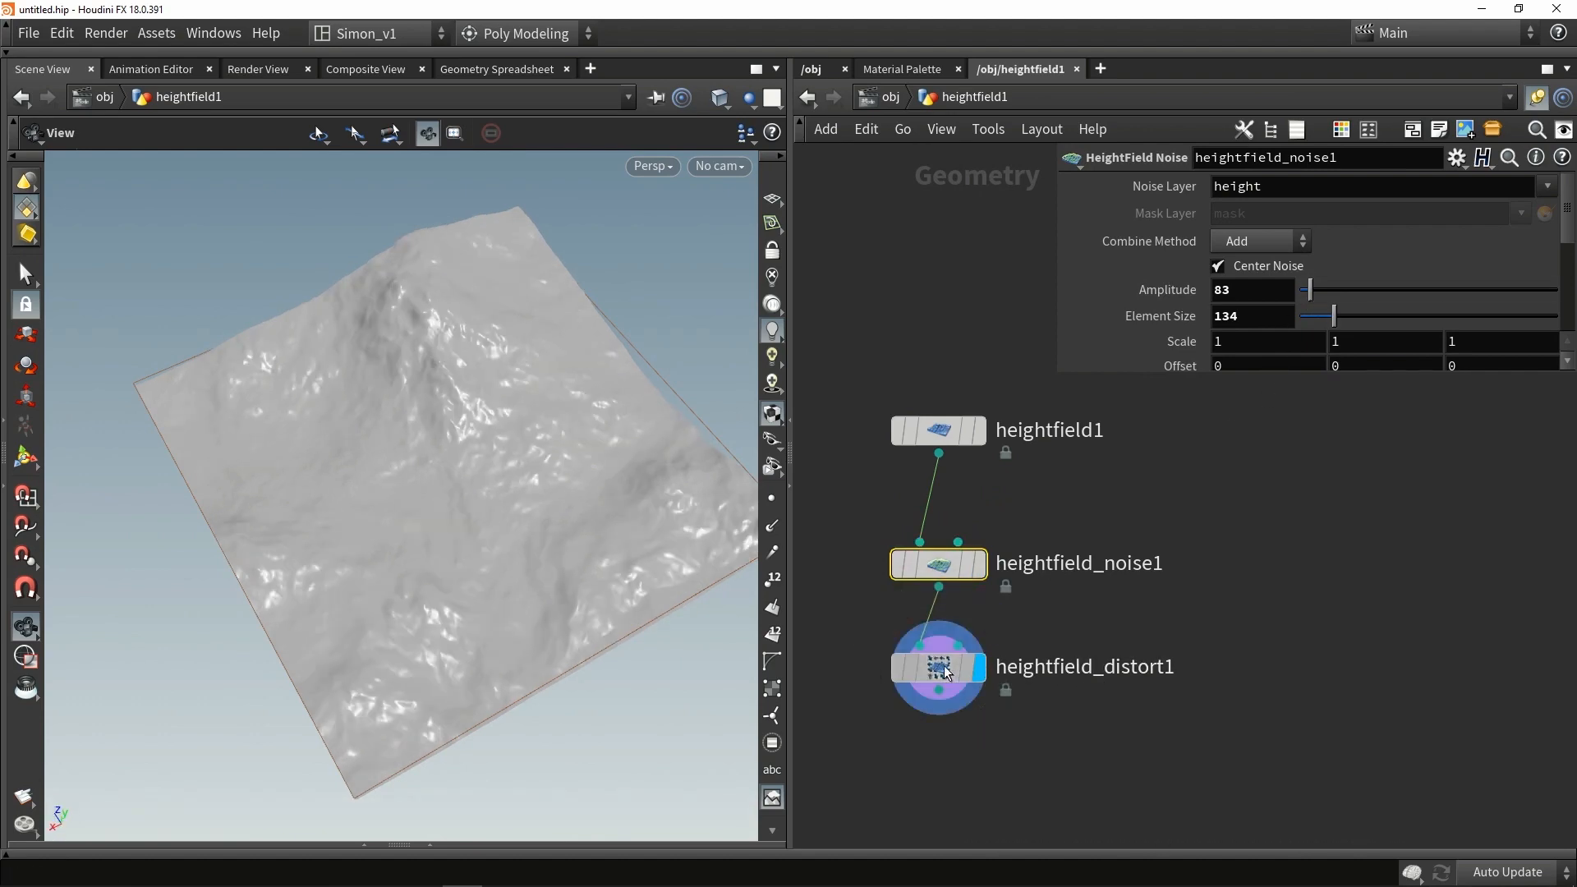
Step: Try an amplitude of 281 on the distort node and settle on 29
click(945, 672)
drag(1314, 272, 1372, 269)
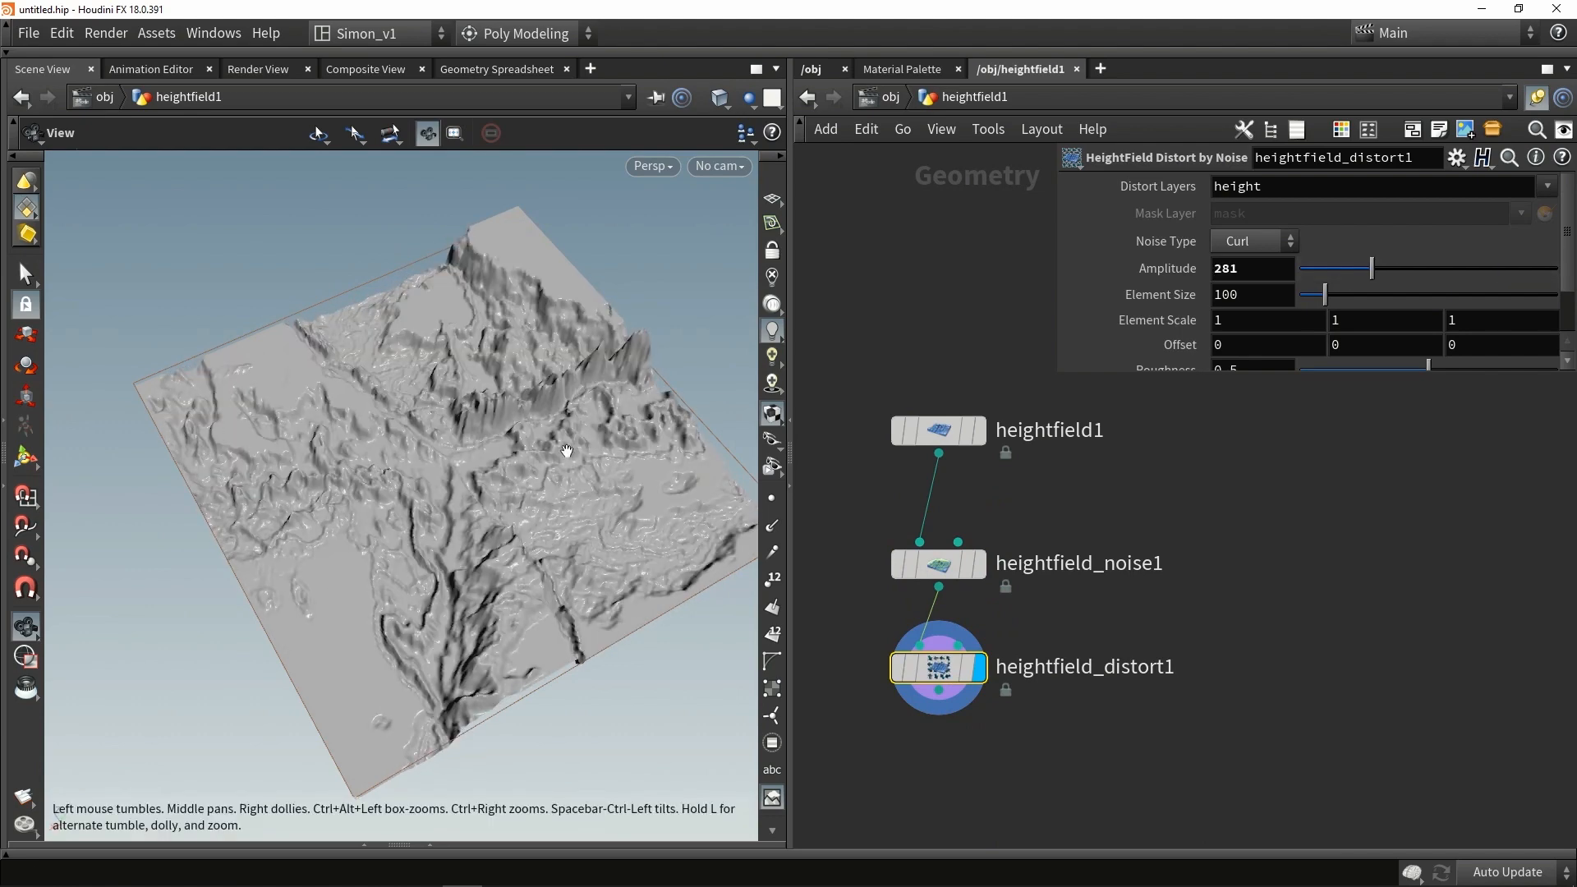
drag(565, 448, 494, 432)
drag(1371, 269, 1307, 269)
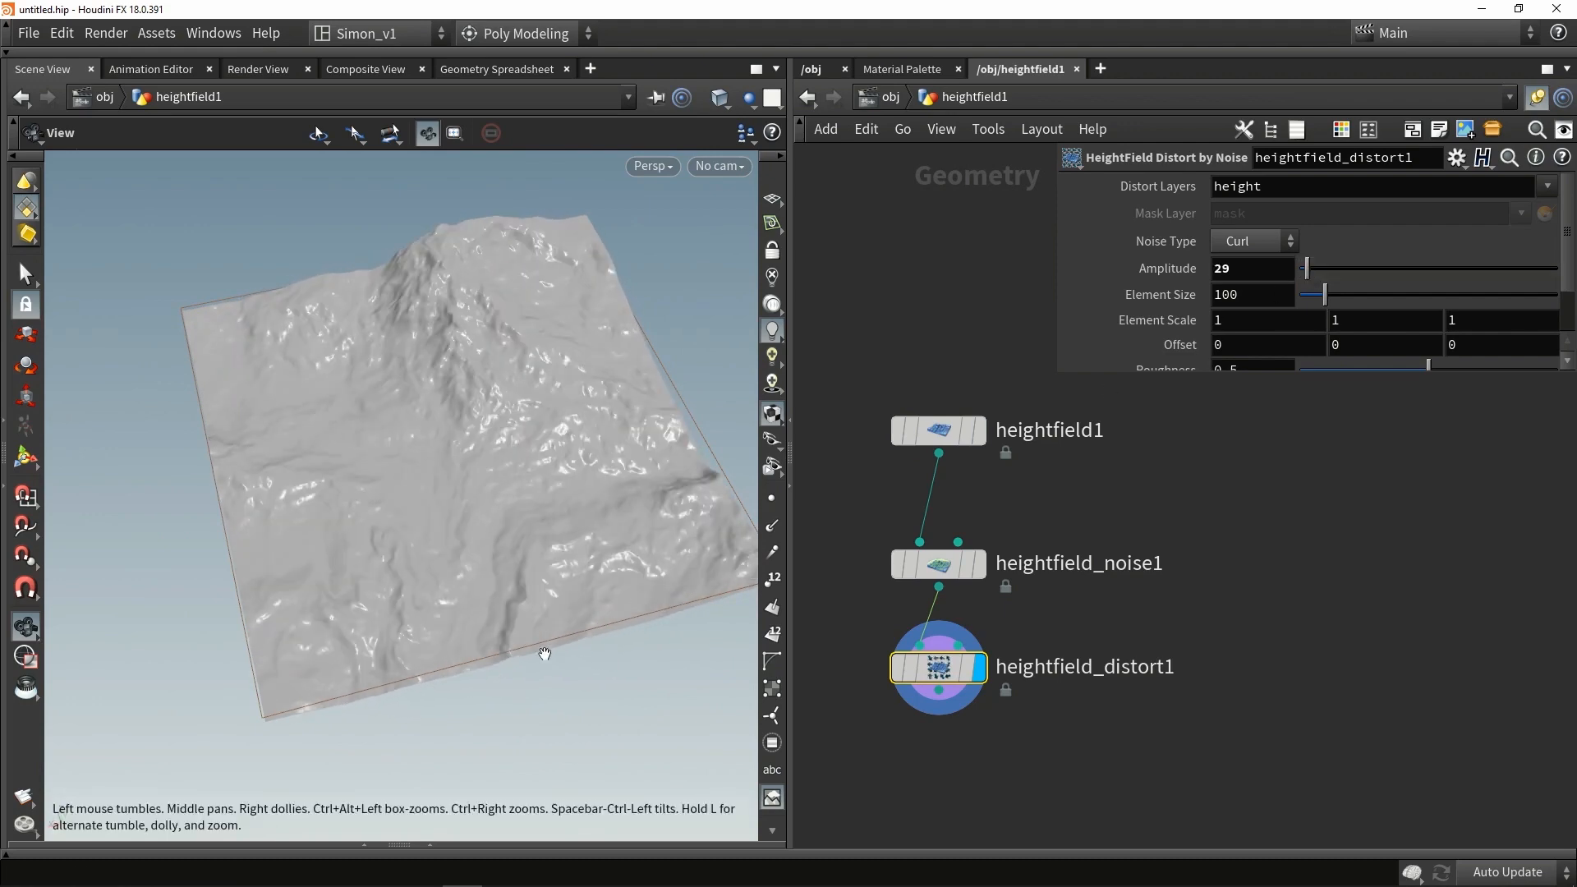
drag(538, 441, 540, 516)
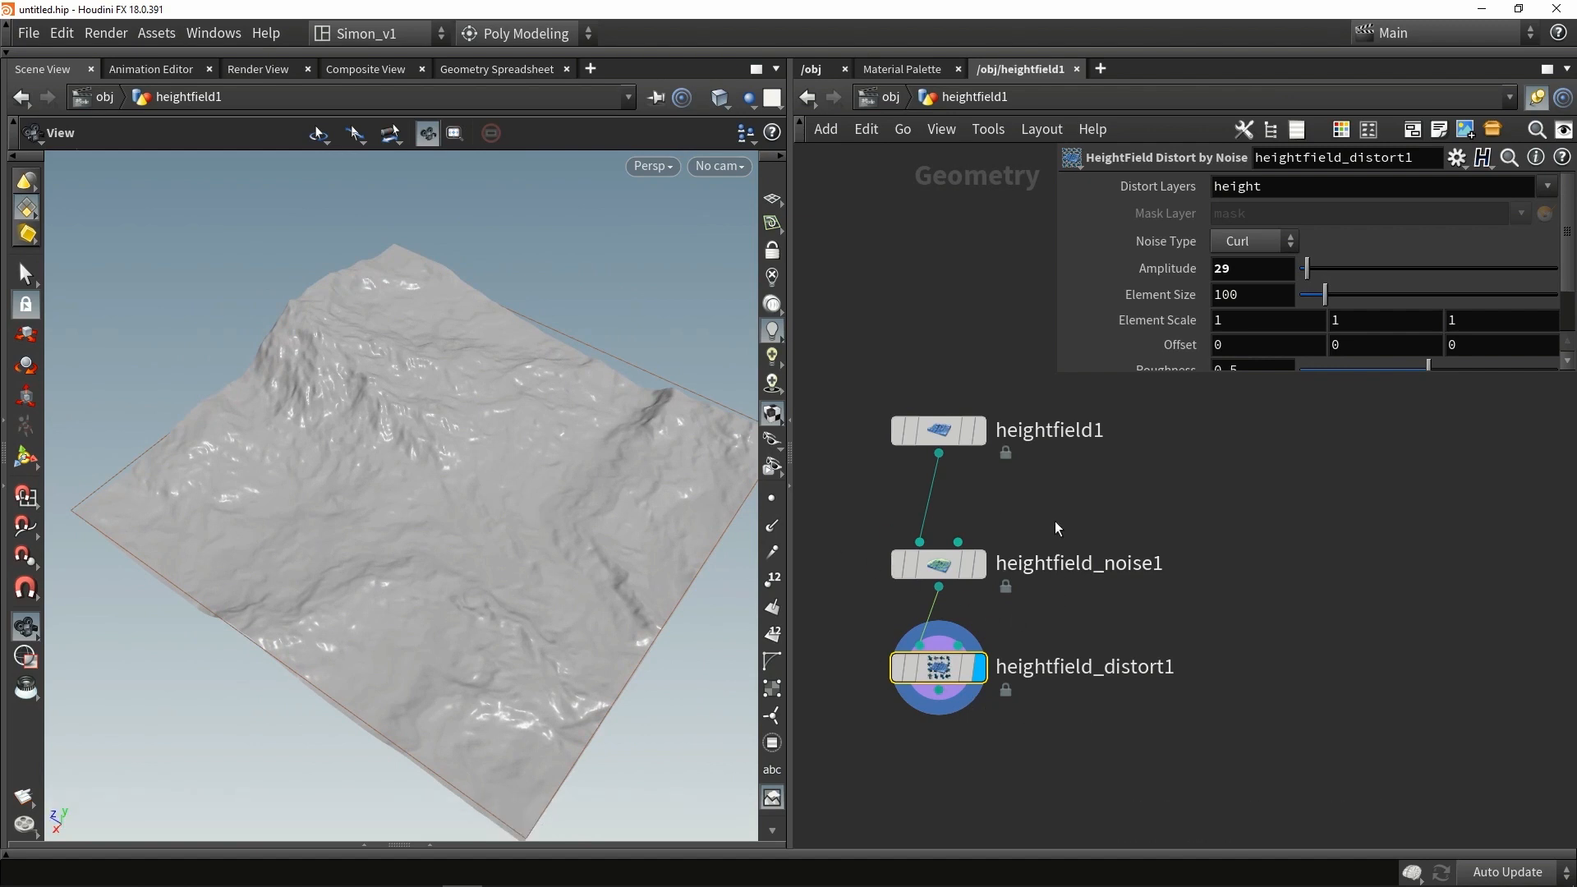
Step: Add a Box node beside heightfield1 in the network
click(1047, 499)
middle_drag(1057, 485, 993, 576)
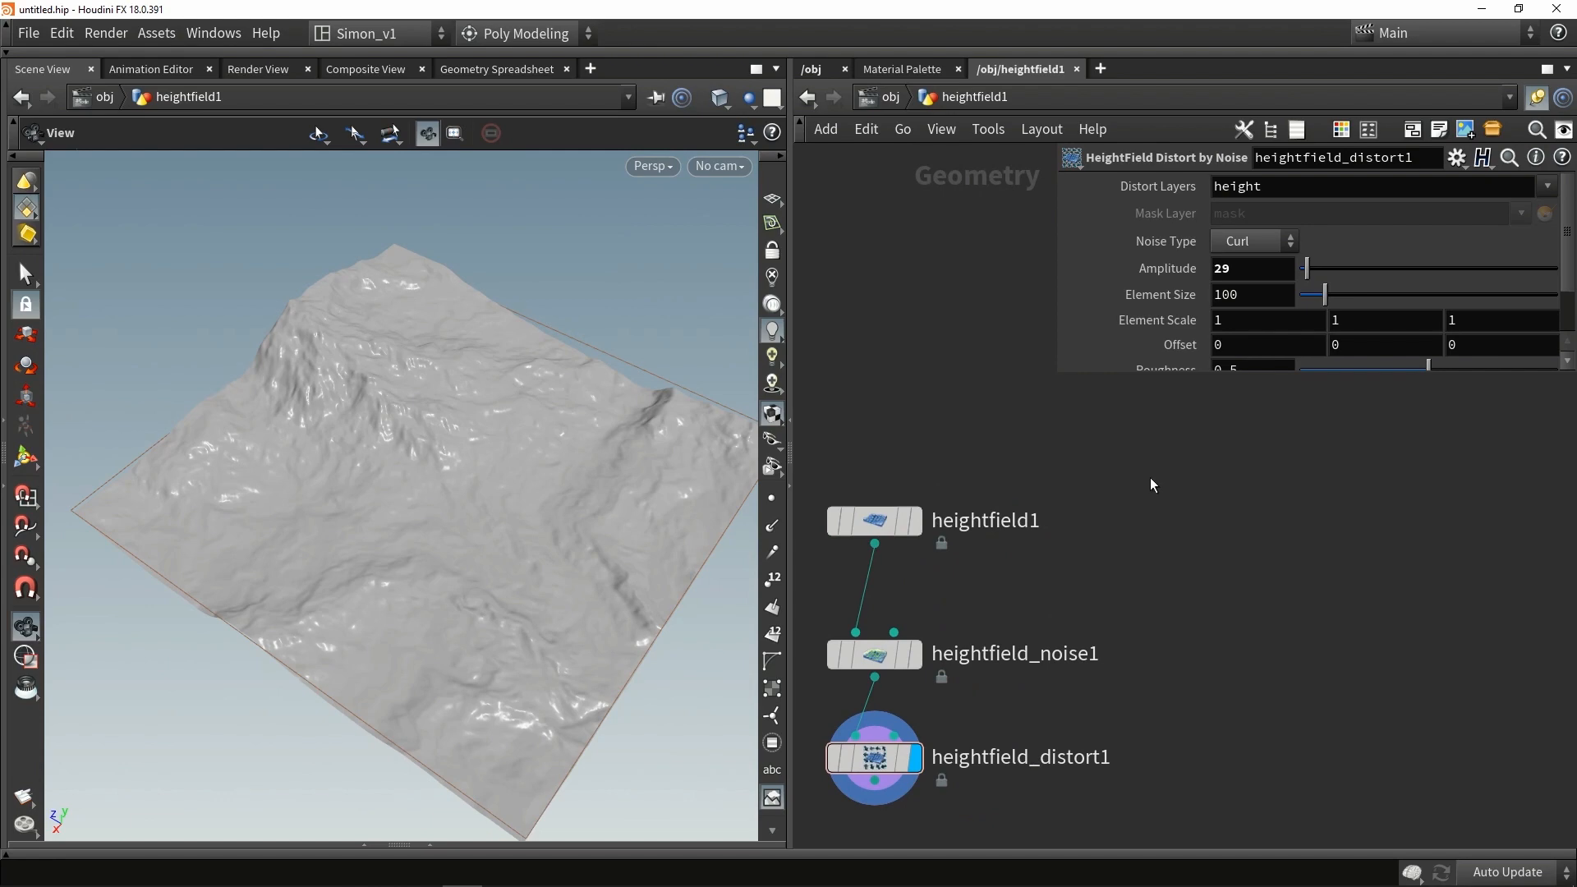
key(Tab)
text(box)
key(Return)
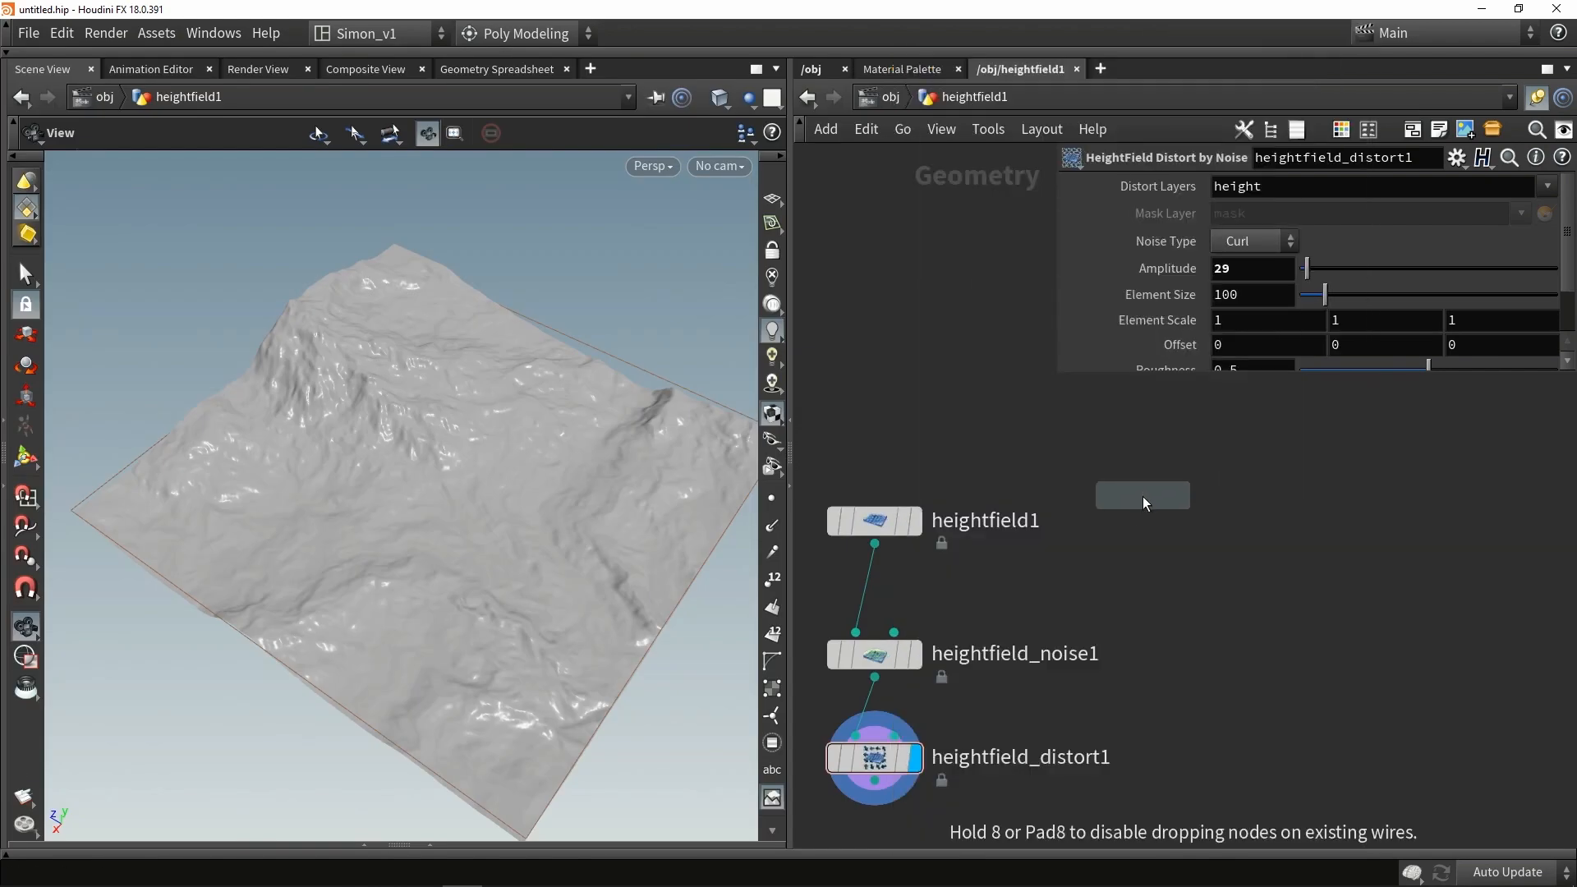
click(1130, 523)
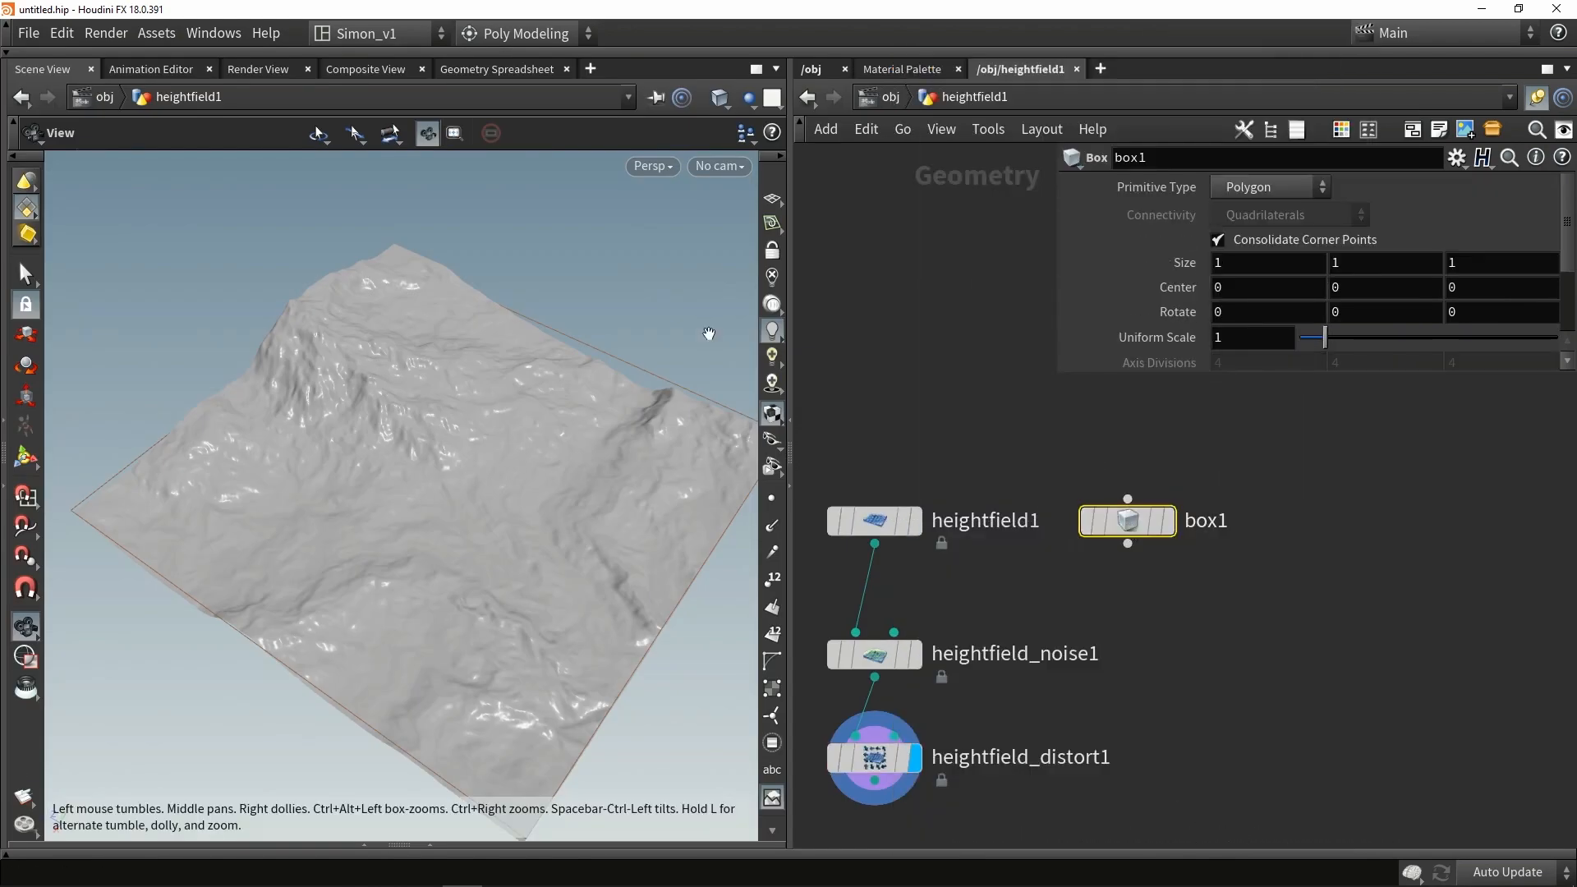
Step: Size the box to about 29.9 by 11.3 by 32.3 and lower its center to about -8.43 in Y
middle_drag(598, 557, 539, 548)
right_drag(538, 548, 544, 473)
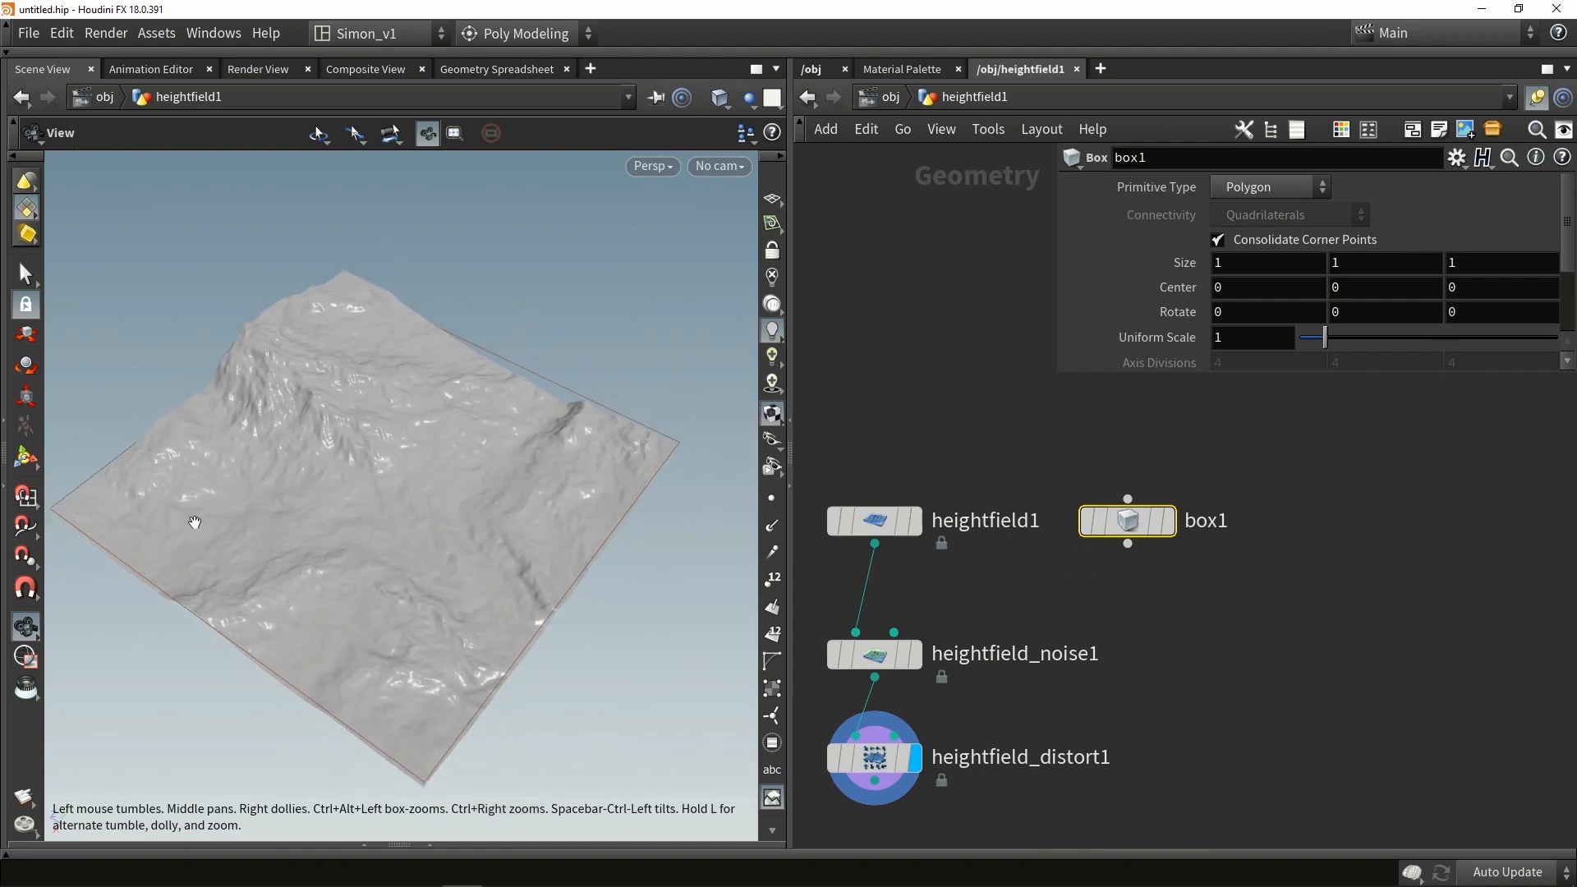
click(25, 457)
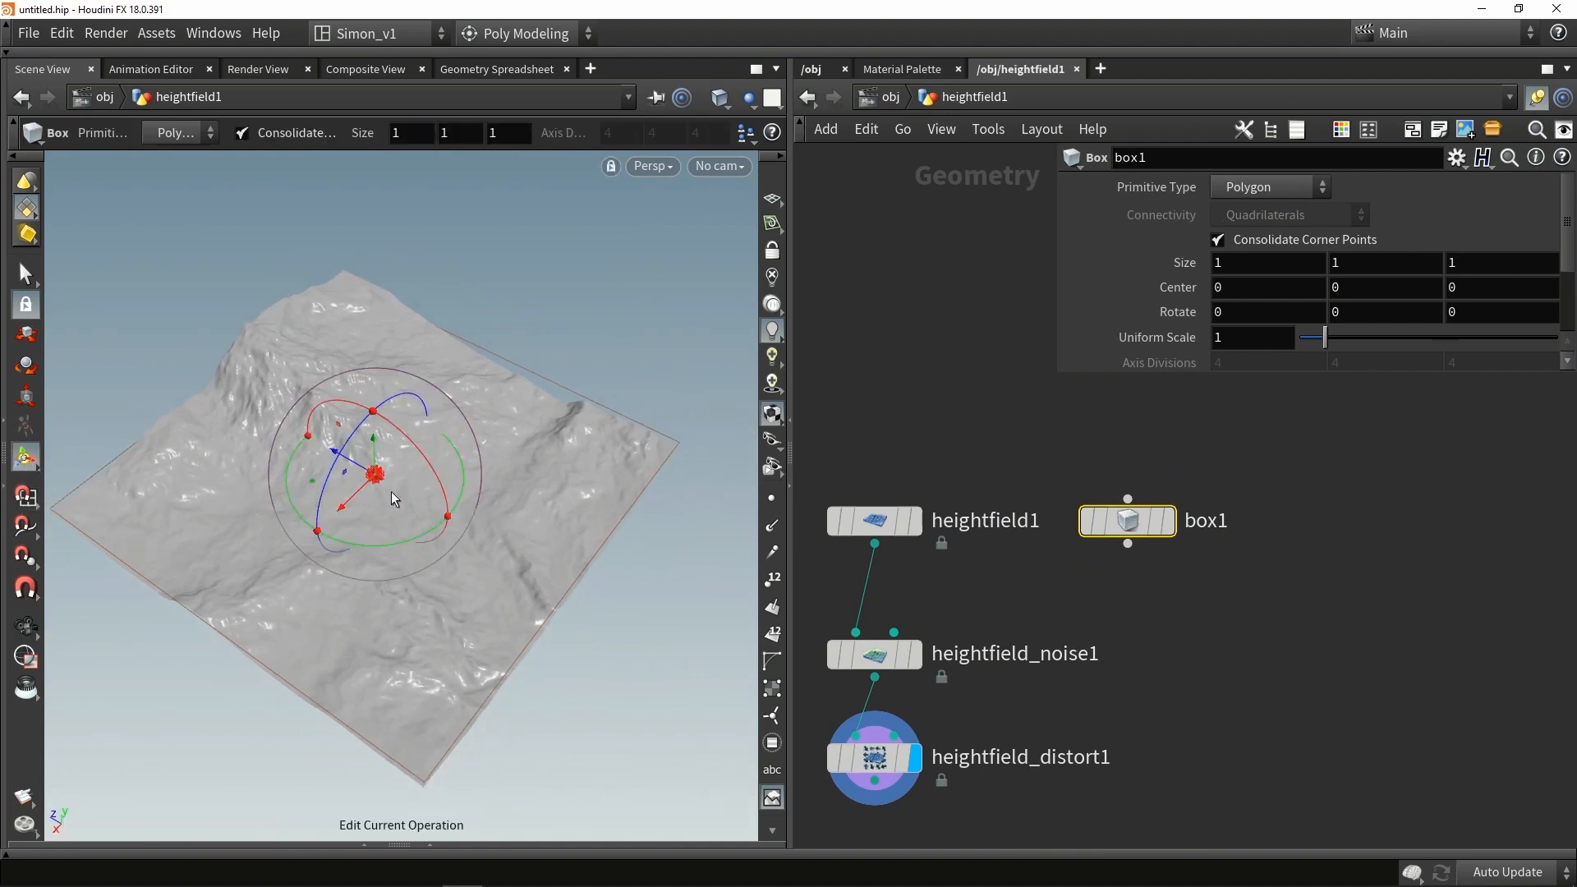
alt+right_drag(392, 498, 386, 458)
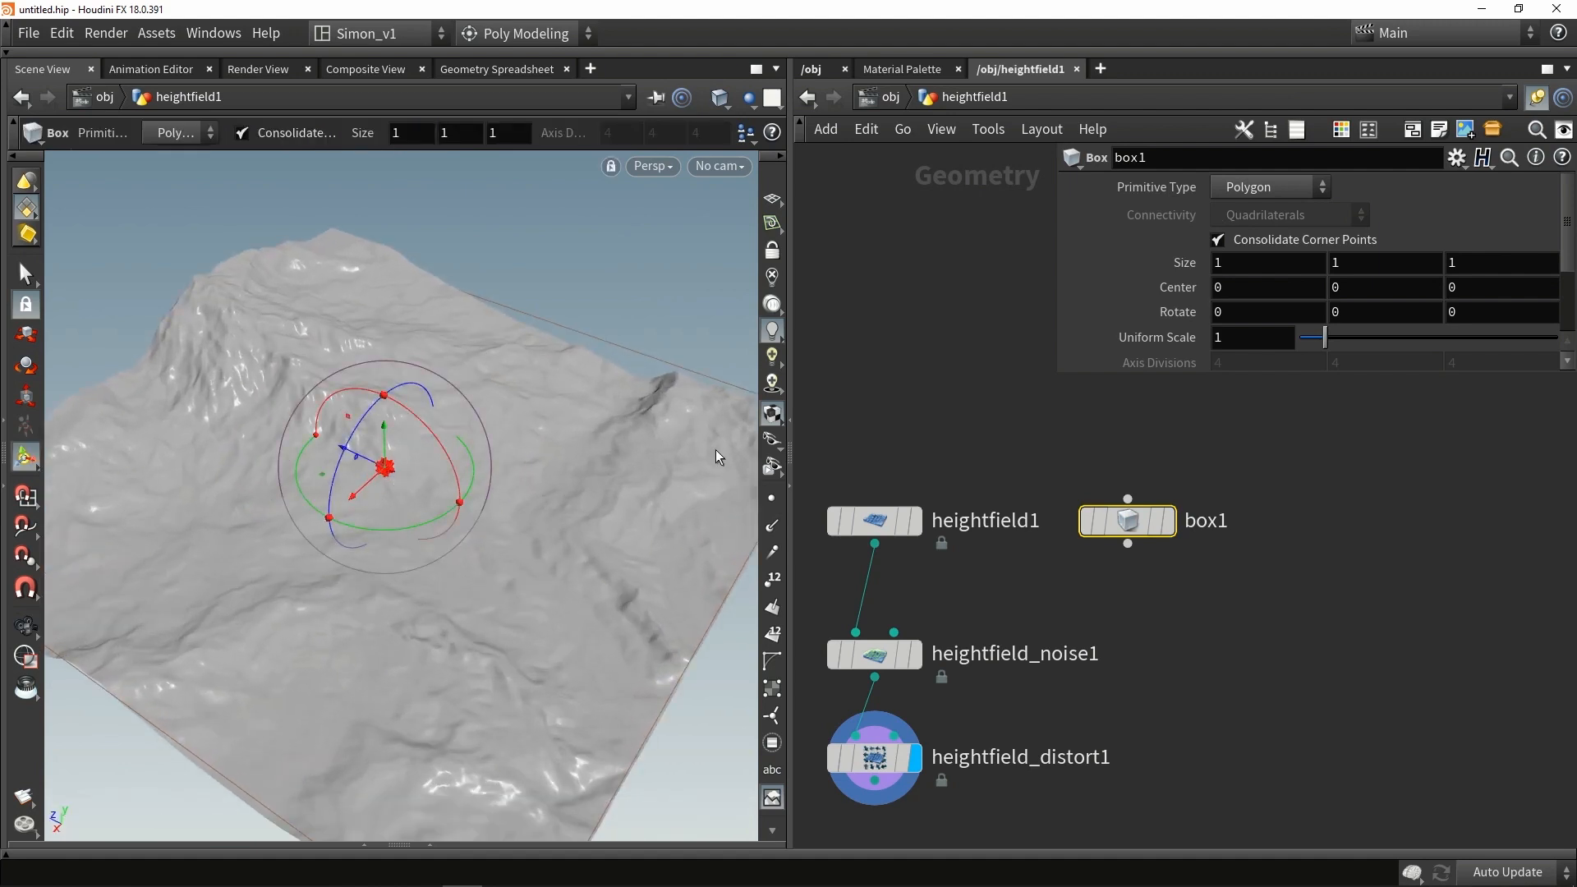
drag(394, 471, 544, 500)
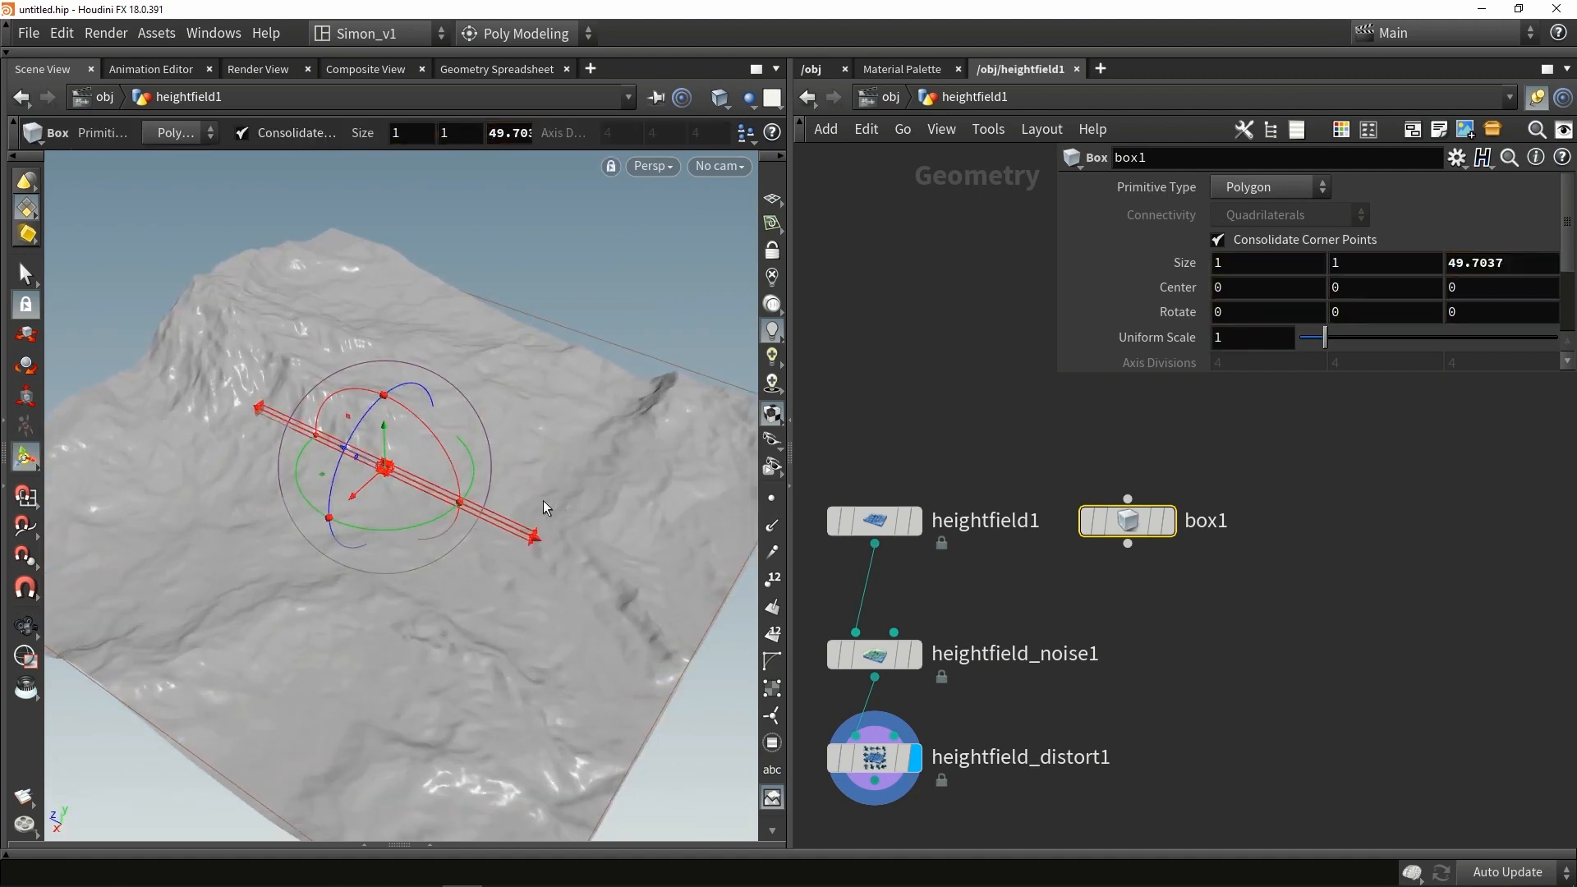
drag(381, 476, 480, 511)
drag(386, 466, 386, 495)
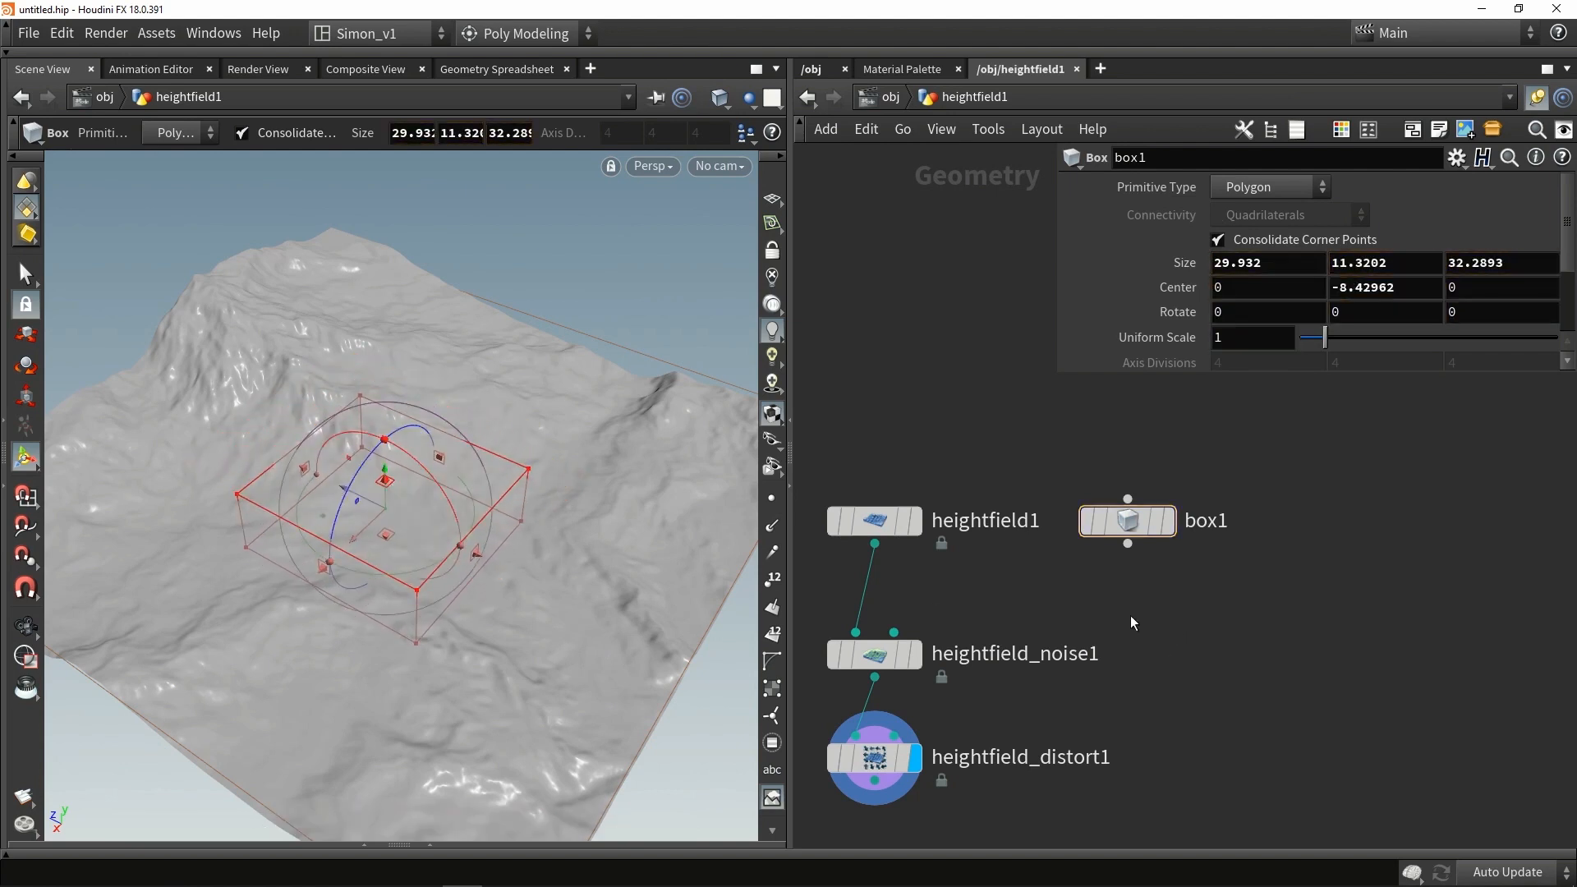
Step: Add a HeightField Project node between the heightfield1 and heightfield_noise1 nodes
key(Tab)
text(proj)
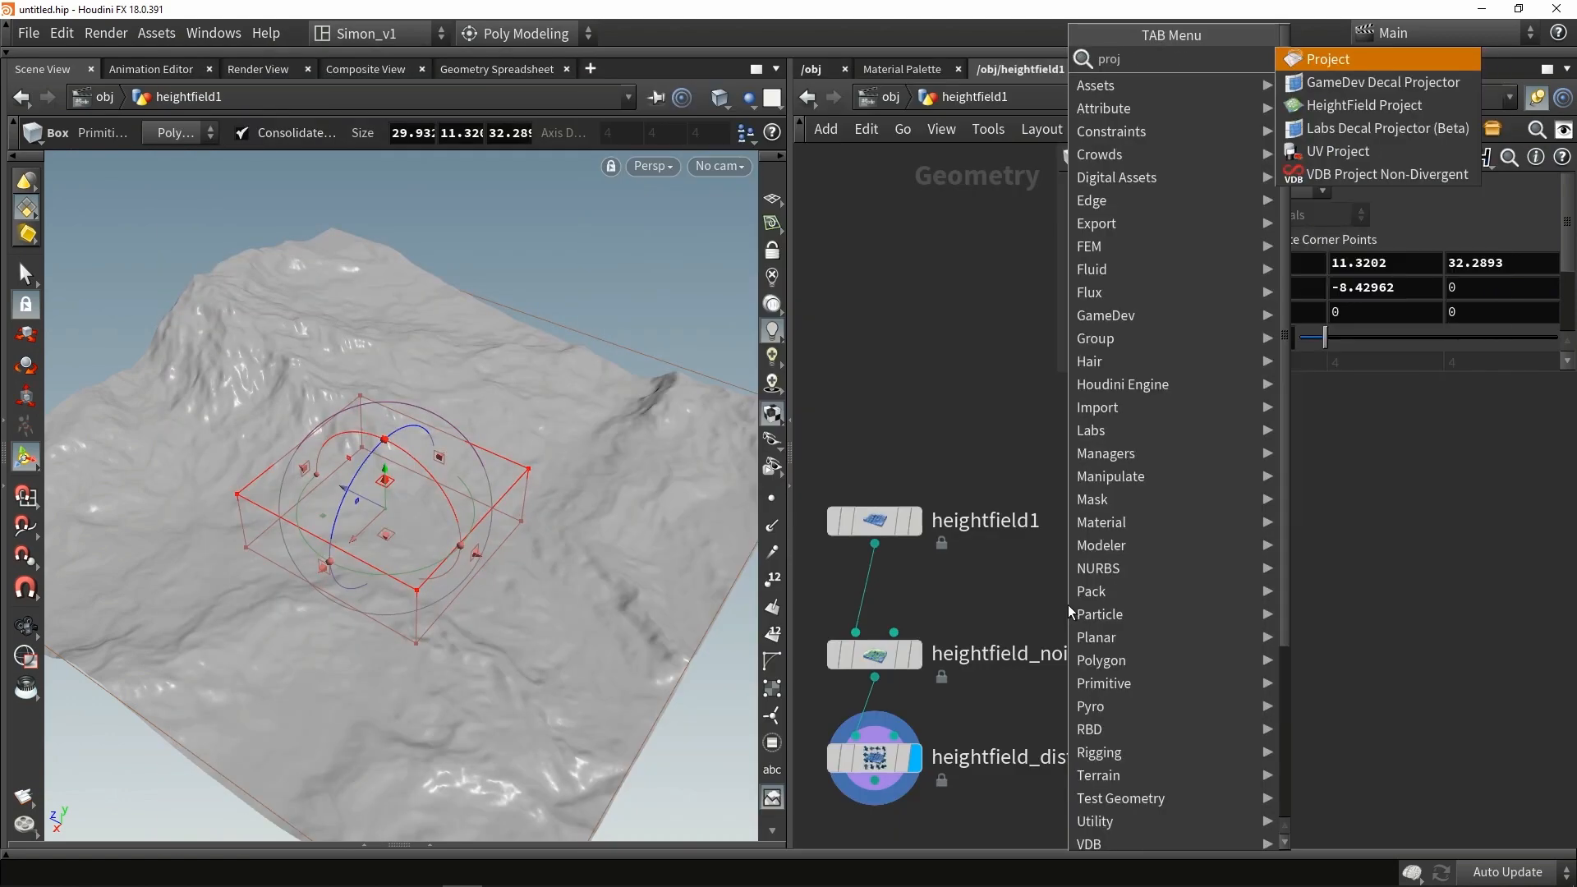
click(1332, 110)
click(993, 596)
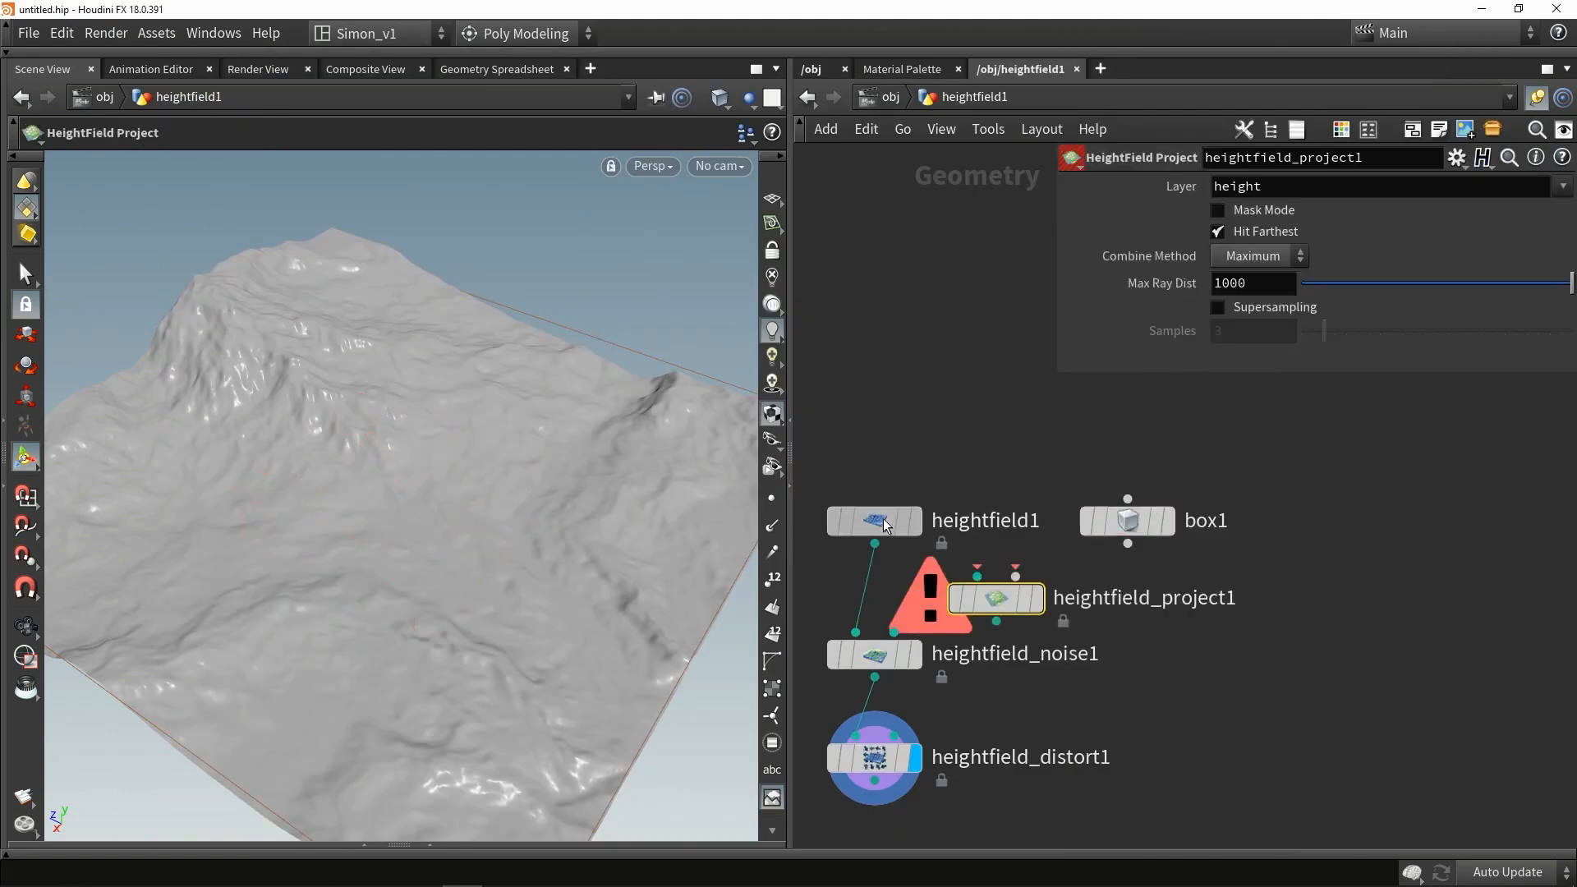
Step: Connect heightfield1 and box1 to the two inputs of heightfield_project1 and display that node
drag(874, 522, 964, 564)
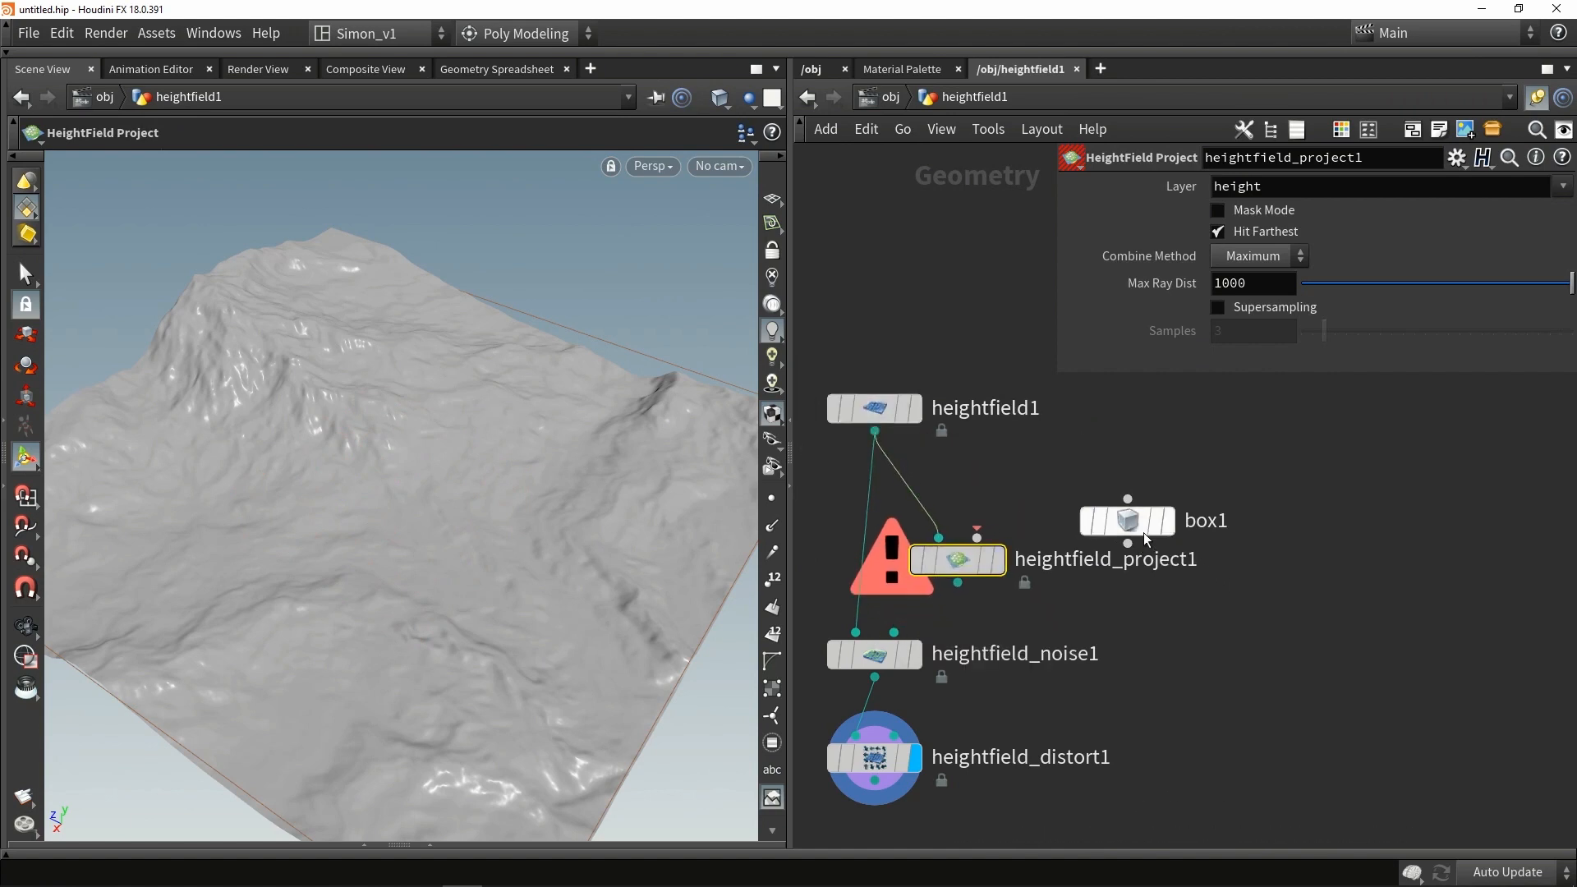
drag(1143, 532, 1016, 510)
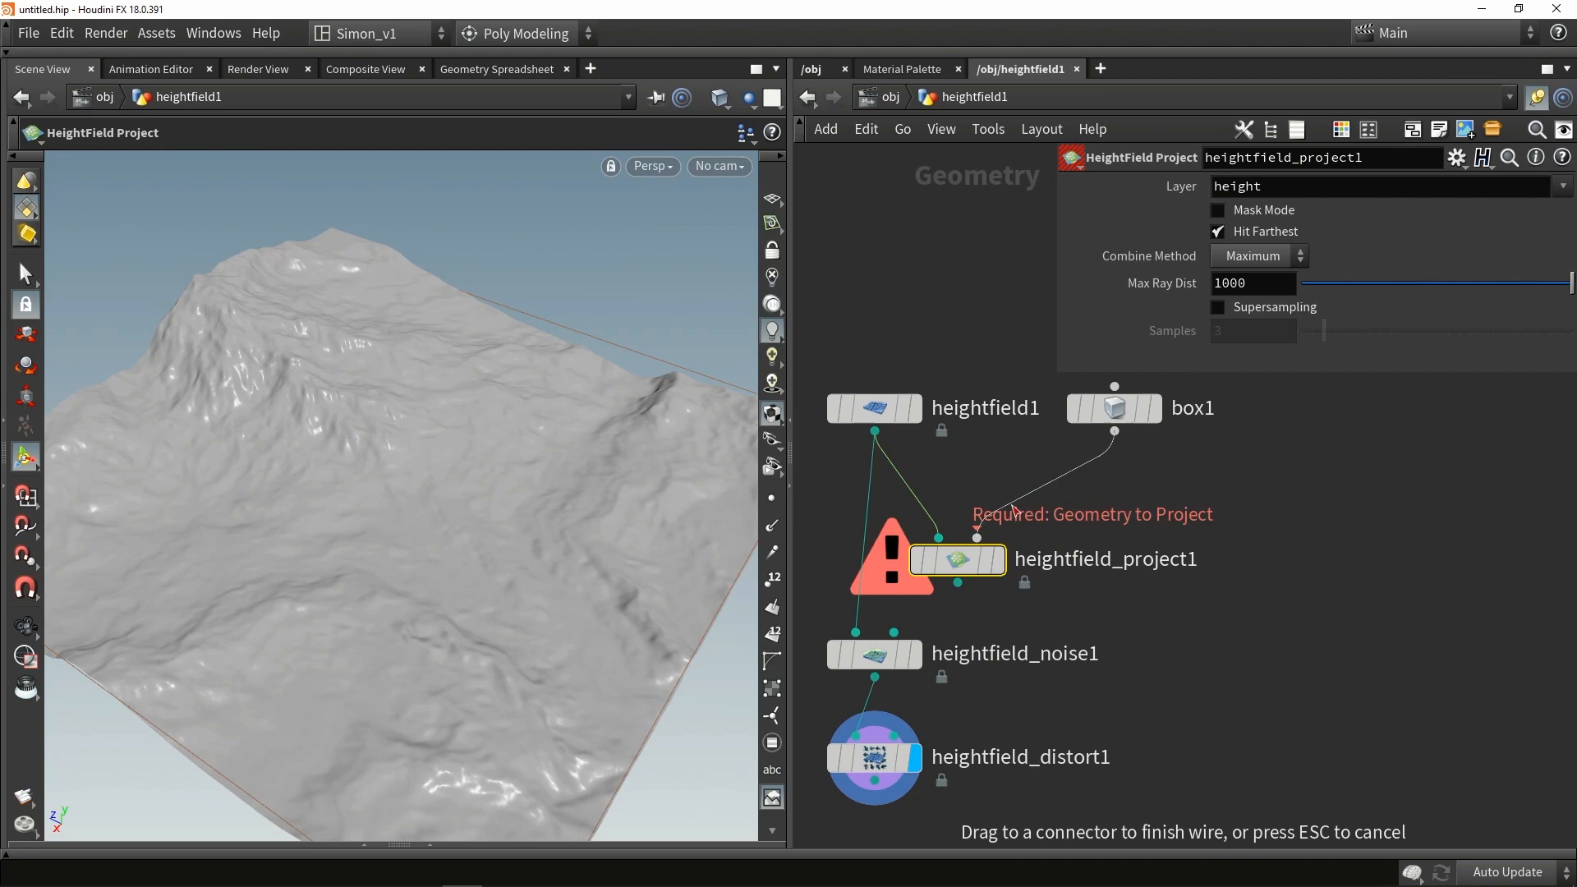
click(998, 563)
drag(998, 569, 1094, 545)
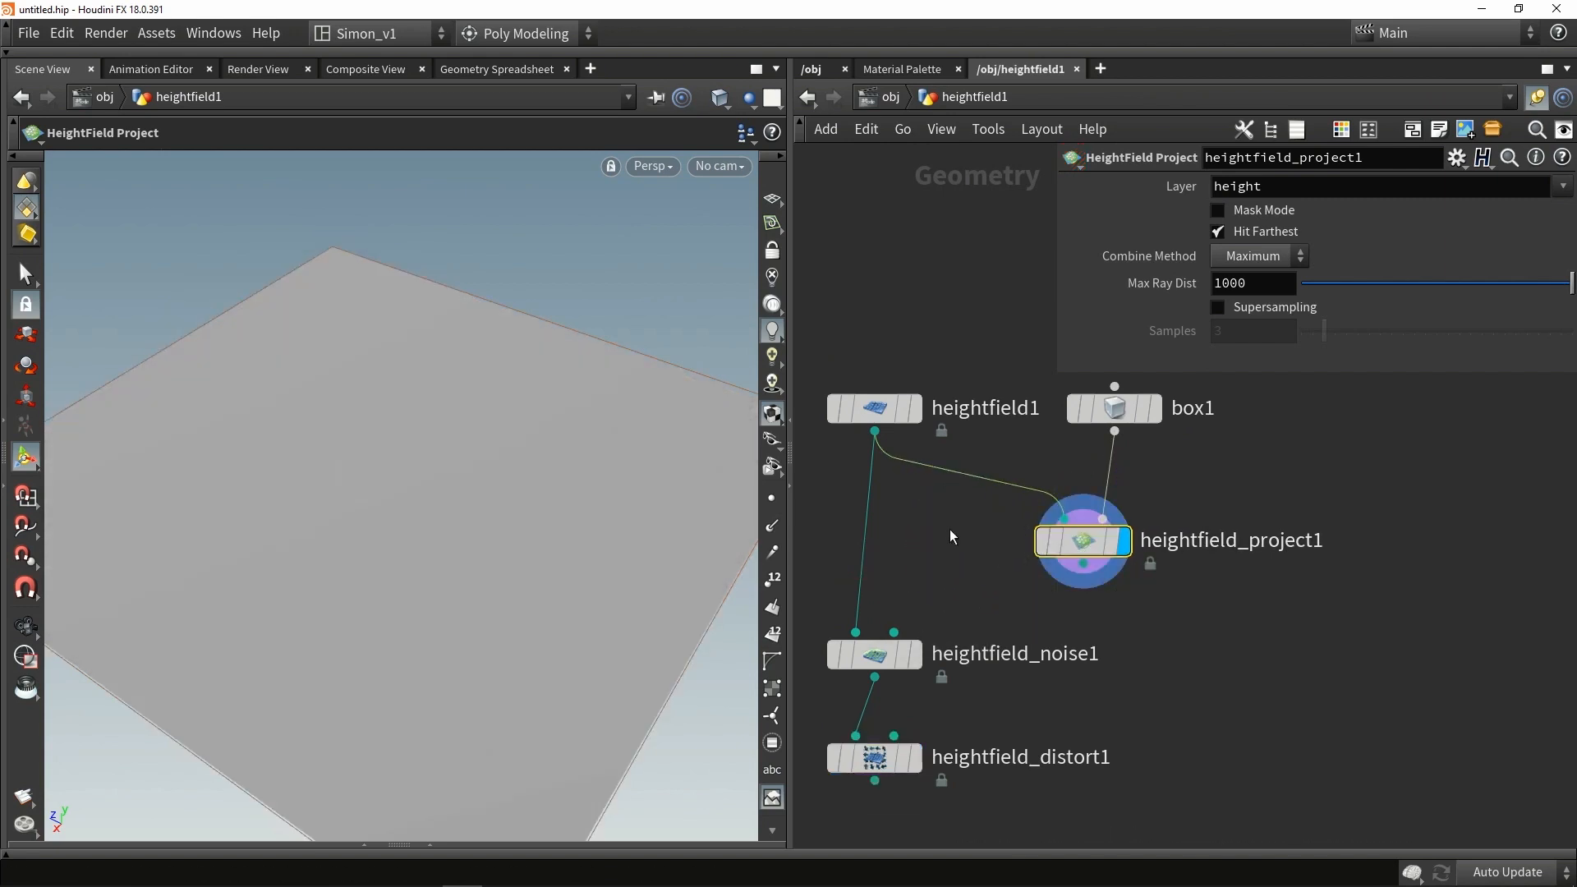
Step: Stretch the box to about 70.4 in X and reposition its center to about -12.6, -0.73, 45.8
click(1114, 408)
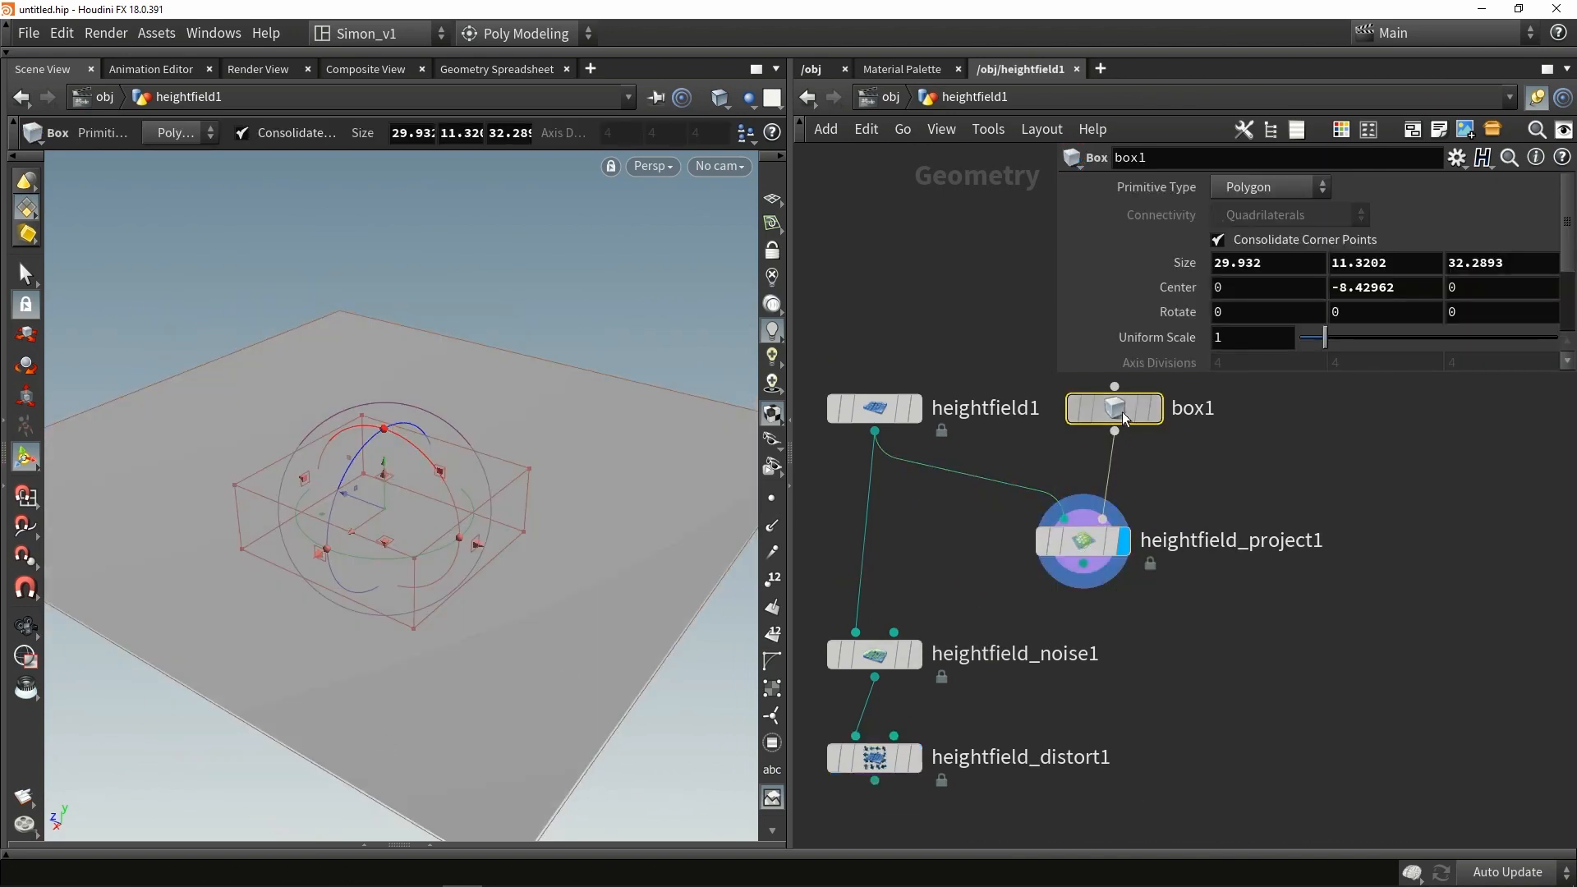
alt+drag(381, 547, 389, 483)
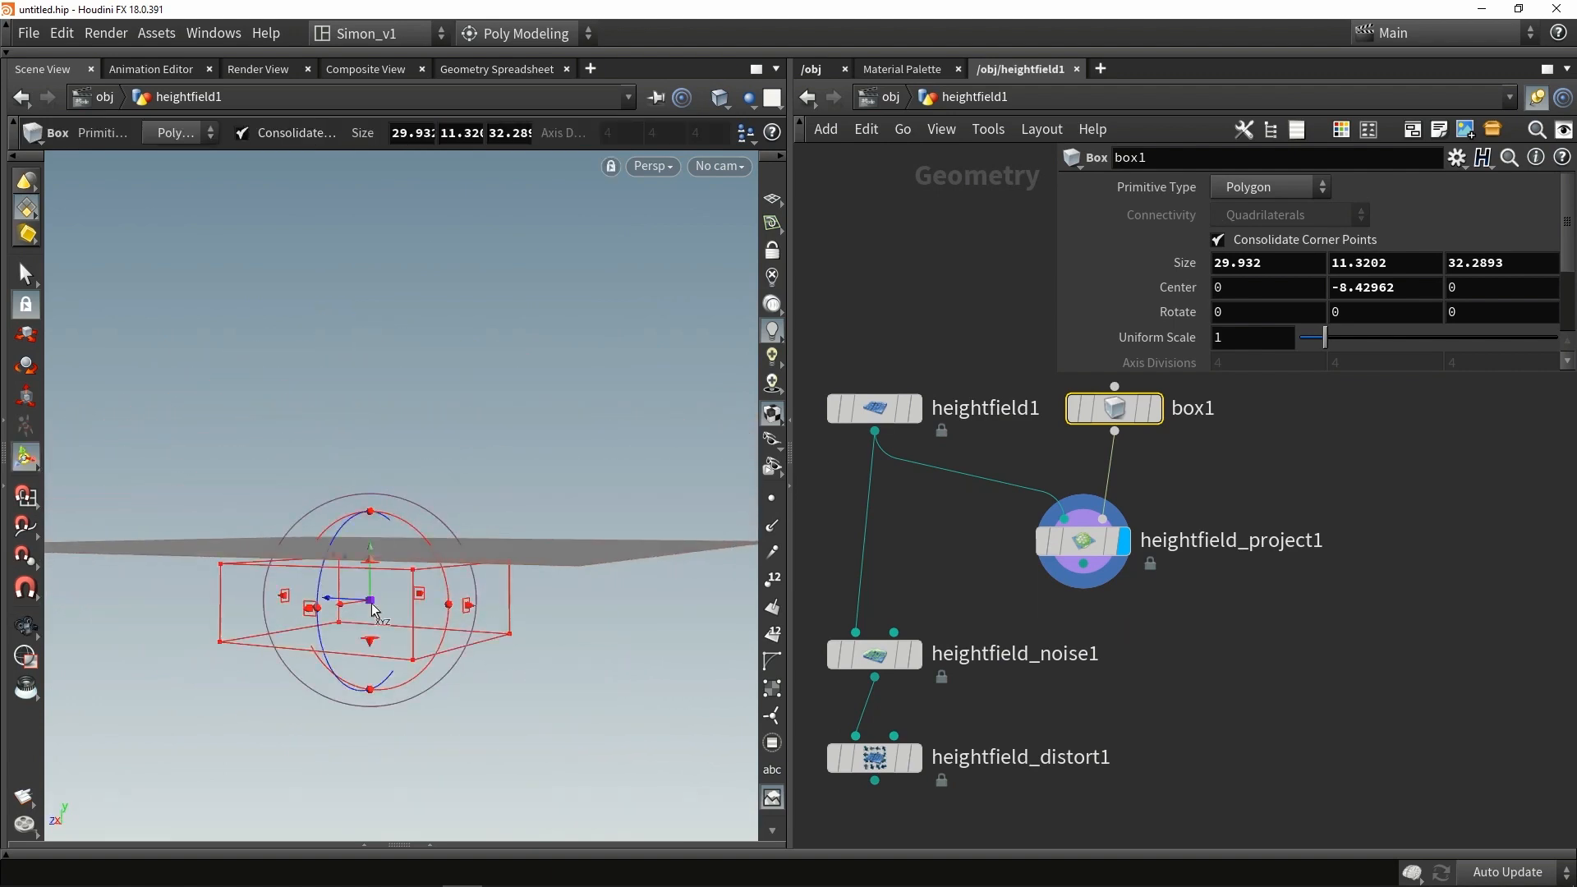
alt+drag(377, 614, 407, 479)
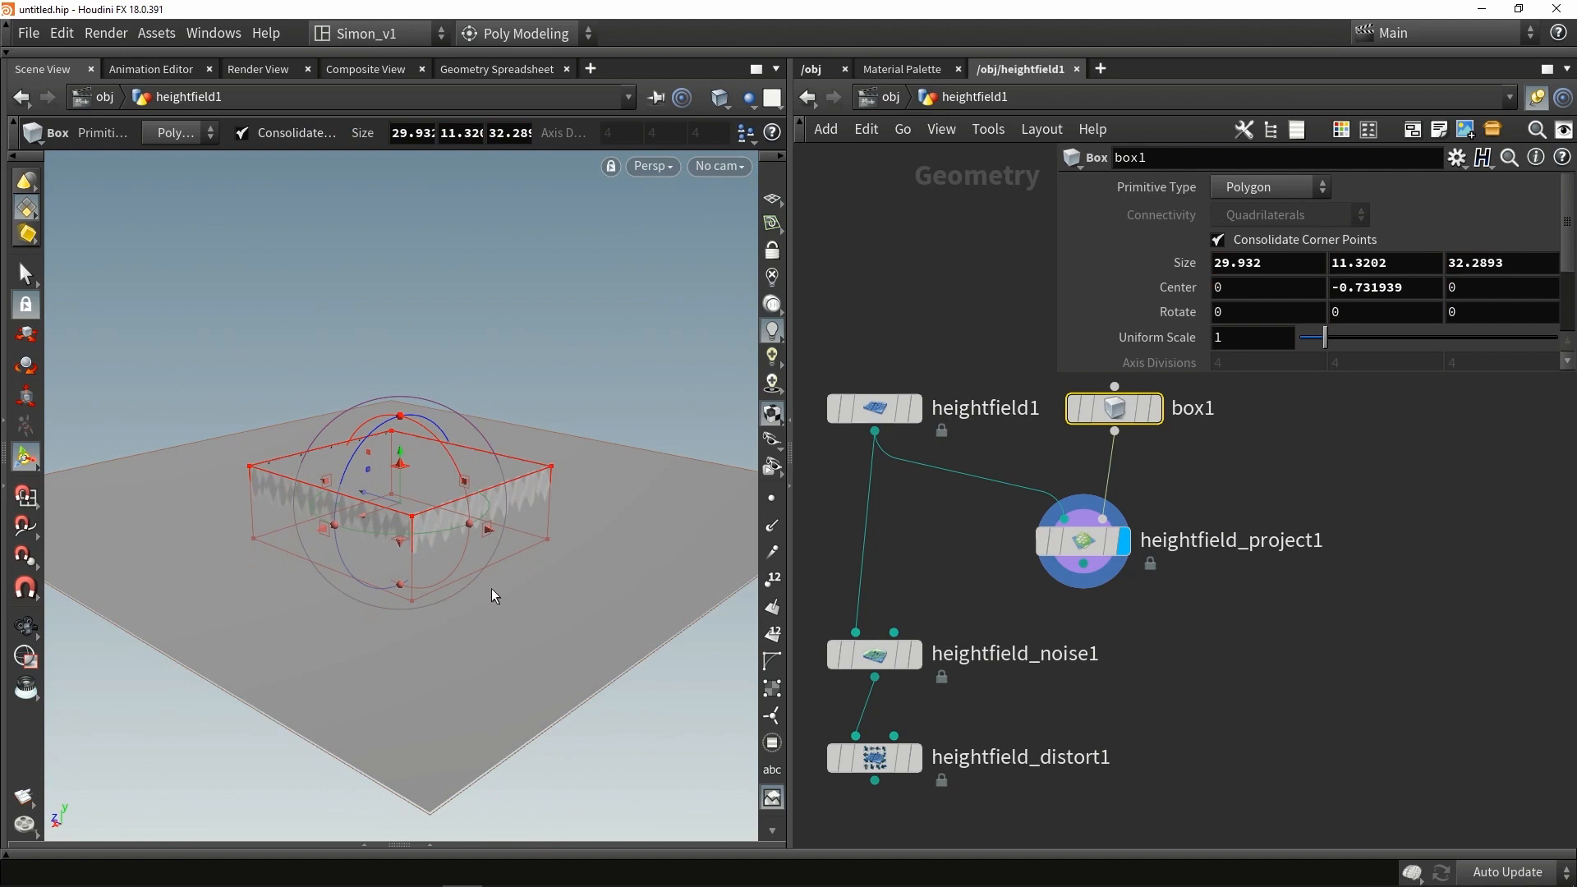
alt+drag(508, 511, 557, 579)
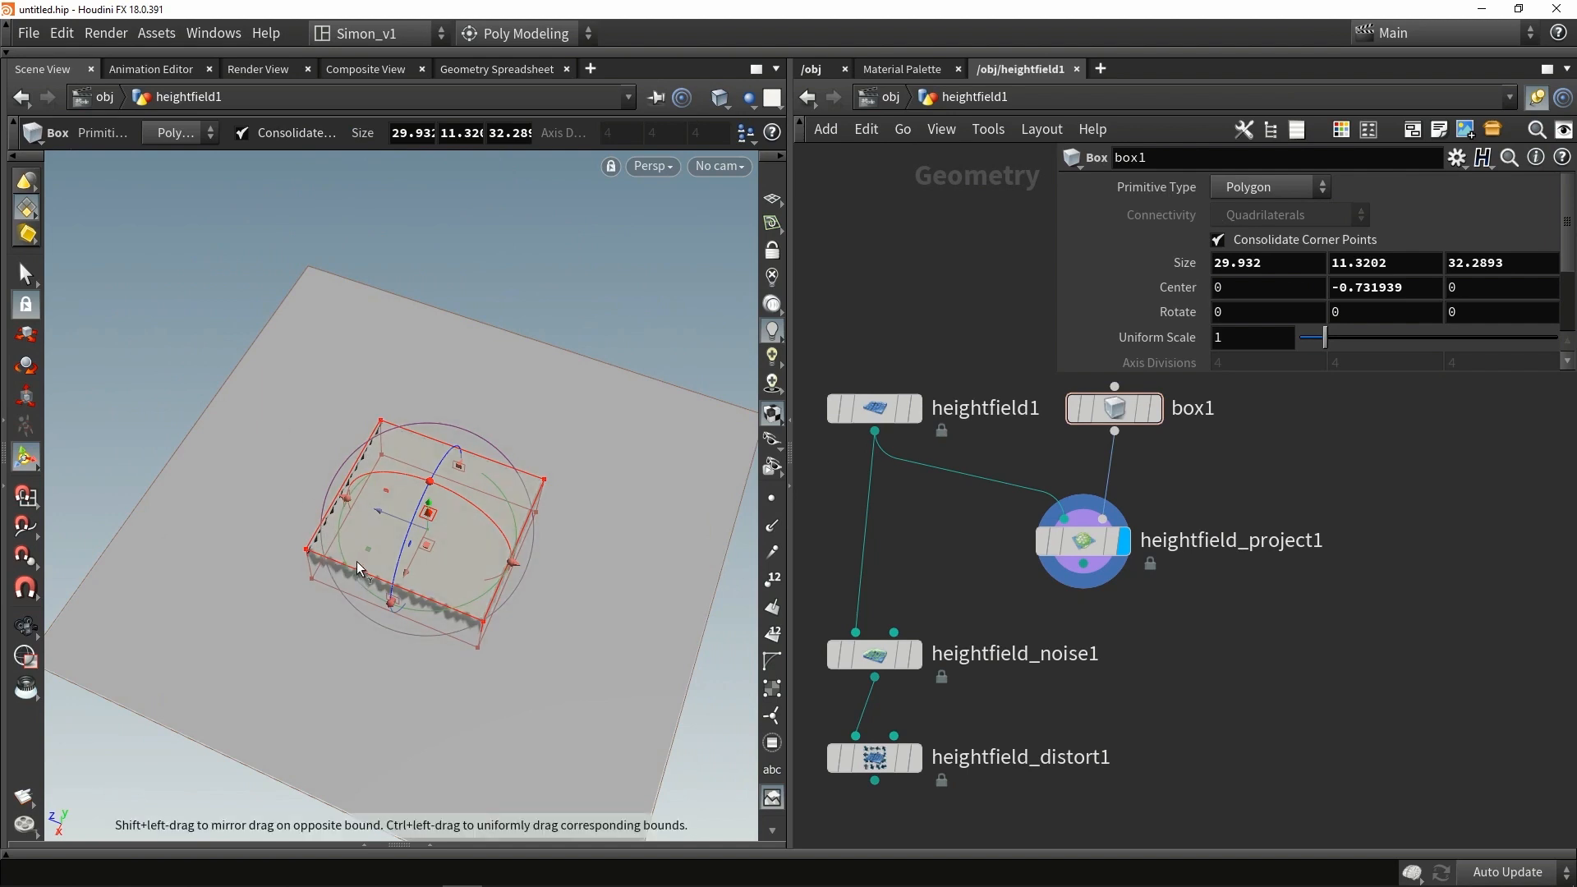
drag(364, 542, 139, 538)
alt+drag(471, 419, 442, 379)
Step: Add a Tube node beside box1 and shape it into a truncated cone with radii of about 2.2 and 16.7
middle_drag(1241, 564, 1107, 673)
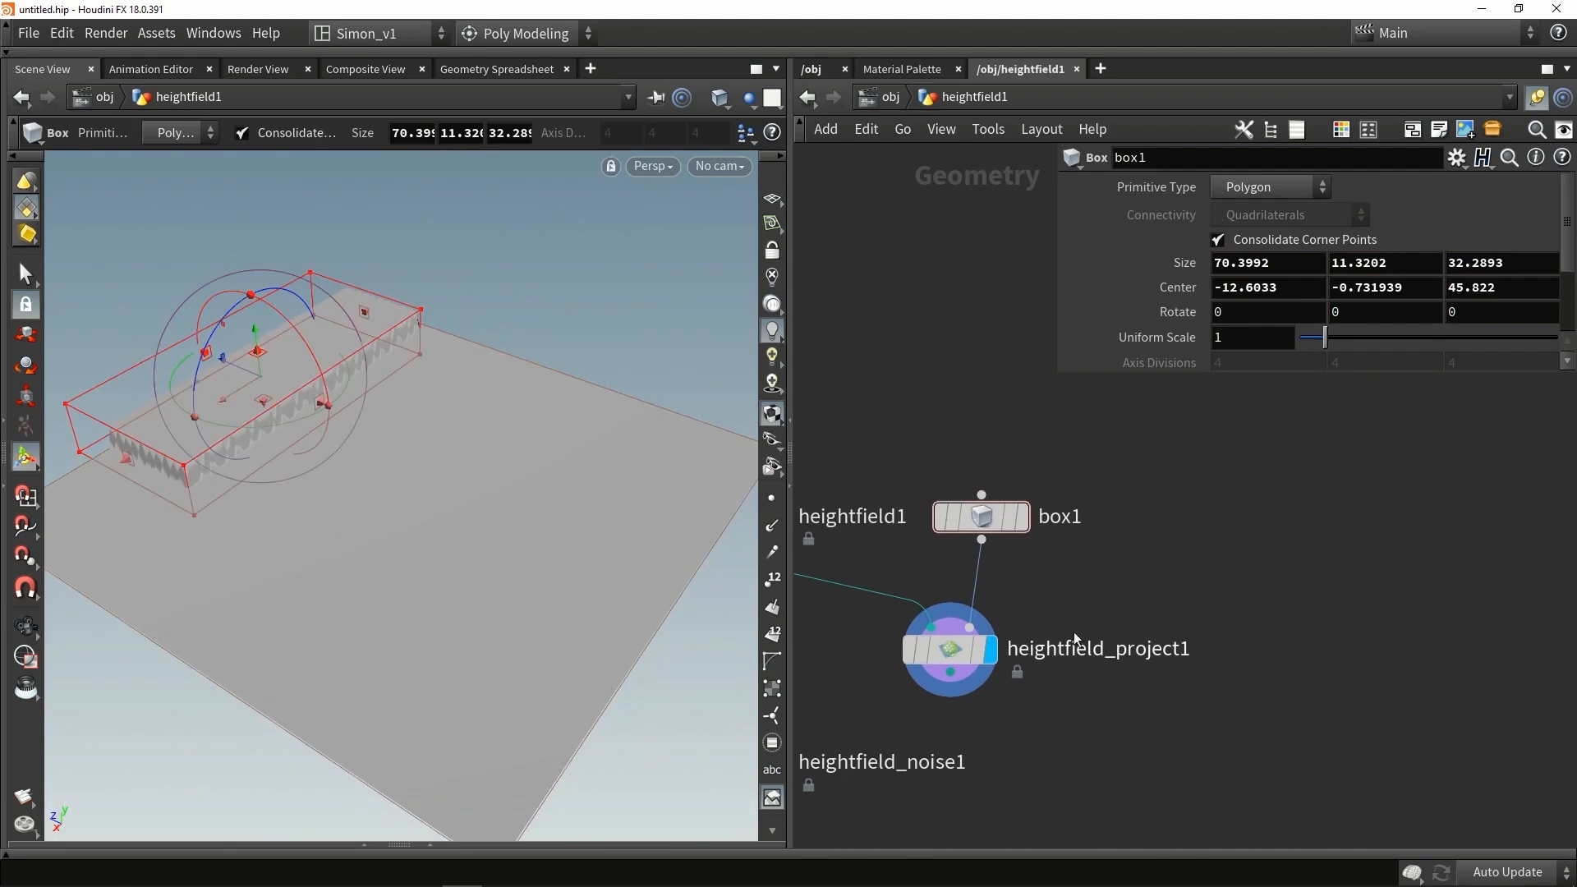
drag(980, 511, 950, 495)
key(Tab)
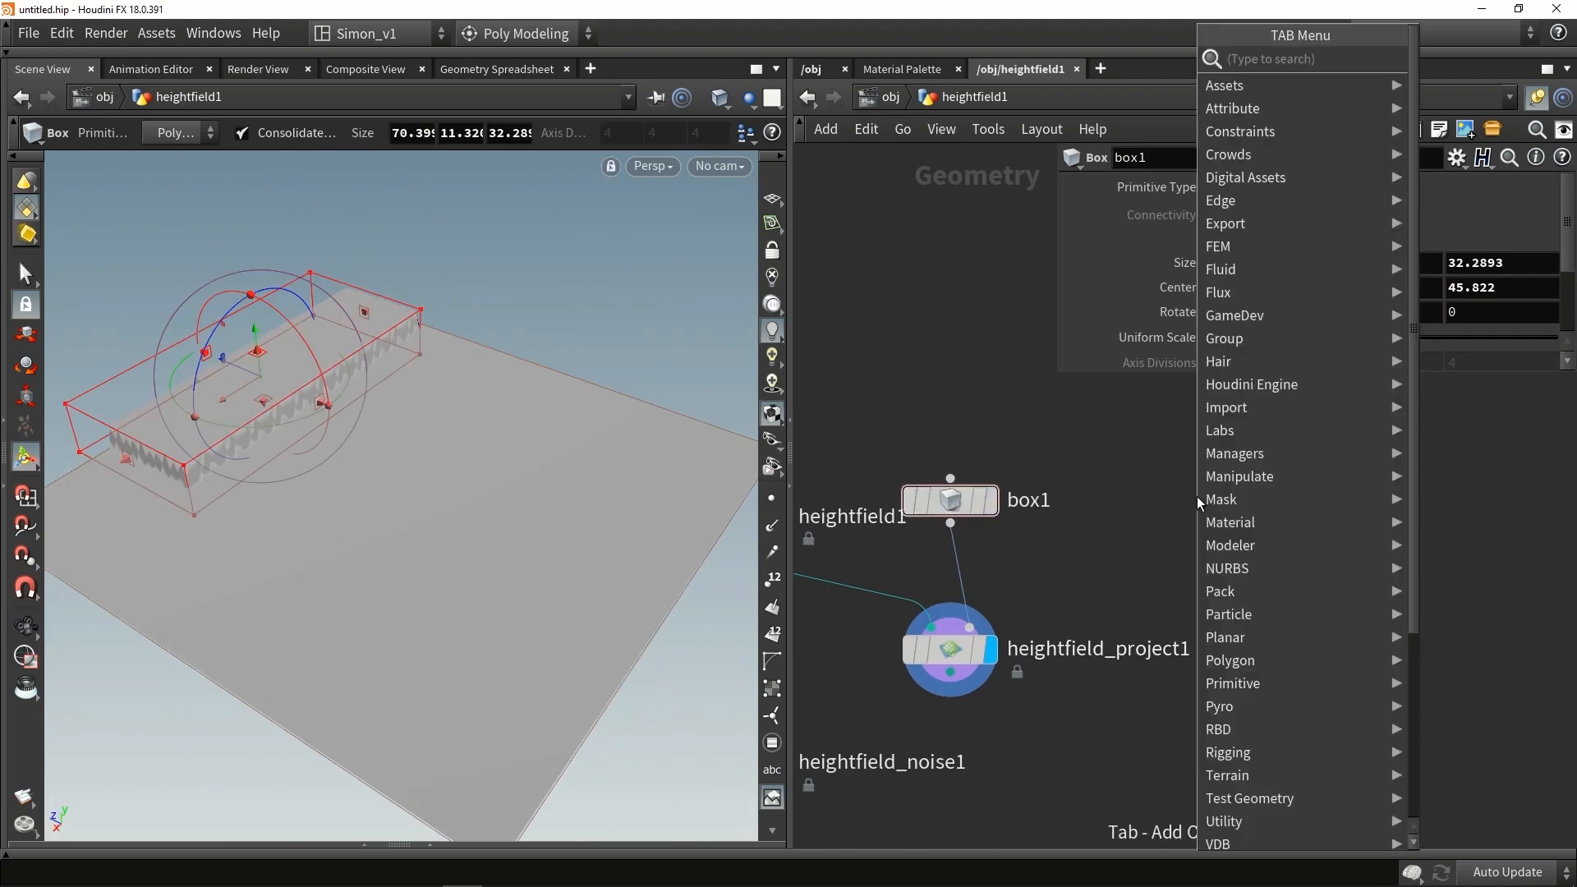
text(tube)
key(Return)
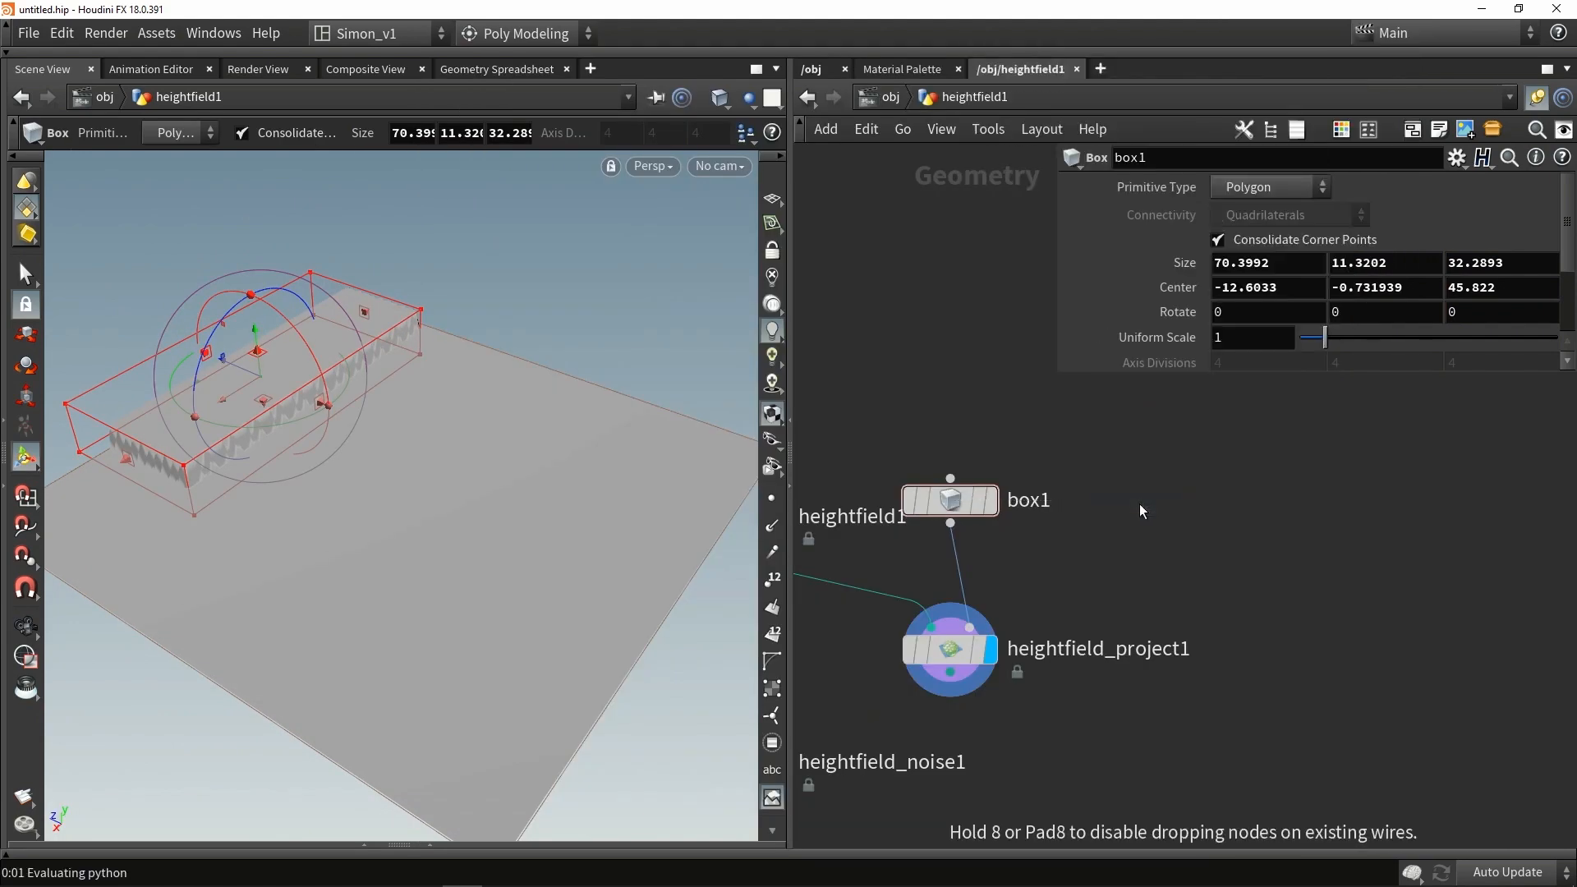
click(1140, 505)
scroll(1213, 322, down, 3)
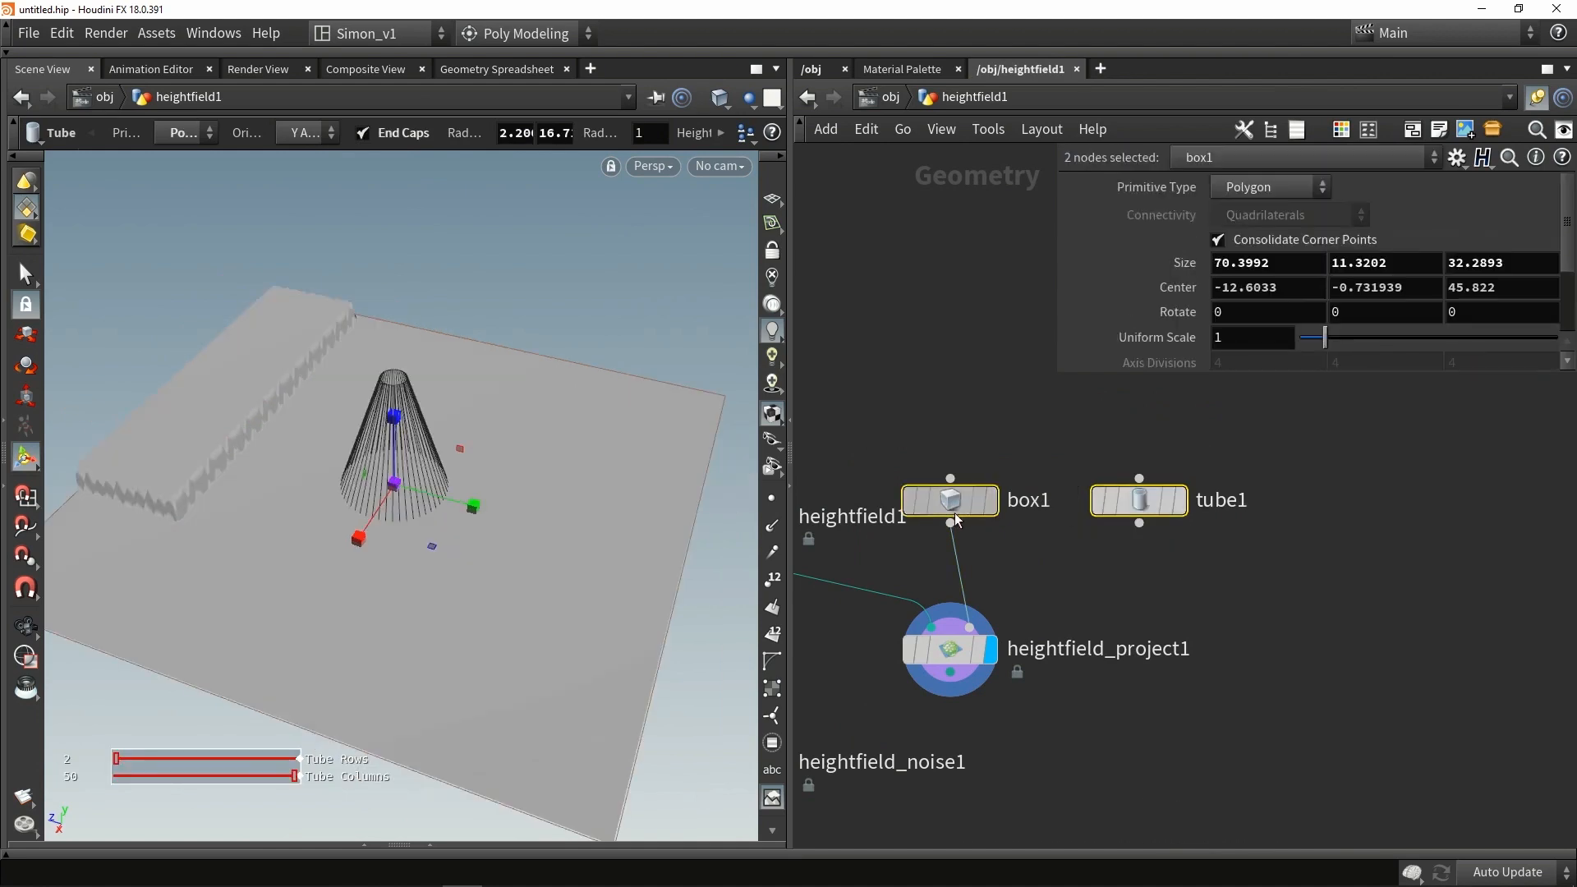
Step: Combine box1 and tube1 in a Merge node and feed it into heightfield_project1 as the geometry to project
drag(954, 512, 954, 425)
drag(1223, 503, 928, 385)
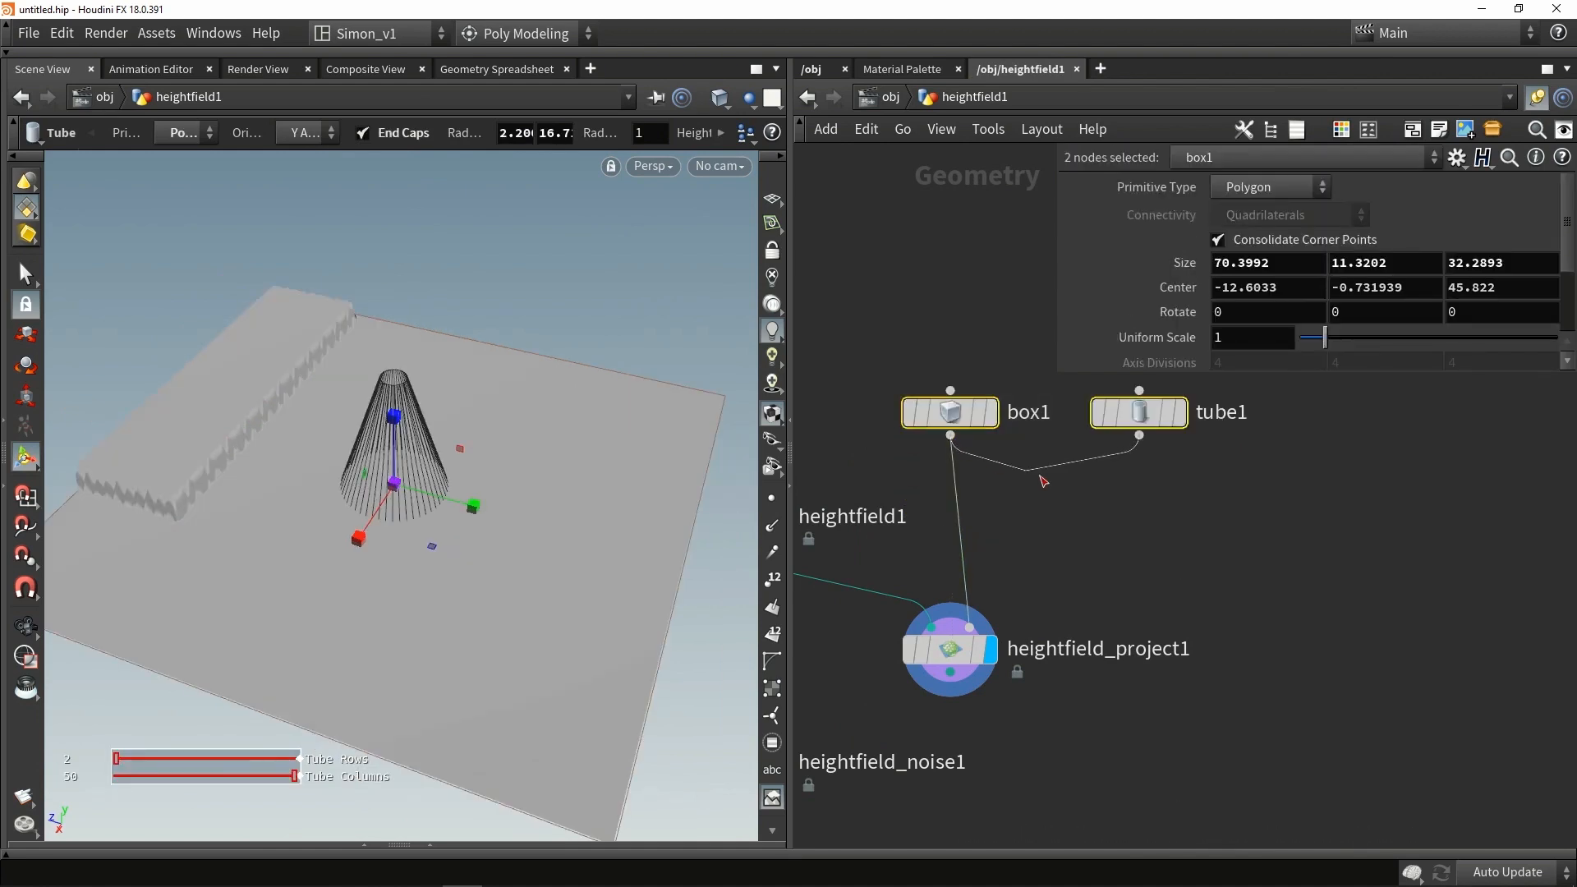
click(1112, 528)
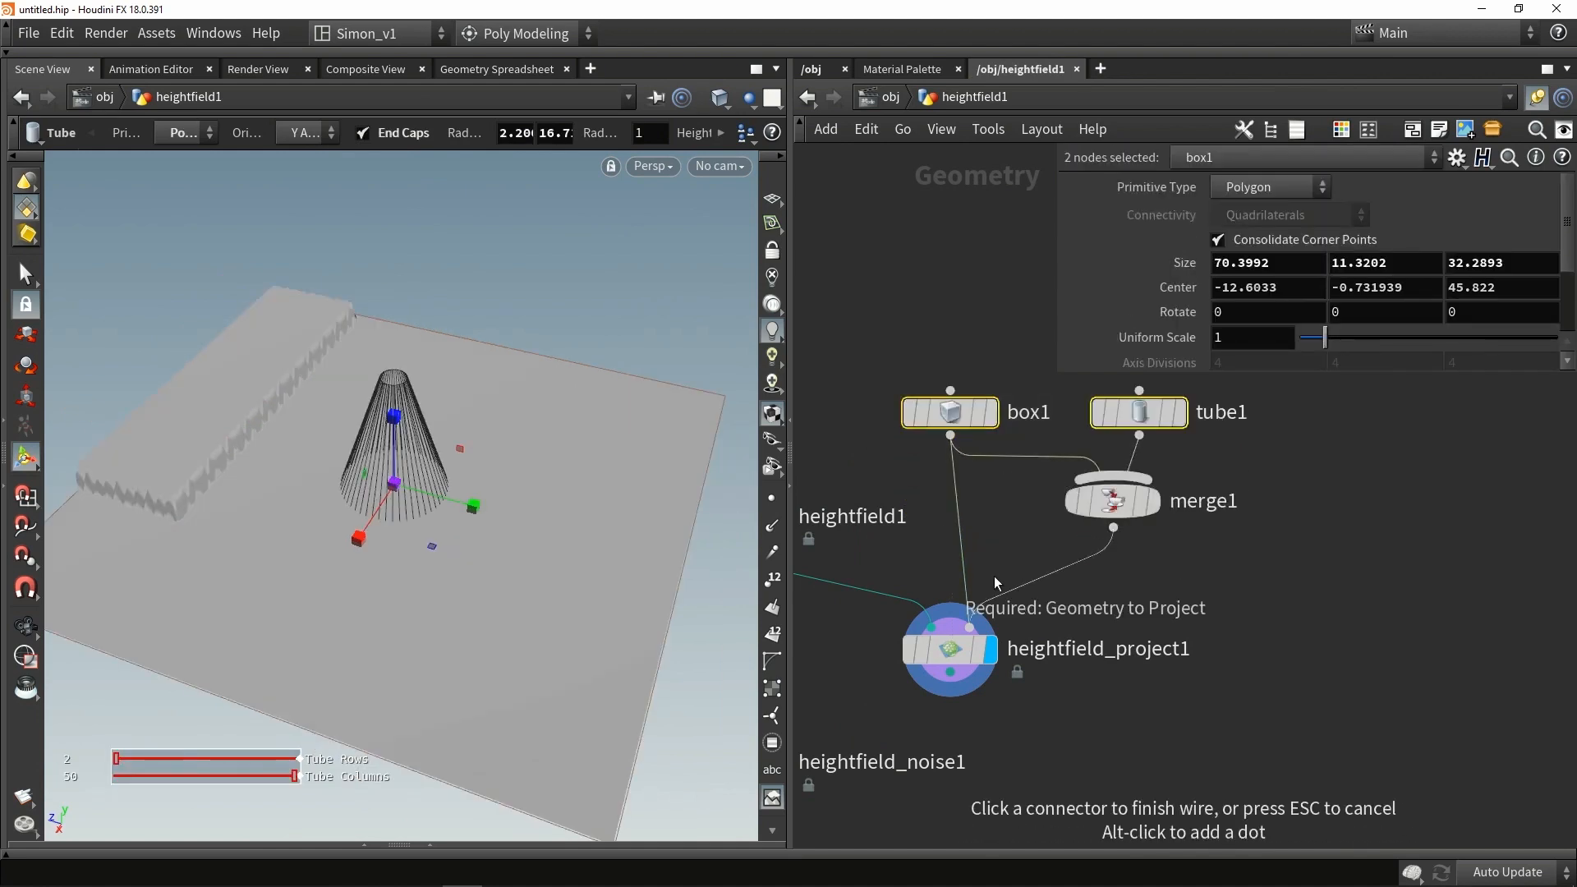
click(973, 624)
drag(1118, 509, 1038, 532)
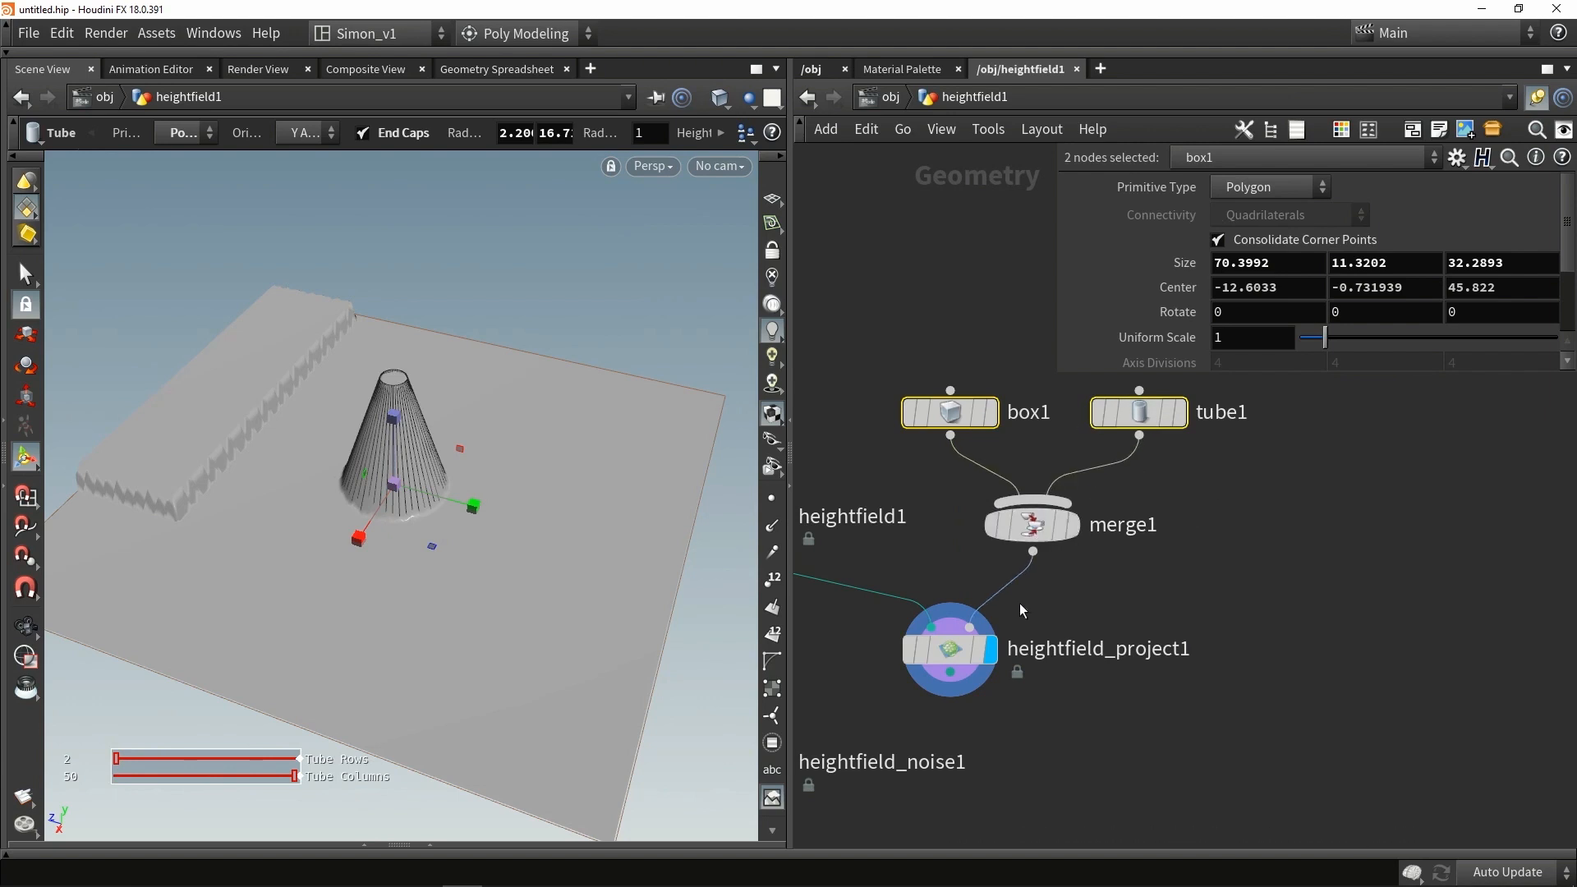
click(949, 652)
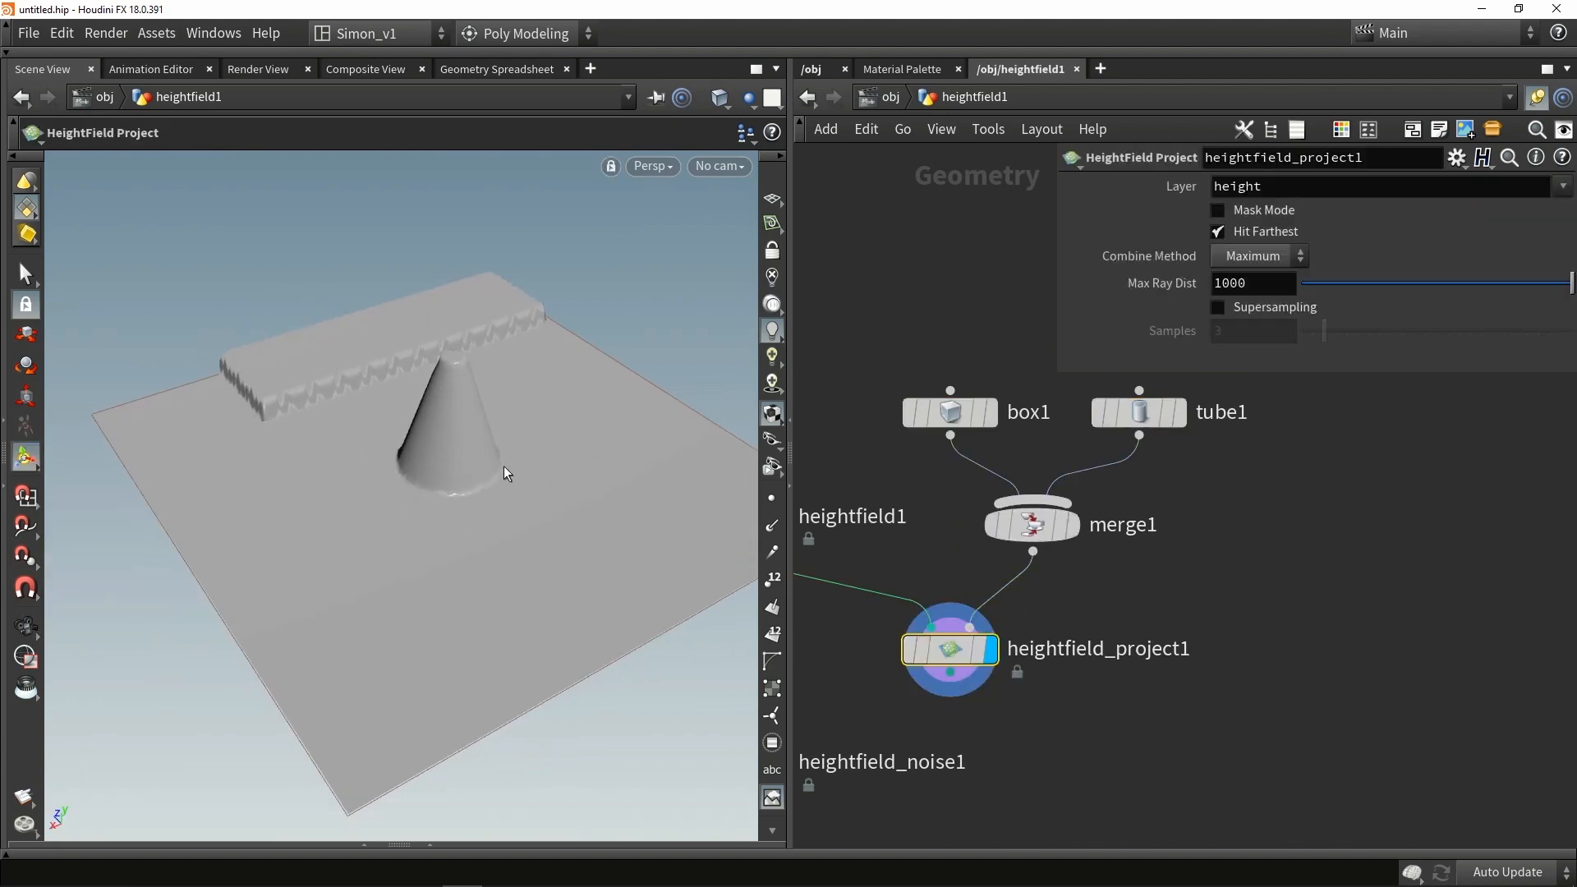
Step: Widen the tube's base radius to about 32.8 and move its center to about -41.3, 19.6, -51.8
click(1127, 414)
drag(460, 477, 588, 534)
key(t)
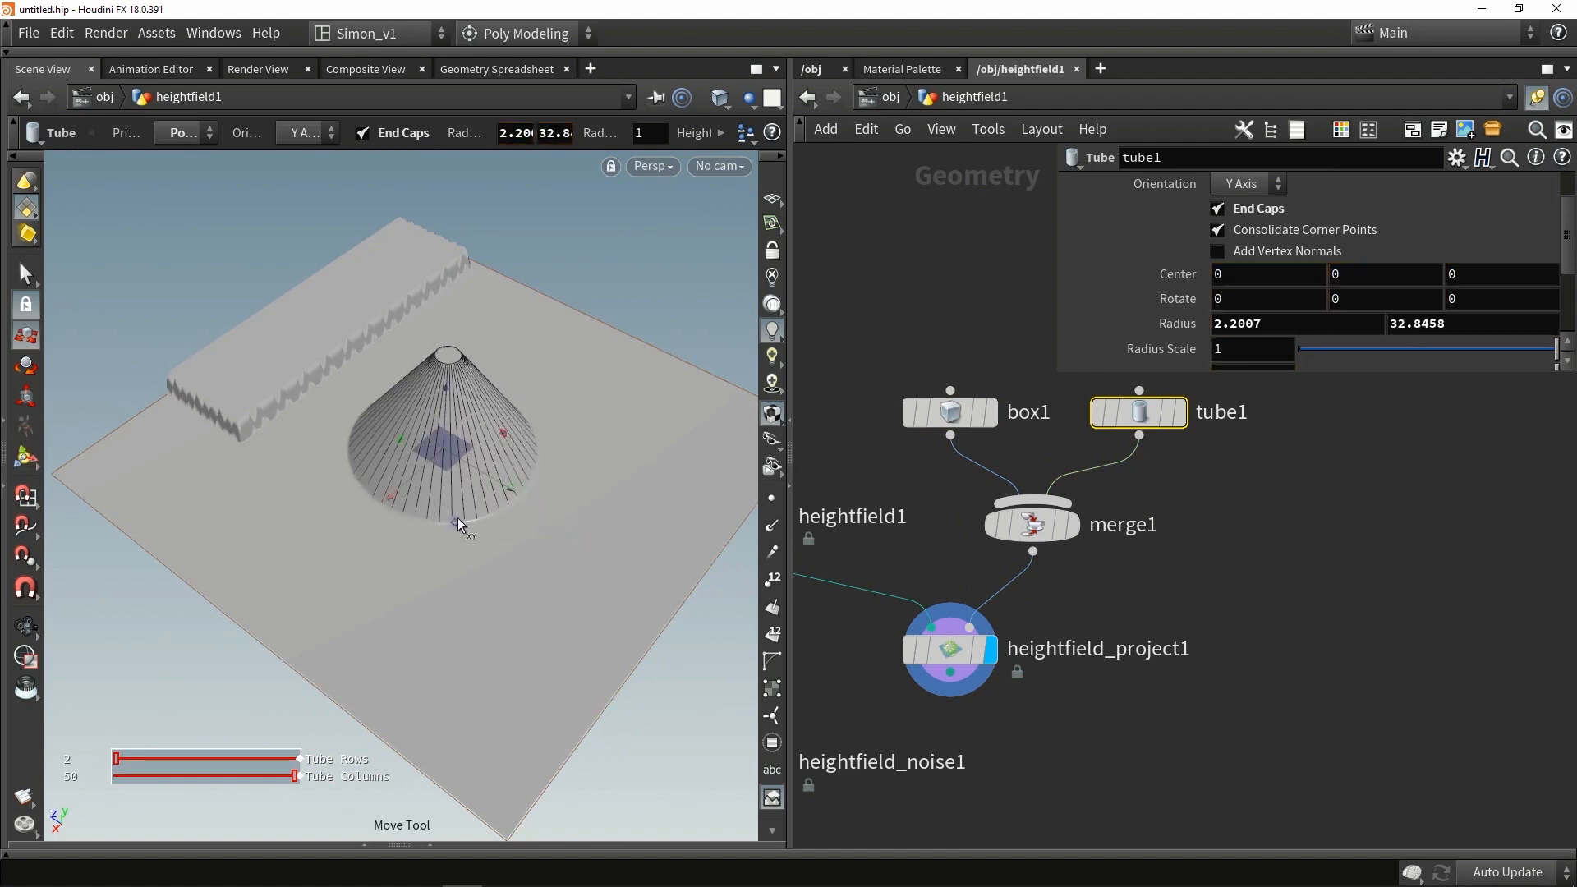
drag(456, 518, 693, 475)
drag(479, 464, 672, 410)
key(Return)
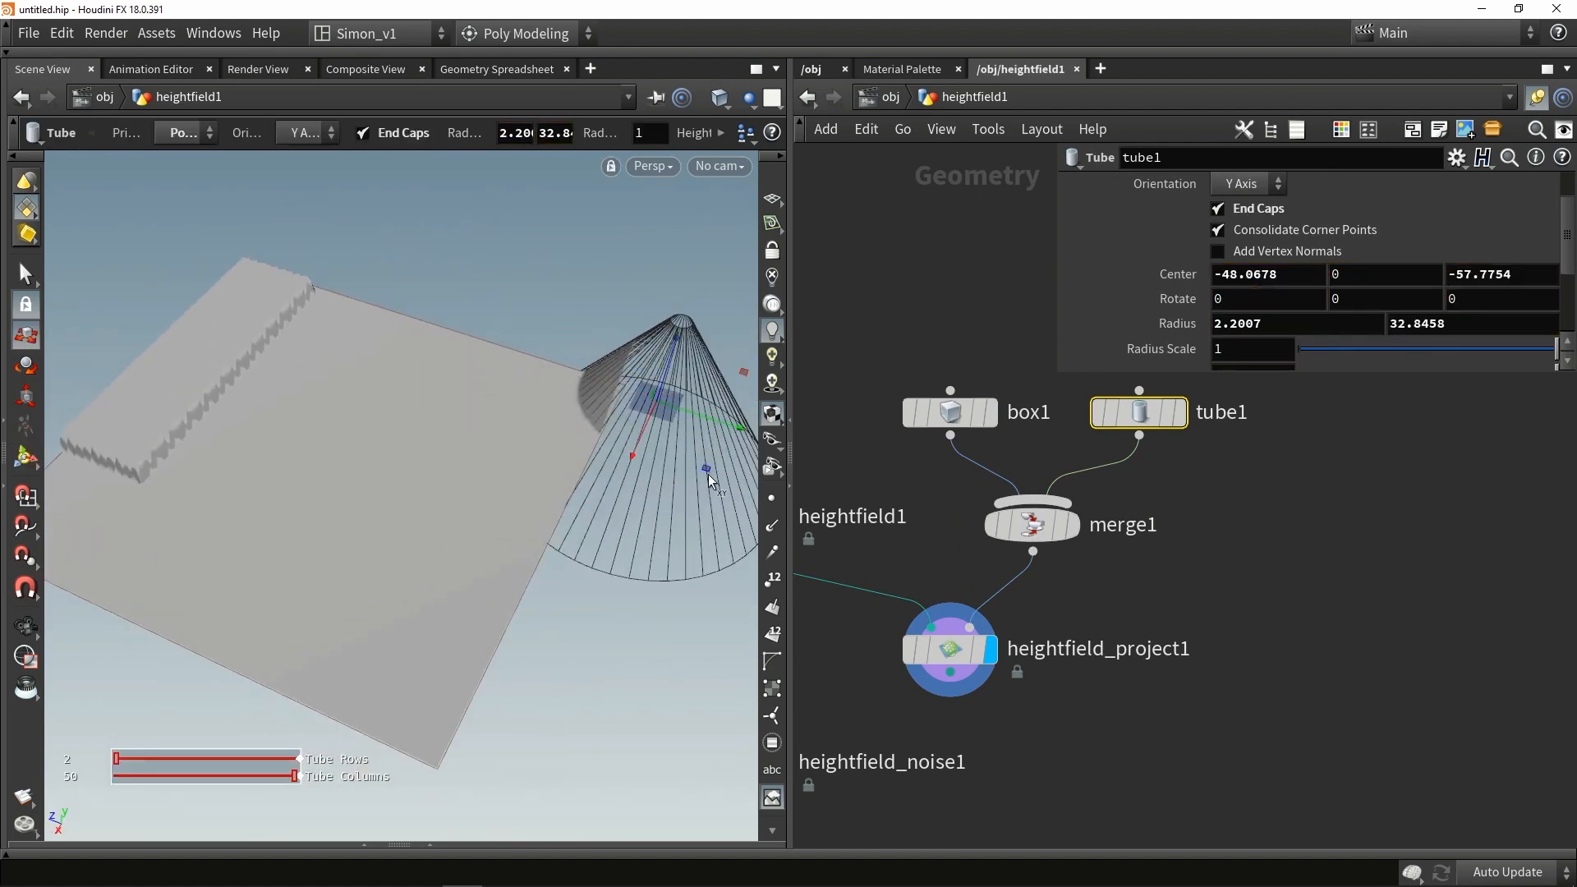
drag(708, 474, 690, 402)
alt+drag(690, 402, 528, 422)
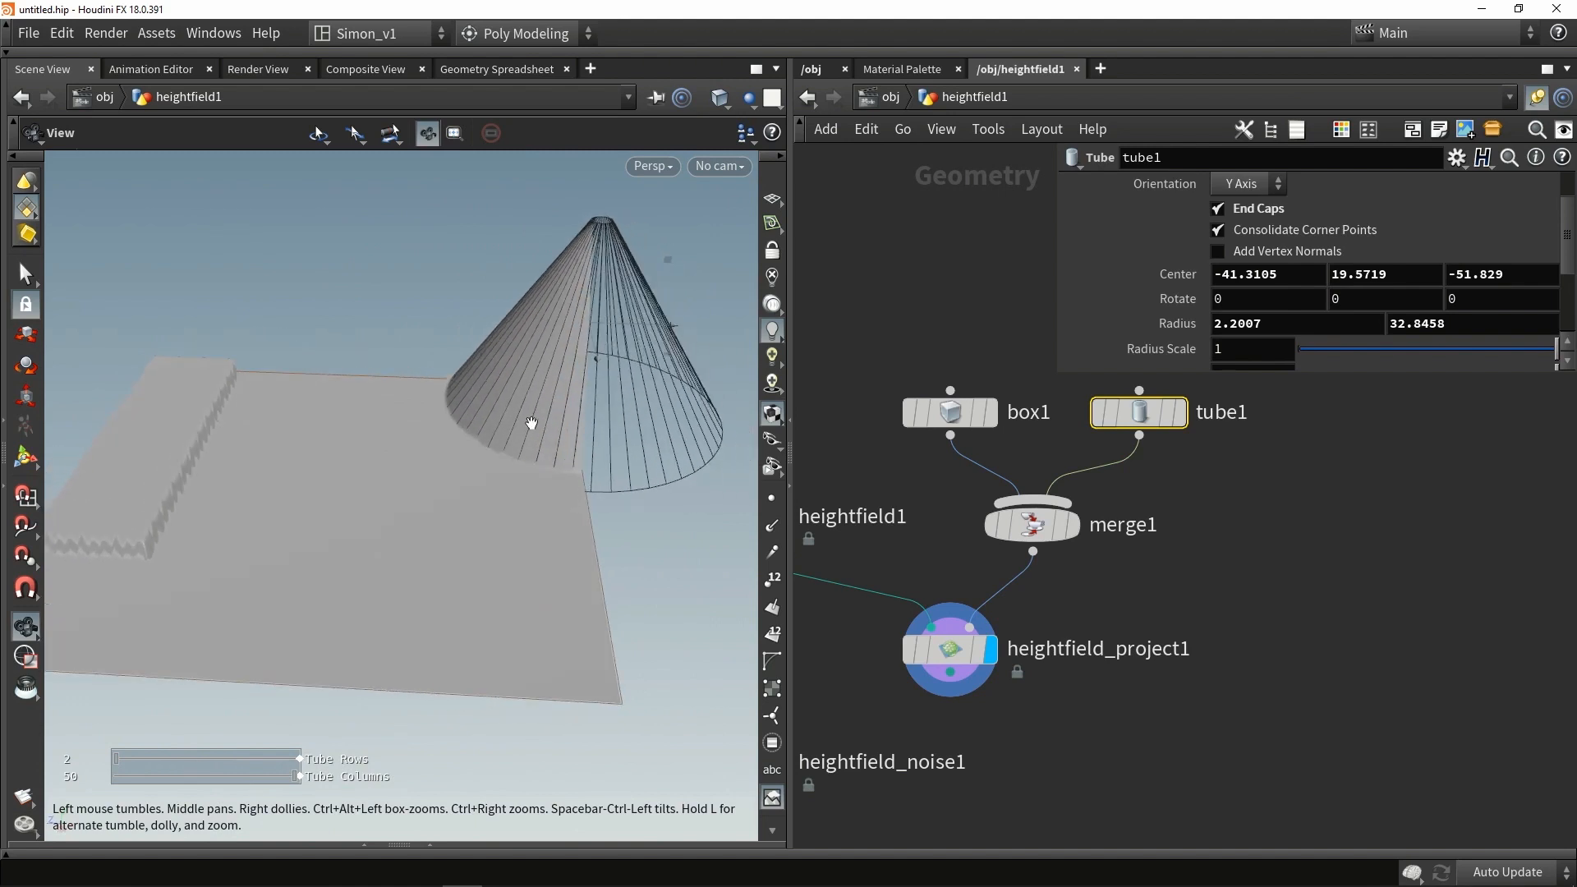
click(964, 653)
alt+drag(411, 457, 482, 534)
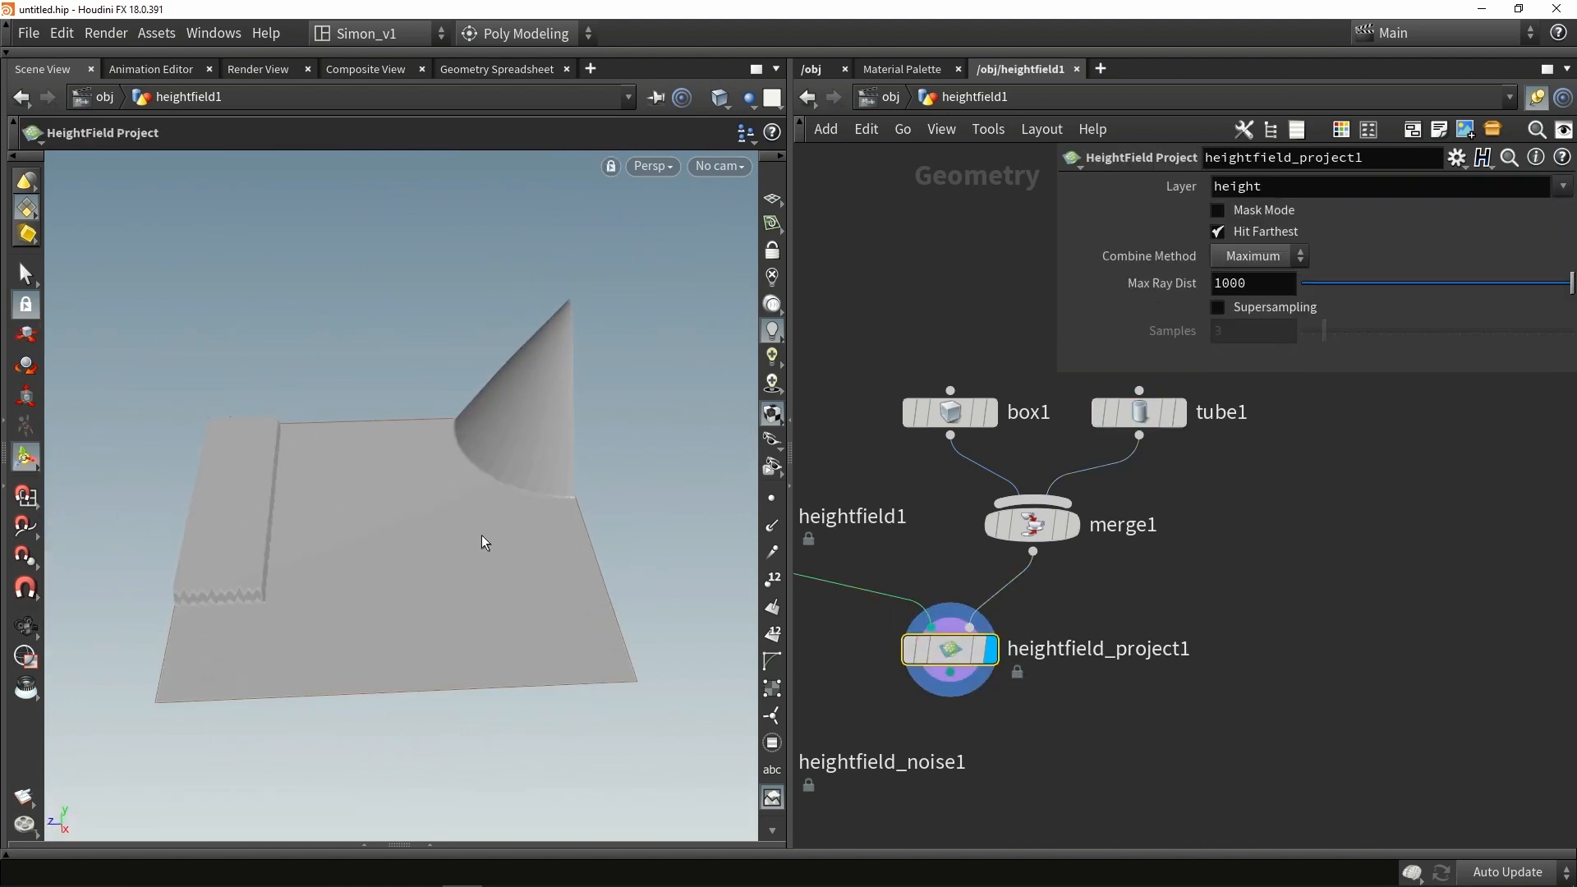
Step: Duplicate heightfield_project1 and place the displayed copy below it, taking the first projection as its heightfield input
middle_drag(1052, 523, 1043, 530)
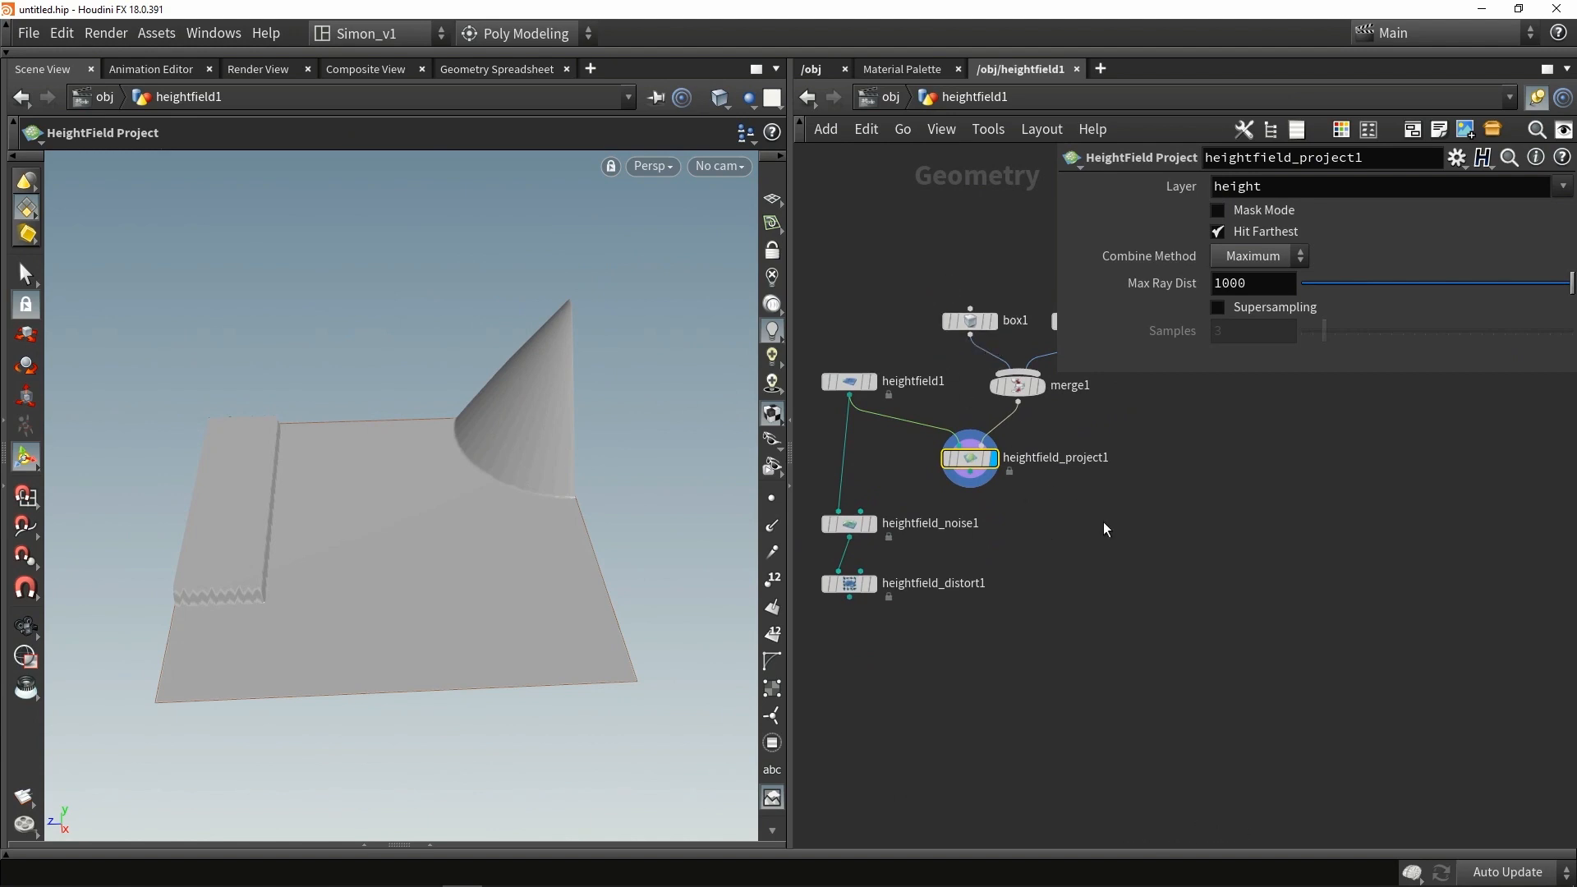
scroll(1105, 528, up, 4)
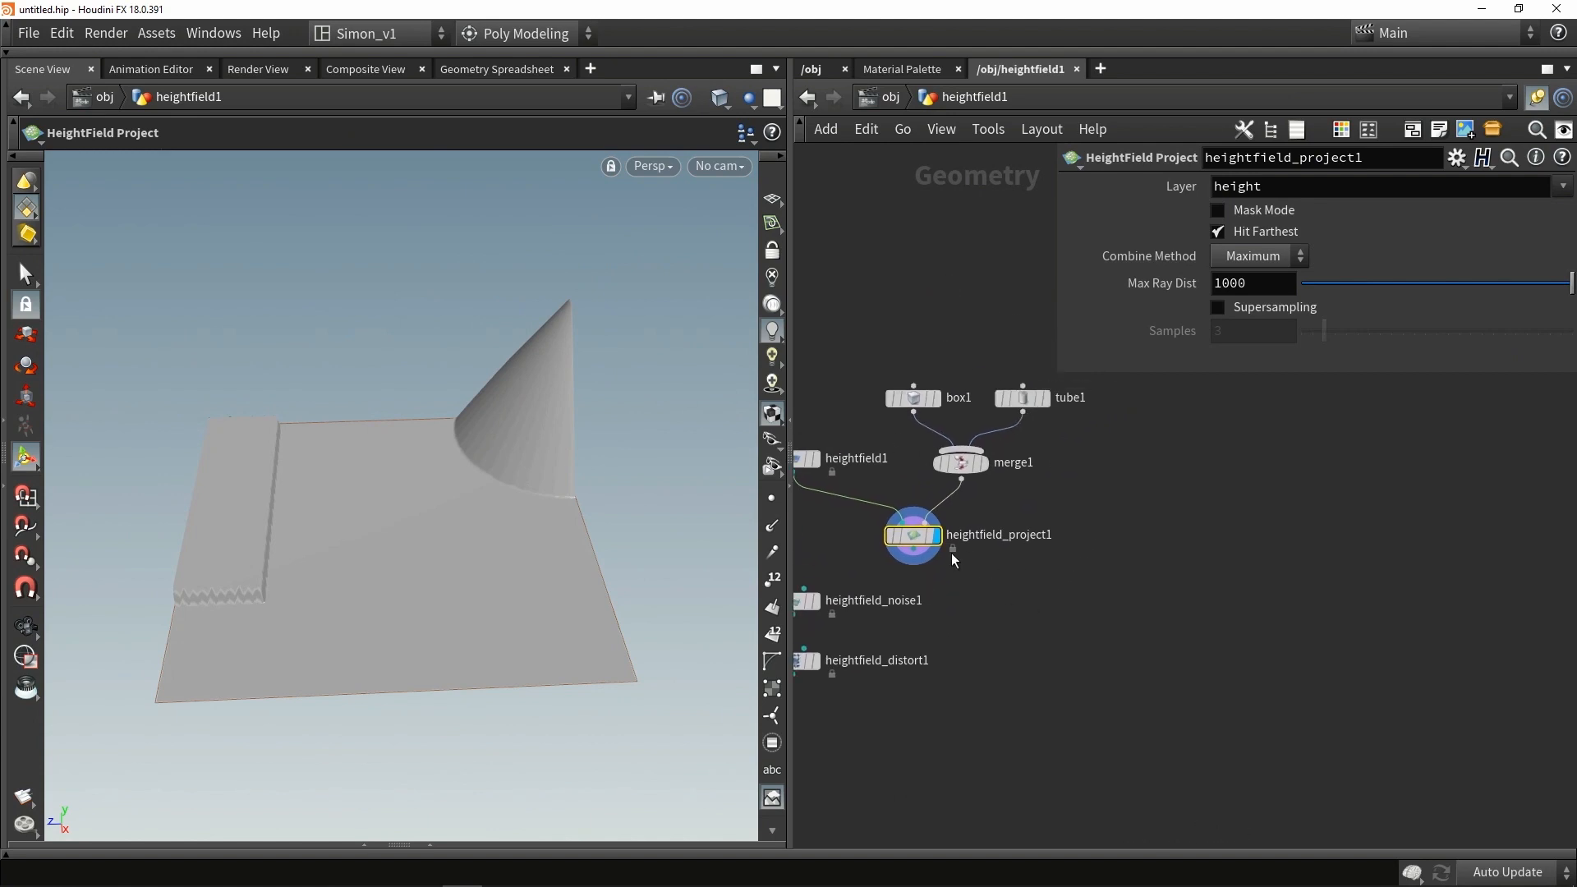
alt+drag(1057, 558, 1106, 636)
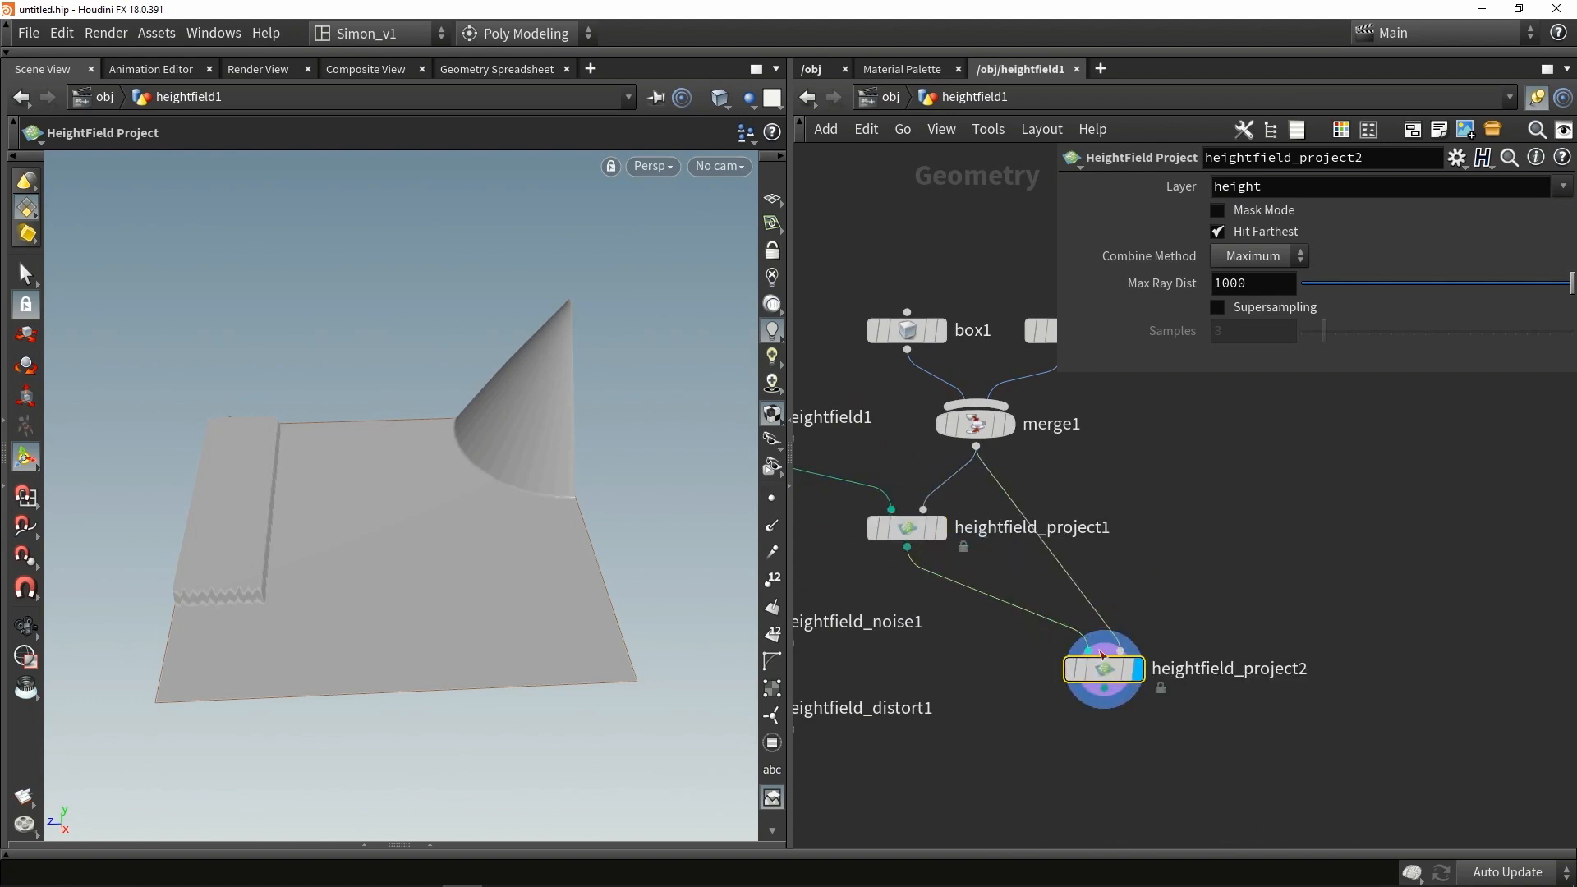
drag(1101, 654, 1039, 672)
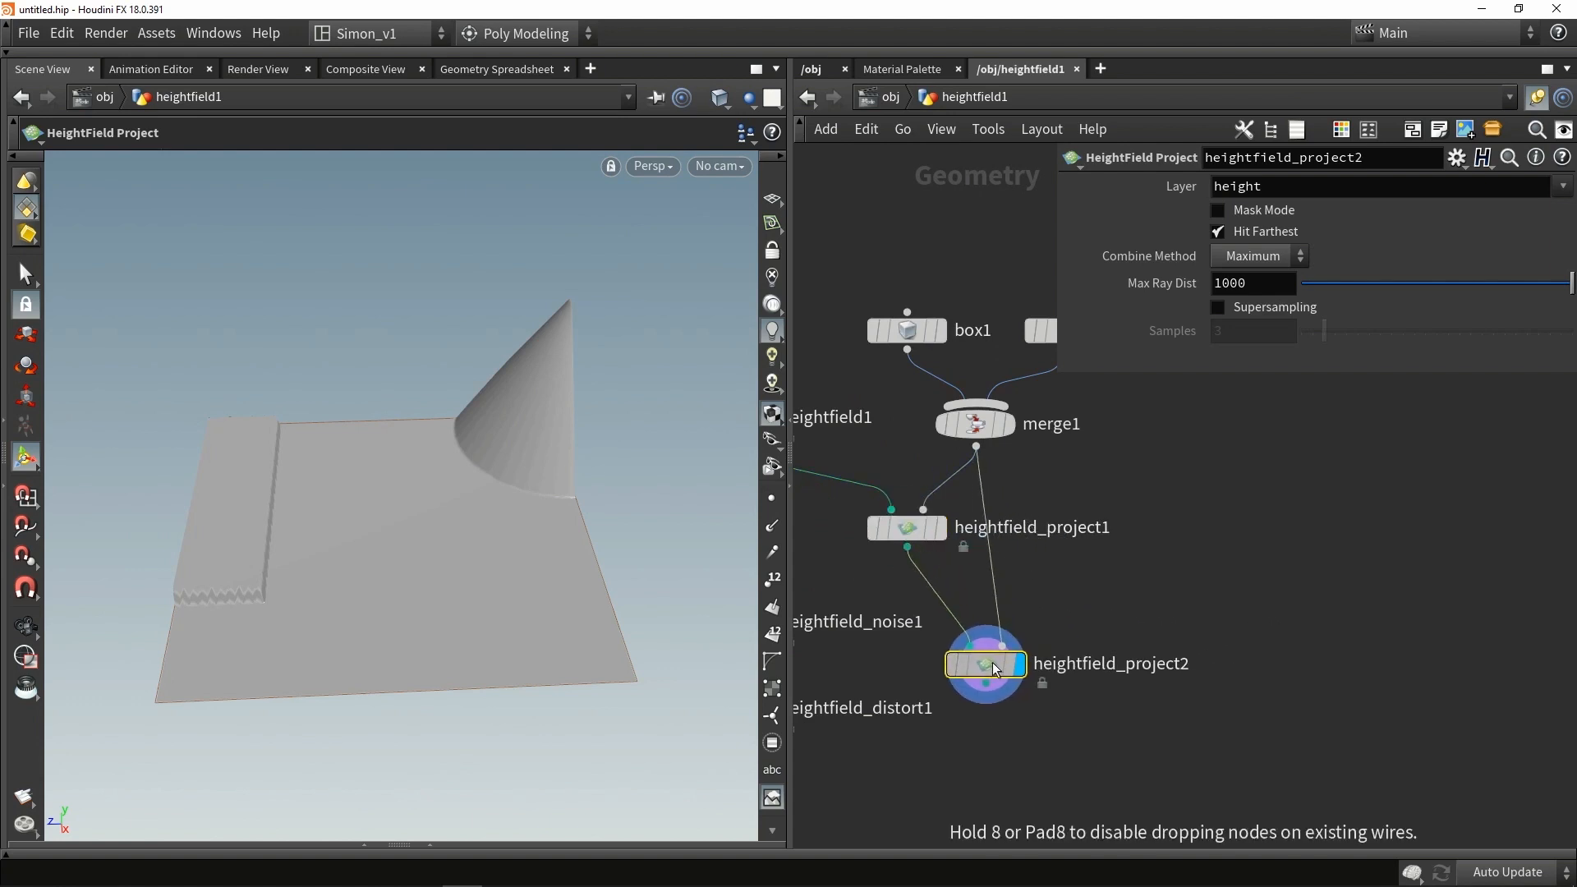
Step: Duplicate box1 and connect the copy to the geometry input of heightfield_project2 in place of merge1
scroll(1126, 546, down, 2)
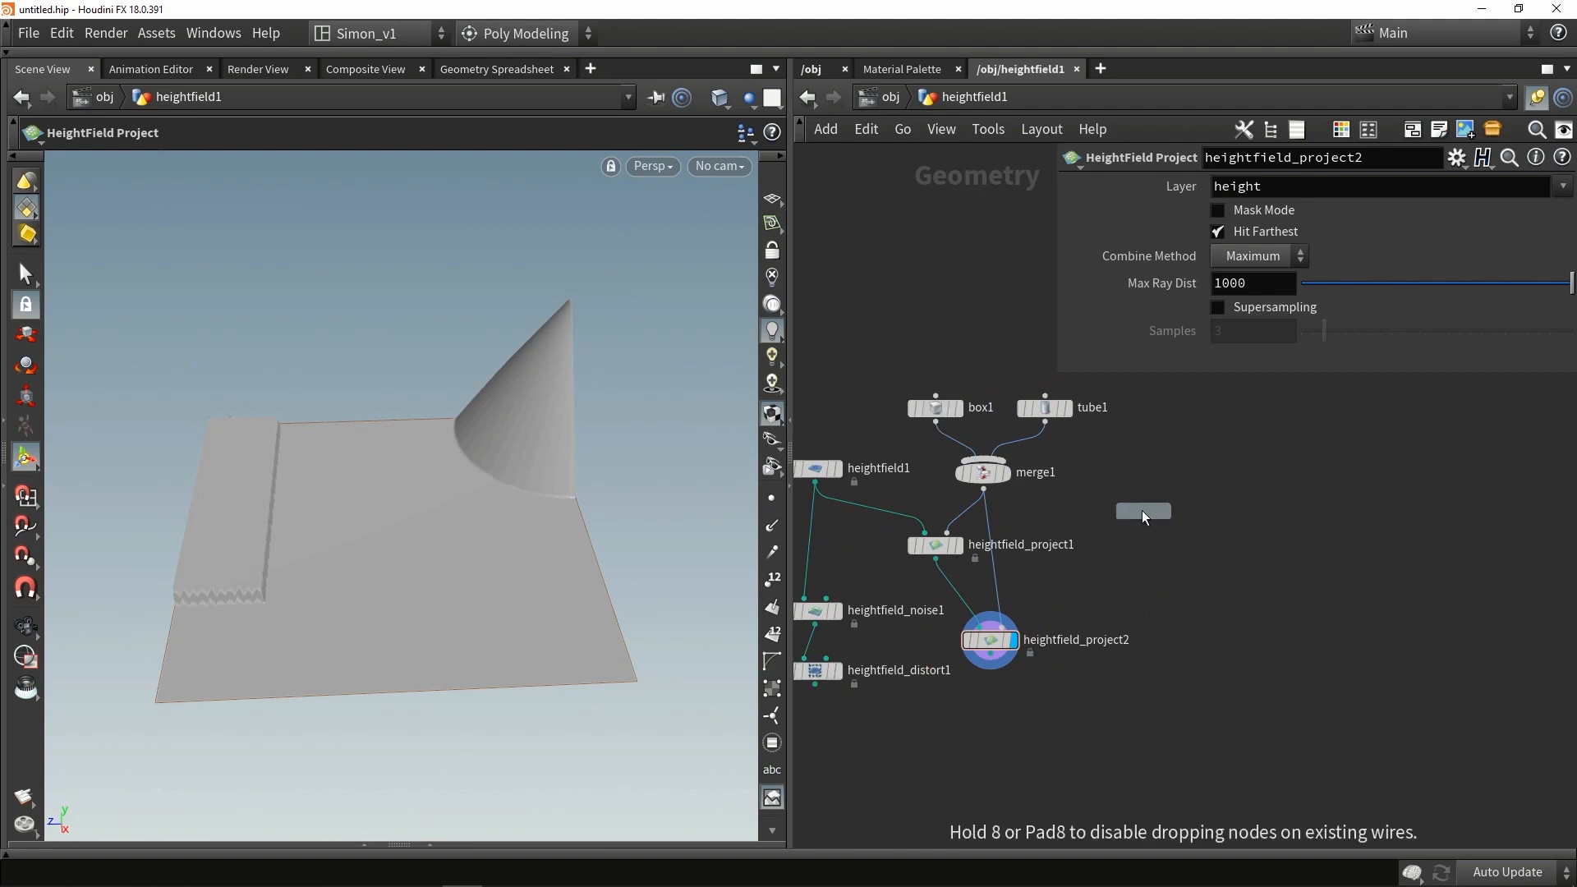
click(1114, 514)
drag(1111, 521, 1040, 611)
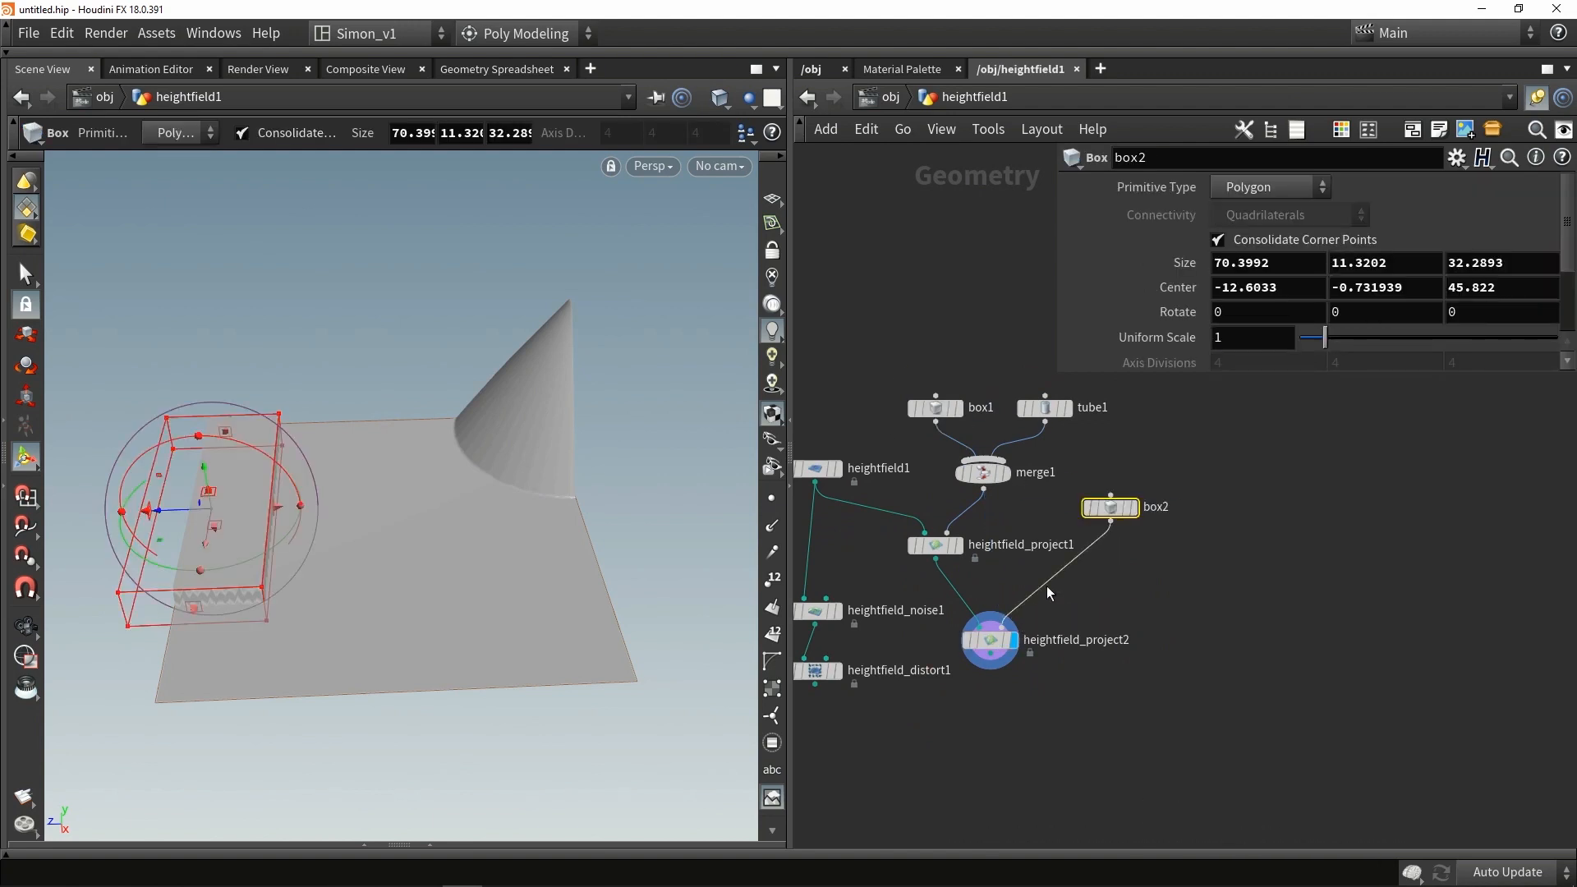
Step: Move box2 toward the middle of the terrain and undo the last parameter change
drag(164, 510, 328, 490)
key(ctrl+z)
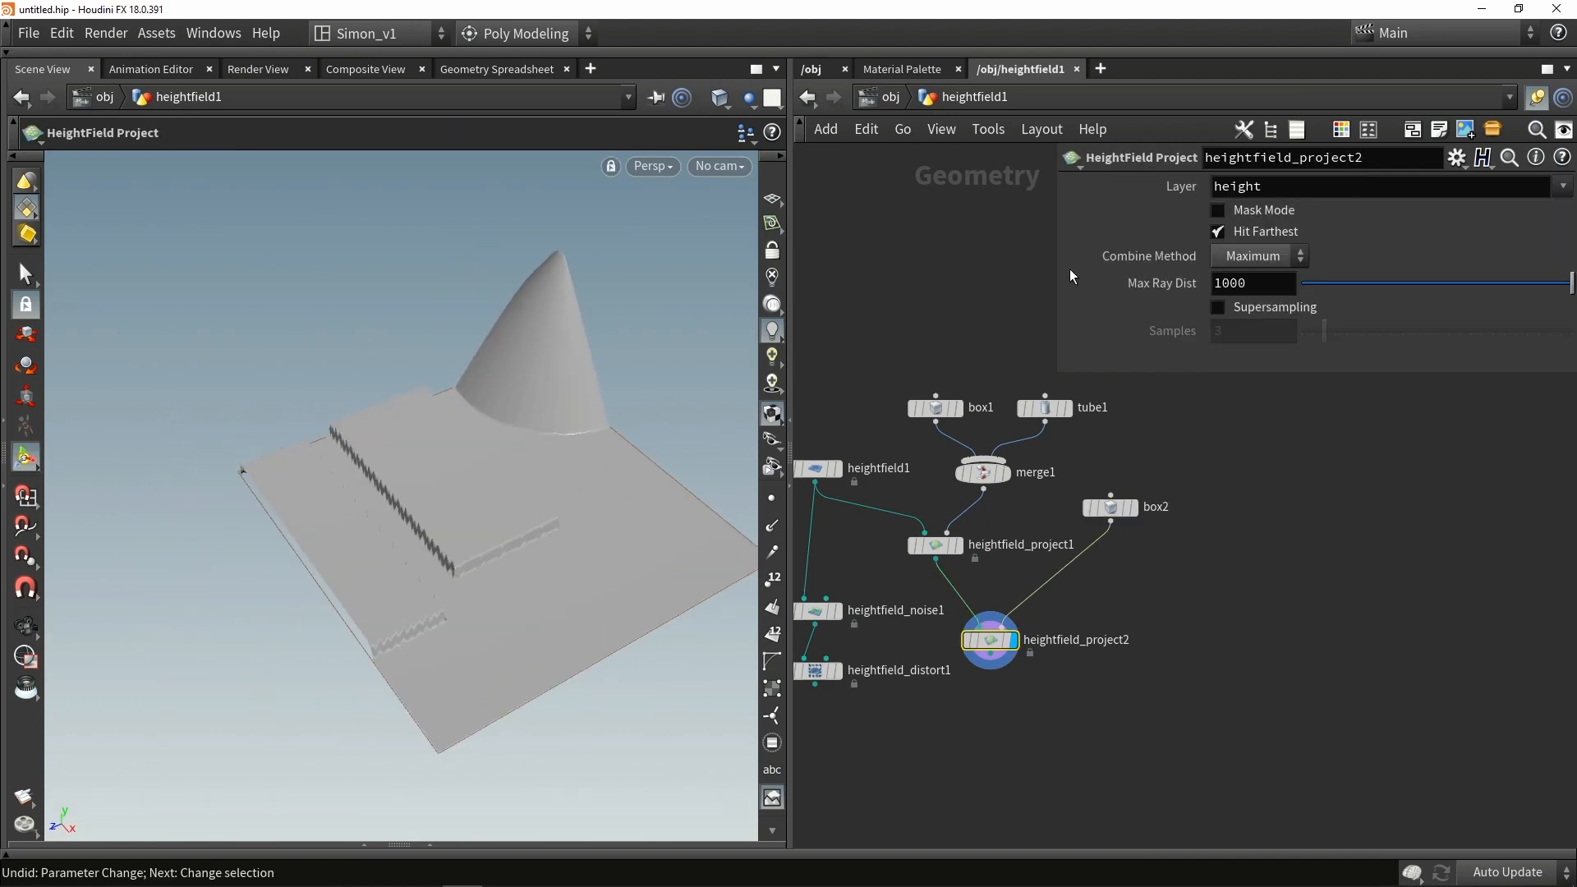
Step: Turn off Hit Farthest on heightfield_project2 and set its Combine Method to Minimum
click(1245, 232)
click(1249, 255)
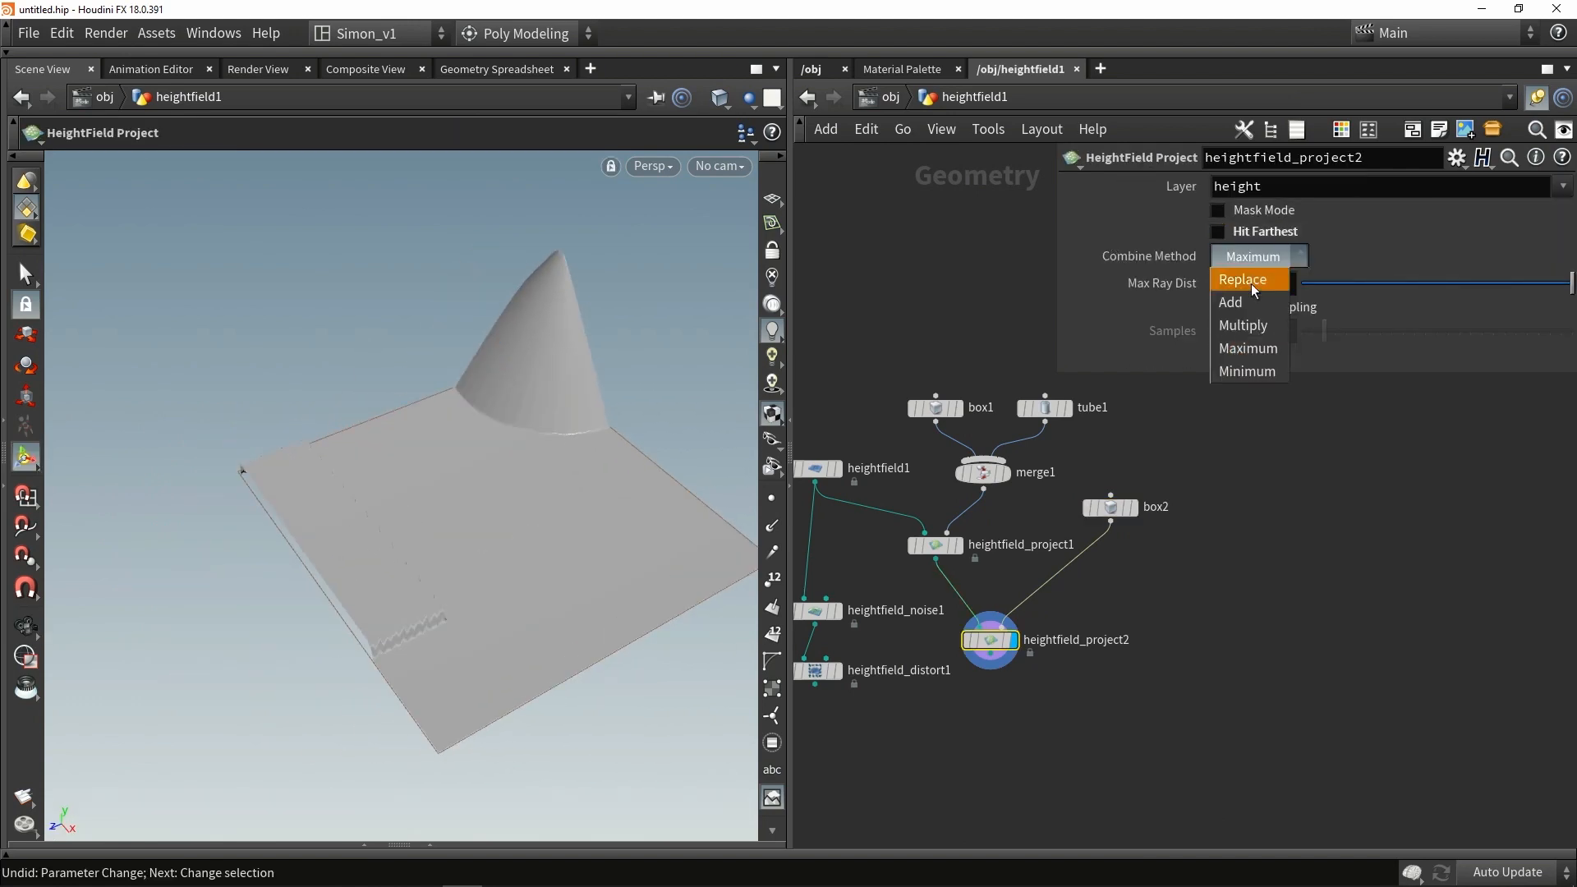
click(1245, 372)
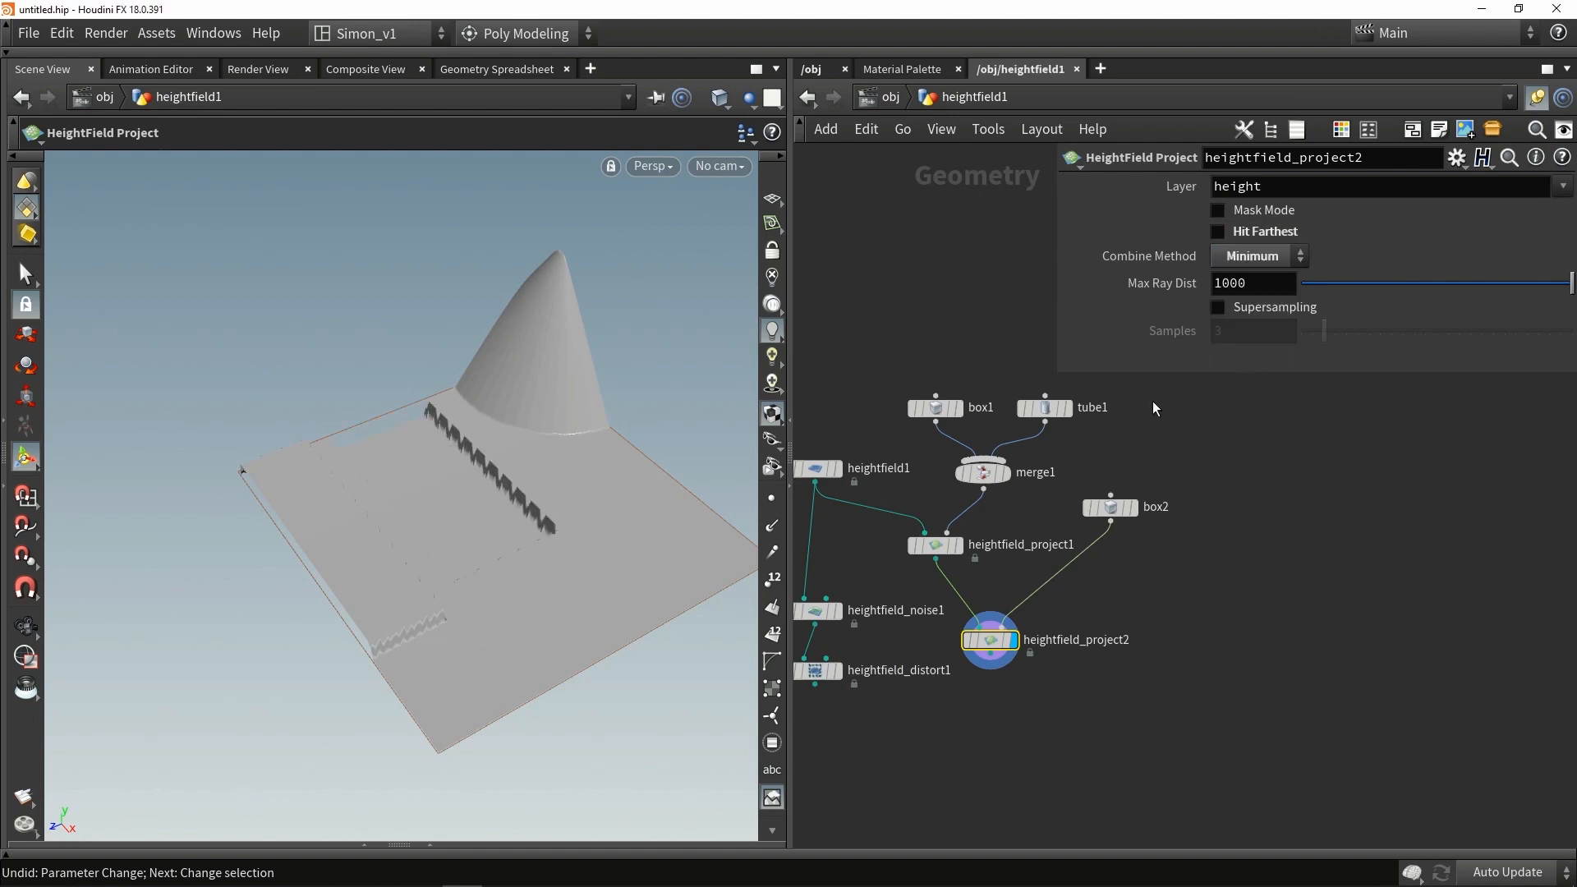
Step: Examine the area projected from box2 and its edges on the terrain, from several angles and close up
alt+drag(503, 496, 707, 468)
scroll(441, 456, up, 5)
alt+middle_drag(436, 345, 363, 510)
alt+drag(362, 510, 351, 408)
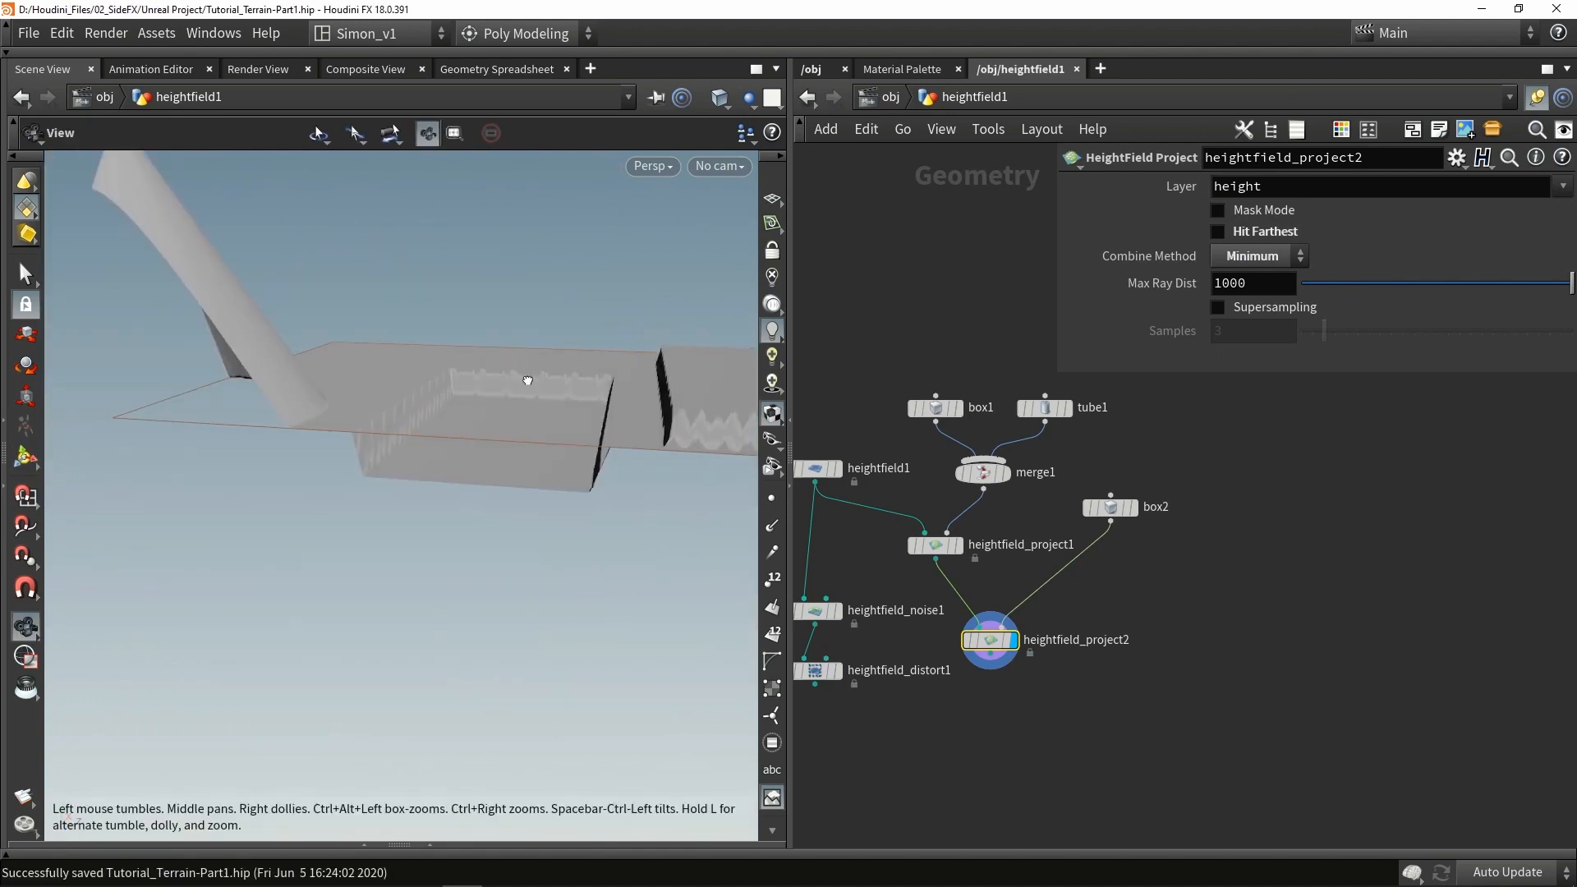
alt+drag(527, 381, 491, 435)
scroll(453, 356, up, 4)
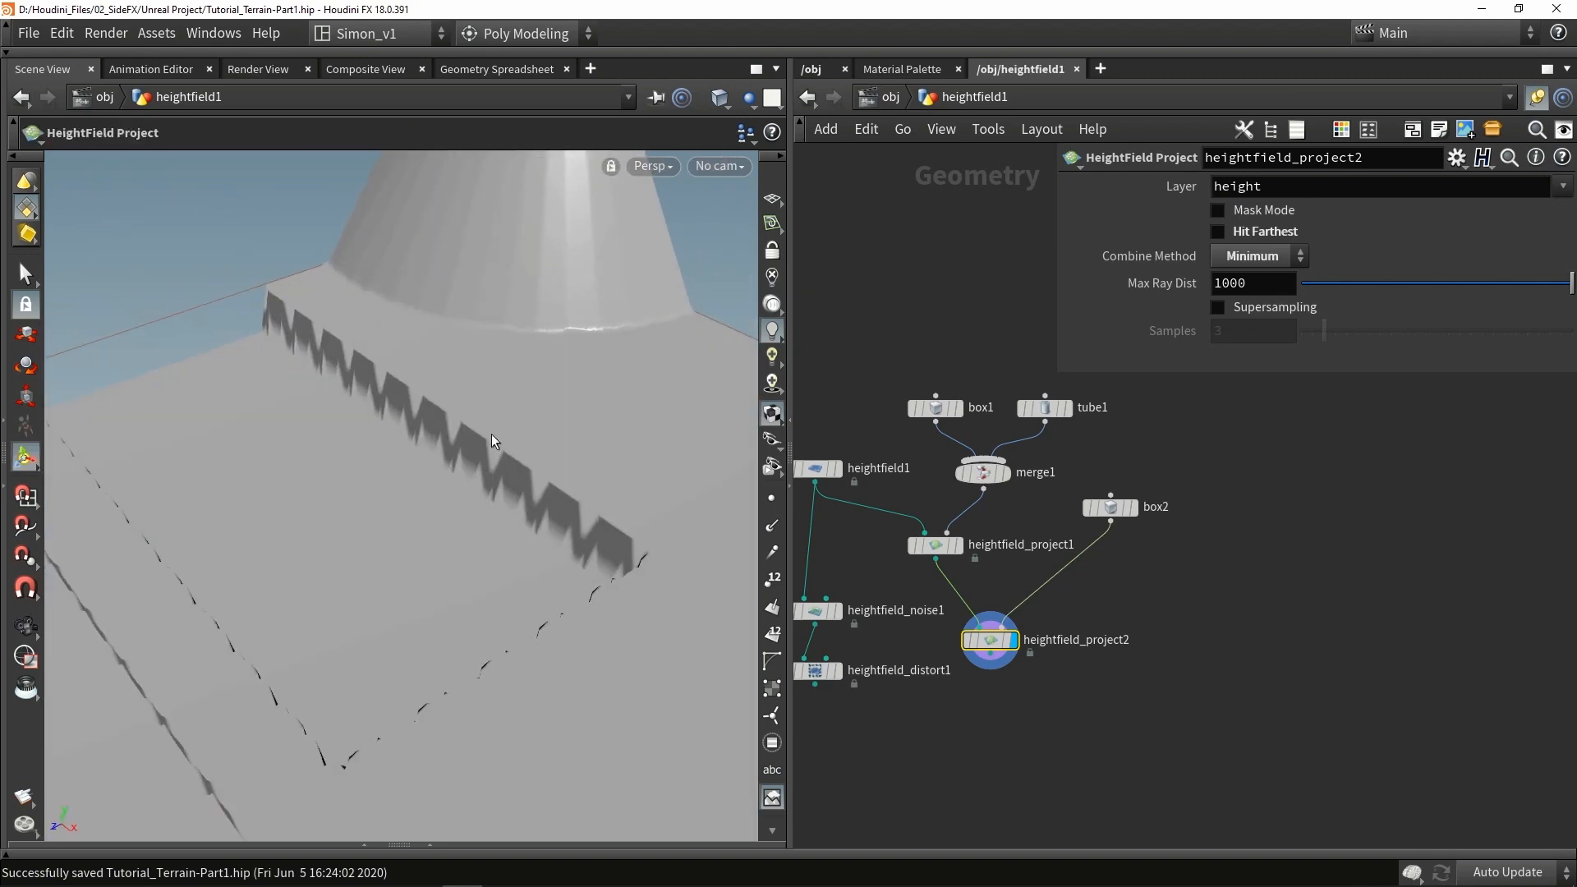
alt+drag(548, 508, 506, 347)
scroll(468, 429, up, 3)
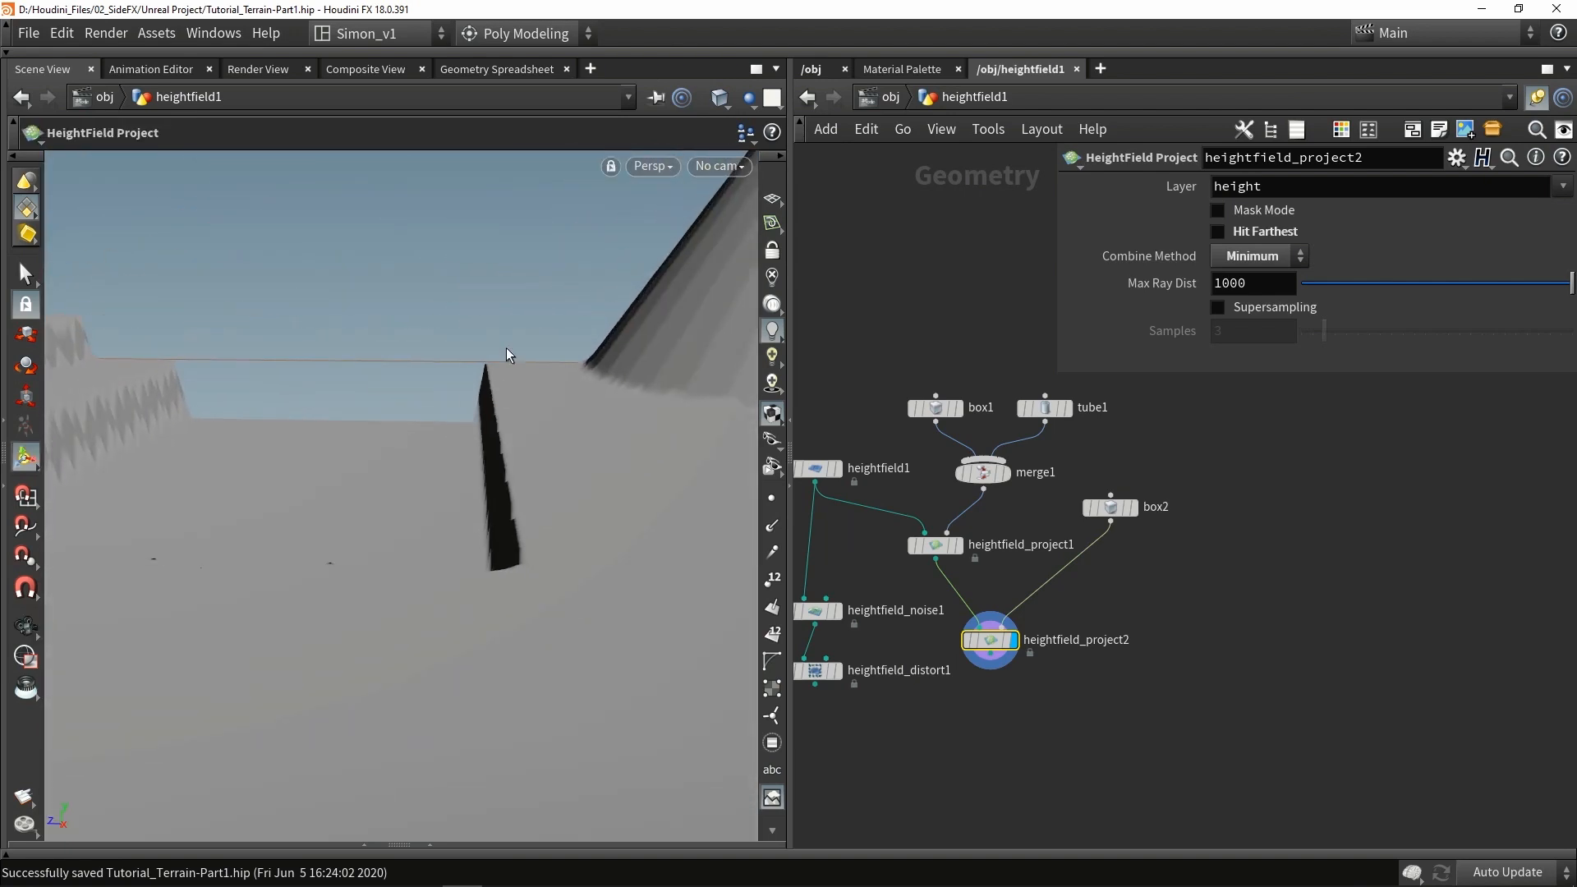
alt+drag(488, 494, 494, 544)
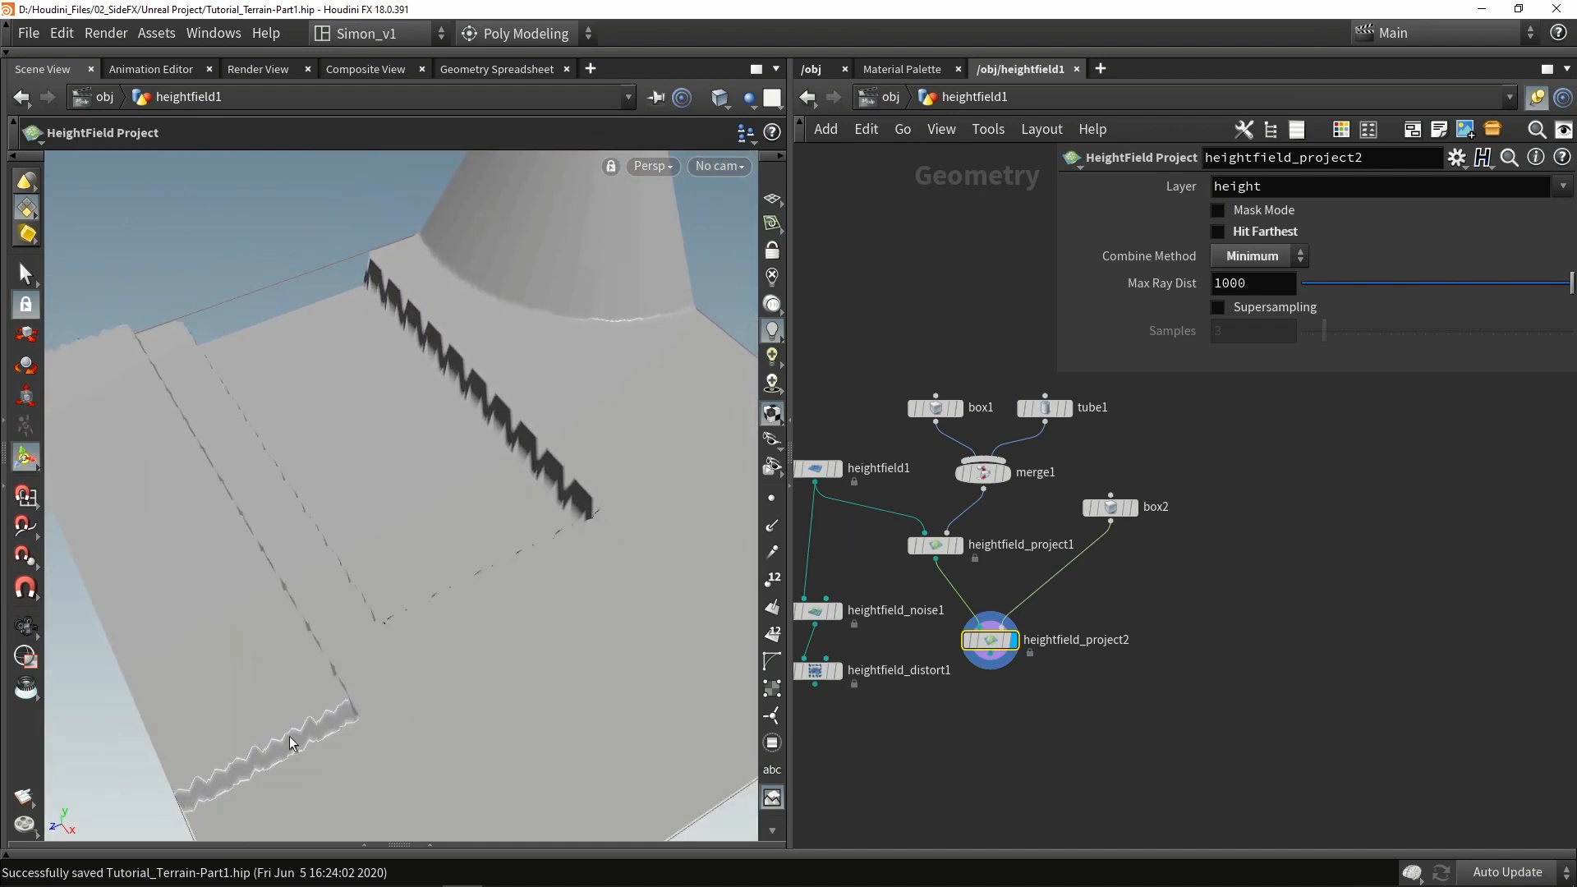
scroll(1027, 694, up, 2)
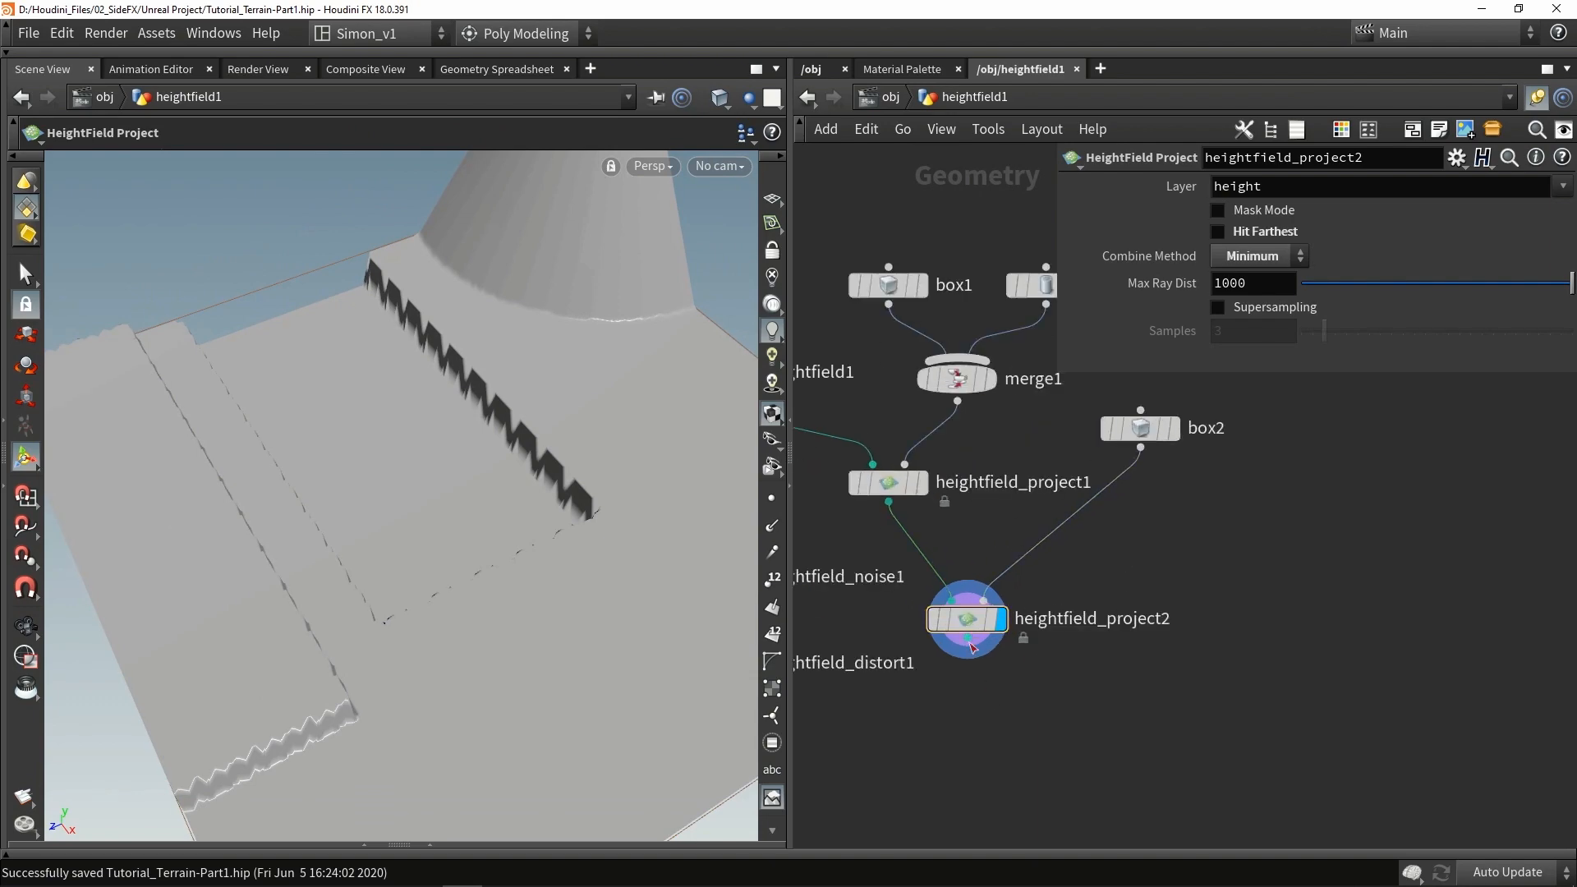
Step: Add a HeightField Blur node below heightfield_project2, connect that node's output to it and display the blurred terrain
drag(972, 647, 916, 653)
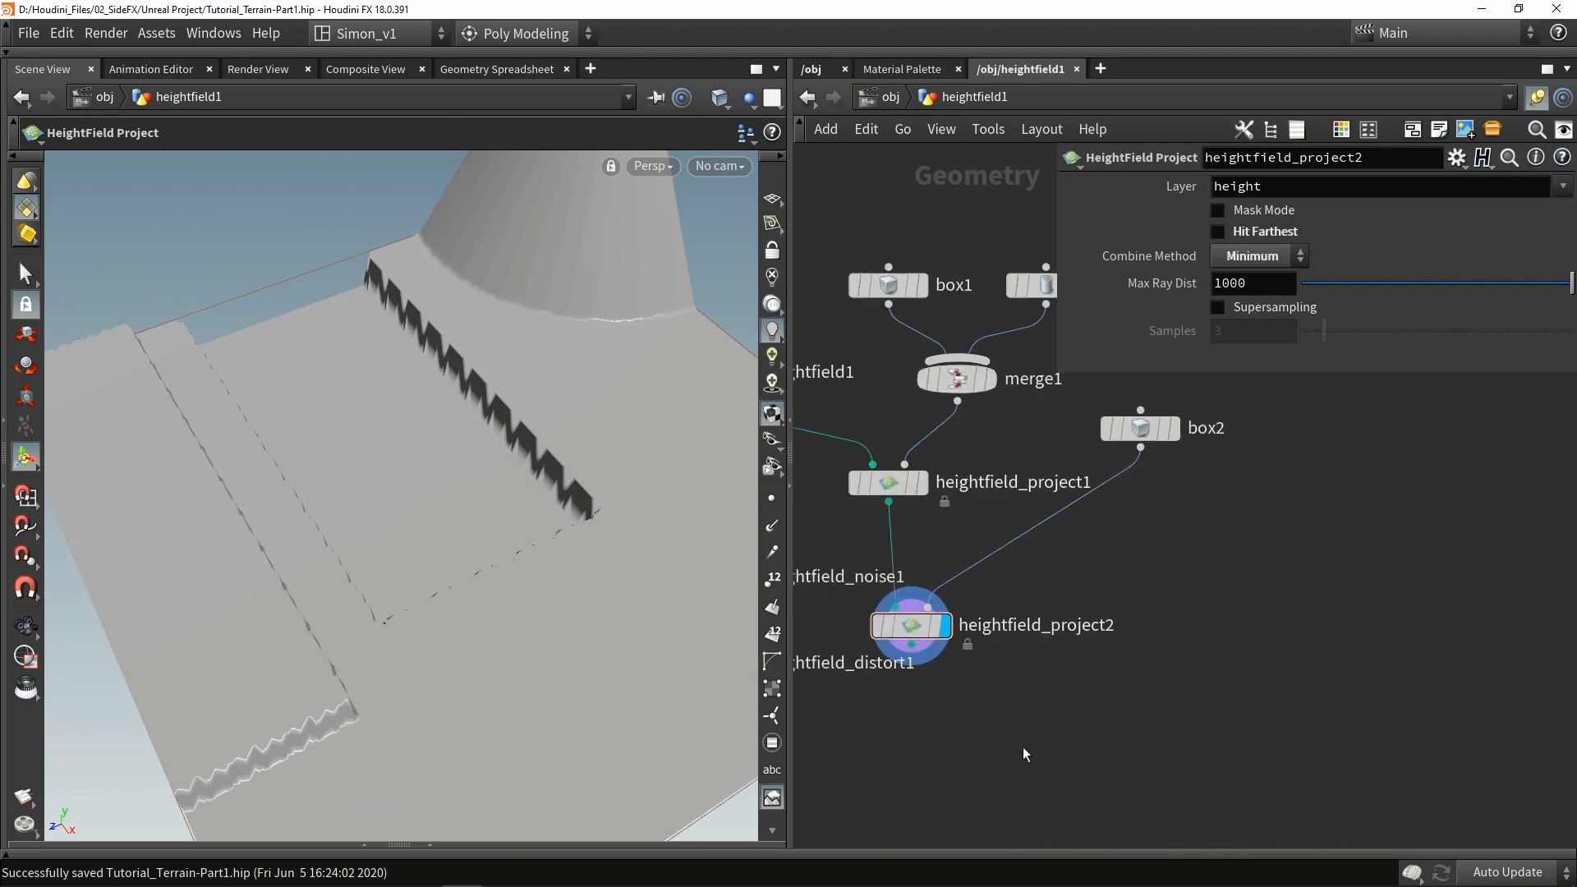
key(Tab)
text(blu)
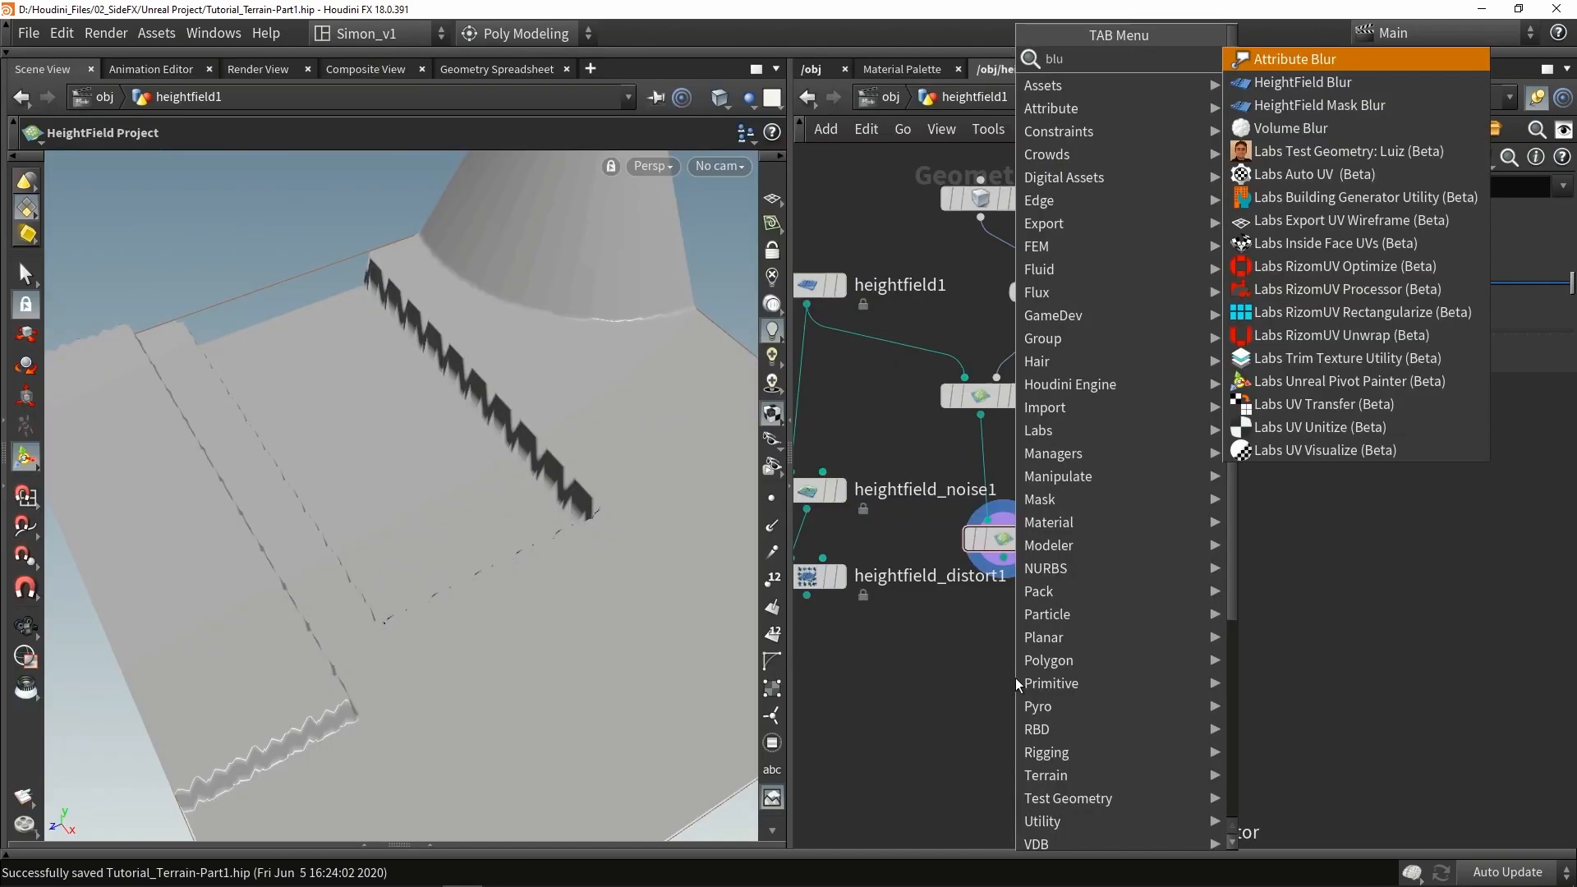
text(r)
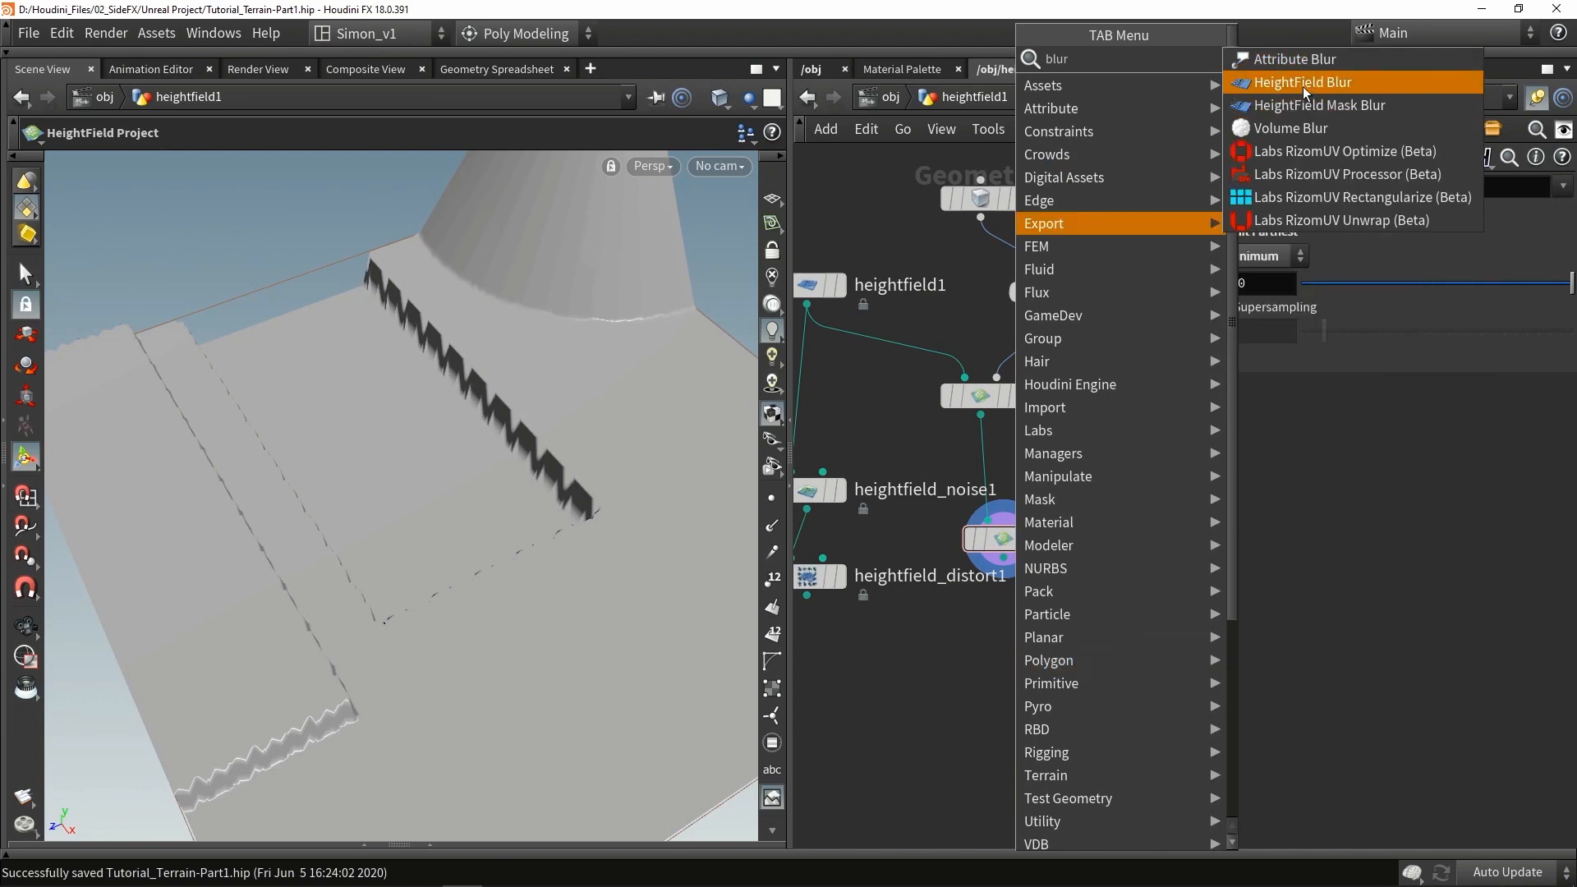
click(1302, 82)
click(982, 662)
drag(1003, 558, 1009, 630)
click(1018, 663)
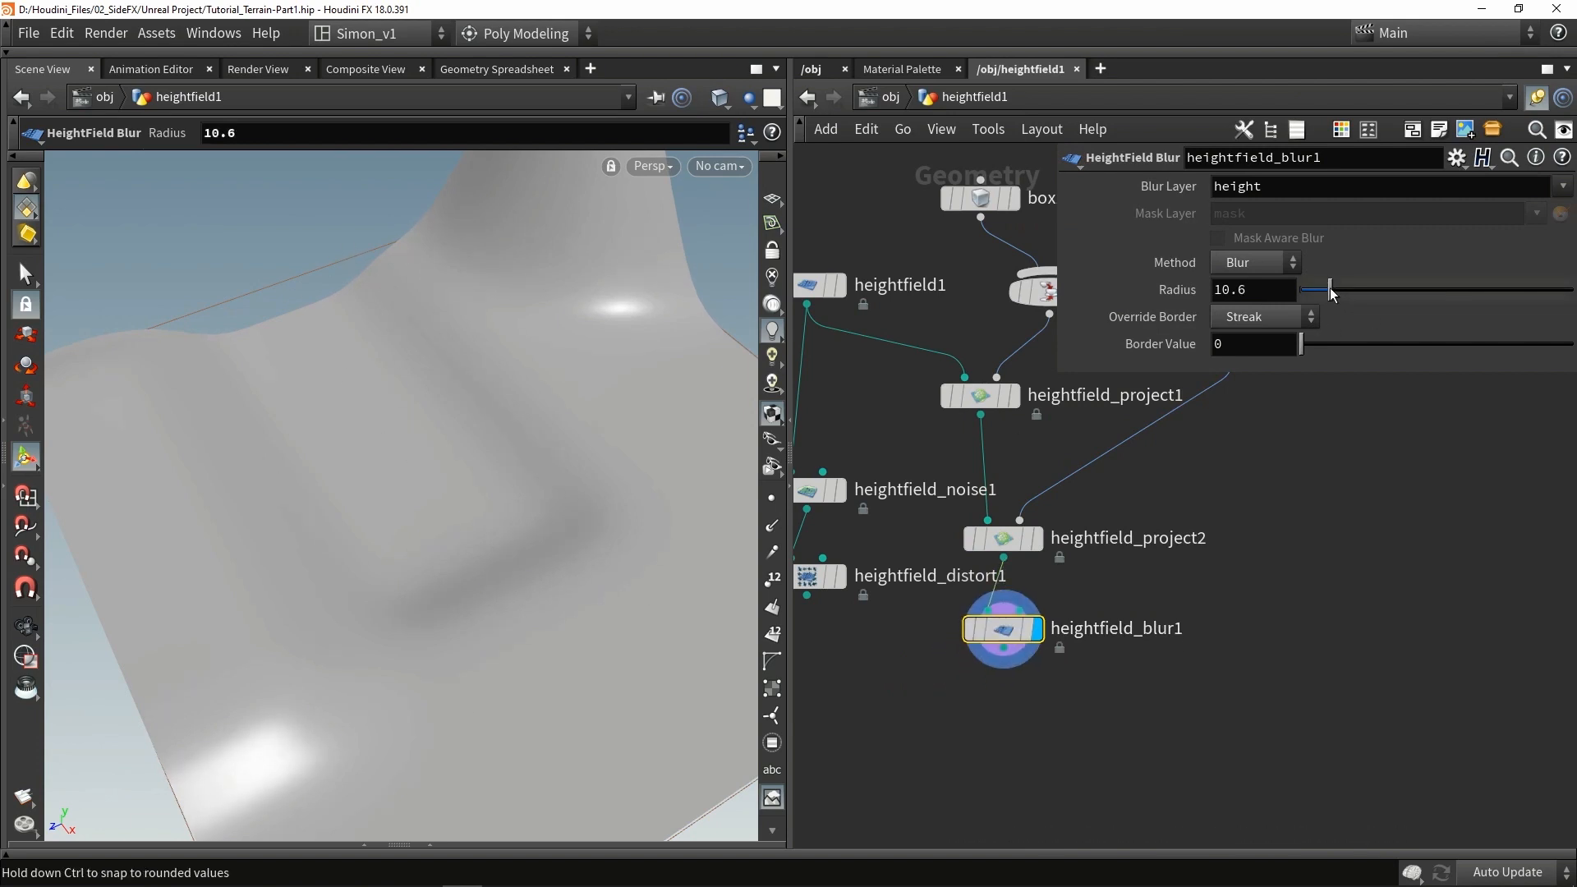
Step: Set the radius of heightfield_blur1 to 3.3 and check the softened edges of the projected shapes
drag(1331, 294, 1311, 292)
key(Escape)
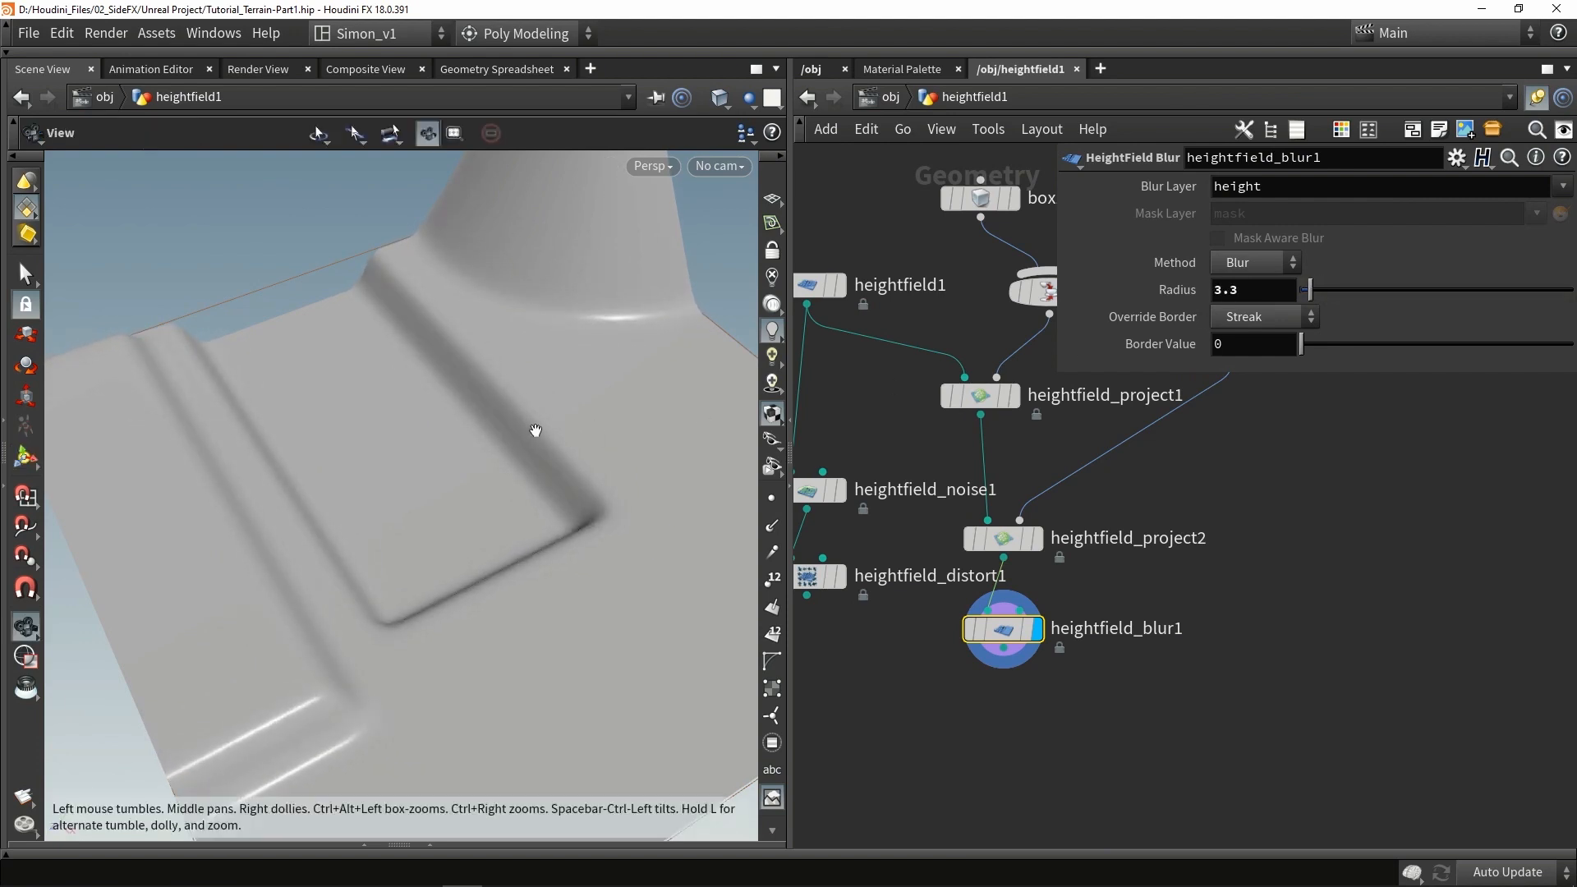
drag(535, 429, 578, 407)
key(Return)
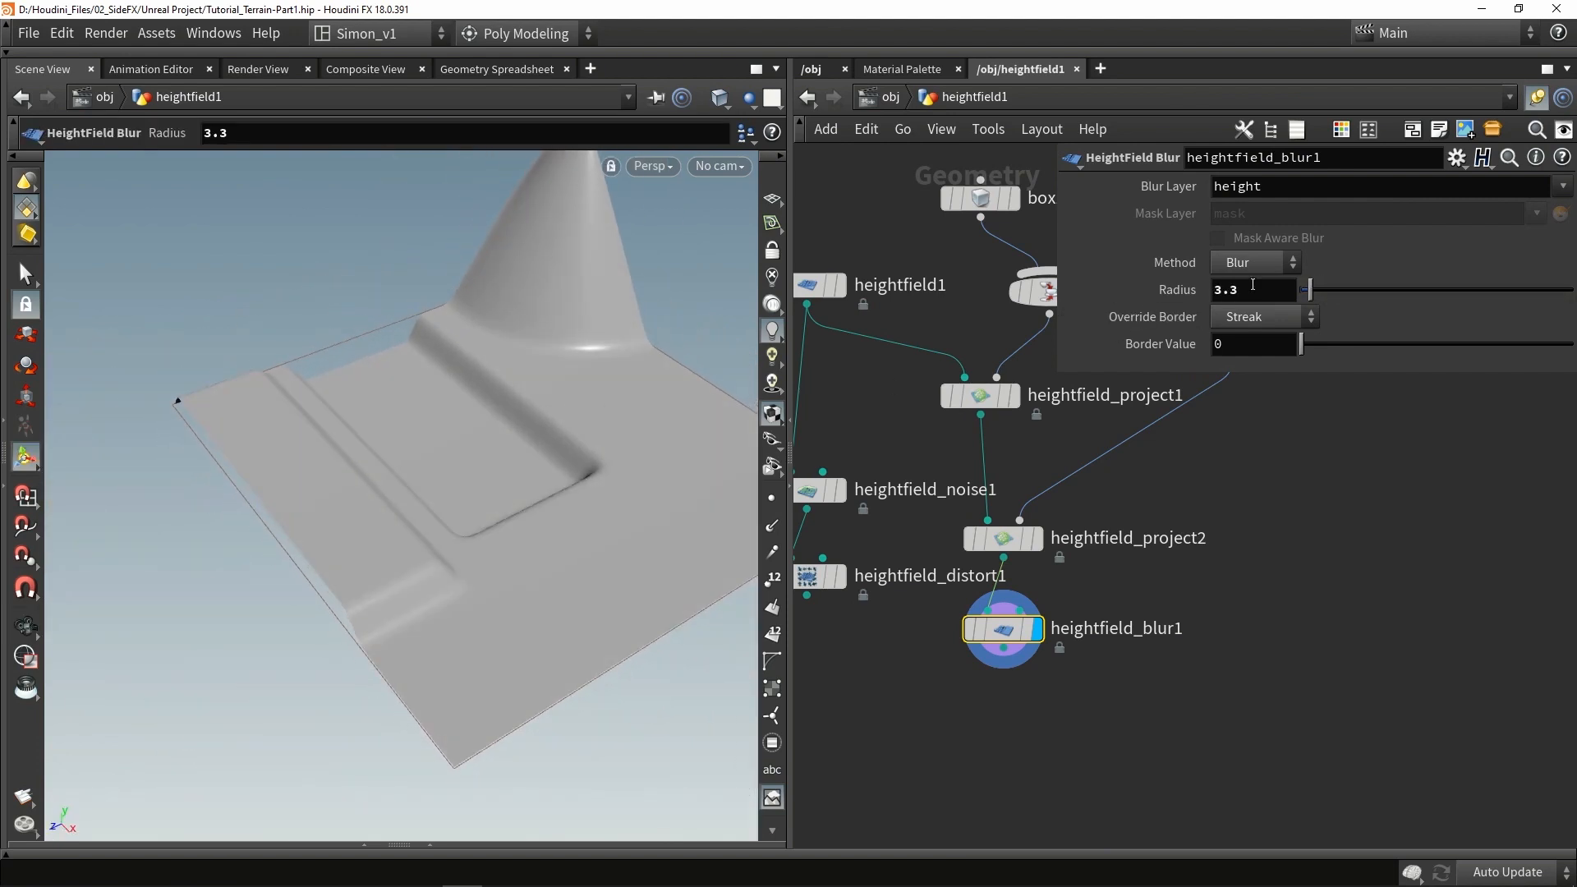
key(Escape)
drag(314, 517, 575, 509)
key(Return)
Step: Connect heightfield_blur1 to heightfield_noise1 in place of heightfield1 and display heightfield_distort1 at the end of the chain
middle_drag(920, 669, 957, 582)
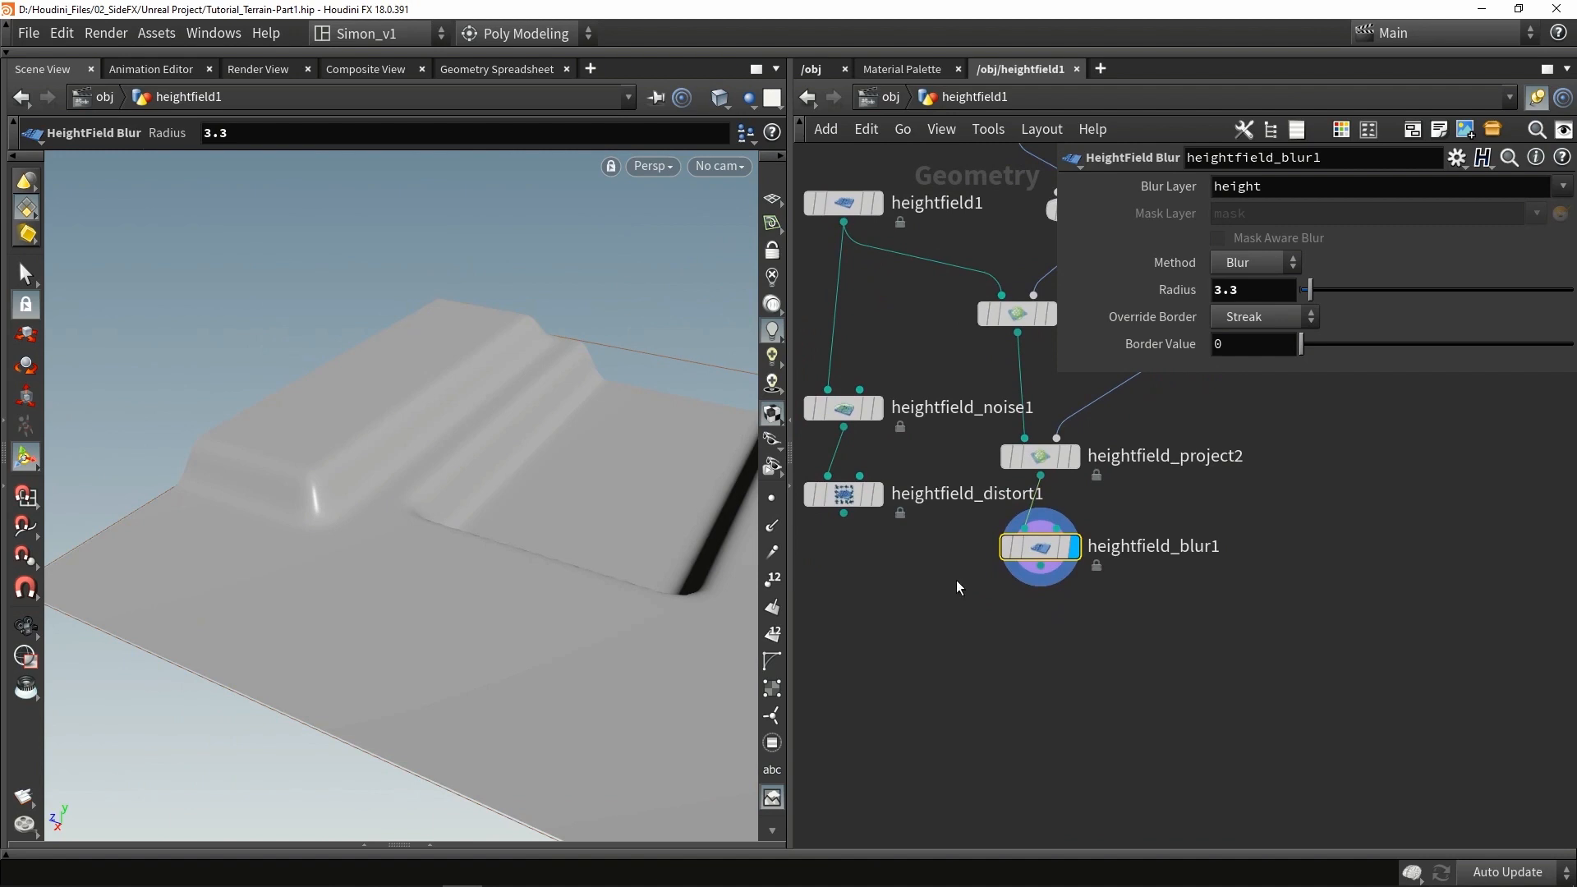
scroll(956, 580, down, 3)
drag(951, 626, 879, 684)
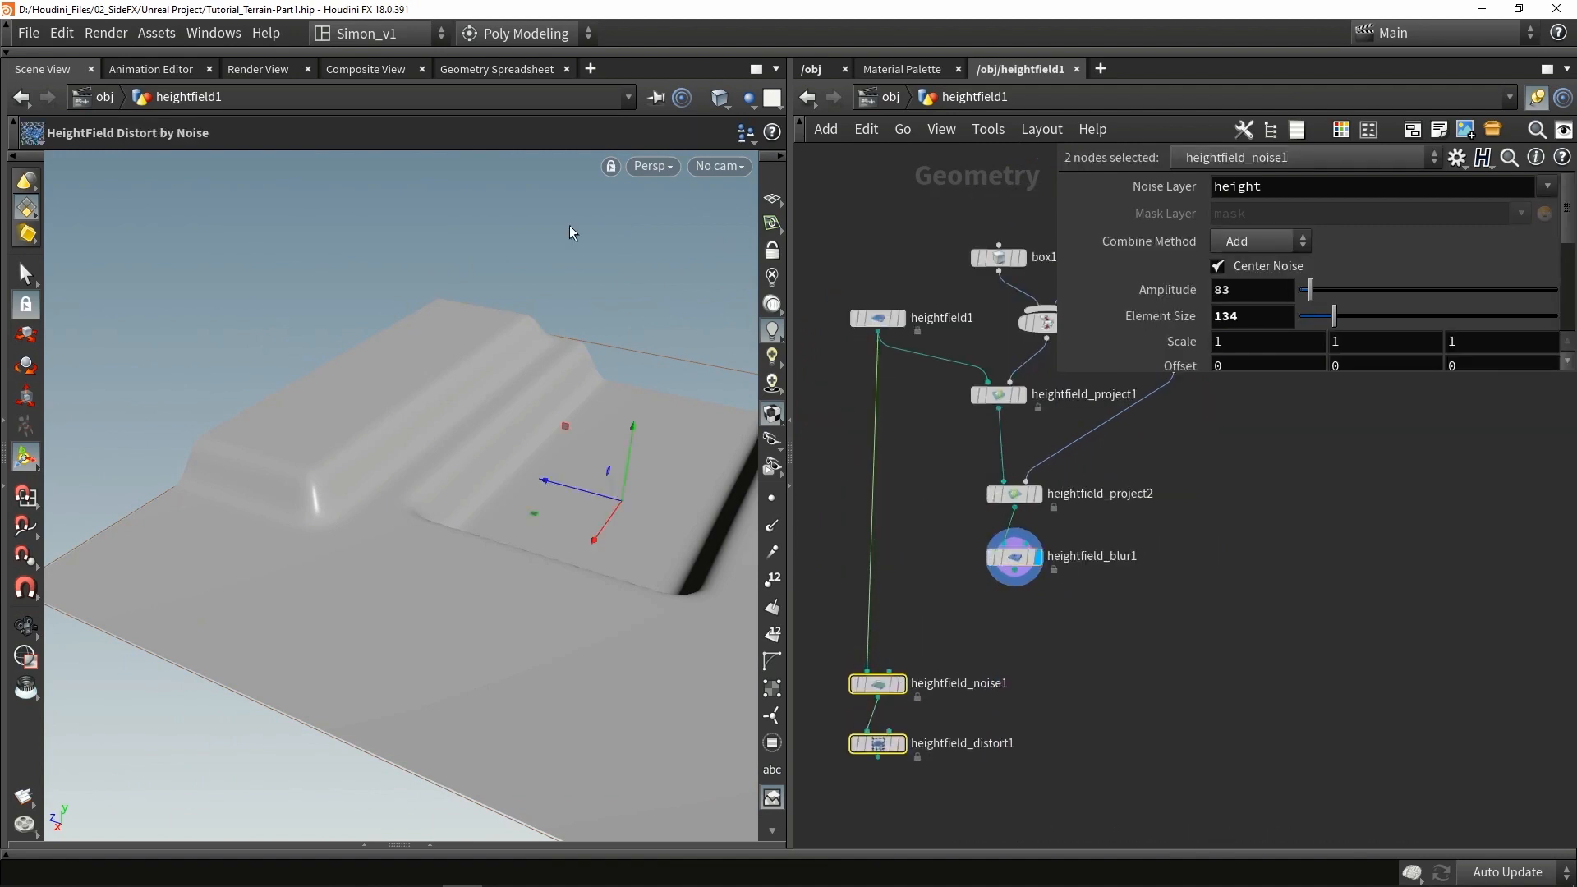
click(1018, 620)
drag(1014, 584, 867, 671)
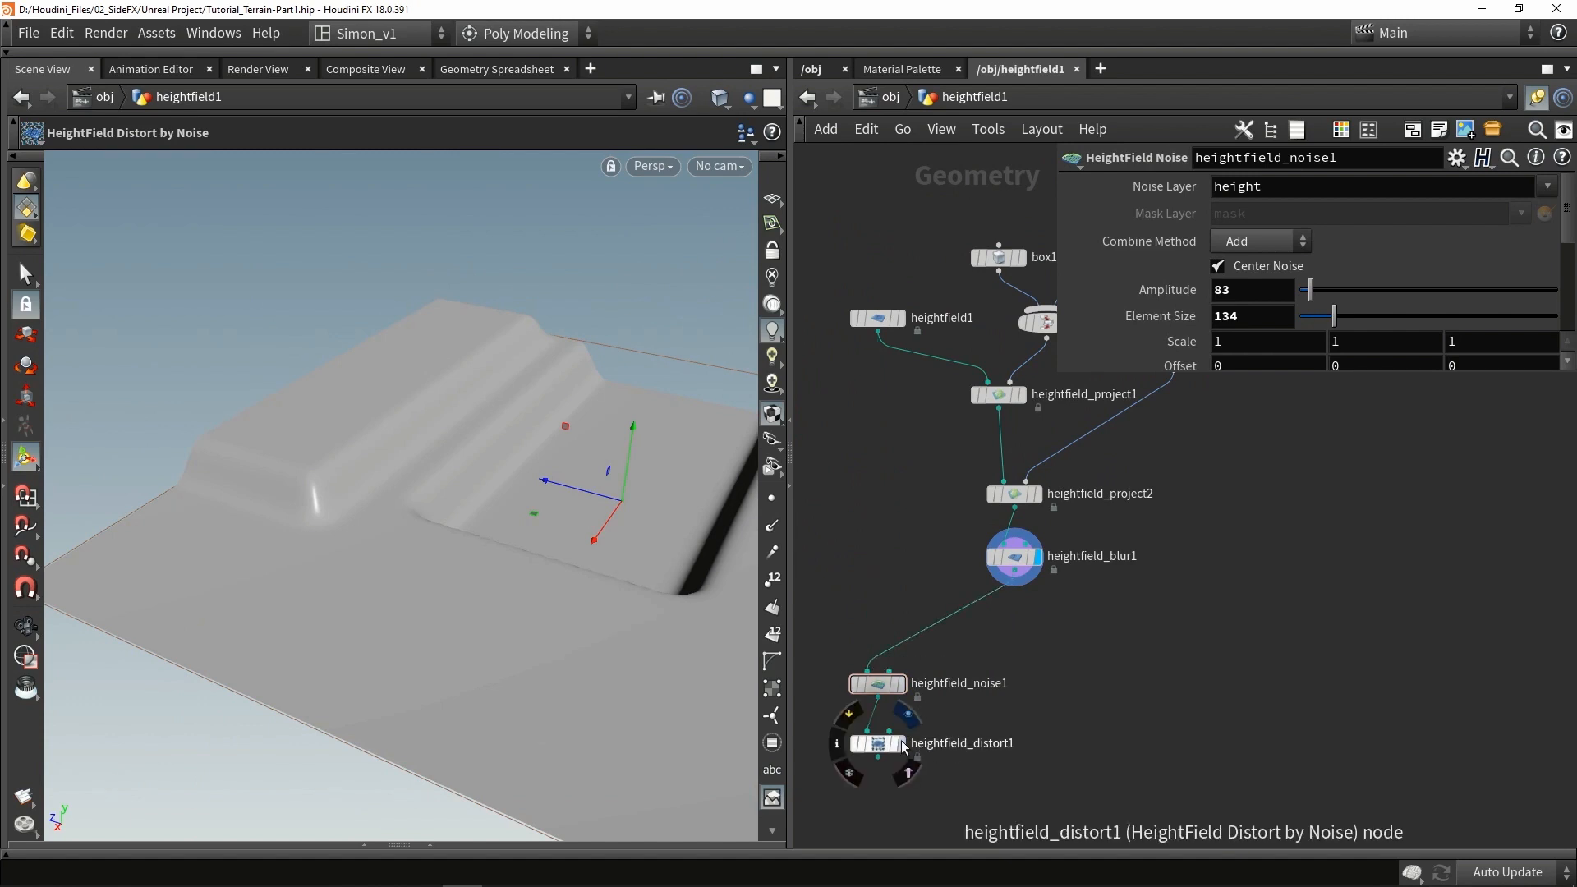
click(903, 744)
Step: Line up heightfield_noise1 and heightfield_distort1 directly beneath heightfield_blur1, inspecting the combined noise and distortion on the terrain
drag(1008, 793, 1008, 614)
key(Escape)
drag(583, 552, 510, 581)
alt+right_drag(510, 581, 482, 593)
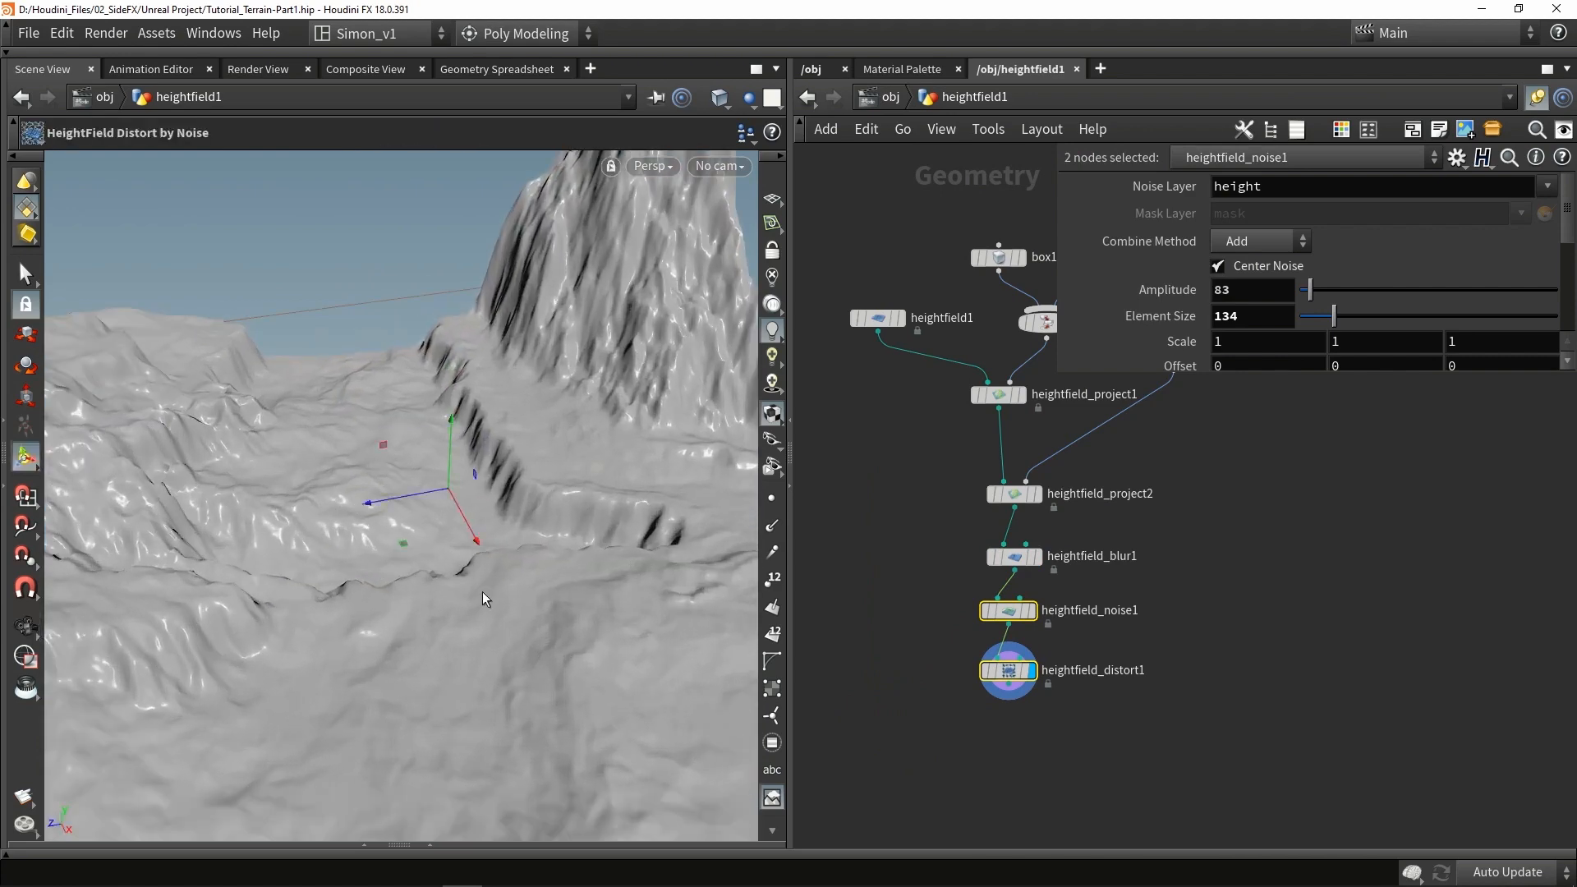
alt+drag(481, 592, 524, 590)
click(938, 624)
scroll(1069, 694, up, 2)
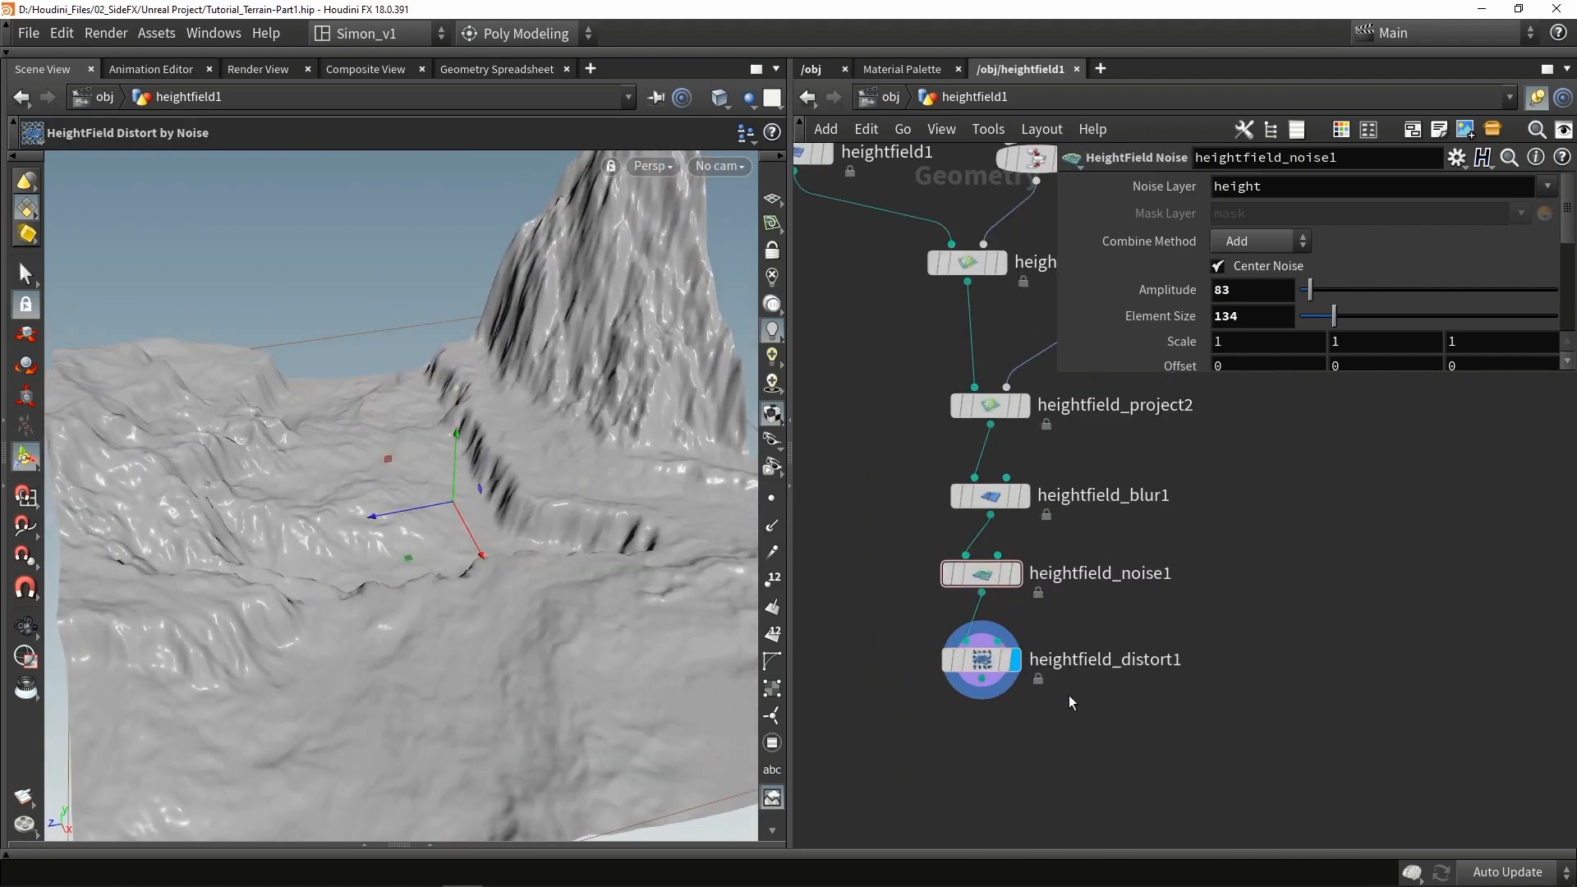
drag(1084, 767, 992, 597)
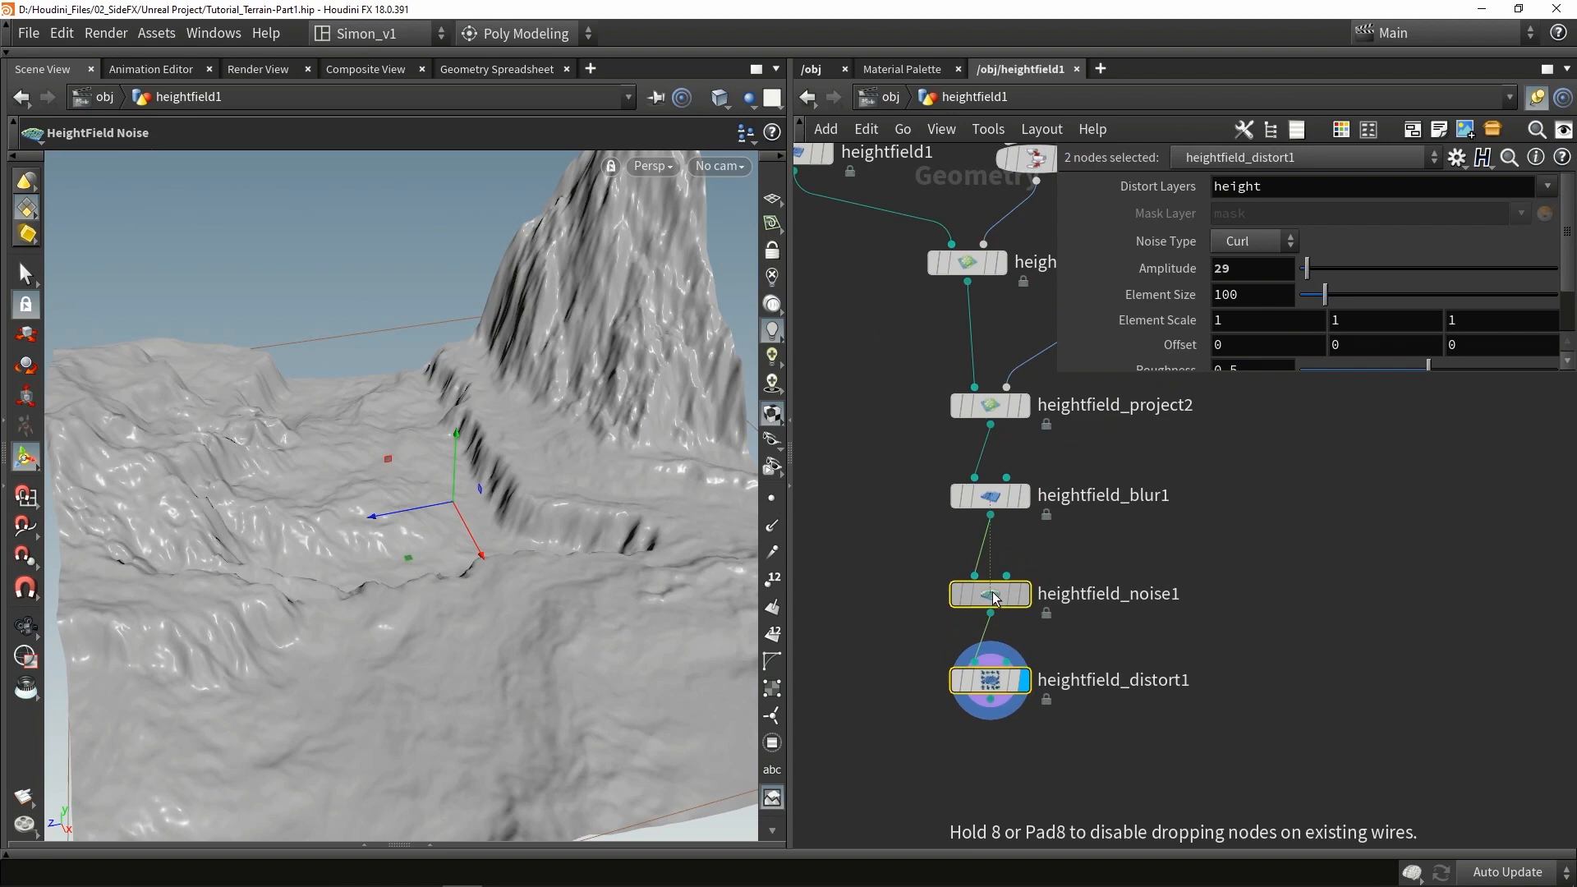
click(1126, 544)
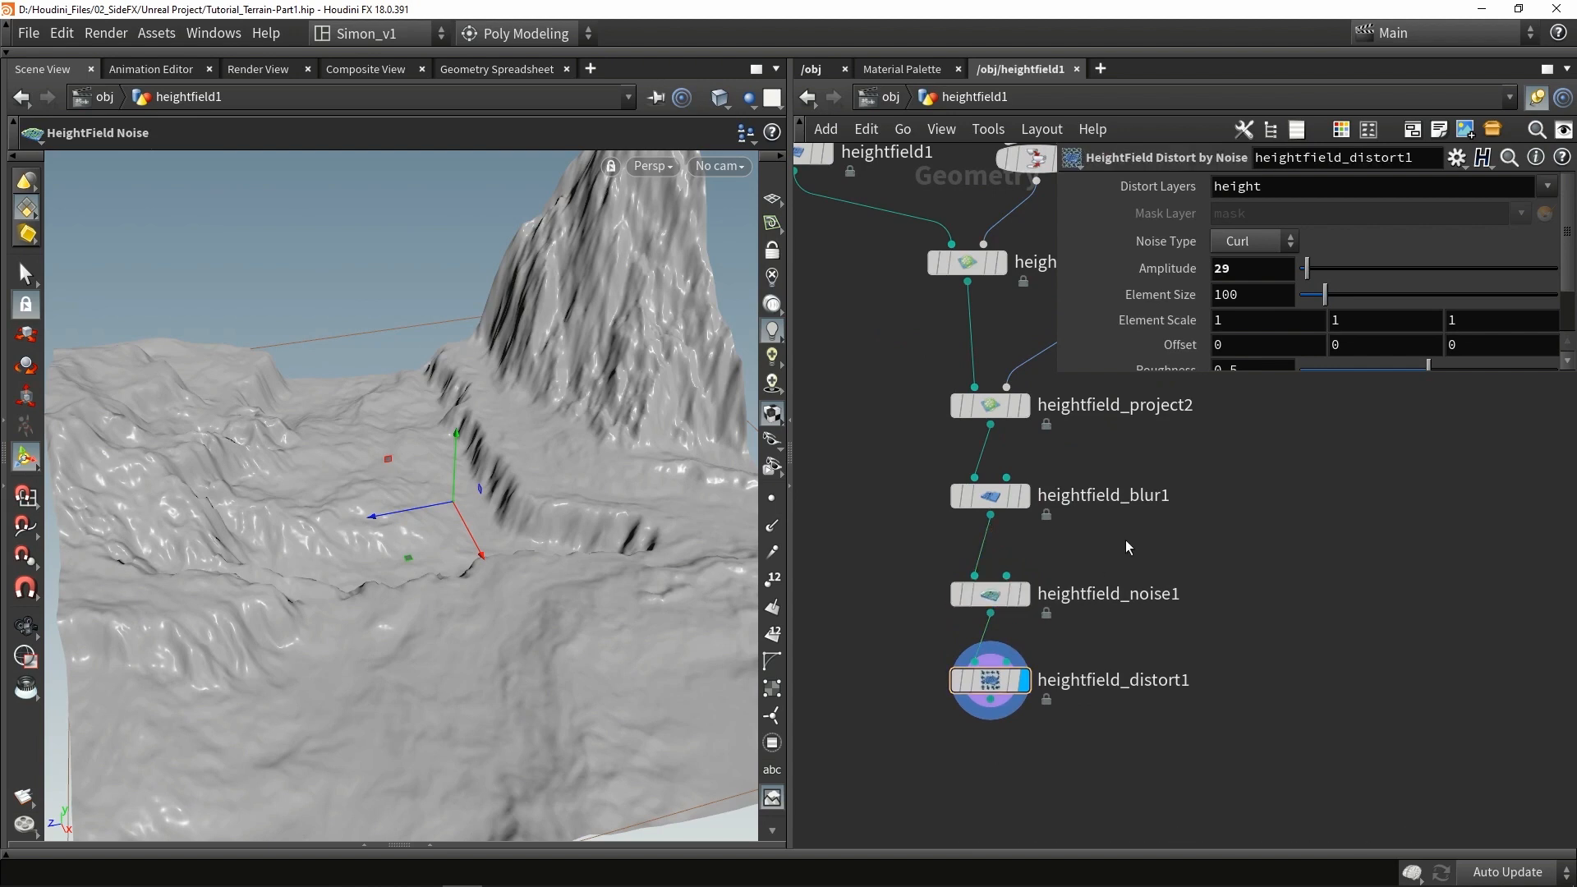
Step: Move heightfield_noise1 aside, connect heightfield_blur1 directly to heightfield_distort1 and display the distort node
key(Up)
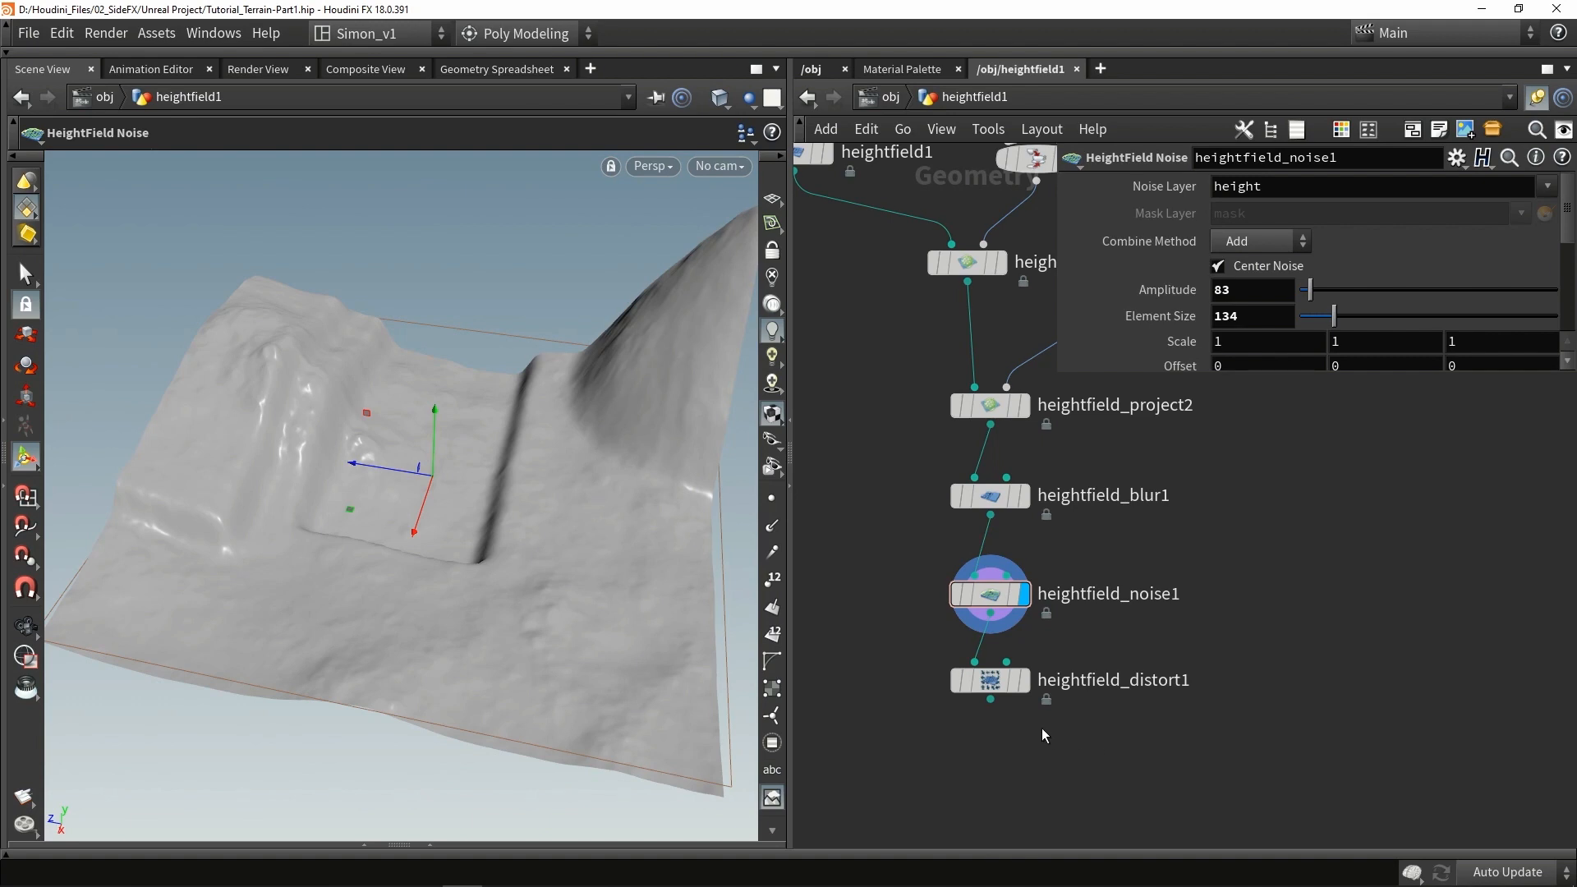
drag(1001, 606, 1181, 610)
drag(990, 514, 1003, 602)
click(1023, 679)
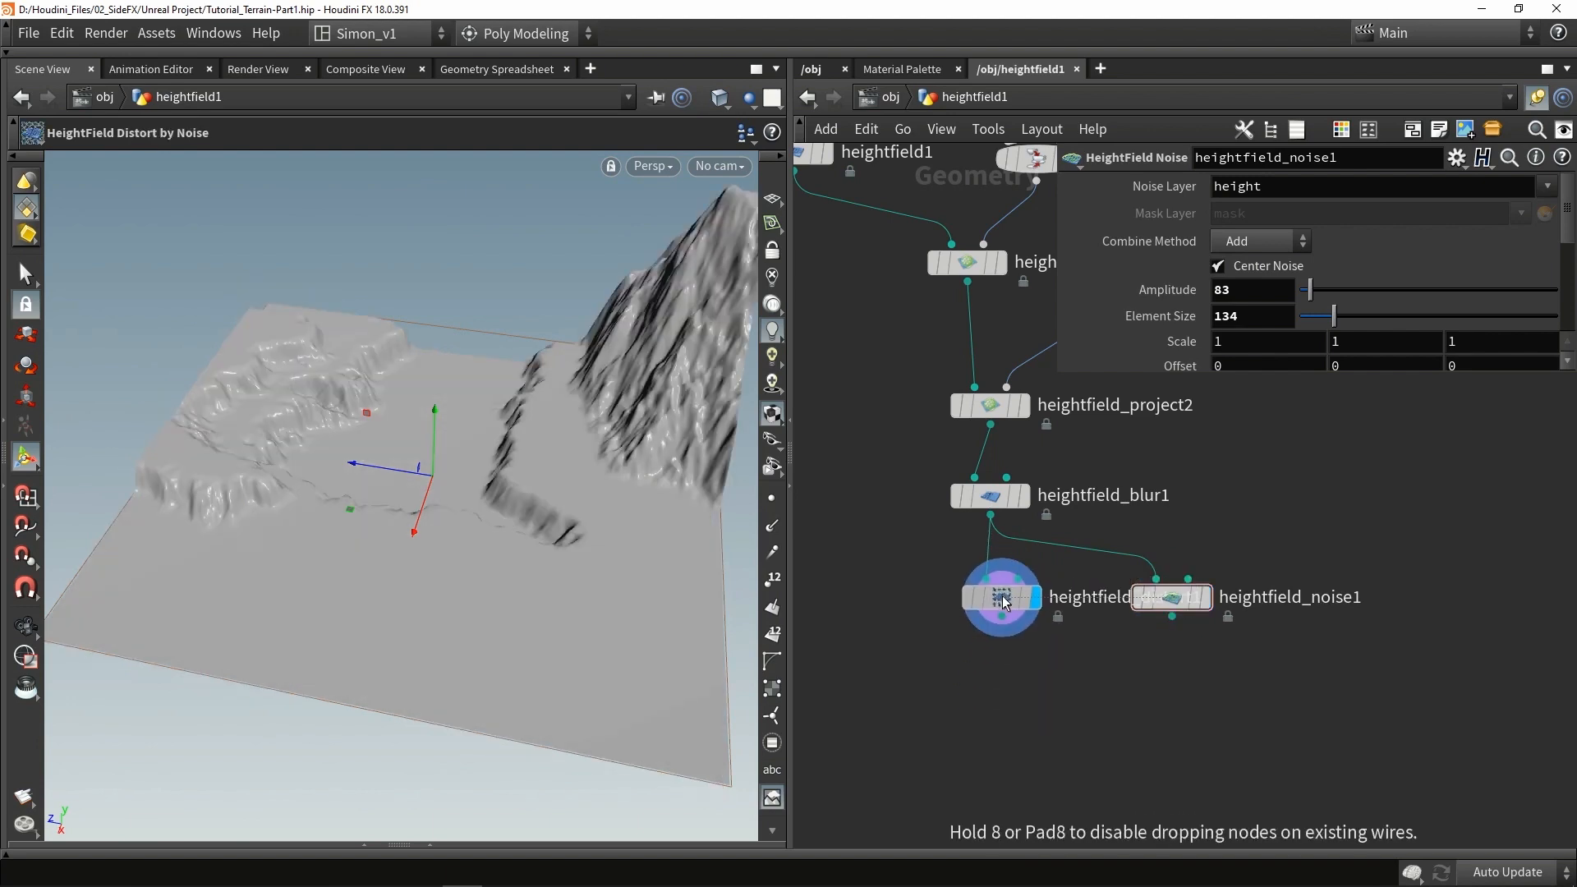
click(1002, 602)
Step: Set the amplitude of heightfield_distort1 to 13 and inspect the distorted edges up close
alt+drag(349, 523, 367, 419)
alt+middle_drag(366, 419, 415, 483)
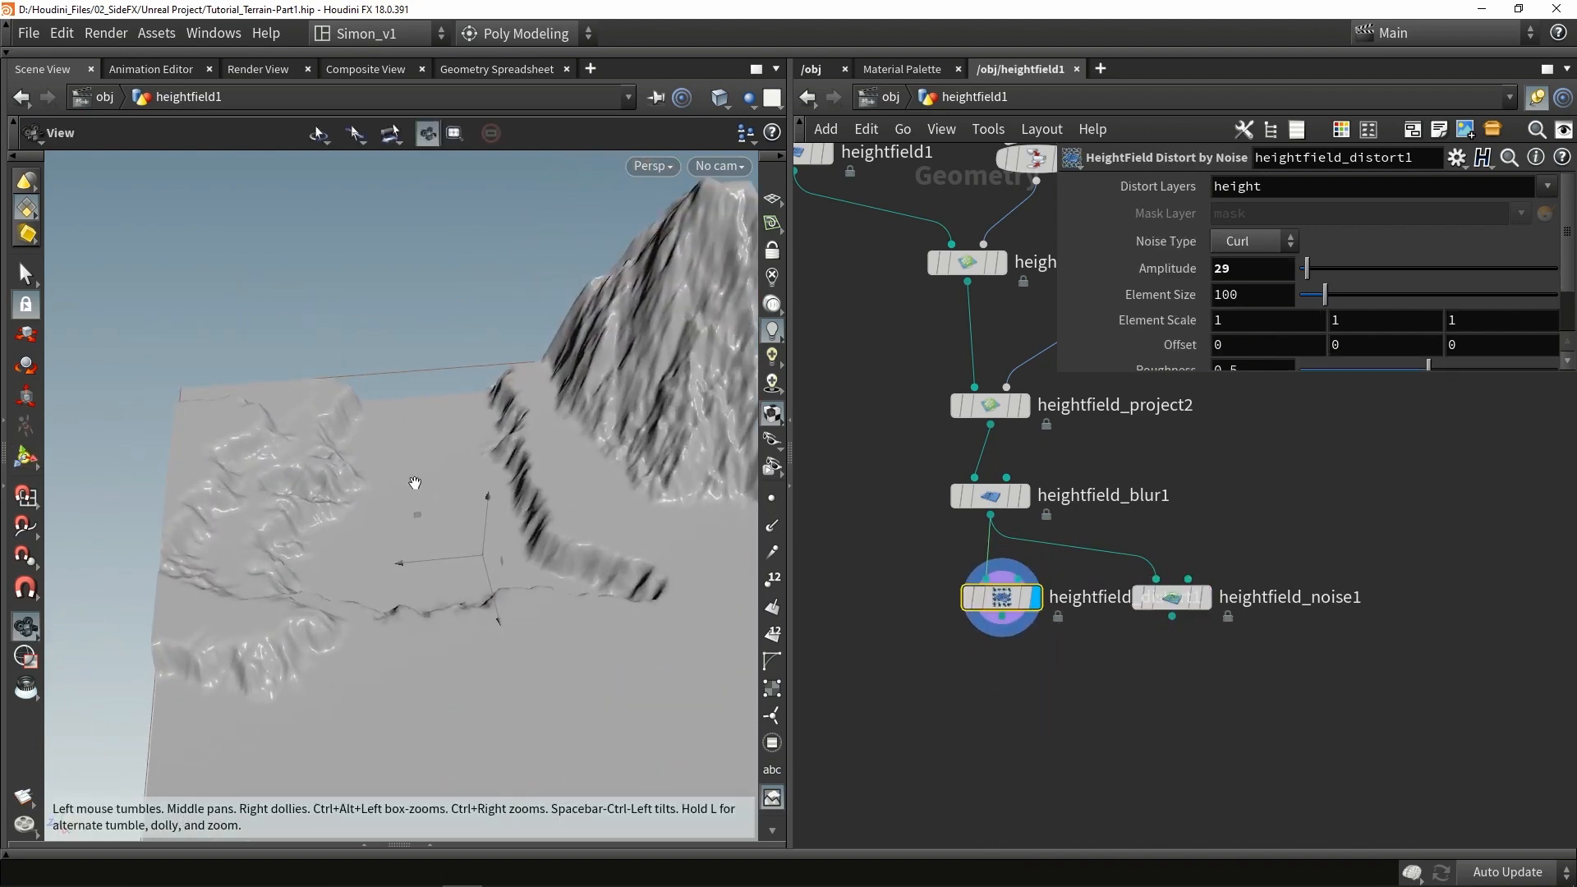
alt+right_drag(414, 483, 481, 462)
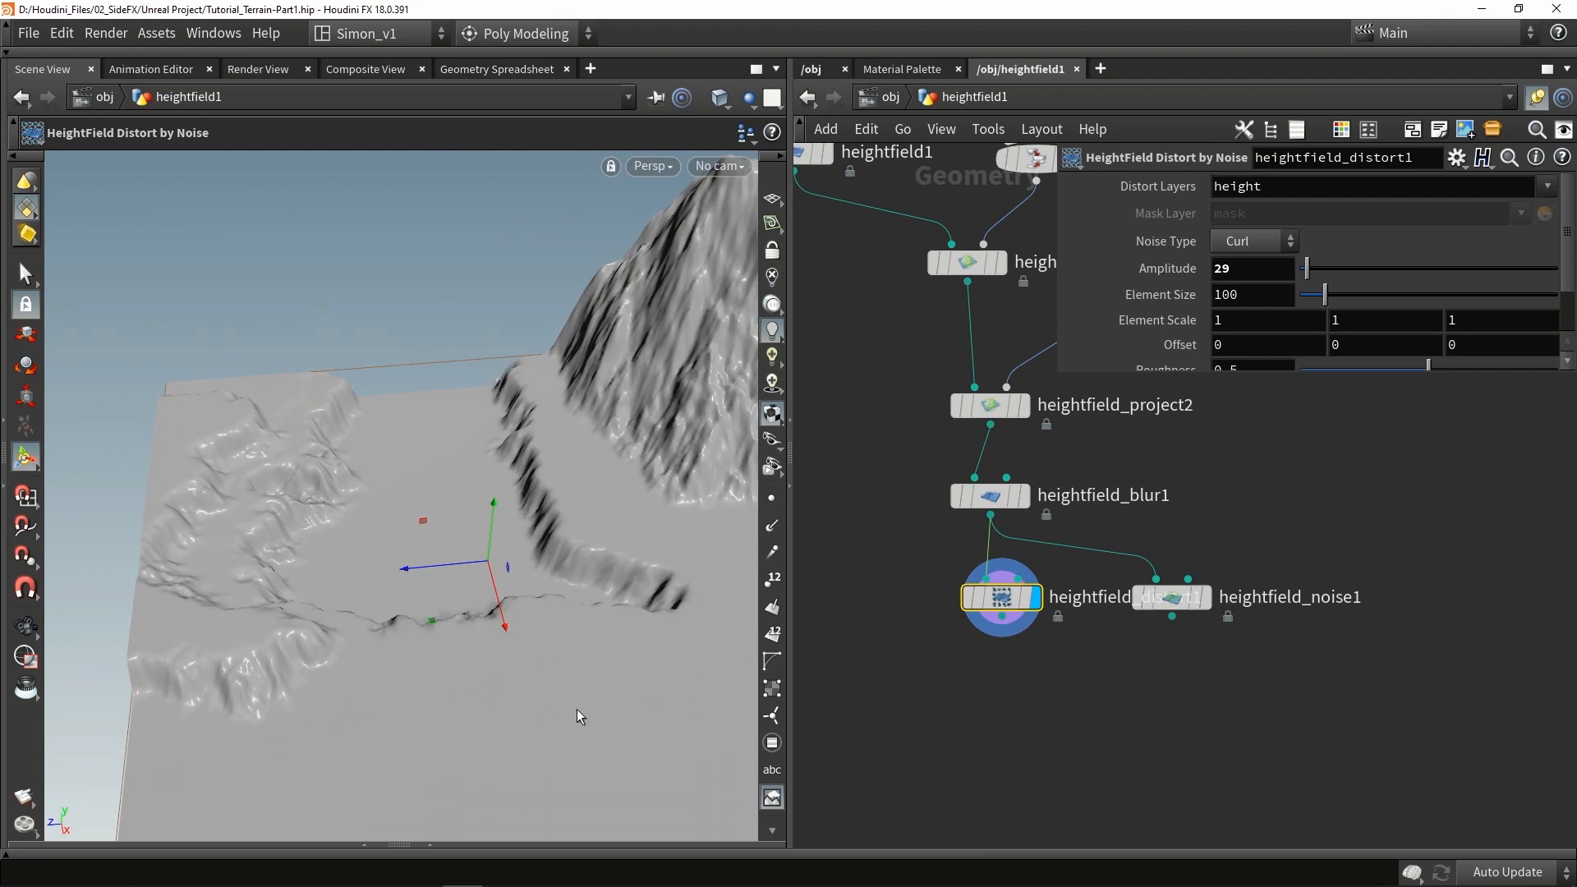
alt+drag(533, 703, 301, 567)
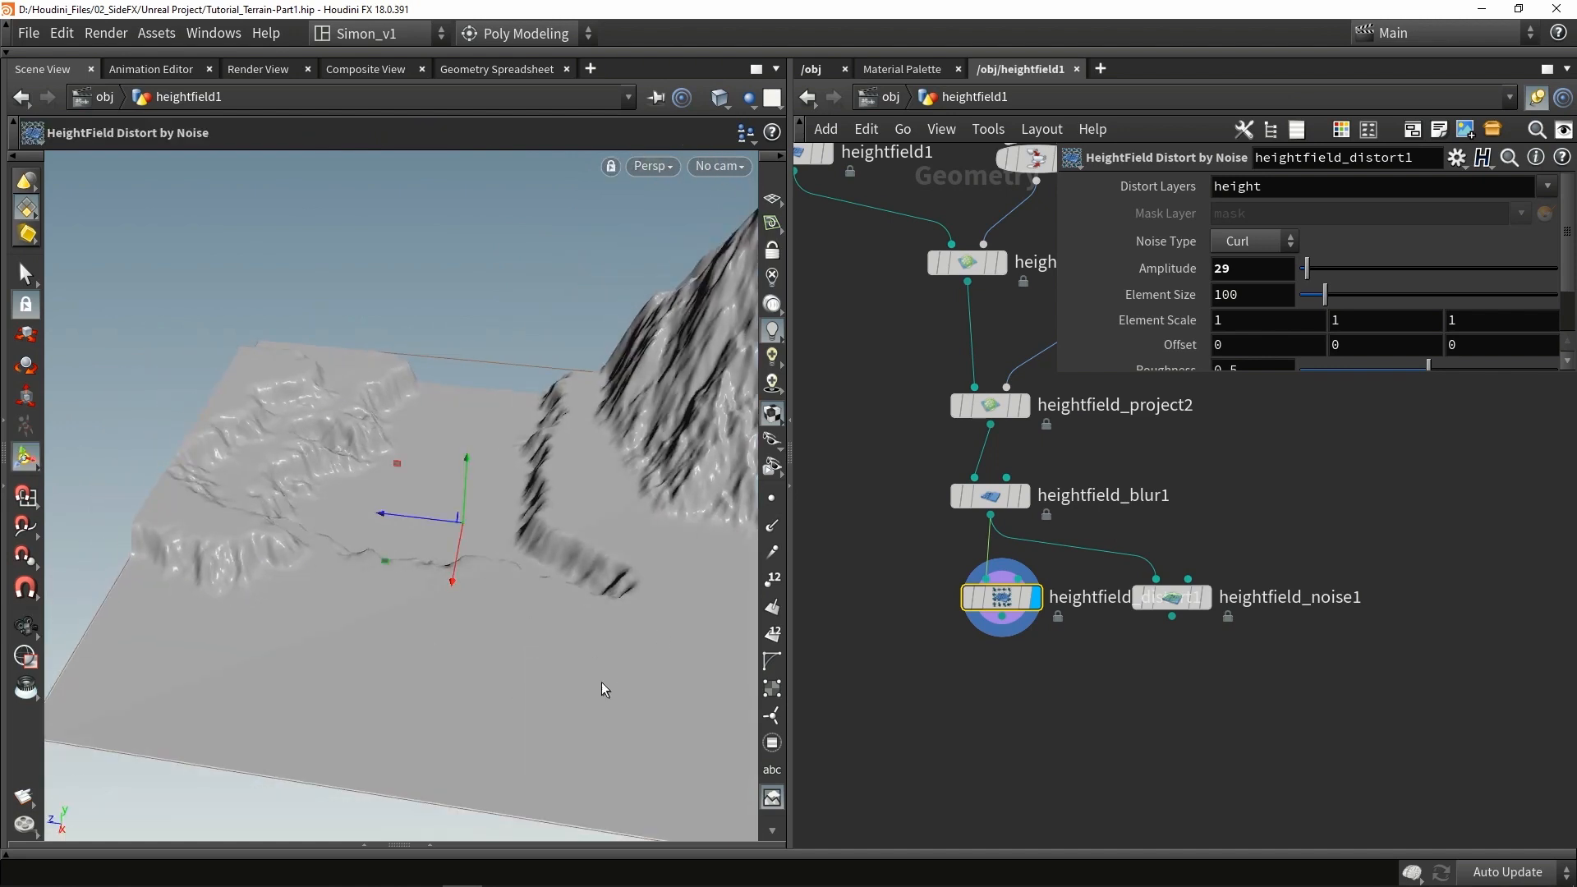
alt+drag(433, 657, 504, 534)
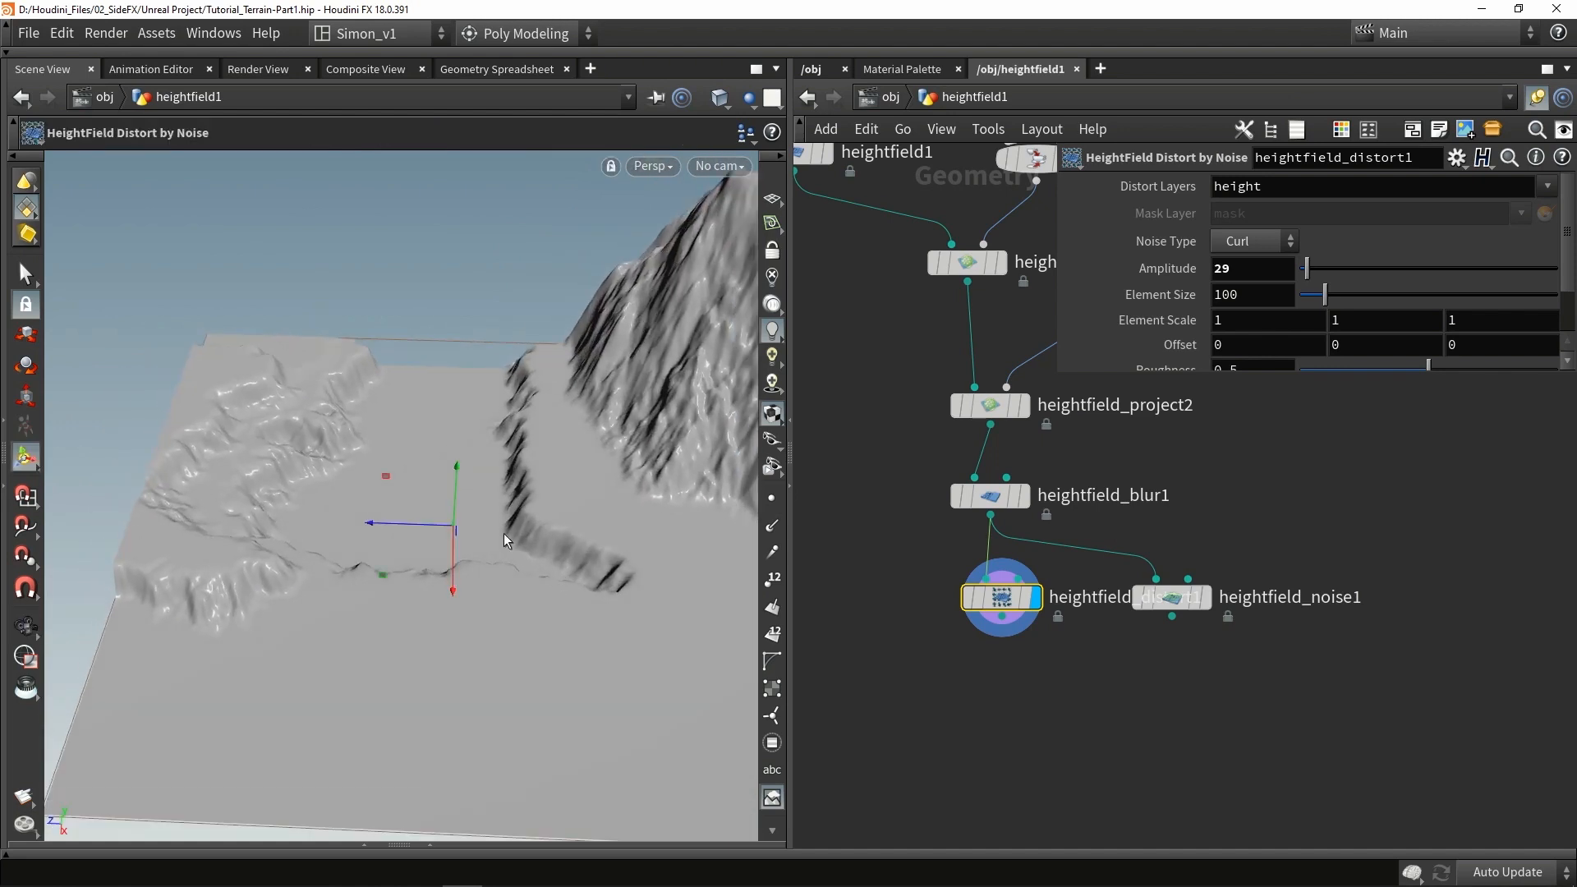
alt+drag(520, 363, 509, 392)
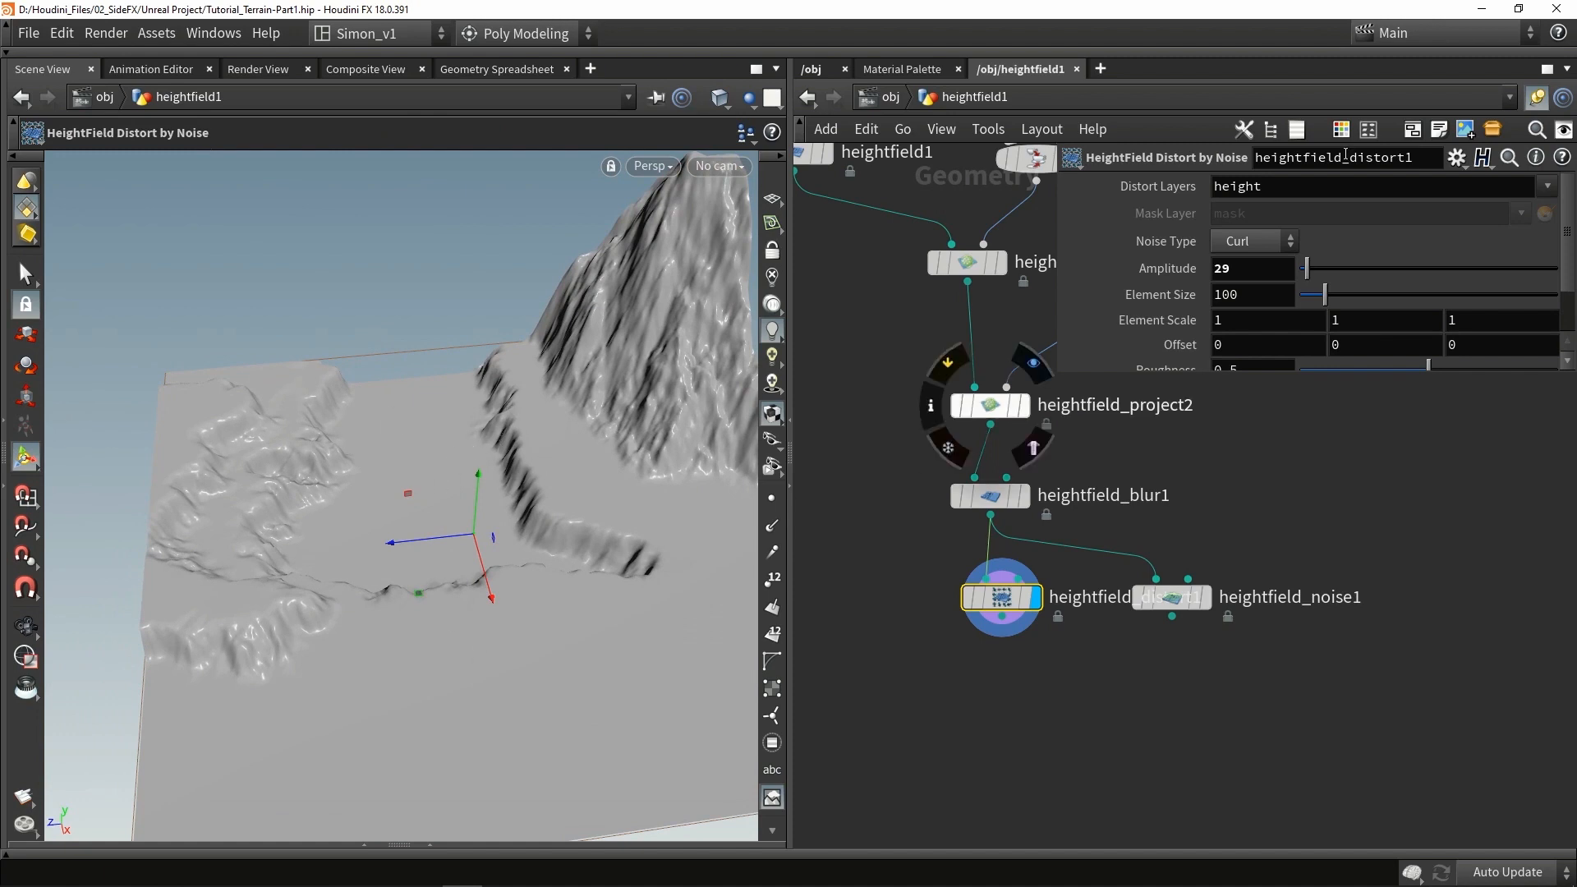
drag(1308, 274, 1306, 275)
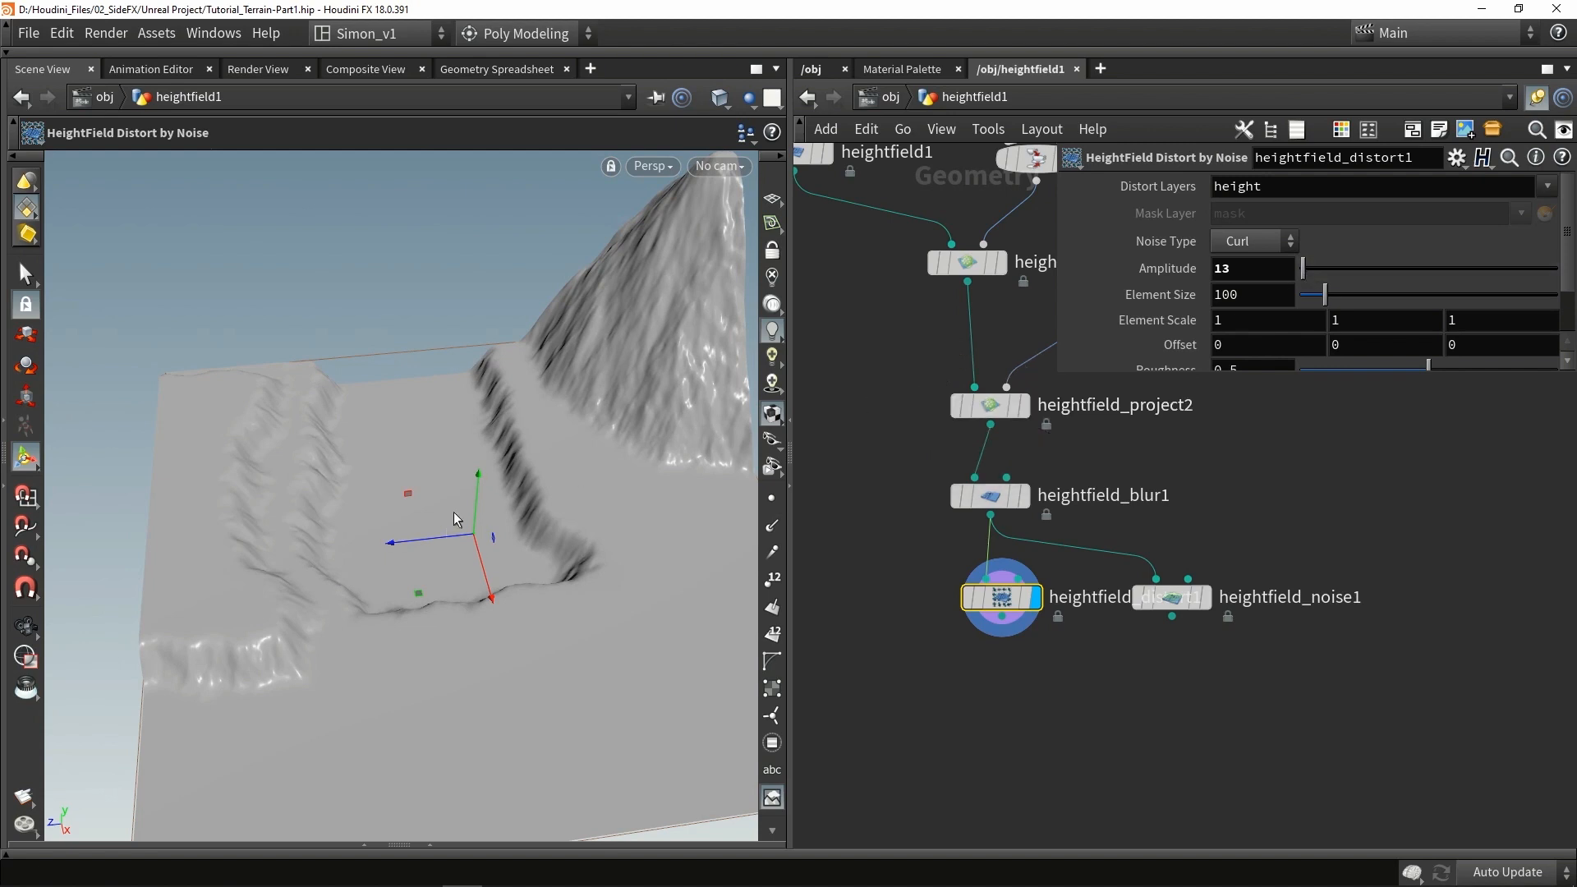
alt+drag(454, 511, 397, 435)
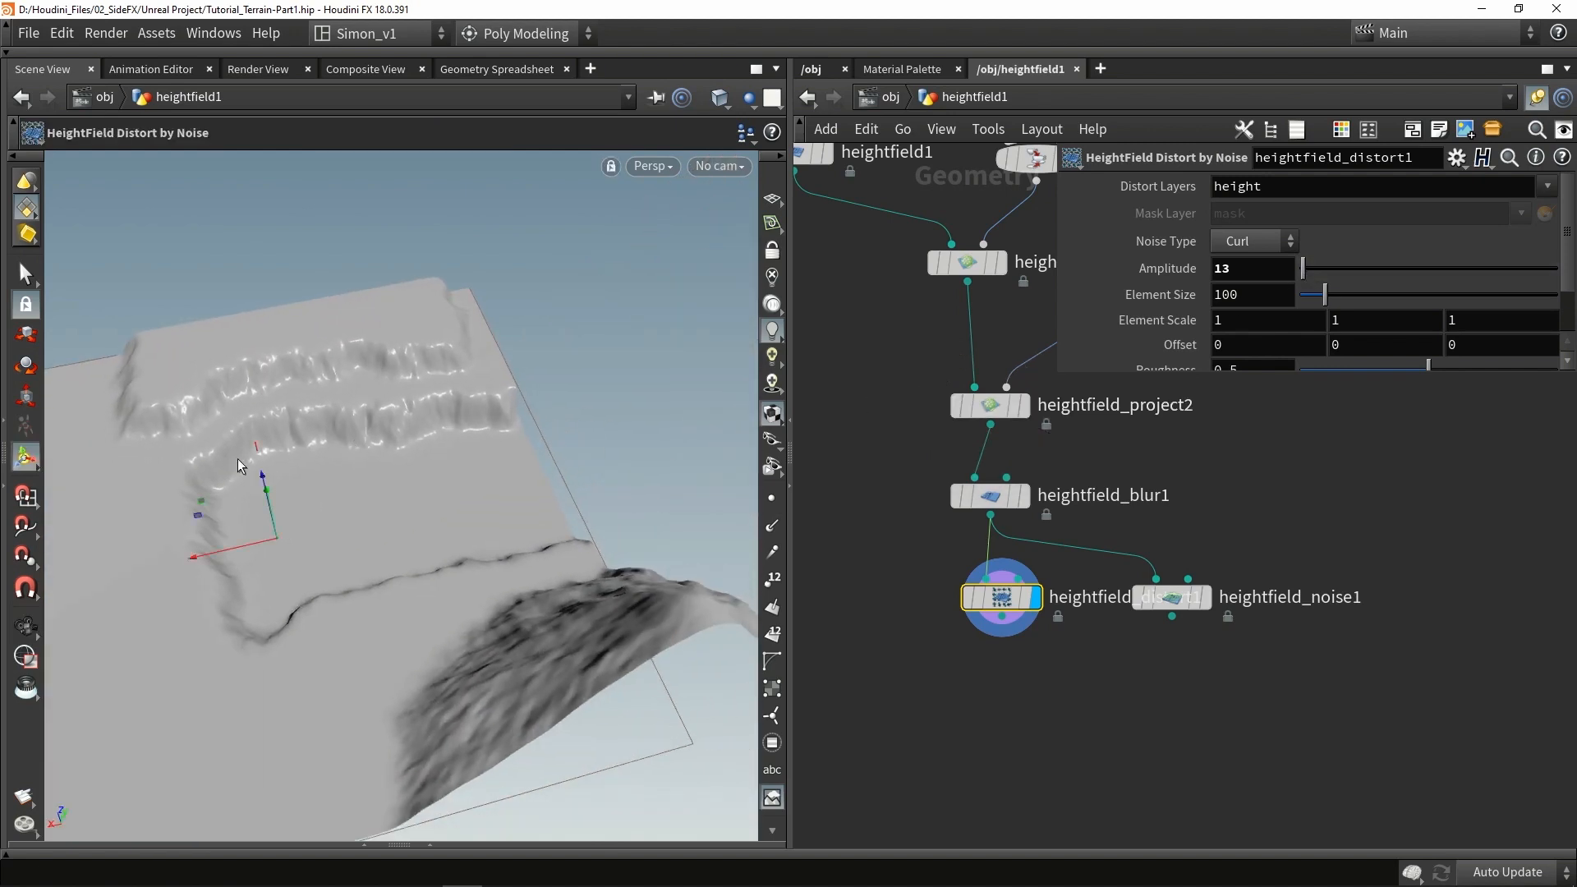
alt+right_drag(392, 424, 352, 416)
alt+middle_drag(352, 415, 522, 398)
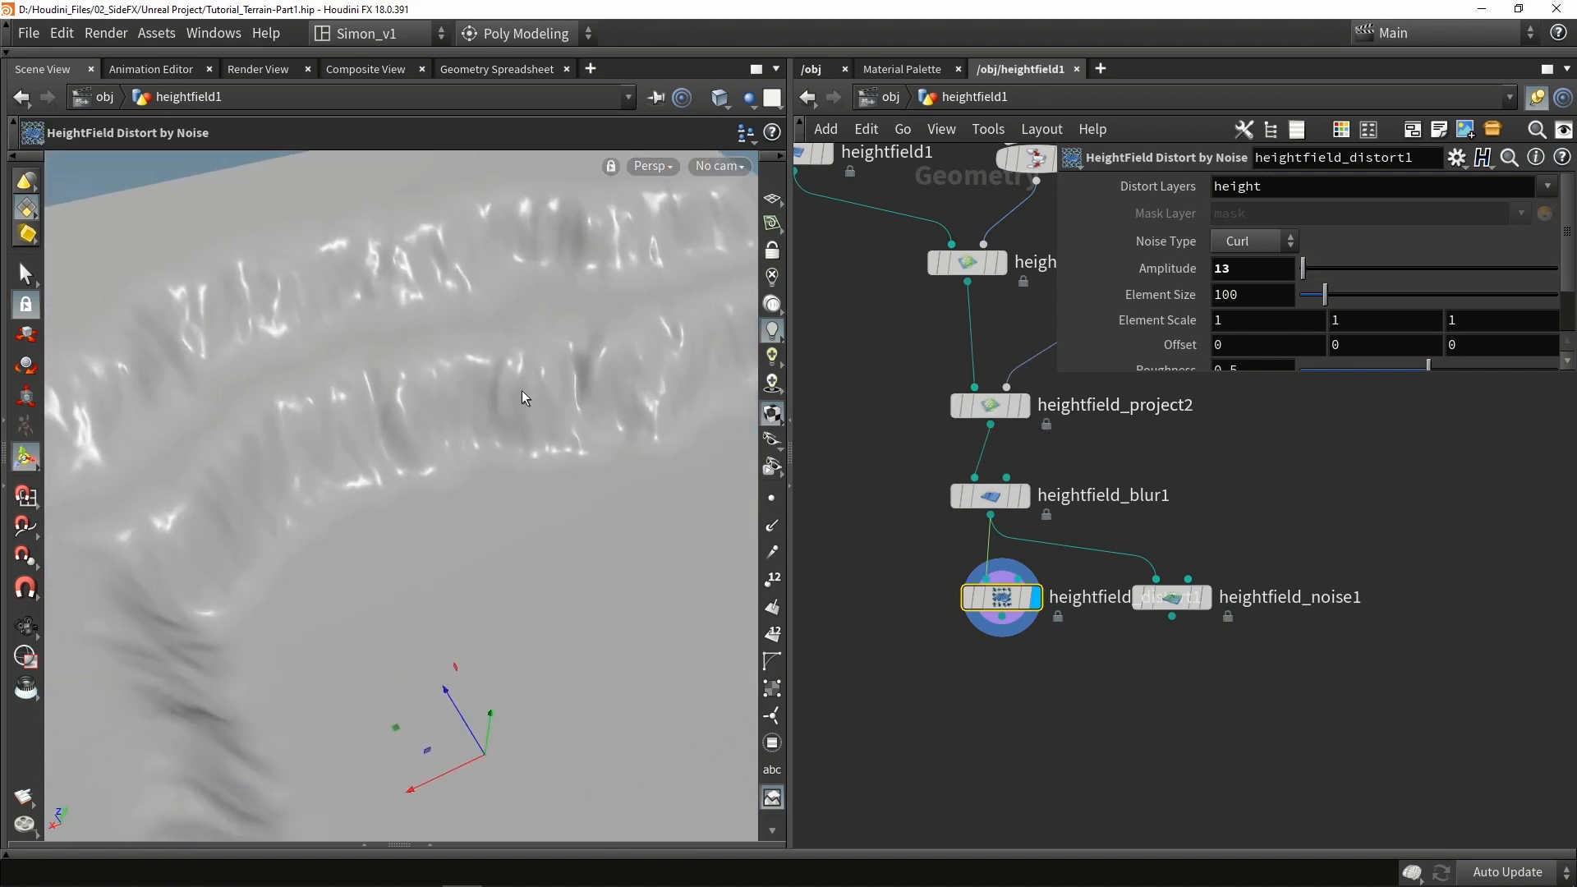
Step: Reset the amplitude of heightfield_distort1 to its default of 10 and check the raised area's edges
ctrl+middle_click(1246, 266)
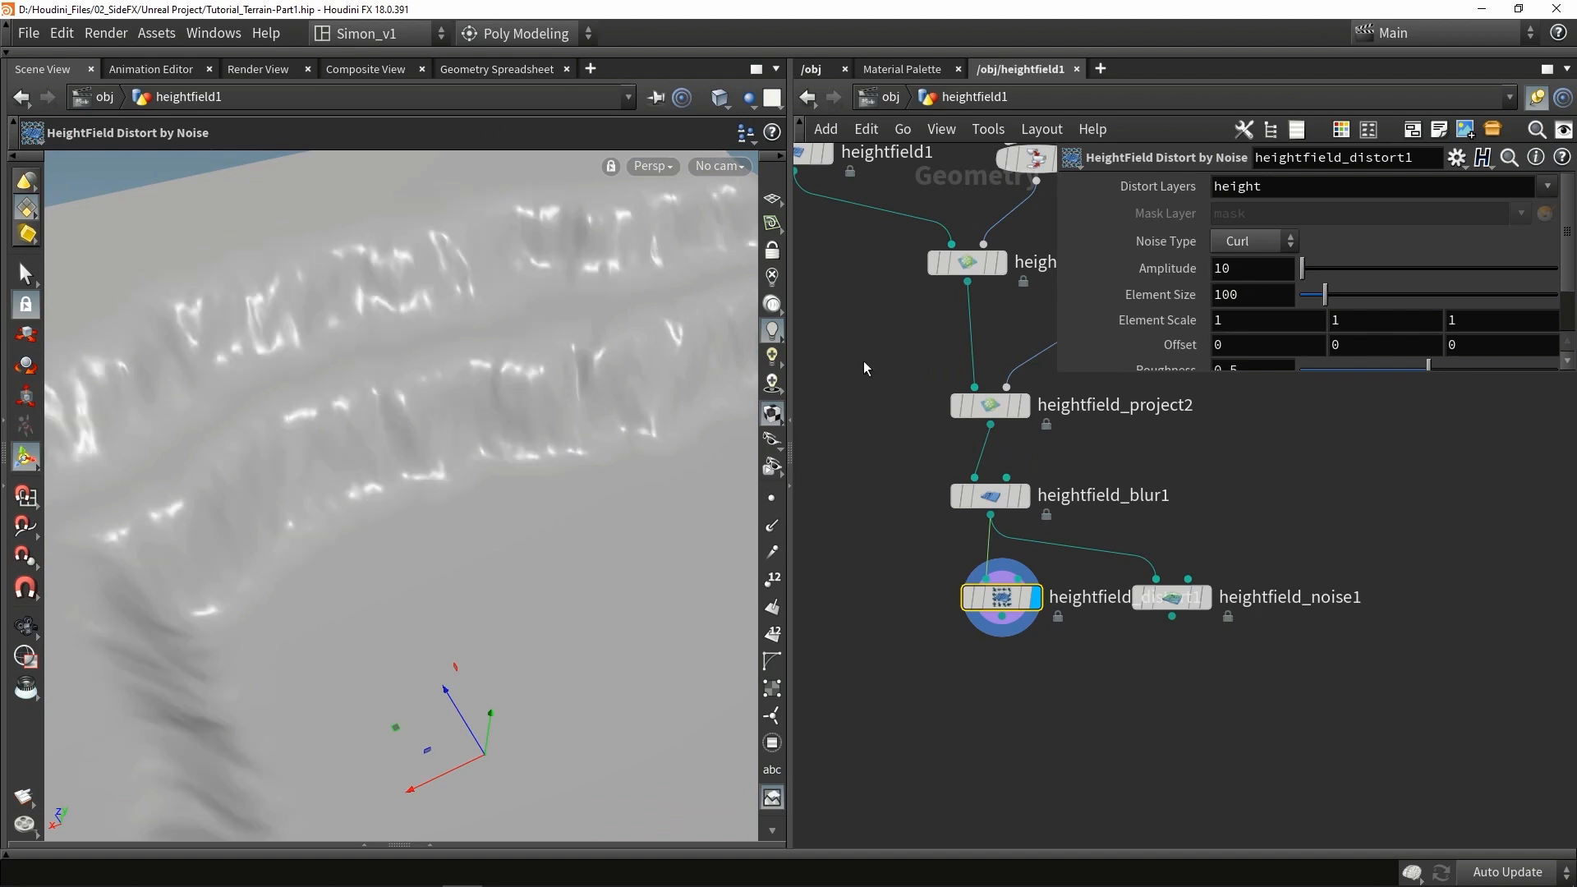
alt+right_drag(468, 394, 520, 436)
alt+drag(520, 436, 488, 454)
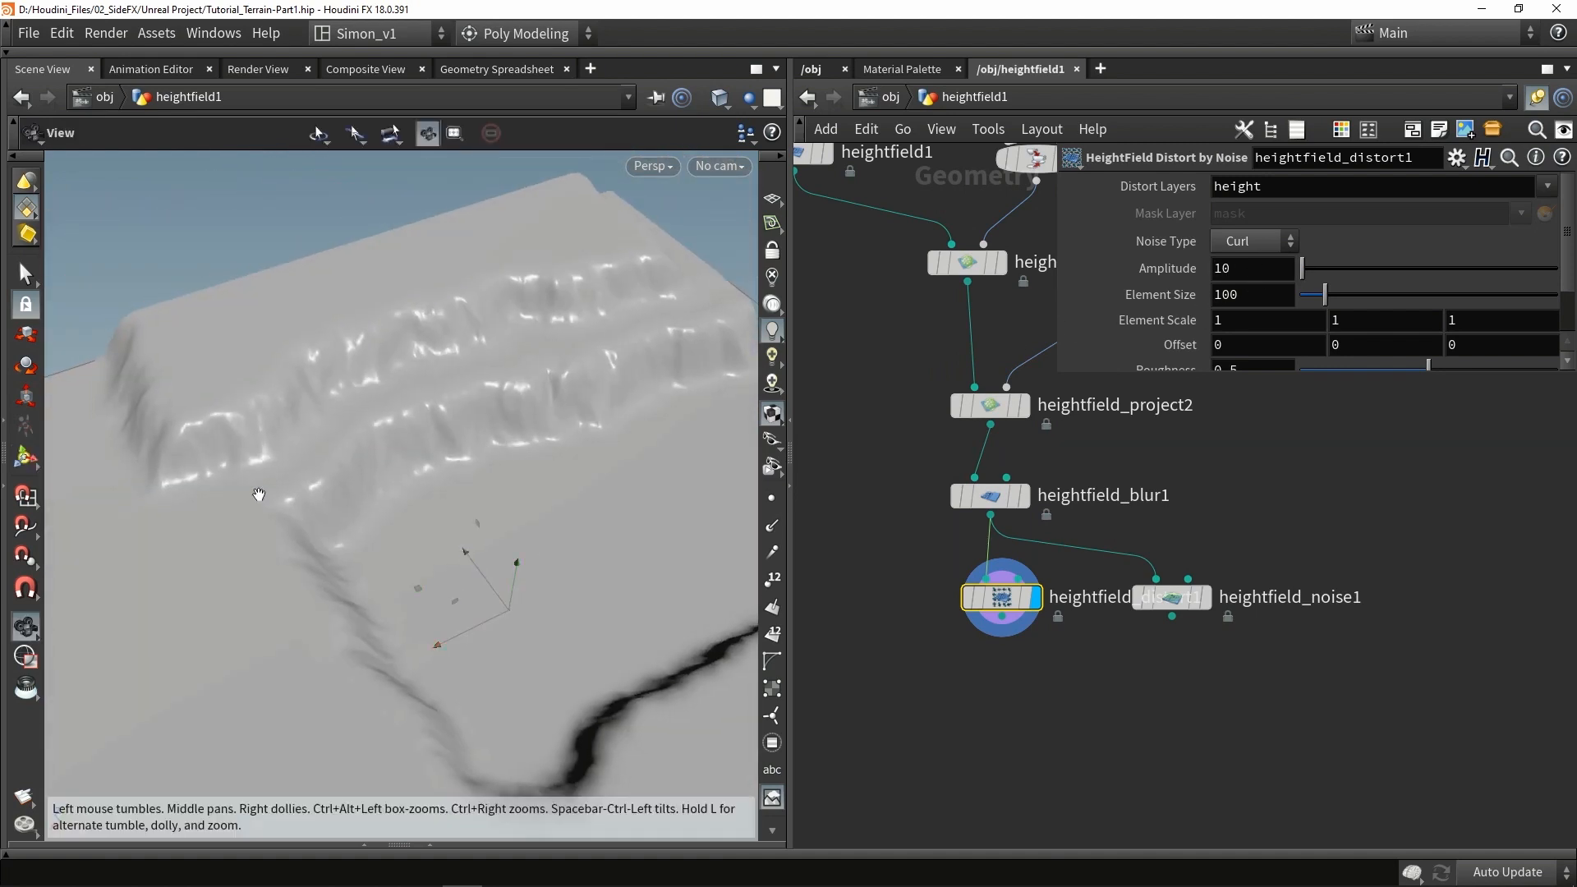
alt+drag(263, 485, 373, 471)
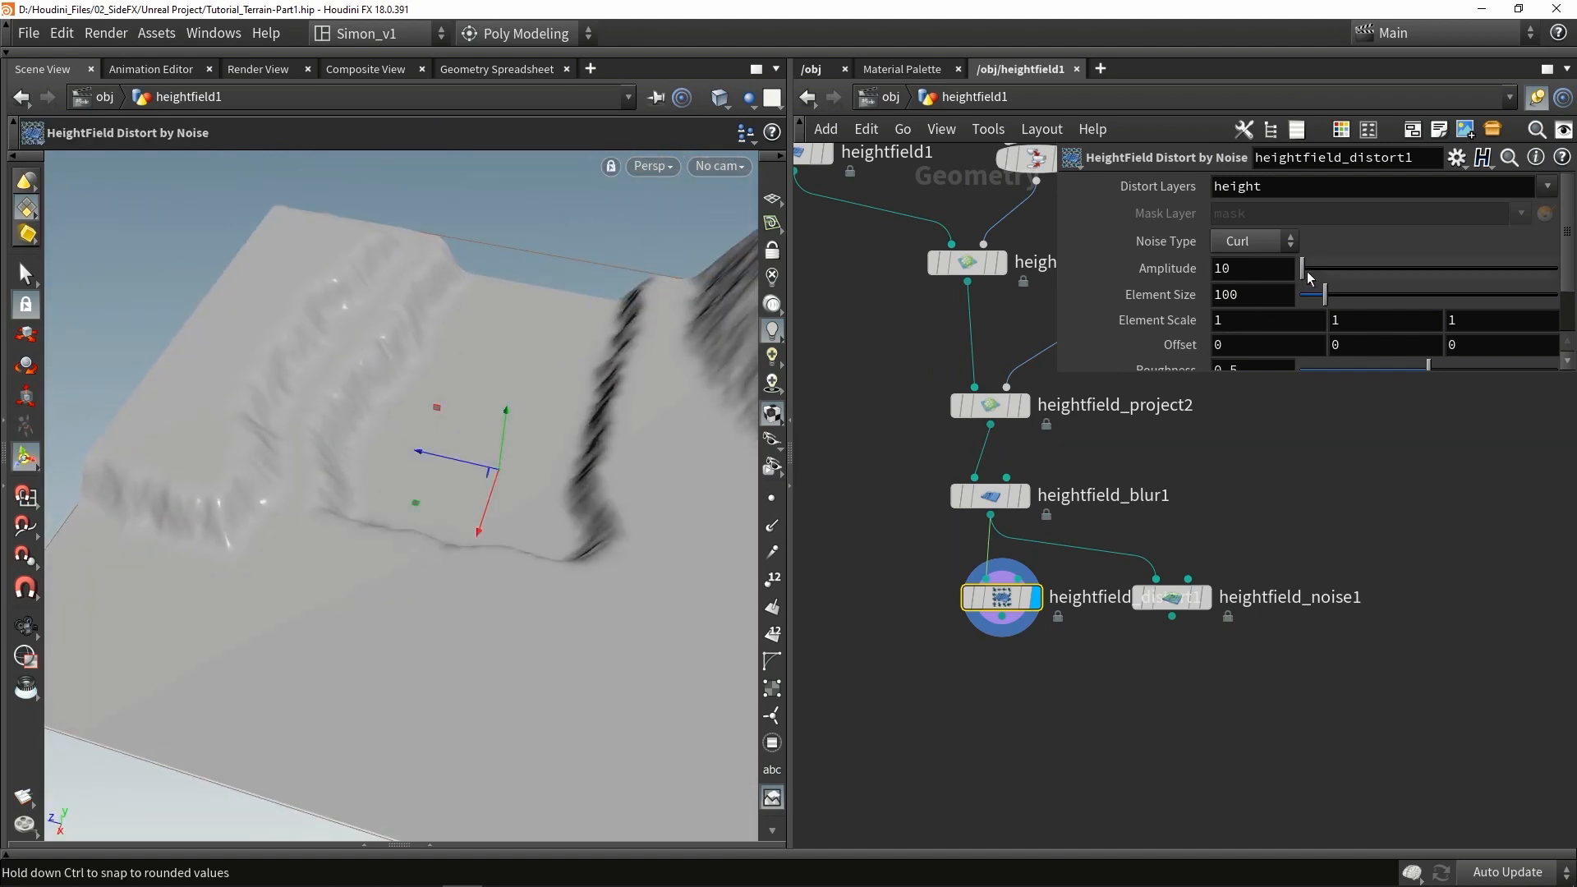
Step: Set the amplitude of heightfield_distort1 to 22 and view the stronger distortion from above
mouse_move(1308, 278)
mouse_down()
mouse_move(1322, 277)
mouse_move(1308, 277)
mouse_up()
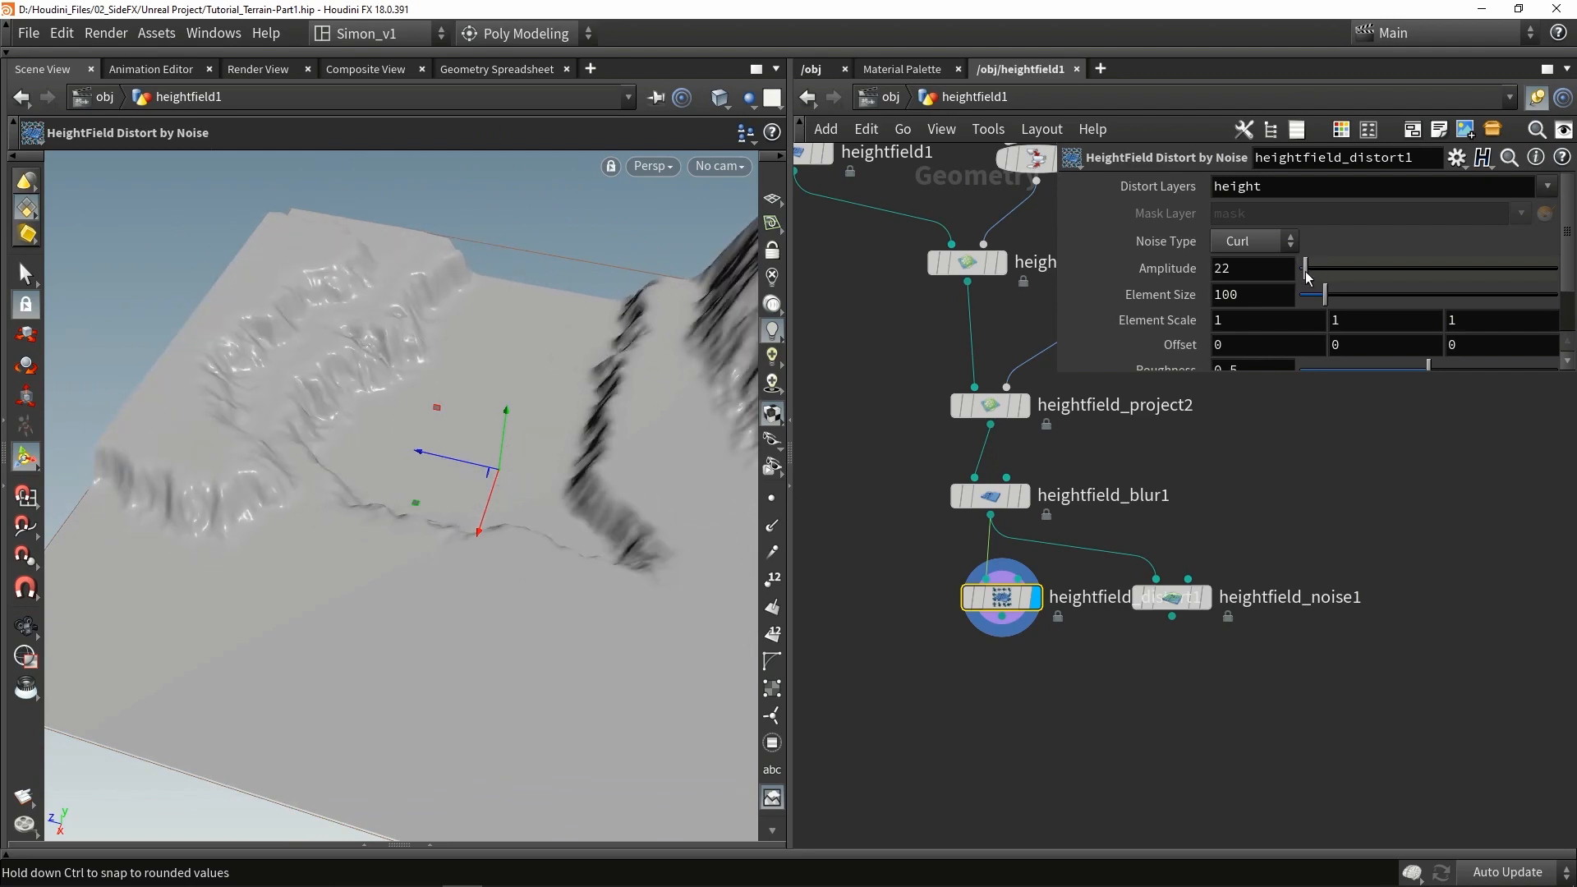
alt+drag(261, 546, 326, 388)
alt+drag(488, 371, 305, 398)
Step: Move box1 along the terrain's edge so that its center is at about 18.3, 1.2, 45.8
middle_drag(849, 390, 857, 609)
scroll(857, 610, down, 6)
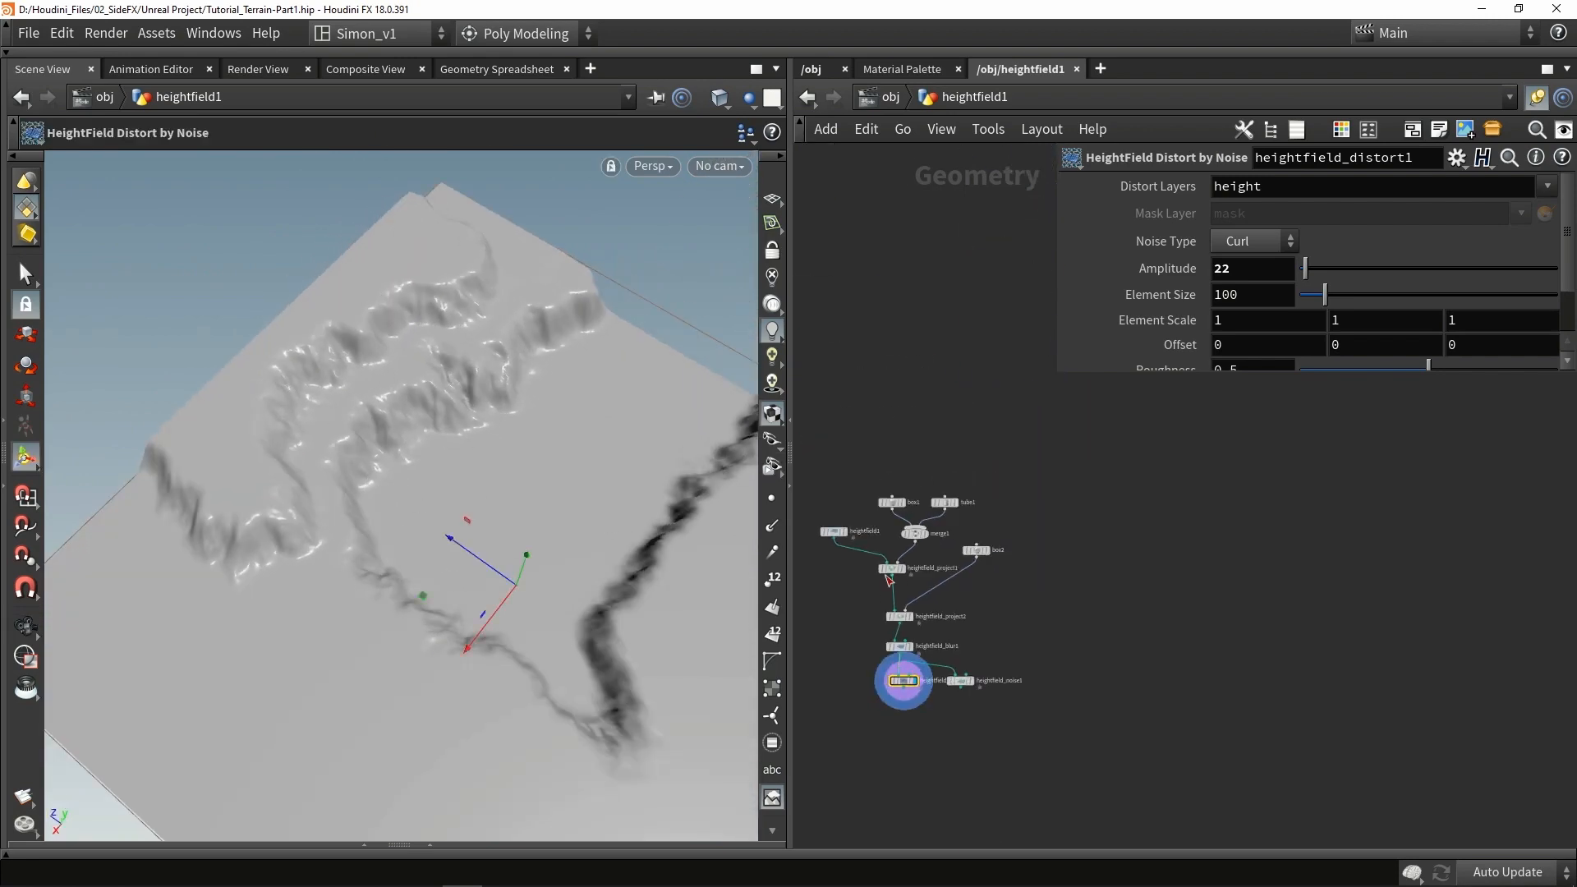
scroll(910, 508, up, 4)
click(878, 502)
drag(299, 363, 136, 598)
alt+middle_drag(317, 475, 490, 353)
alt+drag(558, 468, 441, 435)
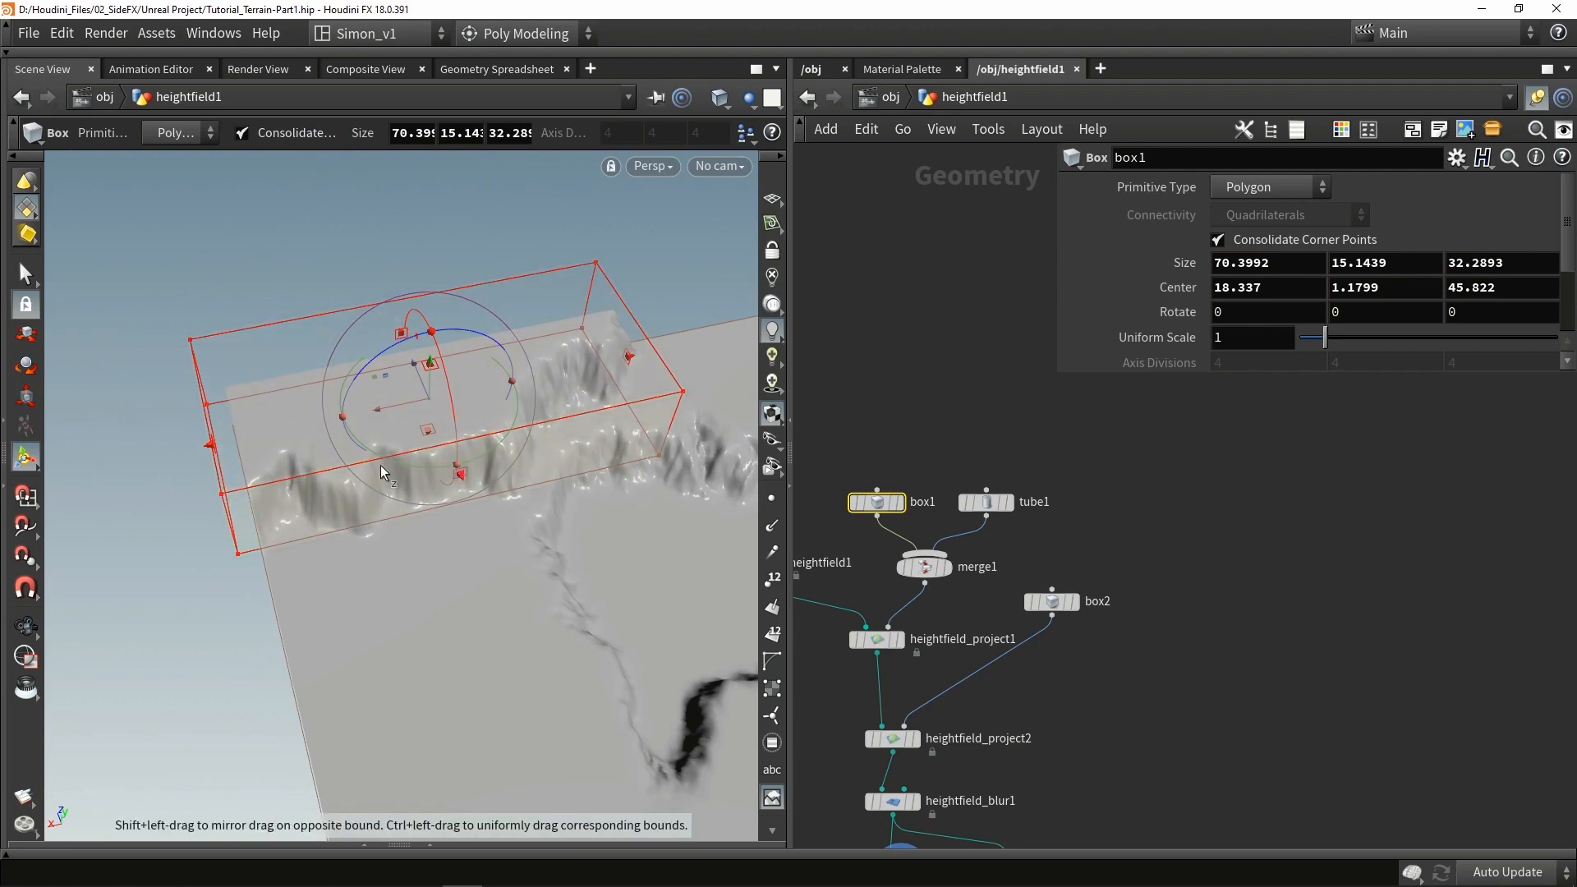
Step: Set the amplitude of heightfield_distort1 to 10 with box1 in its new position
middle_drag(1032, 703, 1073, 367)
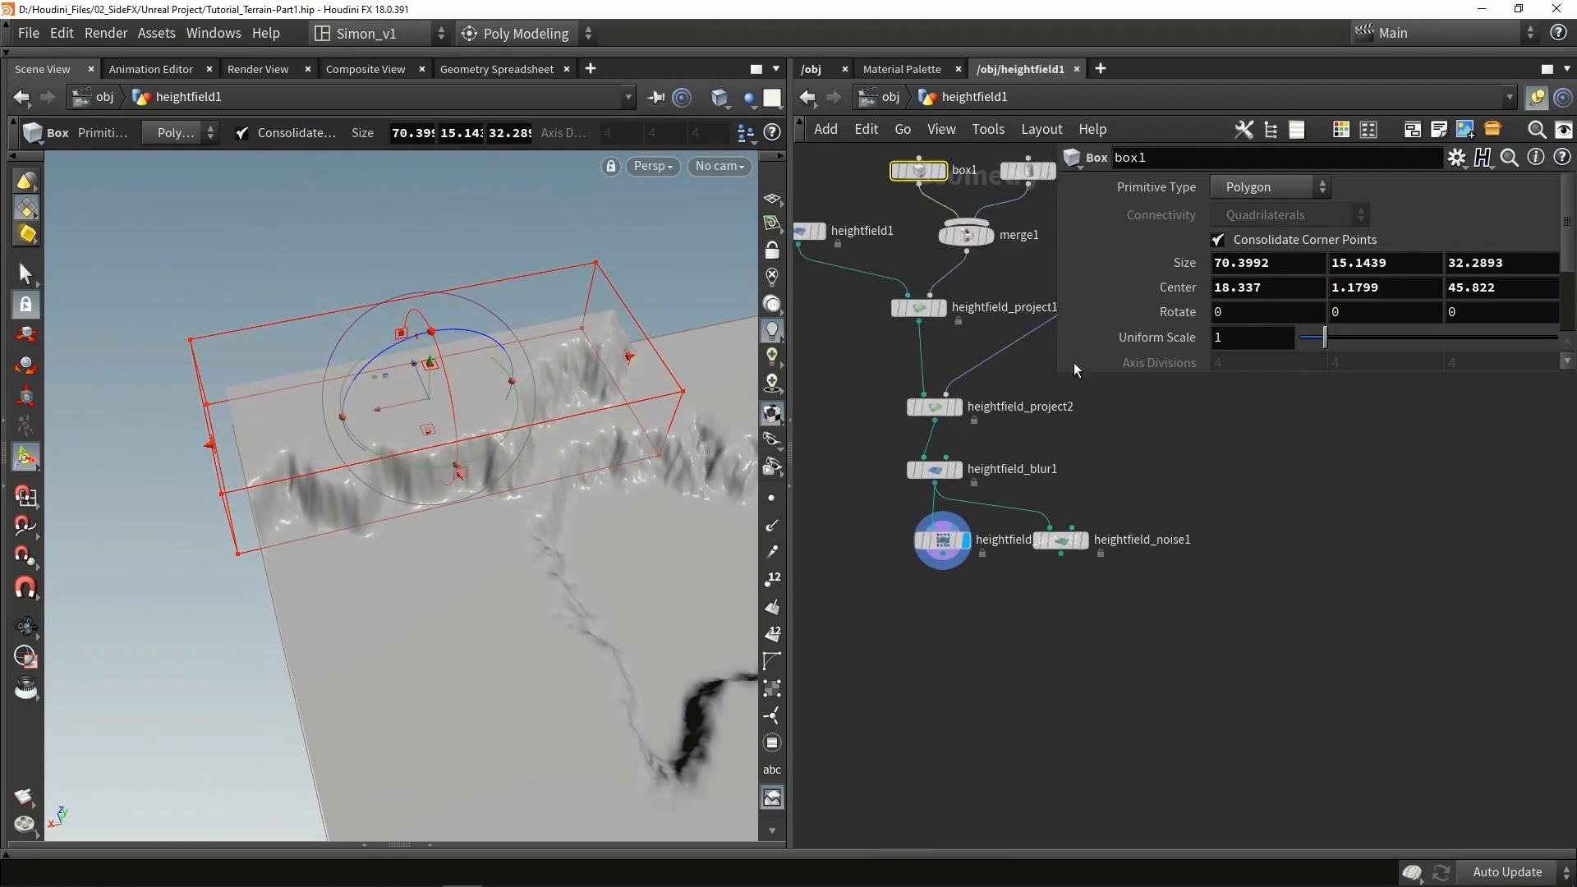
scroll(963, 519, up, 3)
click(929, 550)
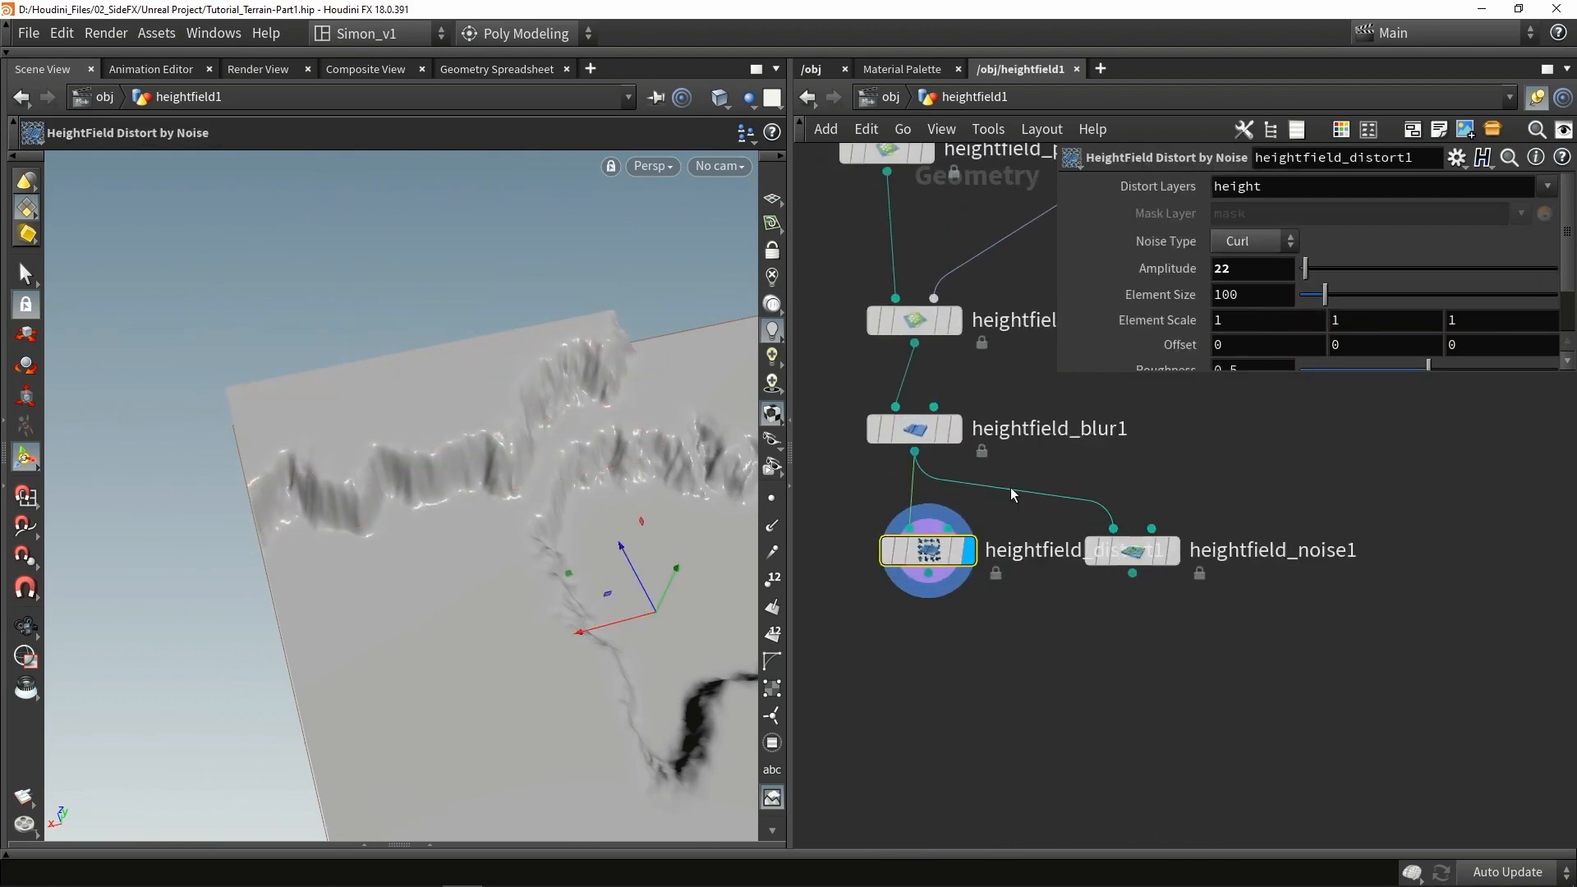
double_click(1267, 273)
text(10)
key(Return)
key(Escape)
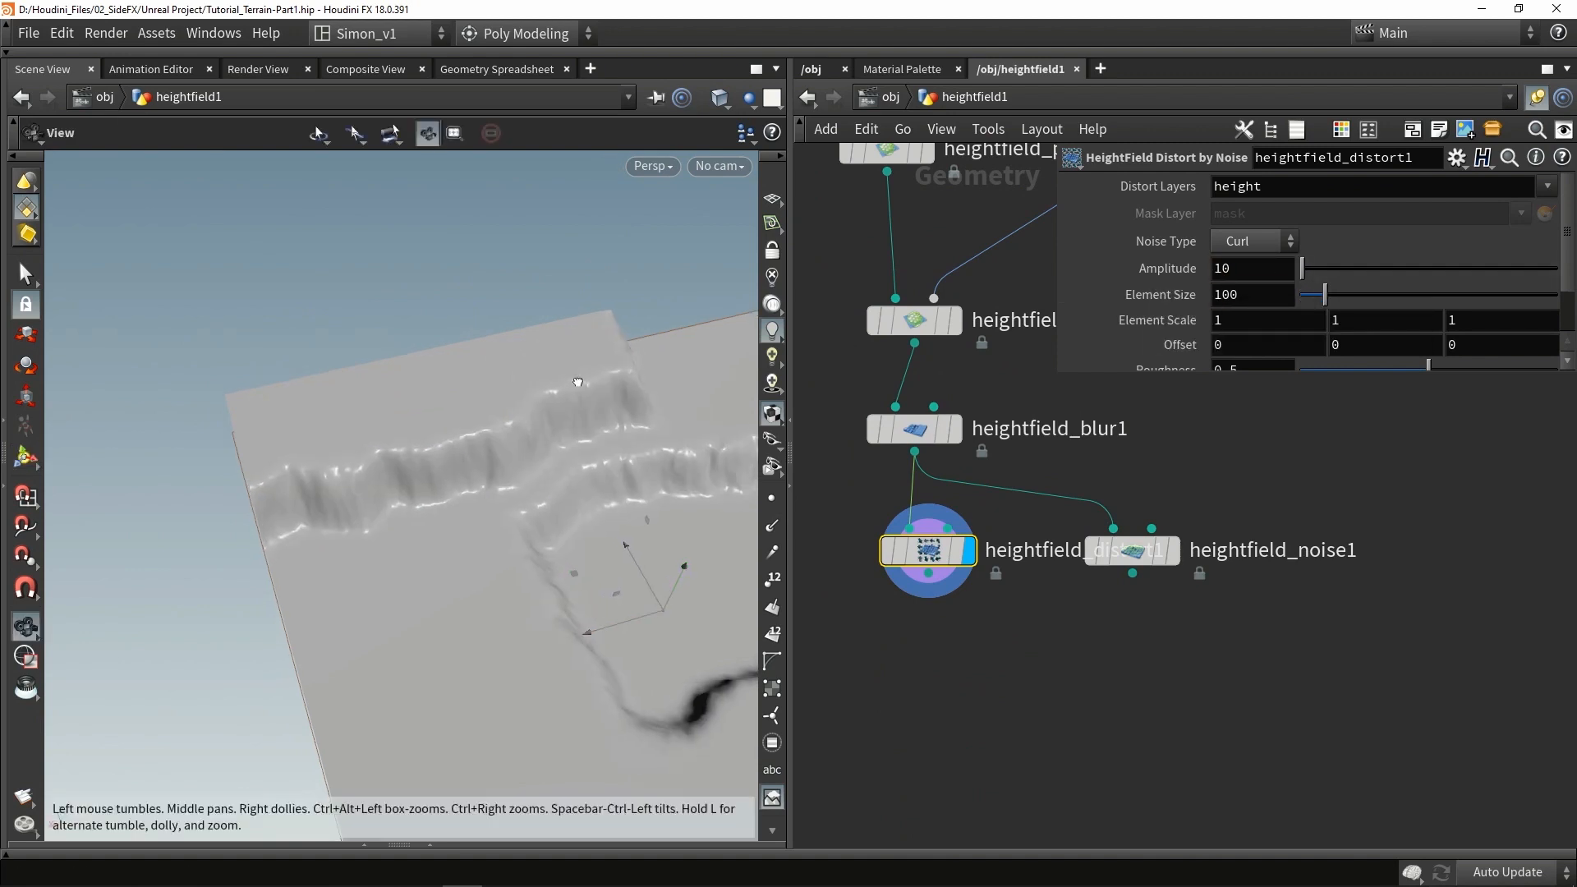
alt+drag(577, 382, 443, 361)
Step: Connect heightfield_distort1 to heightfield_noise1, display the noise, and set its element size to 45 and amplitude to 19
drag(1133, 558, 1114, 699)
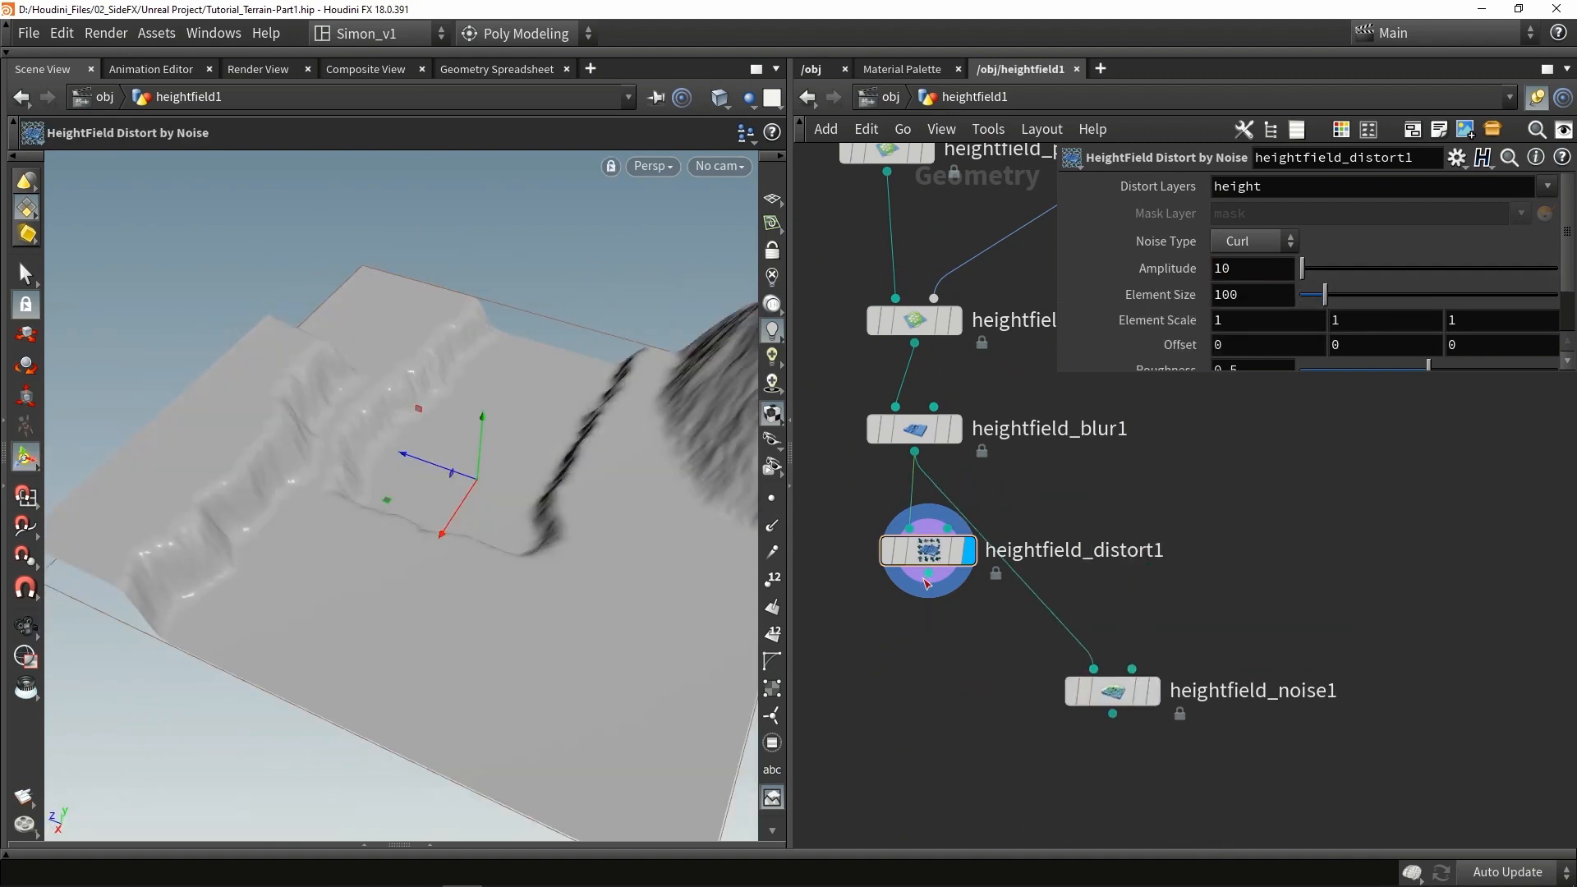
drag(927, 580, 953, 657)
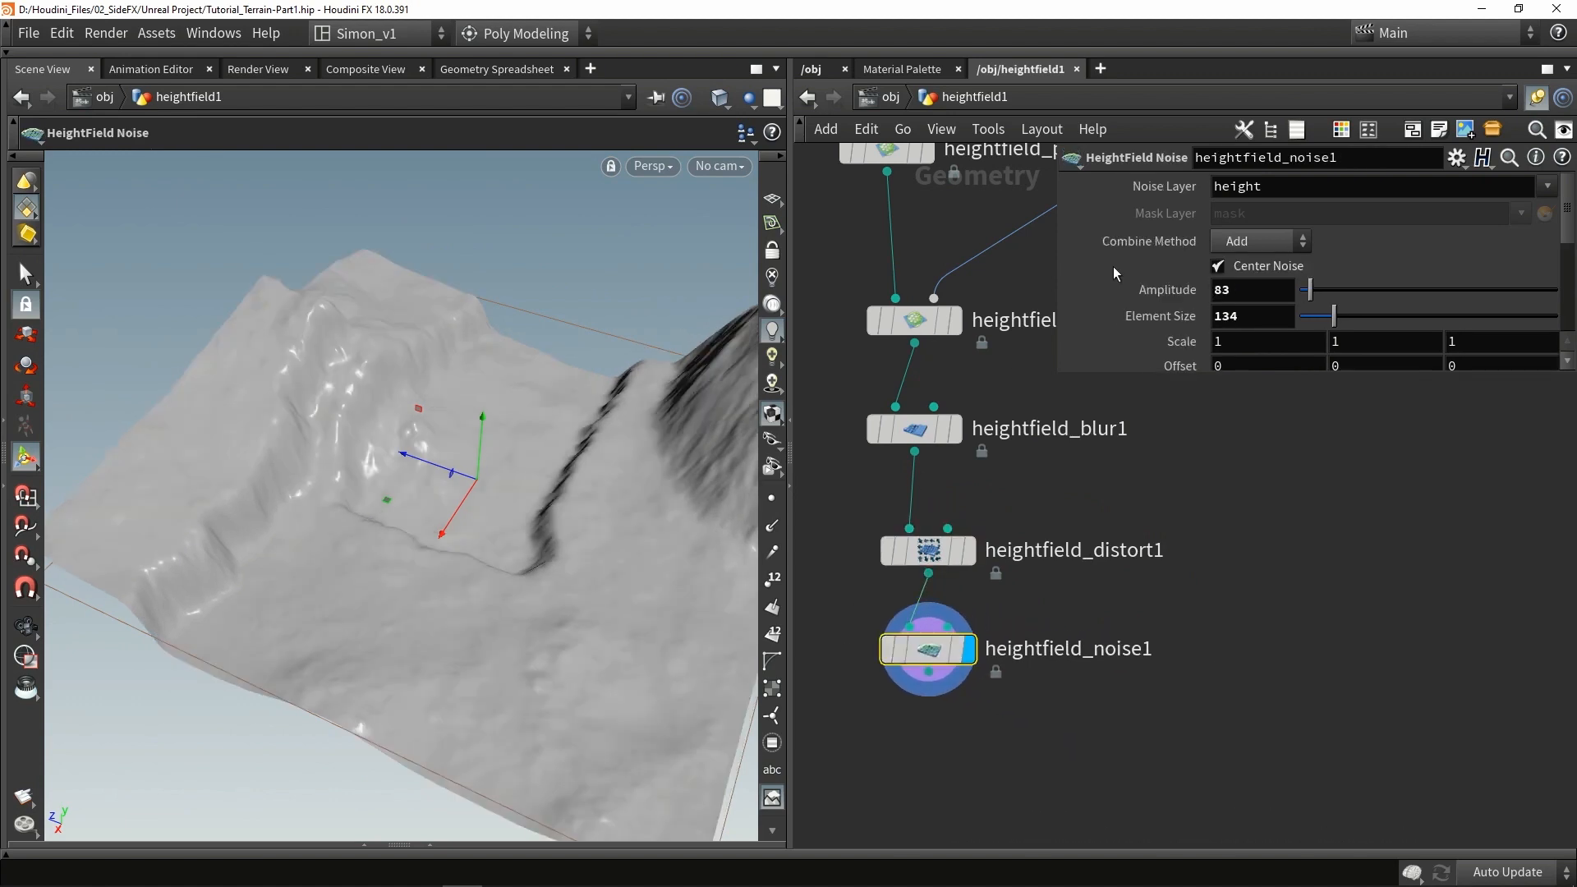
mouse_move(1311, 290)
mouse_down()
mouse_move(1312, 321)
mouse_move(1303, 288)
mouse_up()
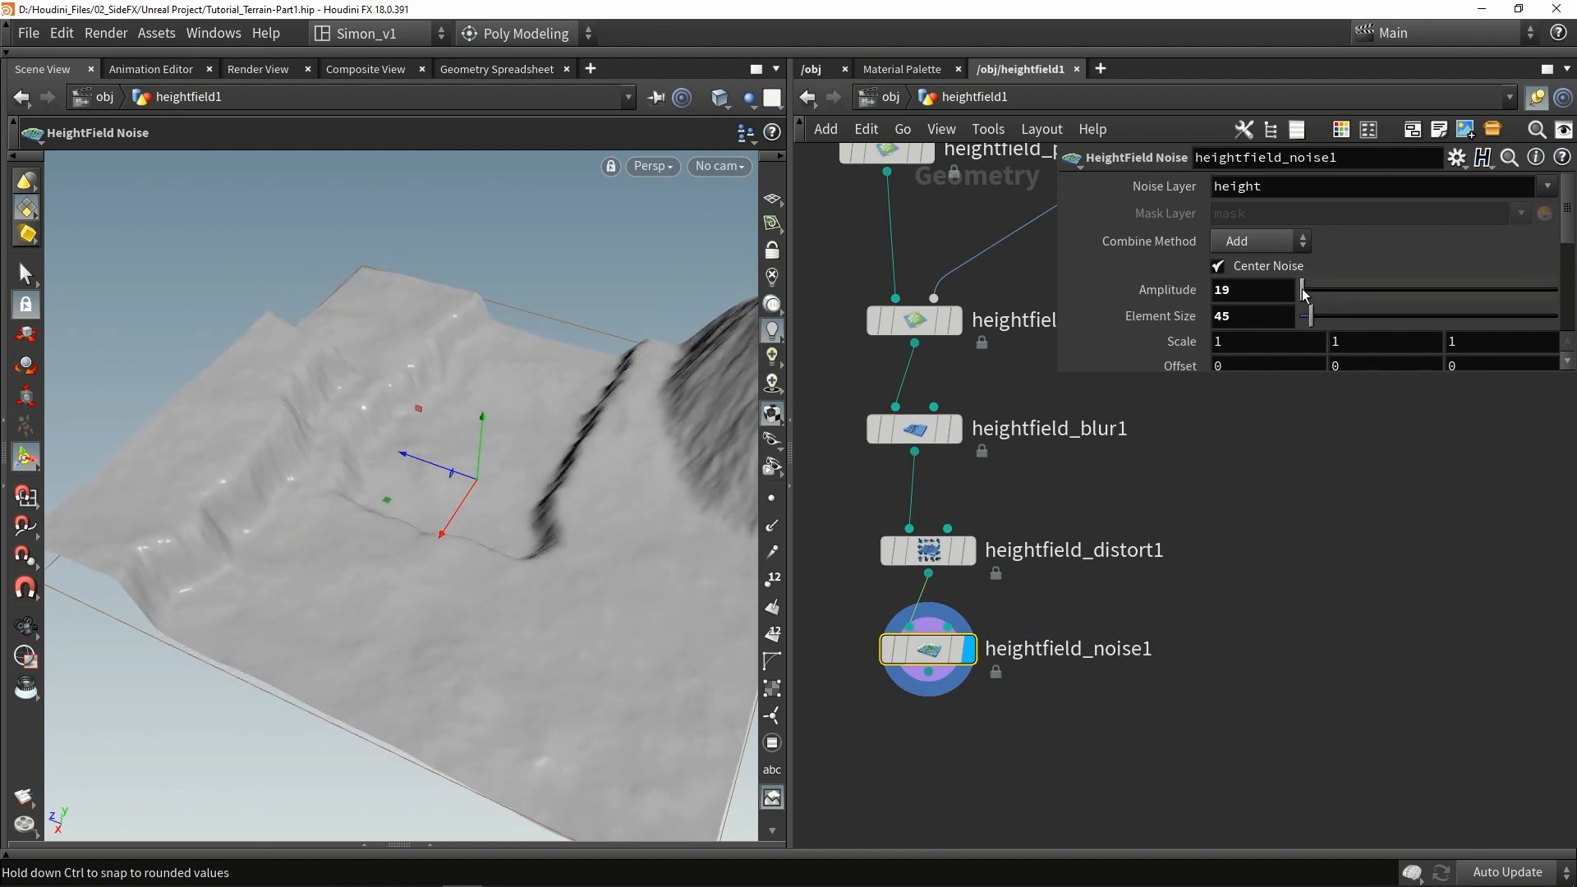
Step: Set the amplitude of heightfield_noise1 to 13 and add a duplicate of the node connected and displayed directly below it
drag(542, 369, 457, 387)
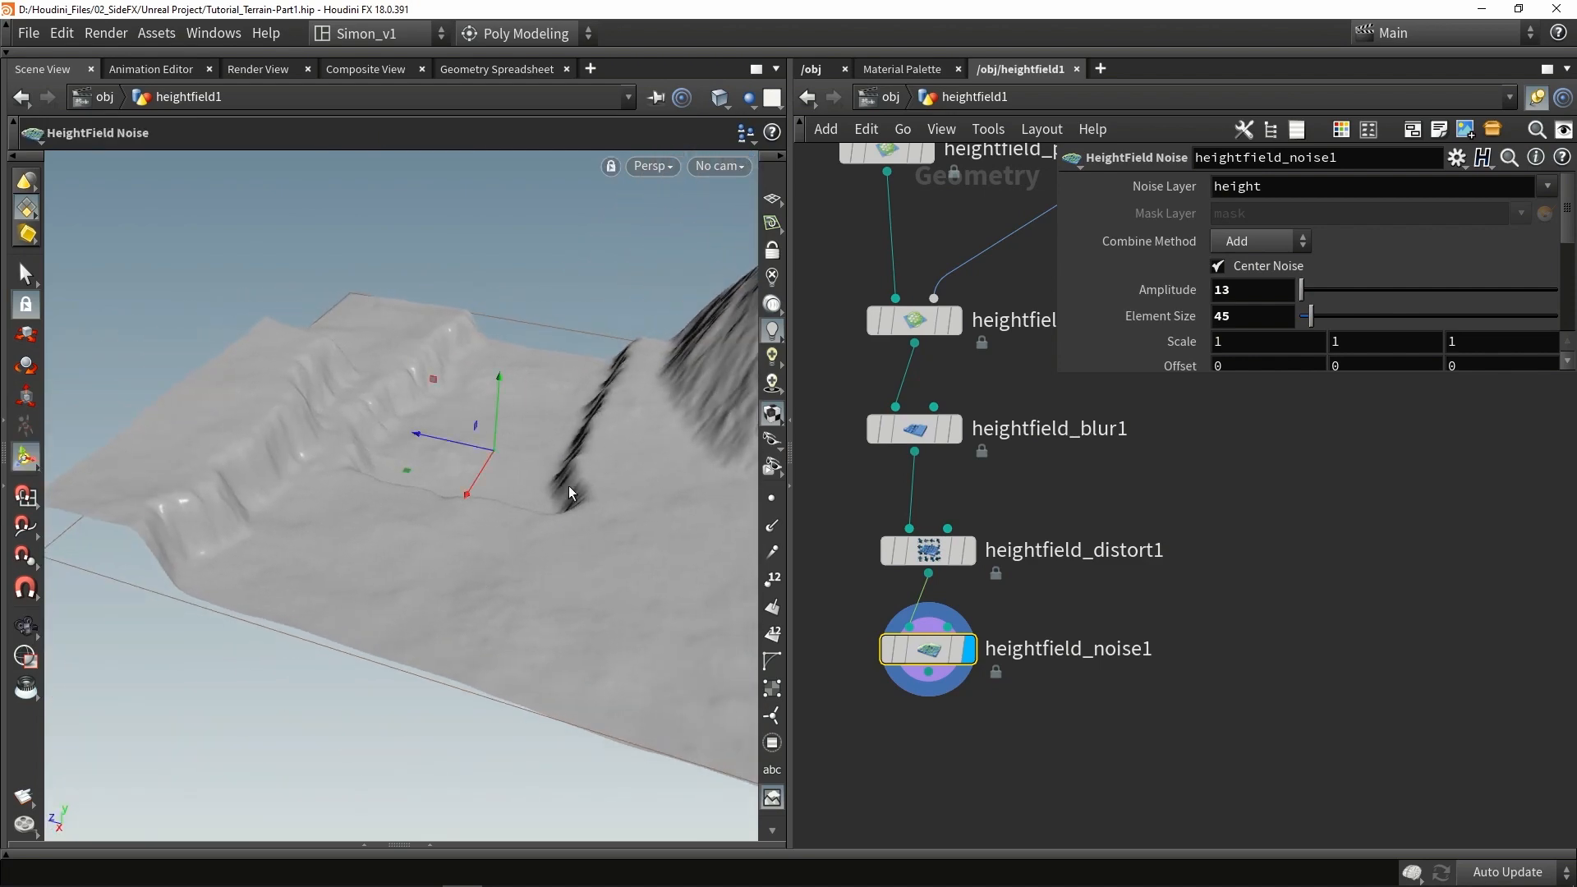
alt+drag(568, 485, 548, 511)
middle_drag(930, 652, 941, 481)
alt+drag(941, 481, 942, 606)
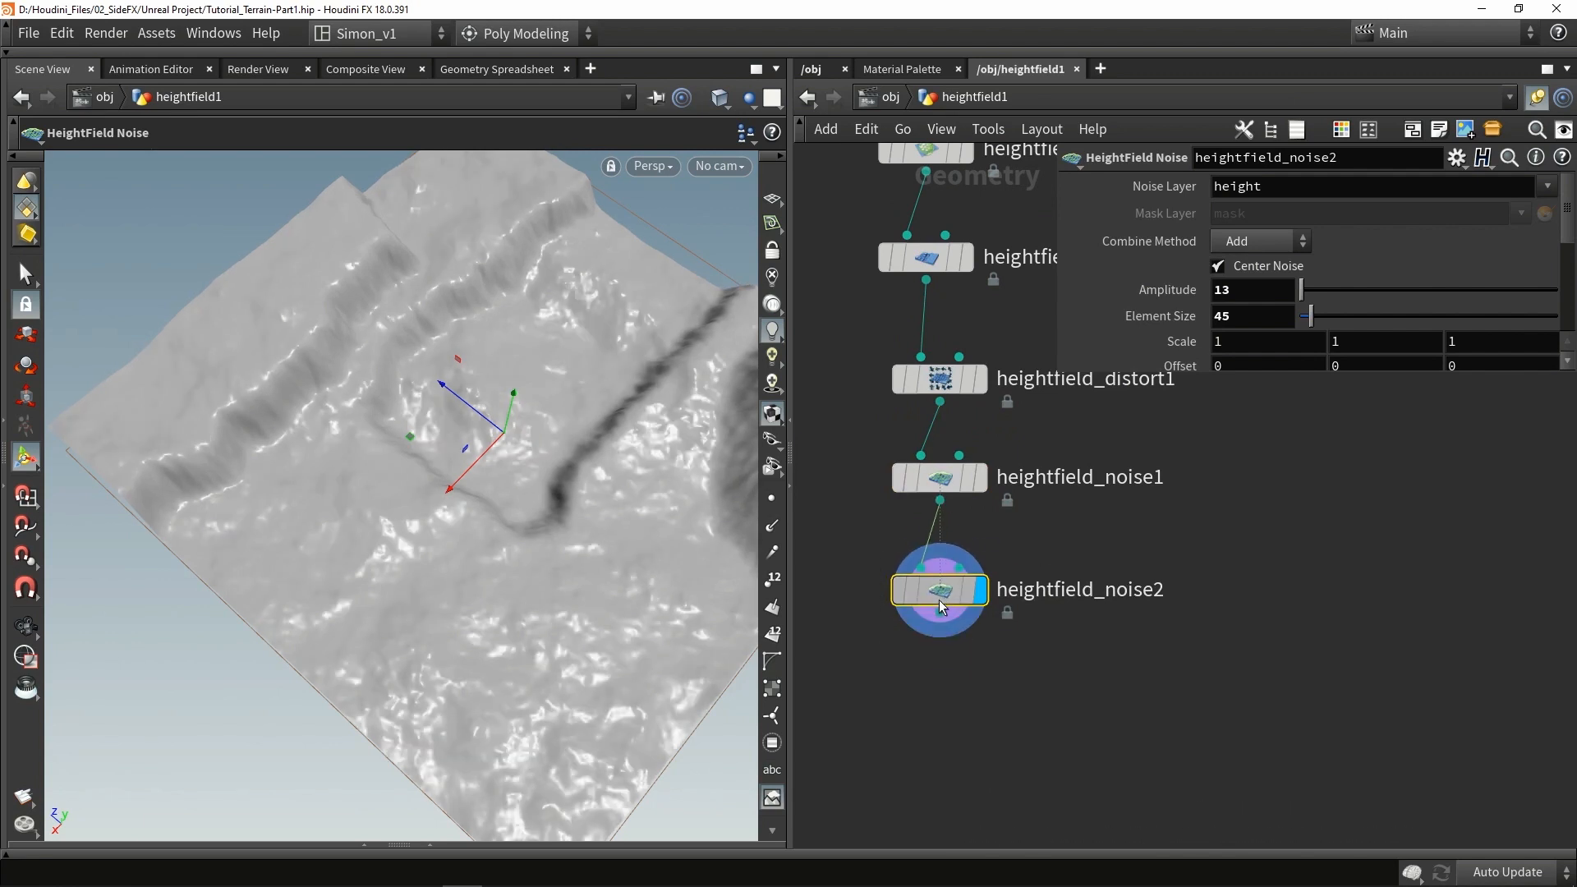
Step: Change the noise type of heightfield_noise2 to Worley (cellular) F1 and inspect the terrain from several sides
scroll(1254, 253, down, 5)
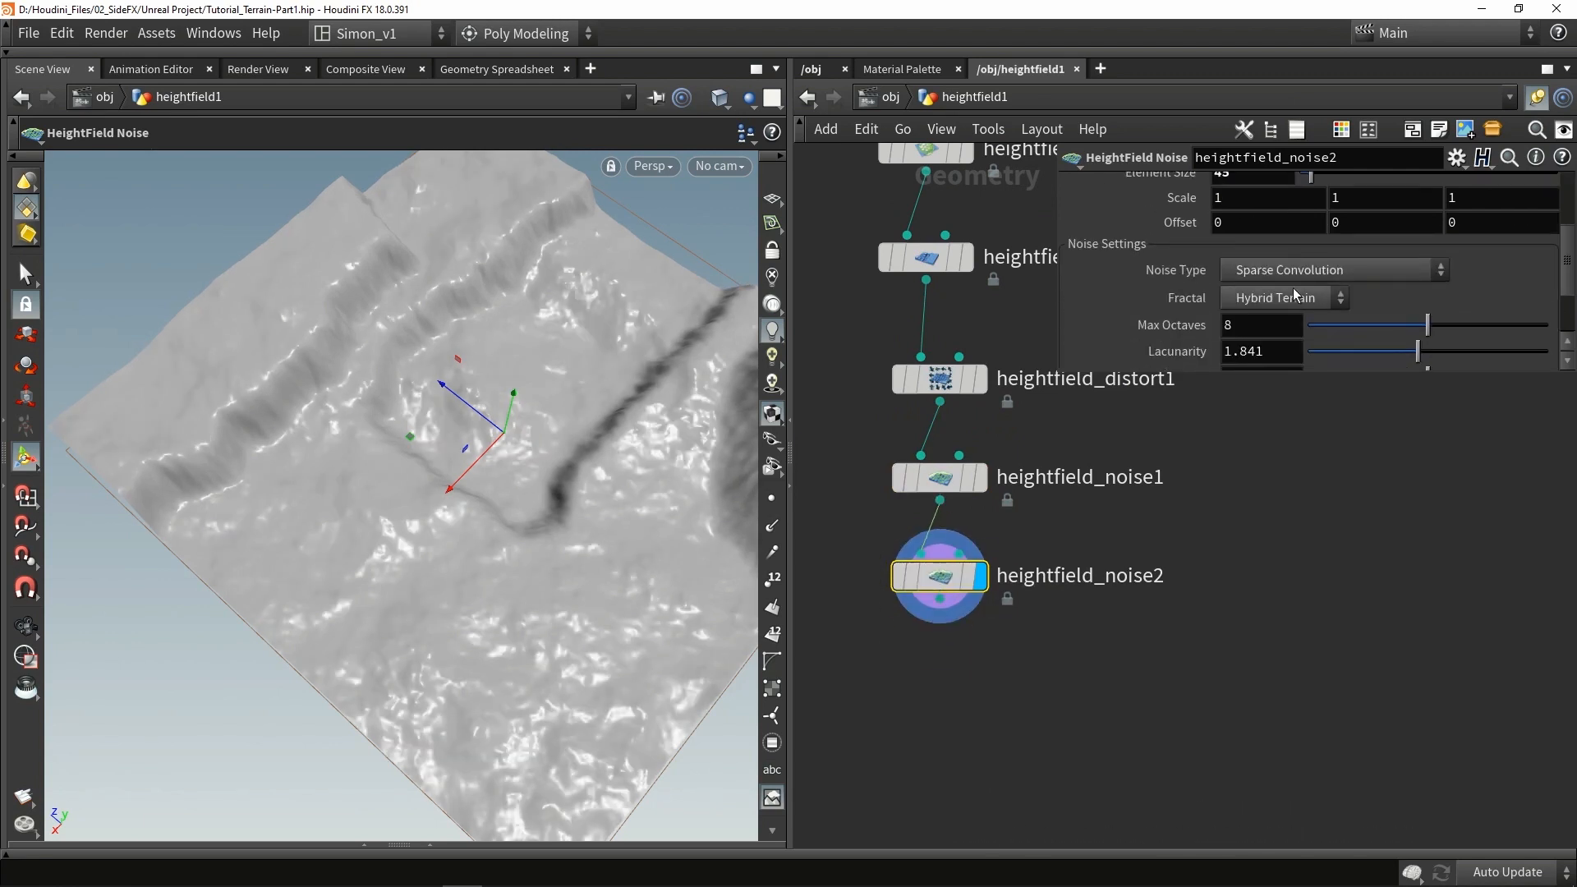
click(1291, 271)
click(1373, 458)
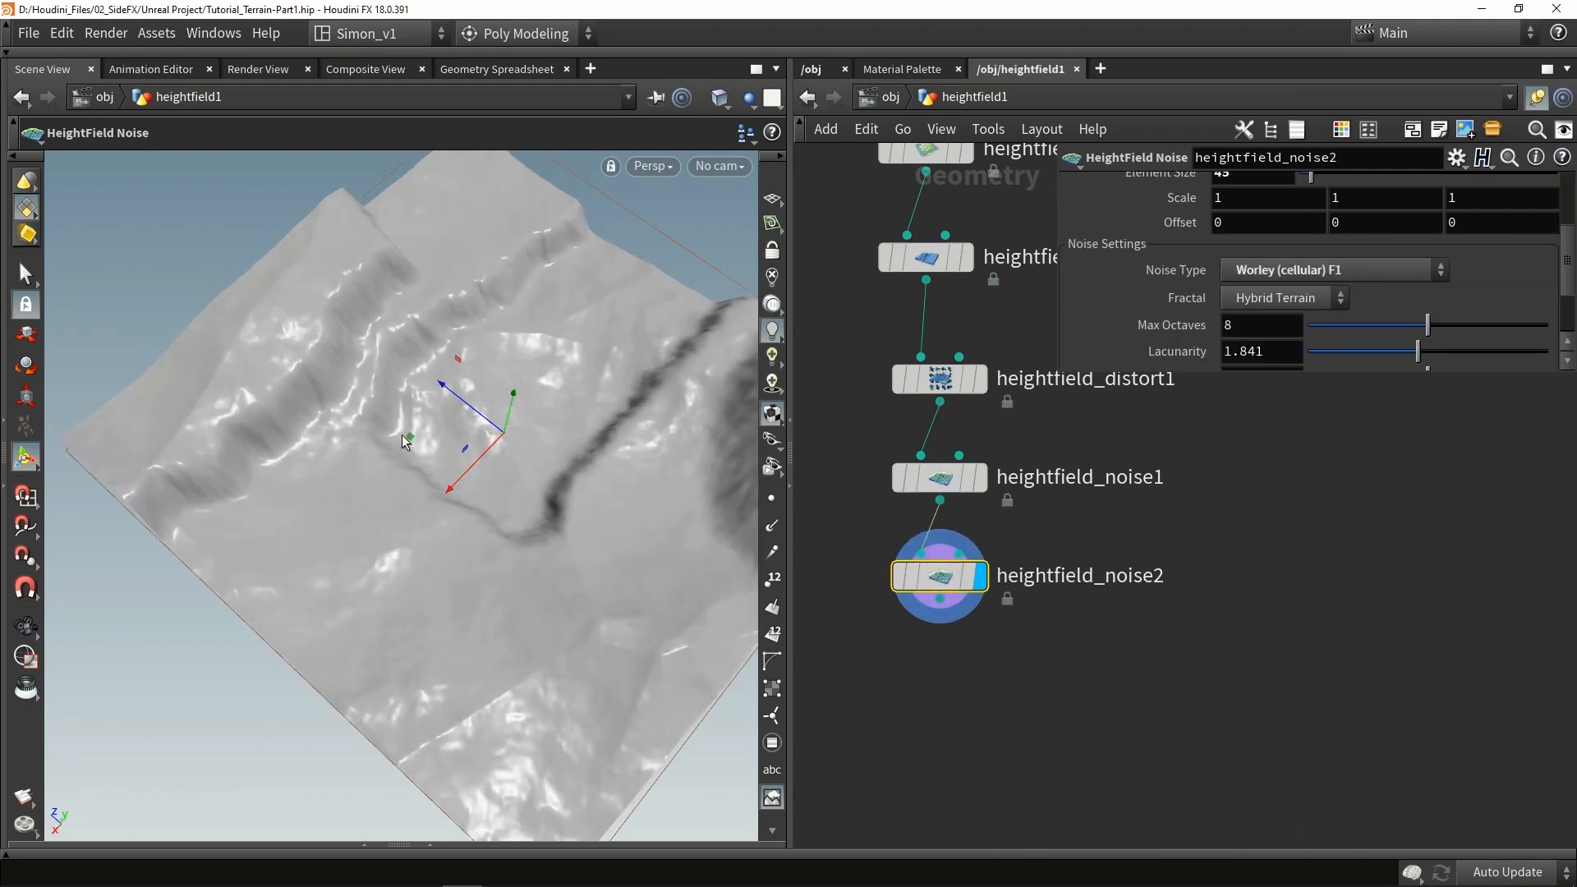
key(Escape)
drag(401, 435, 650, 191)
key(Return)
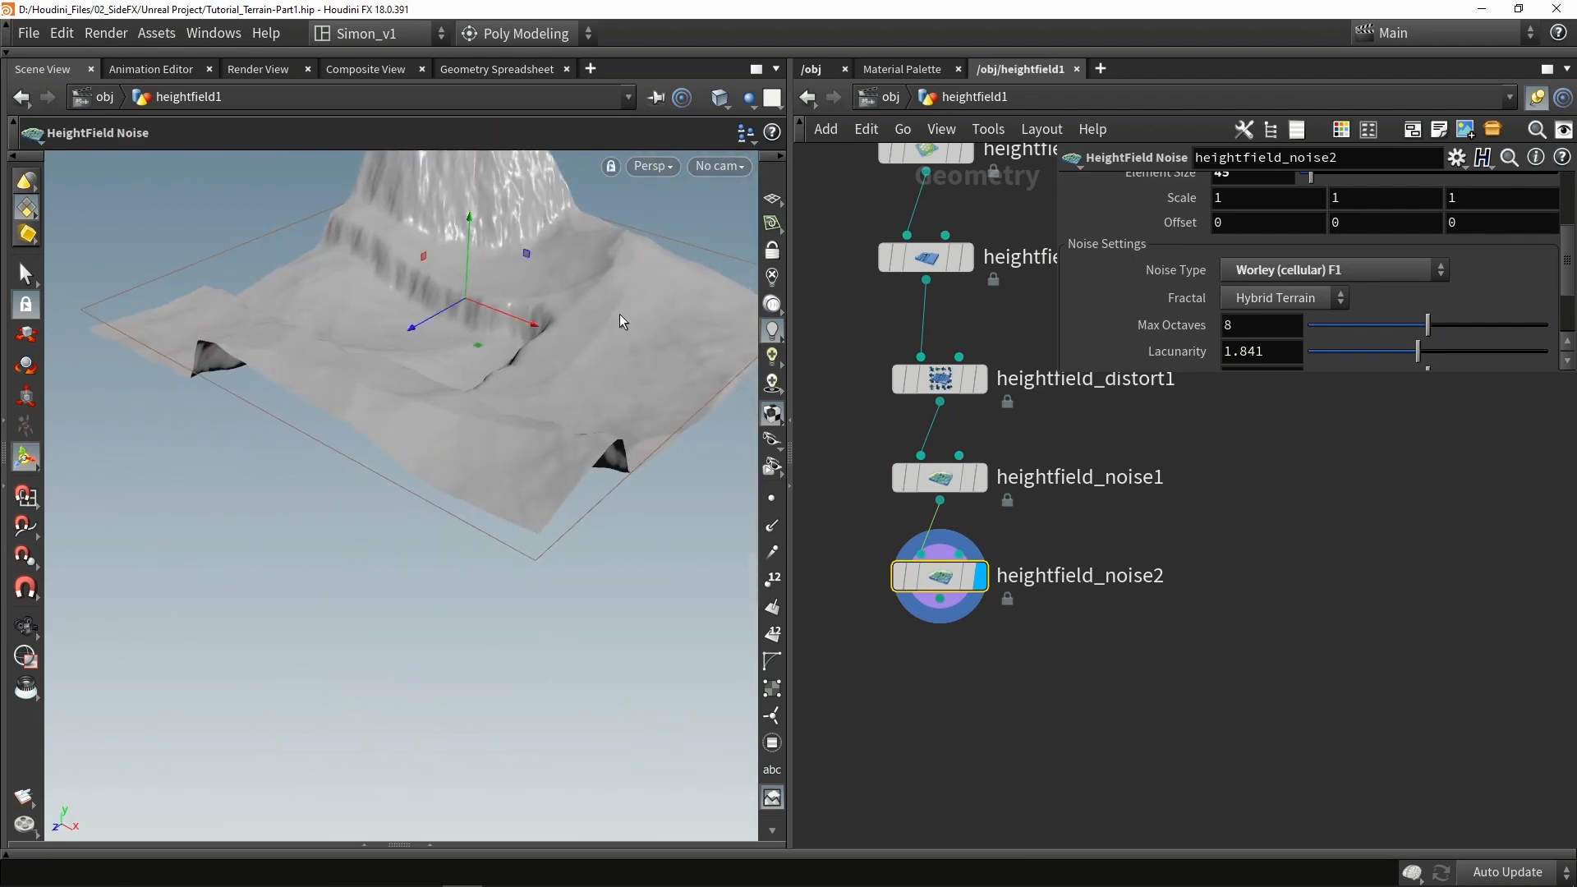
alt+drag(619, 314, 377, 437)
Step: Set the element size of heightfield_noise2 to 67 and its amplitude to 5
scroll(1313, 271, up, 3)
drag(1311, 316, 1308, 321)
drag(1308, 318, 1317, 318)
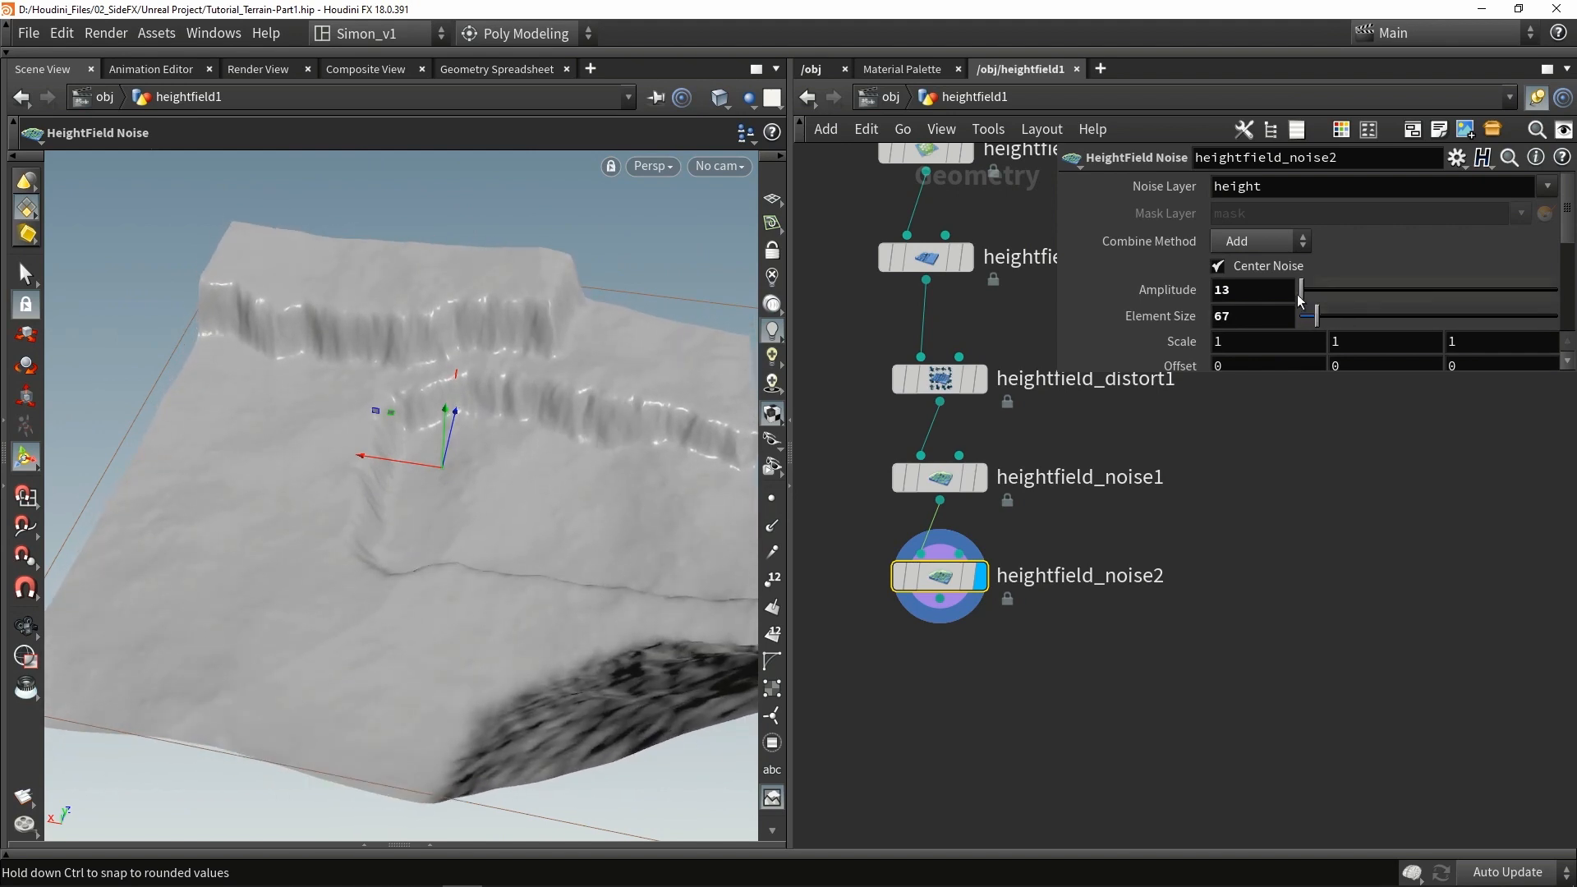
click(1272, 289)
key(BackSpace)
text(5)
key(Return)
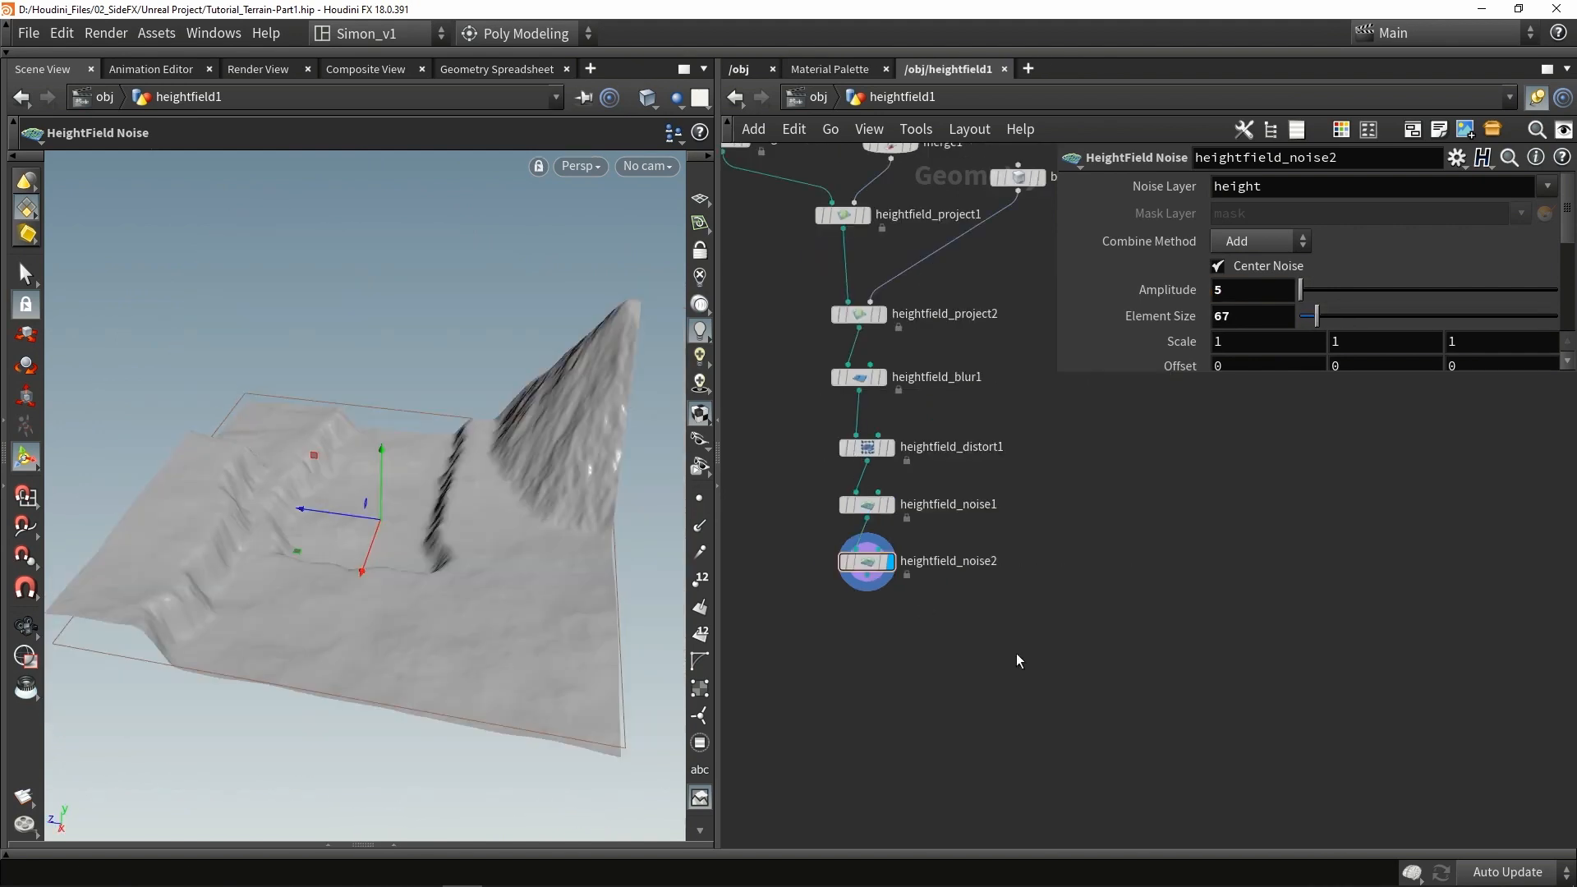
Step: Move the blur, distort and both noise nodes down together to free space below heightfield_project2
drag(1017, 652, 854, 401)
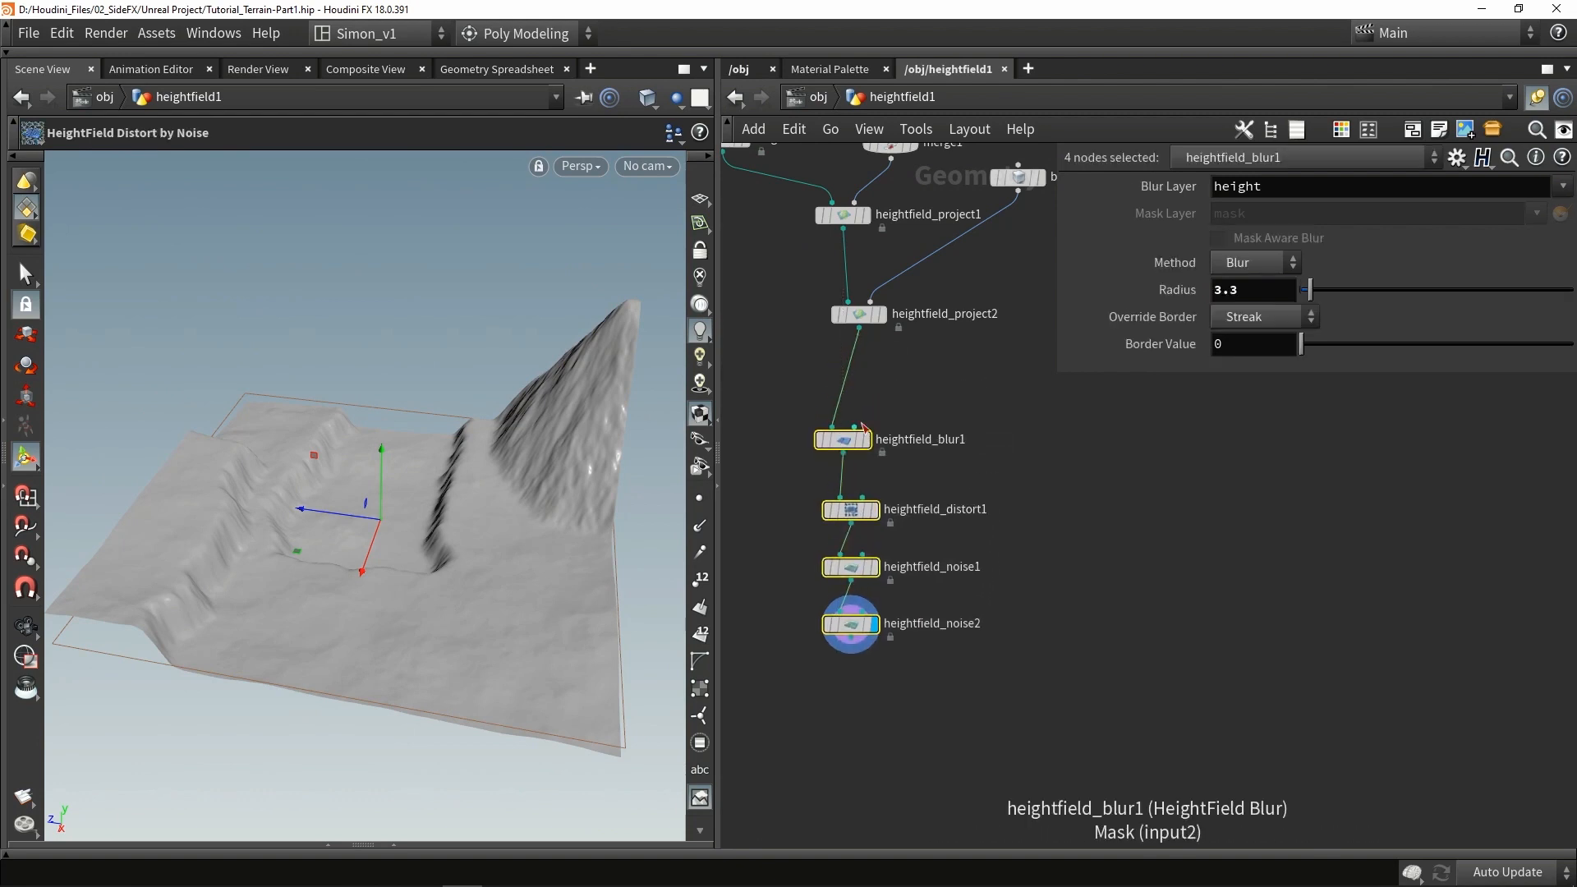
click(855, 393)
scroll(881, 376, up, 3)
middle_drag(868, 382, 887, 463)
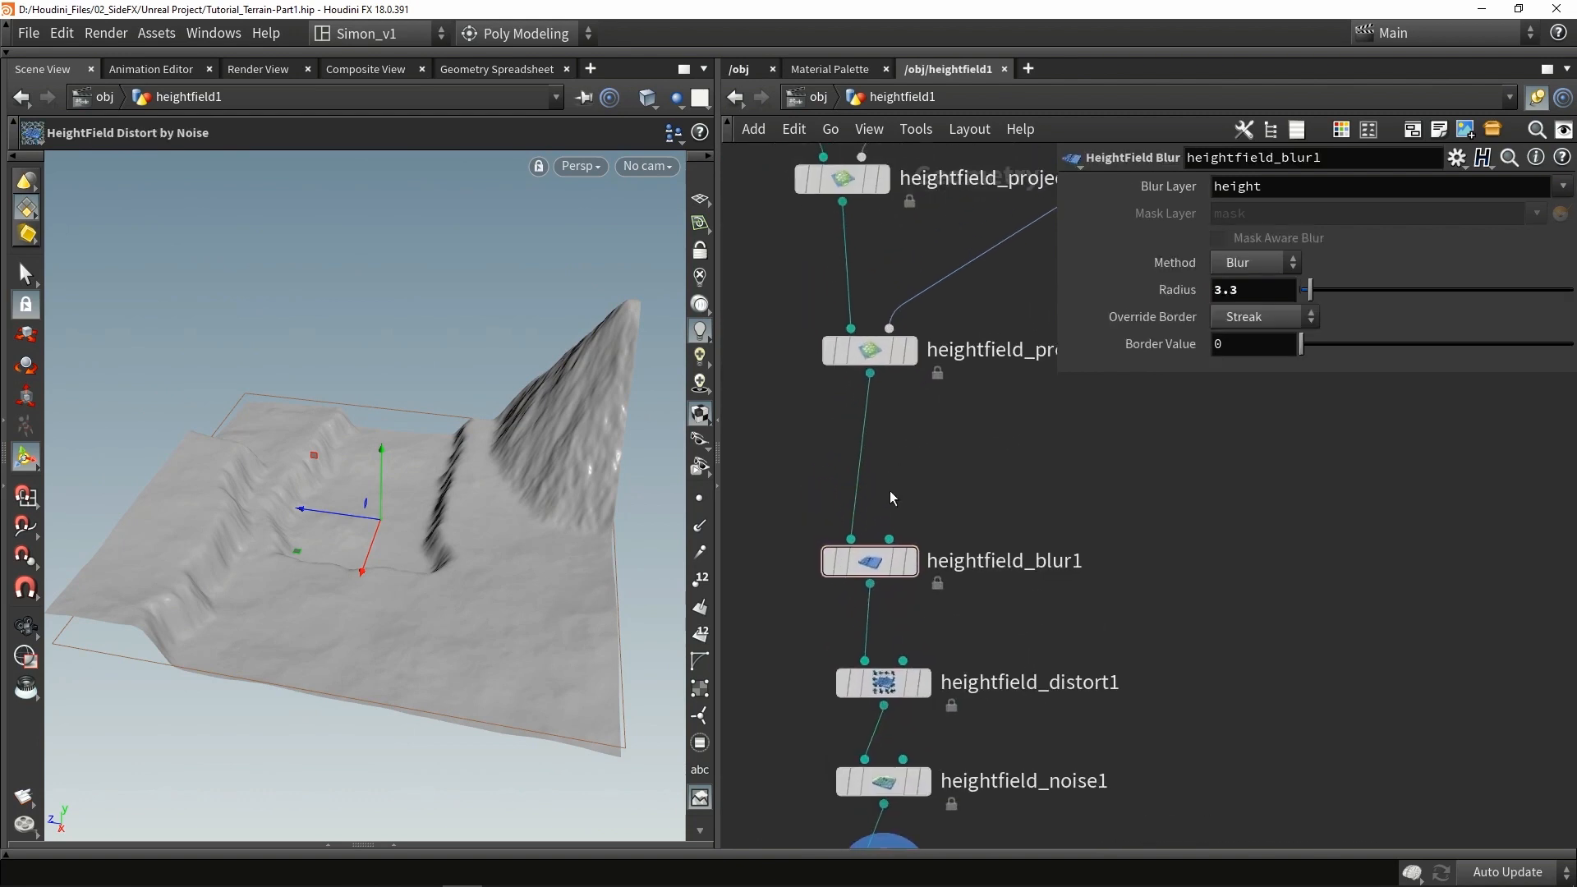
Step: Duplicate heightfield_blur1 as a separate branch below heightfield_project2, display the copy and set its method to Expand
click(873, 565)
alt+drag(874, 564, 936, 456)
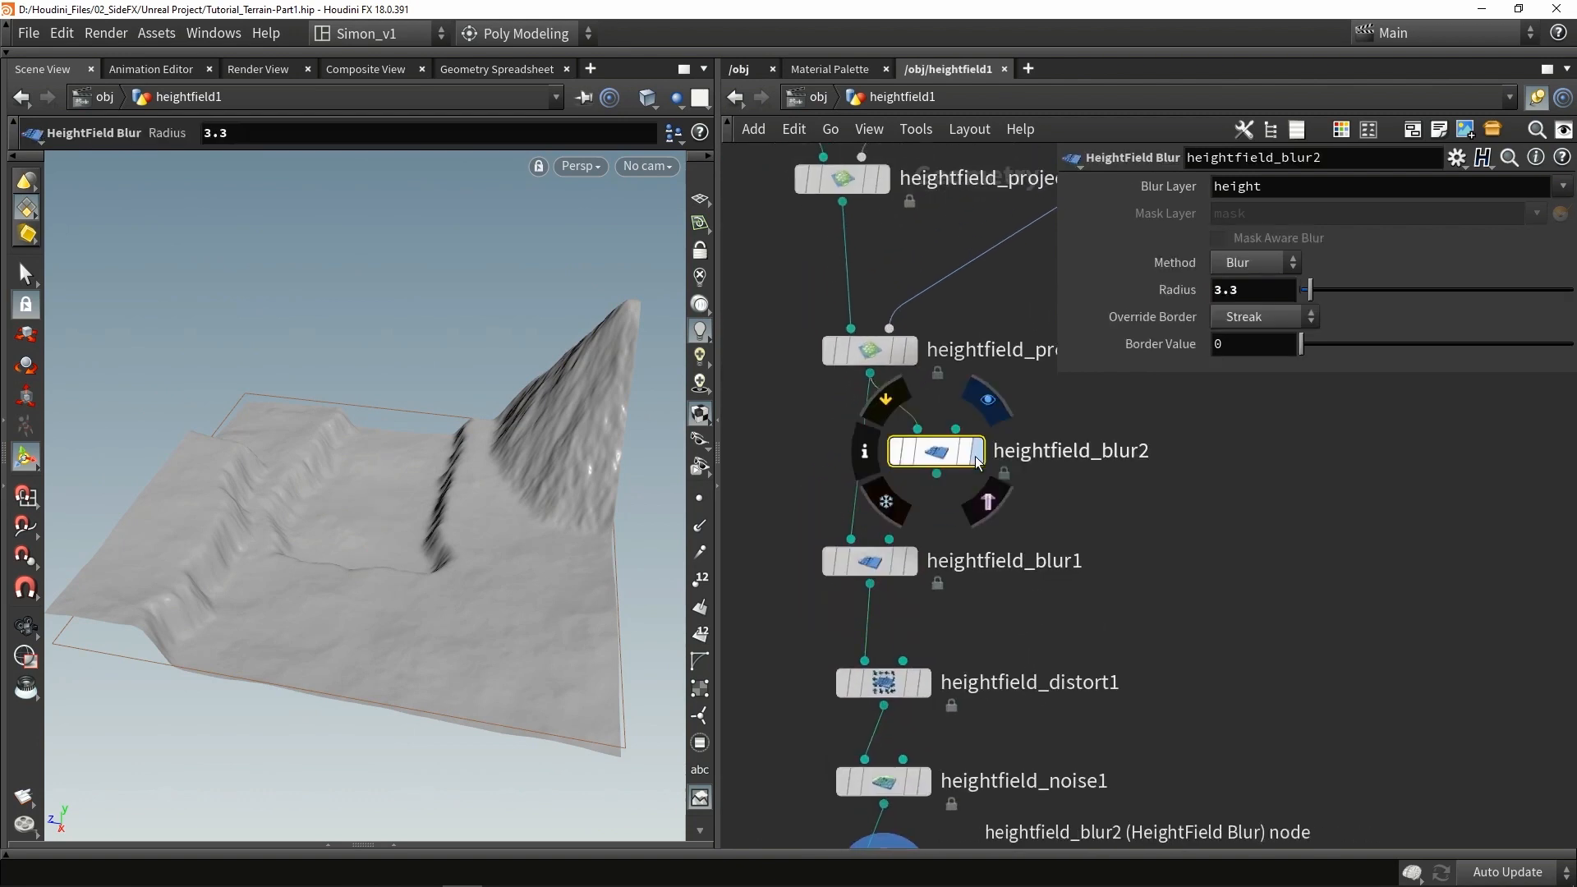
click(976, 451)
click(1254, 264)
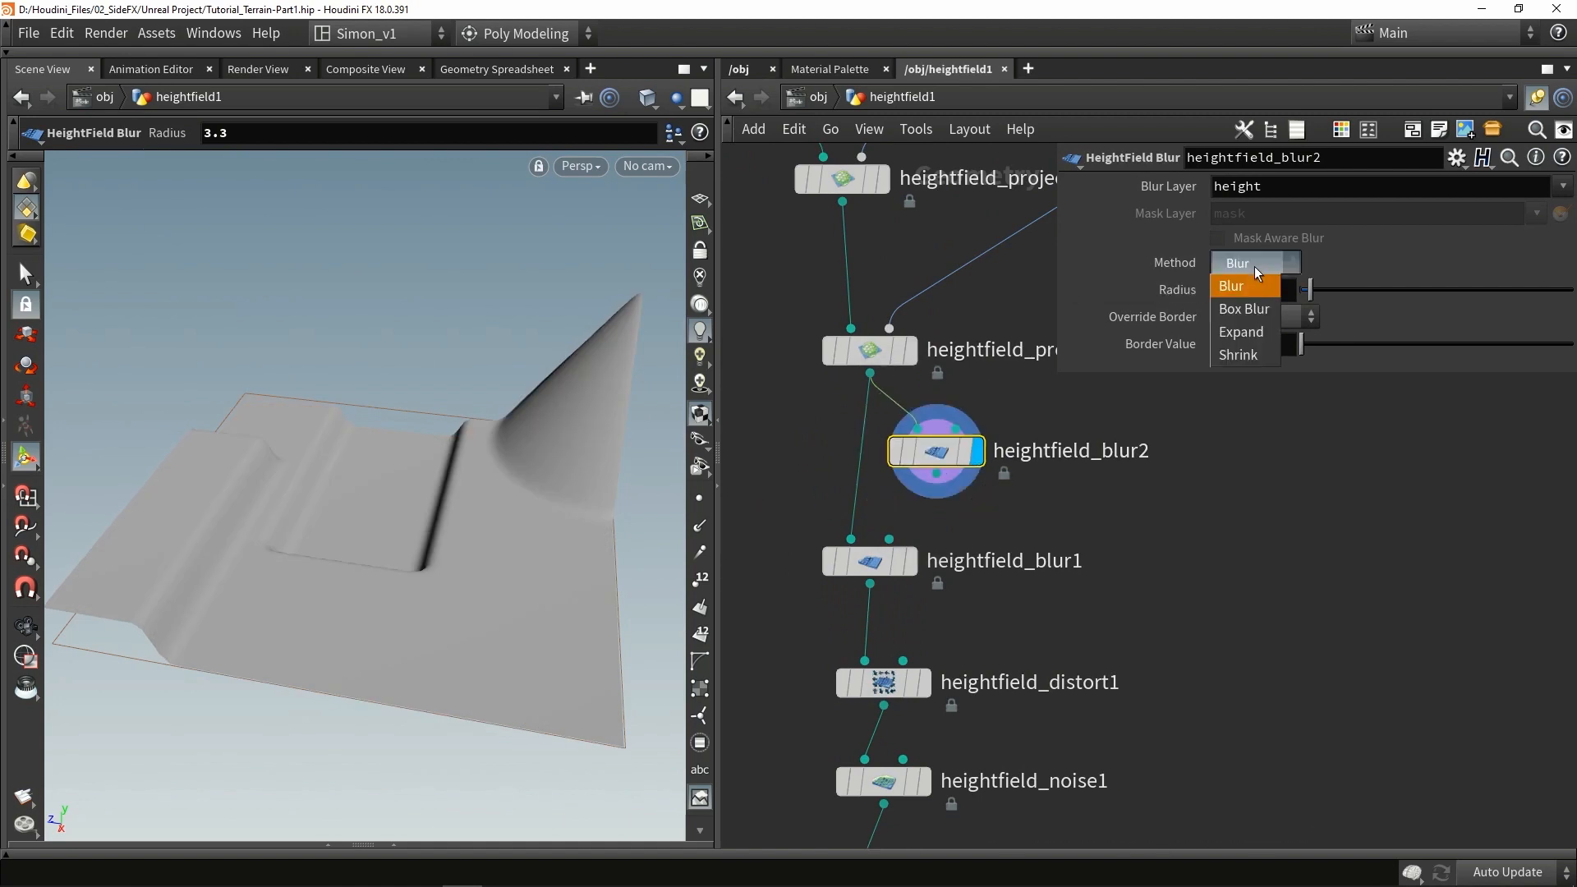
click(1245, 340)
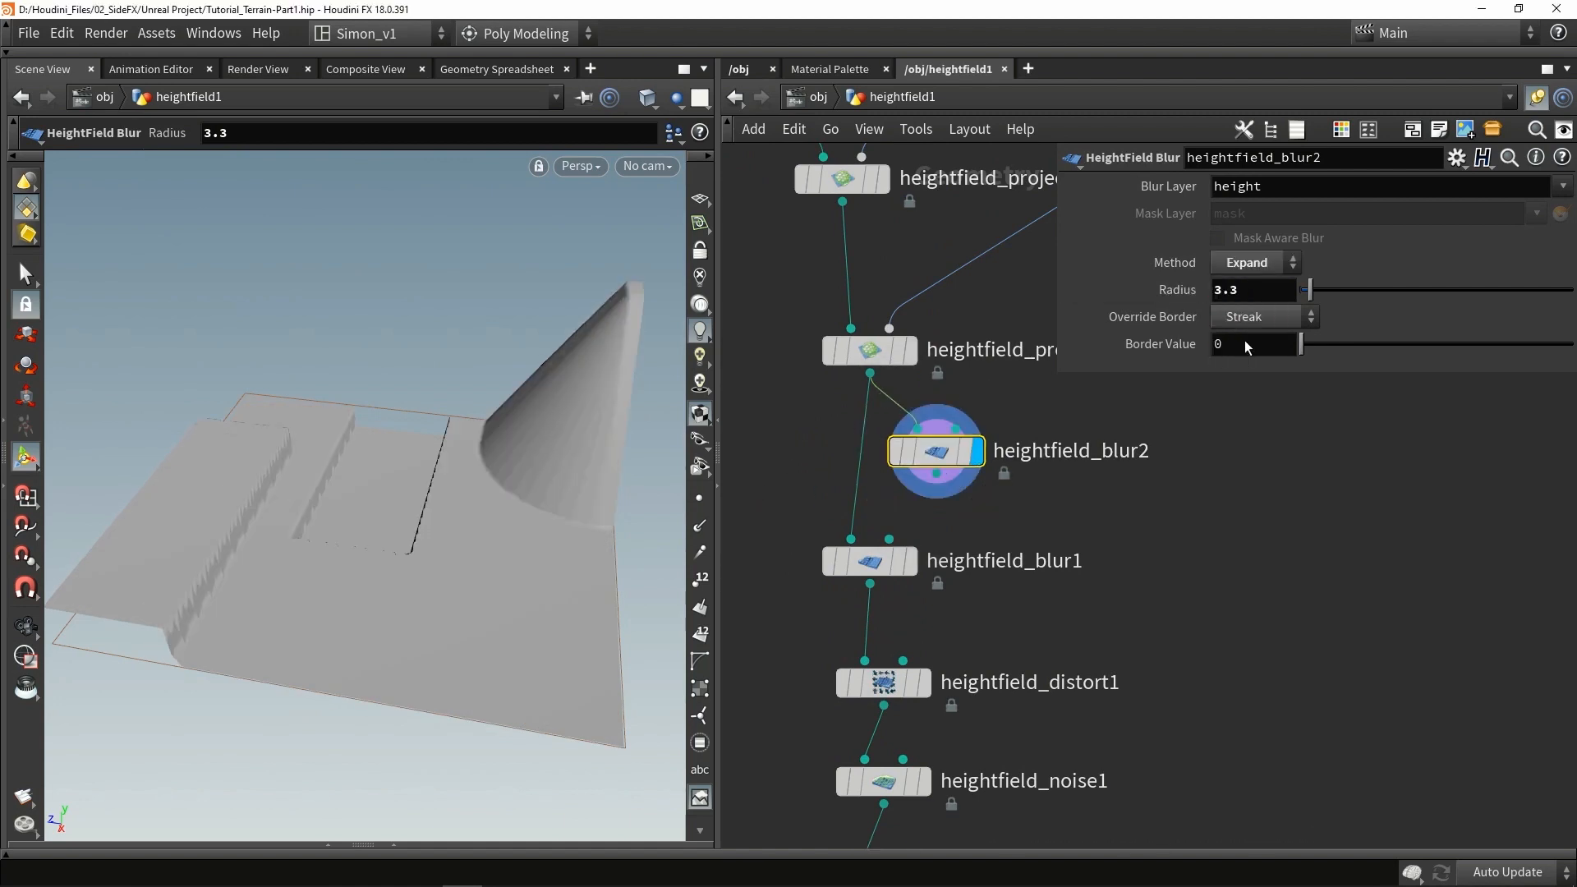
Step: Try expand radii of 13.6 and 7.3 on heightfield_blur2 and inspect the widened shapes
drag(1310, 290, 1337, 287)
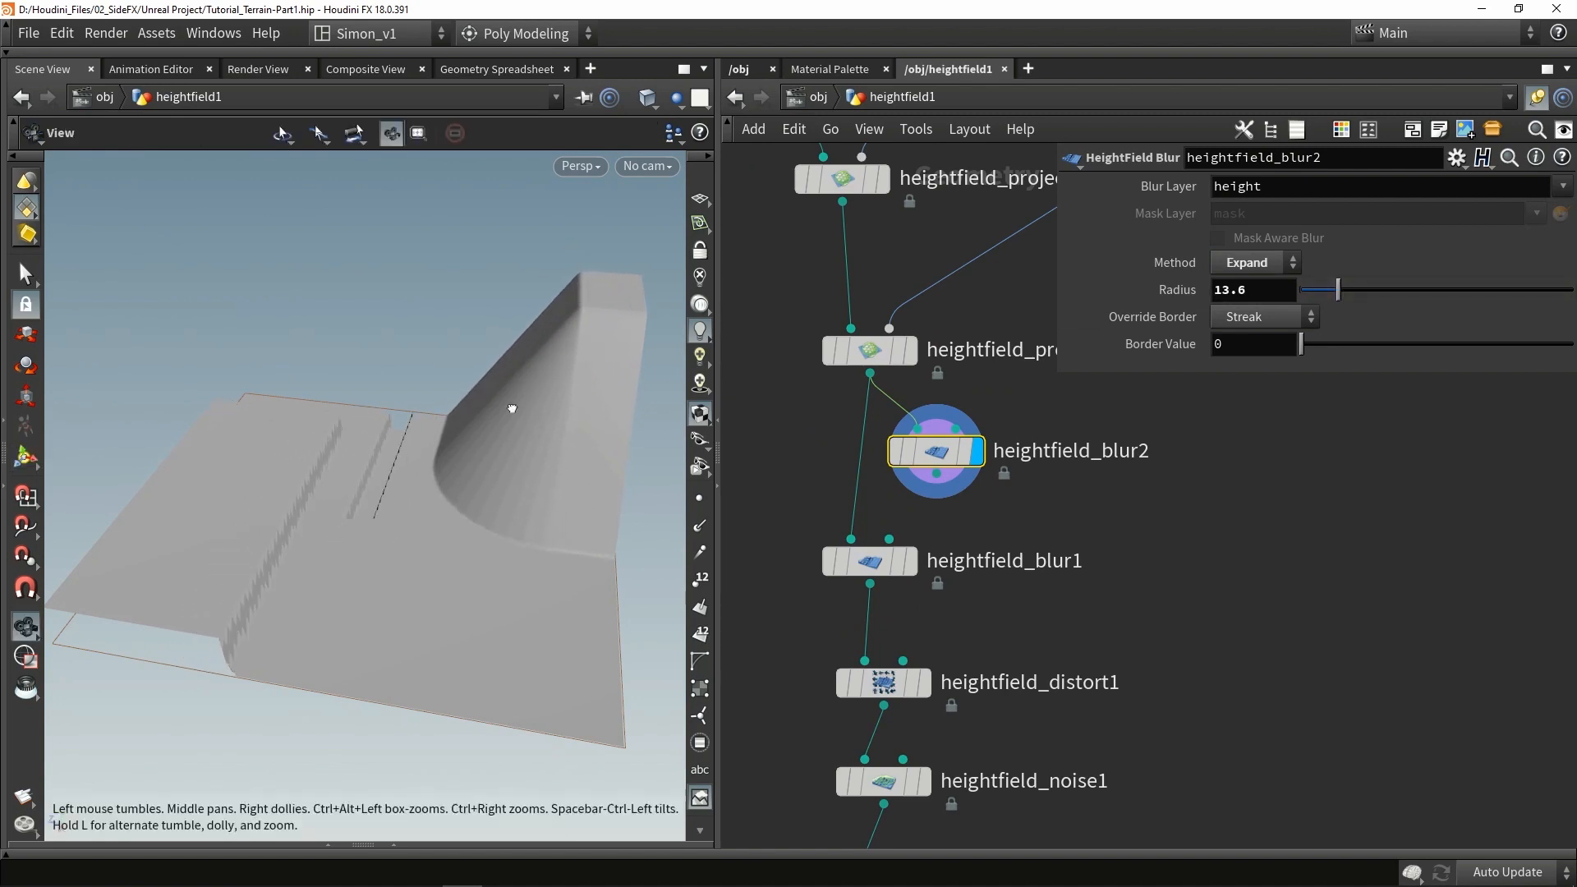
drag(510, 404, 362, 451)
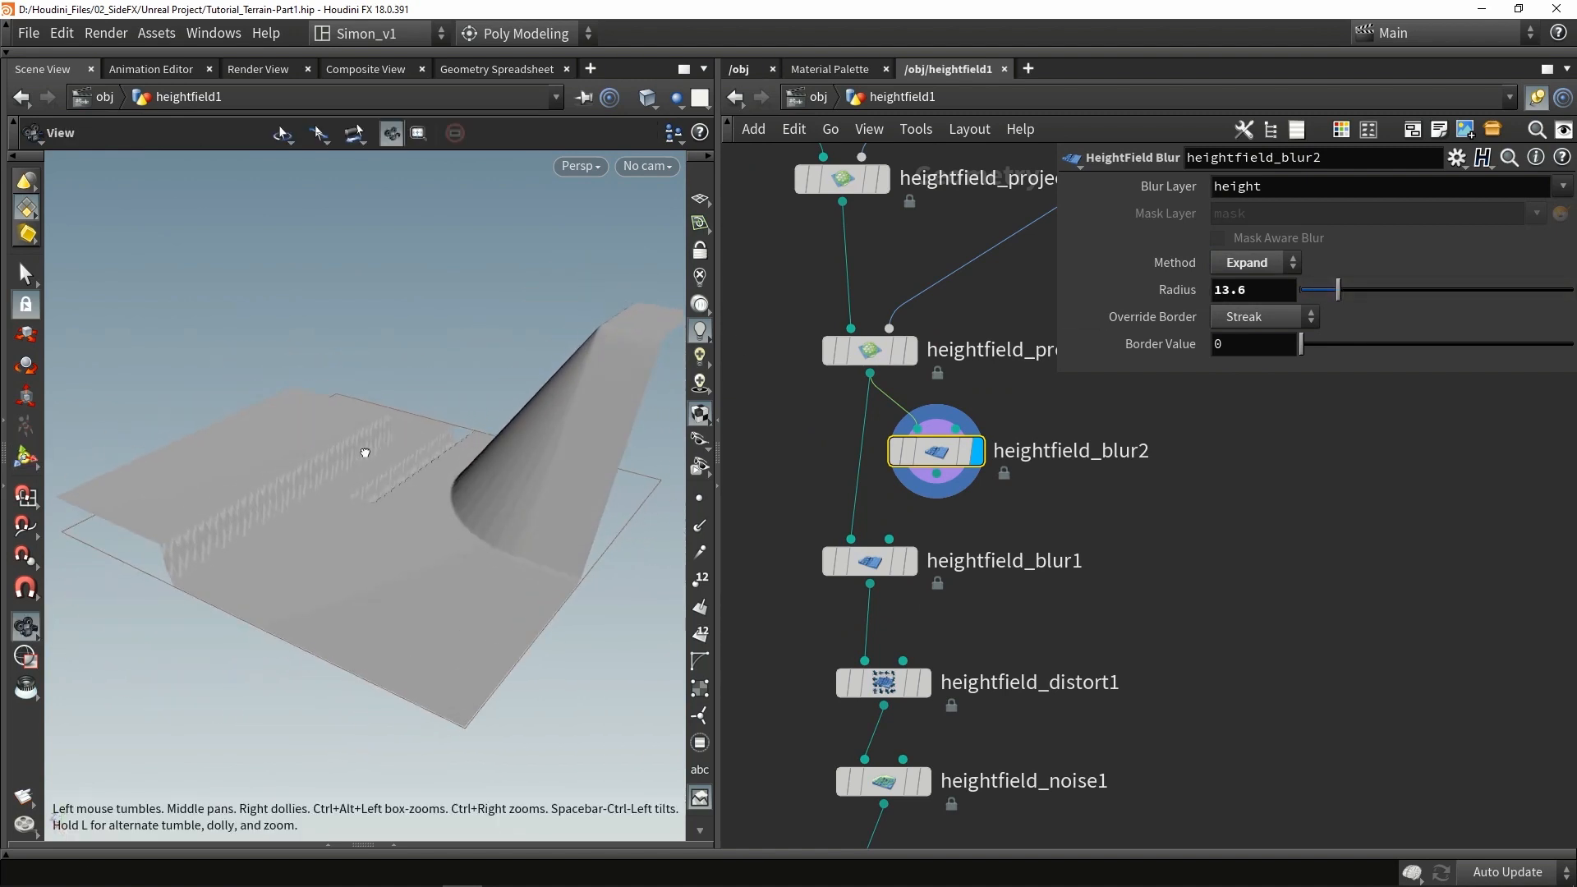
mouse_move(1336, 289)
mouse_down()
mouse_move(1304, 293)
mouse_move(1320, 294)
mouse_up()
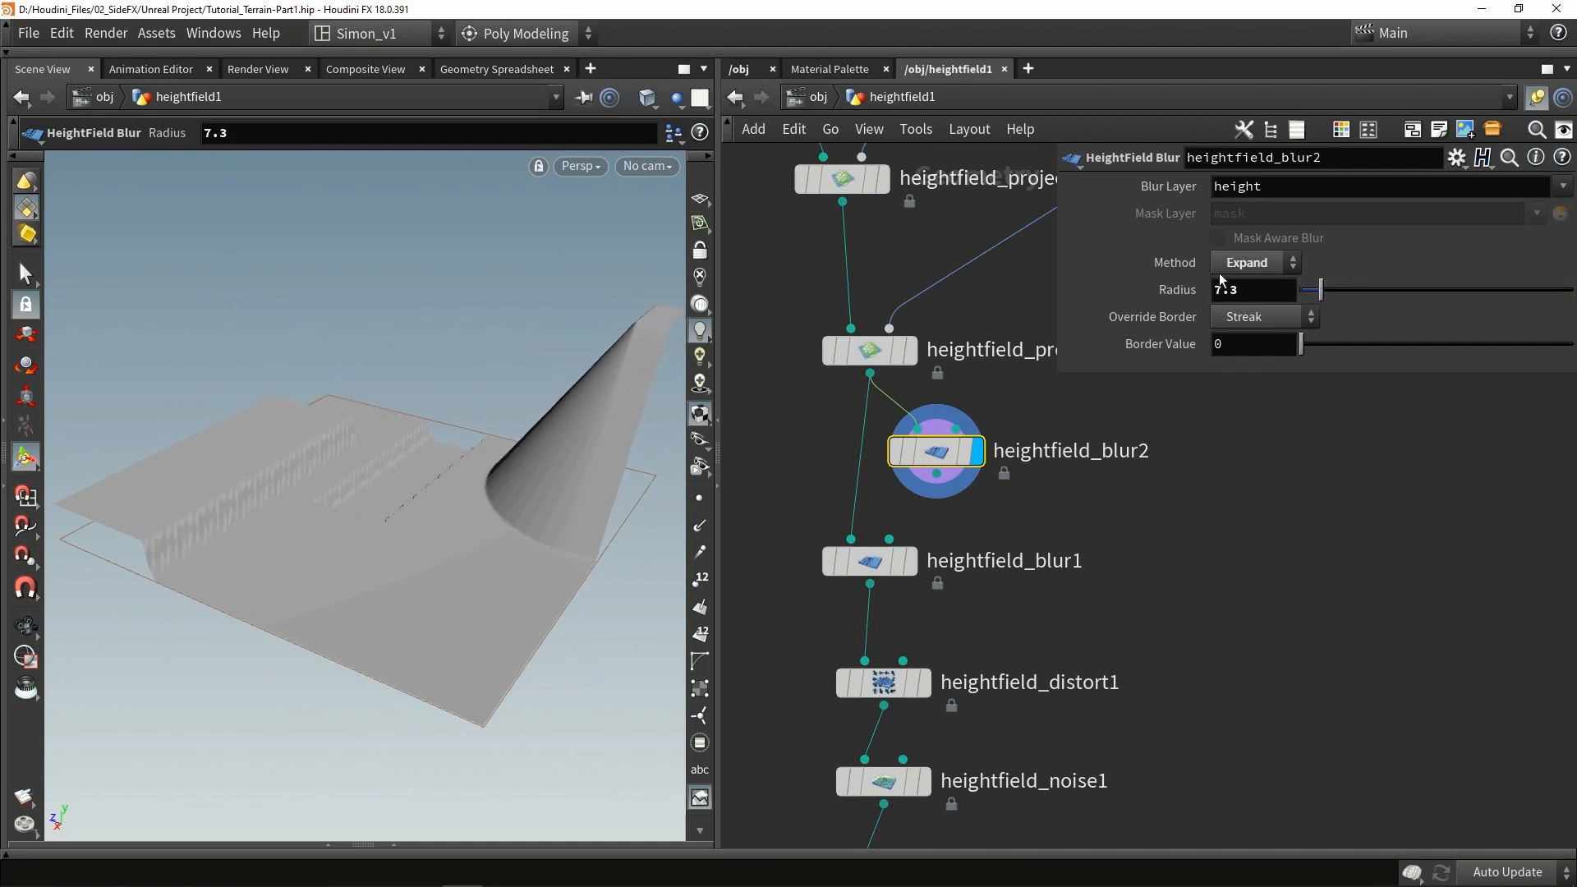
Step: Link the radius of heightfield_blur2 to half of heightfield_blur1's radius with the relative reference ch("../heightfield_blur1/radius")/2
click(873, 564)
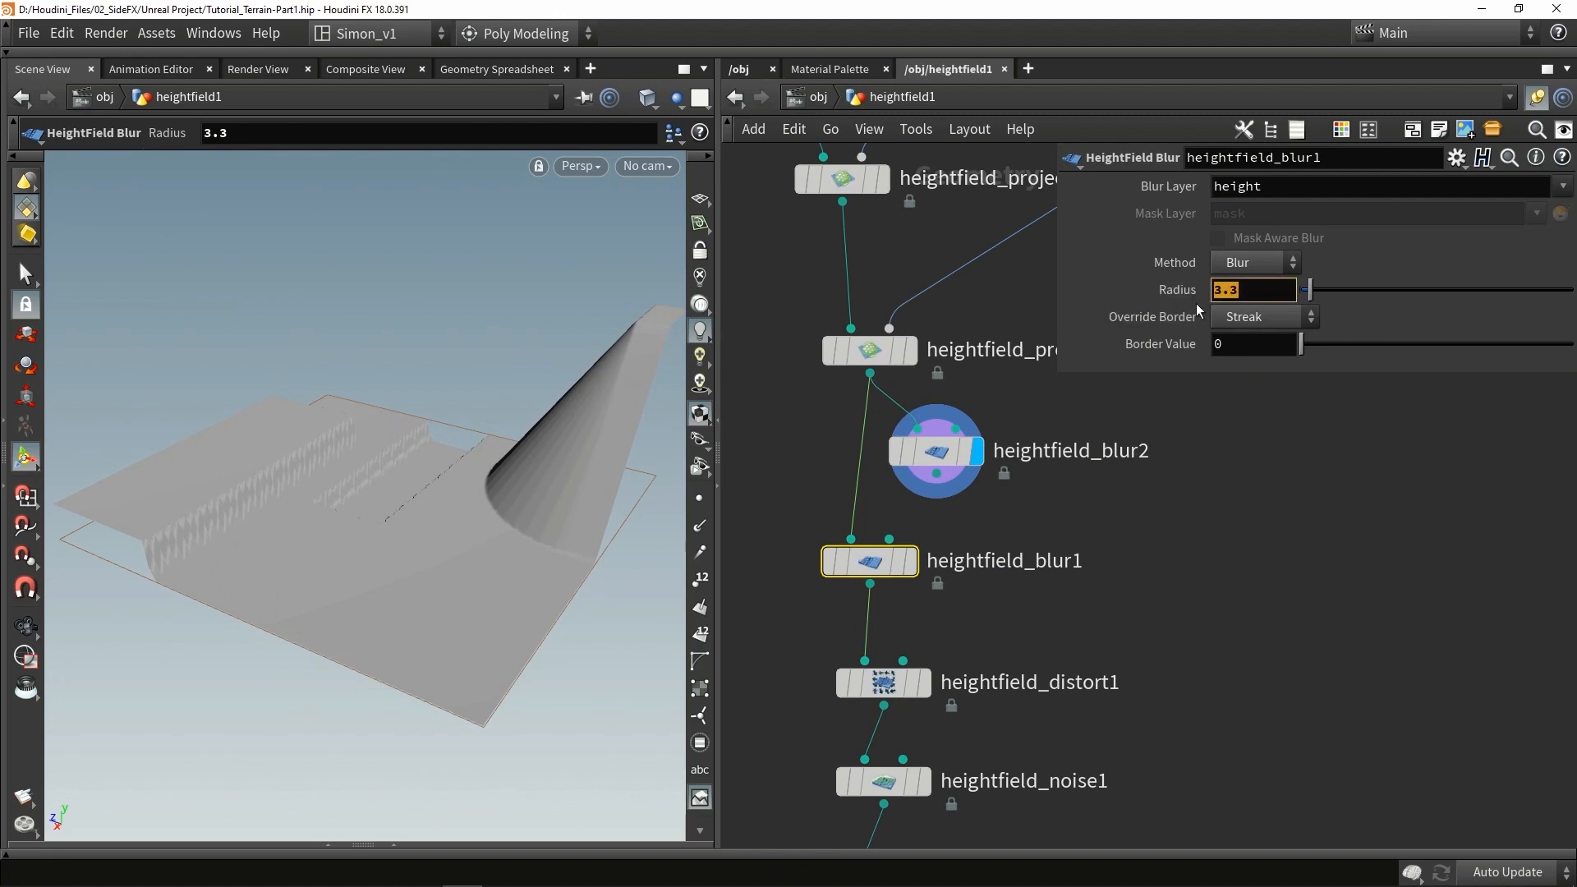
right_click(1260, 293)
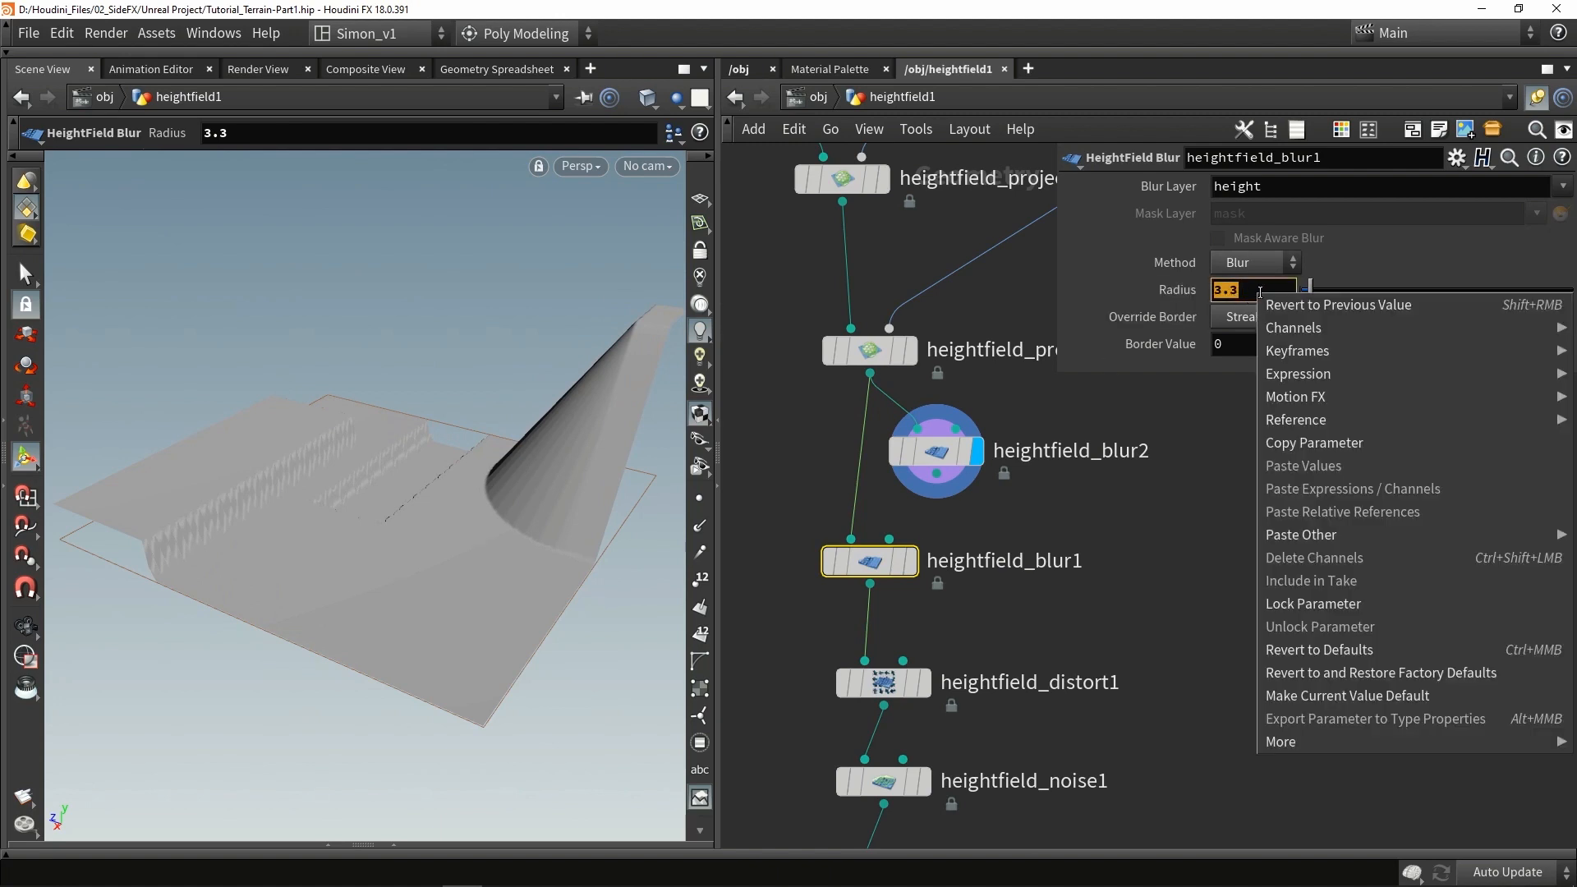
click(1277, 445)
click(937, 451)
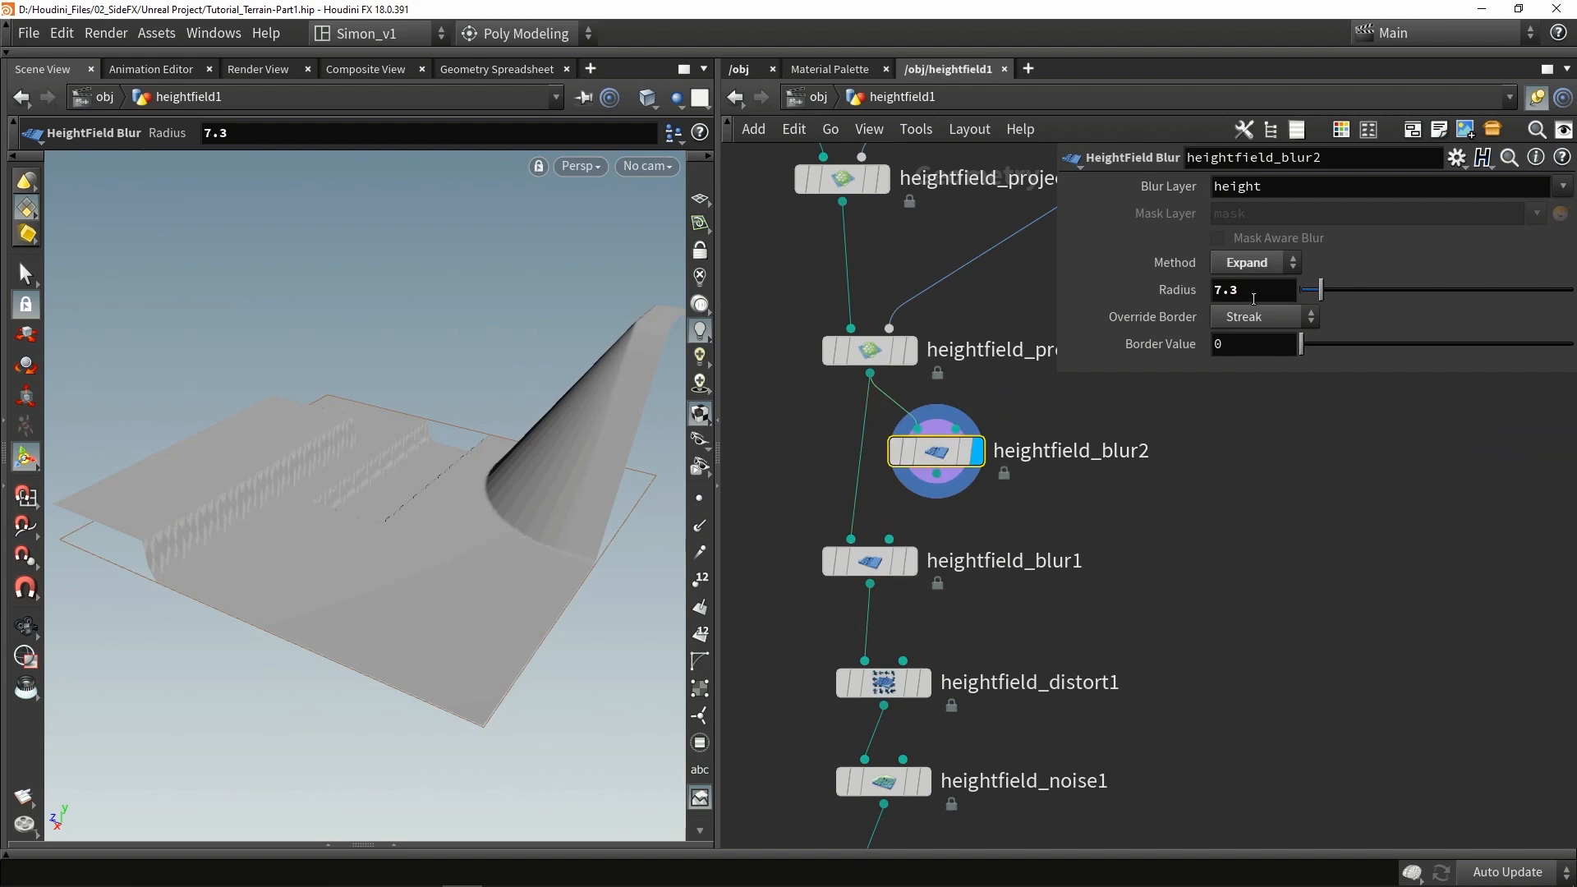
right_click(1220, 287)
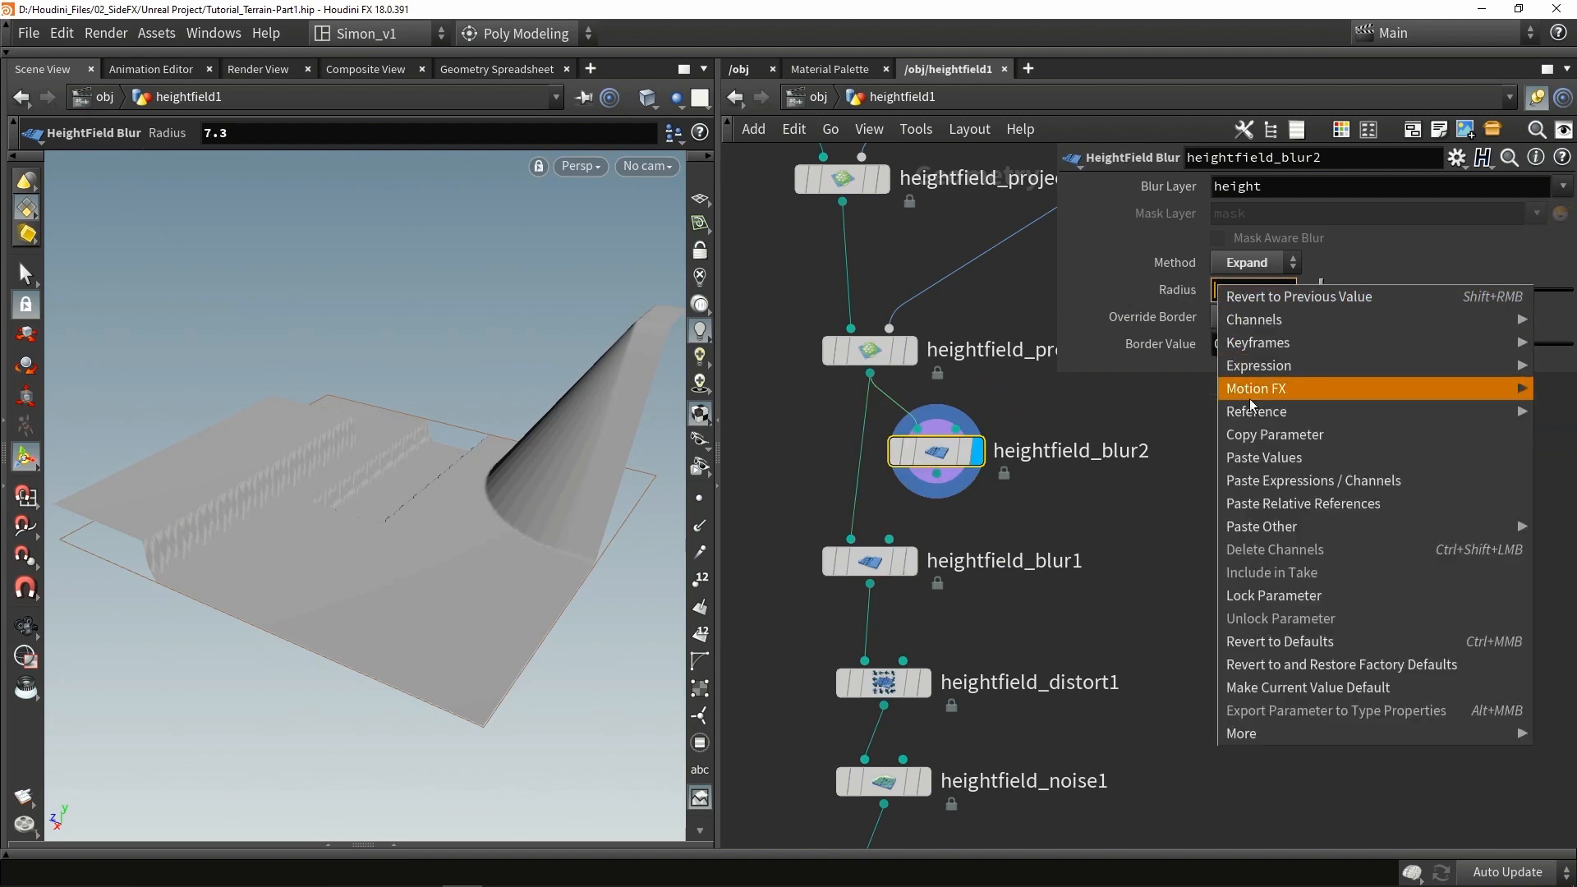
click(1253, 503)
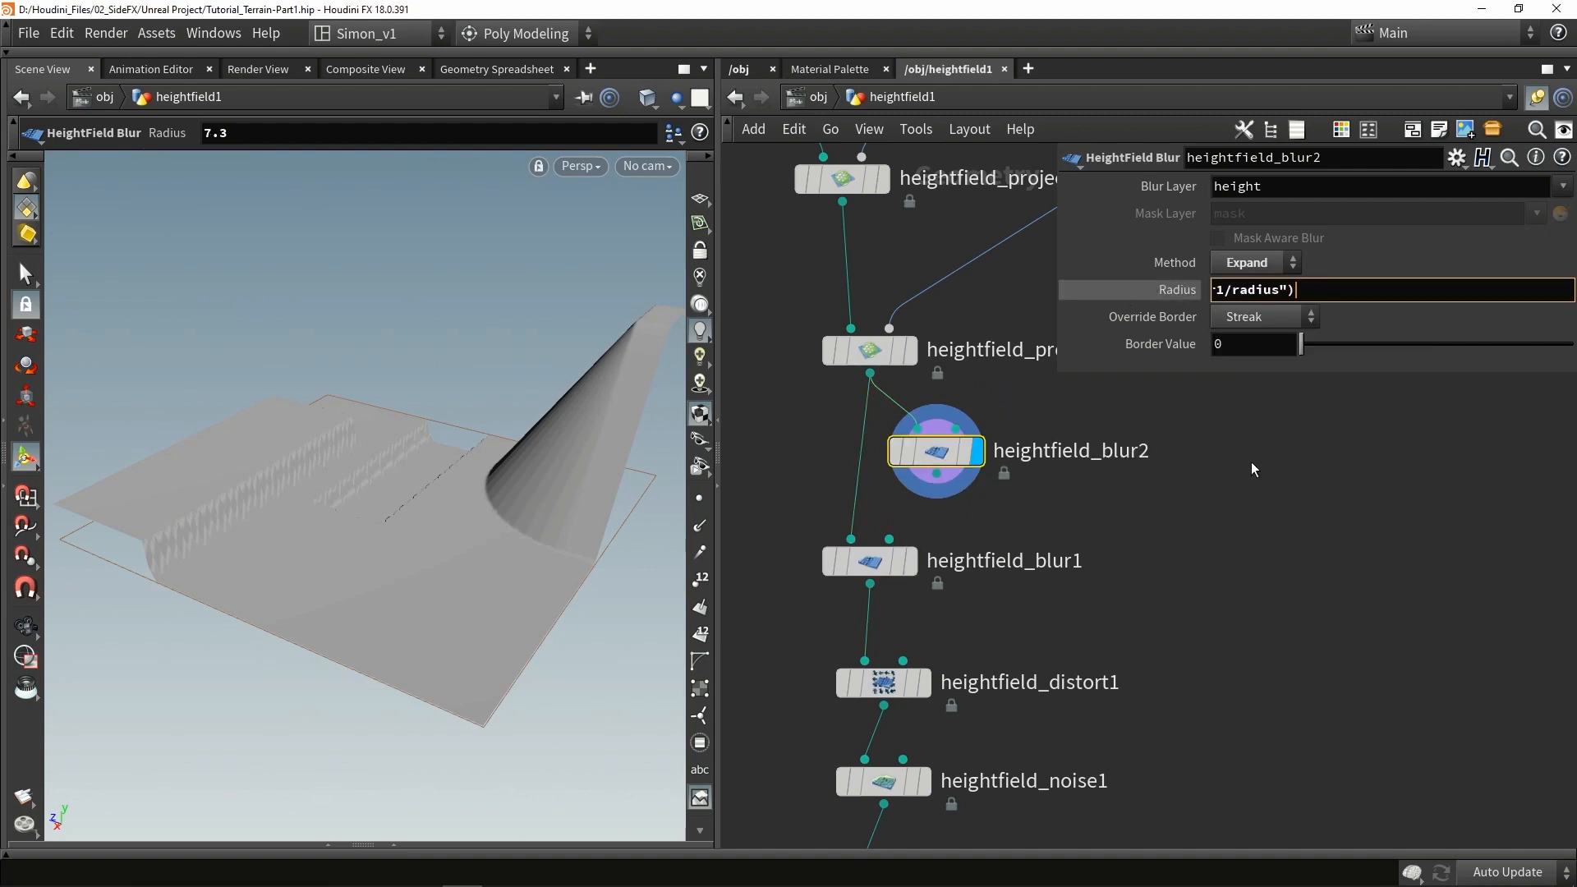
text(/2)
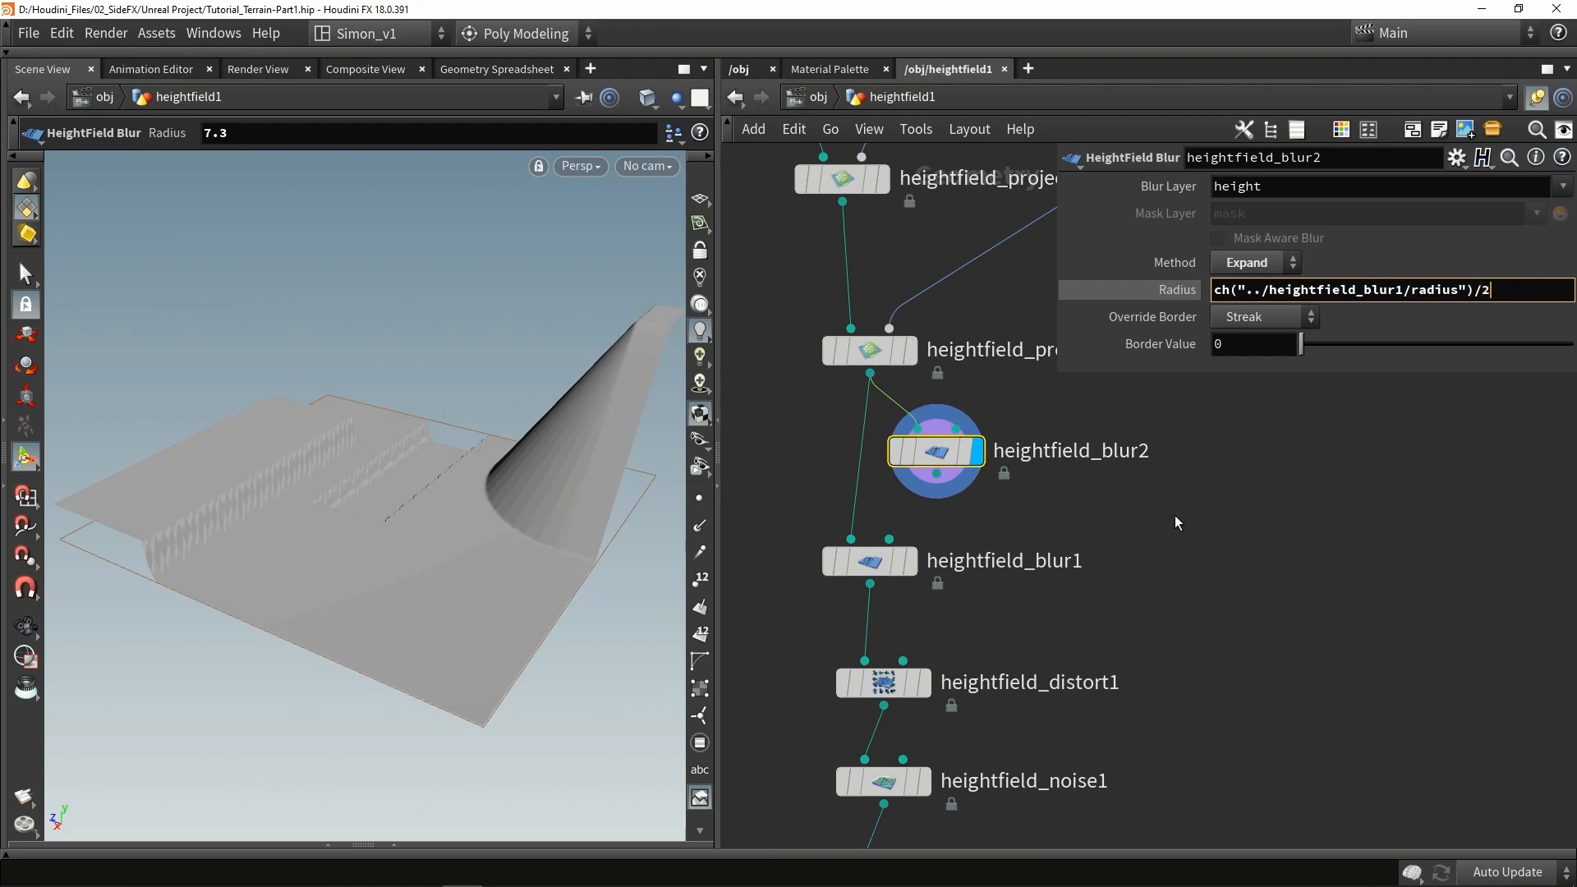
key(Return)
Step: Insert heightfield_blur2 between heightfield_project2 and heightfield_blur1, and display heightfield_blur1
drag(942, 457, 875, 473)
click(913, 564)
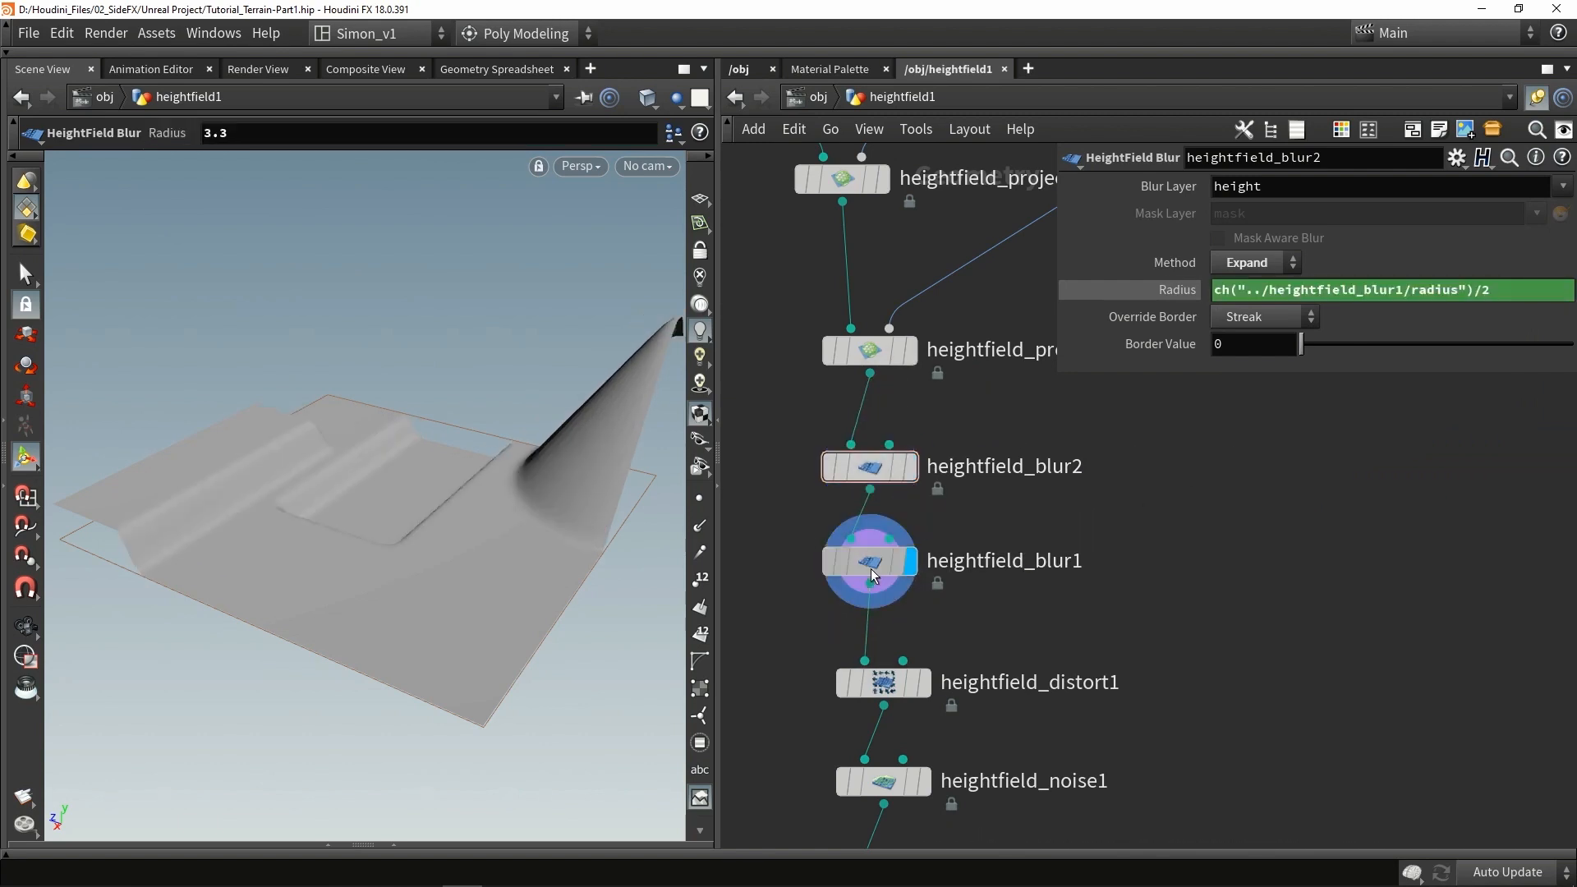
click(870, 567)
Step: Set the radius of heightfield_blur1 to 9.7 and toggle the bypass of heightfield_blur2 to compare the terrain shapes
alt+drag(370, 472, 415, 506)
mouse_move(1311, 290)
mouse_down()
mouse_move(1355, 294)
mouse_move(1298, 297)
mouse_move(1341, 296)
mouse_move(1312, 303)
mouse_up()
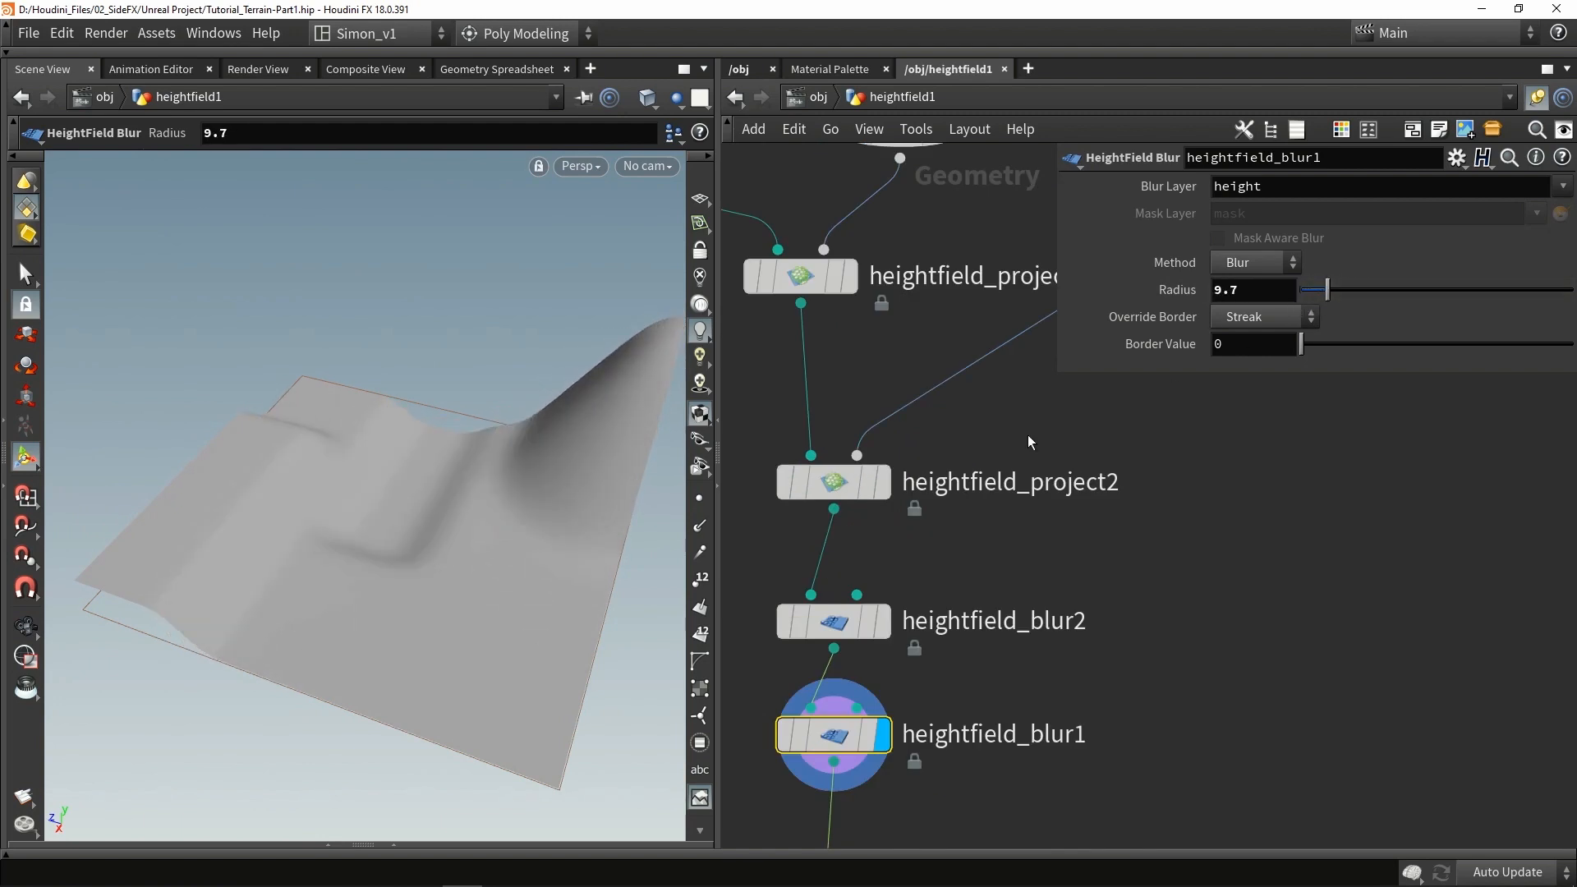
click(785, 624)
click(784, 624)
click(784, 624)
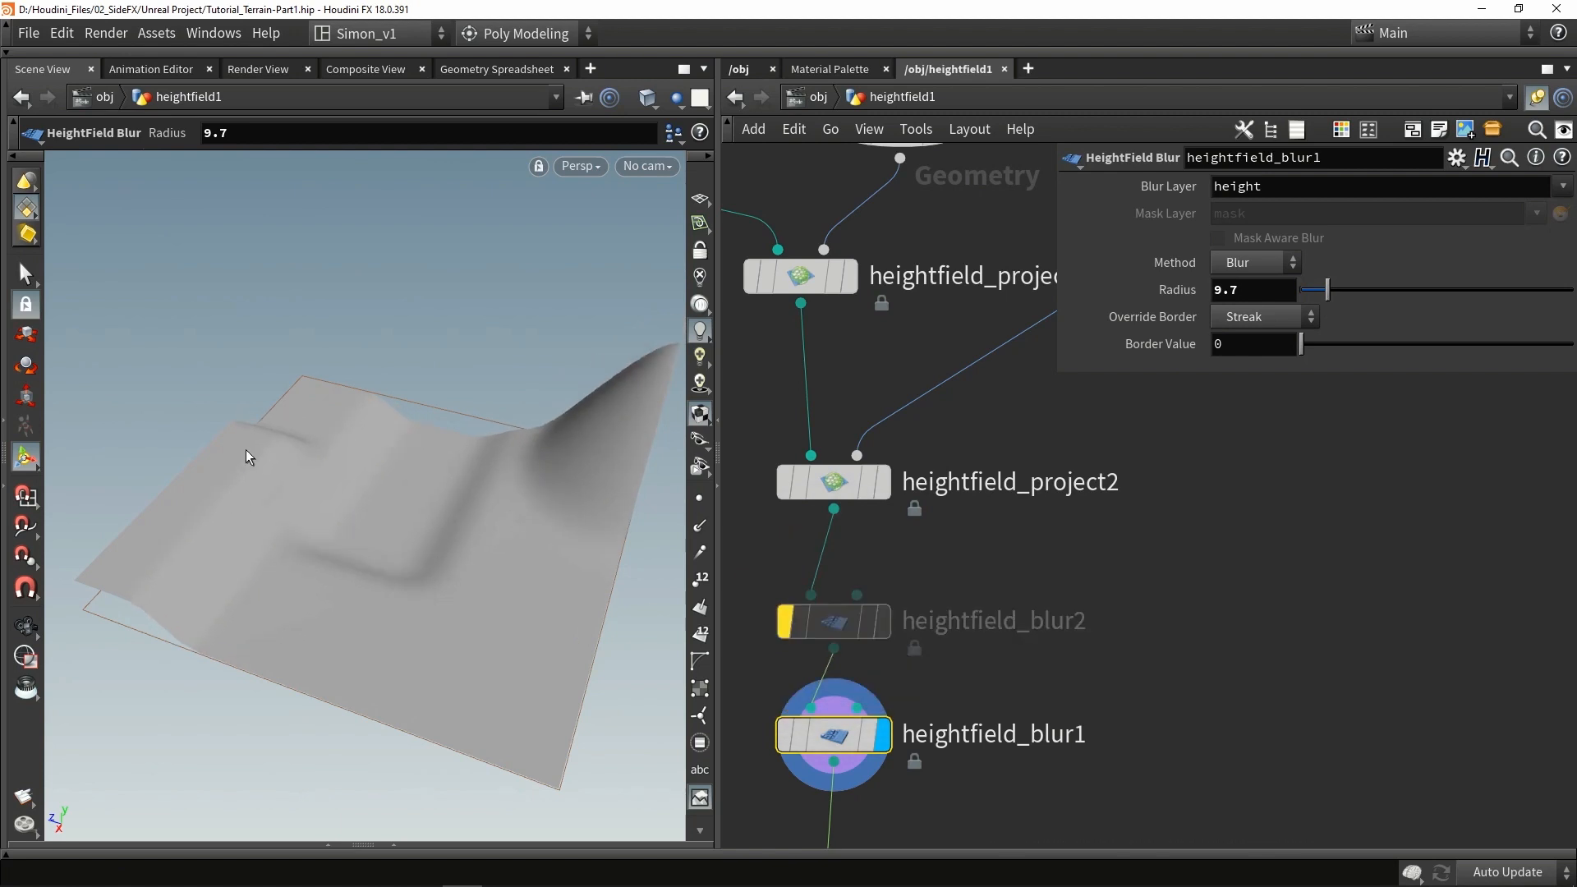
click(781, 617)
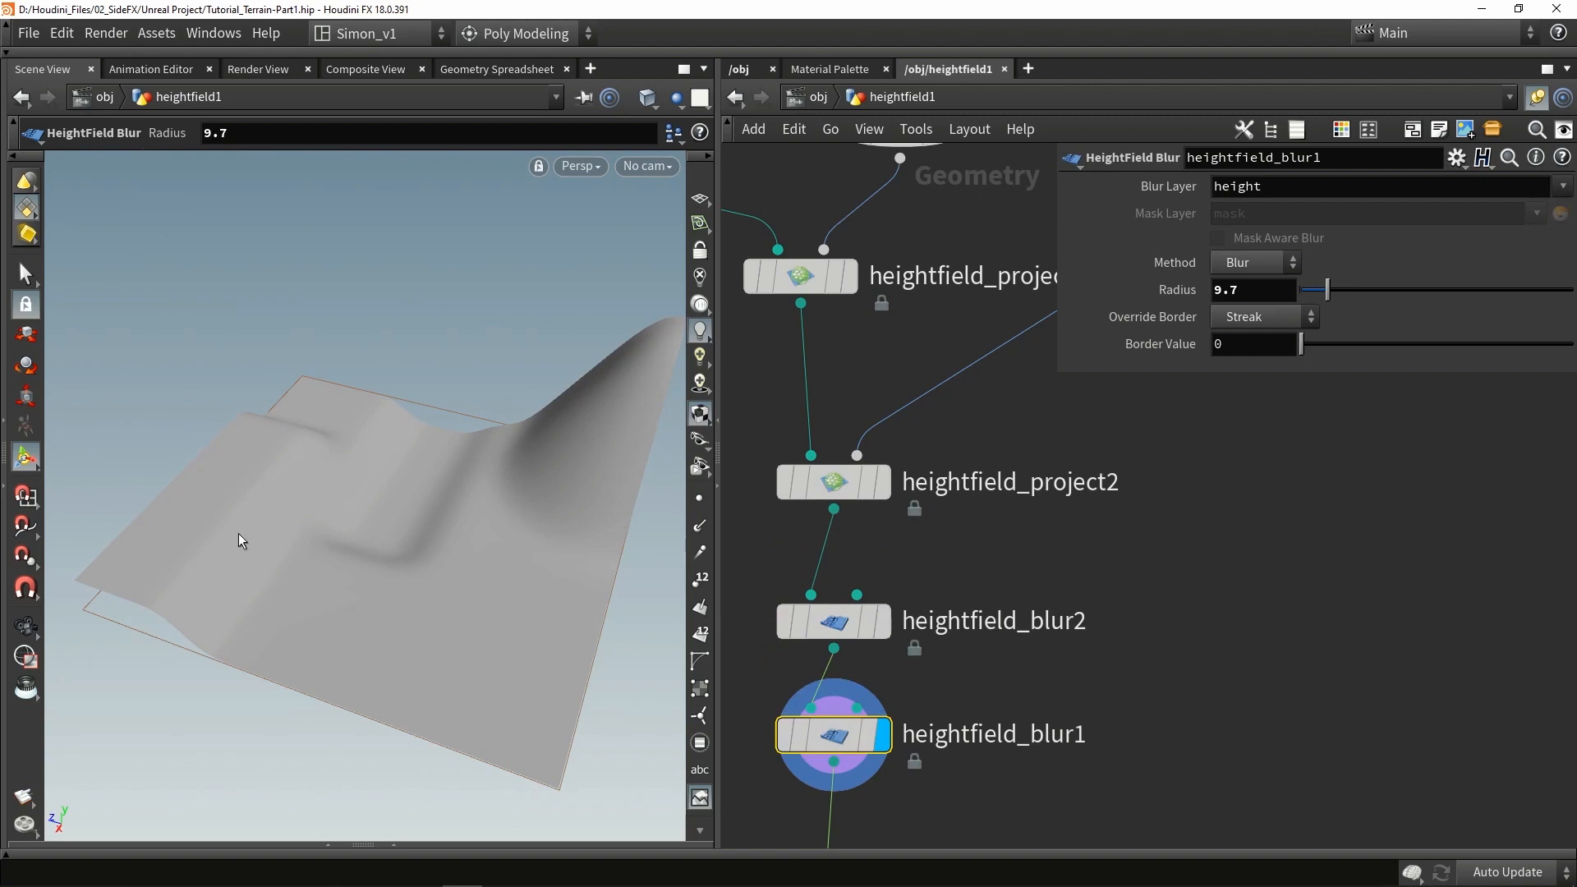
Step: Show merge1 as a template over the blurred terrain and view the outline of box1 against its slope
alt+drag(353, 489, 289, 541)
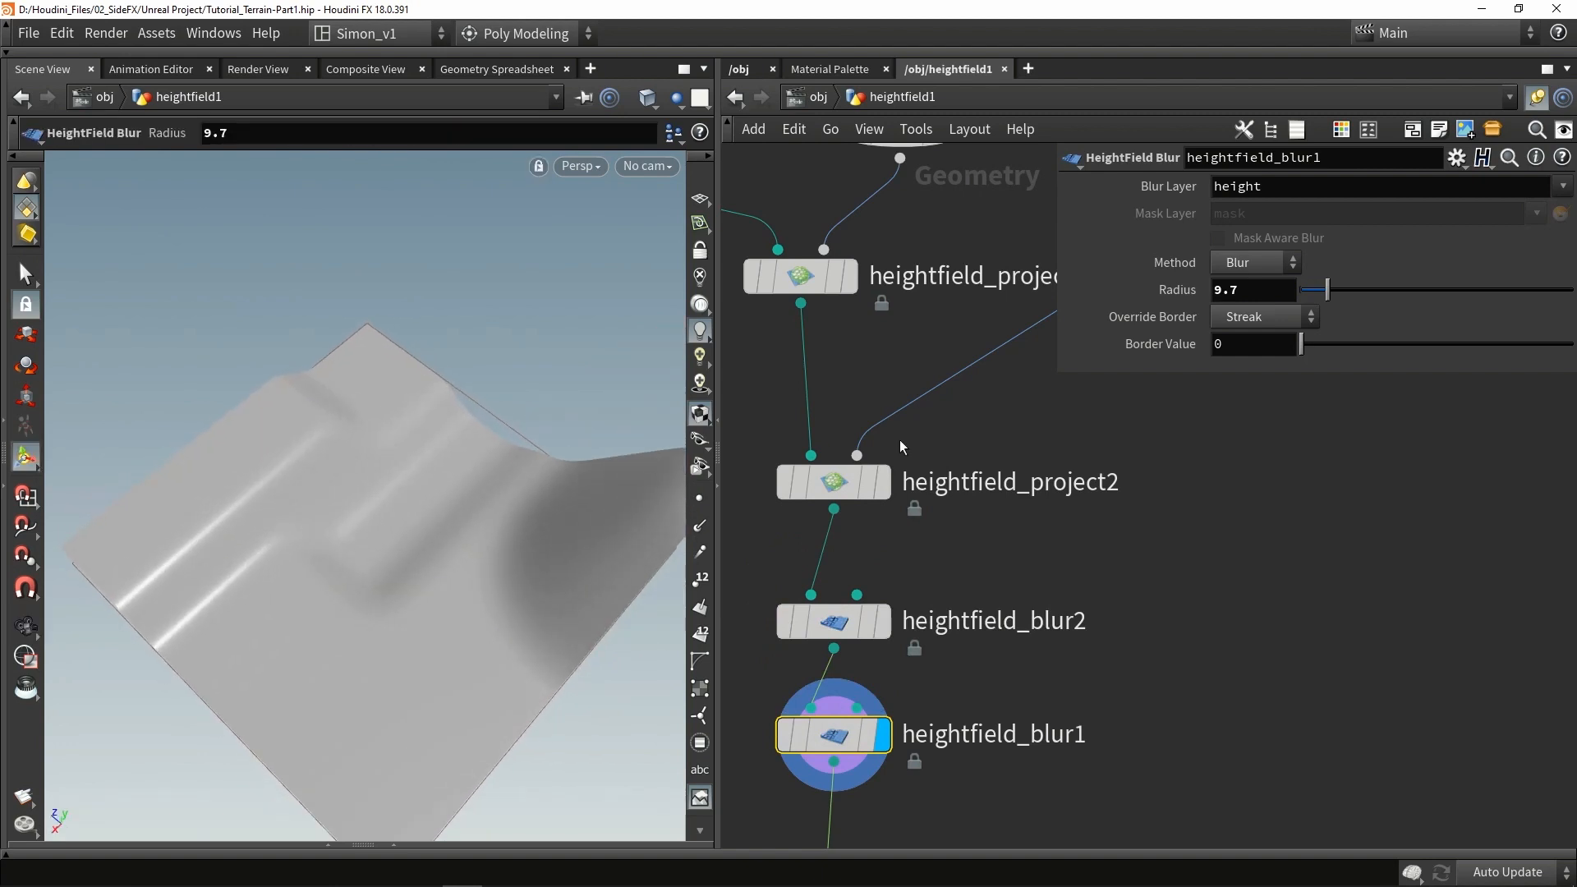
middle_drag(936, 214, 894, 451)
click(890, 372)
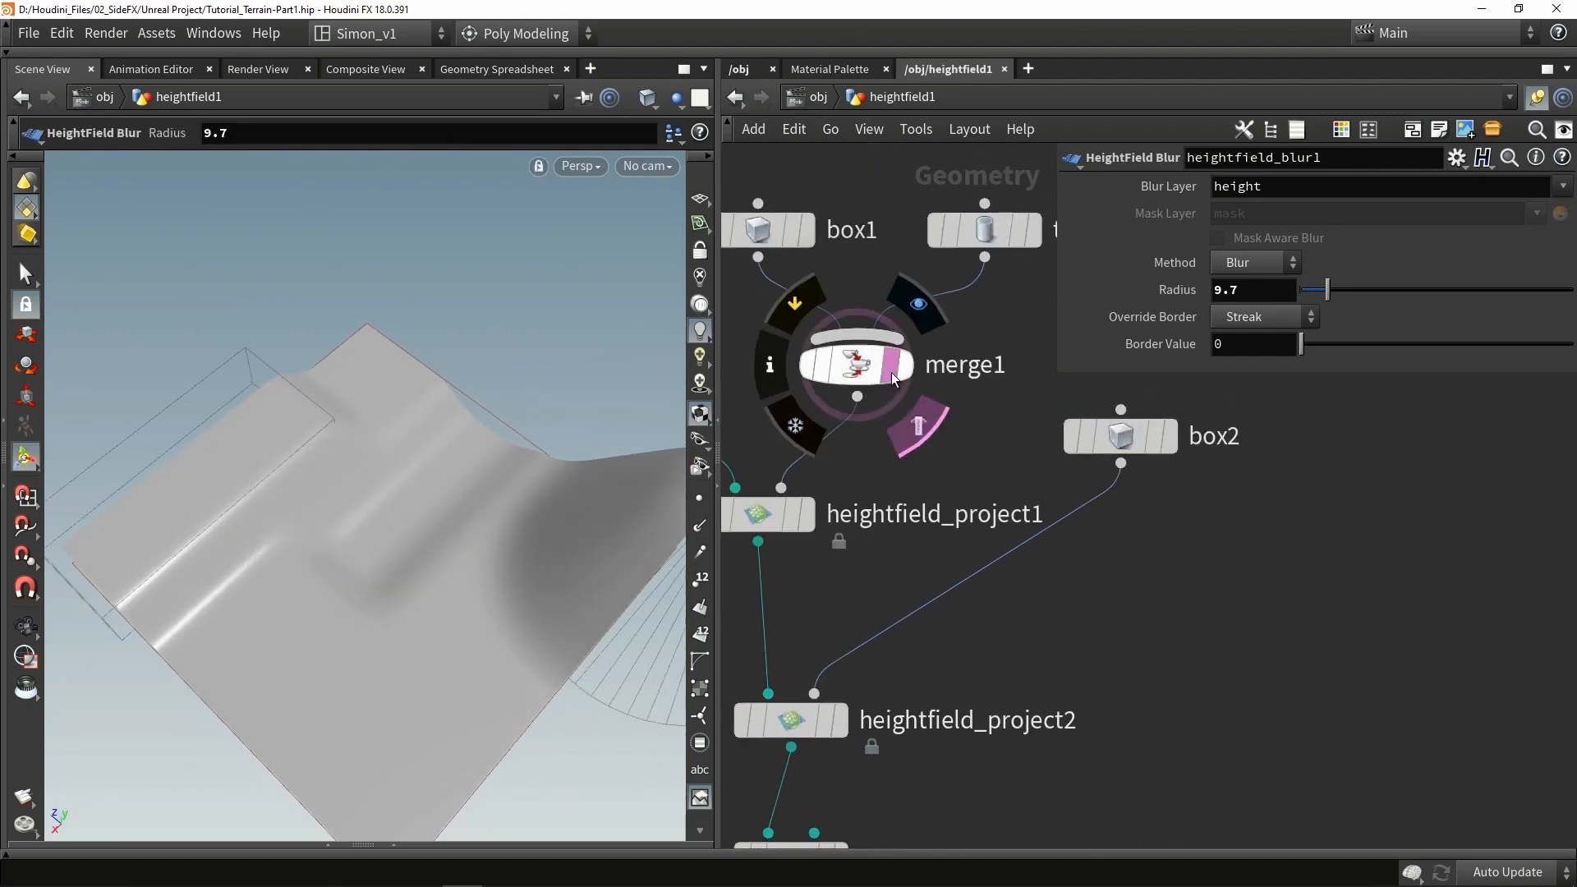
alt+drag(372, 495, 221, 328)
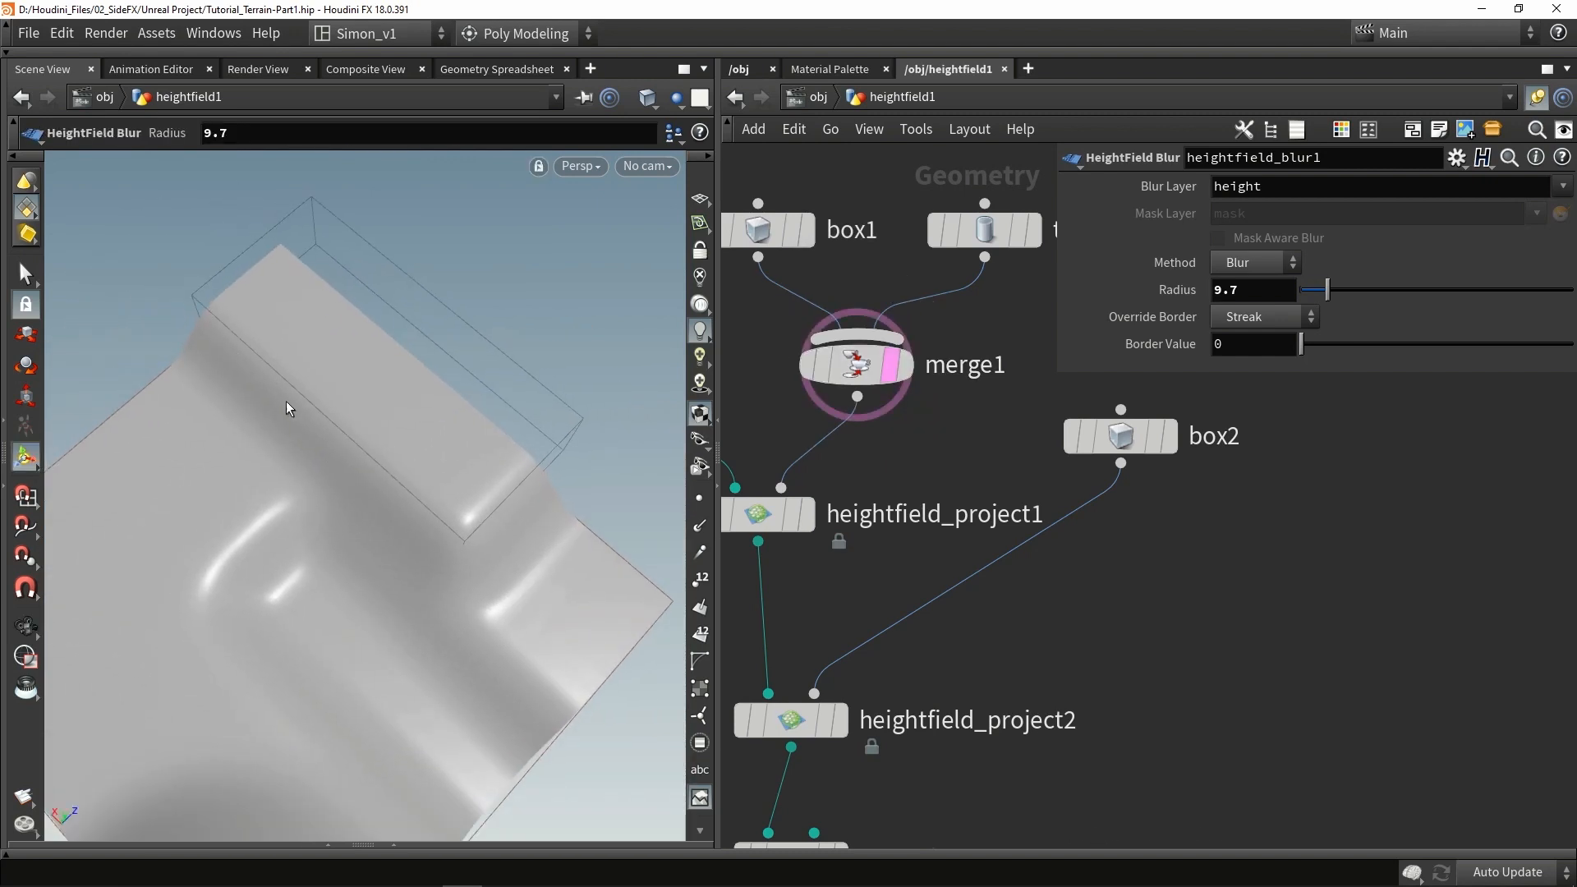
Step: Try radii of 5.8 and 6.7 on heightfield_blur1, and bypass heightfield_blur2 to compare with a radius of 2.1
middle_drag(963, 635, 1017, 447)
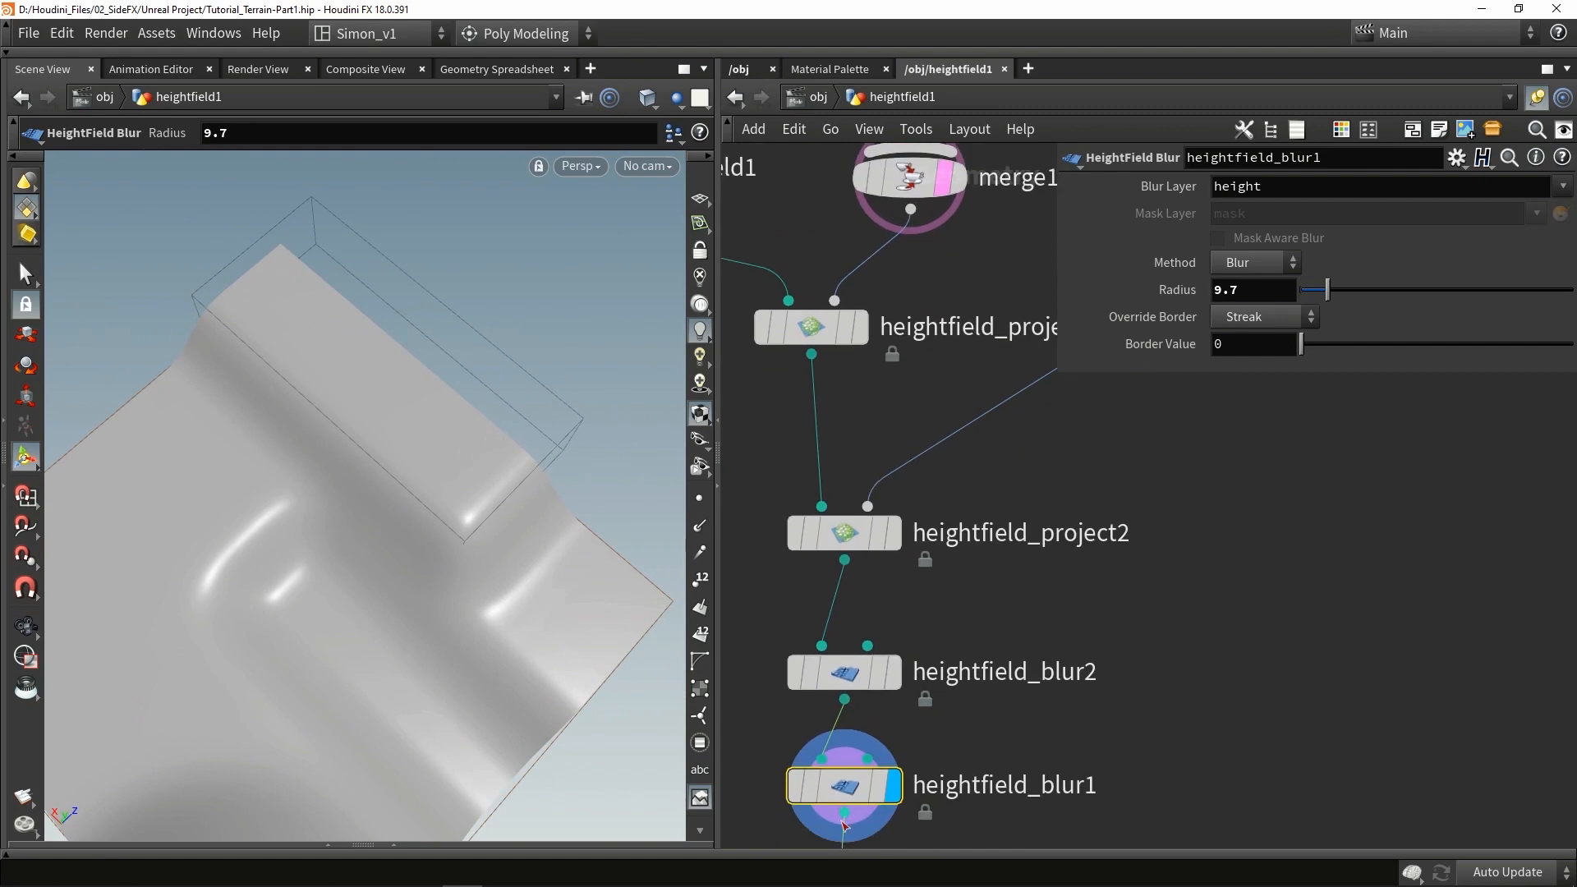
mouse_move(1323, 289)
mouse_down()
mouse_move(1381, 289)
mouse_move(1316, 290)
mouse_up()
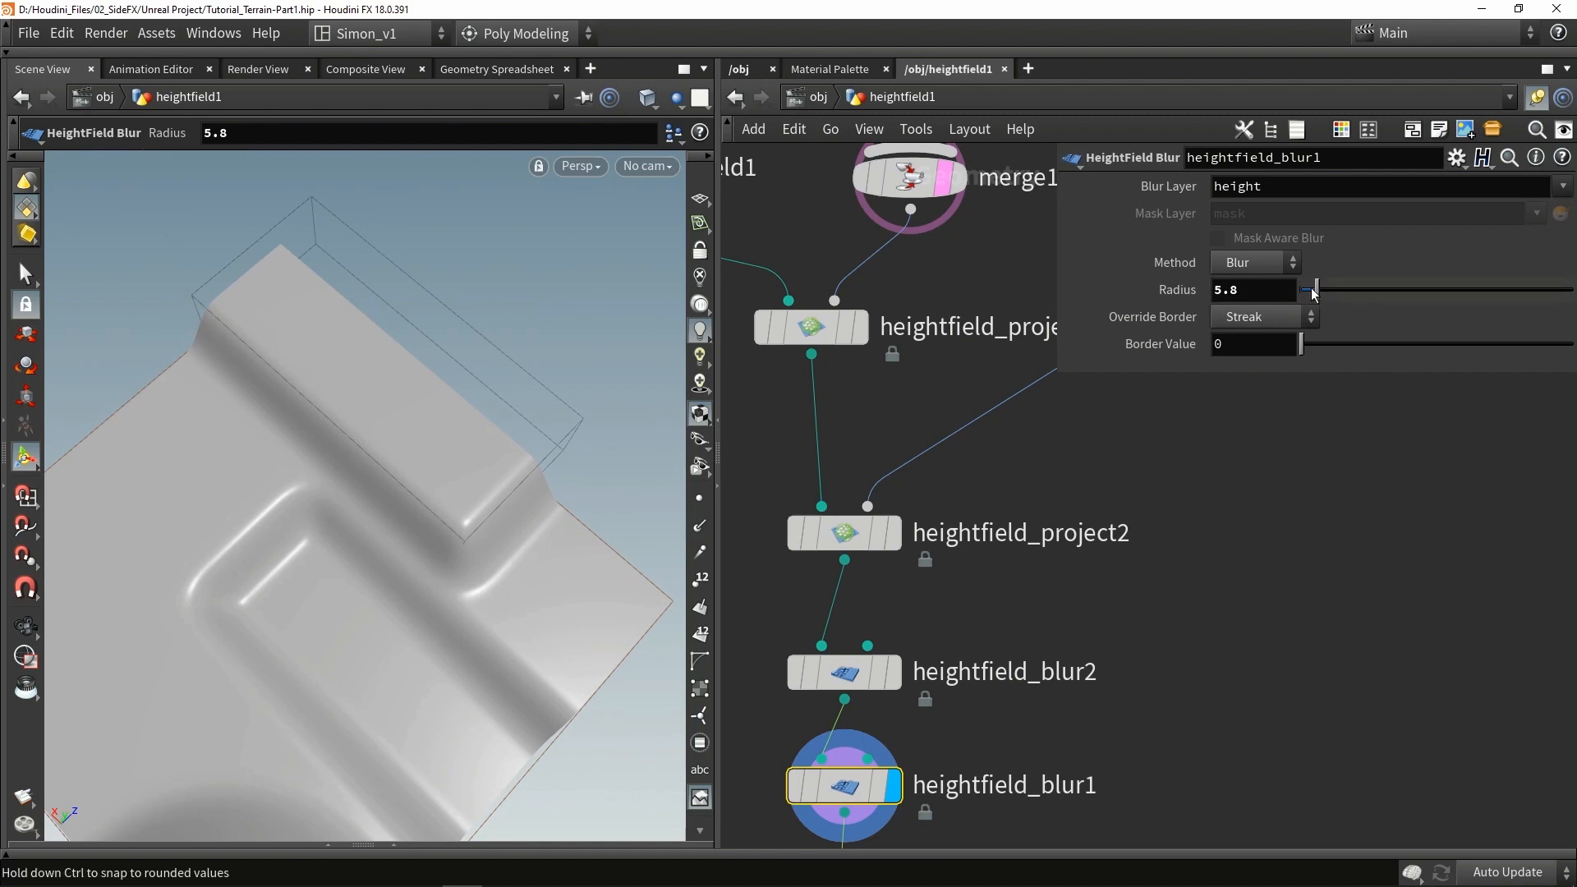
mouse_move(1315, 290)
mouse_down()
mouse_move(1369, 289)
mouse_move(1274, 290)
mouse_move(1320, 290)
mouse_up()
click(790, 677)
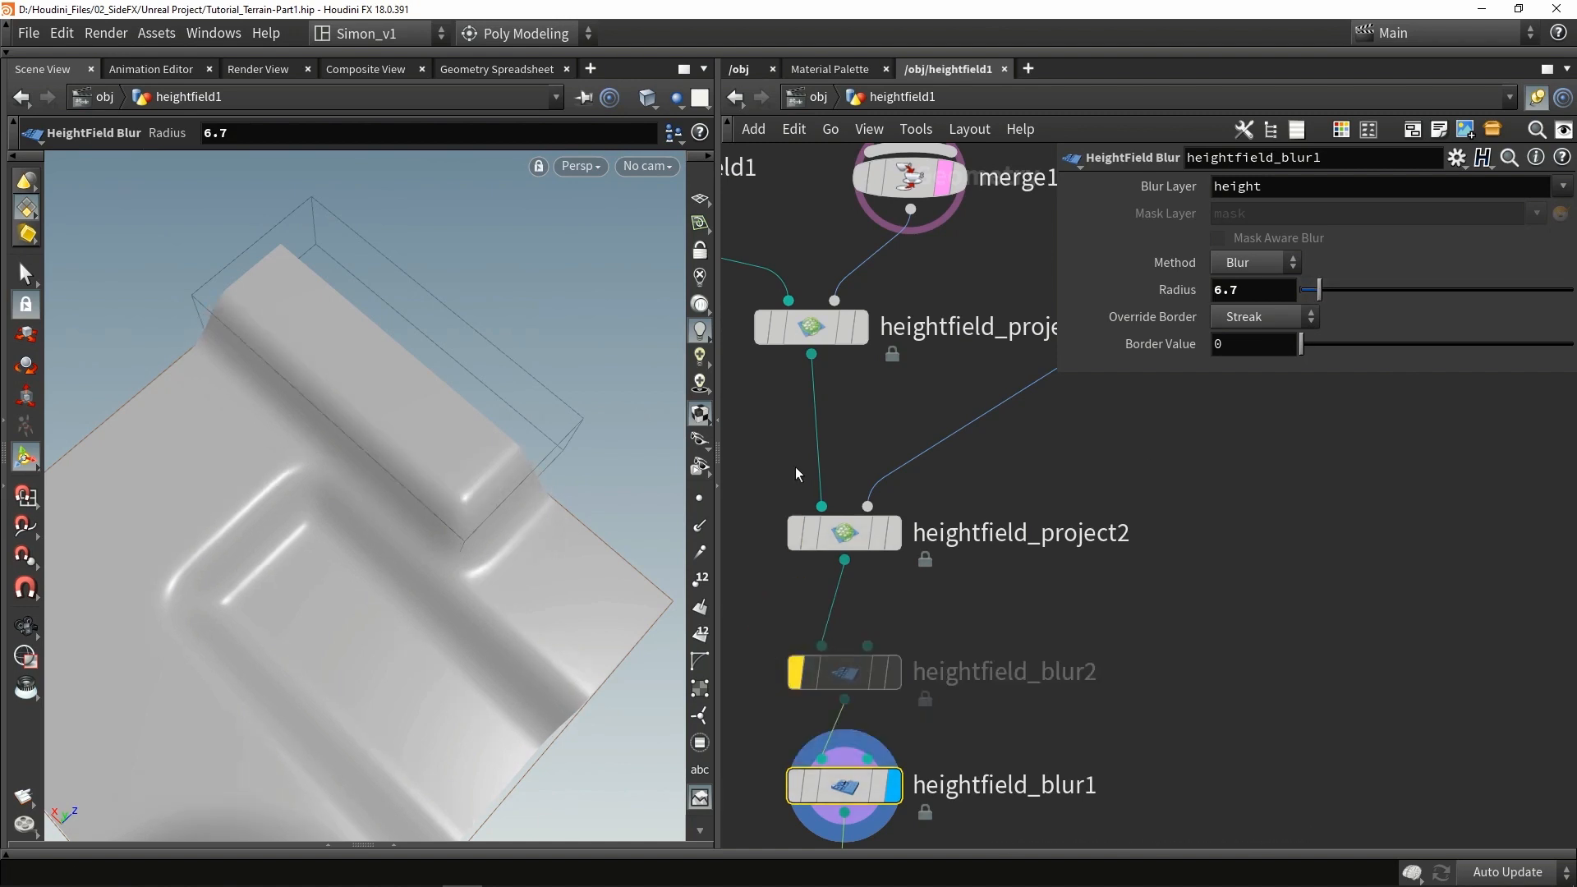
mouse_move(1324, 291)
mouse_down()
mouse_move(1359, 282)
mouse_move(1314, 289)
mouse_up()
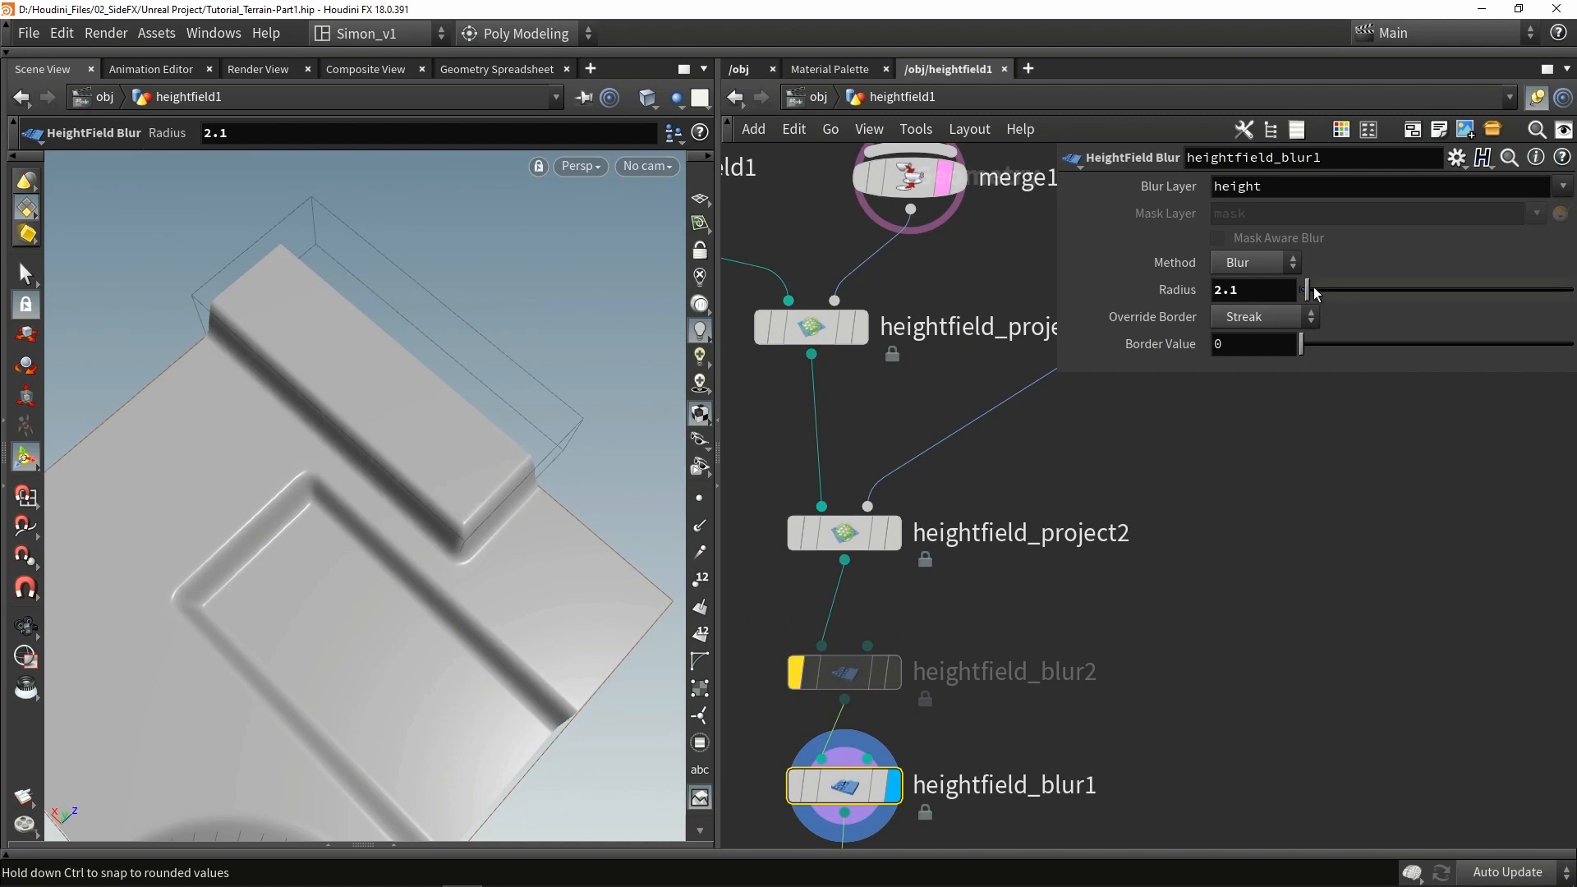
mouse_move(1313, 288)
mouse_down()
mouse_move(1348, 283)
mouse_move(1304, 289)
mouse_up()
Step: Re-enable heightfield_blur2 and set the radius of heightfield_blur1 to 8.2, checking the slope against the box outline
mouse_move(795, 669)
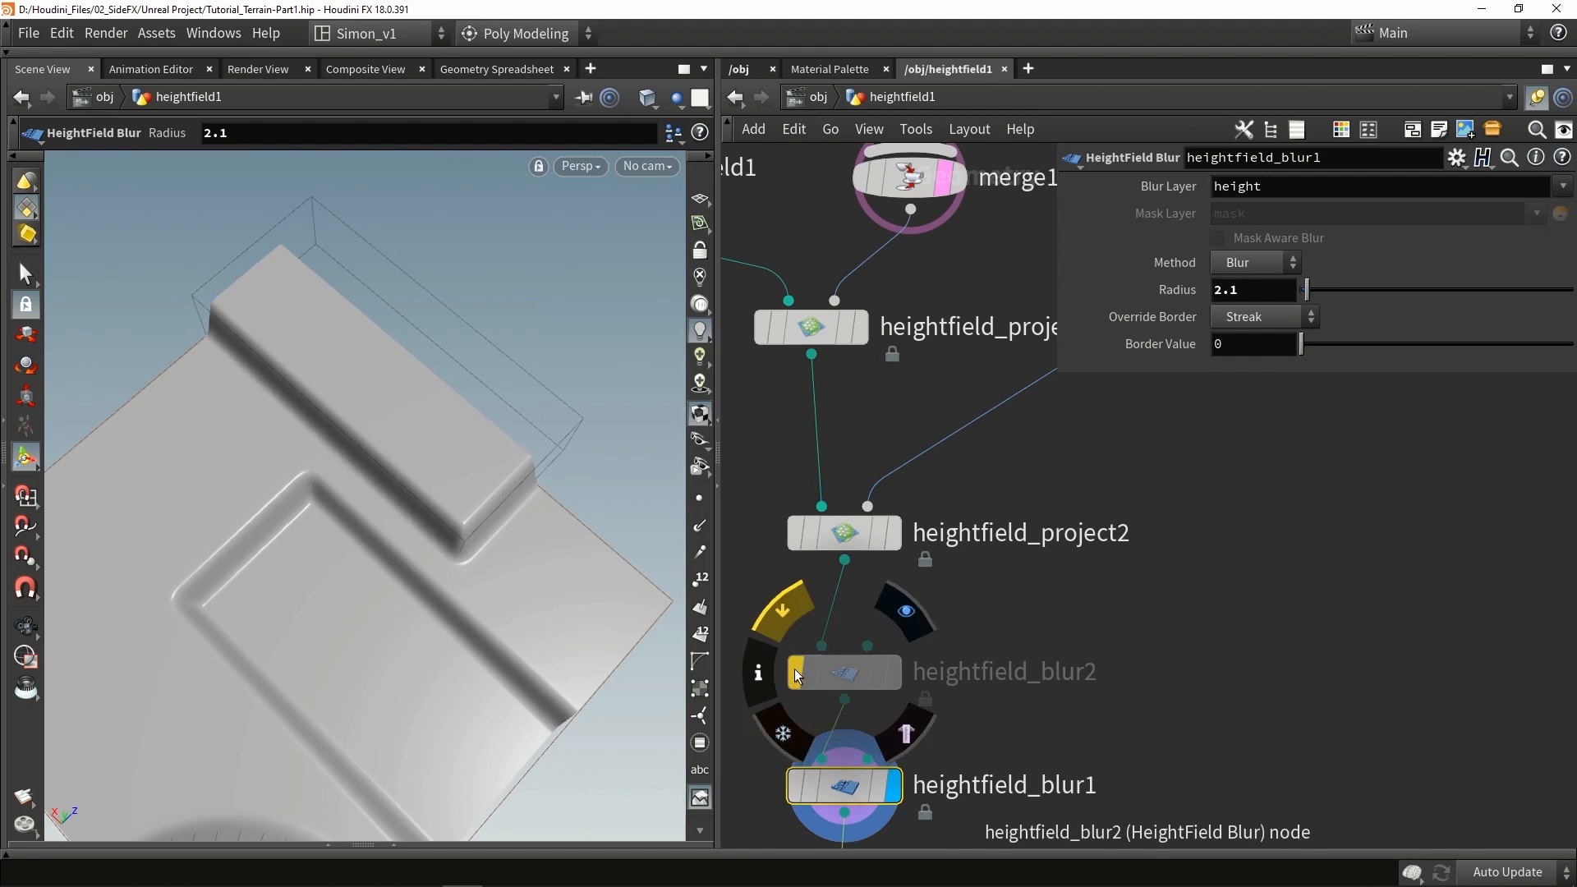
click(1319, 290)
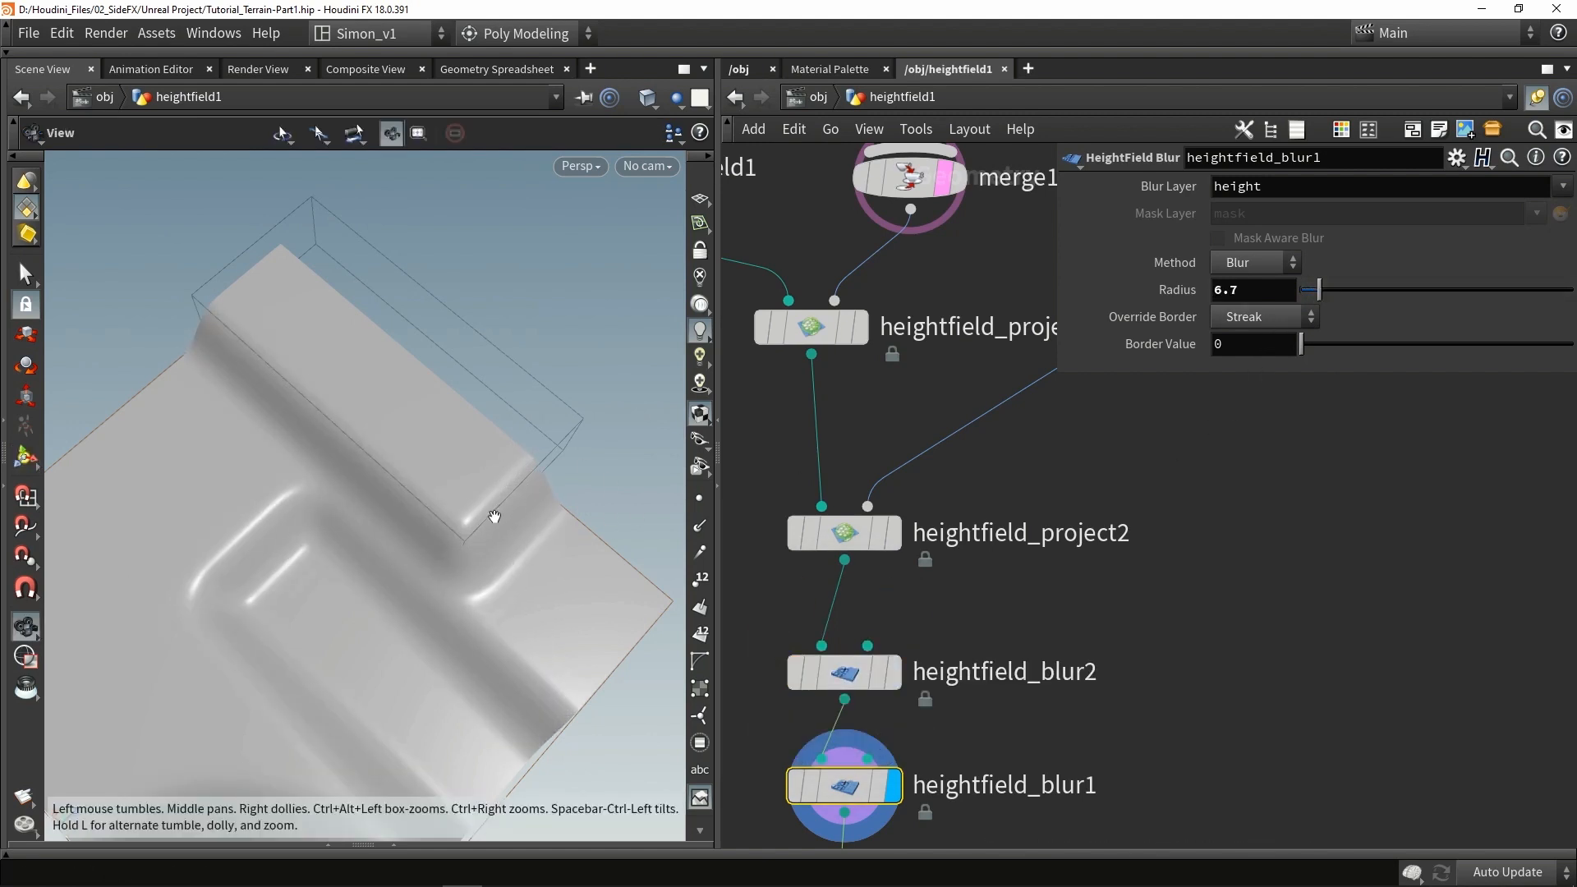
mouse_move(490, 518)
mouse_down()
mouse_move(510, 499)
mouse_move(405, 569)
mouse_move(465, 528)
mouse_up()
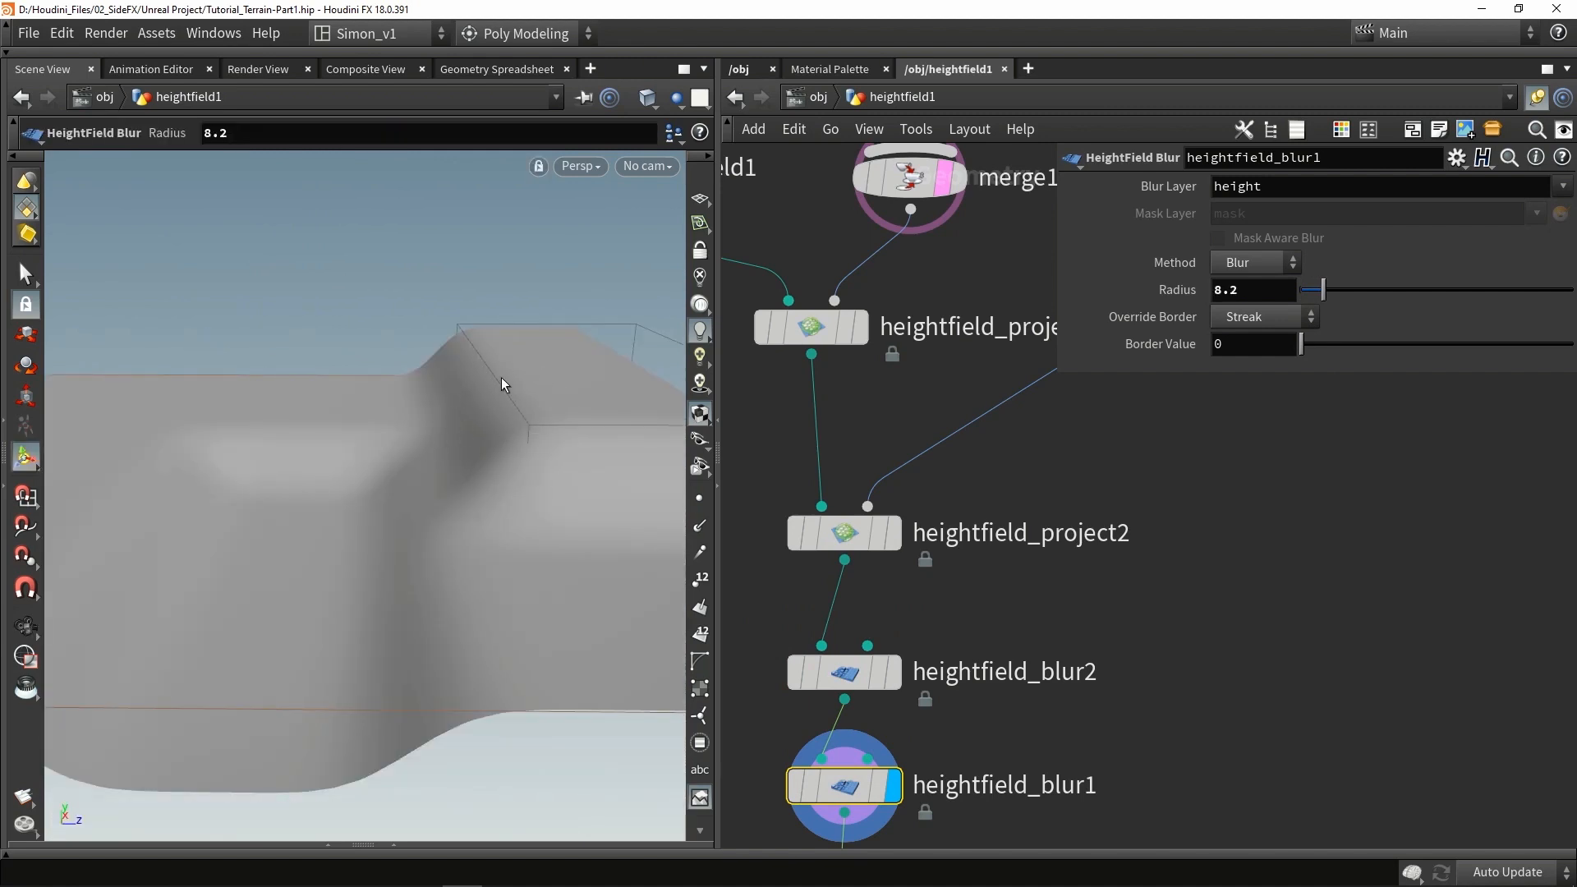
alt+drag(482, 457, 552, 517)
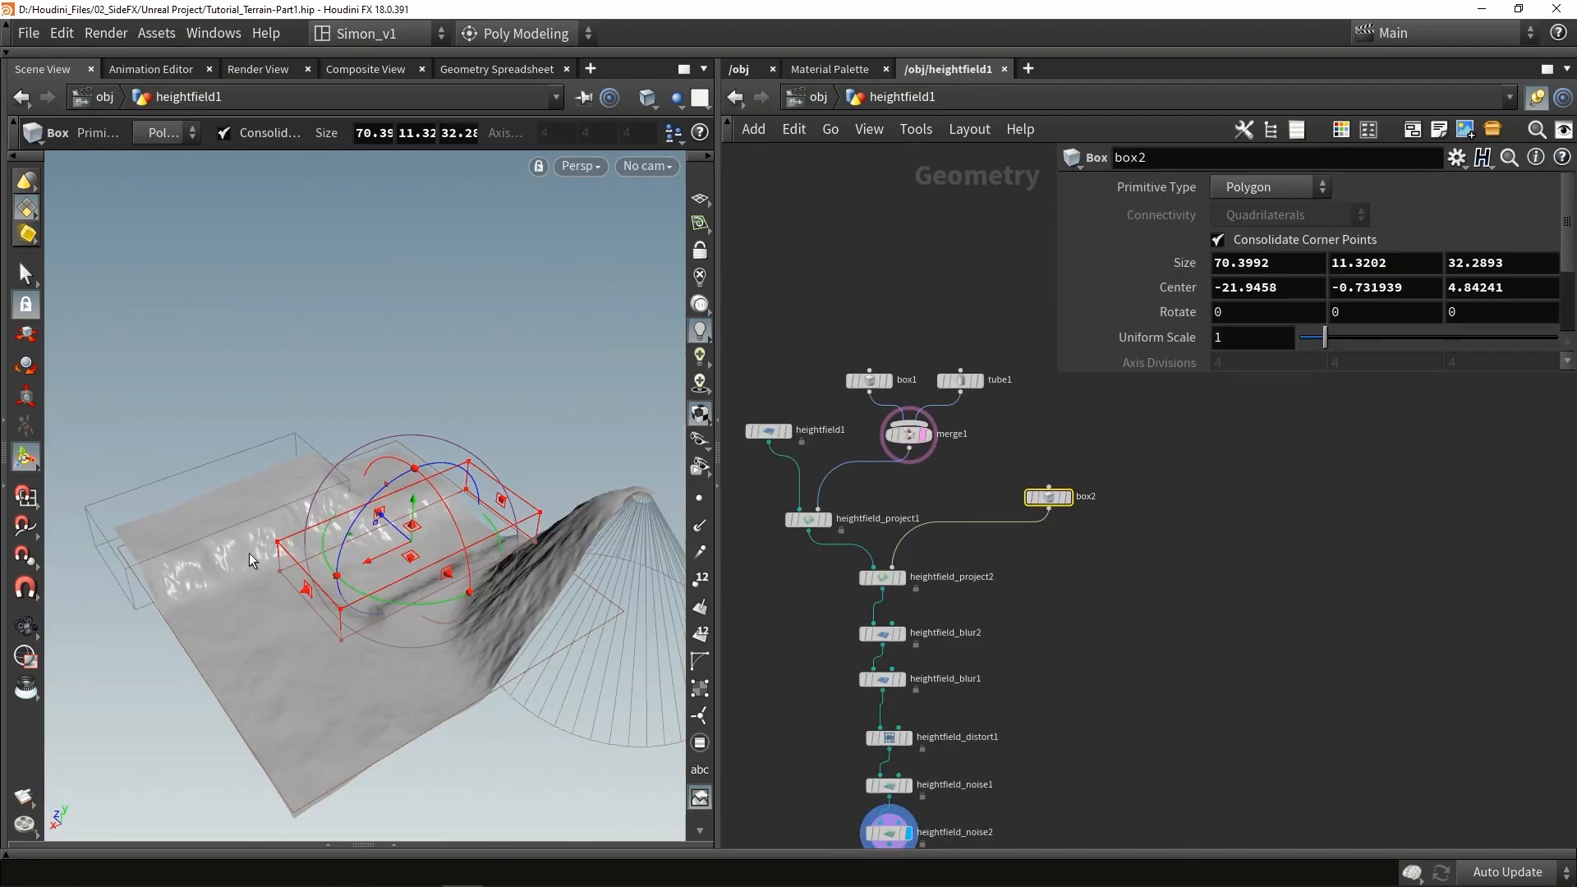
alt+drag(249, 554, 480, 550)
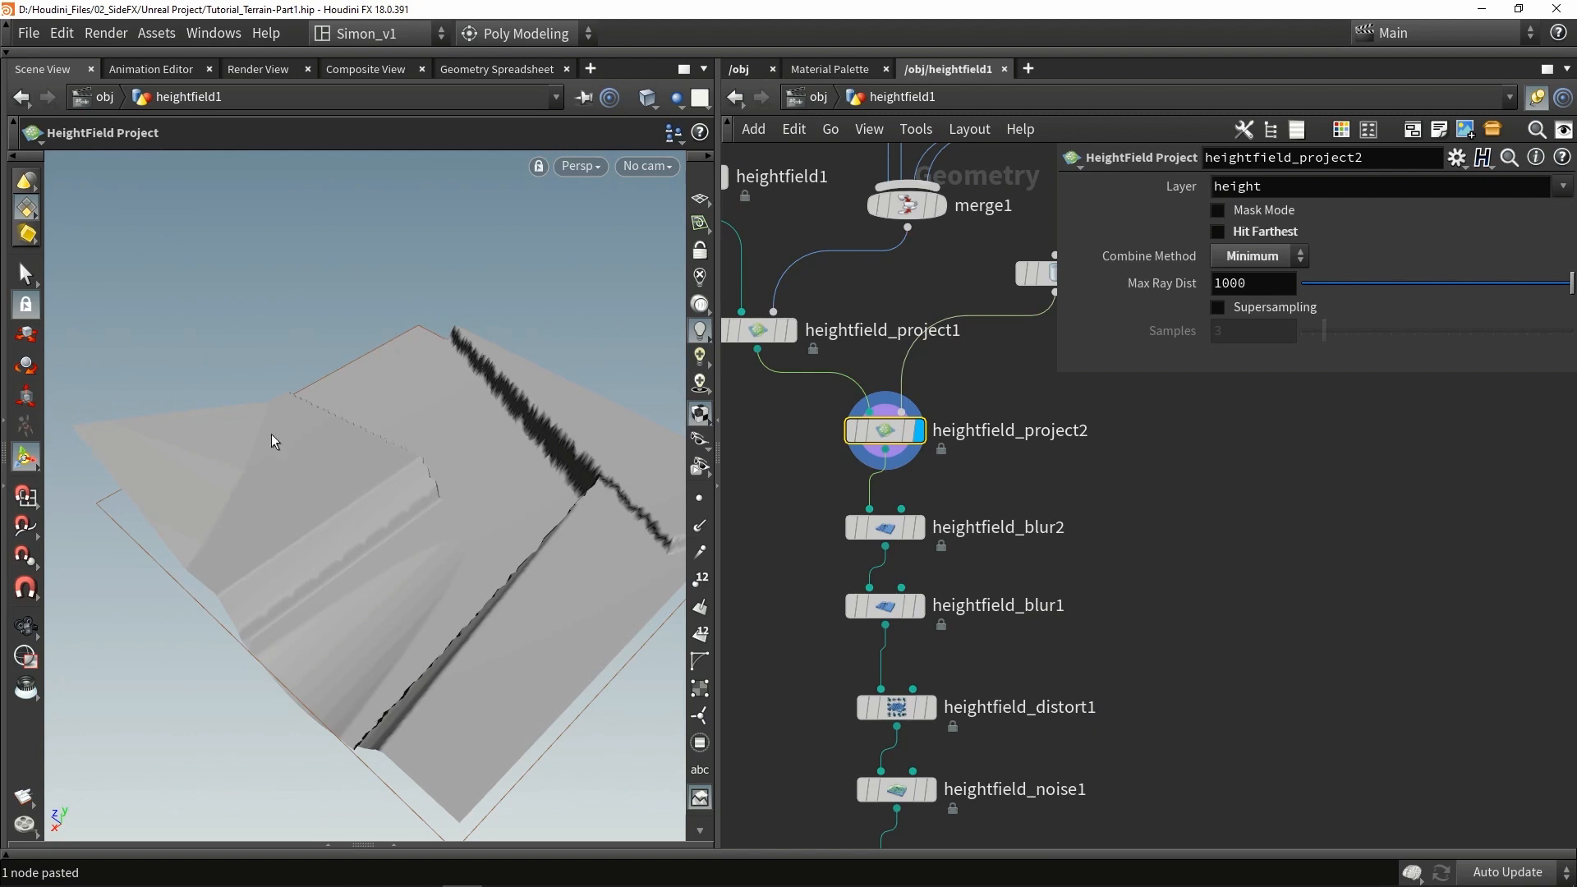
Step: Display the output of heightfield_blur1 and heightfield_distort1 in turn and inspect the terrain at each stage
middle_drag(1084, 674, 1091, 528)
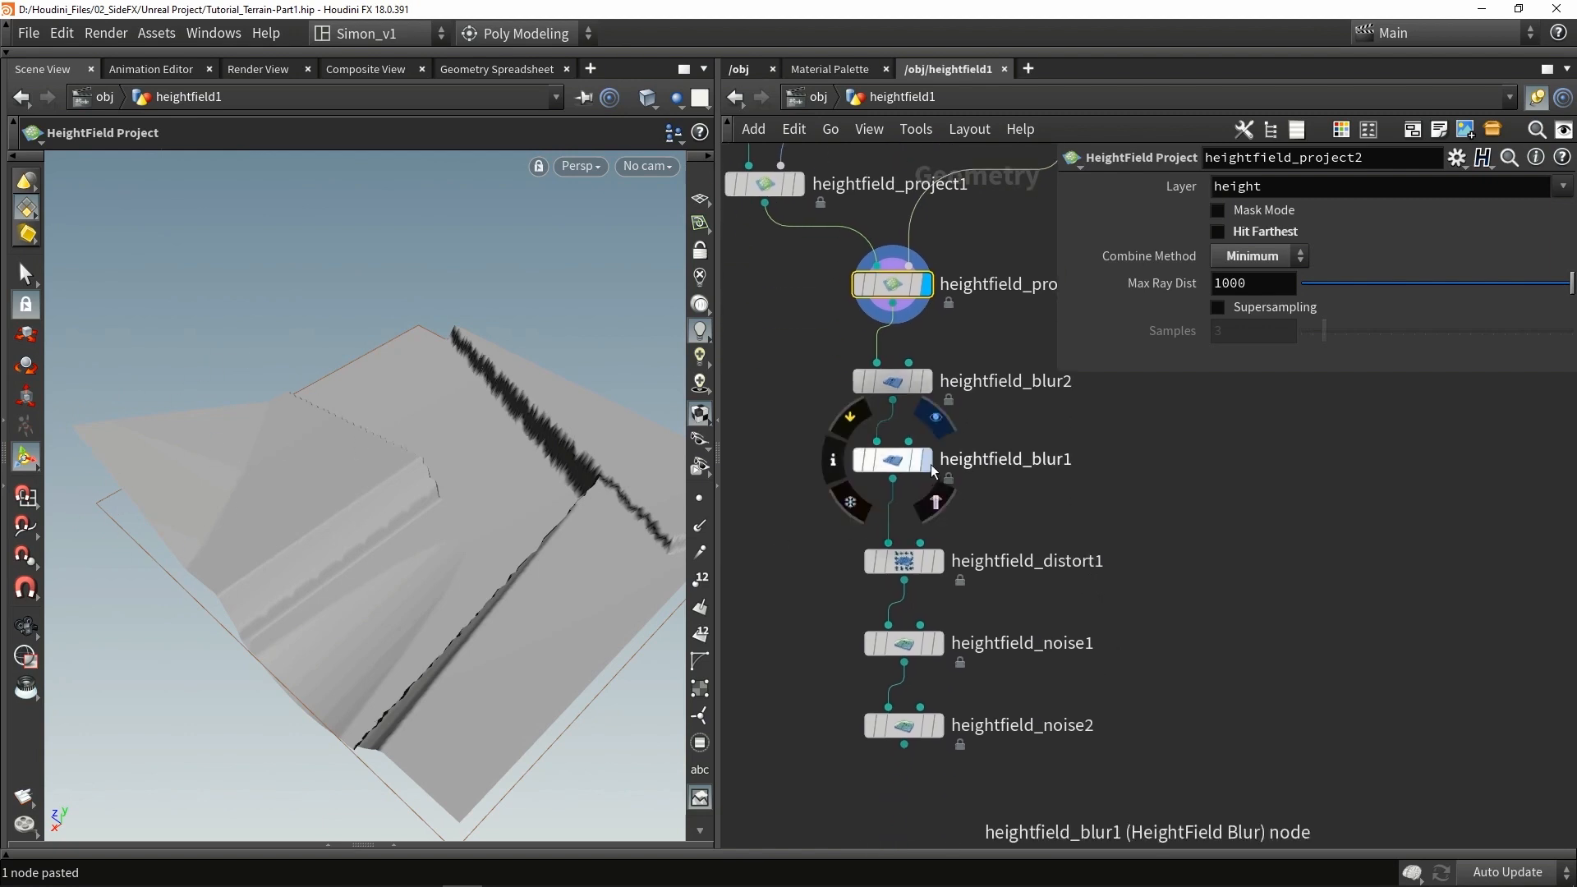
click(927, 461)
click(892, 469)
alt+drag(509, 483, 461, 483)
key(Return)
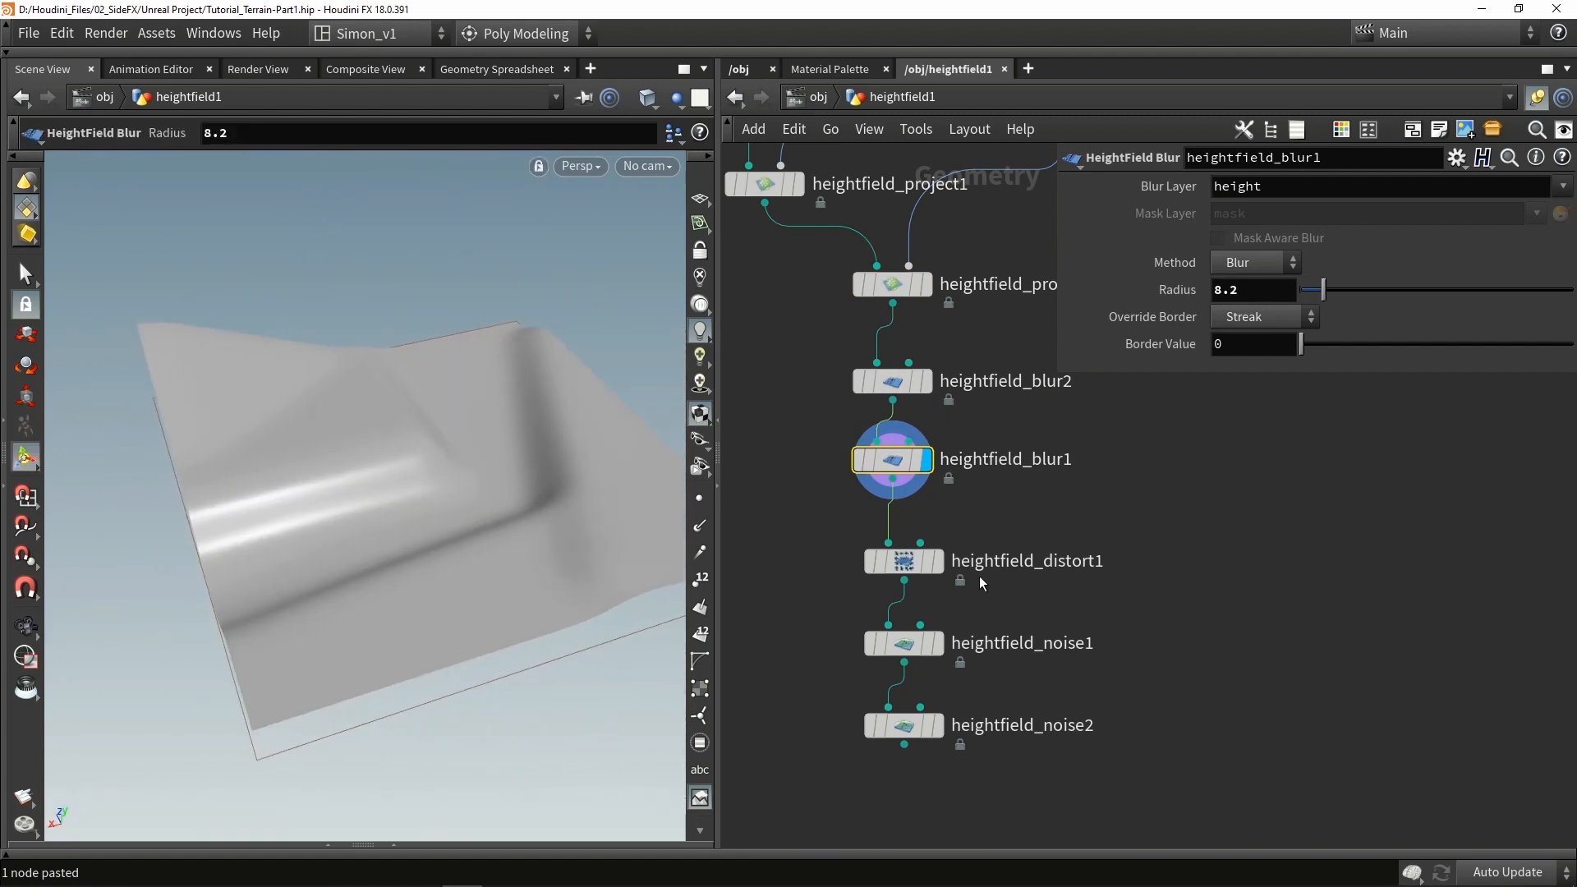
click(937, 562)
alt+drag(568, 484, 506, 532)
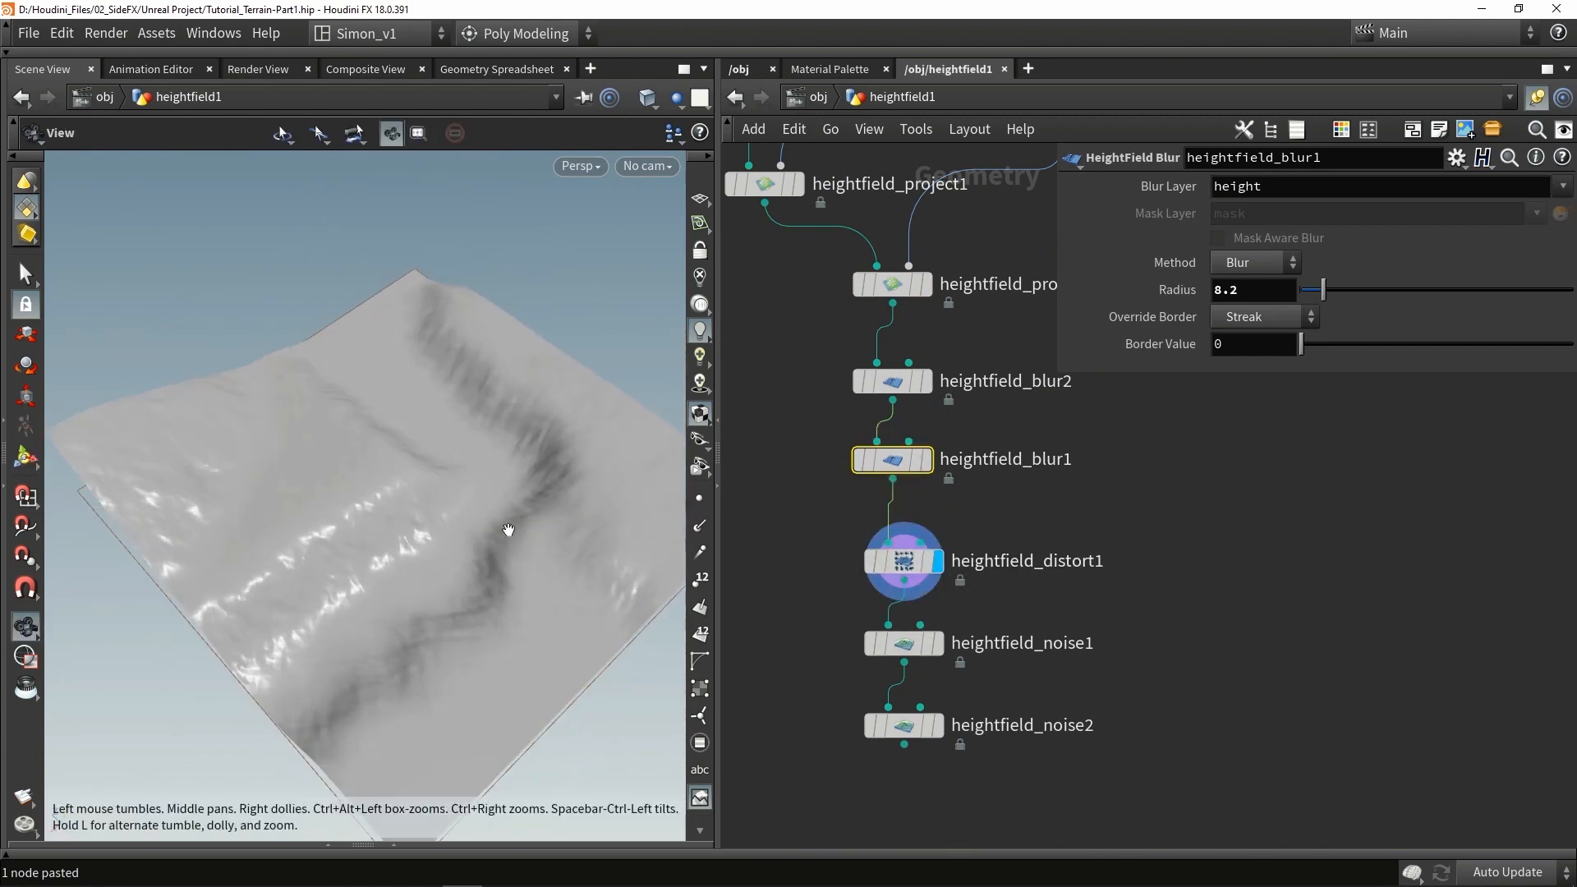
alt+right_drag(506, 531, 414, 543)
alt+drag(496, 538, 559, 485)
Step: Display the output of heightfield_noise1 and heightfield_noise2 in turn and examine the added surface detail
click(937, 644)
key(Escape)
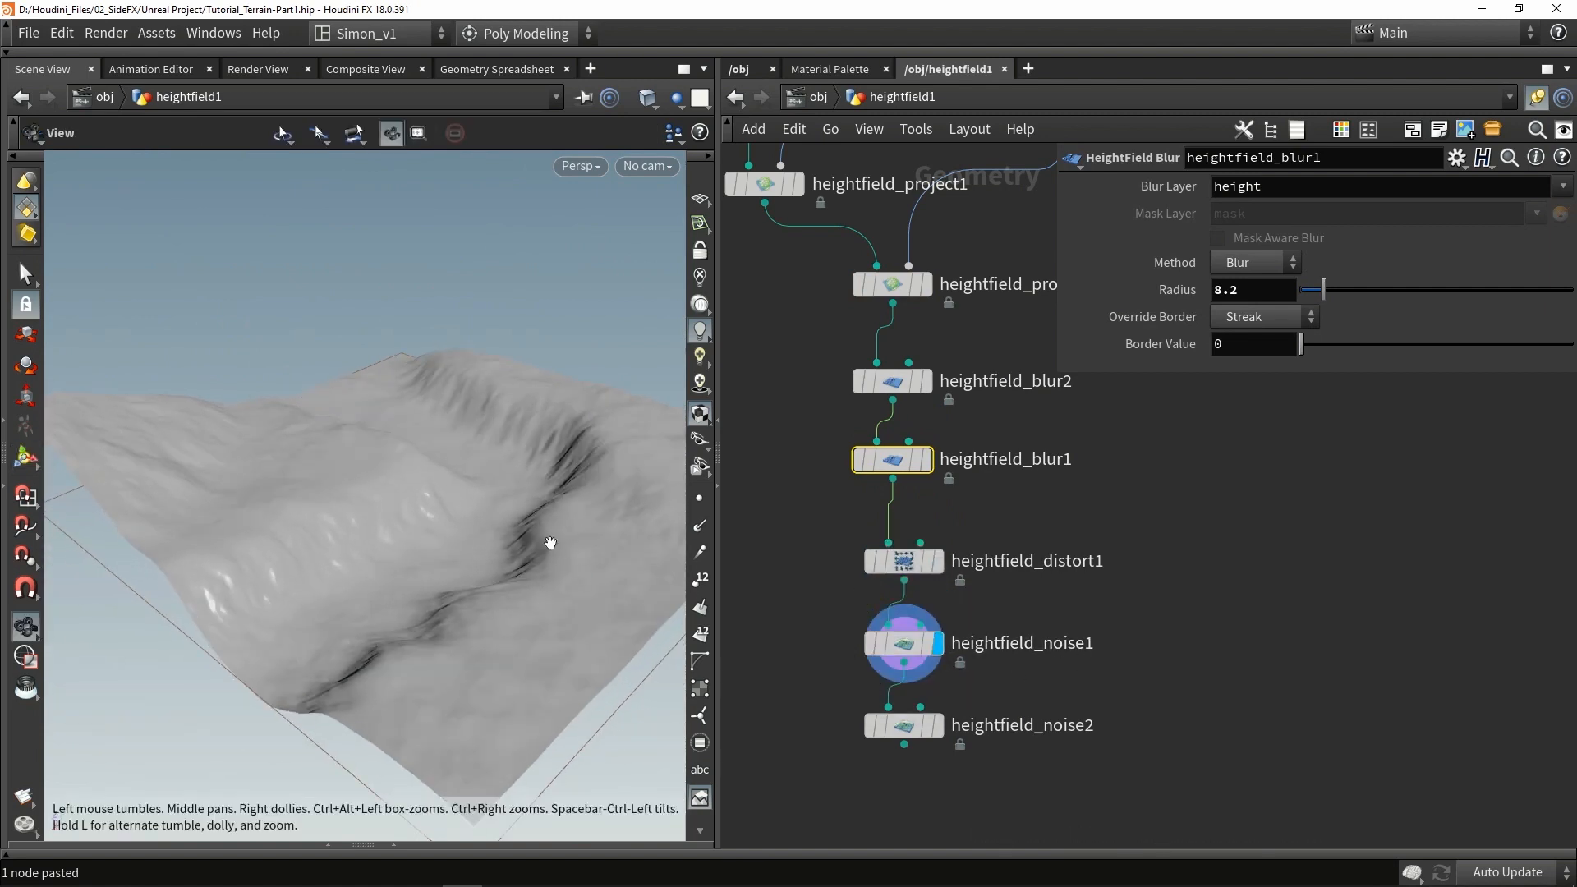
drag(545, 545, 599, 588)
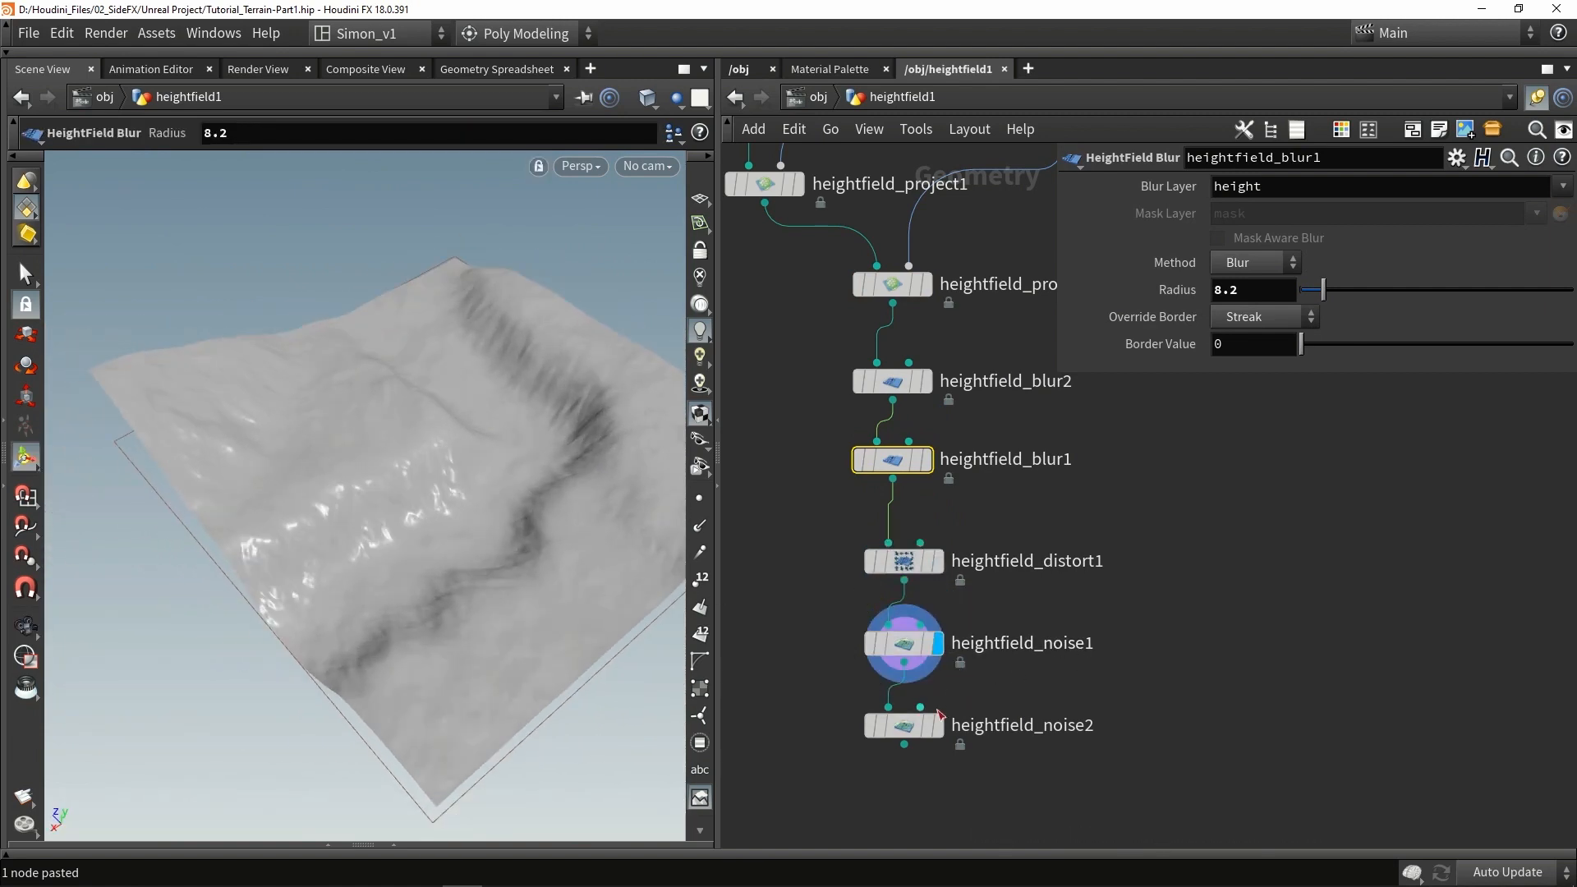
click(937, 726)
click(904, 726)
alt+drag(427, 526, 632, 461)
Step: Add a Null node fed by heightfield_noise2 and rename it OUT_Main_Terrain
middle_drag(932, 789, 954, 579)
scroll(954, 580, down, 3)
key(Tab)
text(nu)
key(Return)
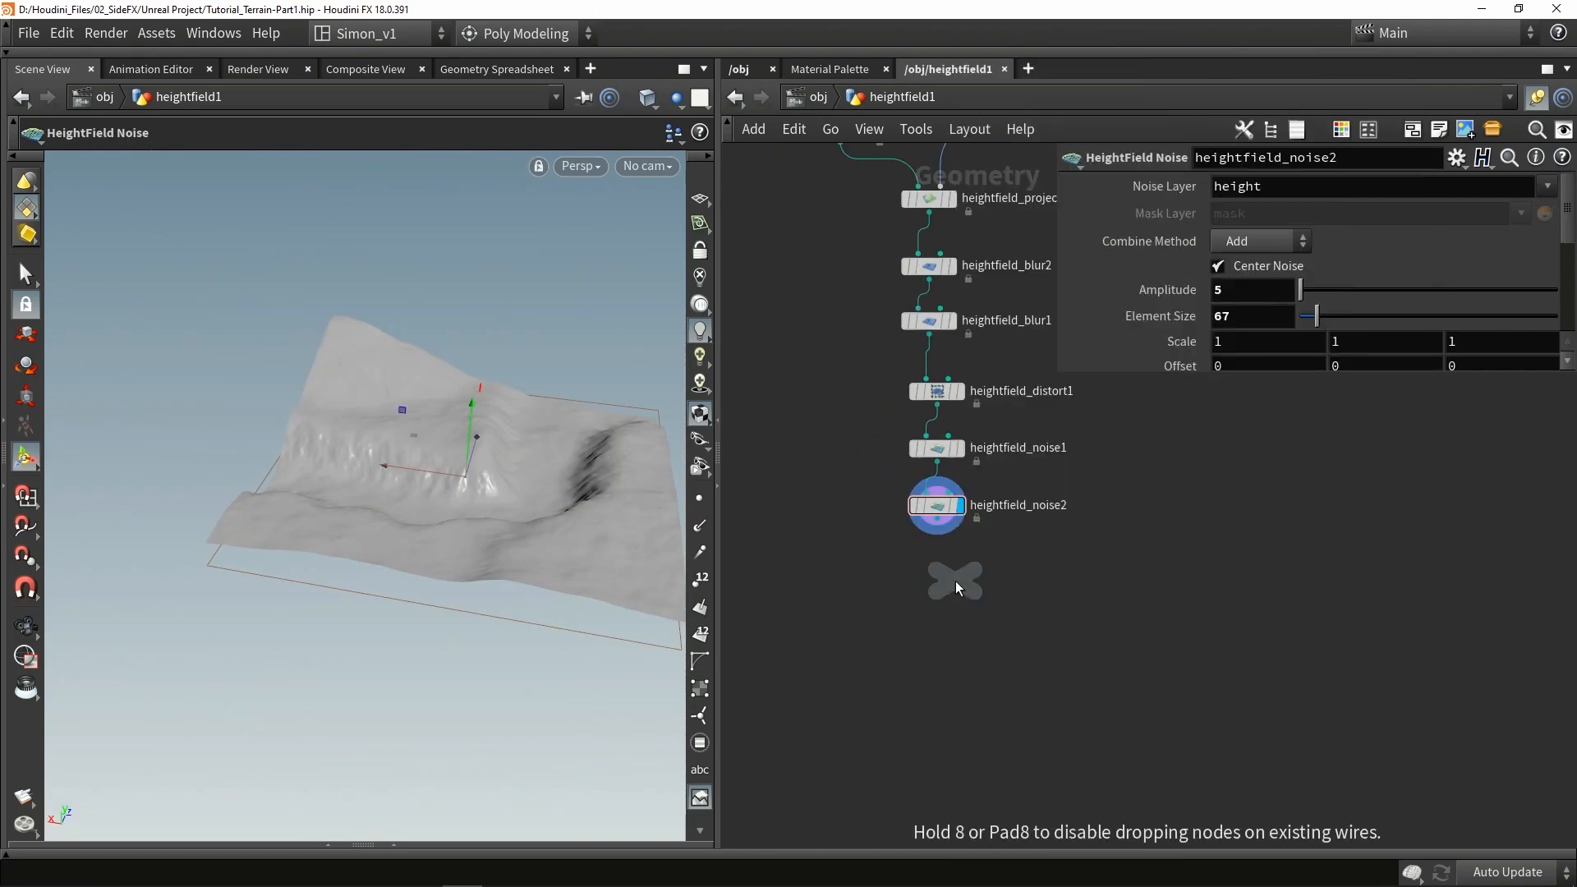
click(954, 580)
scroll(926, 535, up, 3)
drag(930, 527, 930, 653)
double_click(992, 653)
text(OUT_Main_Terrain)
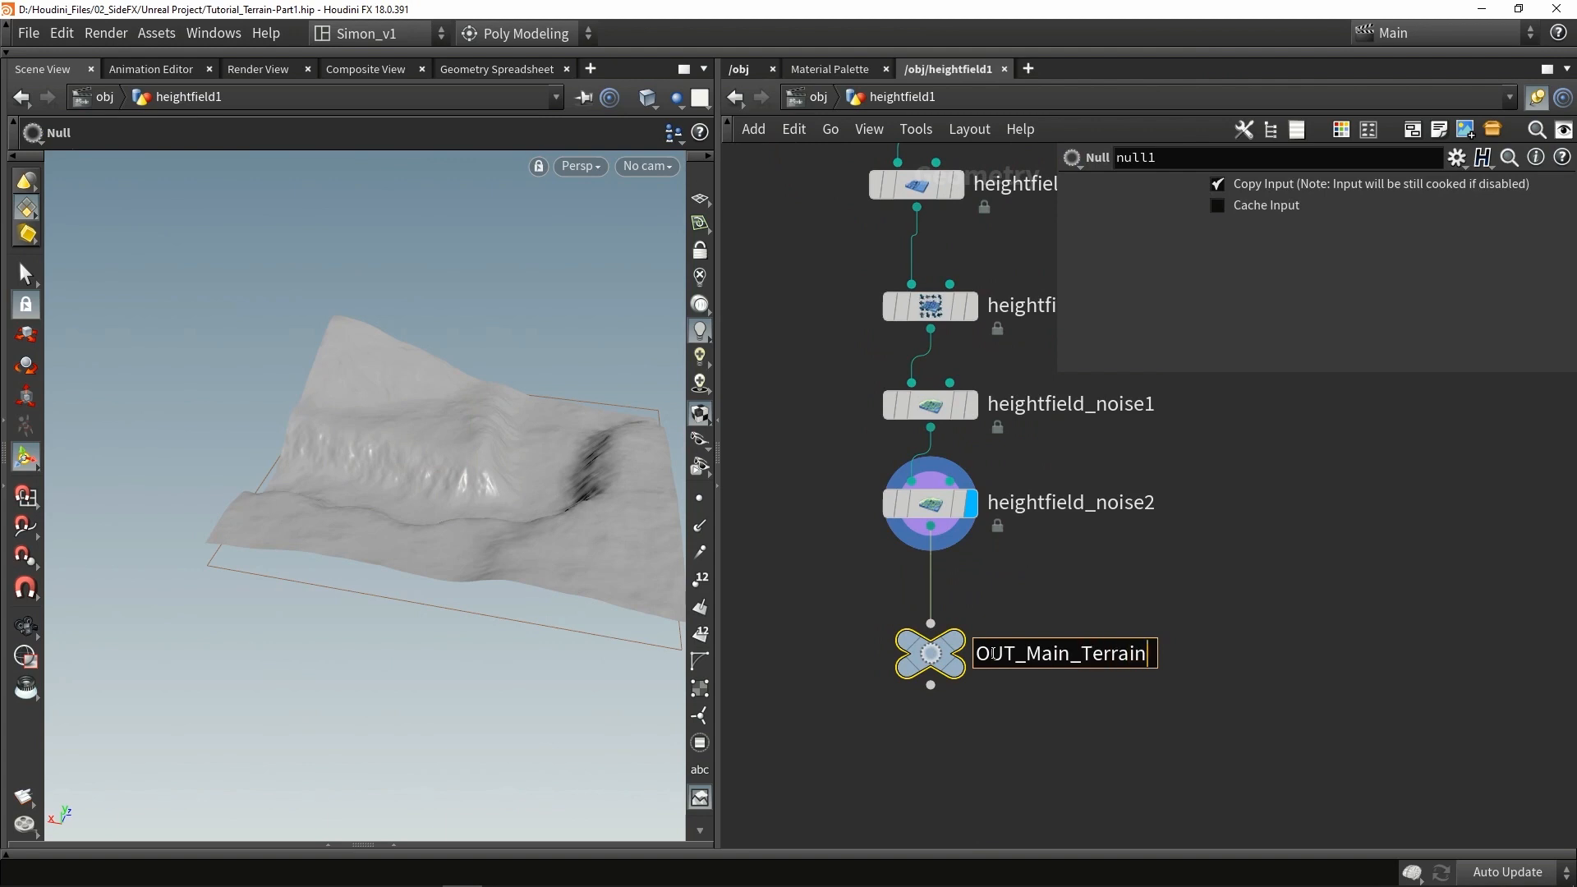
key(Return)
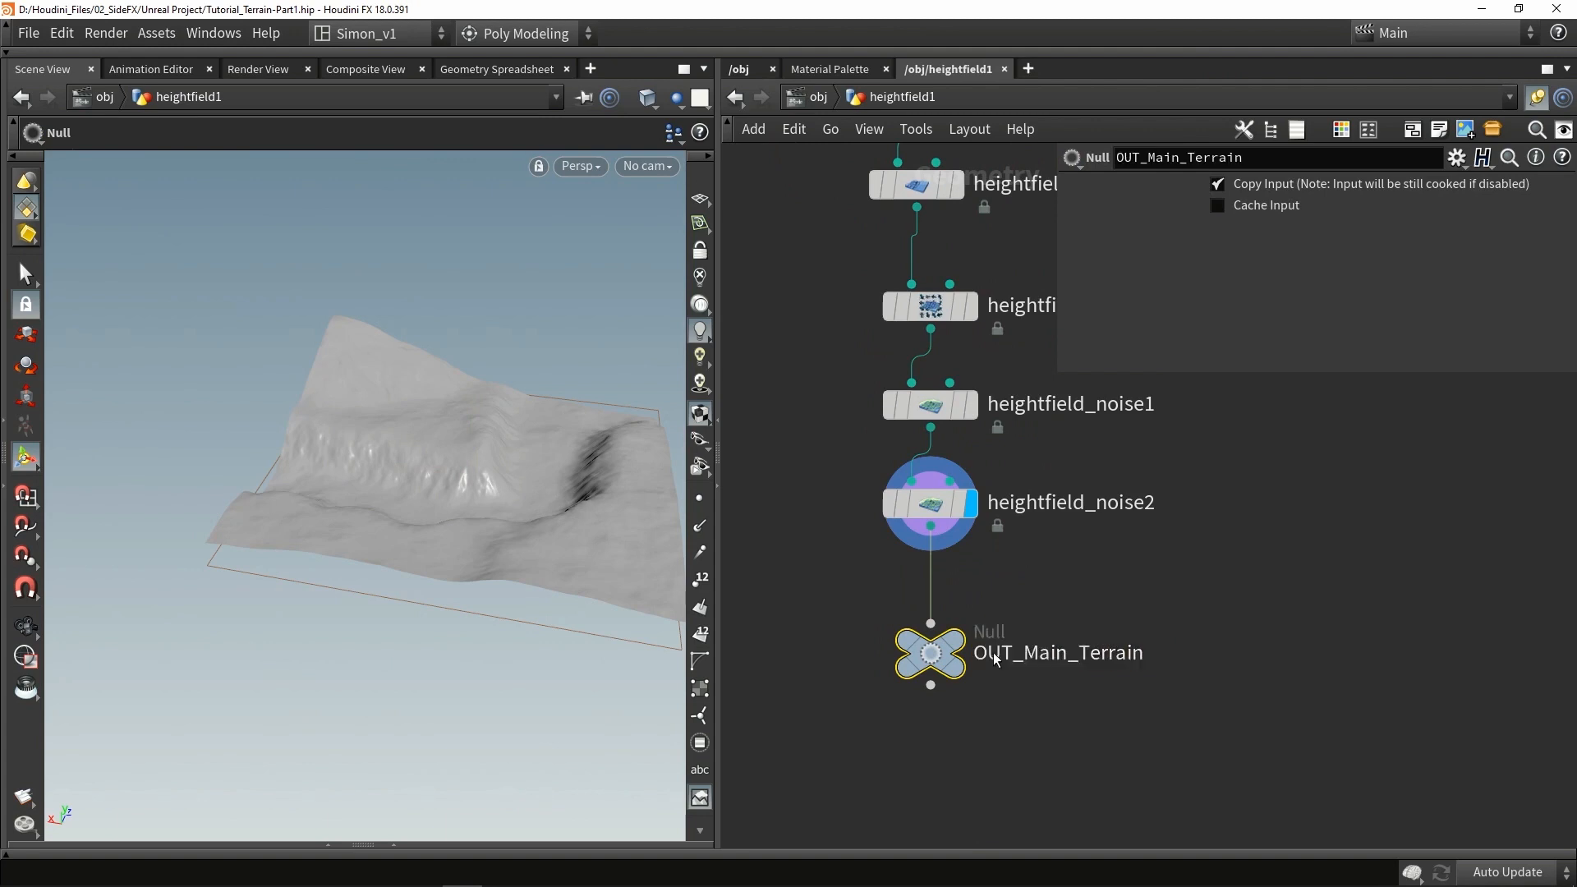
Step: Enclose all the terrain nodes in a network box and enlarge the box around them
scroll(985, 650, down, 2)
scroll(973, 649, down, 3)
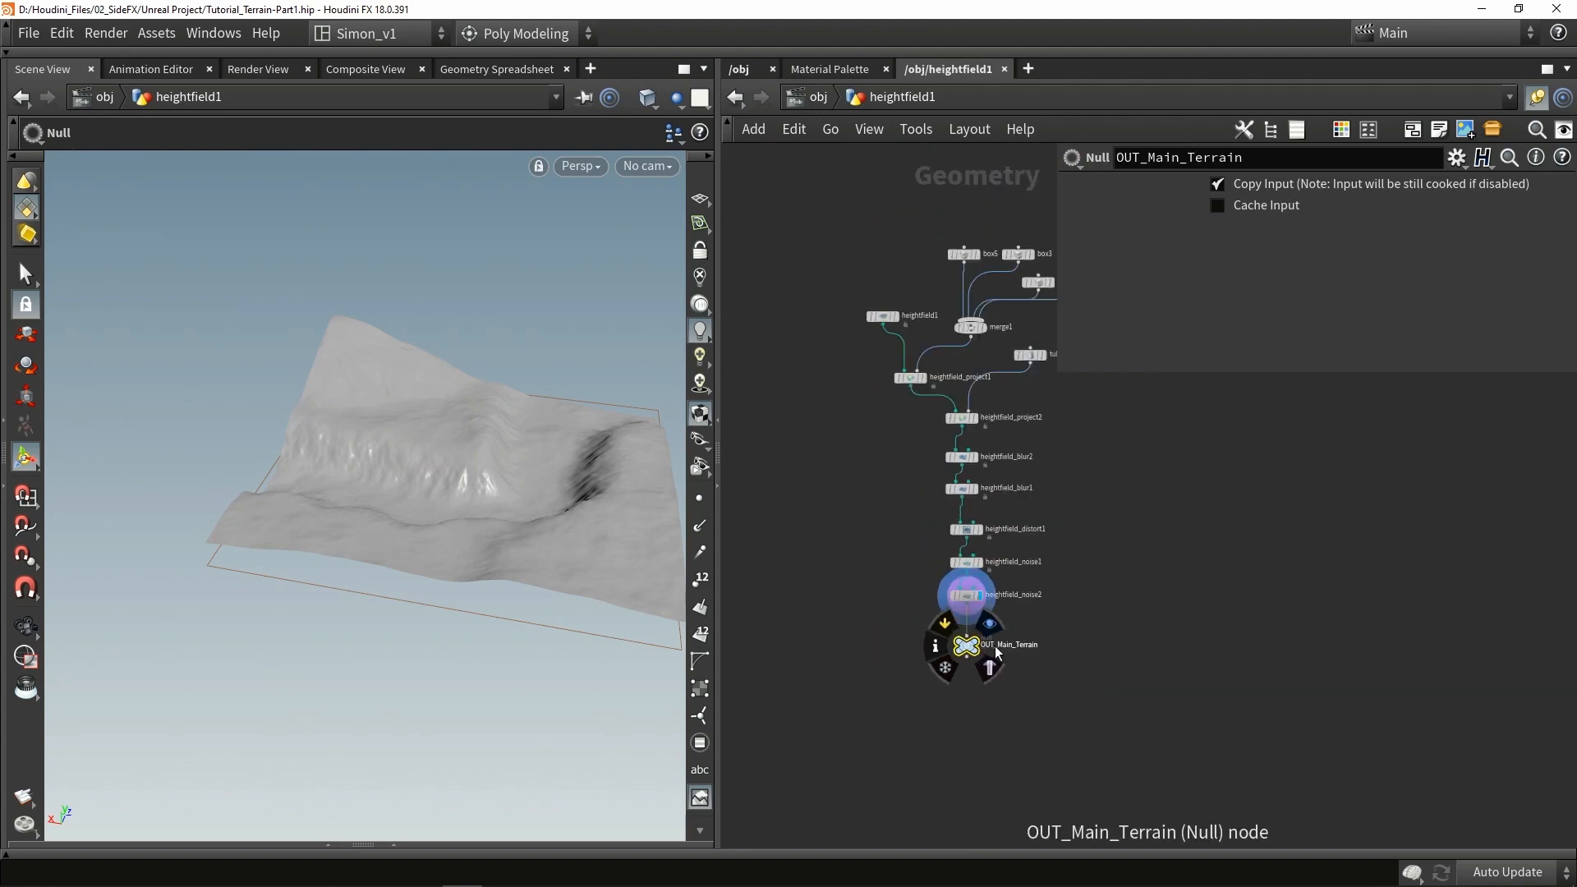
drag(1178, 699, 818, 308)
key(shift+o)
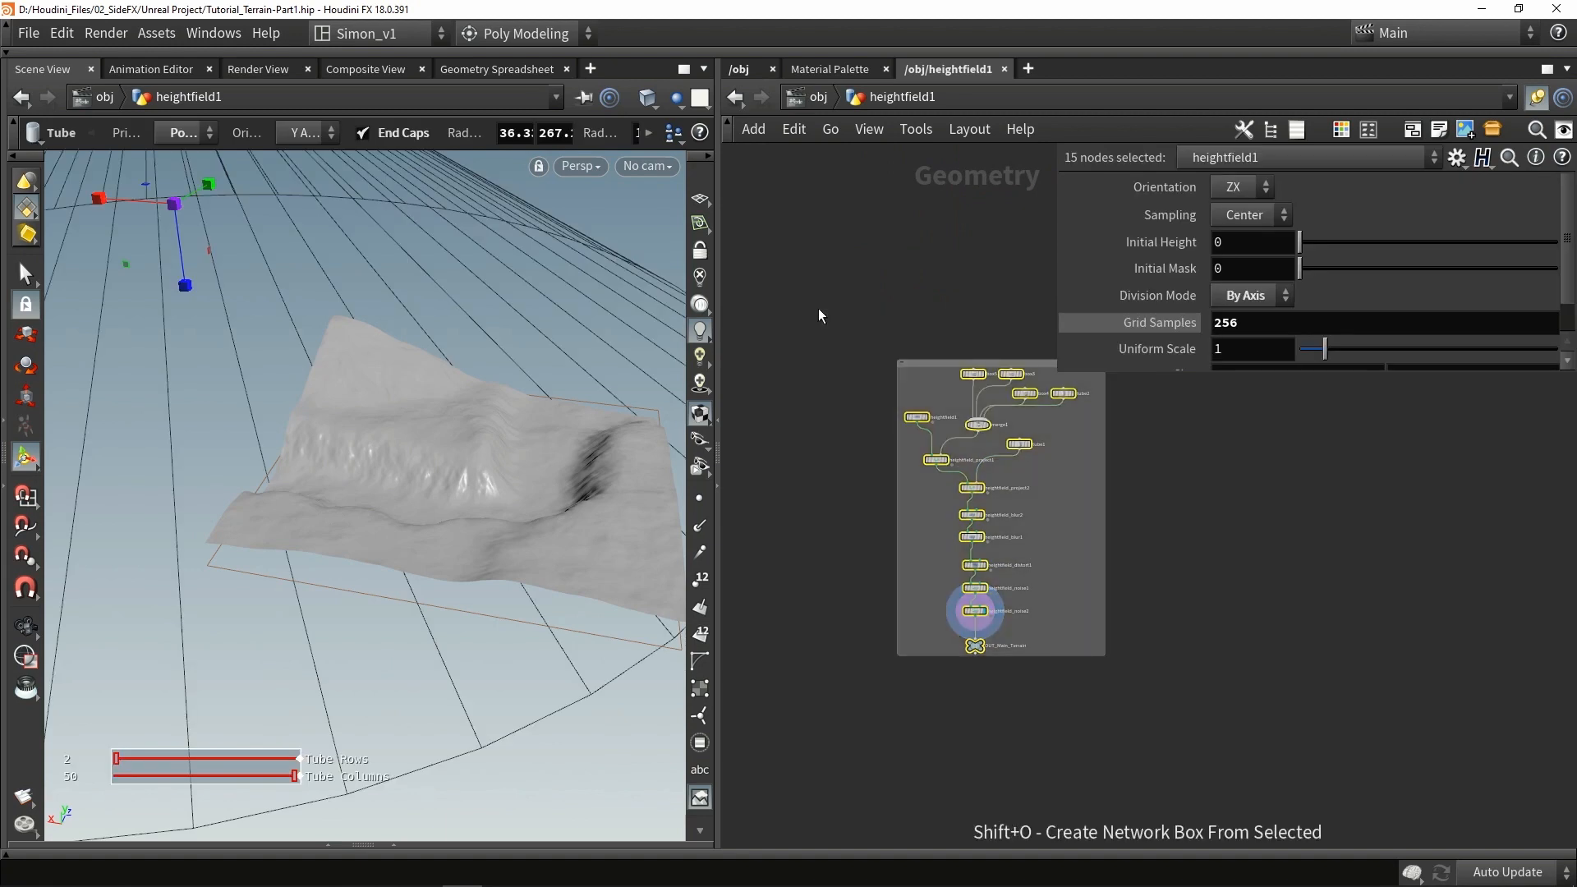
click(866, 289)
drag(899, 354, 844, 347)
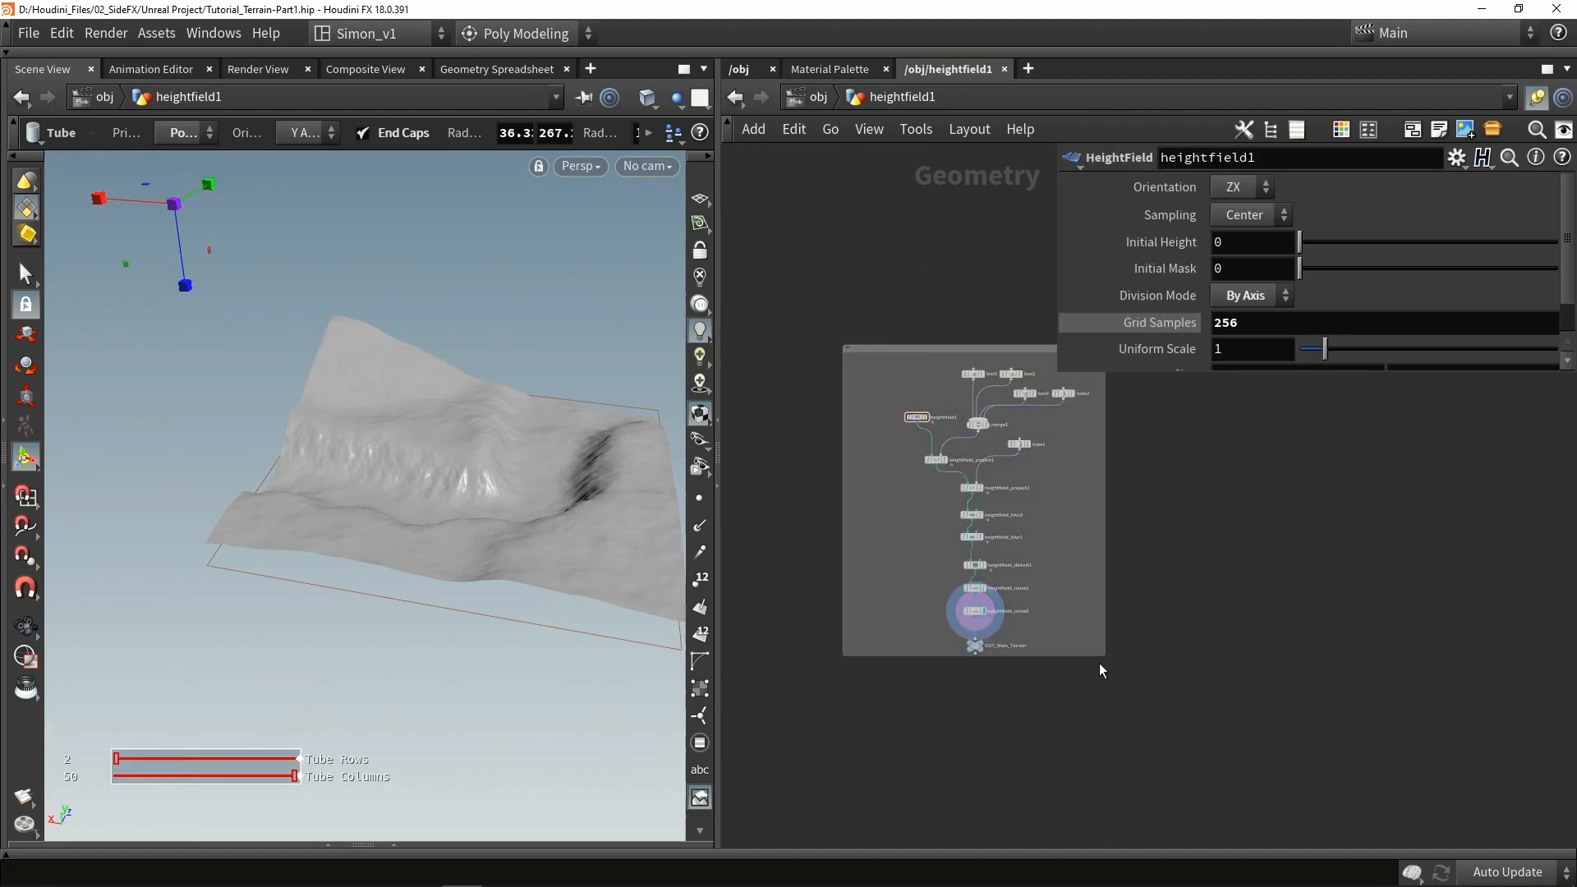
Step: Make OUT_Main_Terrain the displayed node and view the terrain from a closer angle
scroll(998, 604, up, 3)
middle_drag(1069, 638, 1026, 491)
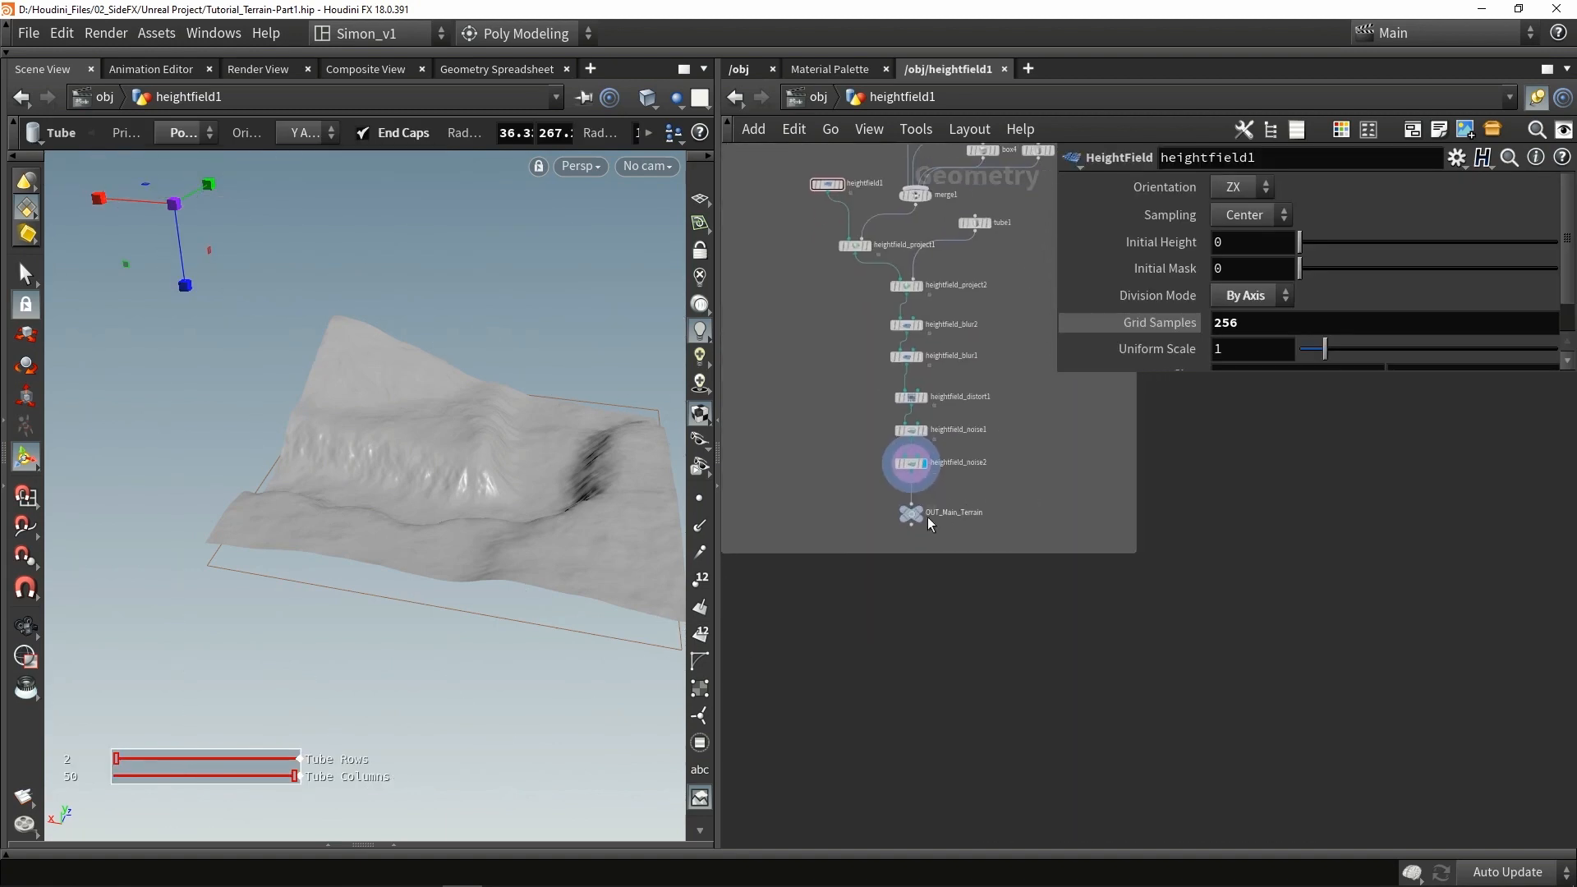
scroll(928, 517, up, 3)
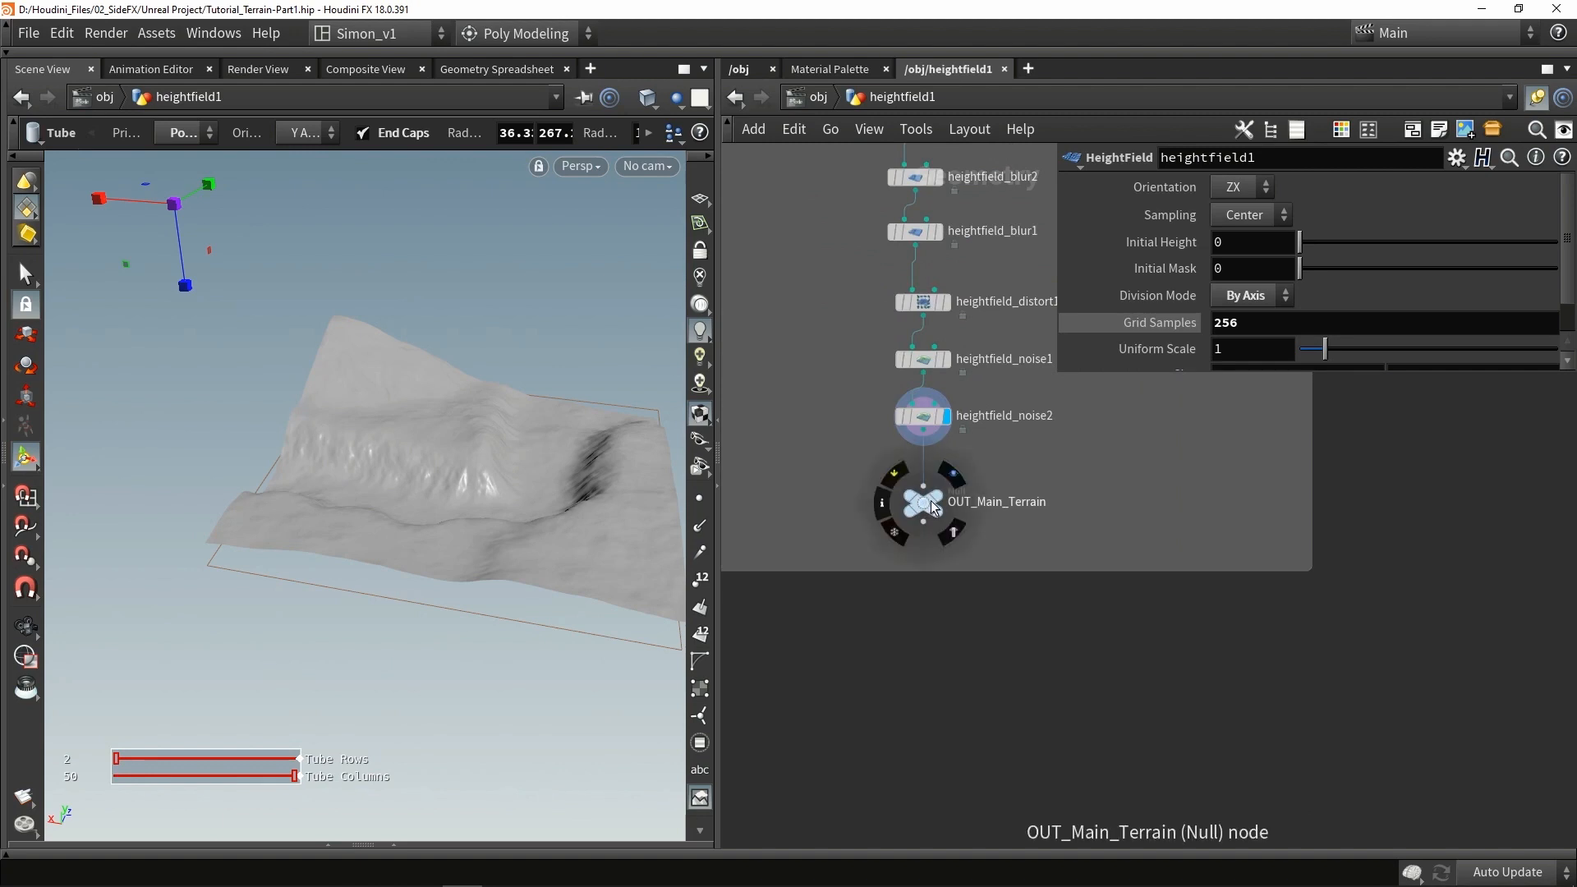
click(933, 502)
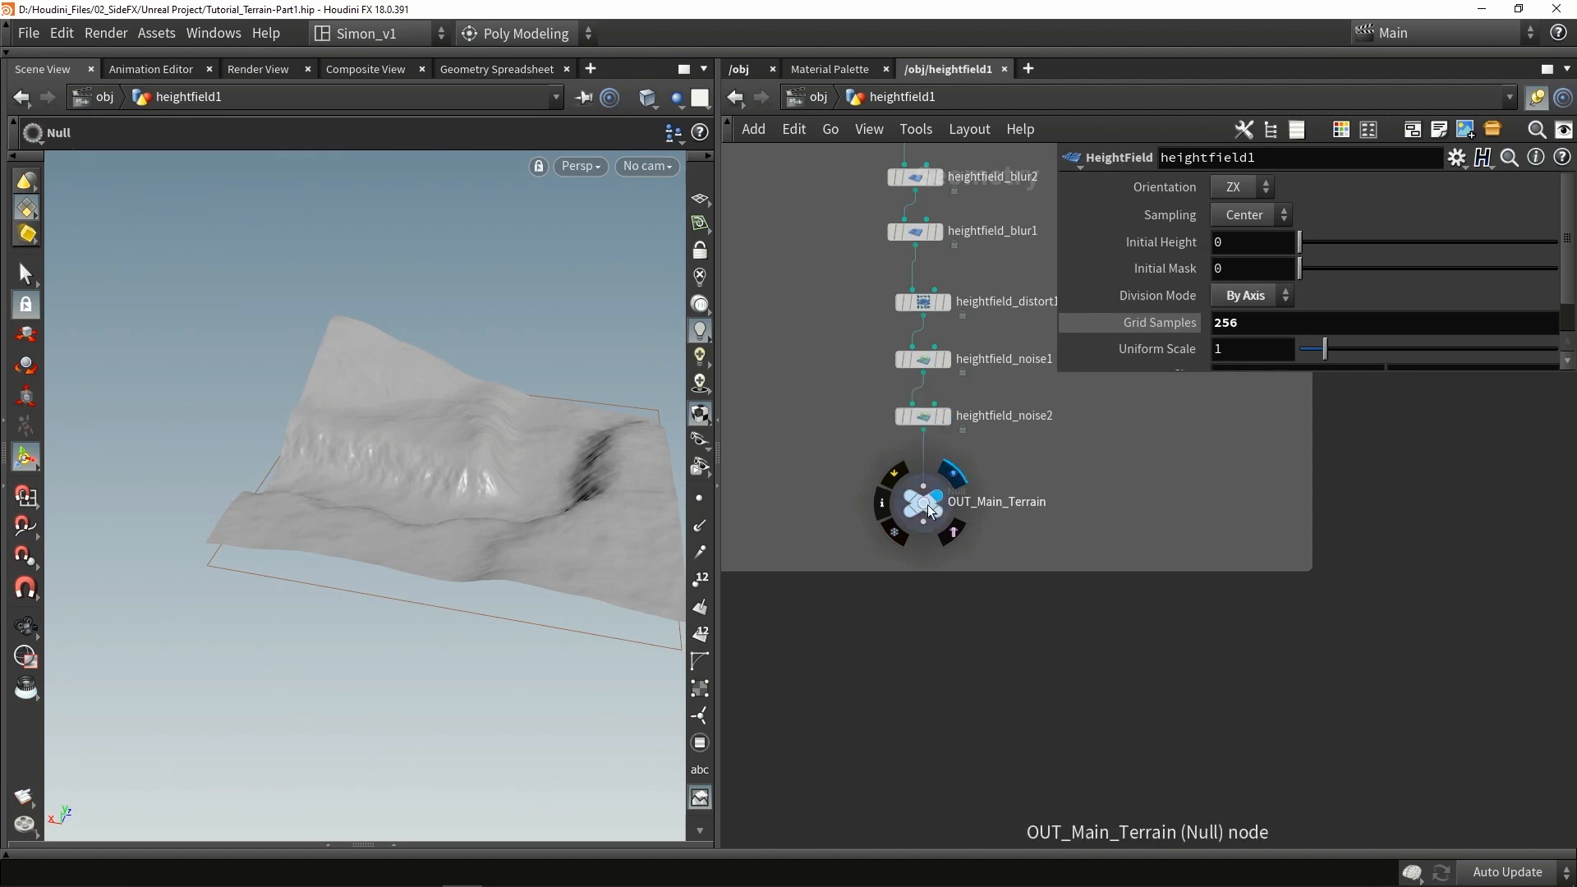
middle_drag(1011, 669, 1013, 481)
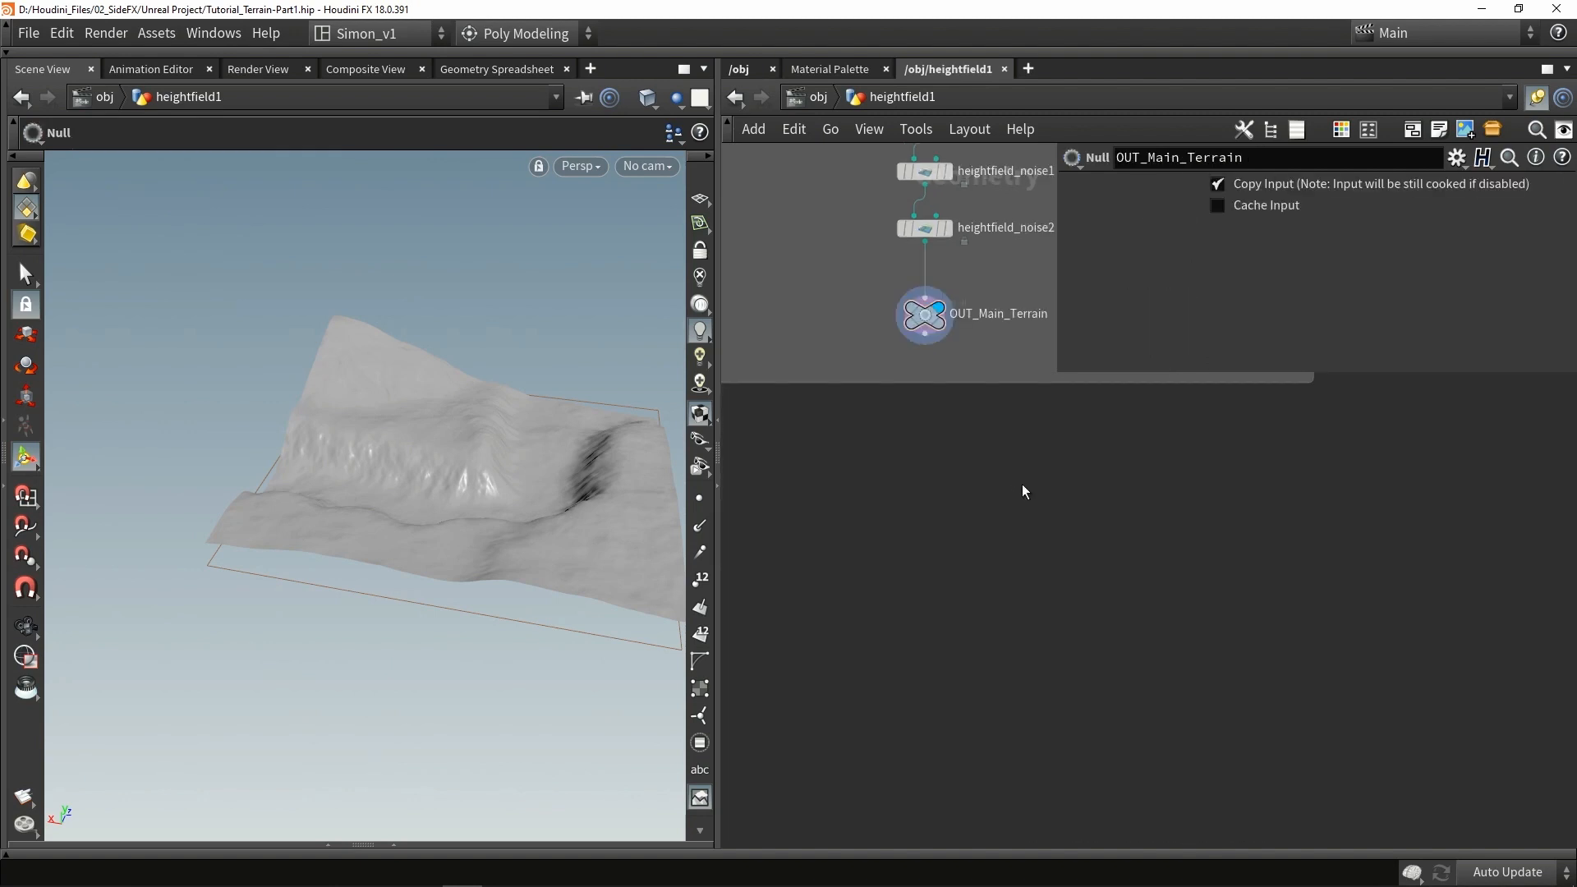
alt+drag(578, 391, 412, 463)
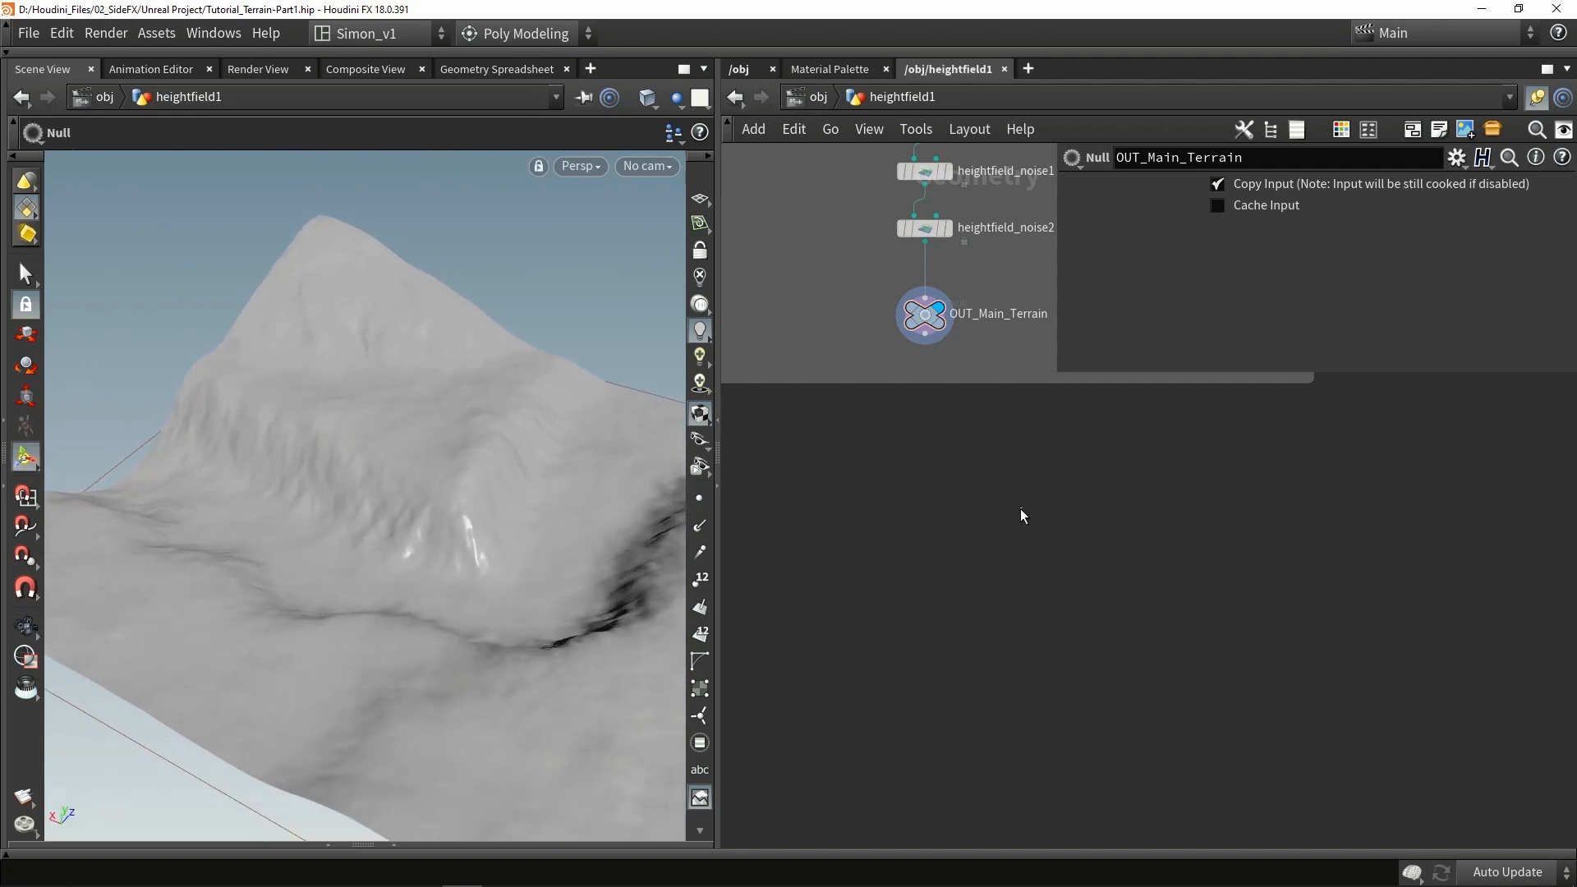
Step: Add a HeightField Erode node fed by OUT_Main_Terrain and display its result
key(Tab)
text(erode)
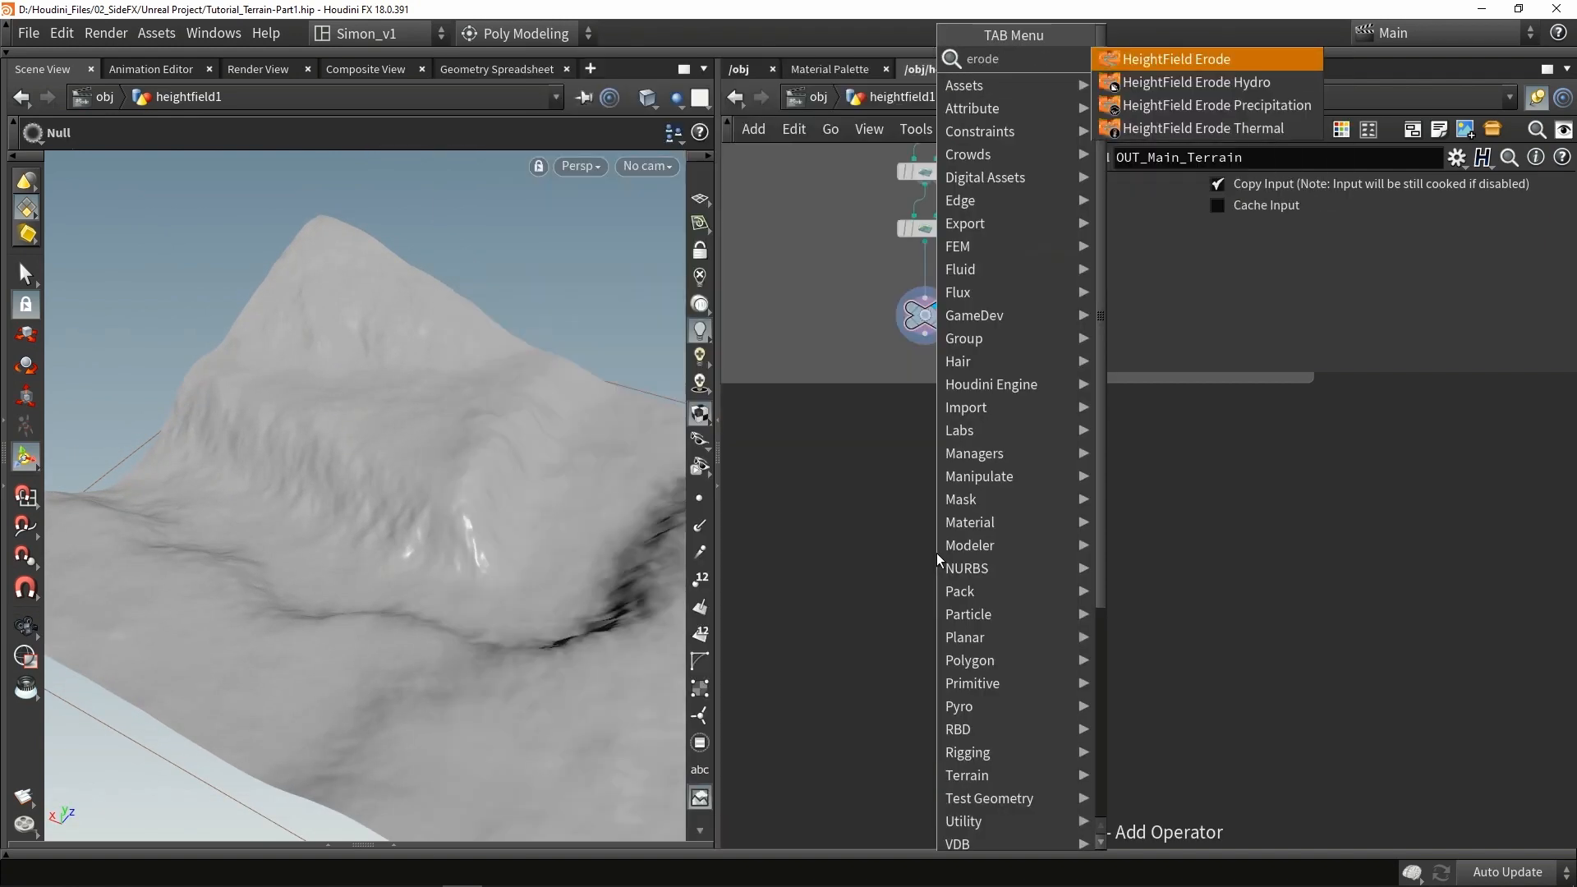
key(Return)
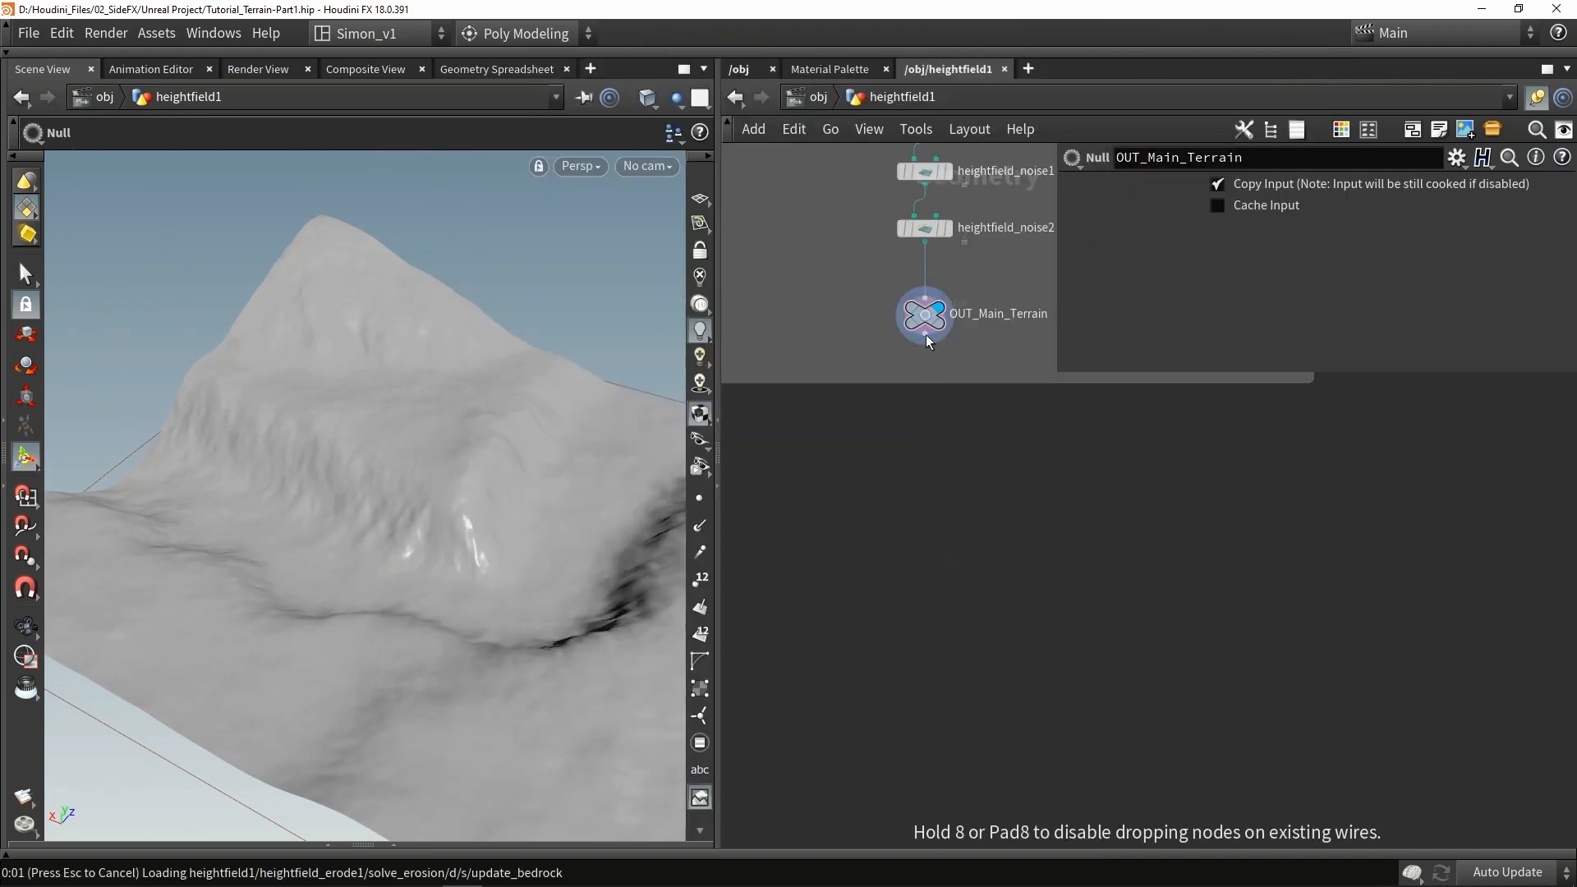
drag(925, 333, 941, 487)
click(959, 553)
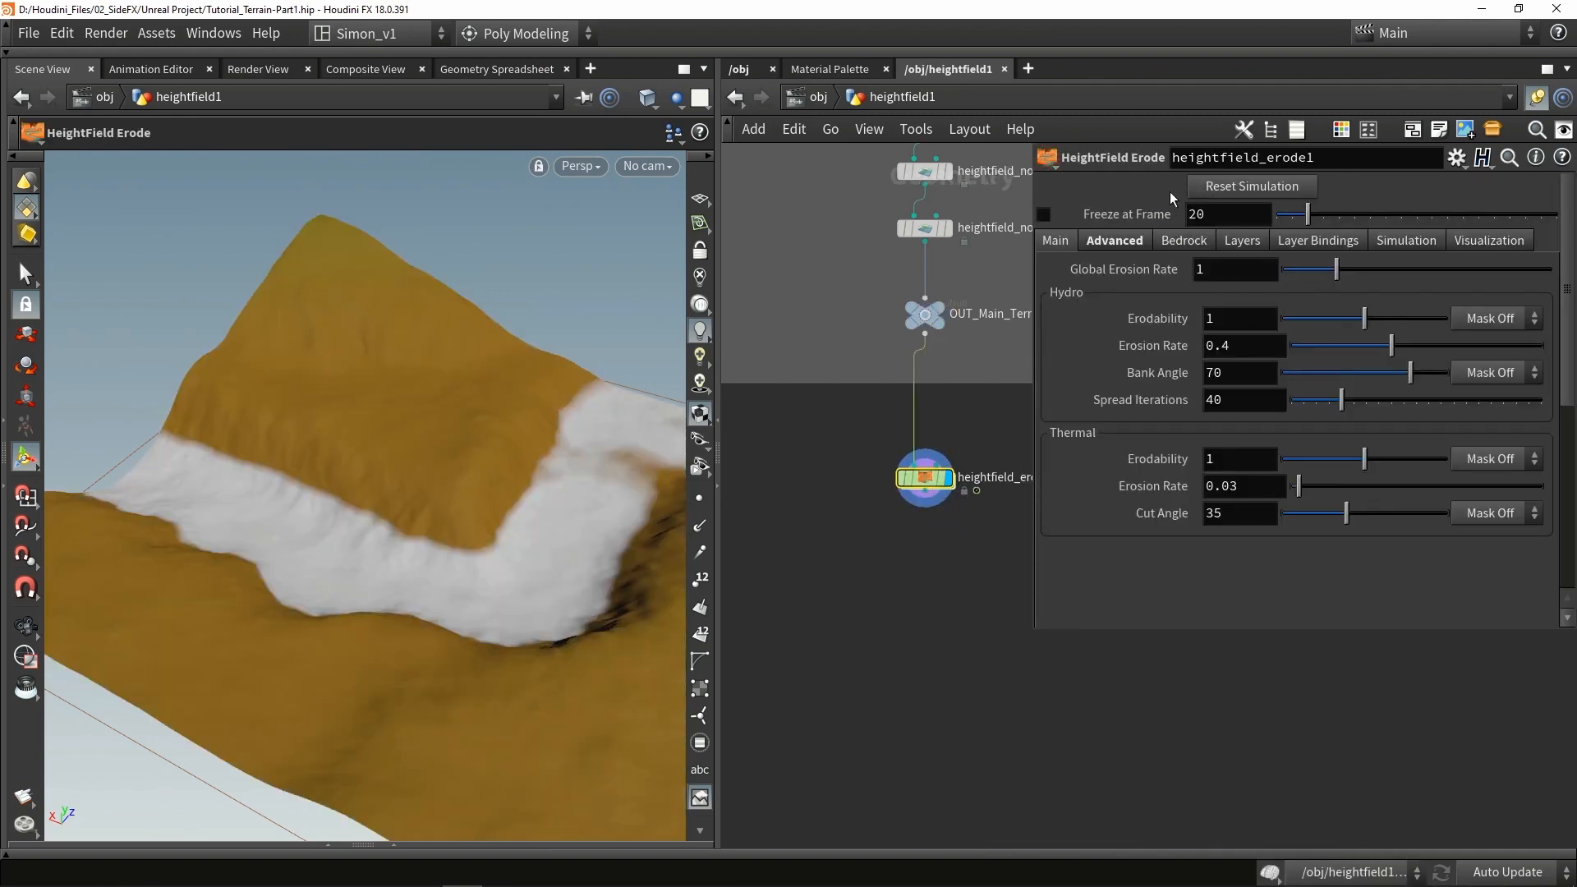
Step: Reveal the timeline, play the erosion simulation and pause it at frame 16
click(566, 856)
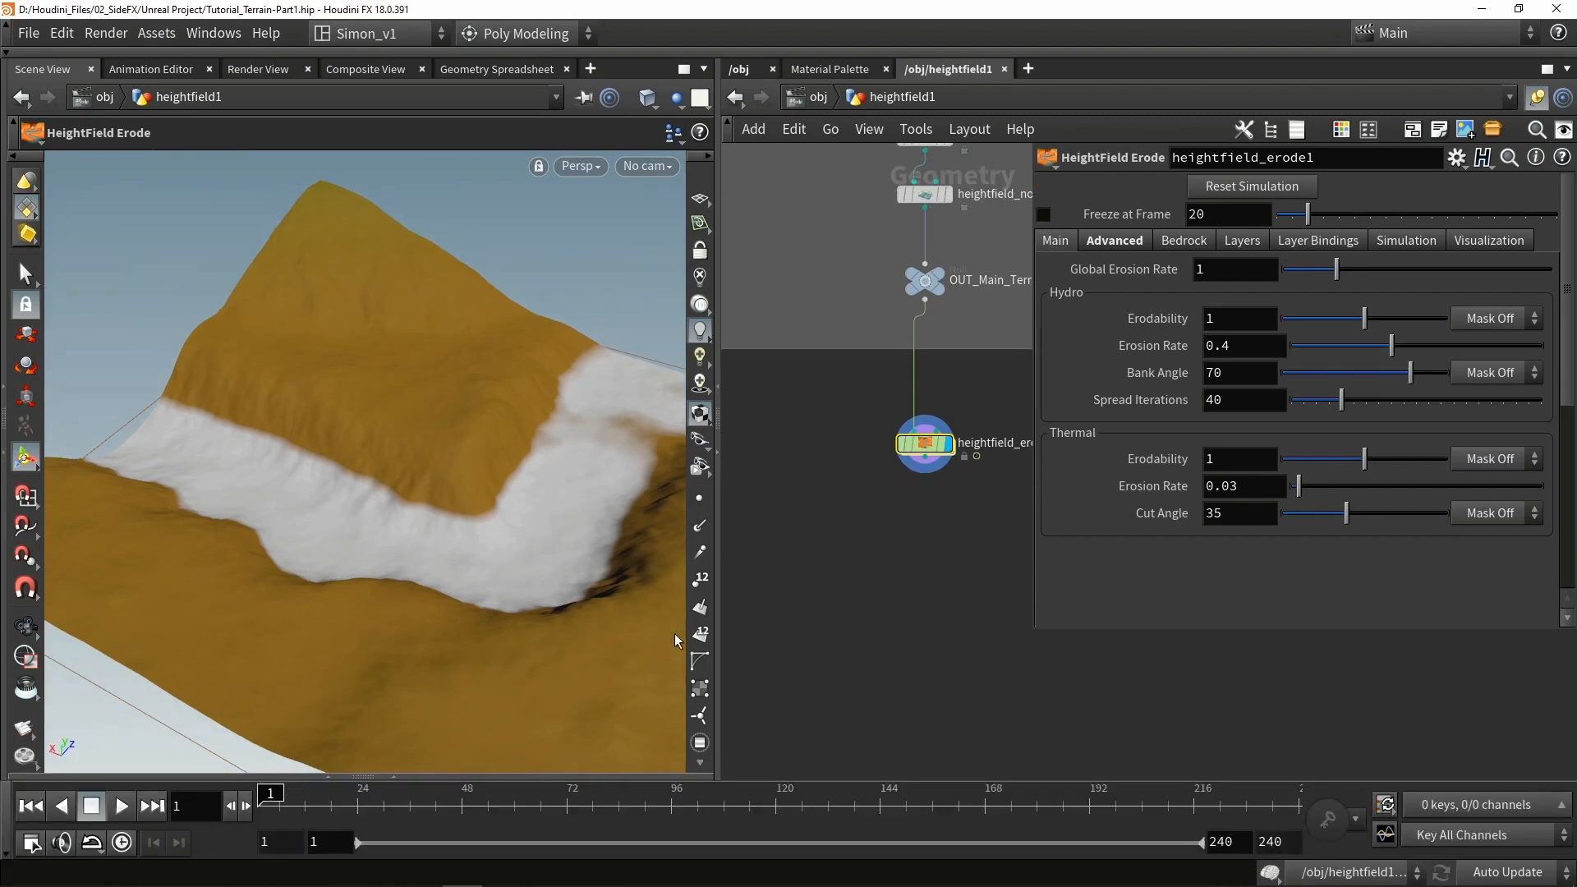
click(123, 807)
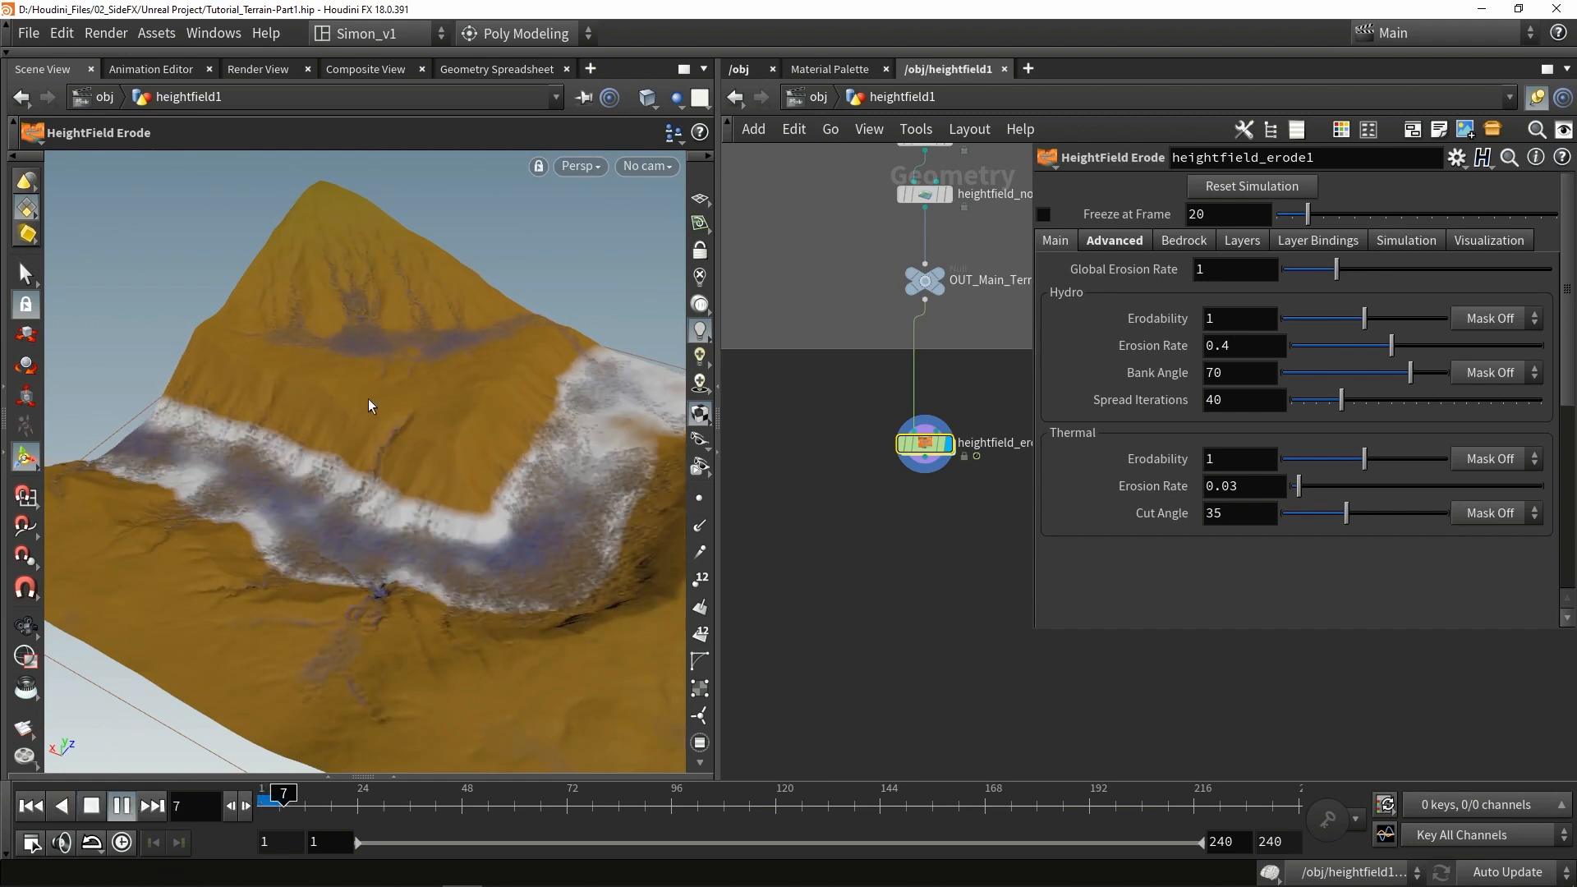
click(121, 805)
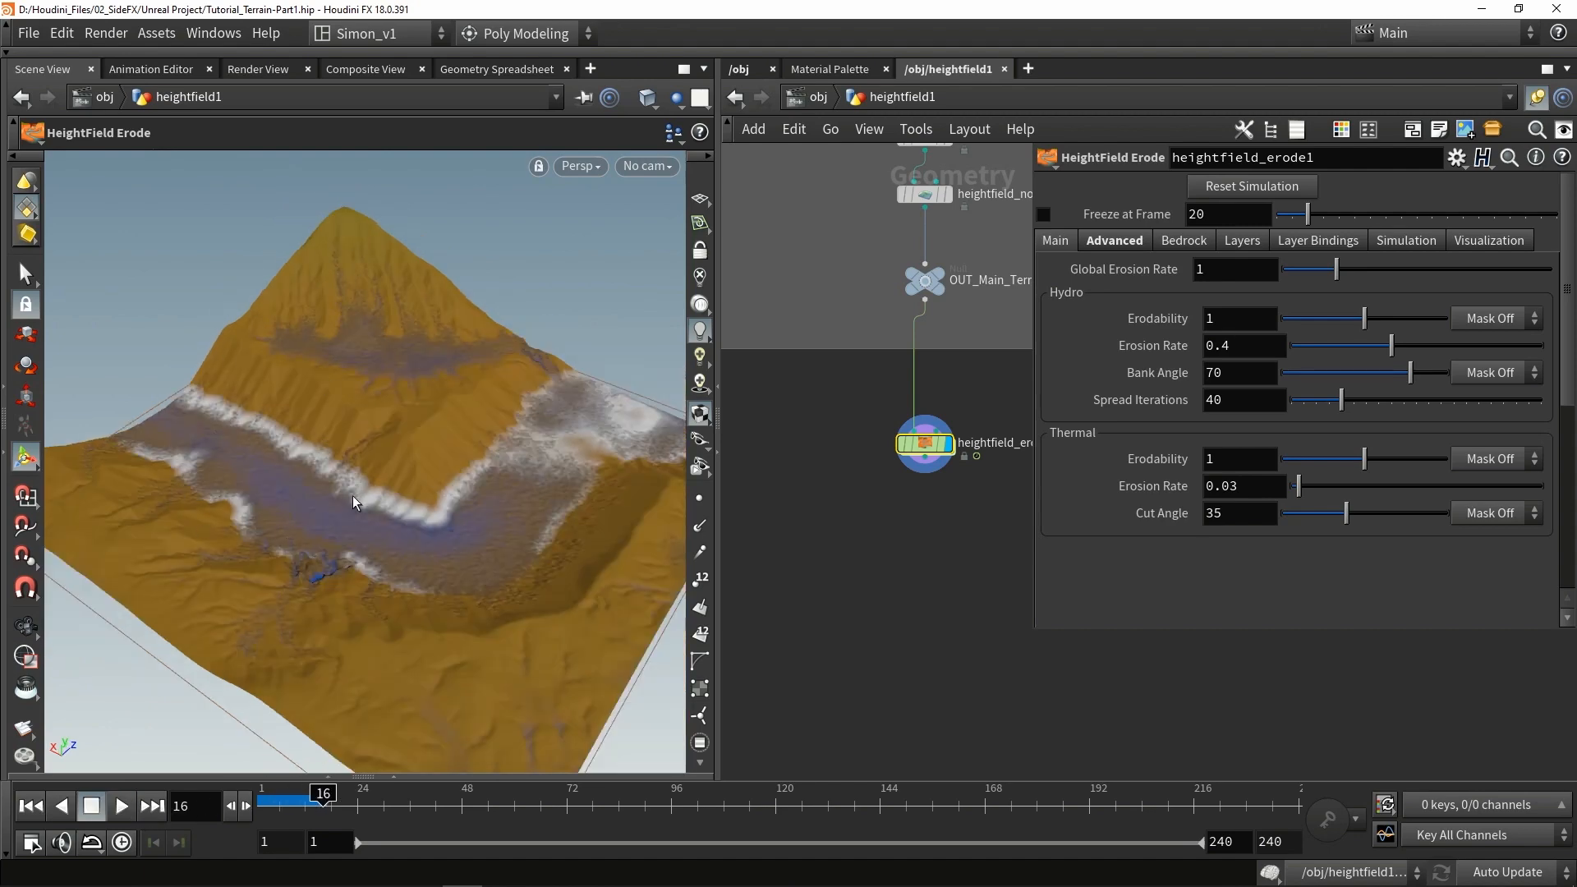
Step: Toggle the erosion layer visualization off and on, and compute the elevation range for the height ramp
click(1481, 241)
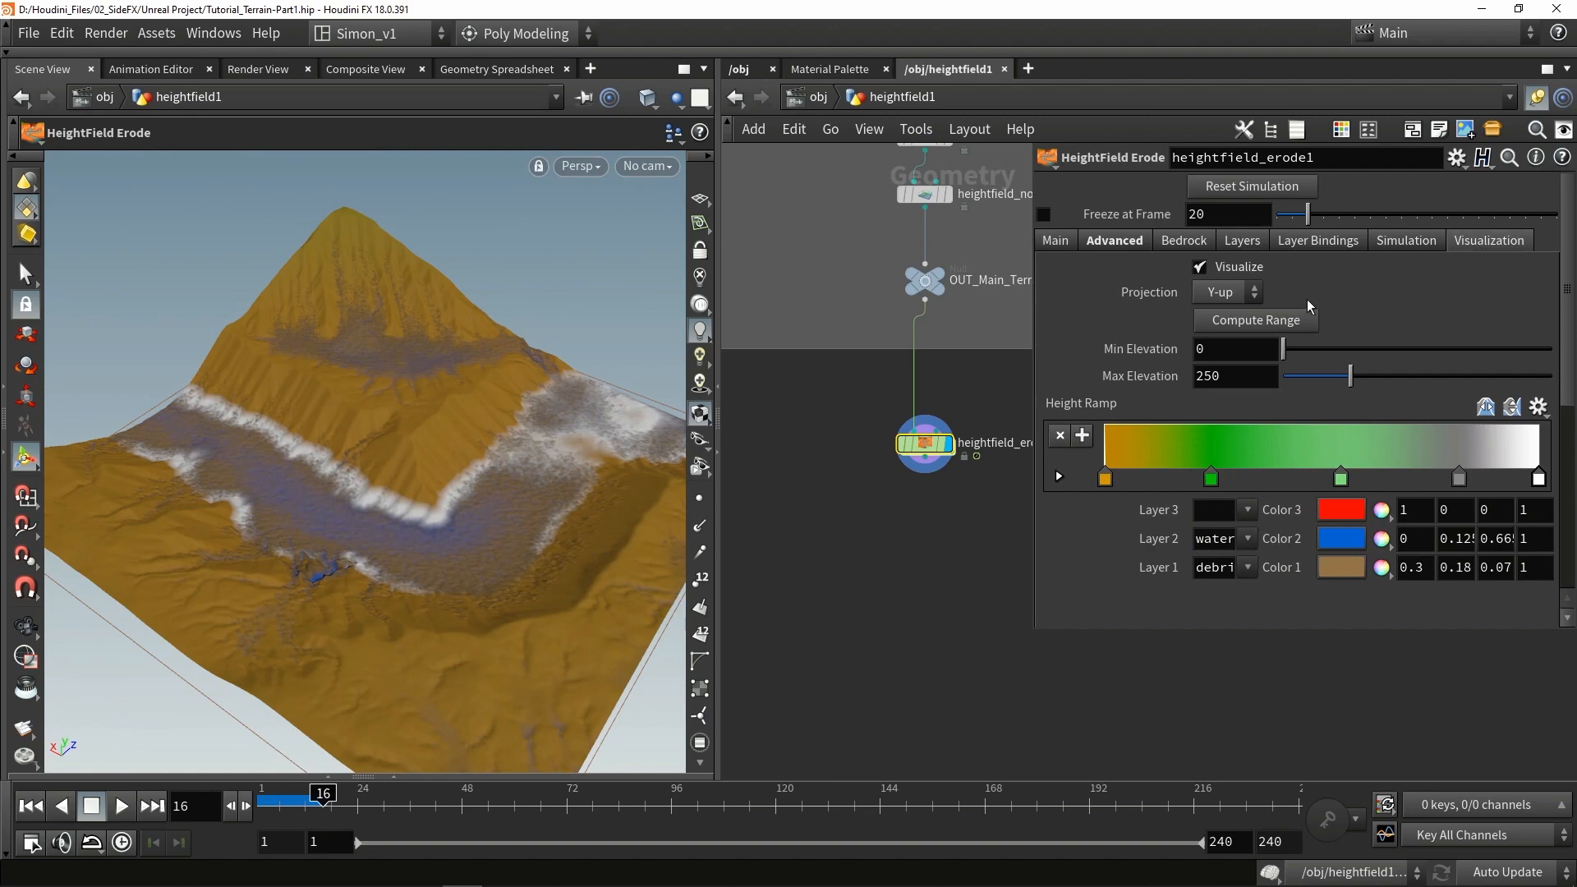
click(1199, 267)
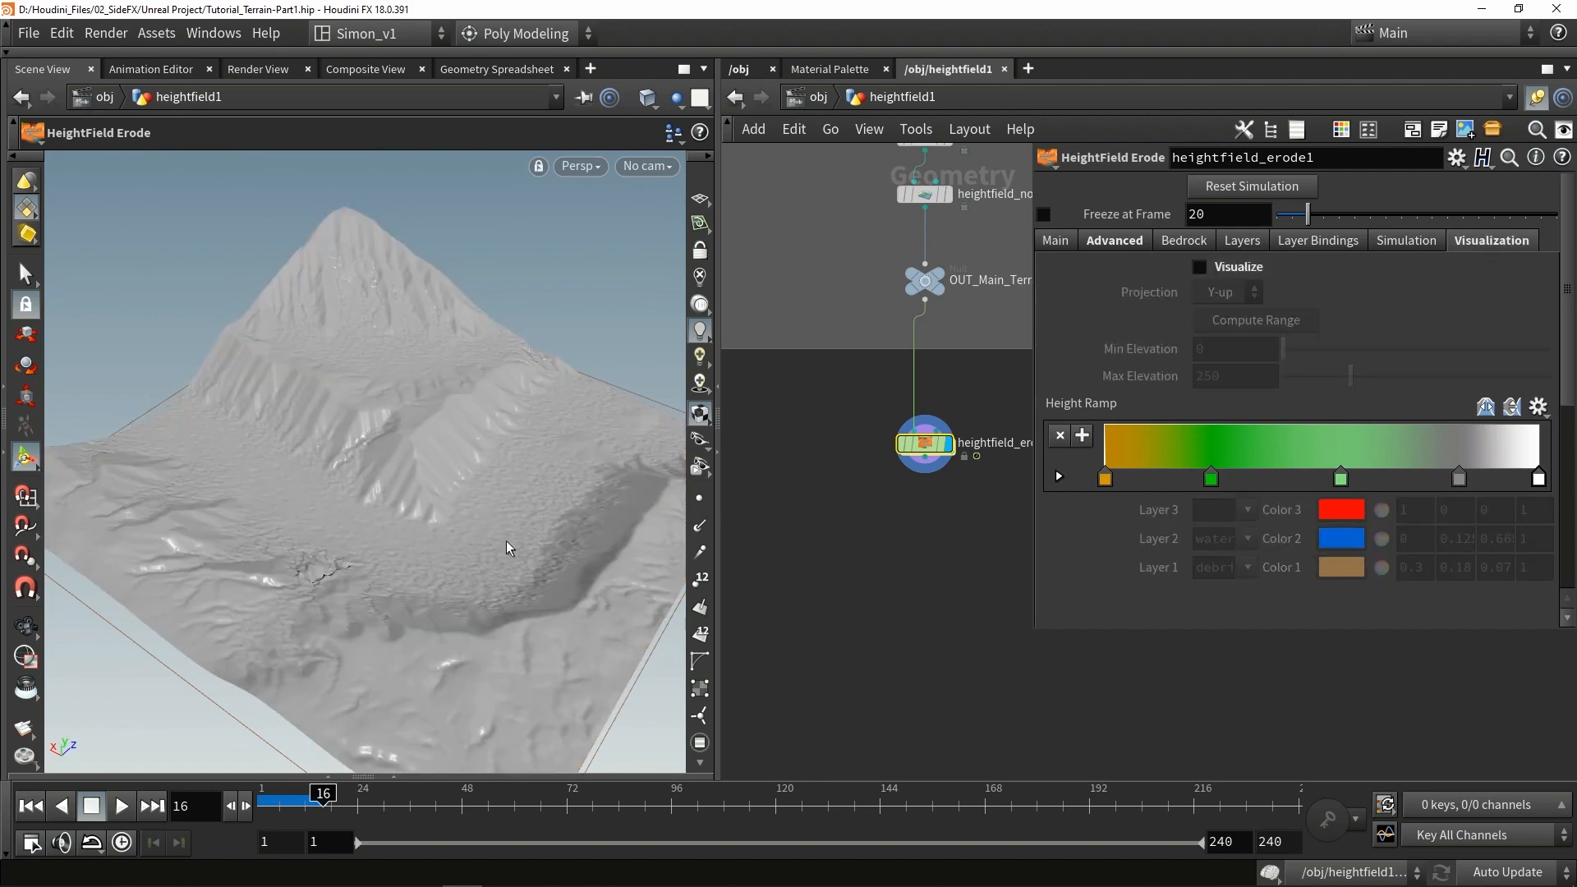
click(1247, 268)
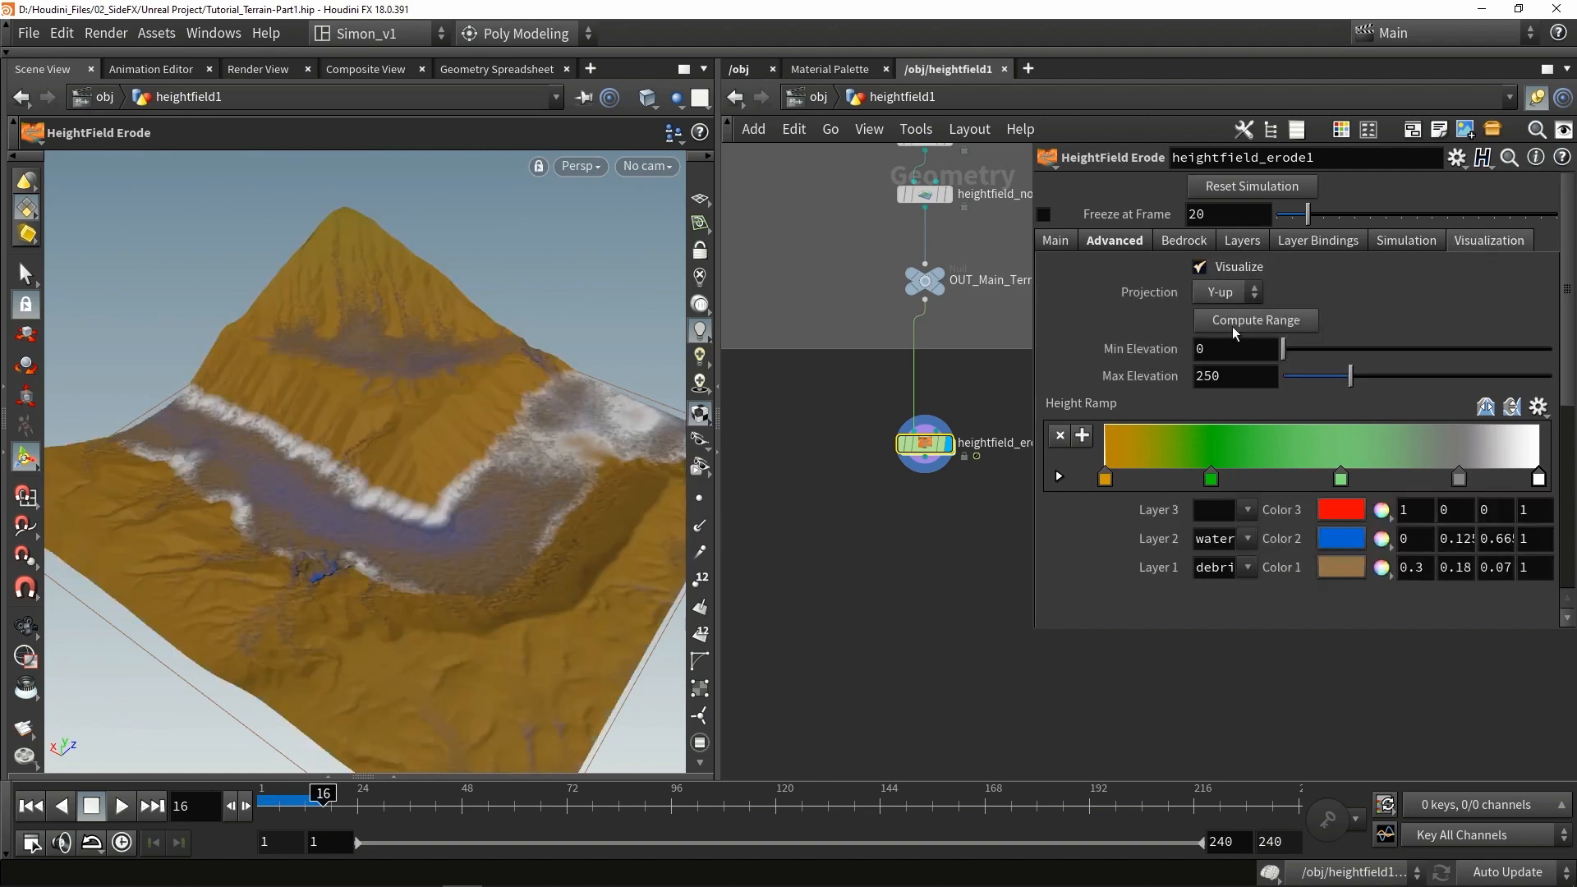
click(1282, 322)
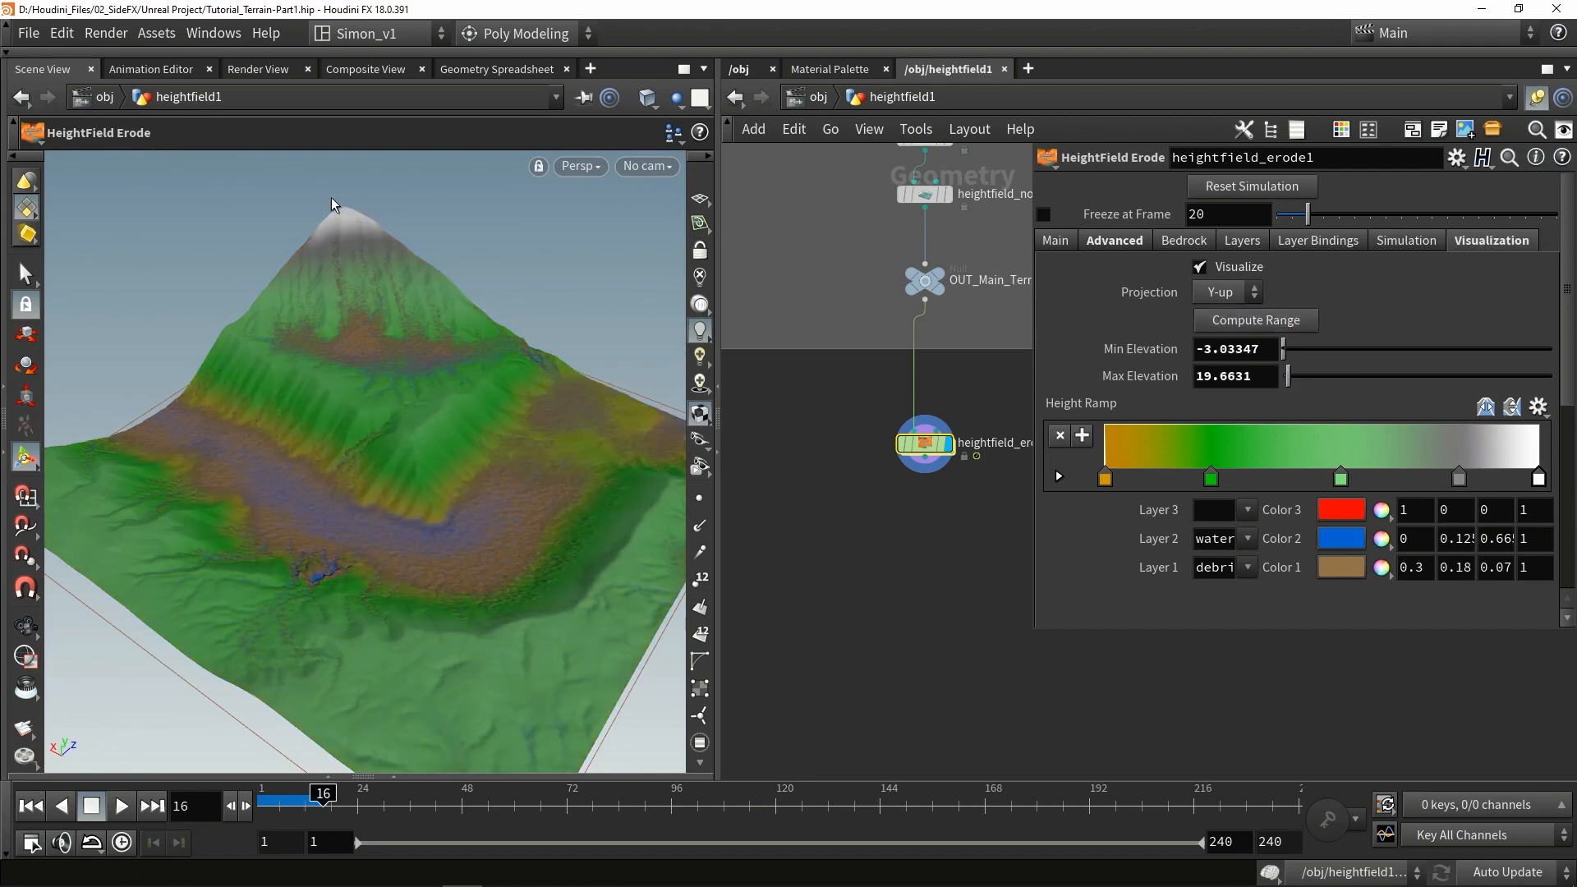
Step: Examine the coloured erosion result around the peak, slopes and valley from several angles
drag(322, 381, 441, 477)
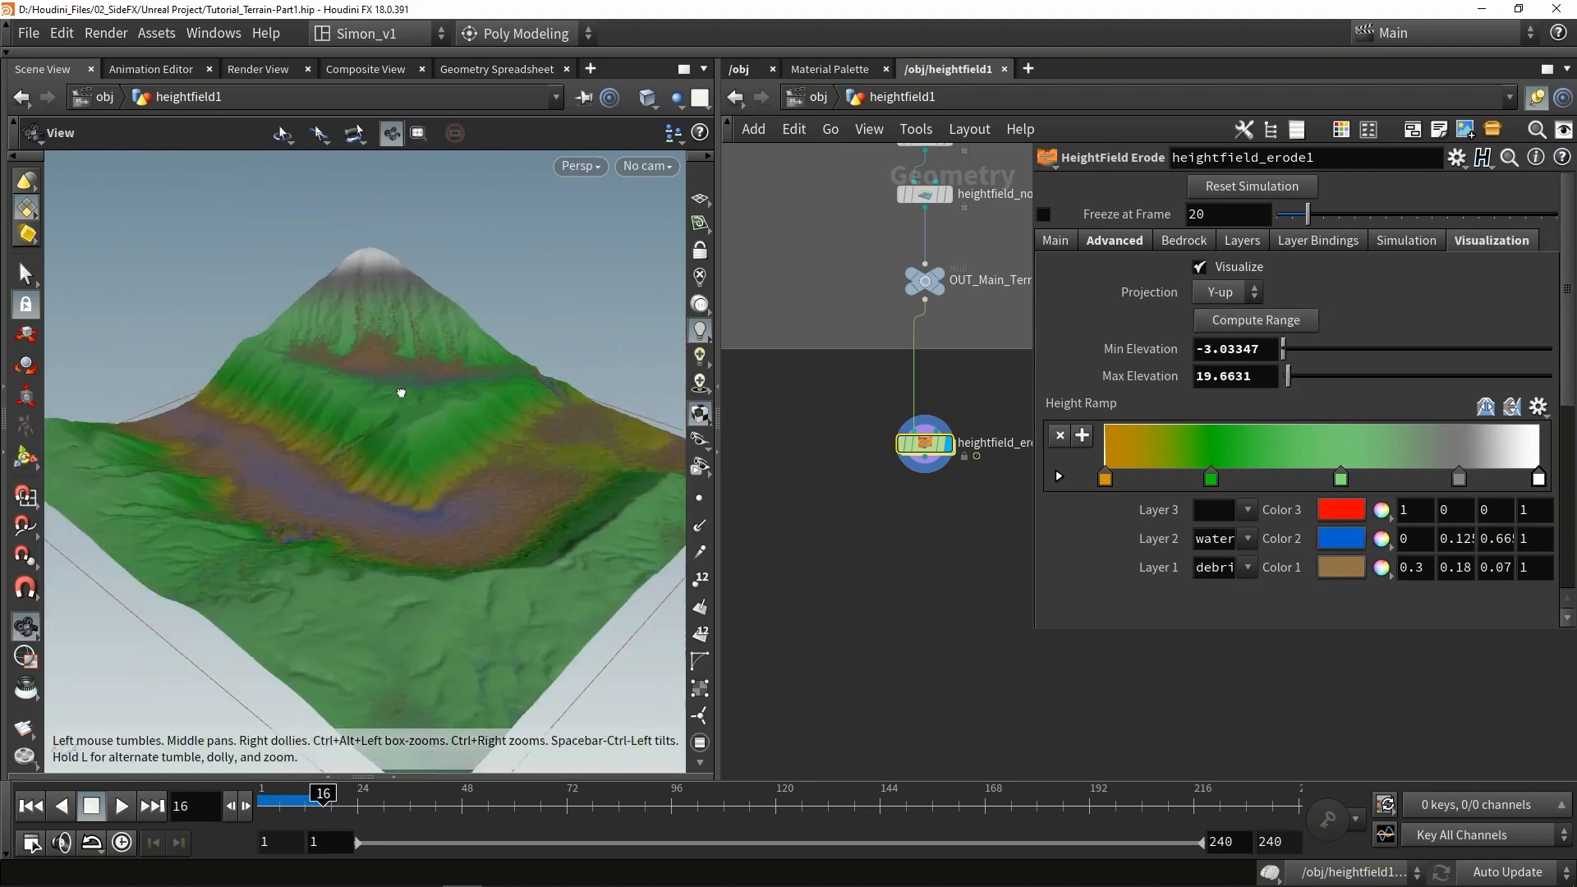
drag(400, 392, 557, 436)
right_drag(557, 436, 494, 485)
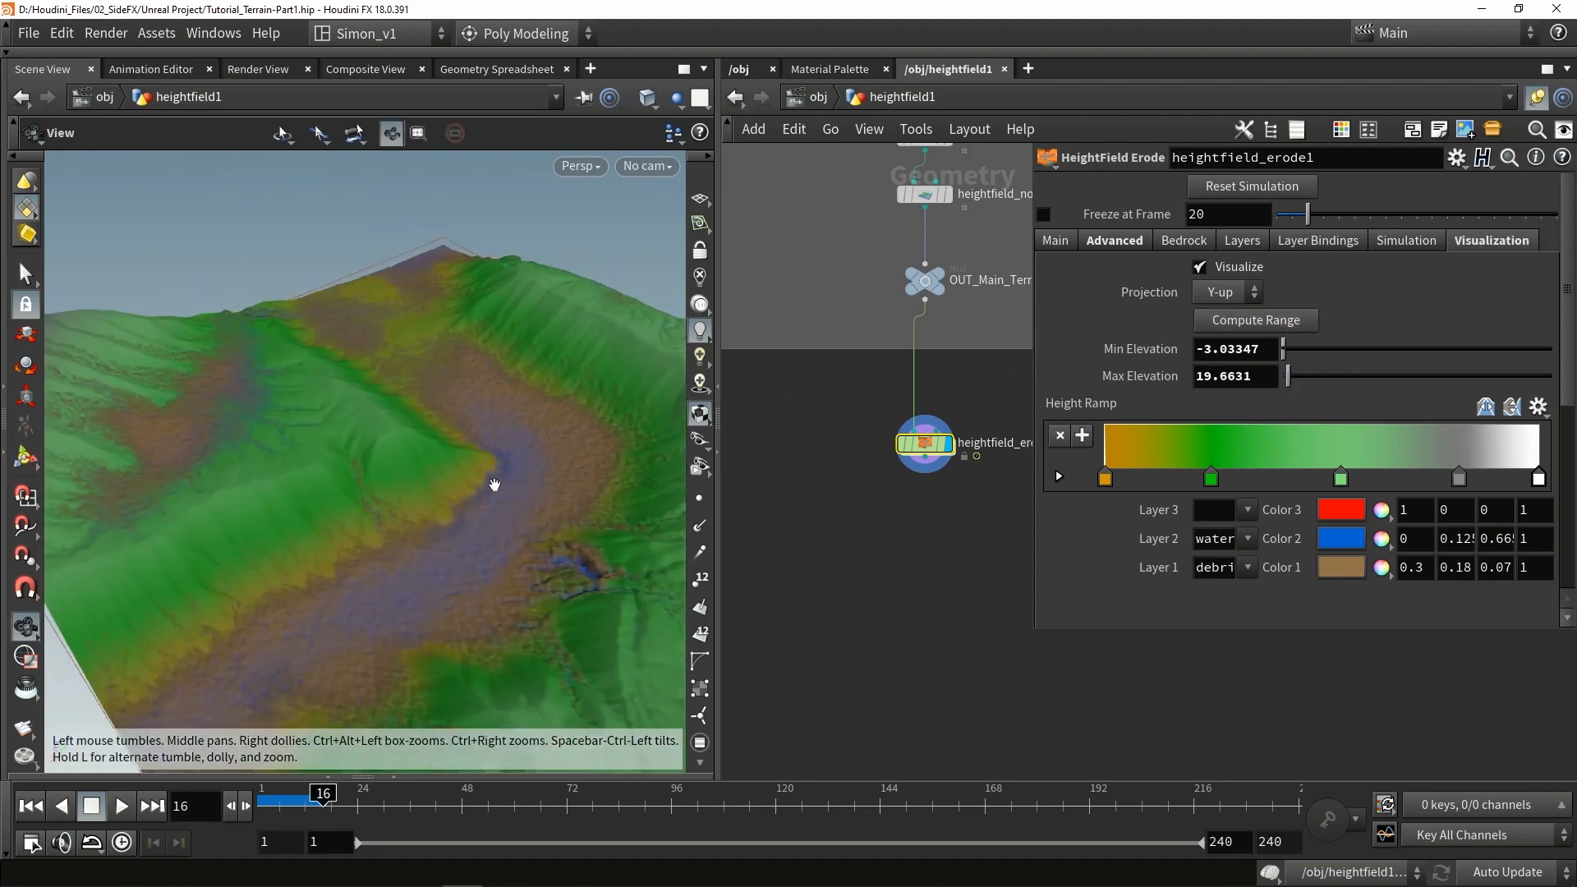
drag(494, 485, 521, 415)
right_drag(520, 415, 491, 439)
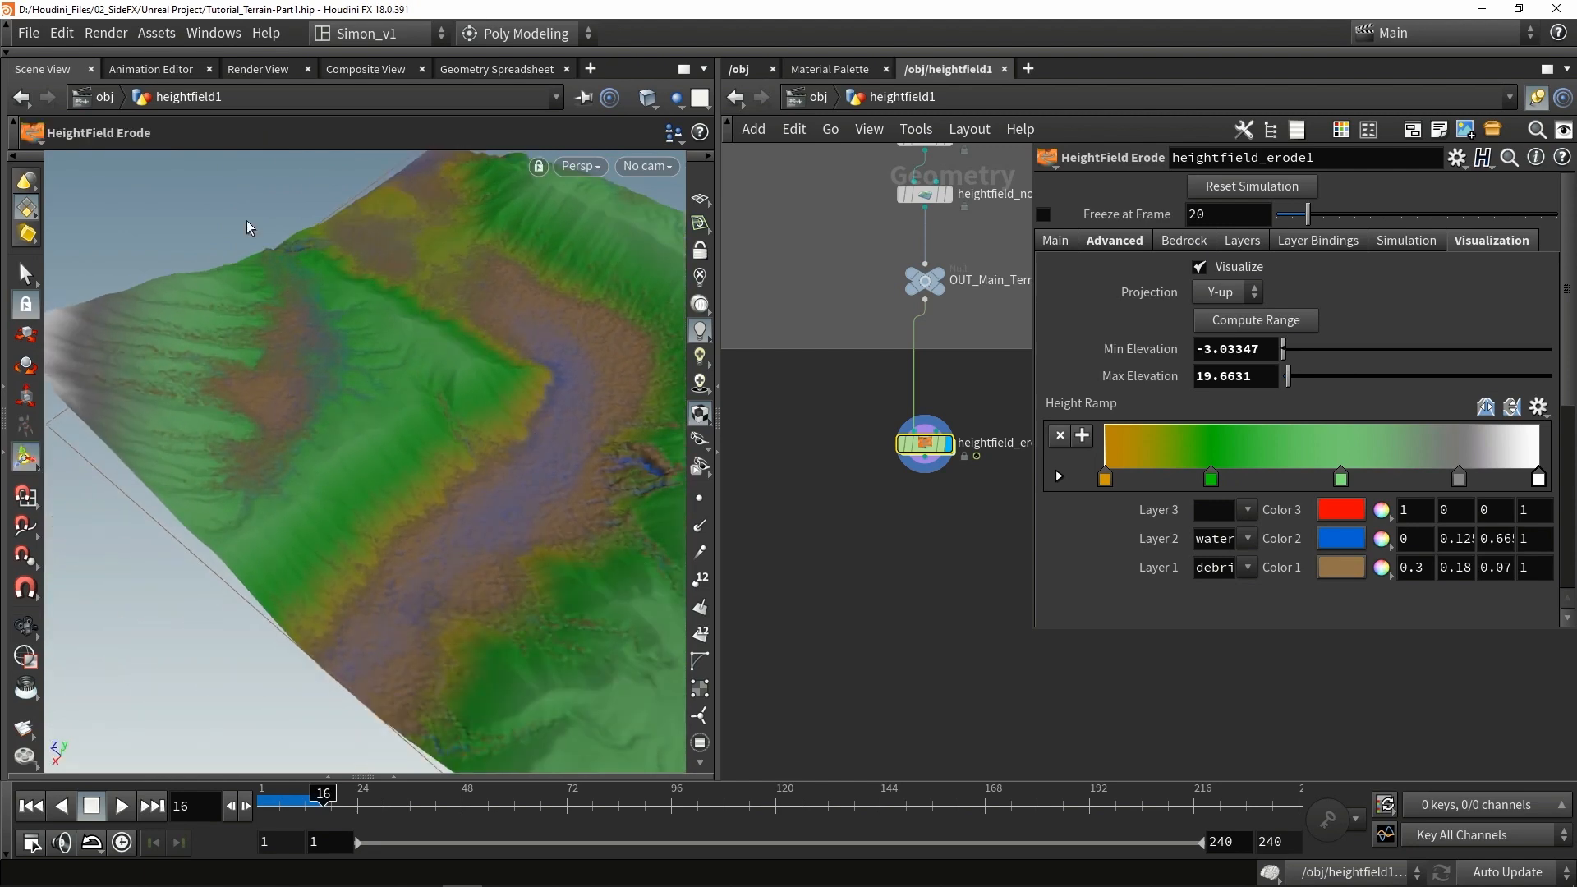
drag(459, 316, 427, 330)
drag(342, 467, 380, 448)
key(Return)
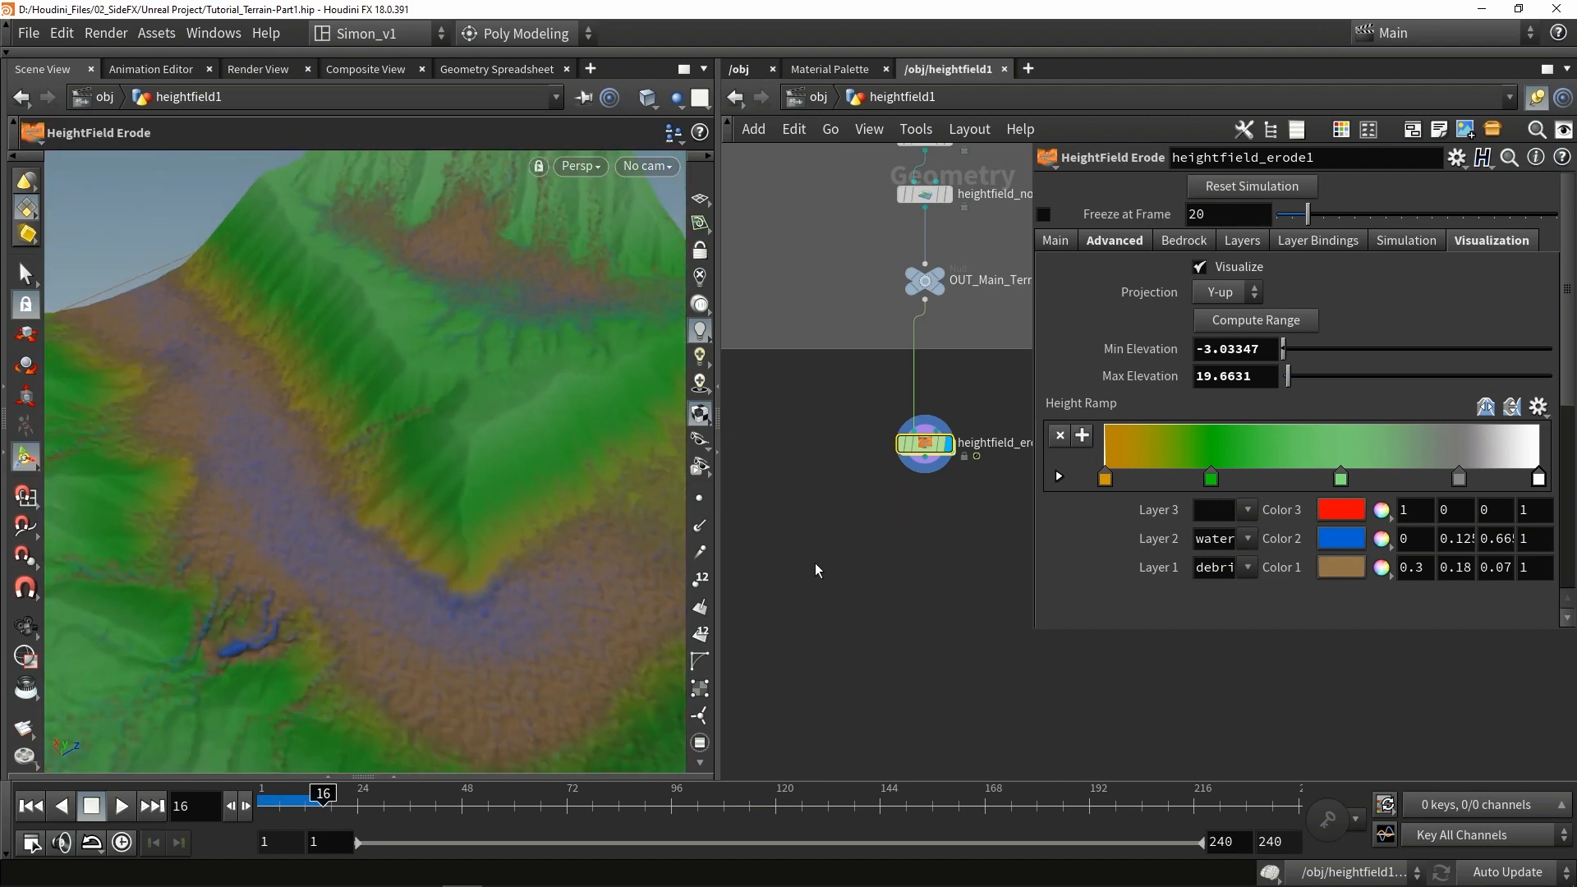
Step: Add a HeightField Resample node, feed it from OUT_Main_Terrain and display its result
key(Tab)
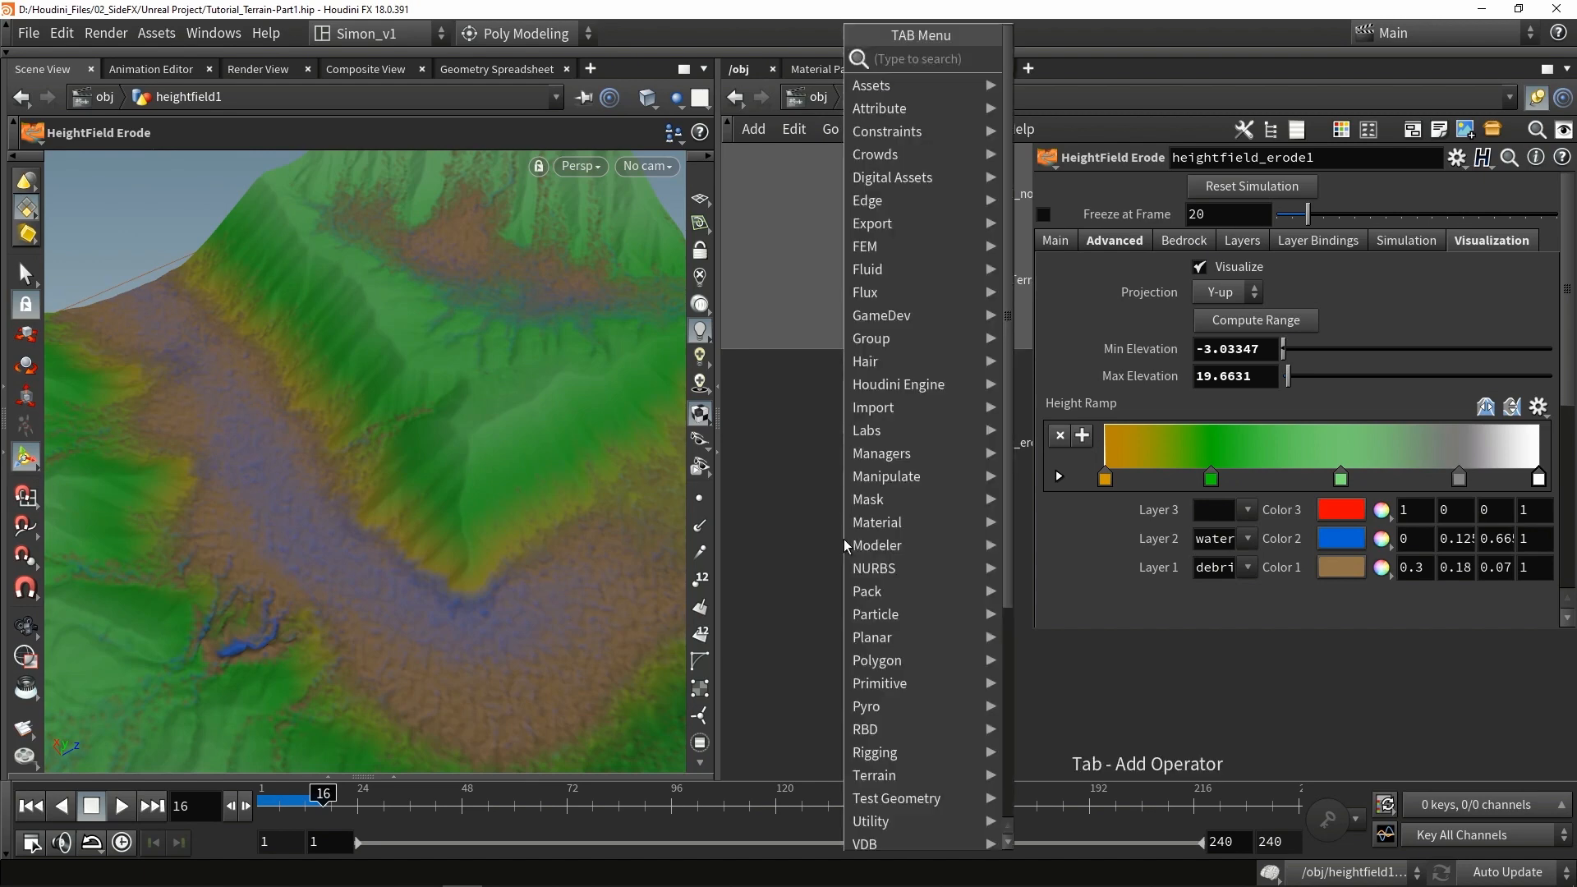
text(res)
key(Down)
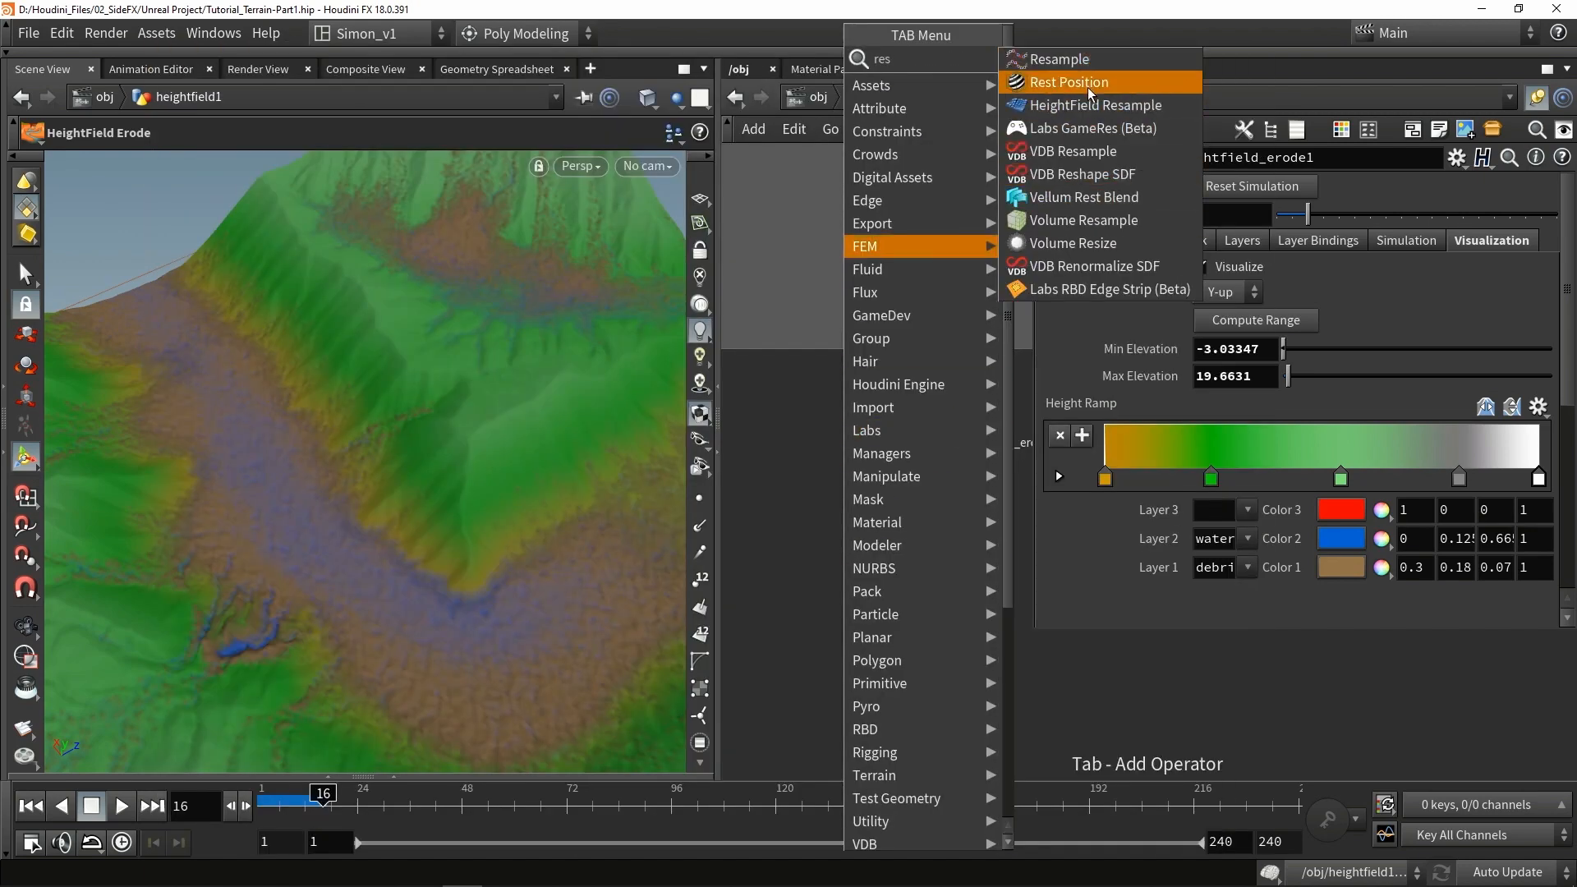
key(Down)
key(Return)
click(850, 394)
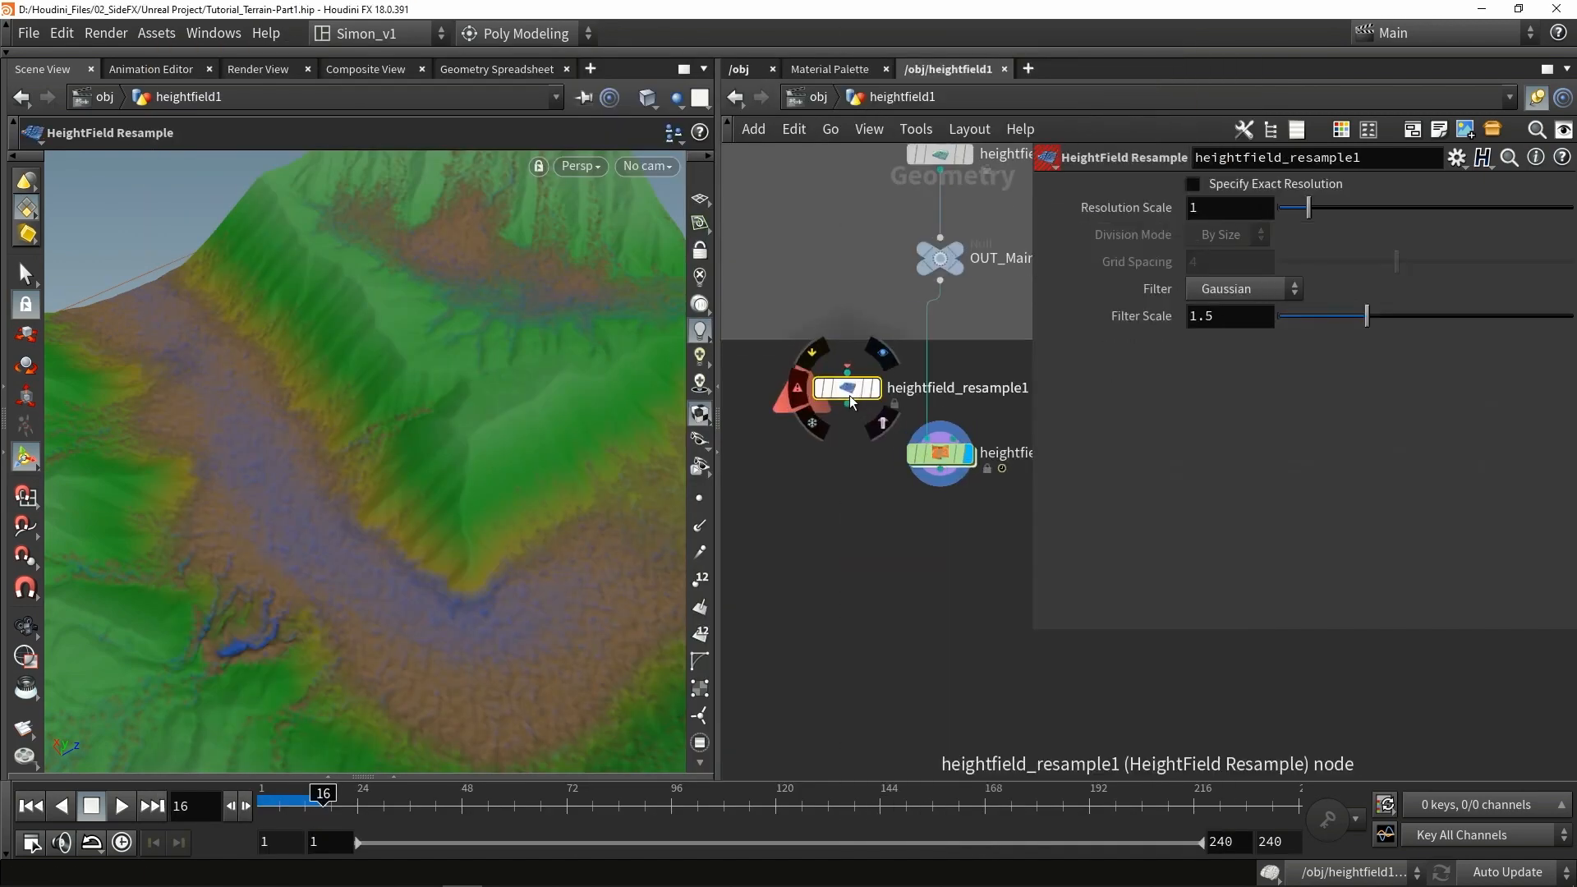
drag(940, 281, 868, 373)
key(r)
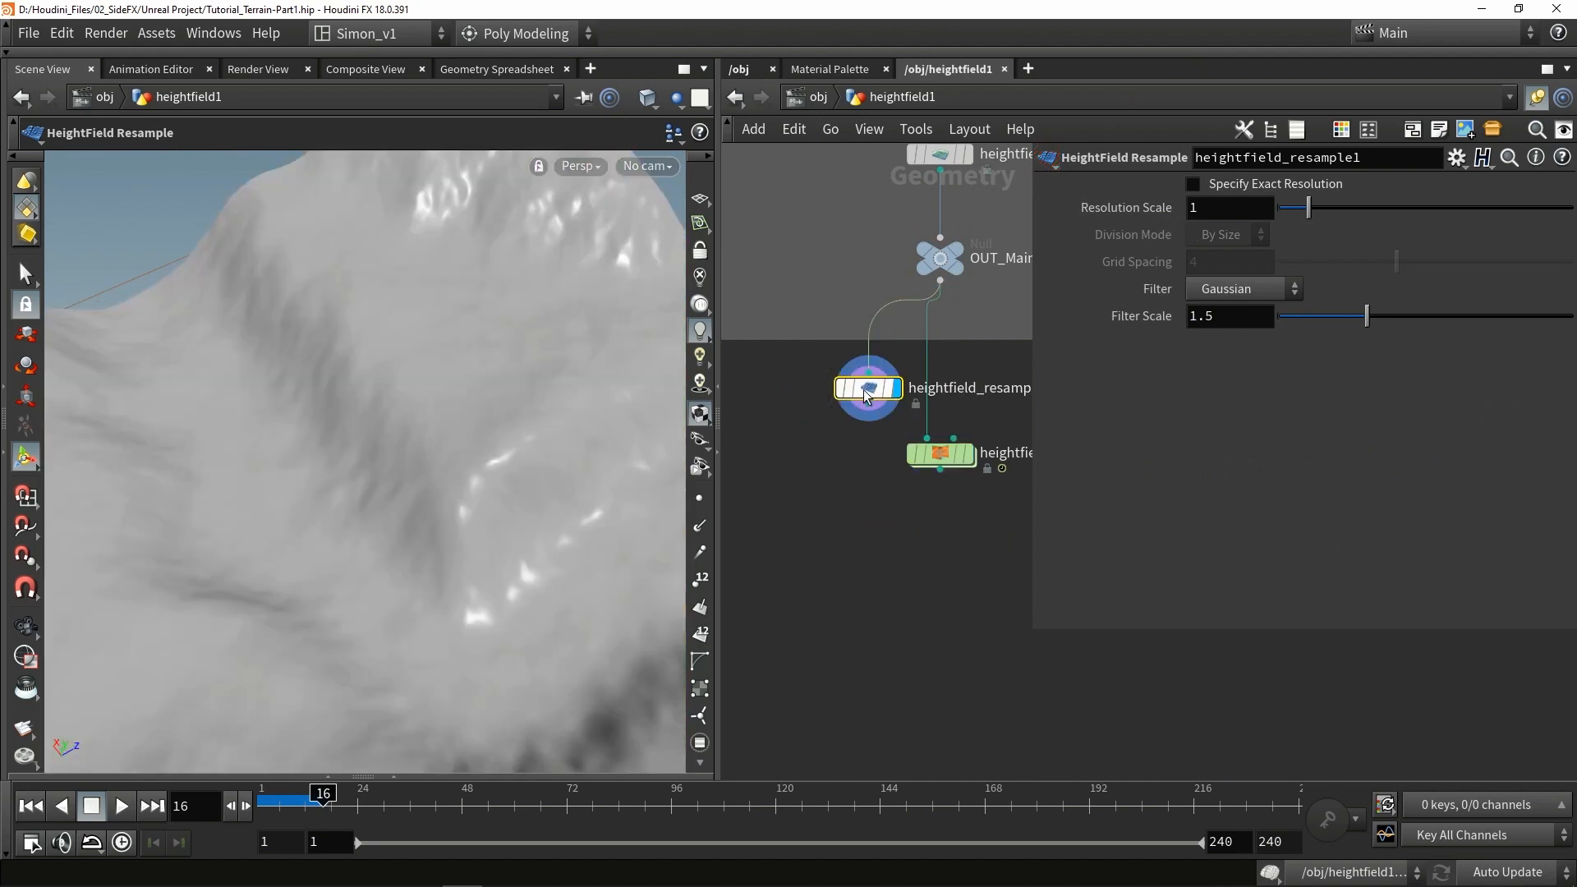
Step: Set the resample node to an exact resolution divided by axis, with 512 grid samples
click(1232, 186)
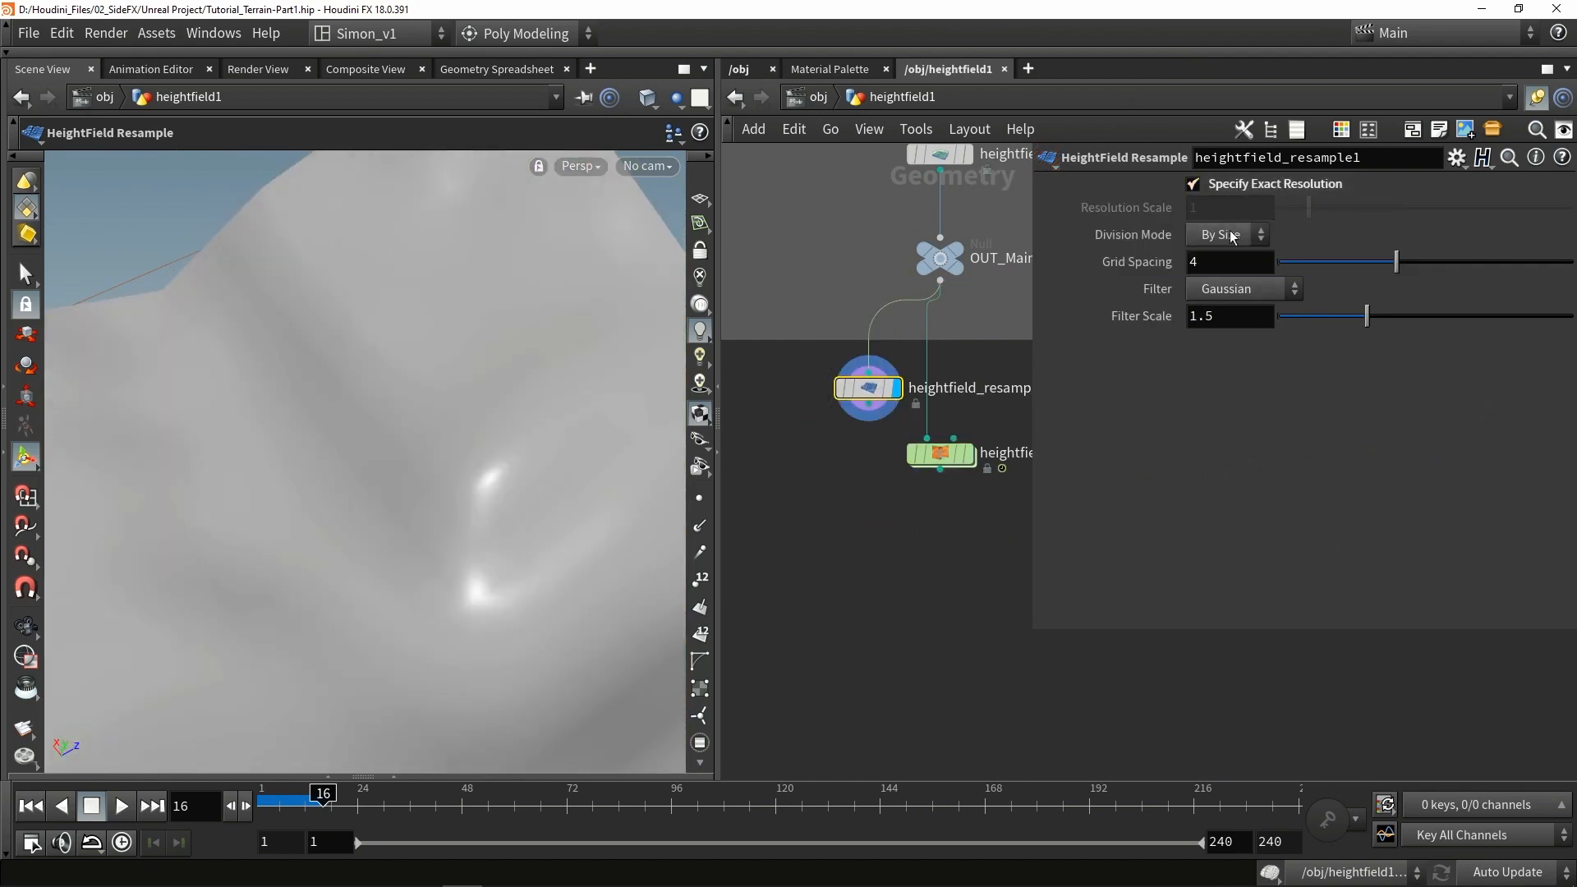
click(1230, 234)
click(1231, 257)
drag(1234, 262, 1119, 278)
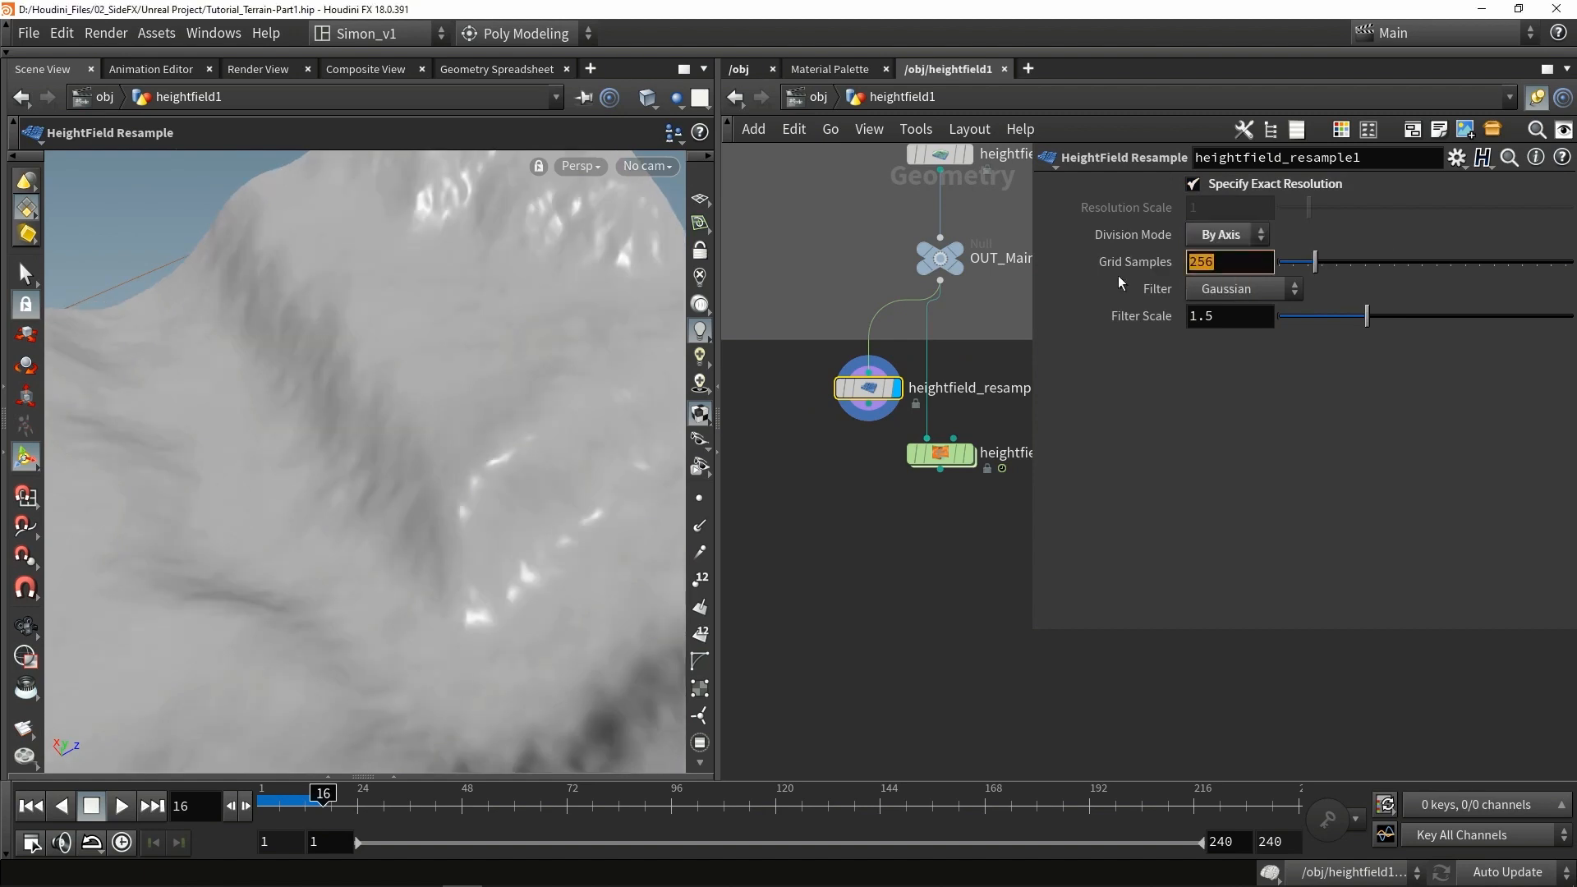
text(512)
key(Return)
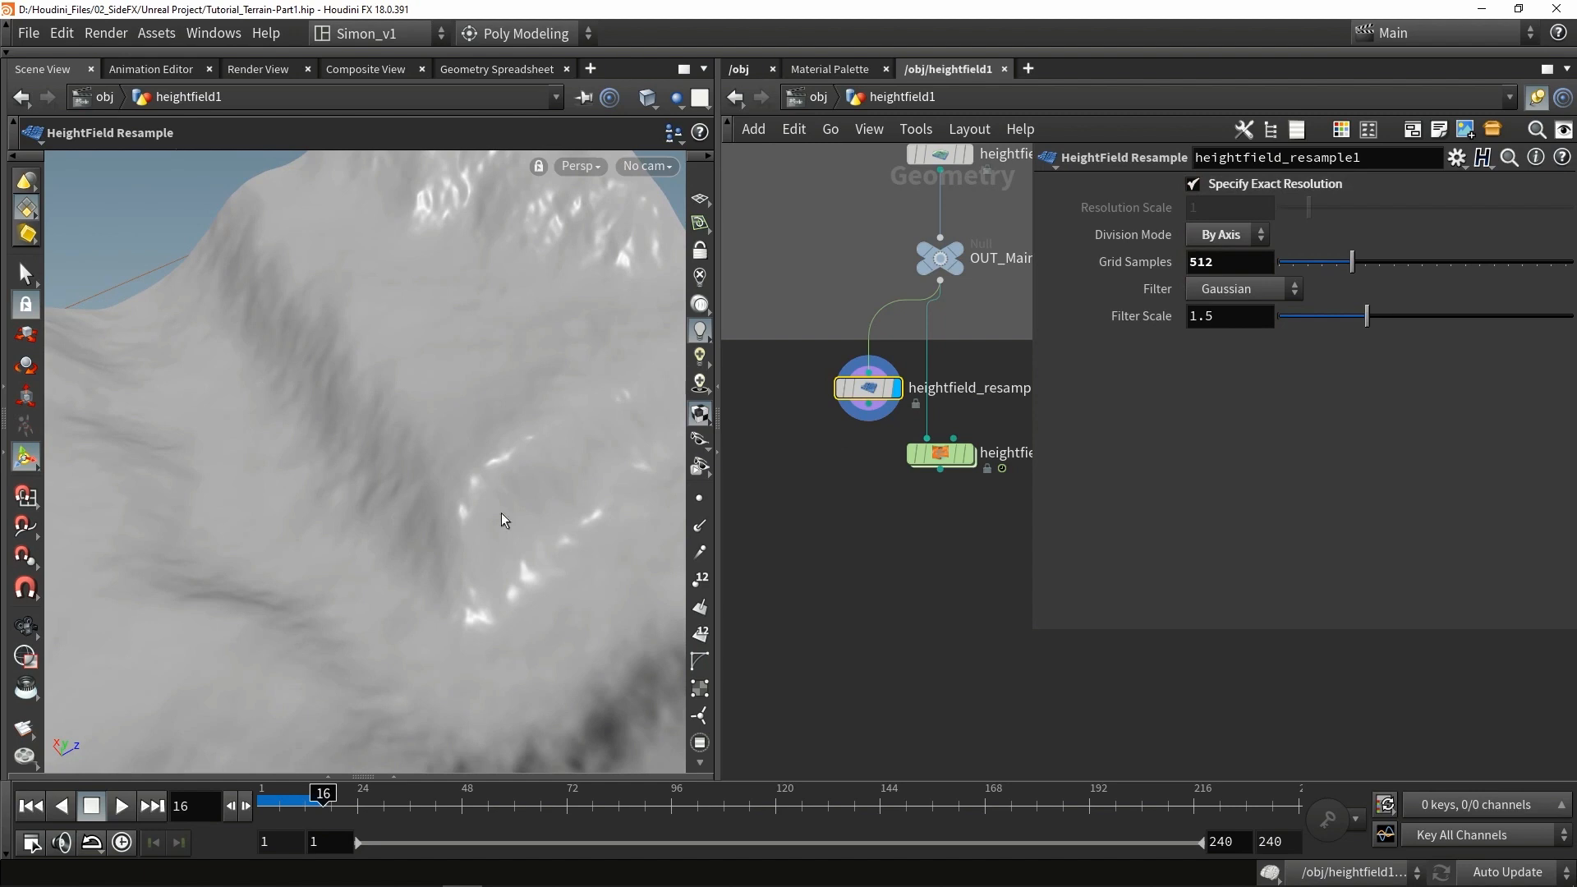
Step: Display the HeightField Erode result again and inspect the valley and peak before rewiring
scroll(870, 422, up, 3)
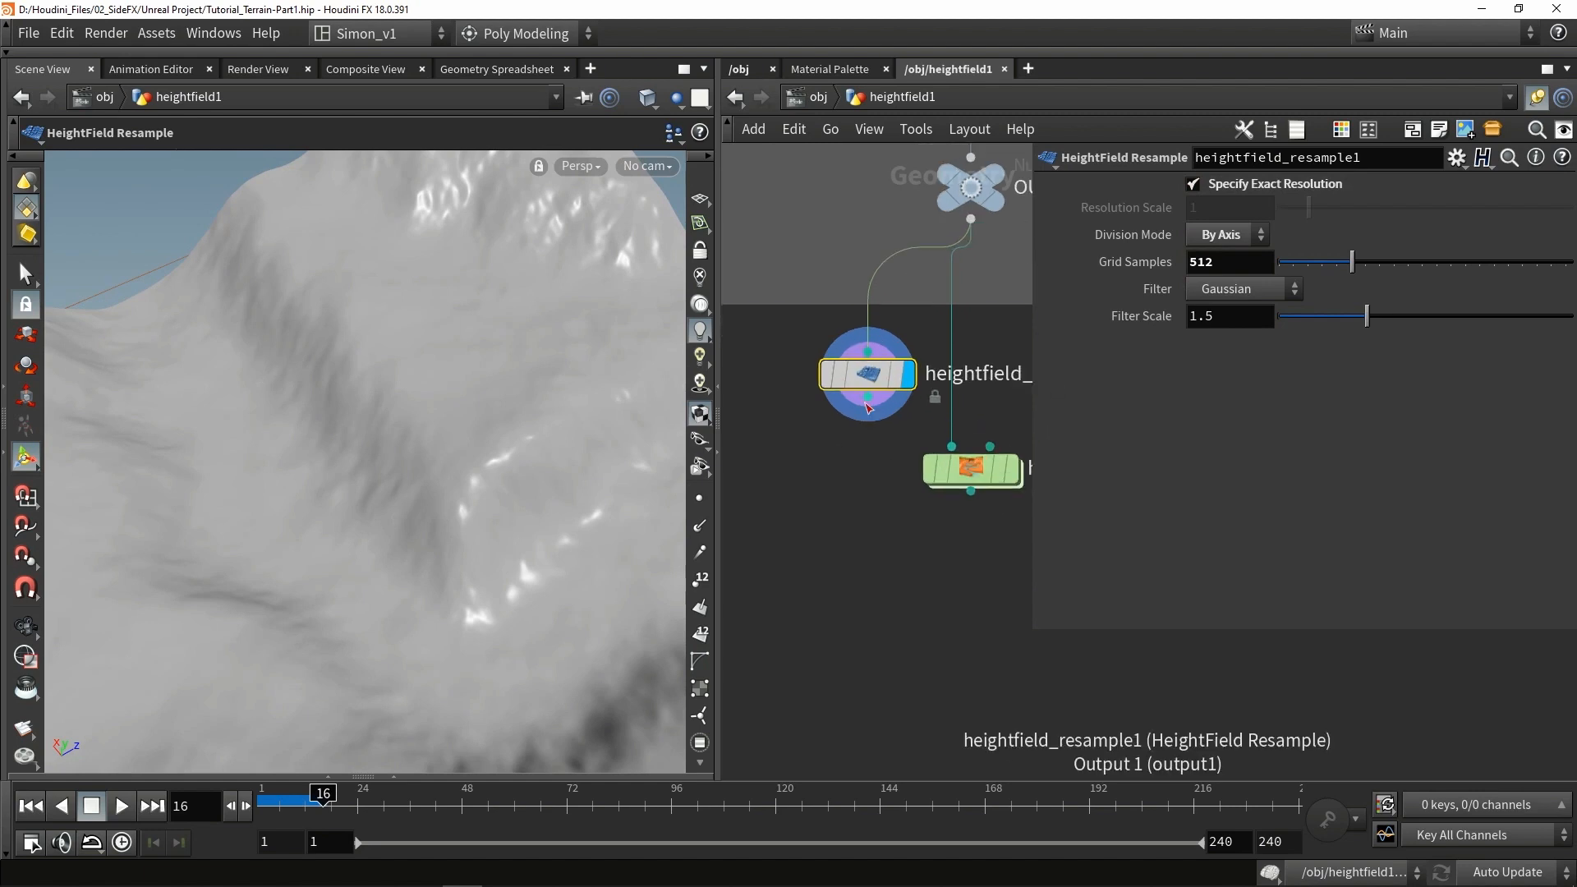
click(1013, 468)
click(969, 469)
alt+drag(525, 481, 432, 490)
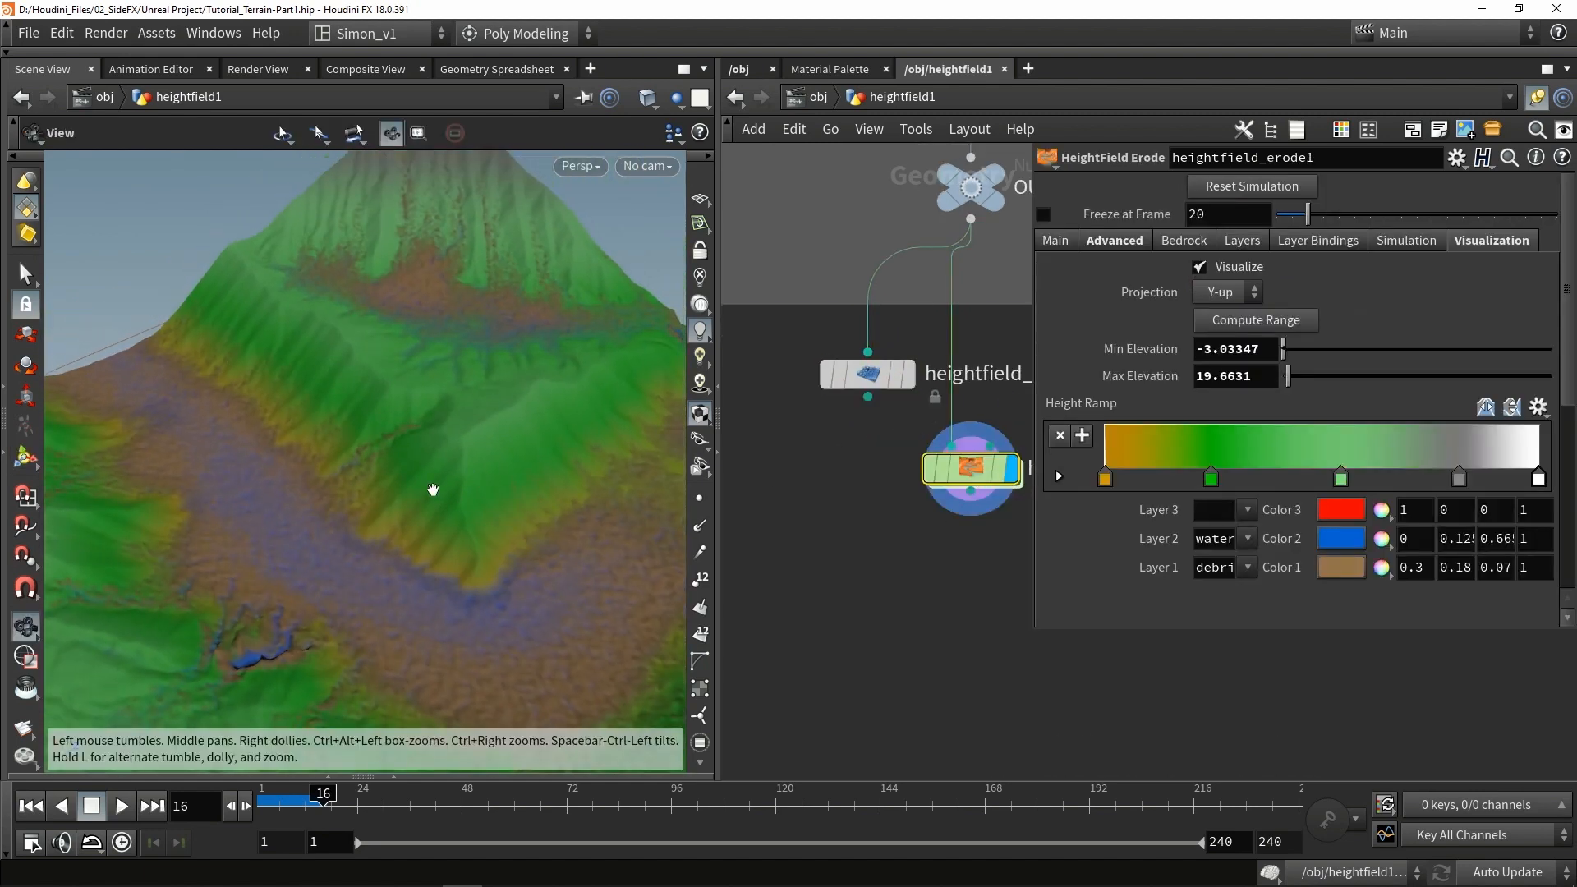
scroll(447, 485, up, 3)
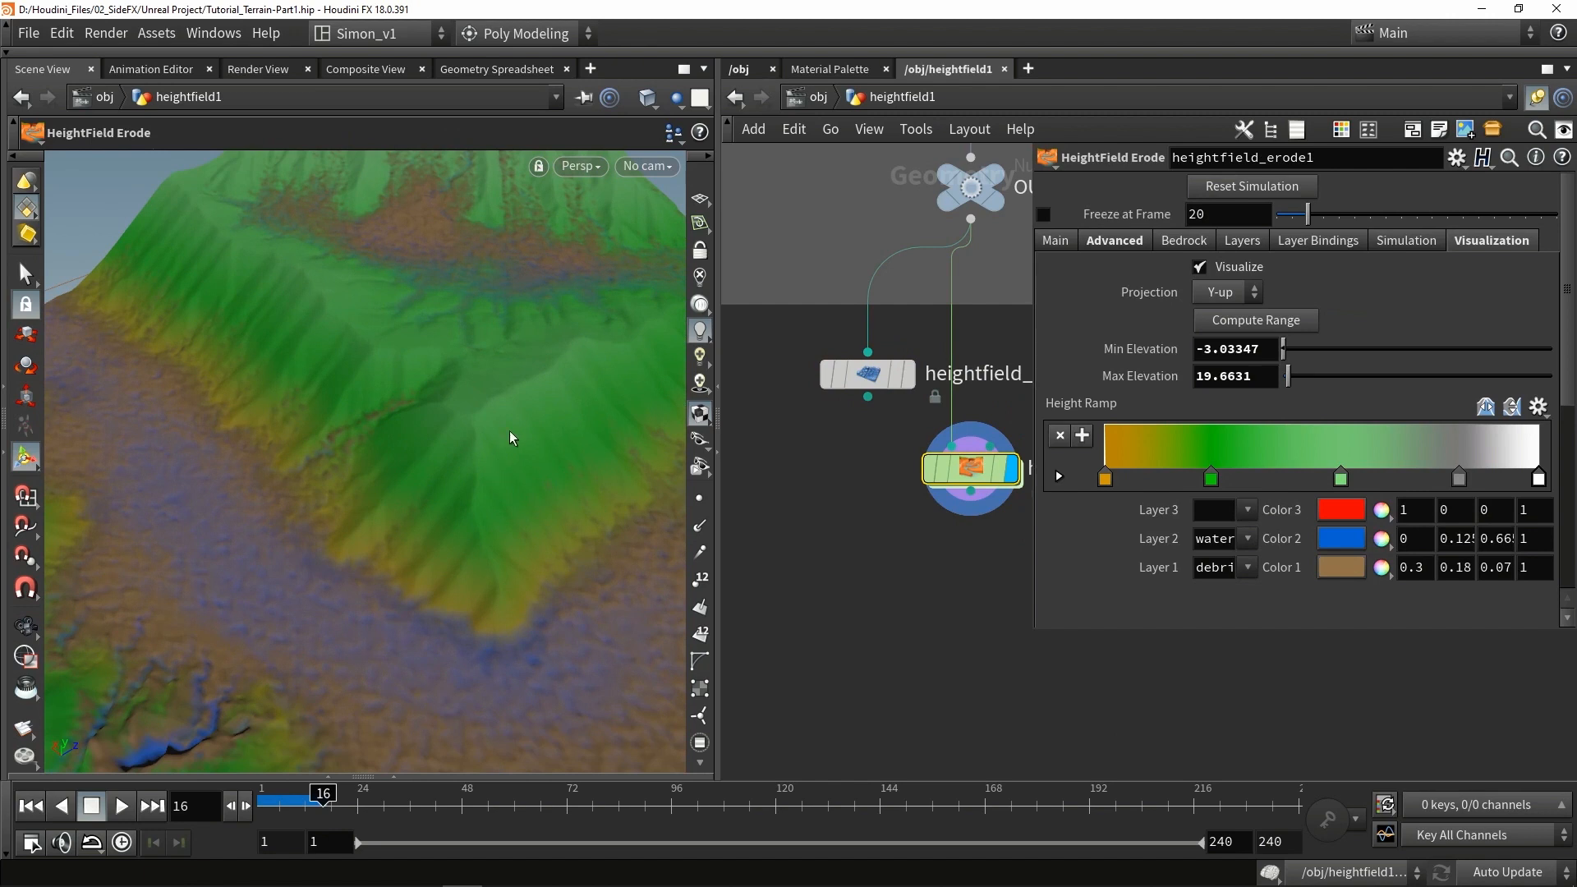
alt+right_drag(509, 438, 510, 380)
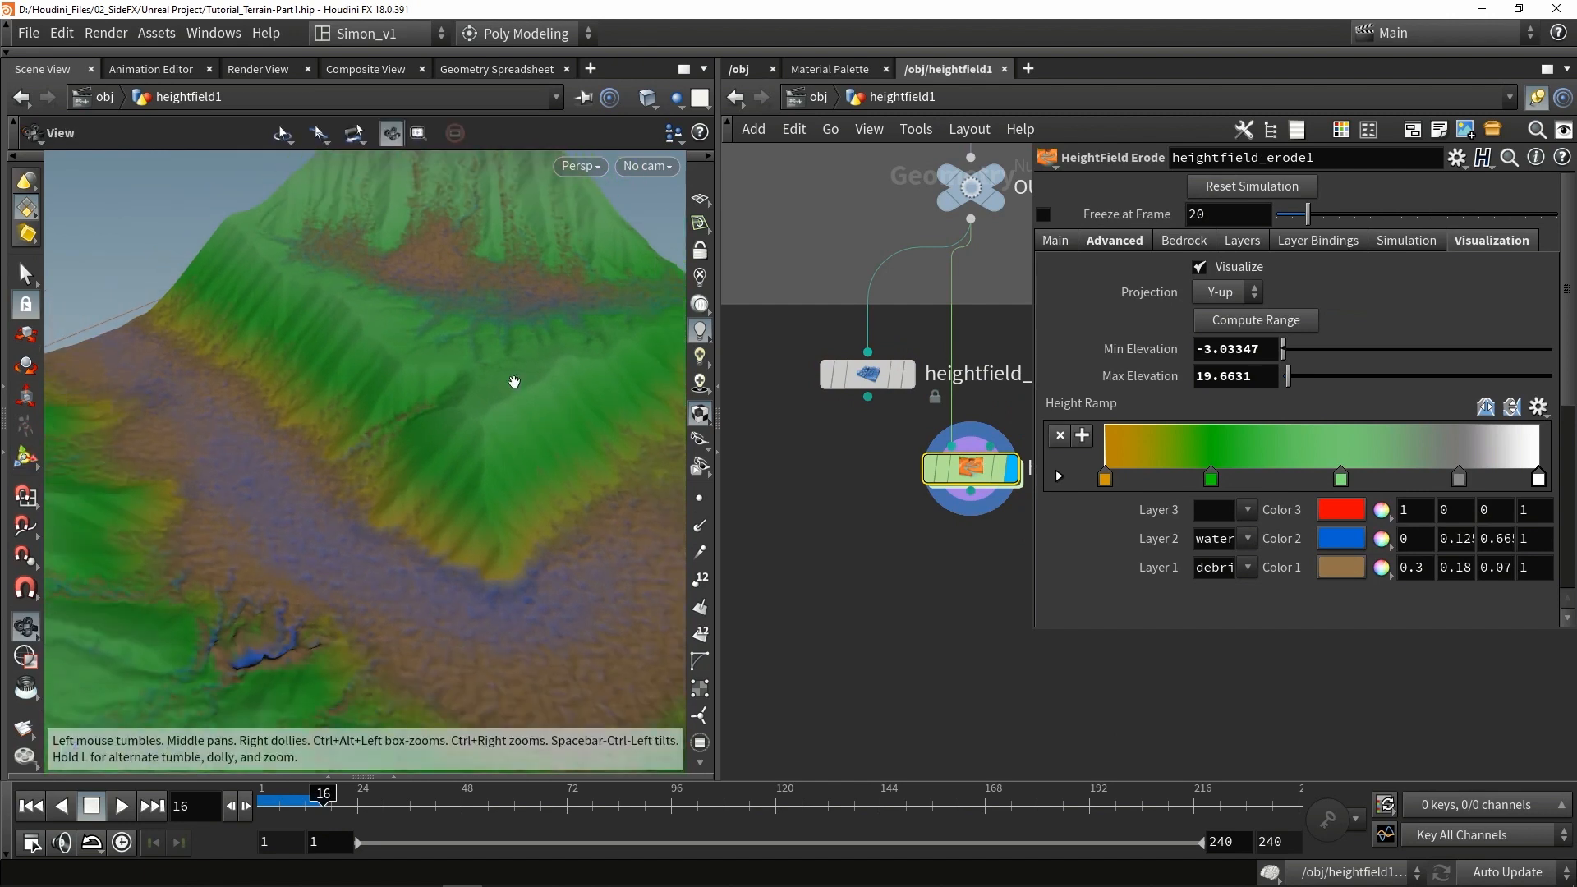
alt+middle_drag(510, 380, 498, 464)
Step: Place the erode node below the resample node, connect the resample output into it and reset the simulation
drag(974, 478, 933, 555)
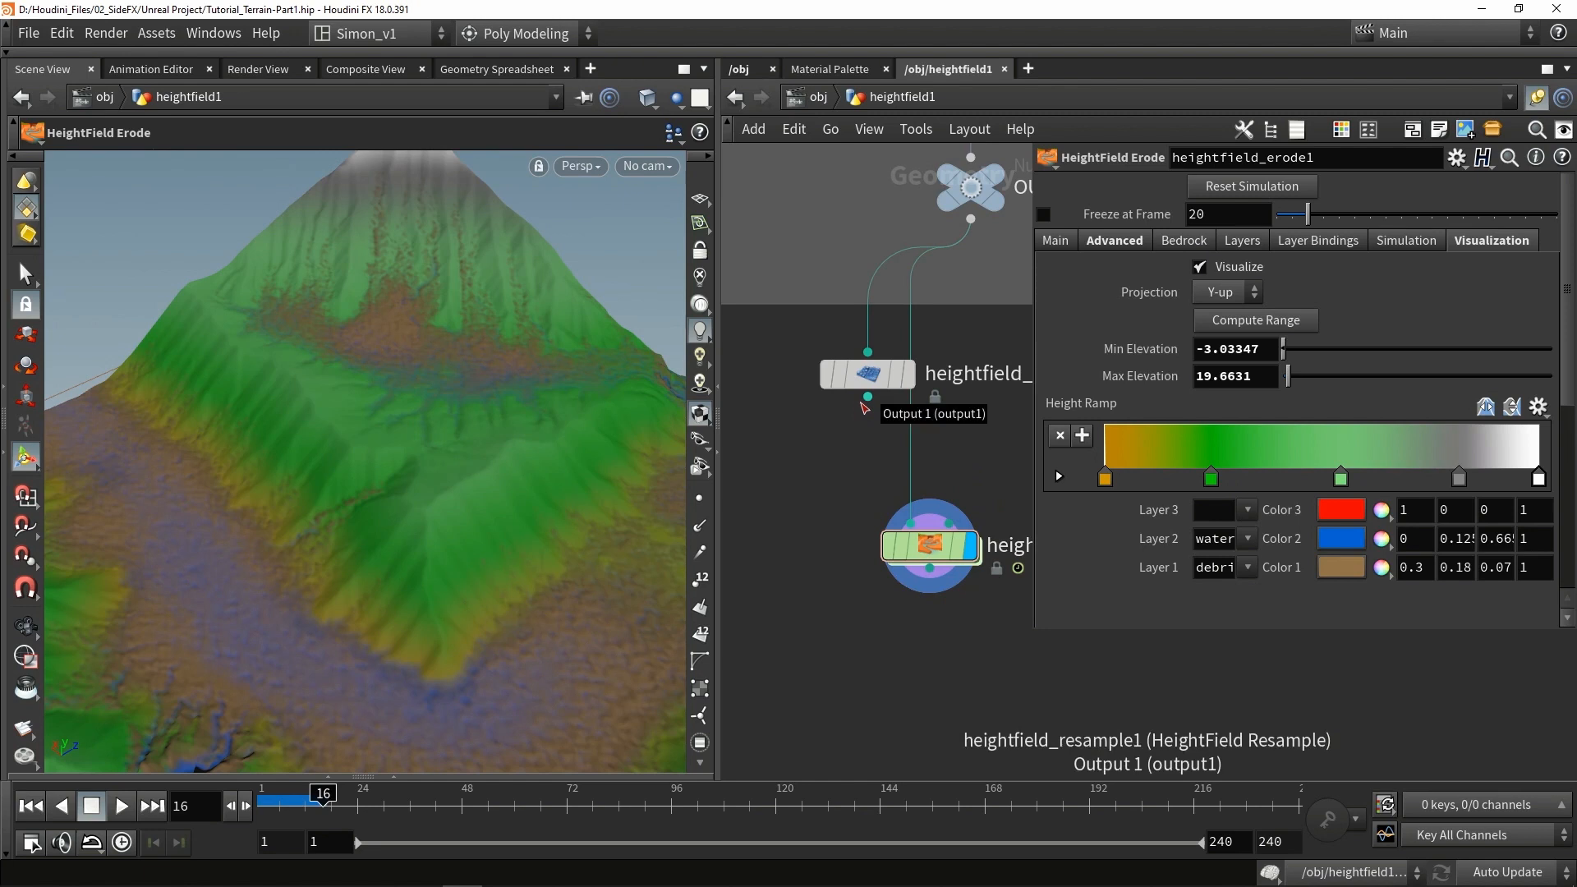
drag(866, 400, 863, 544)
mouse_move(924, 556)
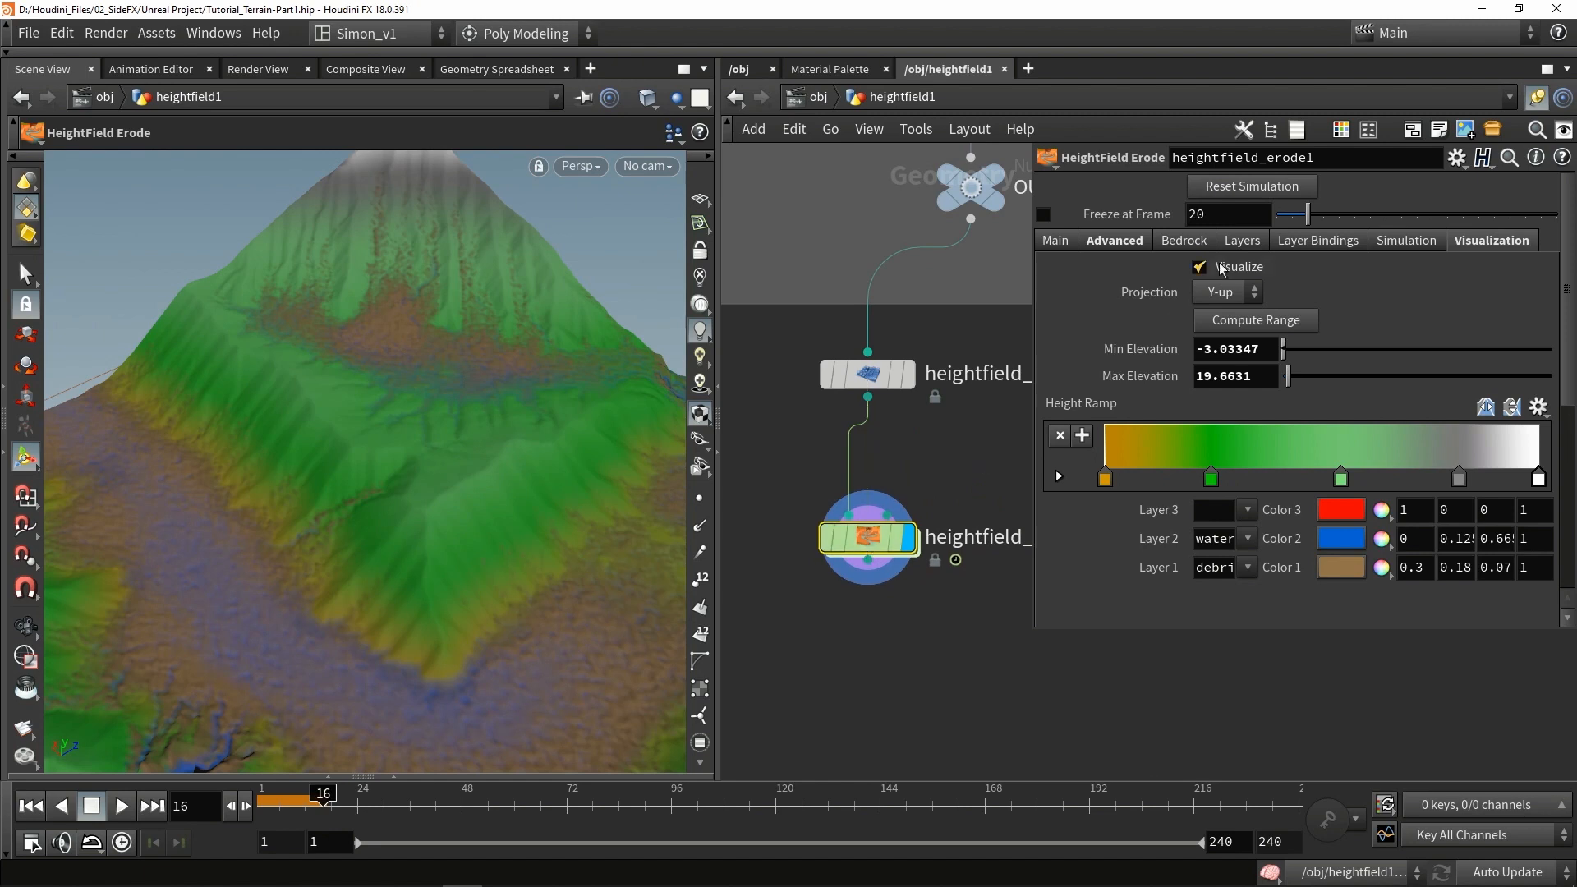
click(1241, 187)
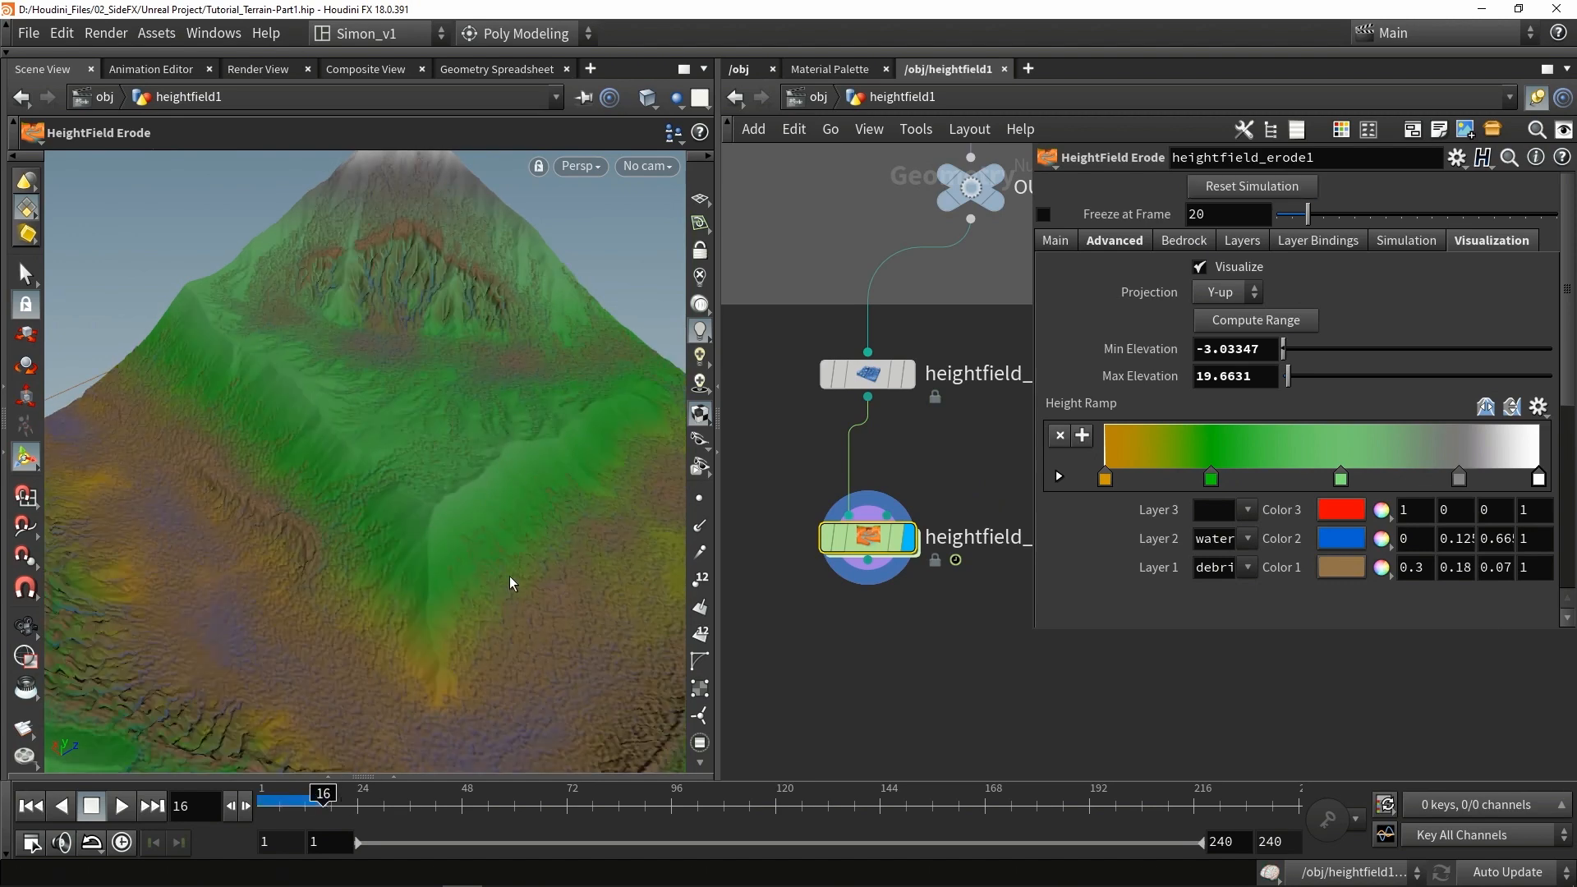
Step: Examine the higher-resolution erosion detail on the slopes, valley floor and peak from close up and afar
alt+drag(509, 576, 491, 571)
alt+right_drag(491, 570, 508, 626)
alt+middle_drag(507, 625, 416, 483)
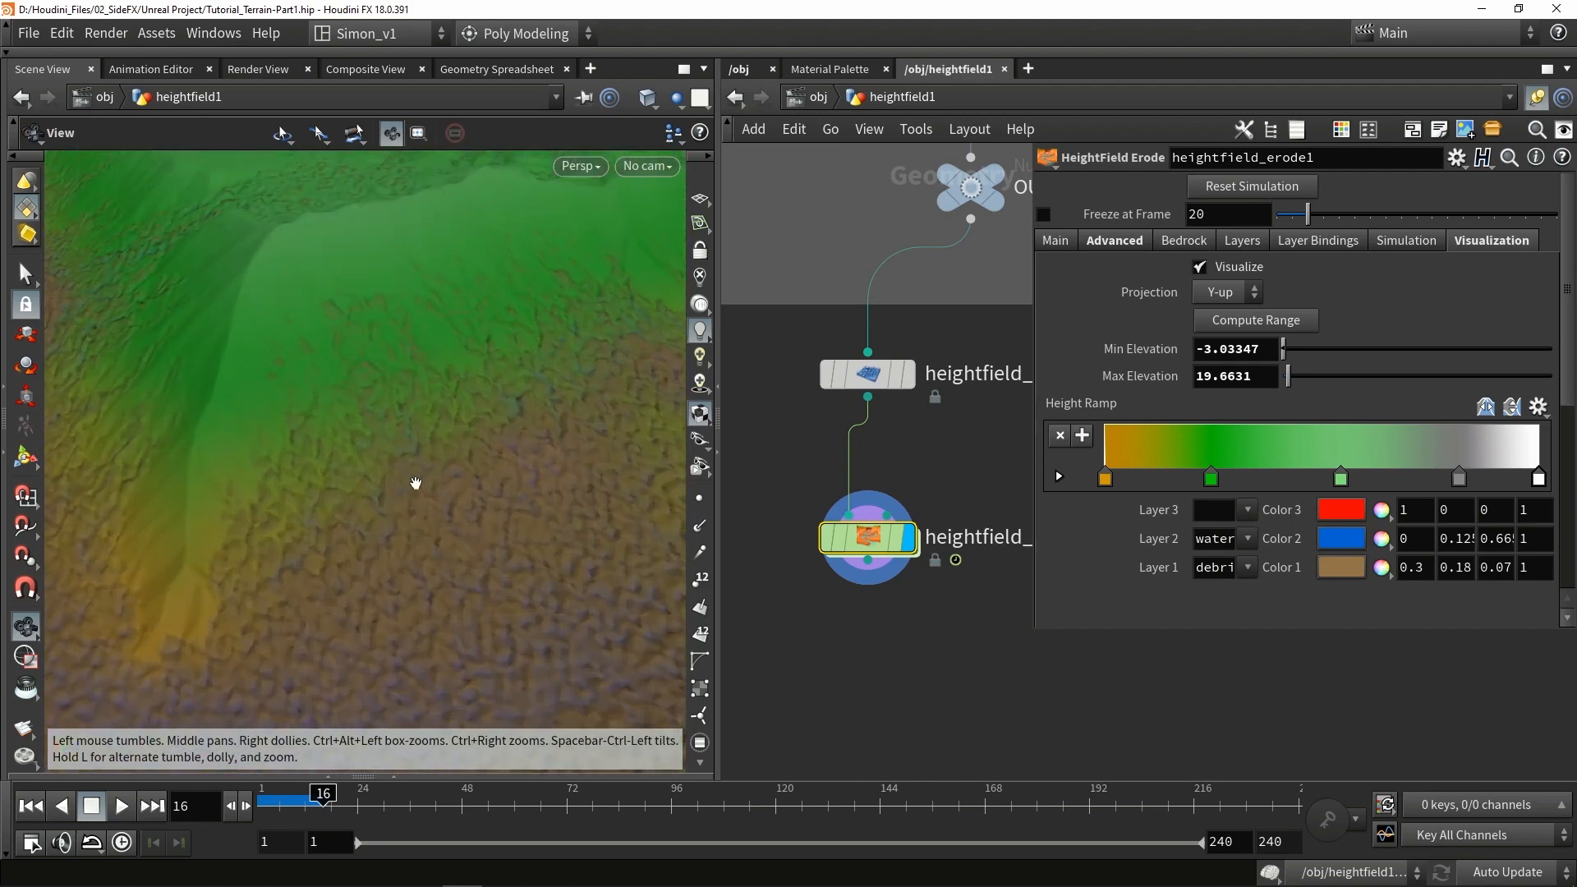
mouse_move(415, 483)
mouse_down()
mouse_move(412, 380)
mouse_move(503, 447)
mouse_move(468, 464)
mouse_move(359, 434)
mouse_move(437, 492)
mouse_move(460, 398)
mouse_move(489, 440)
mouse_move(368, 434)
mouse_move(510, 380)
mouse_move(451, 451)
mouse_move(409, 427)
mouse_move(428, 468)
mouse_up()
key(Return)
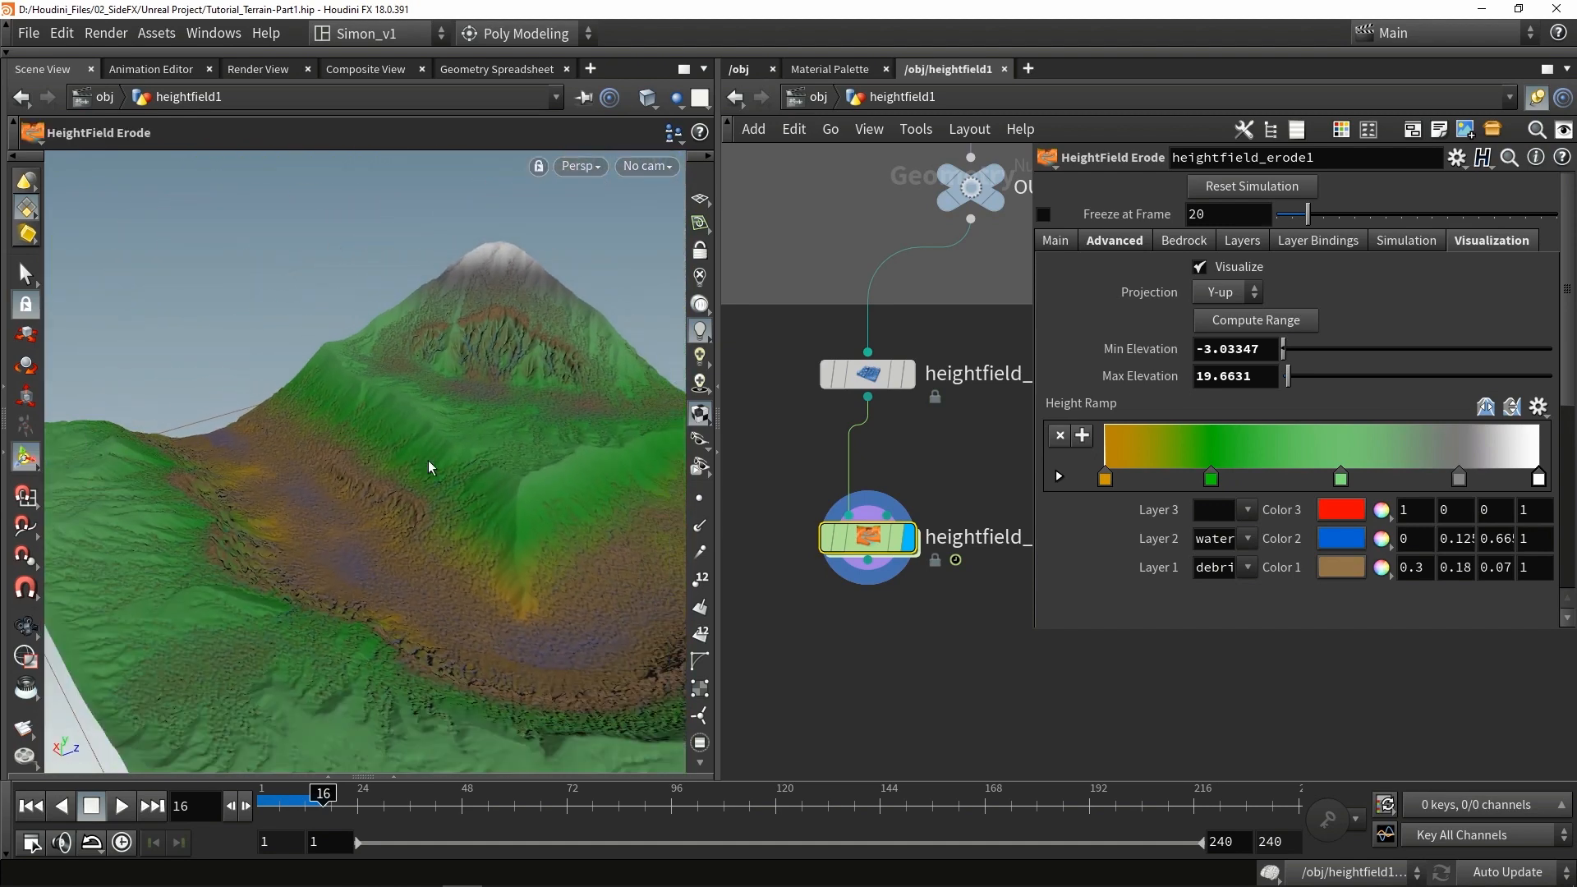
key(Escape)
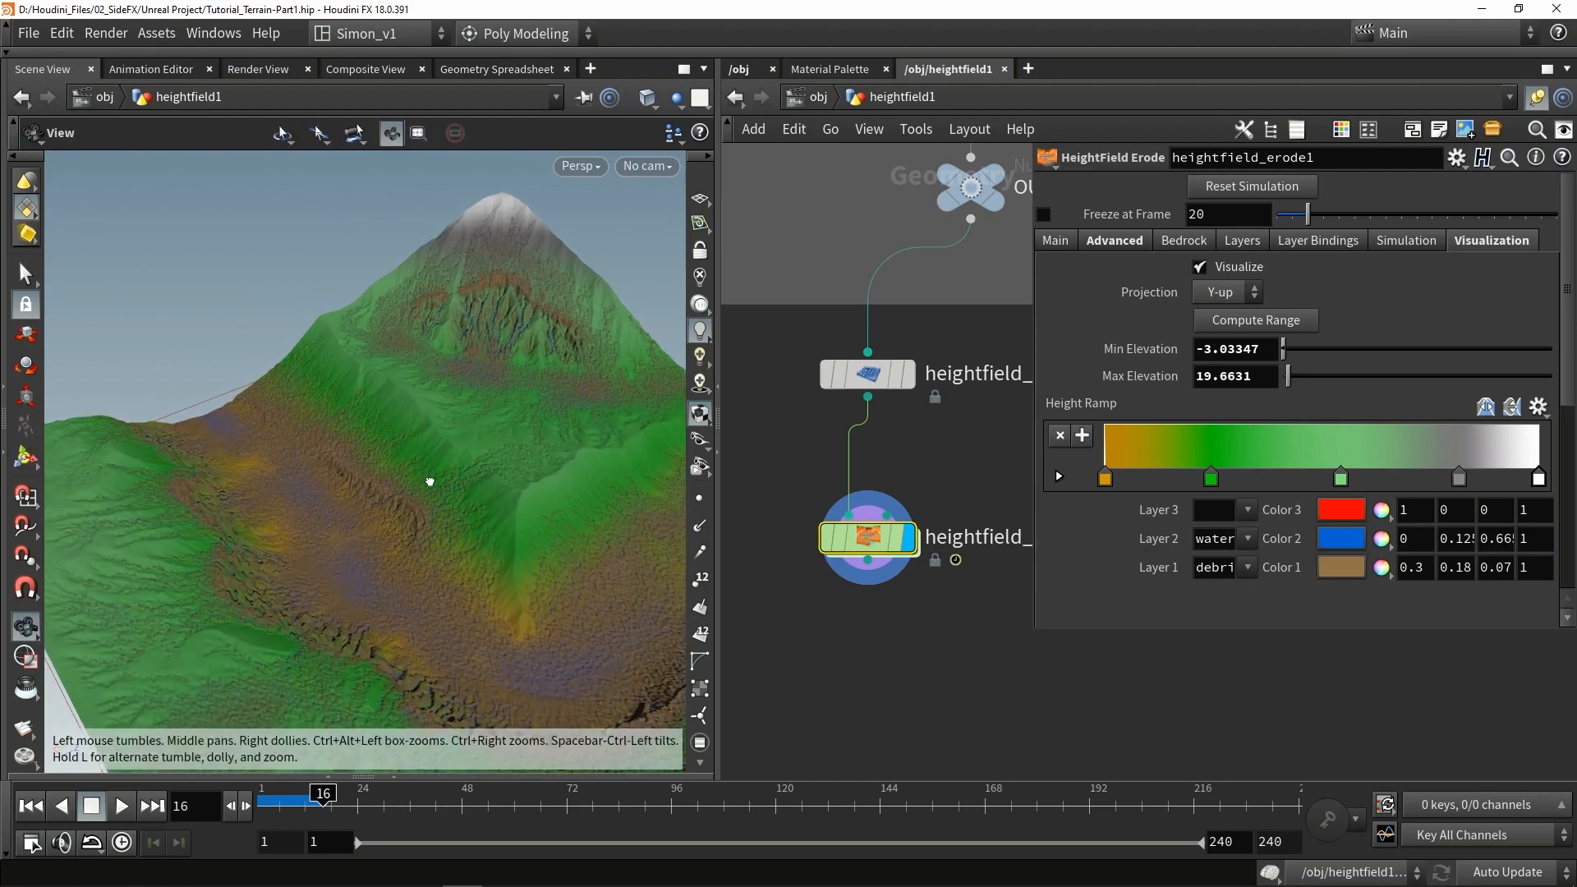
drag(426, 478, 517, 451)
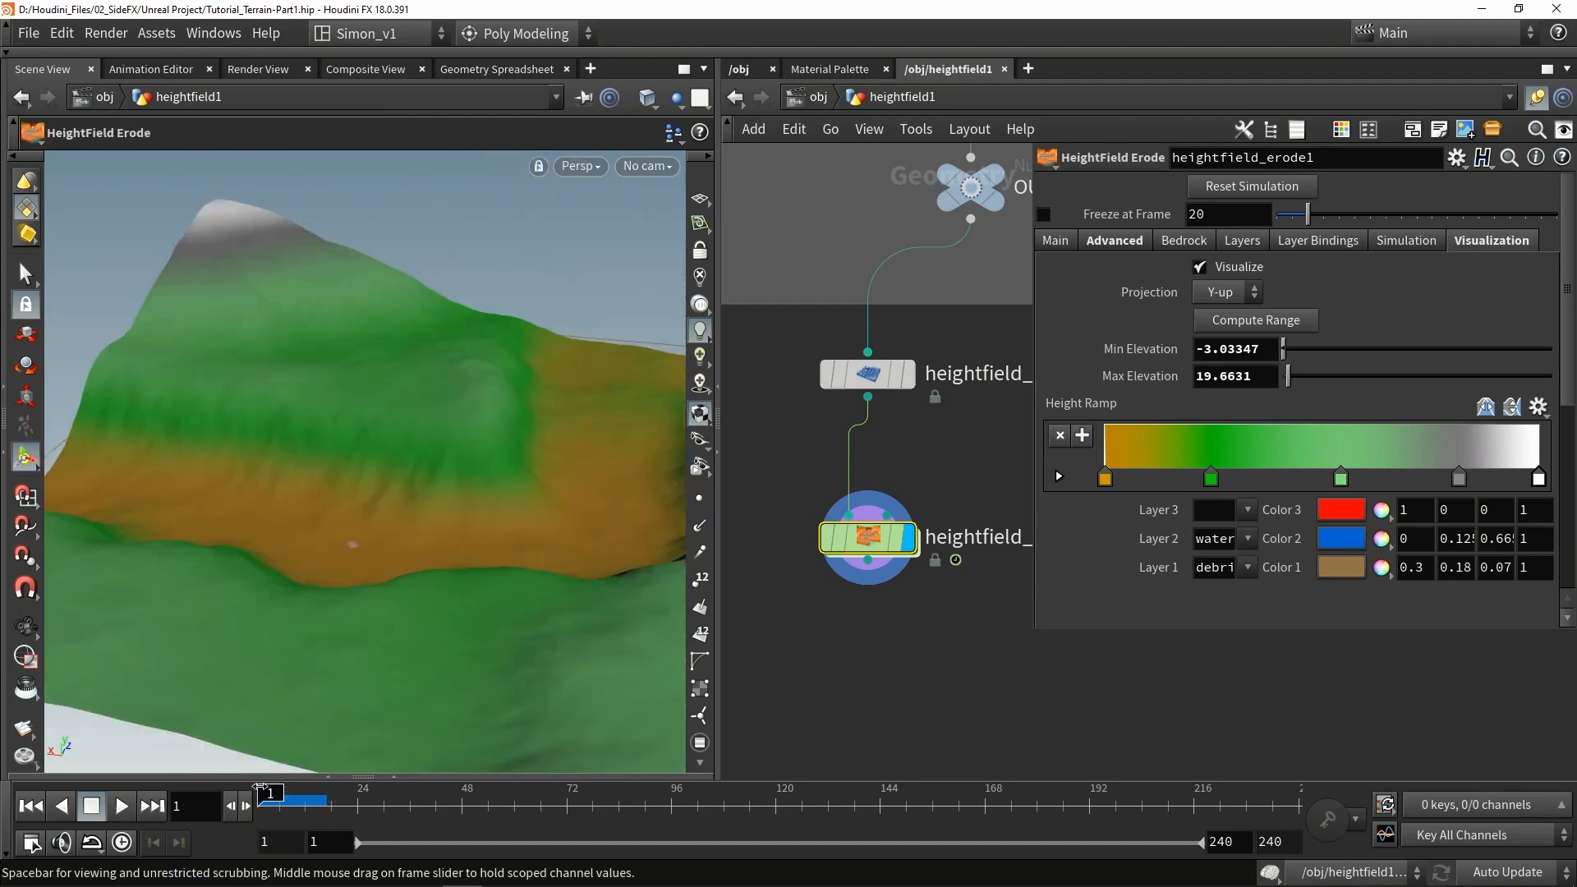
Step: Scrub the erosion timeline to frame 5 and bypass the HeightField Resample node
mouse_move(263, 787)
mouse_down()
mouse_move(289, 791)
mouse_move(276, 790)
mouse_up()
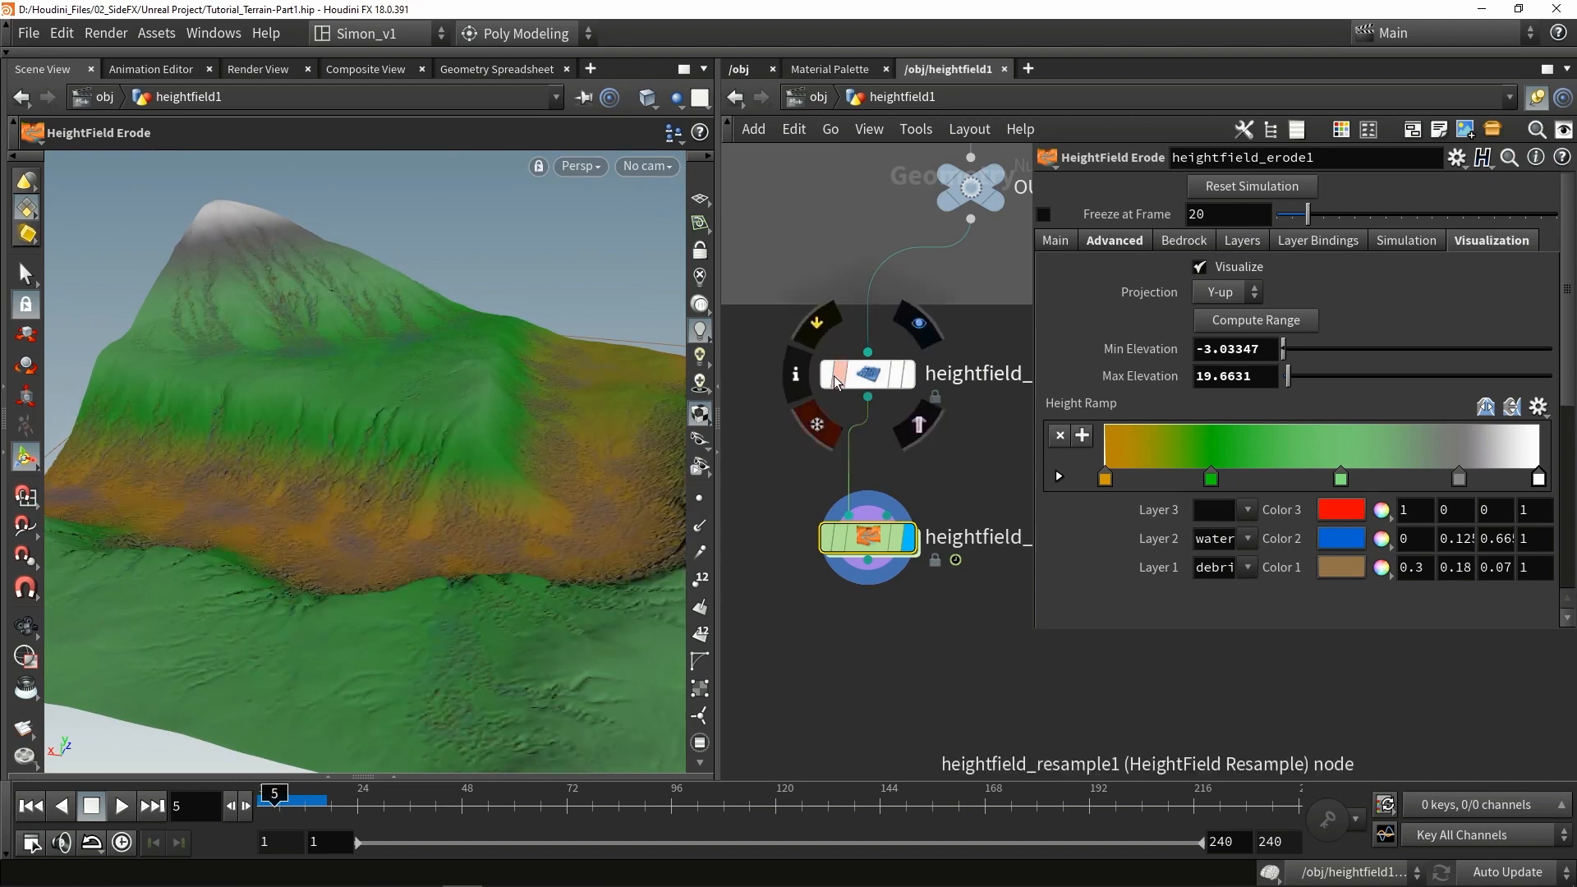
click(830, 379)
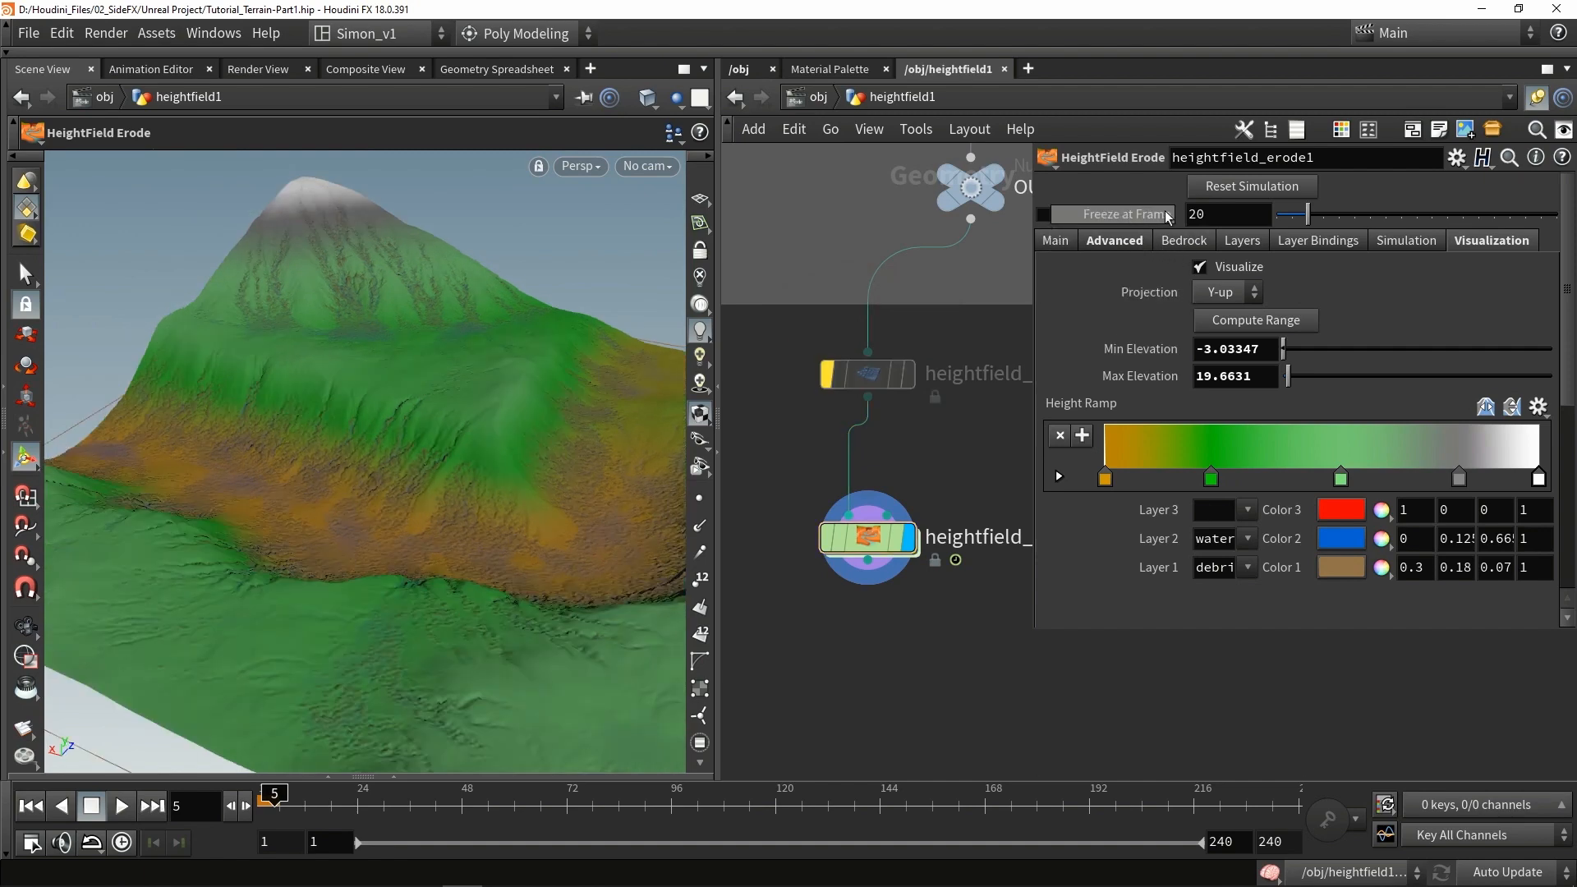
Step: Freeze the erosion output at frame 10, reset the simulation and view the frozen terrain
click(1043, 214)
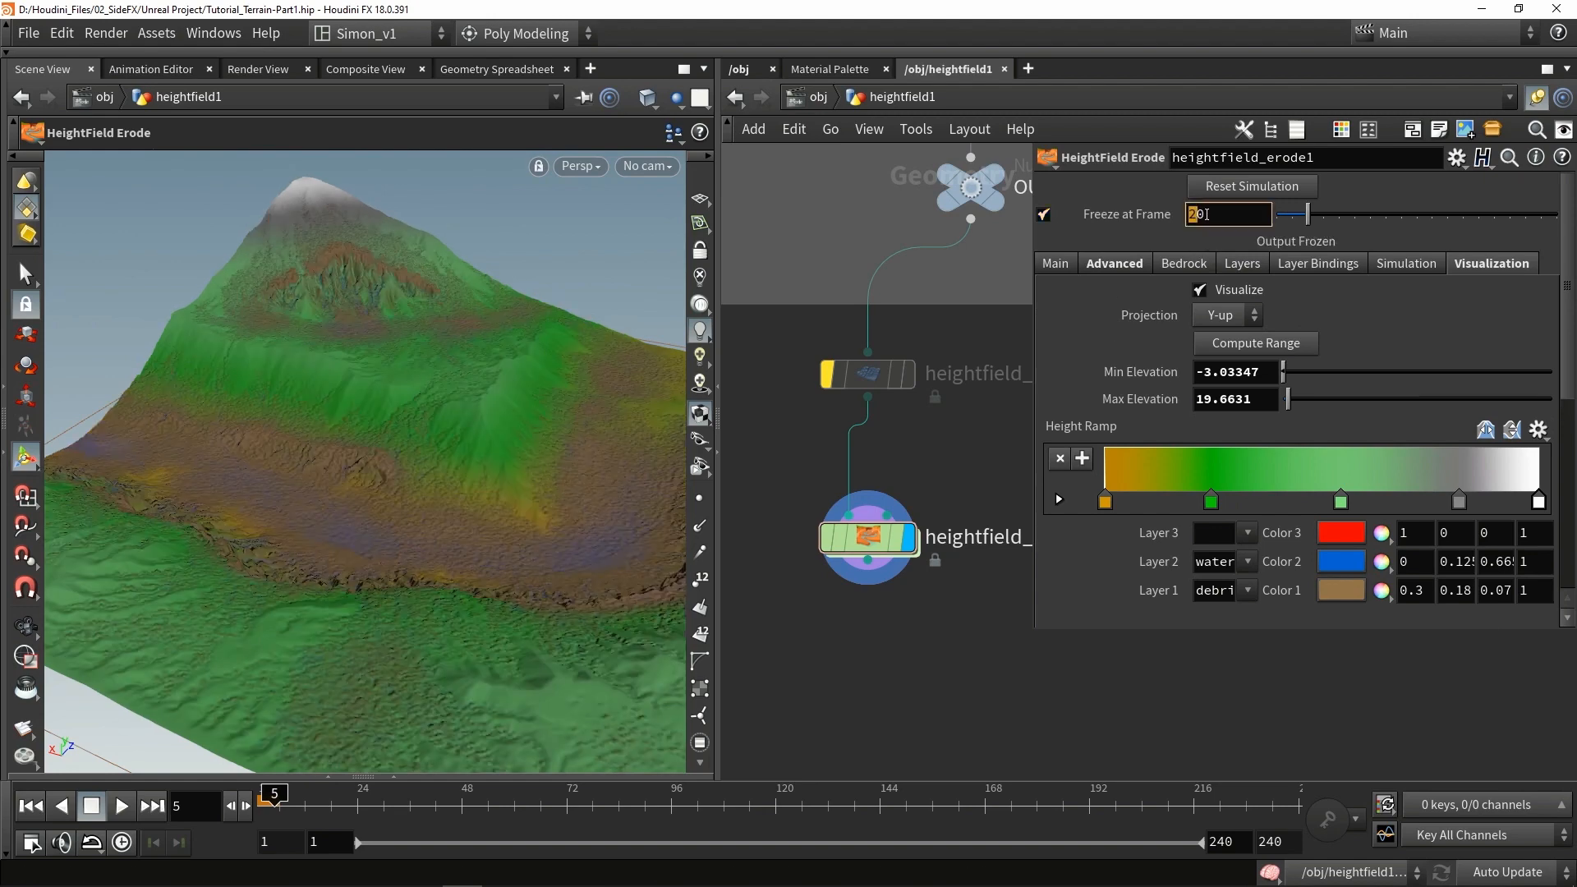
text(10)
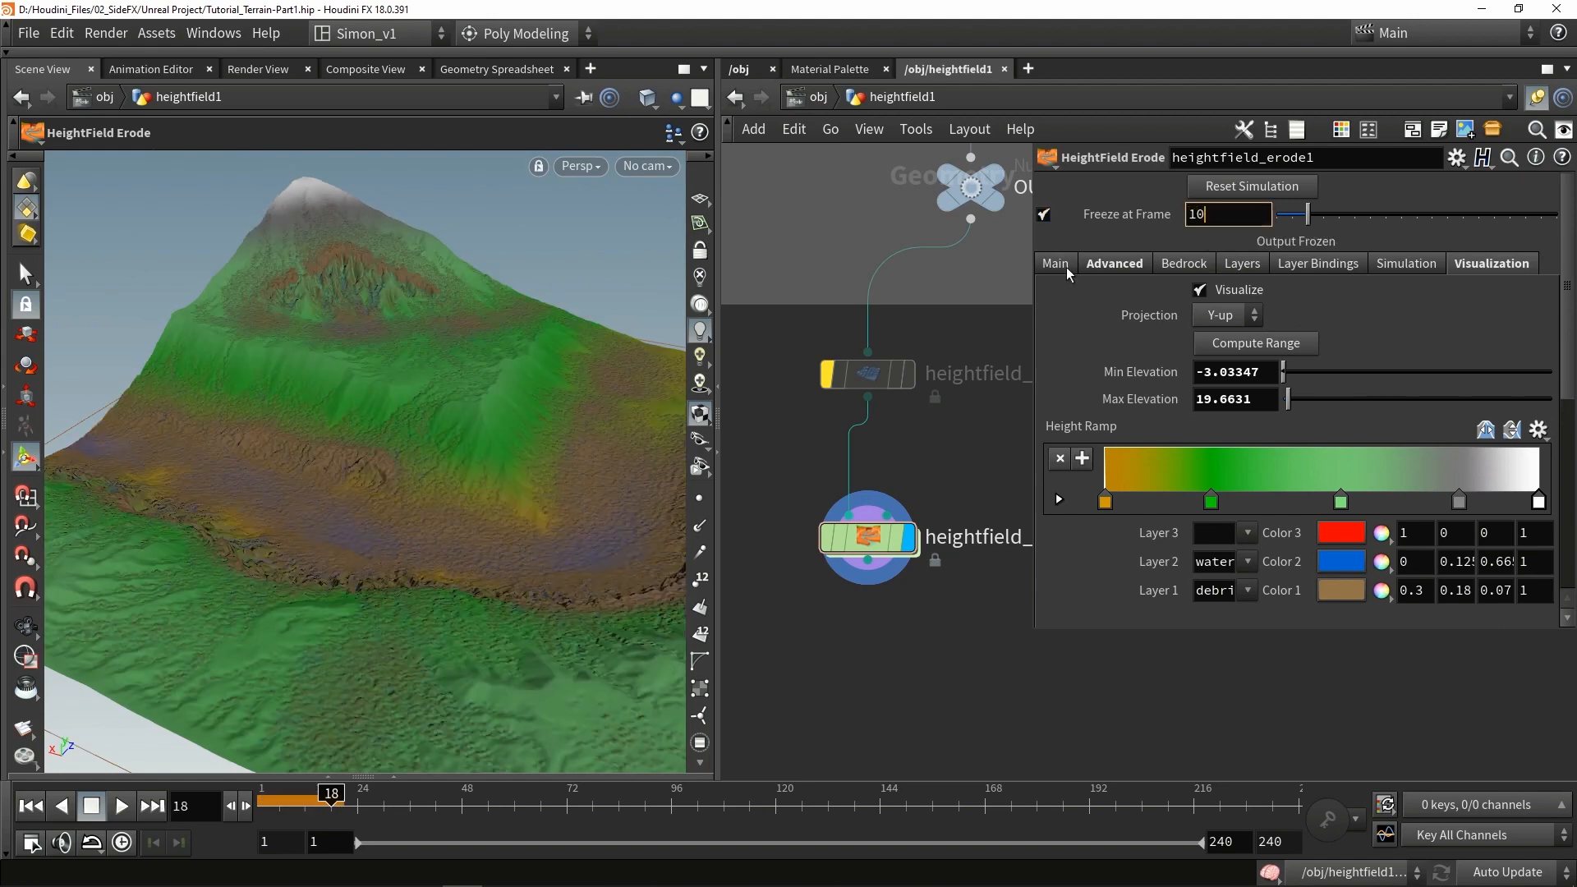
key(Return)
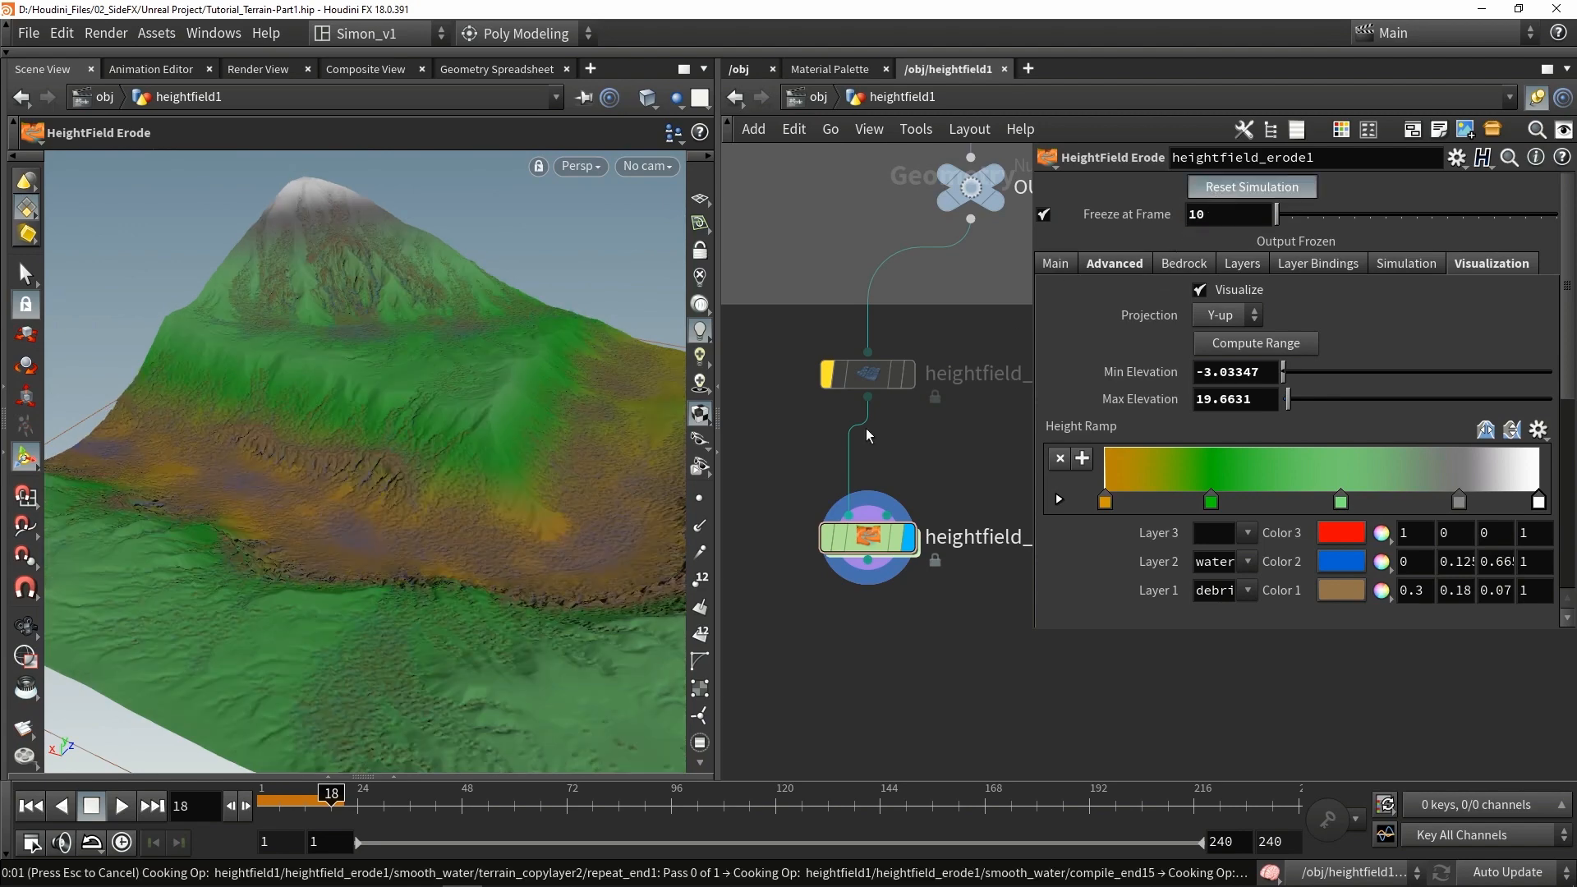
alt+drag(526, 415, 416, 387)
alt+right_drag(416, 387, 434, 406)
drag(434, 406, 524, 429)
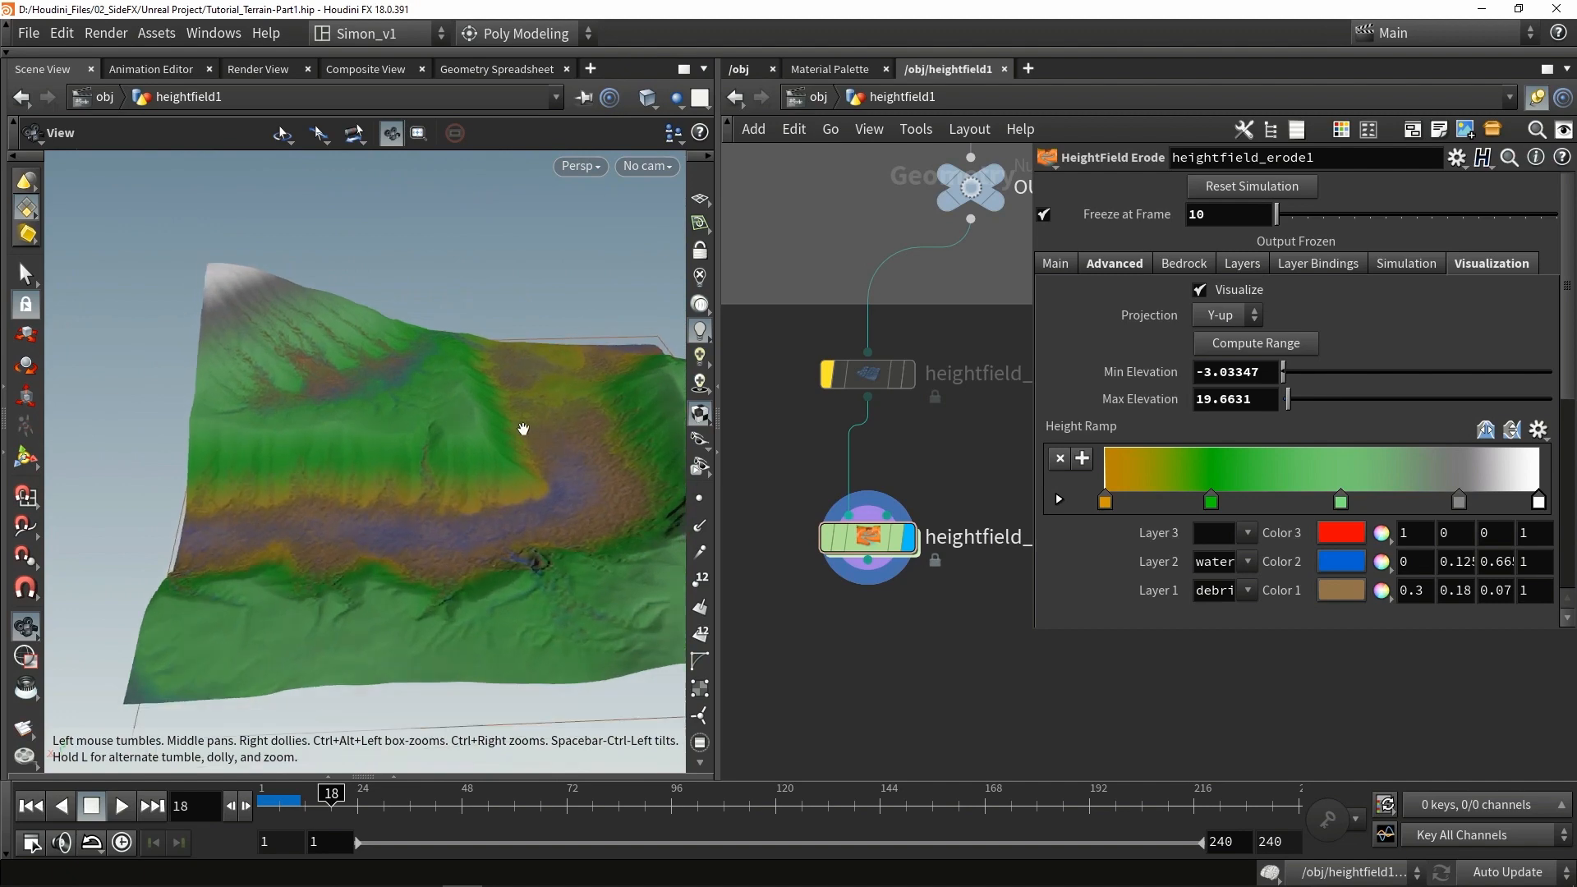
Step: Review the erode node's main and simulation cache settings, and scrub to frame 6 to check the frozen output
click(1233, 291)
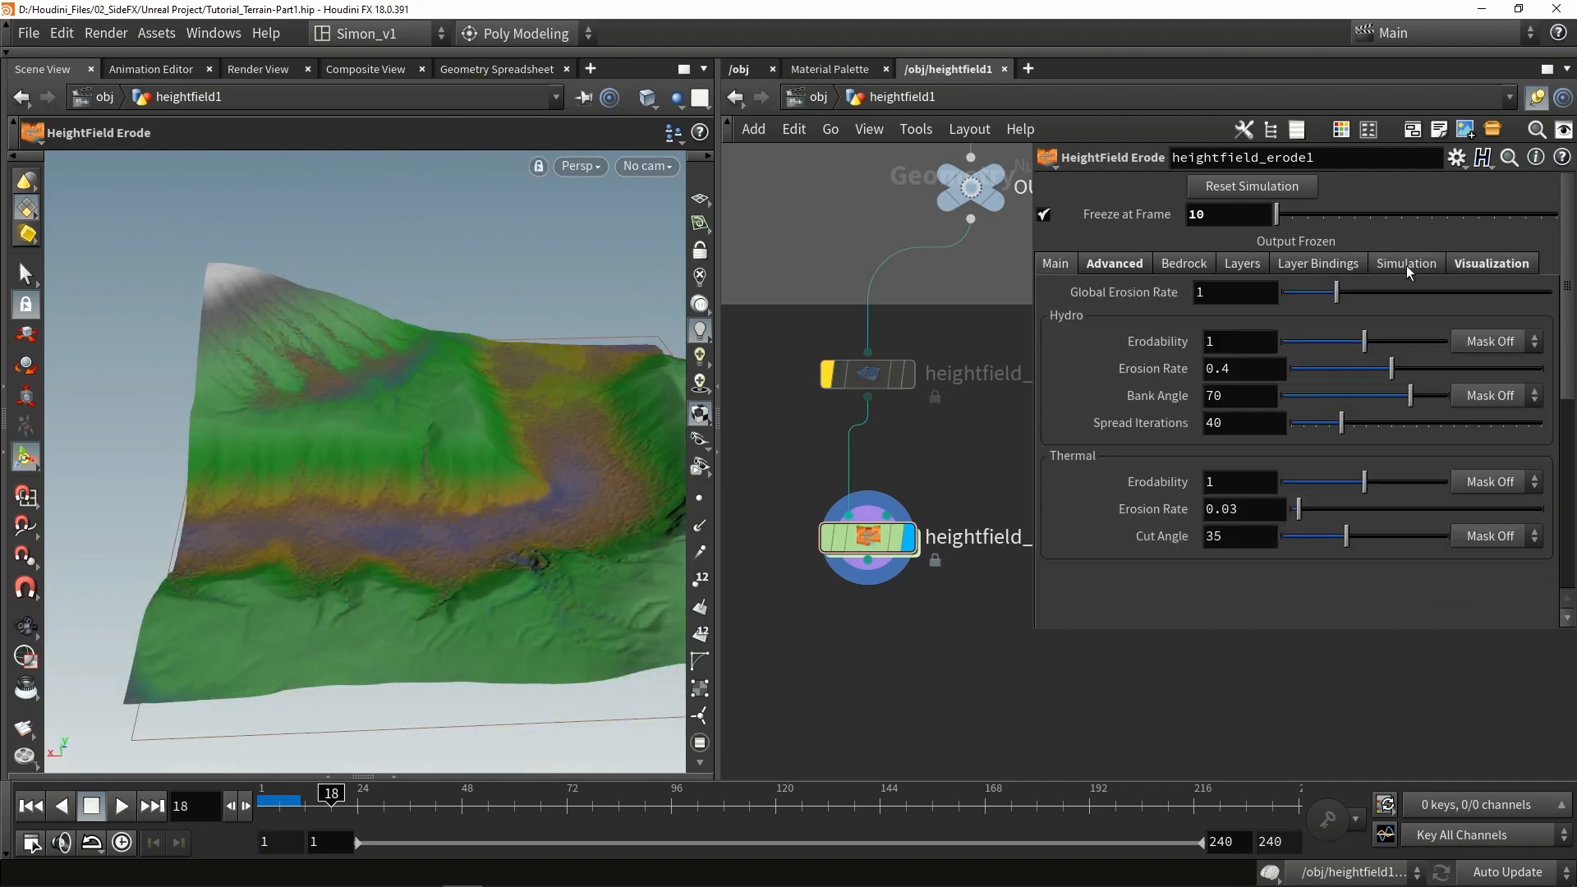
click(1406, 264)
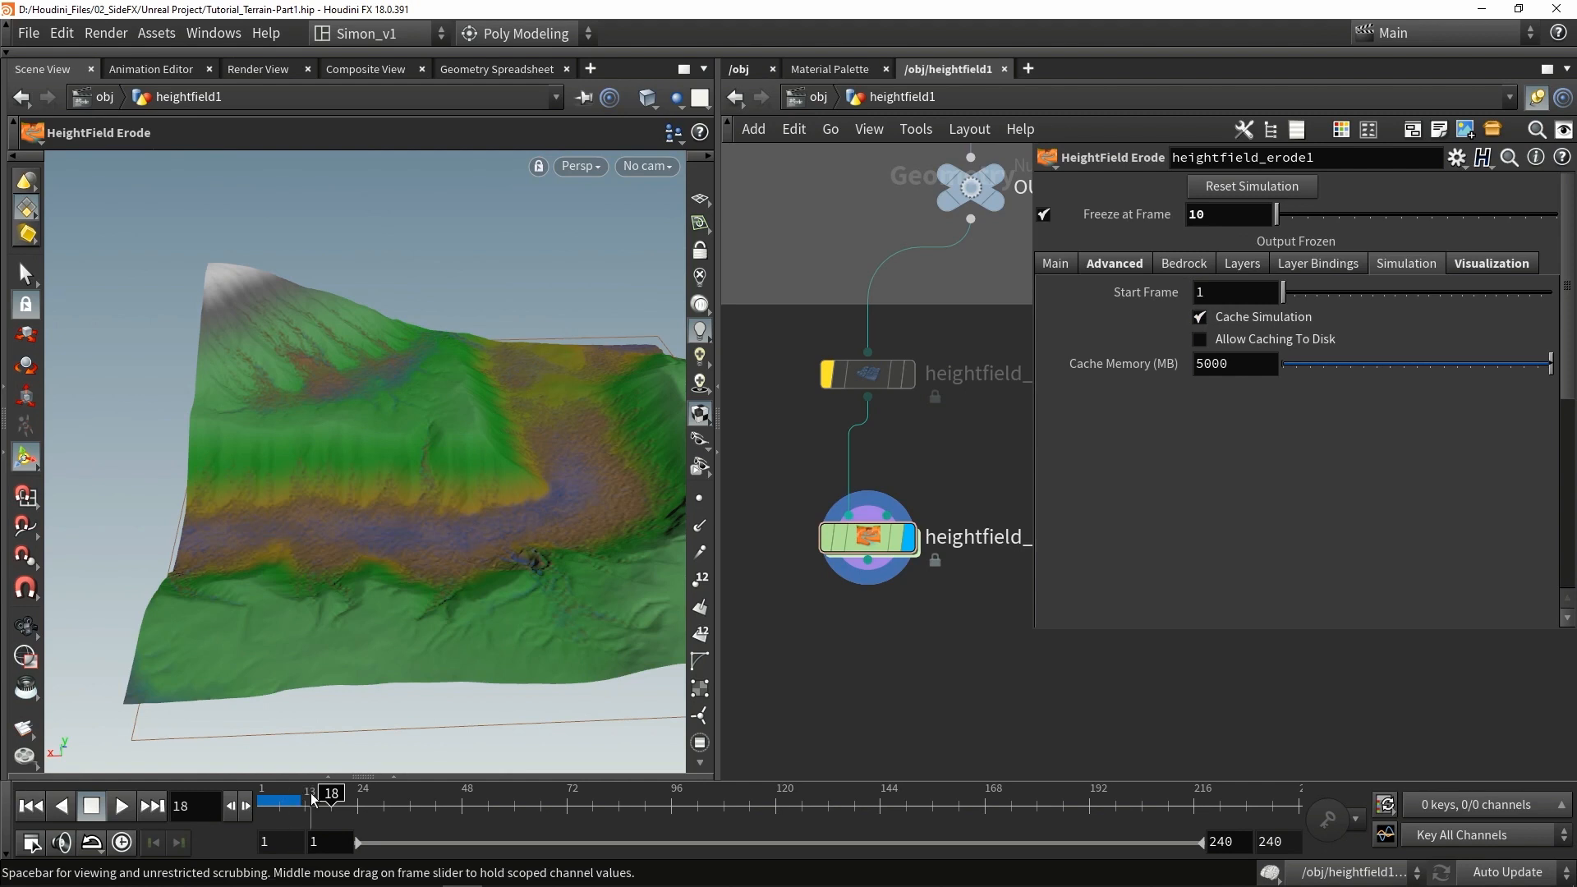
click(272, 792)
drag(272, 792, 279, 792)
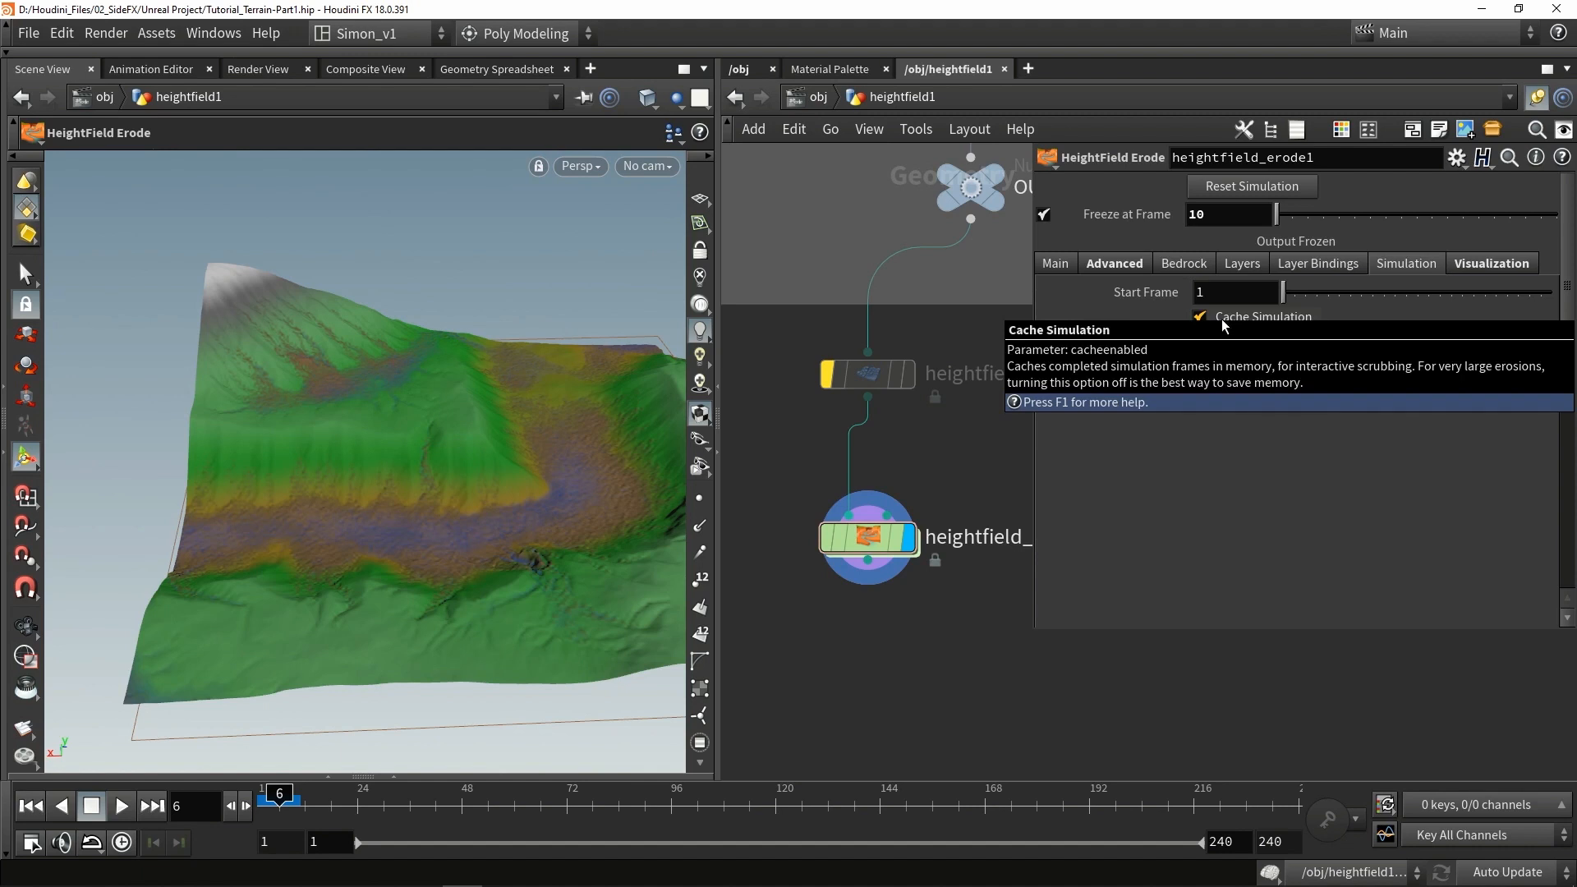
Step: Move box5 along X to a center of 12.4662 and display OUT_Main_Terrain to check the reshaped terrain
scroll(949, 544, down, 4)
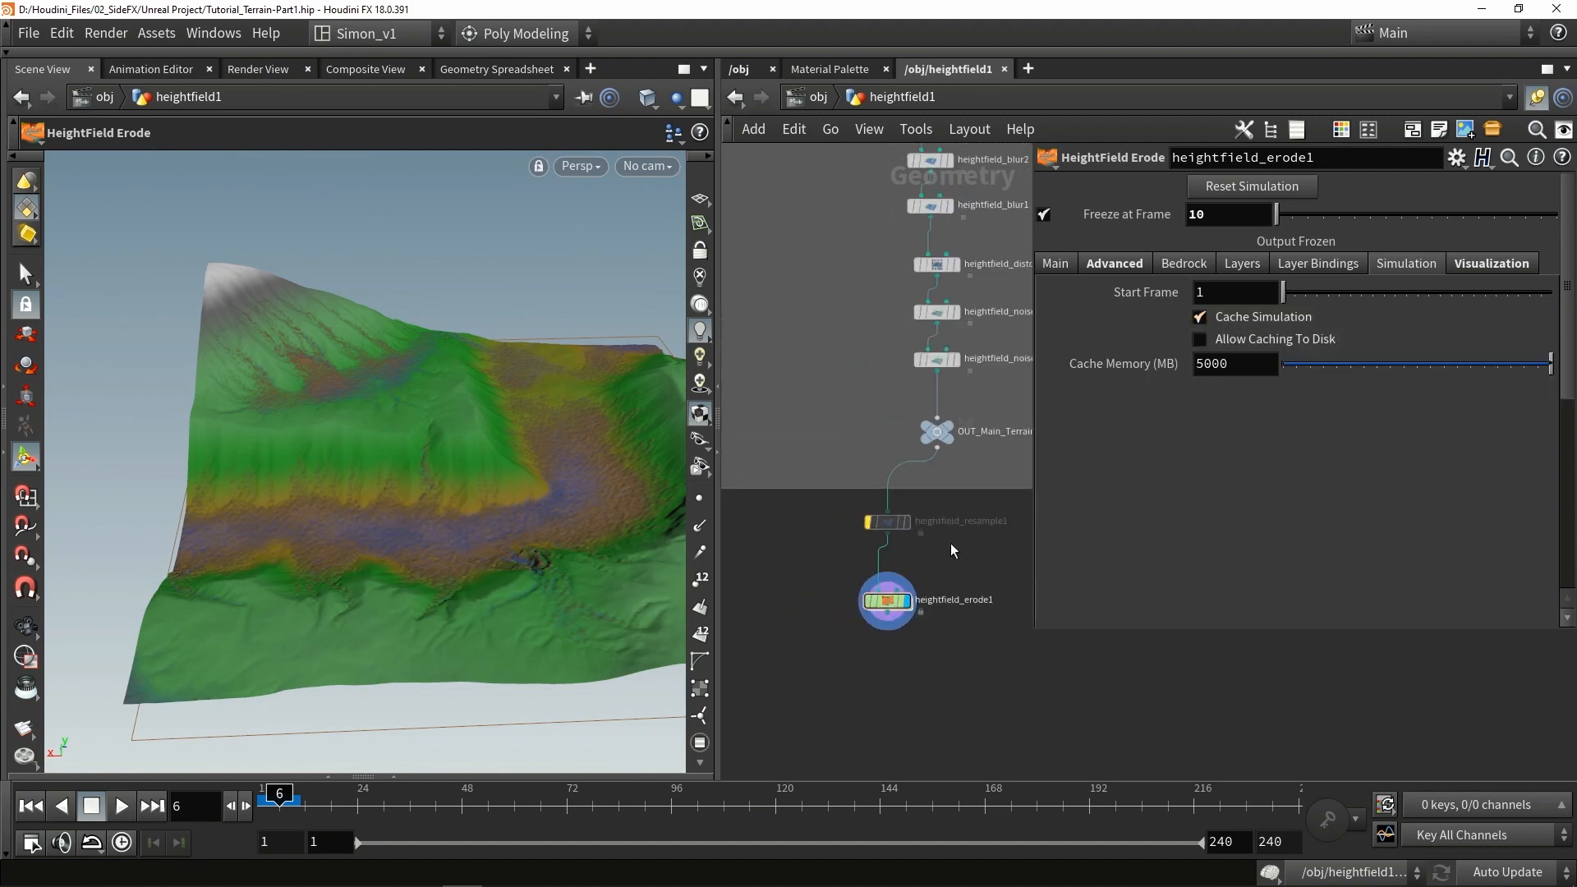
scroll(920, 579, down, 3)
scroll(887, 238, up, 2)
click(886, 216)
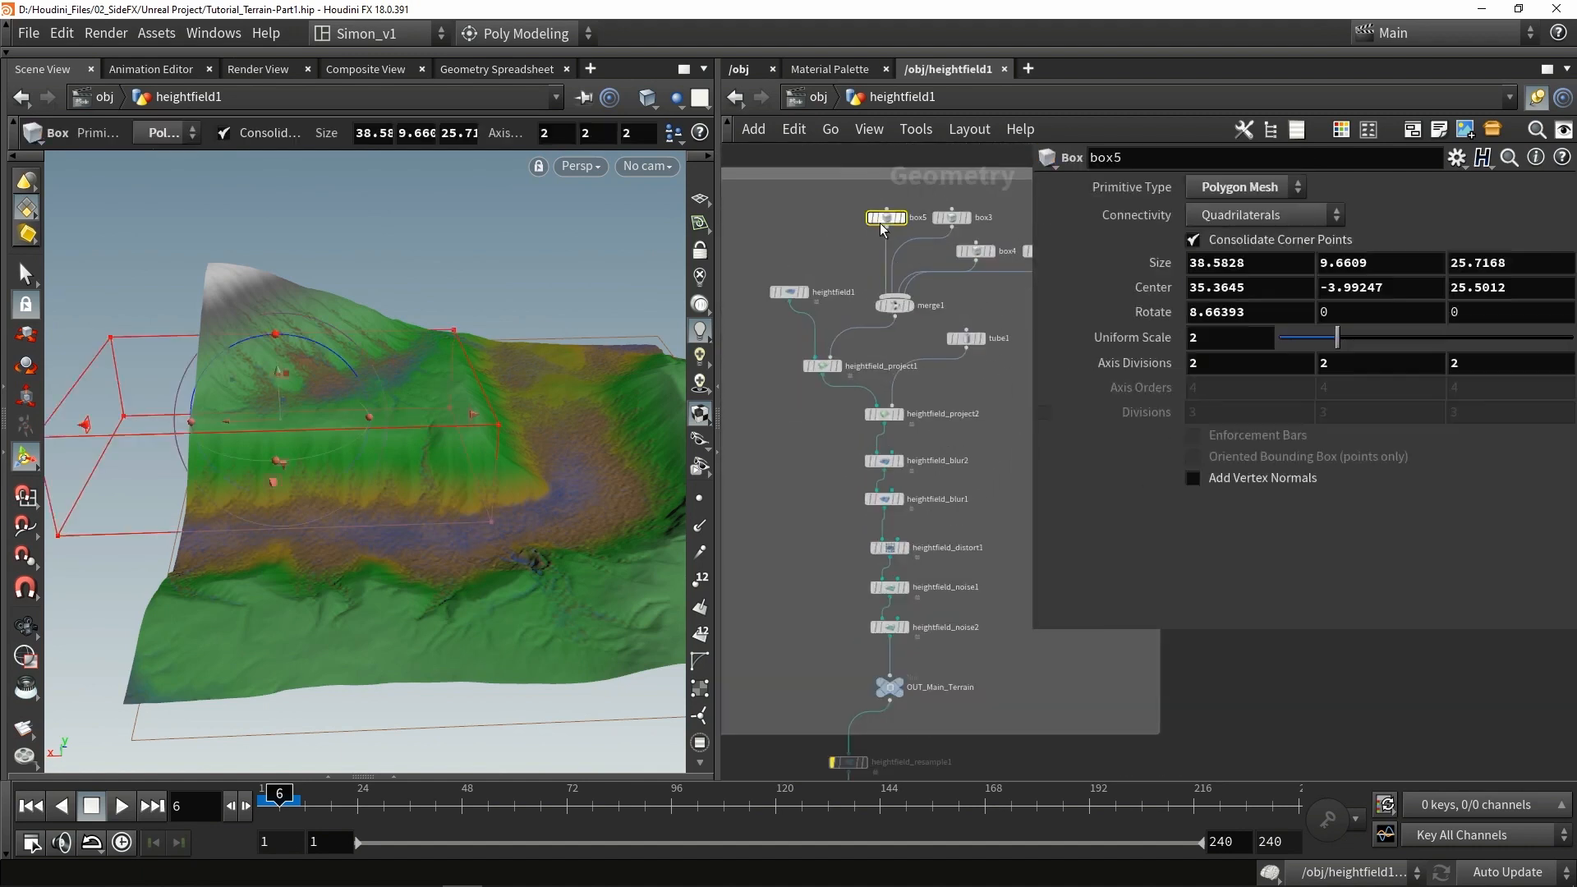
middle_drag(905, 250, 823, 296)
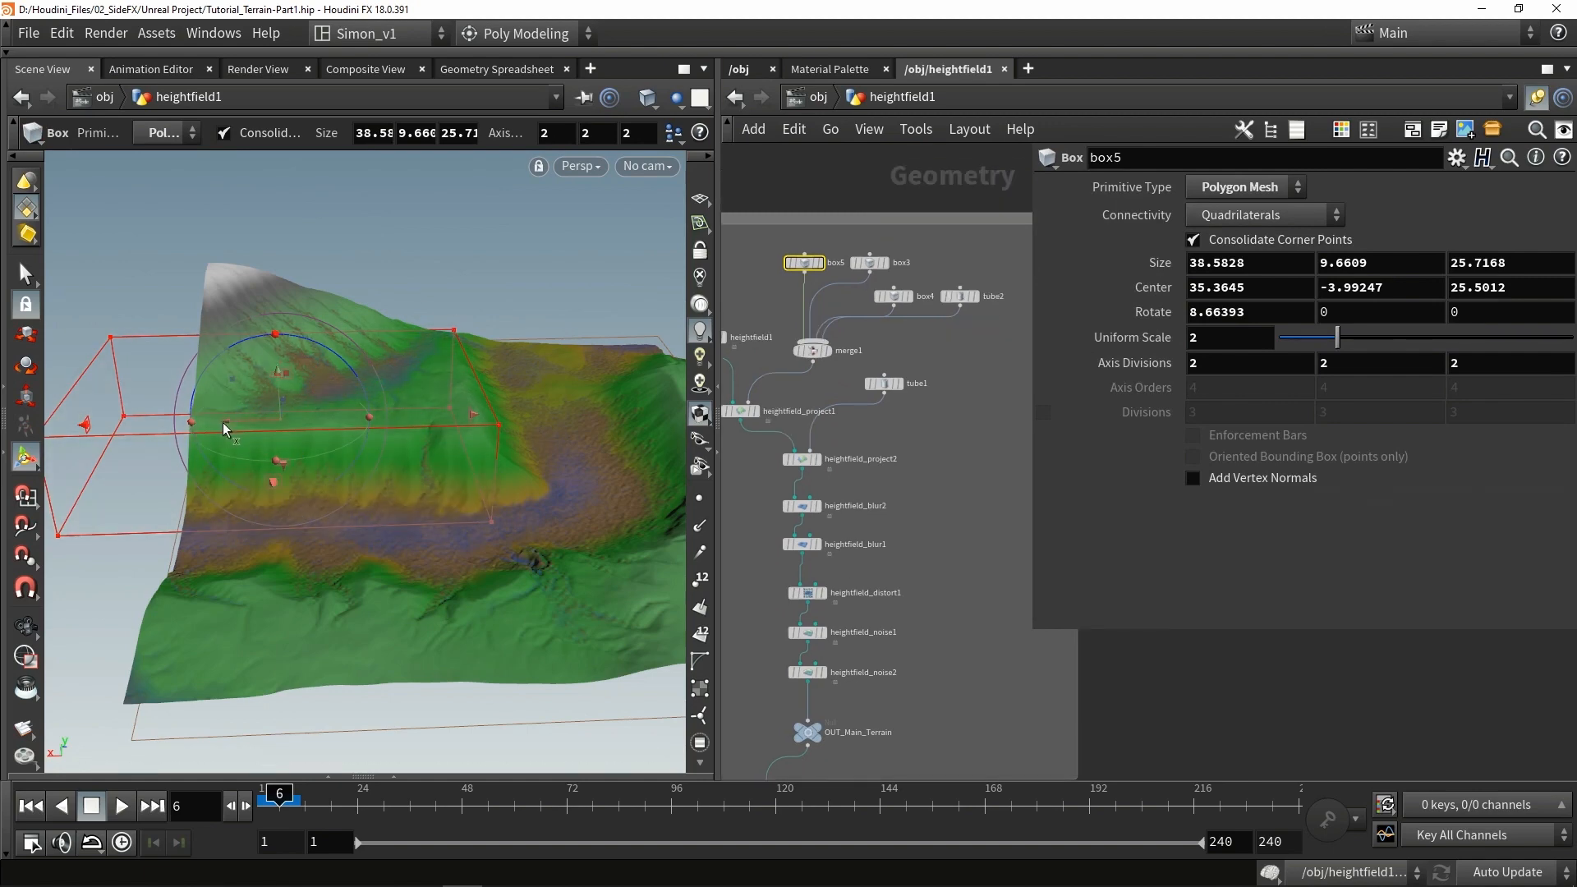
drag(225, 422, 343, 415)
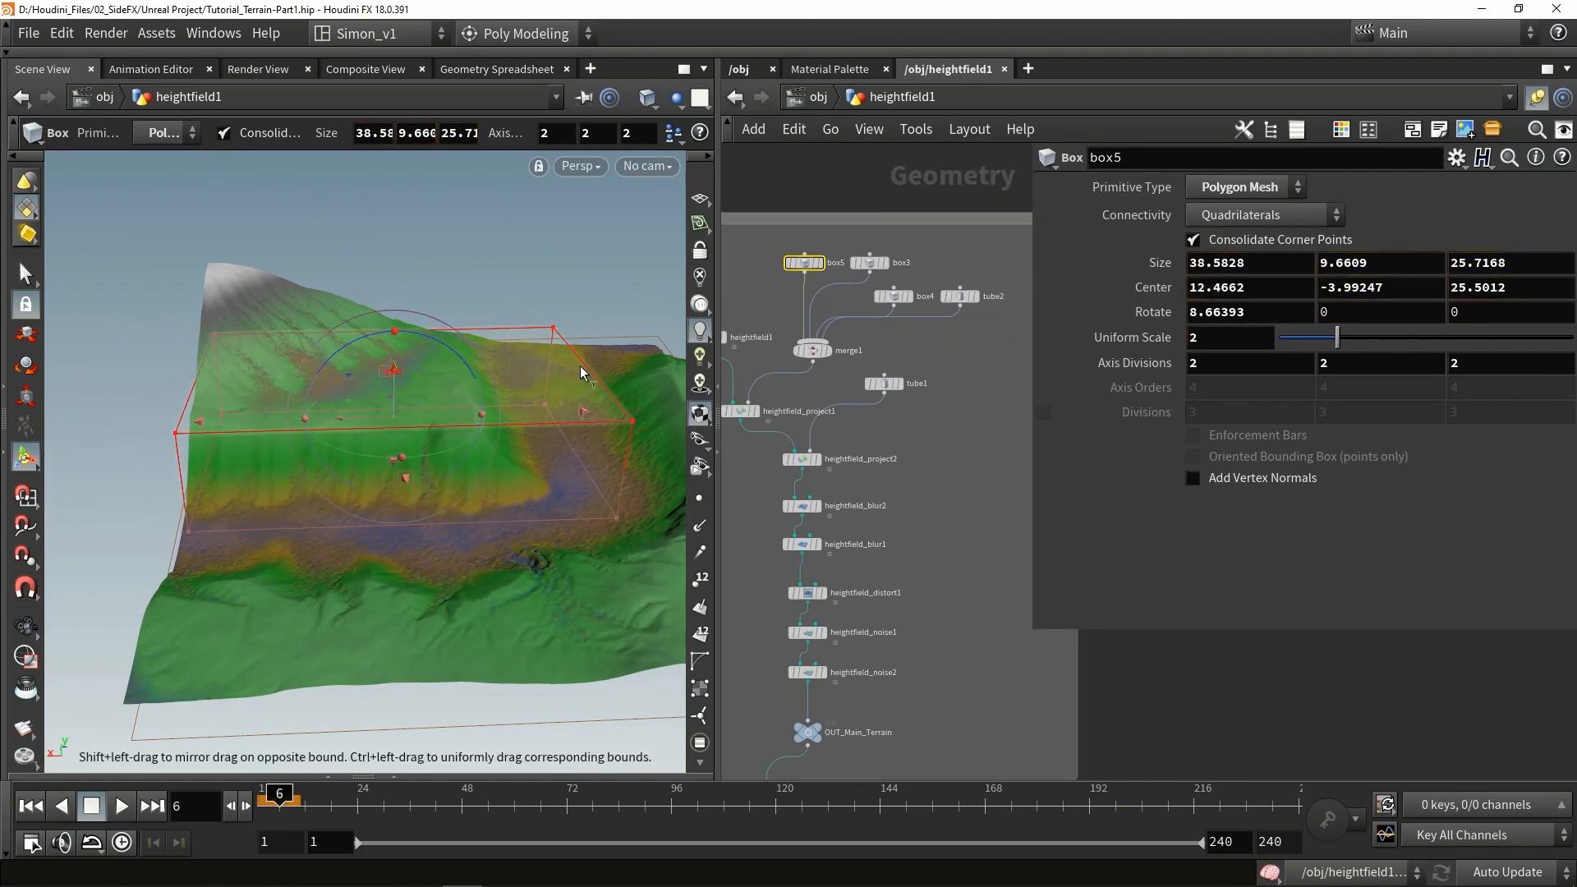
alt+drag(496, 402, 408, 444)
middle_drag(953, 647, 1022, 417)
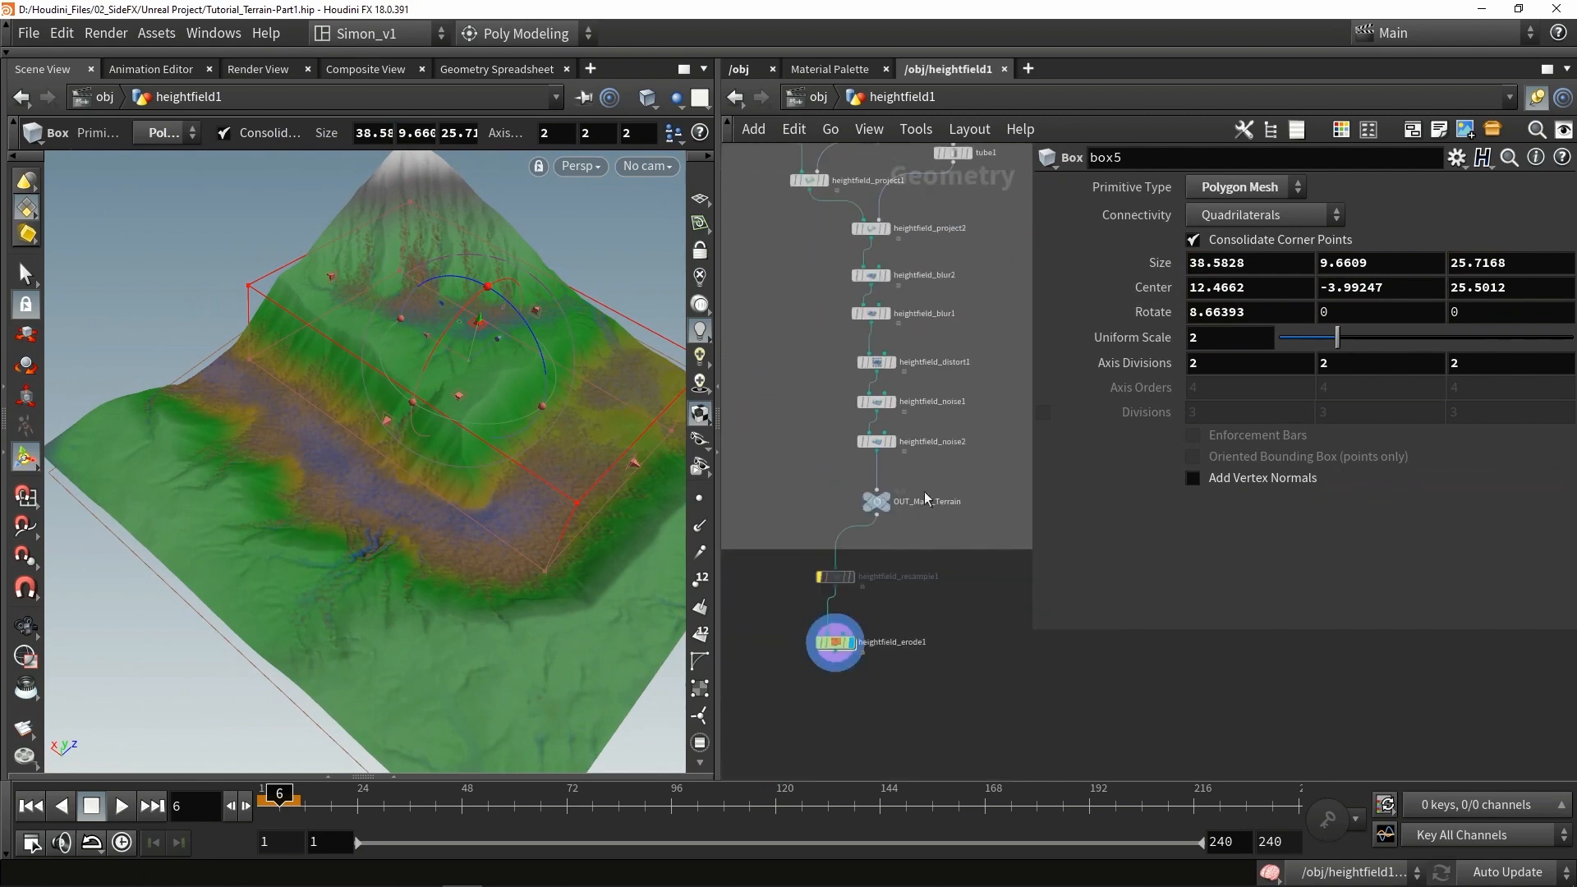
click(908, 494)
alt+drag(585, 496, 525, 505)
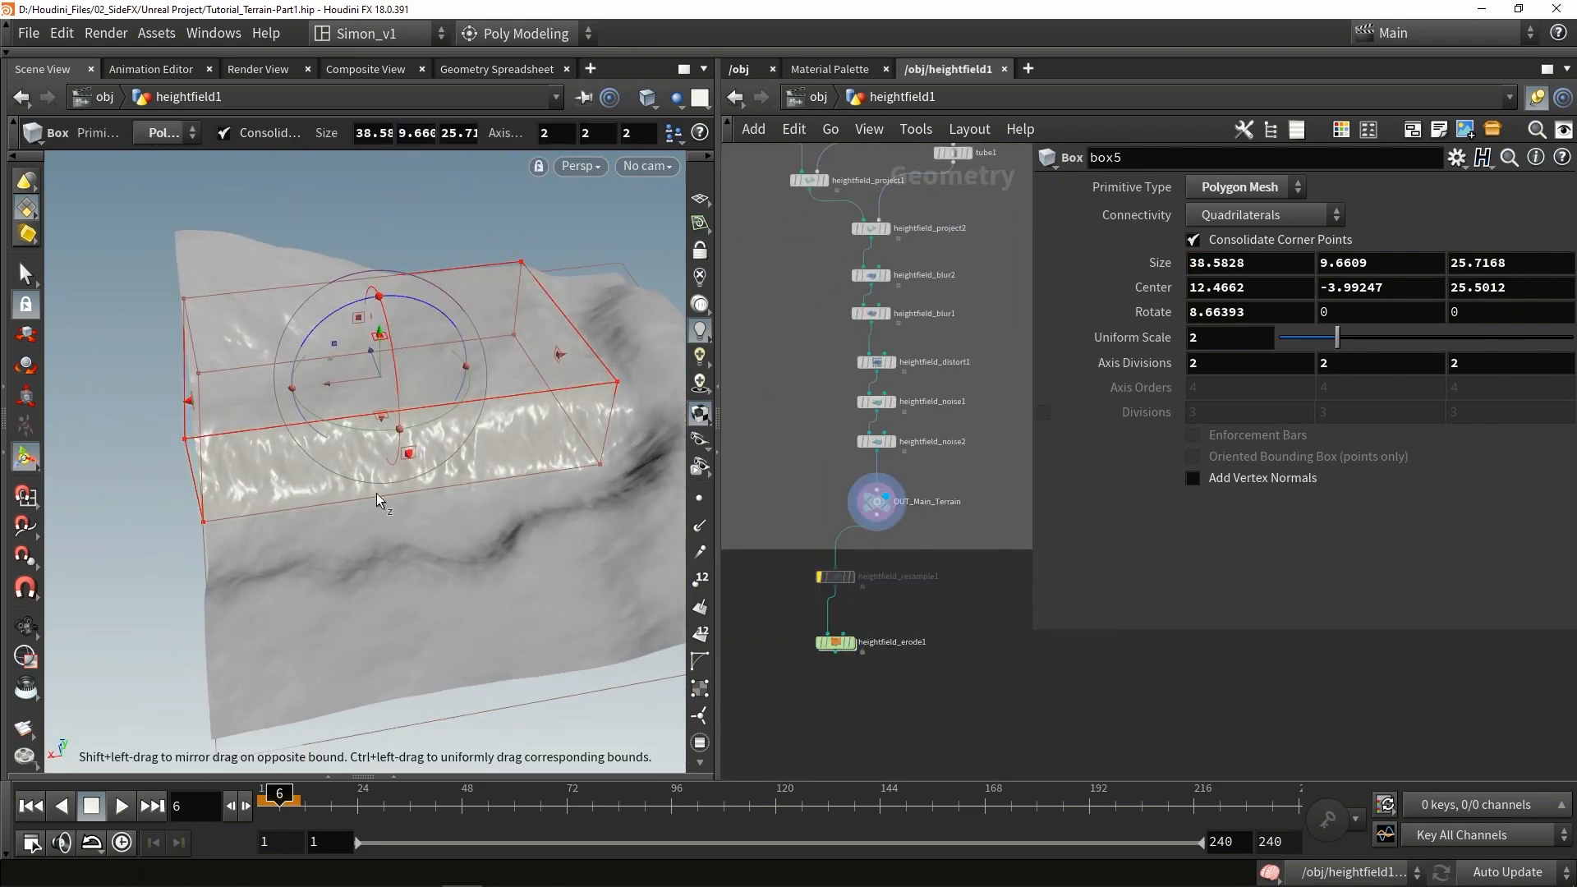
key(ctrl+z)
Step: Display the HeightField Erode node, turn off its Cache Simulation option and open its main erosion settings
scroll(838, 651, up, 3)
click(837, 651)
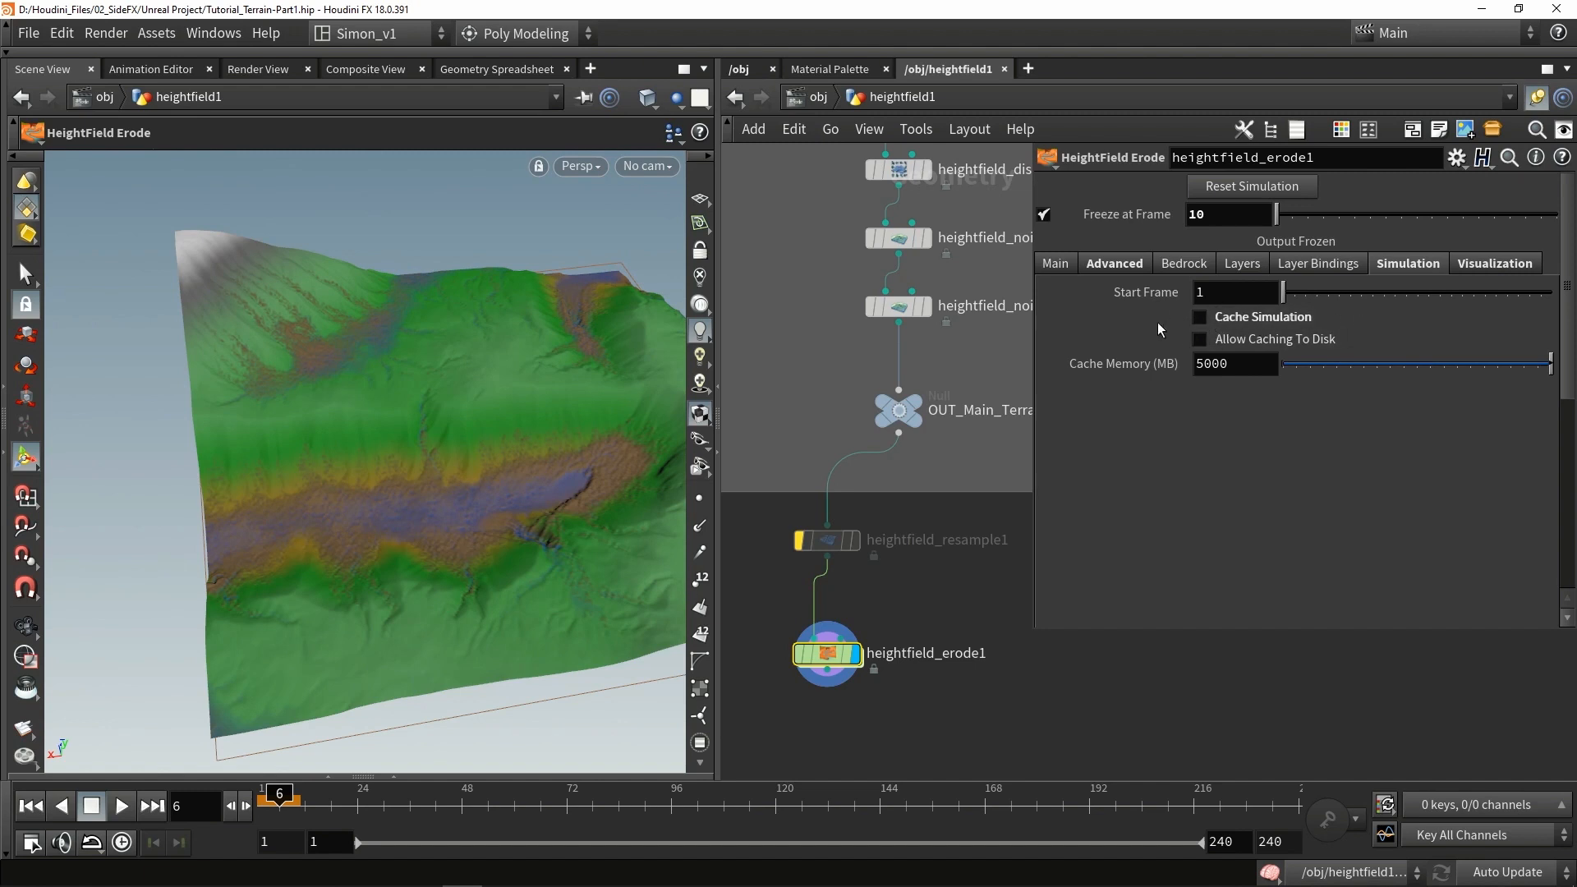
click(1059, 263)
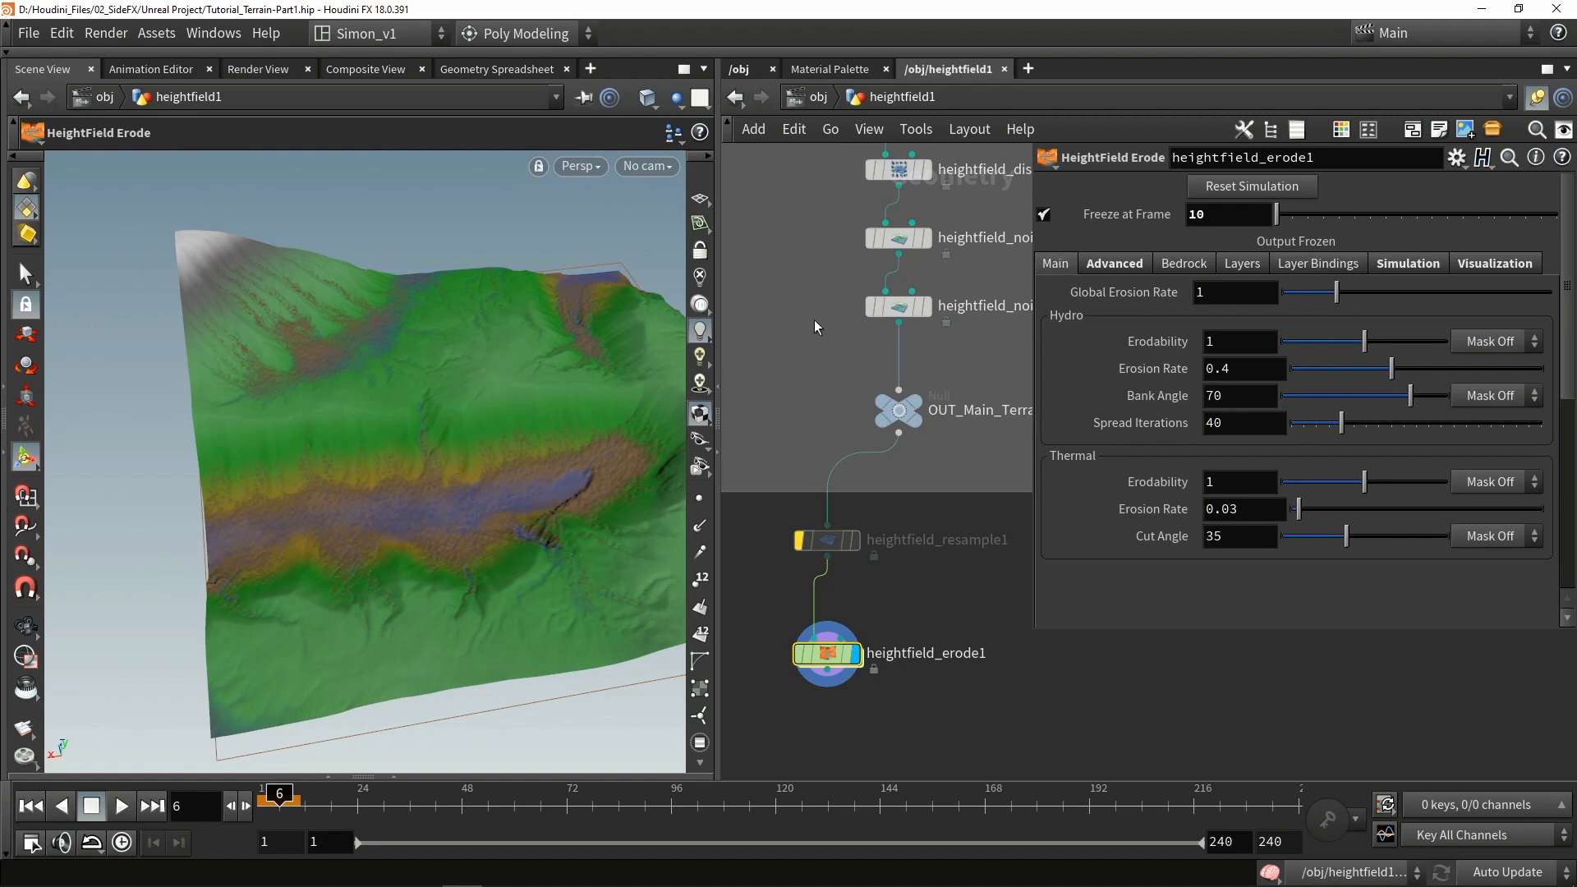
Step: Review the erode node's main hydro and thermal settings and its advanced erosion, precipitation and debris flow parameters
scroll(854, 608, down, 3)
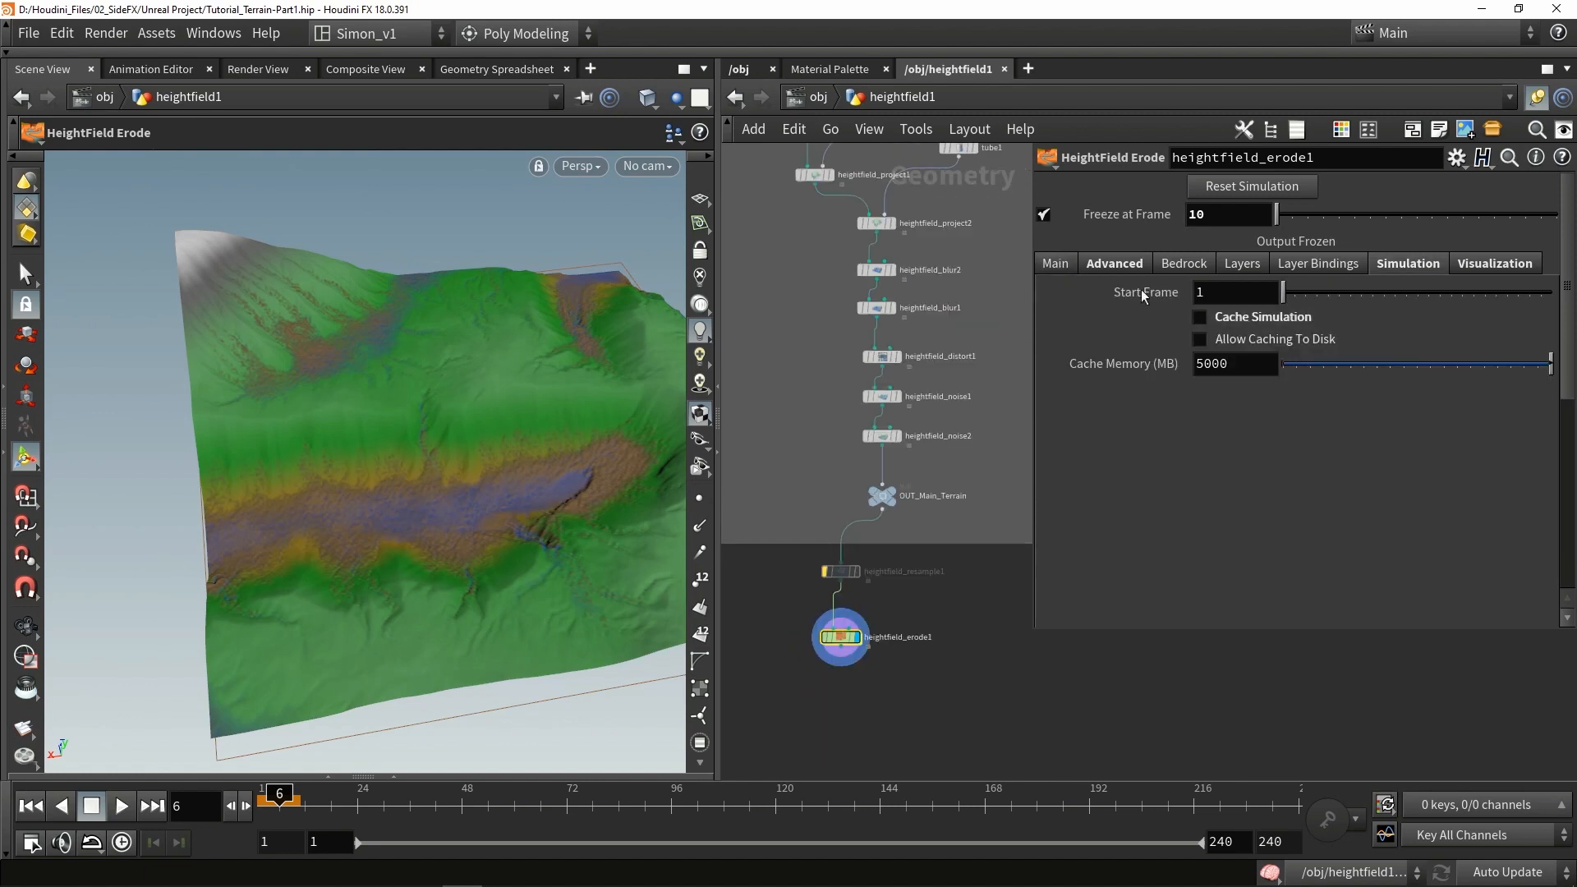
click(1051, 270)
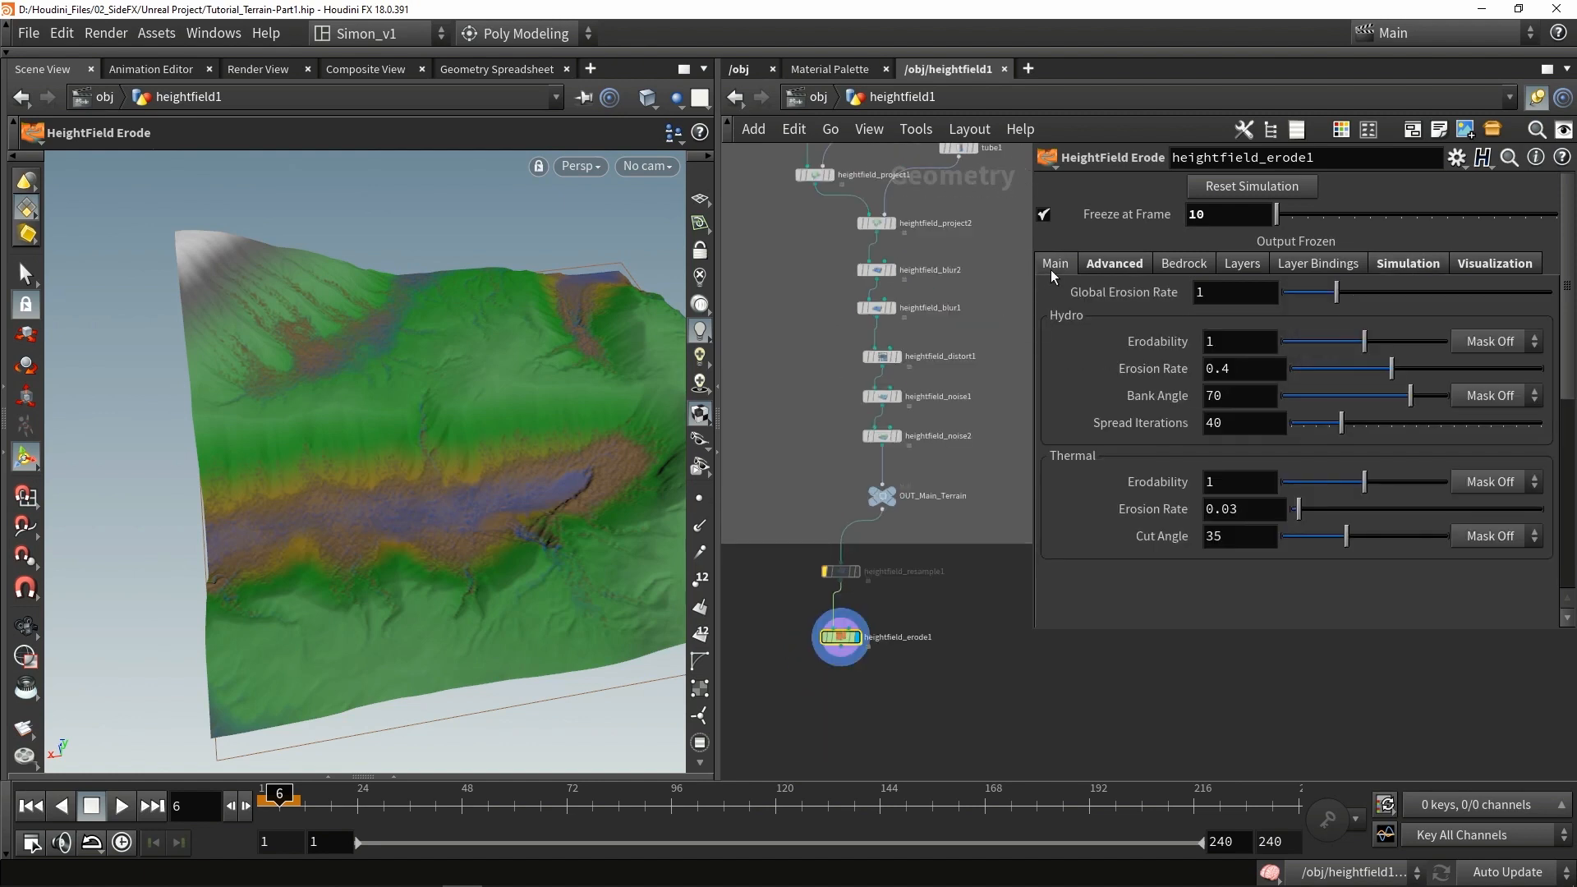
click(1120, 268)
scroll(1152, 417, down, 5)
scroll(1152, 418, down, 4)
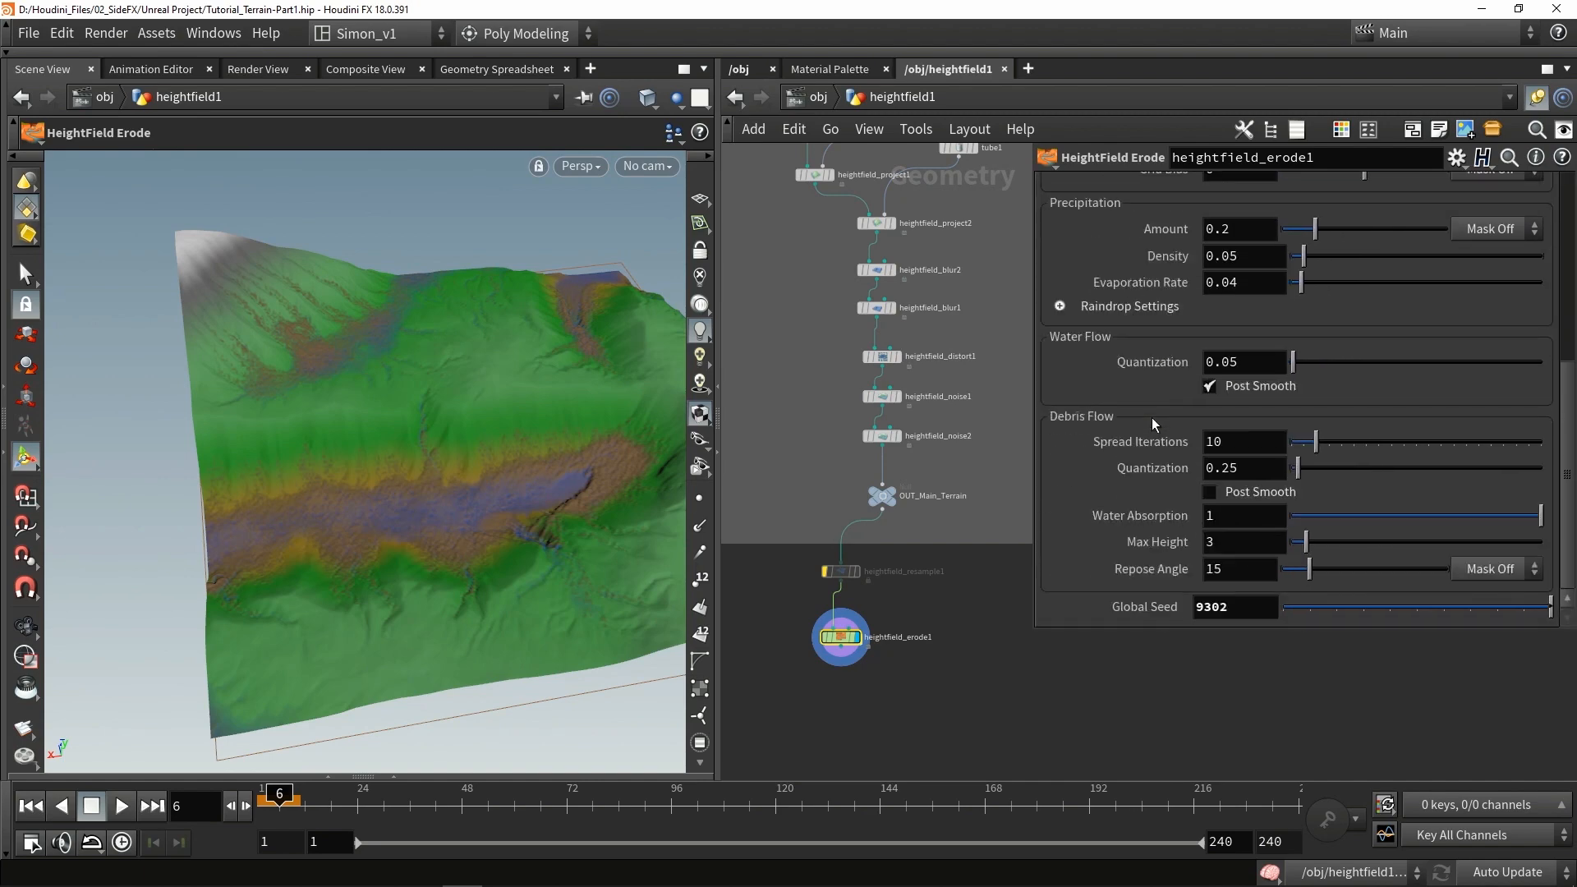
scroll(1151, 417, up, 7)
scroll(1146, 394, up, 2)
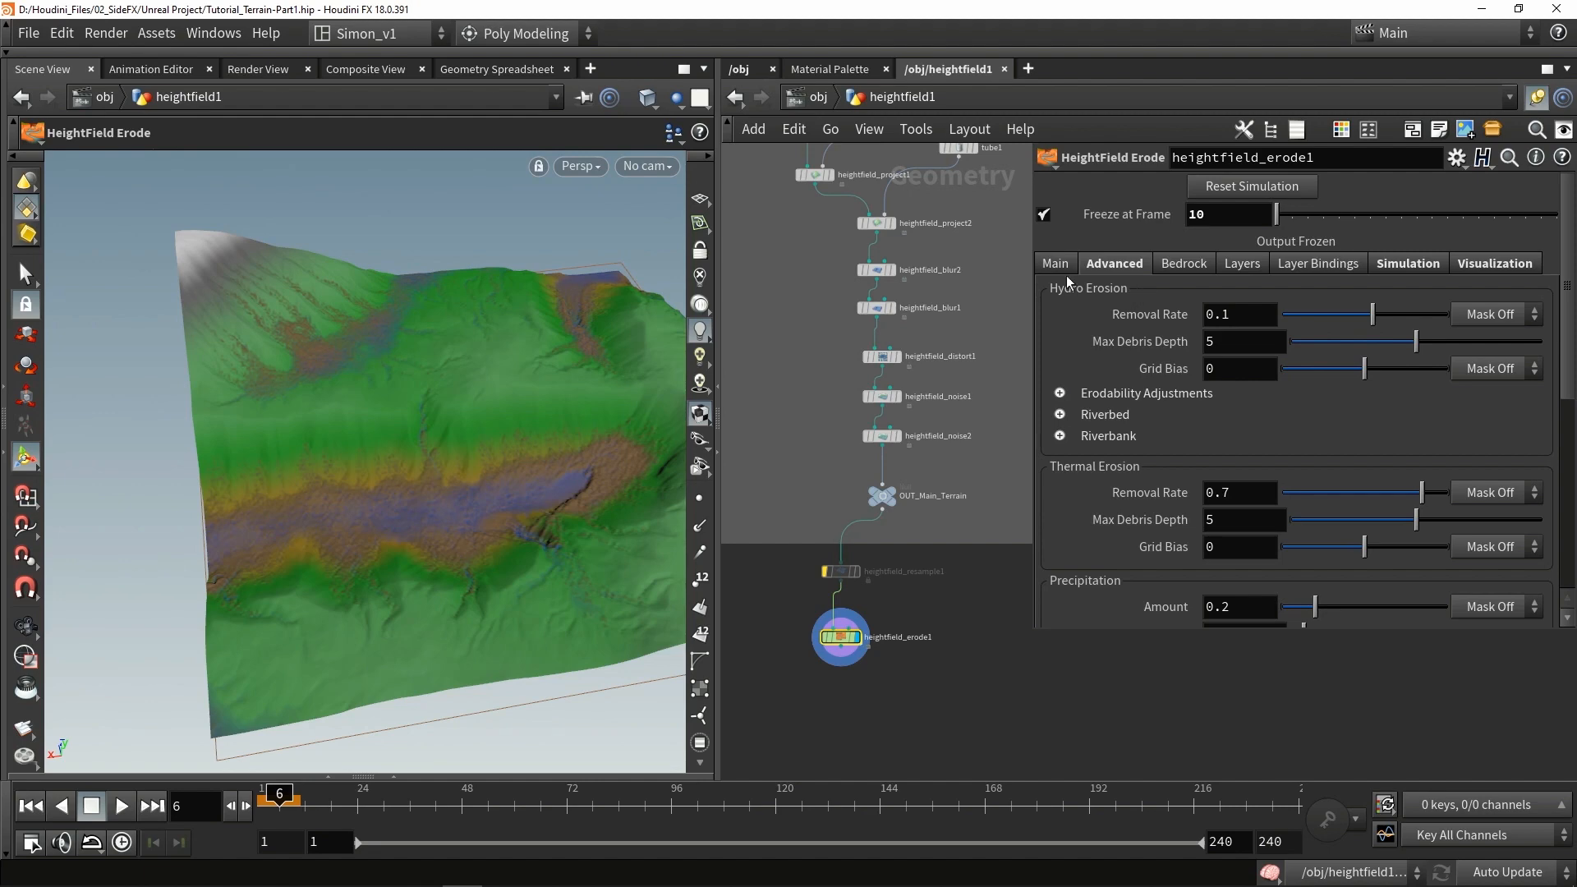
Step: Turn off the erode node's Visualize option and inspect the eroded terrain surface up close and from the side
key(Escape)
drag(423, 352, 343, 549)
key(Return)
key(Escape)
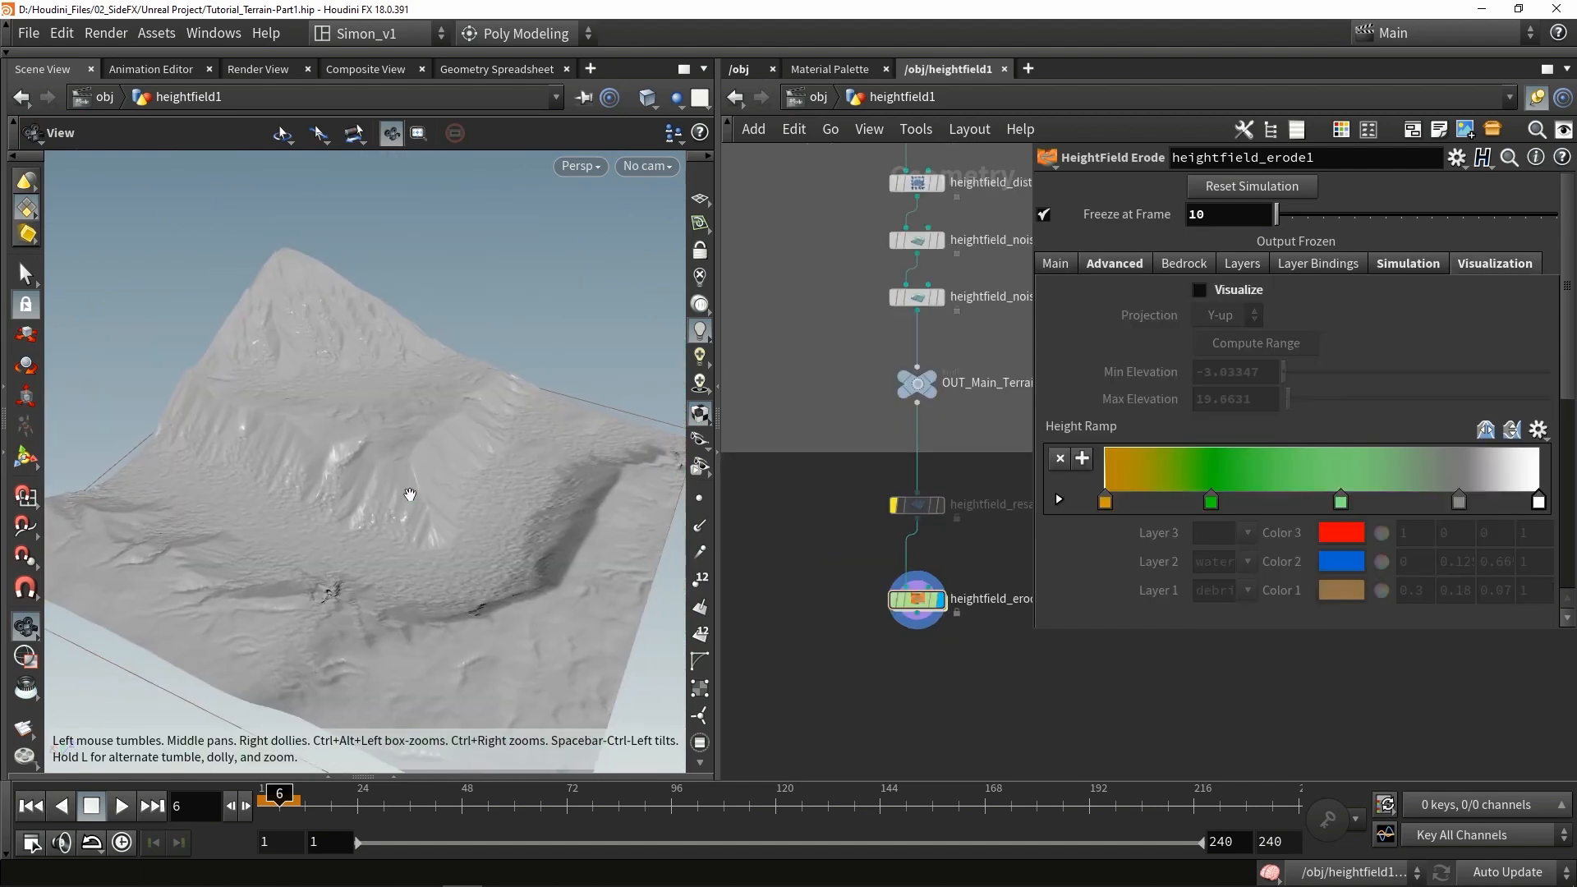
drag(409, 495, 387, 563)
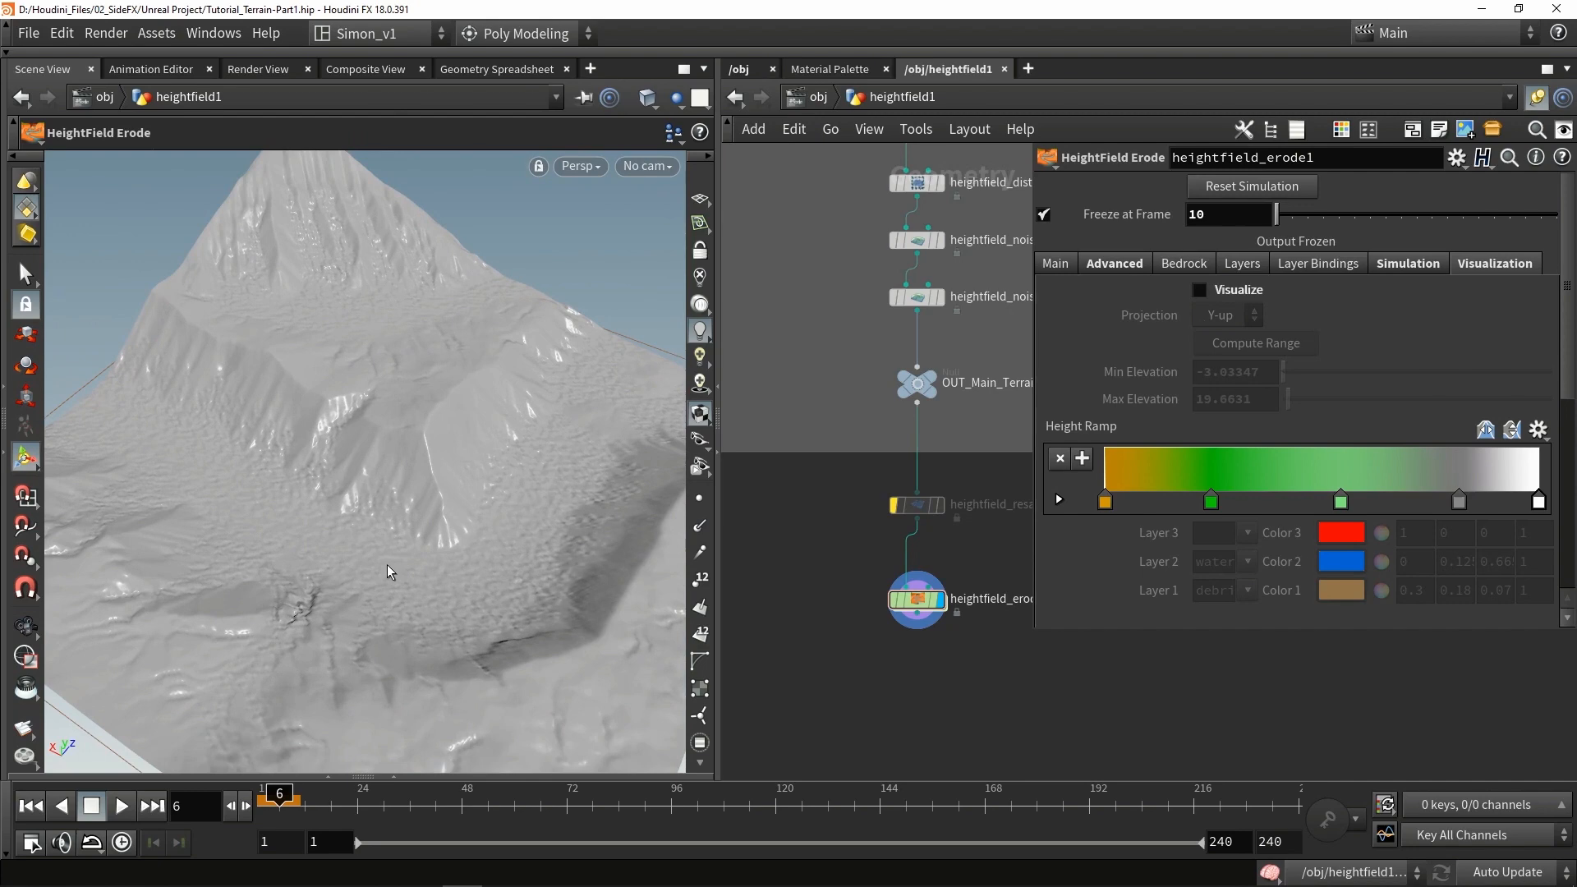
drag(360, 562, 194, 551)
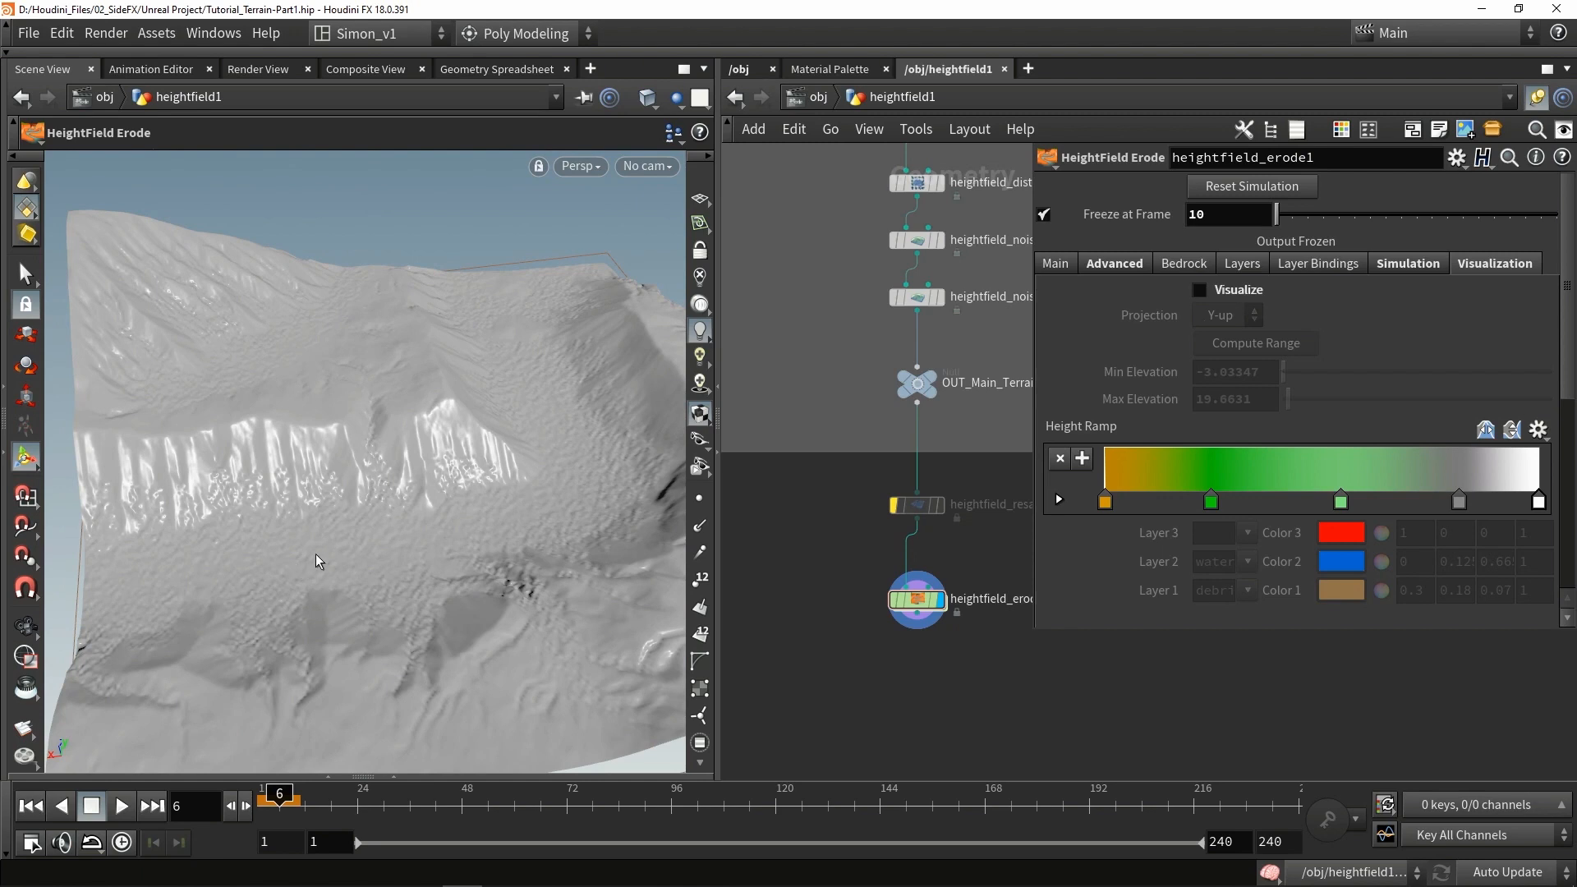
Step: Add a HeightField Slump node below heightfield_erode1, leaving room for another node between them
middle_drag(877, 655, 857, 519)
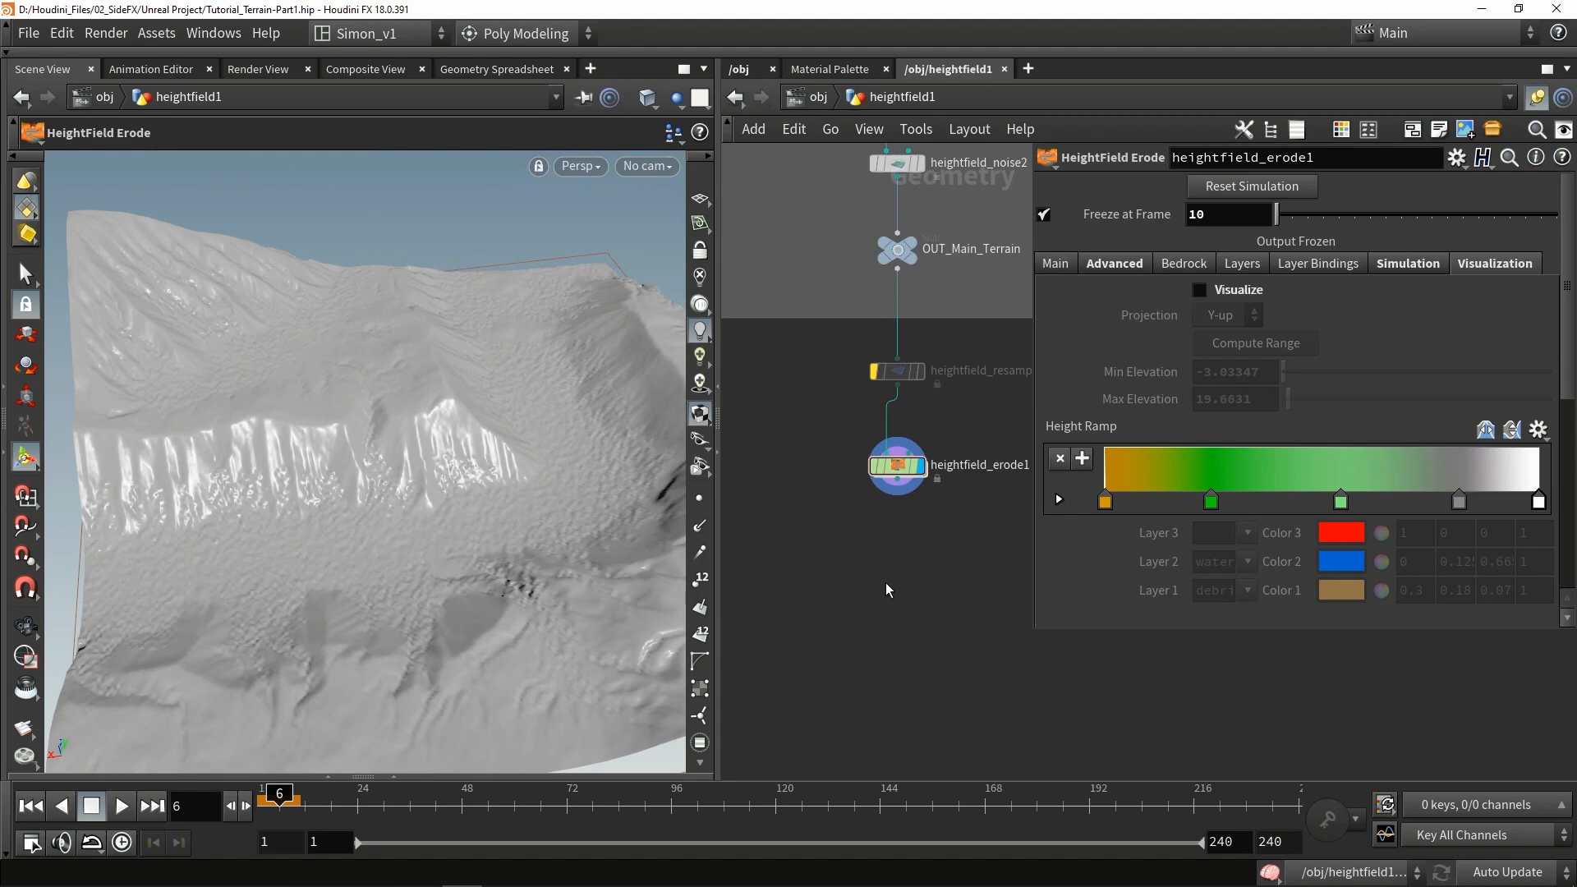
key(Tab)
text(slu)
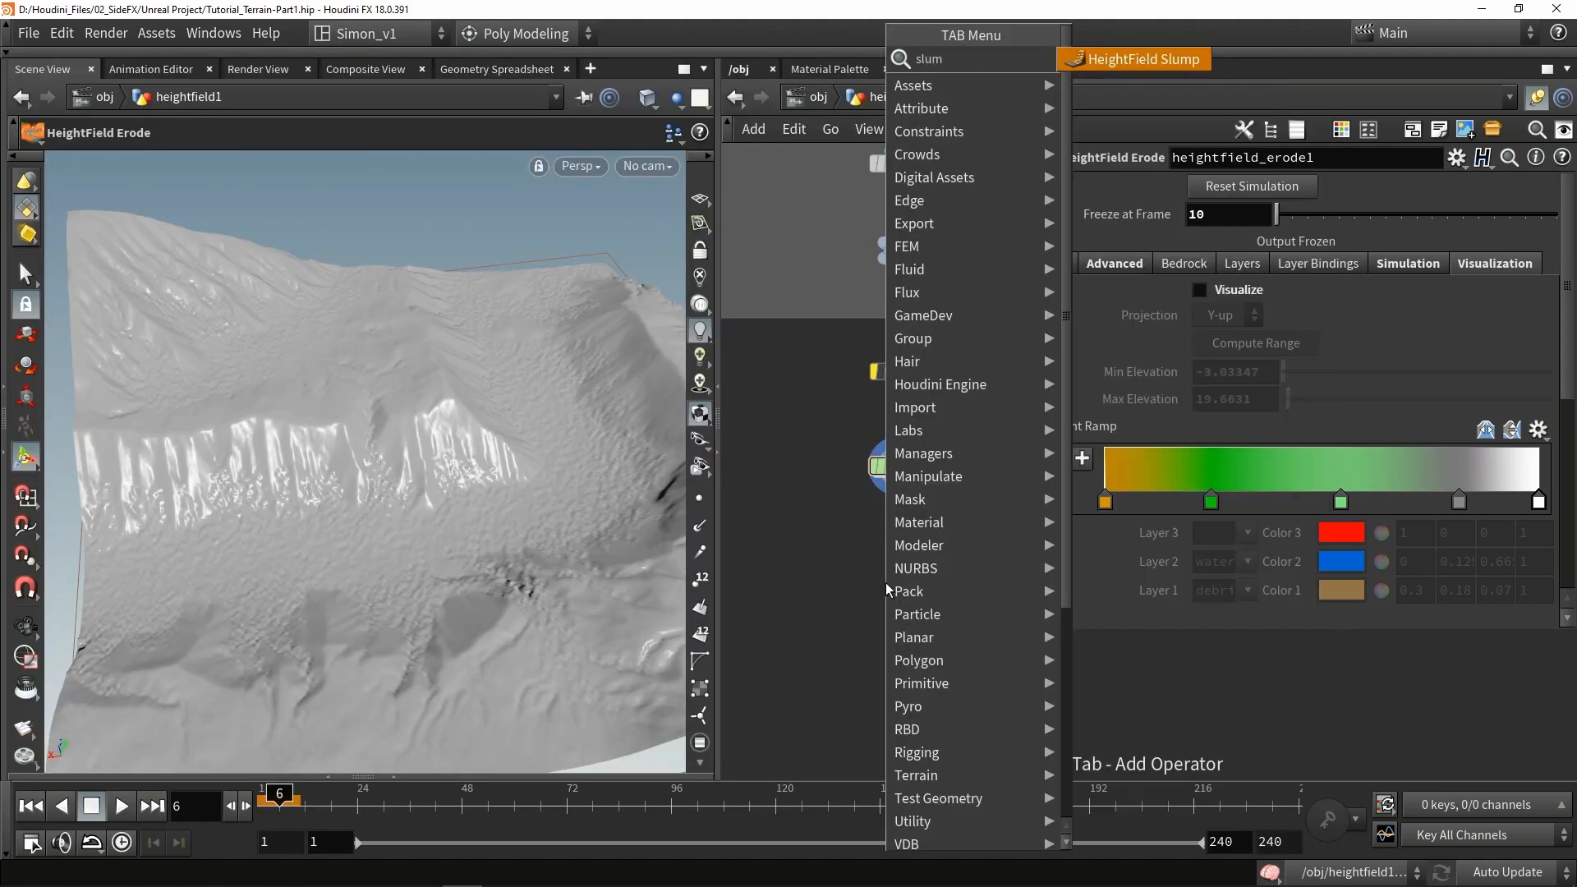
key(Return)
click(886, 583)
drag(885, 584, 911, 647)
scroll(900, 573, up, 1)
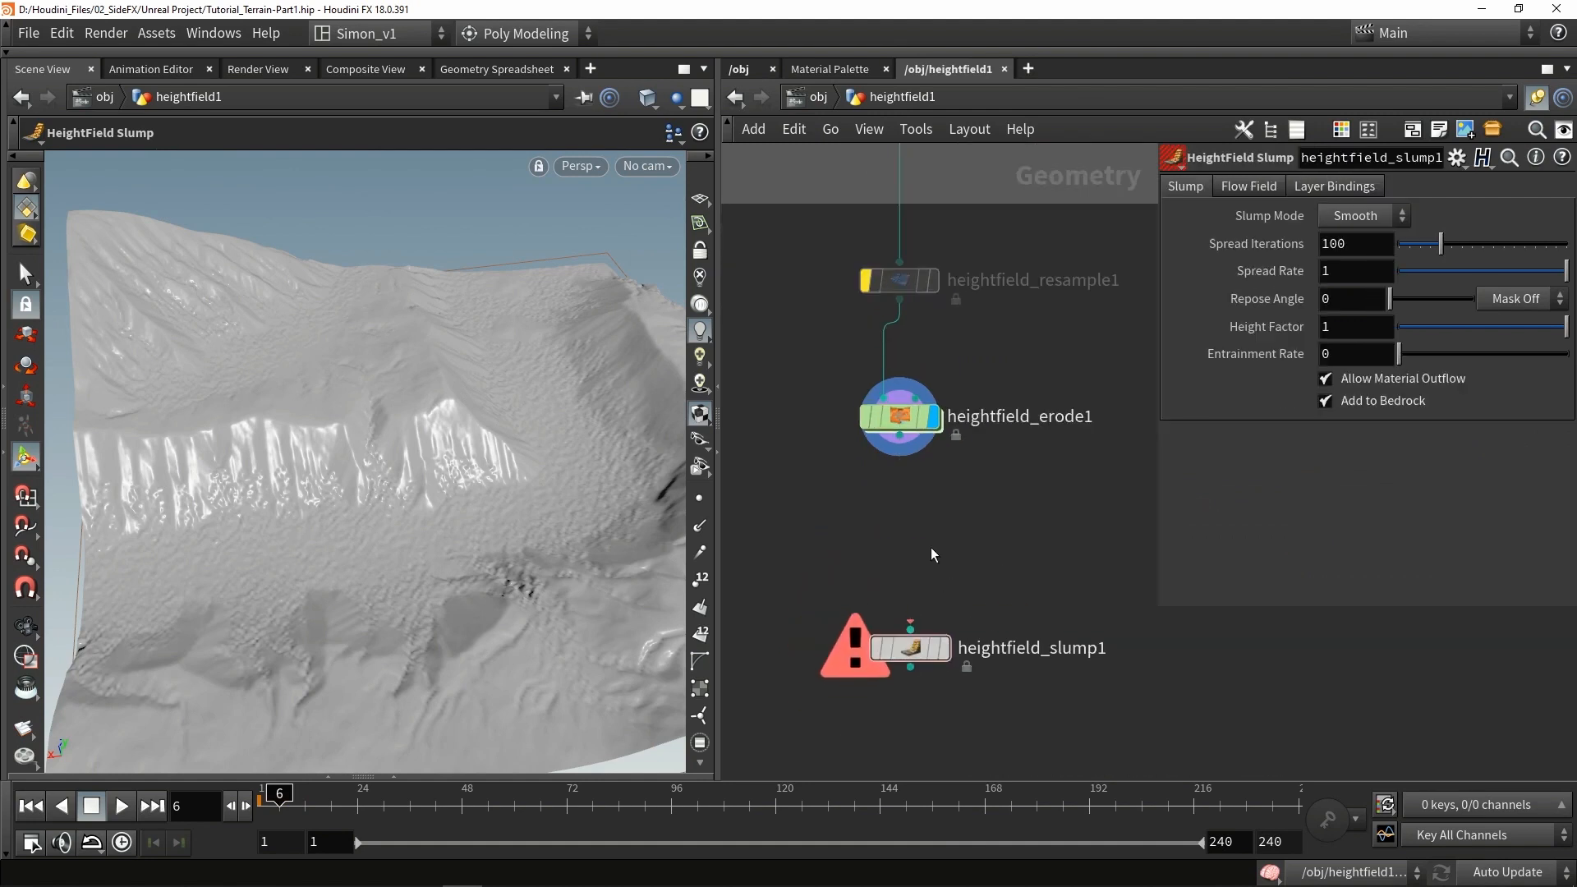
Step: Insert a HeightField Mask by Feature node after heightfield_erode1 and check its slope mask on the terrain
key(Tab)
text(mask)
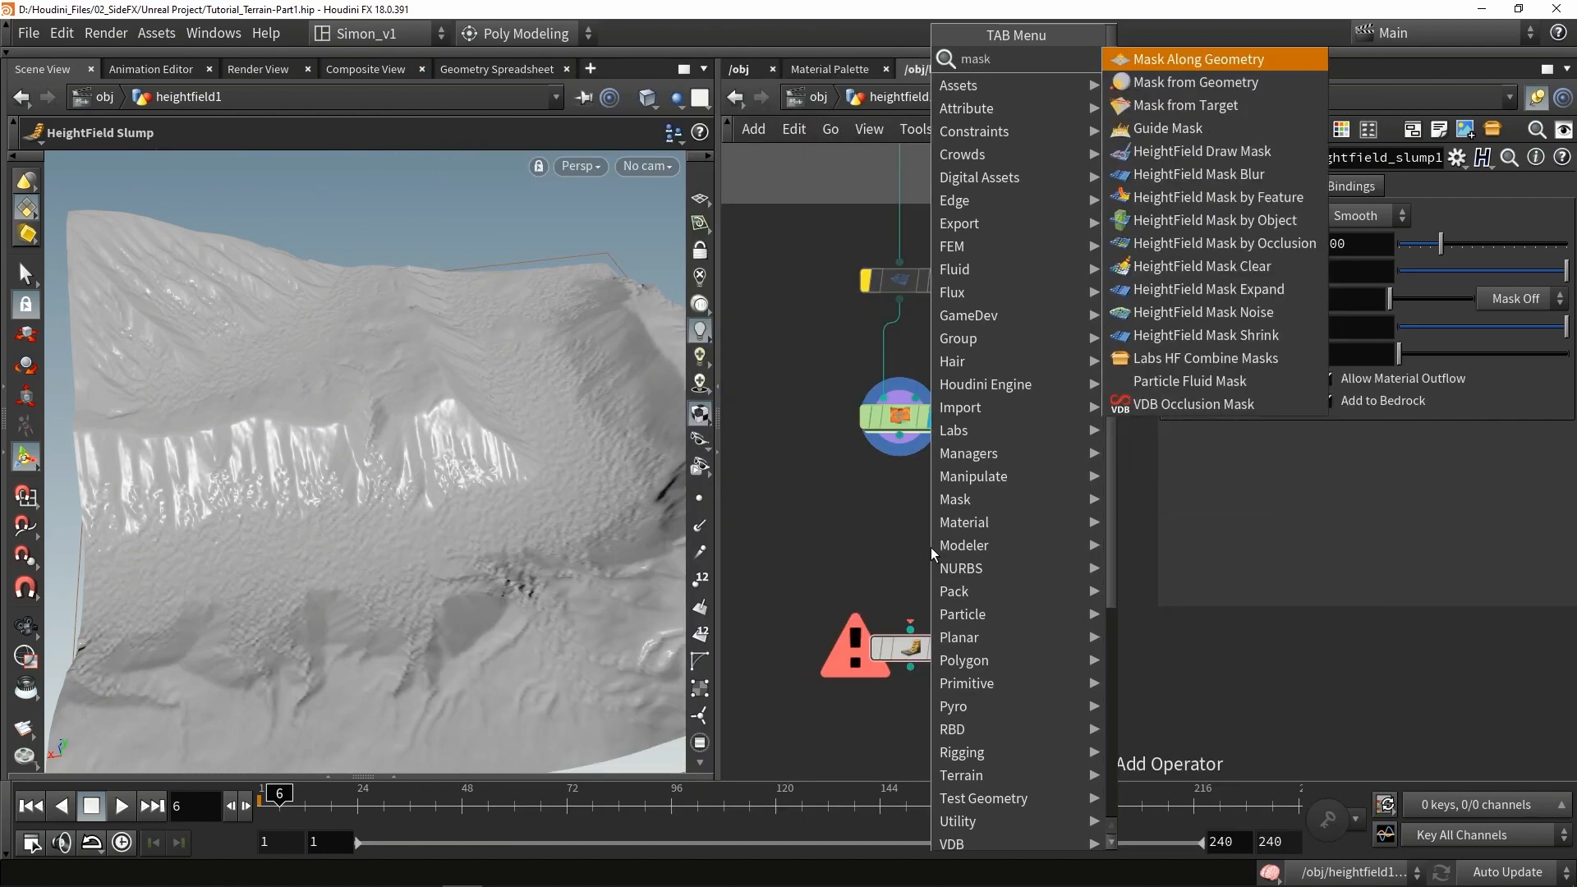
click(1208, 198)
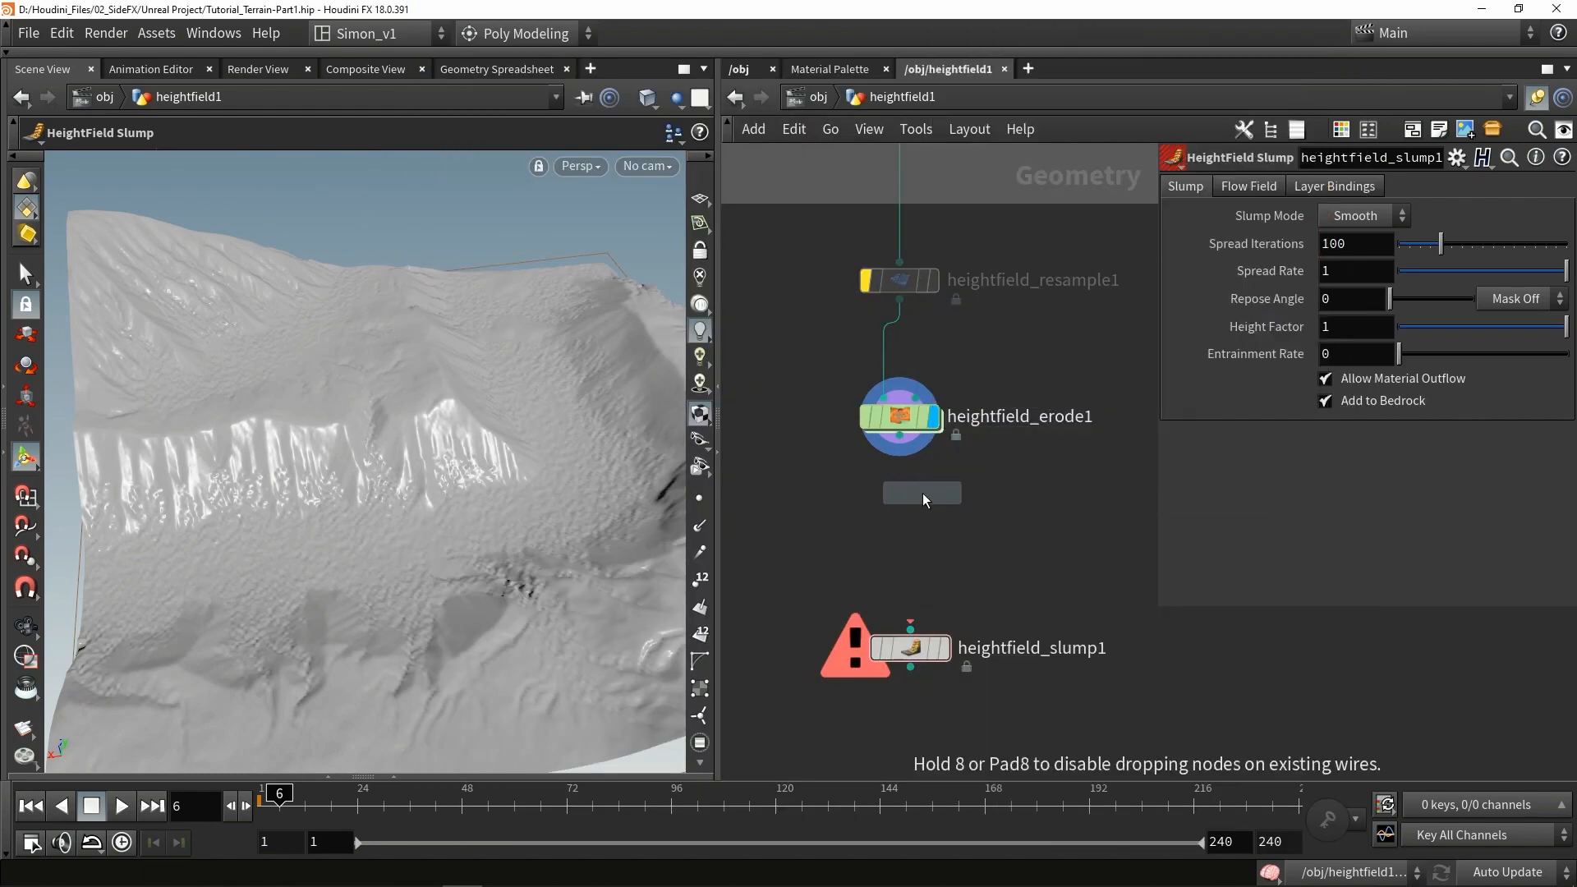
click(919, 499)
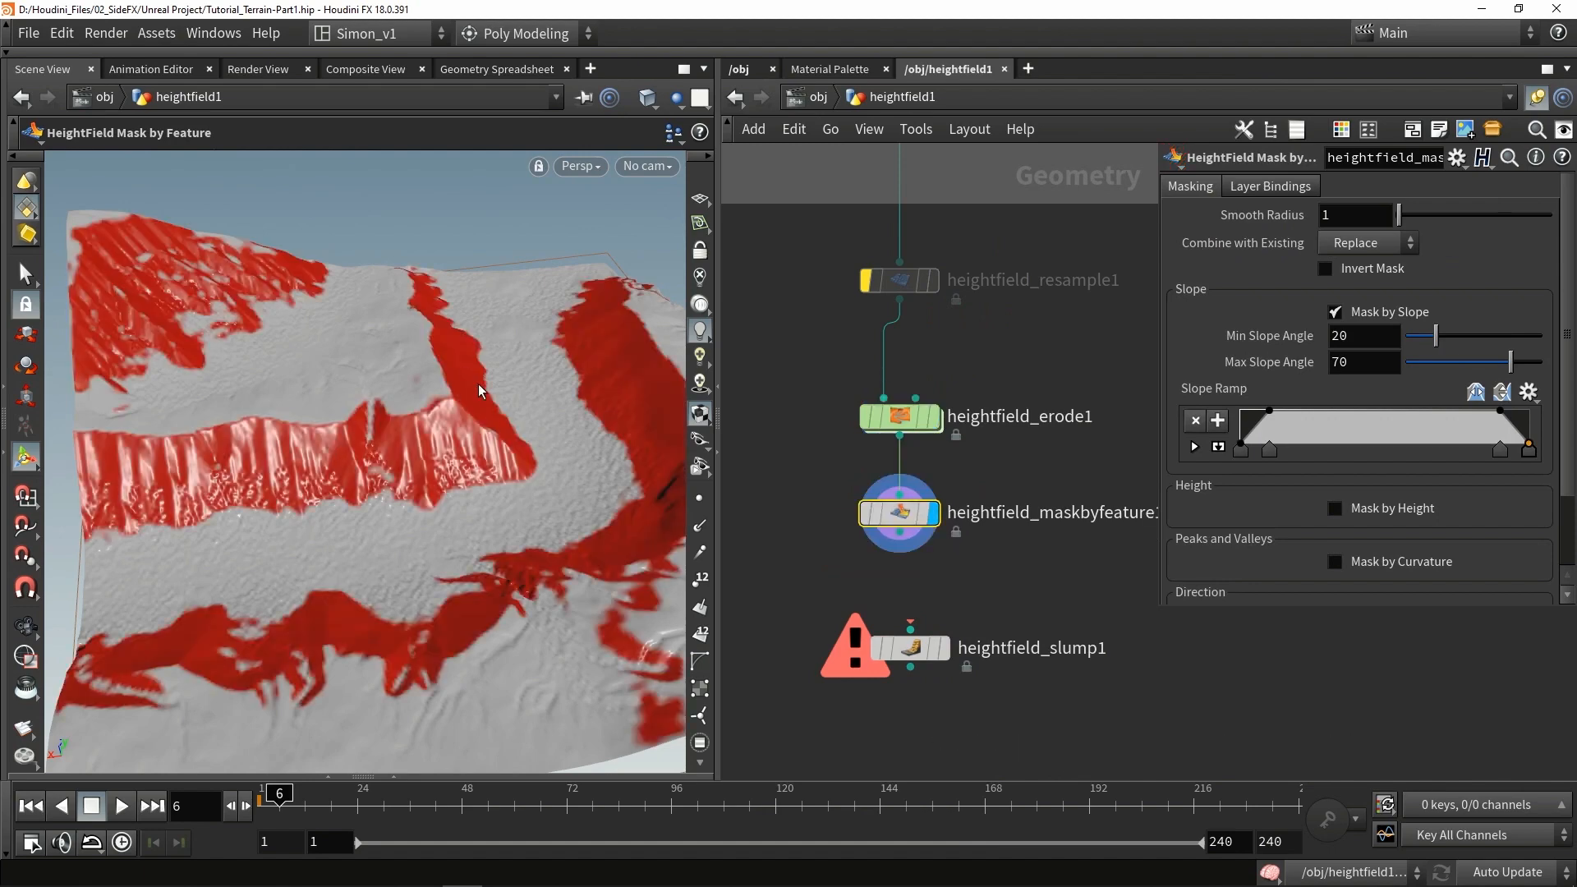
drag(482, 391, 519, 328)
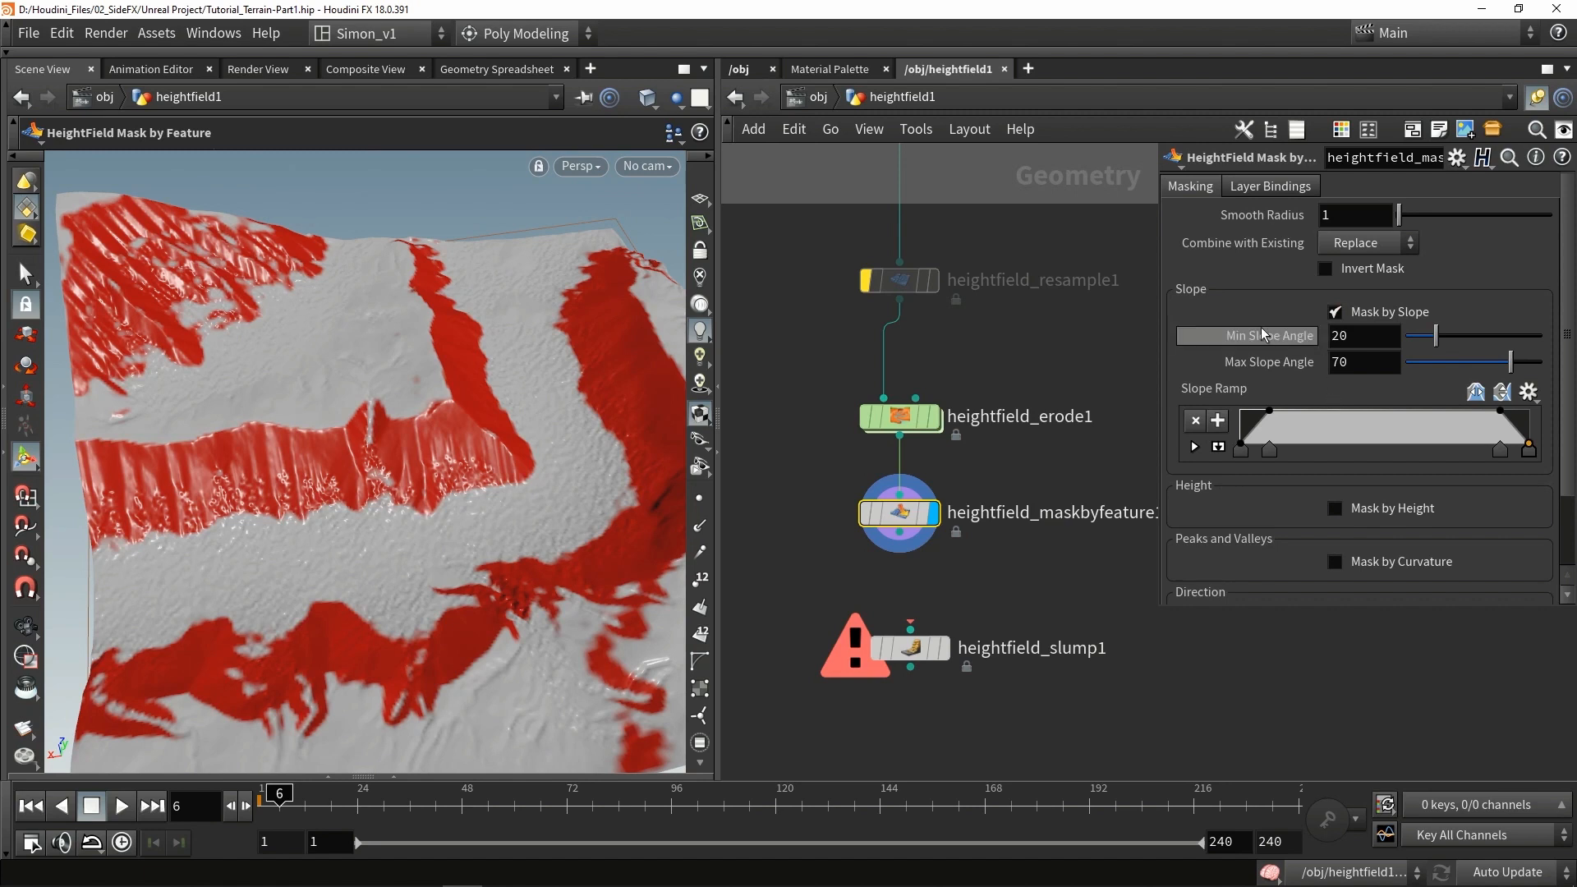
Step: Invert the feature mask so the flatter areas are masked, and check the coverage across the terrain
click(1361, 271)
alt+drag(522, 421, 402, 490)
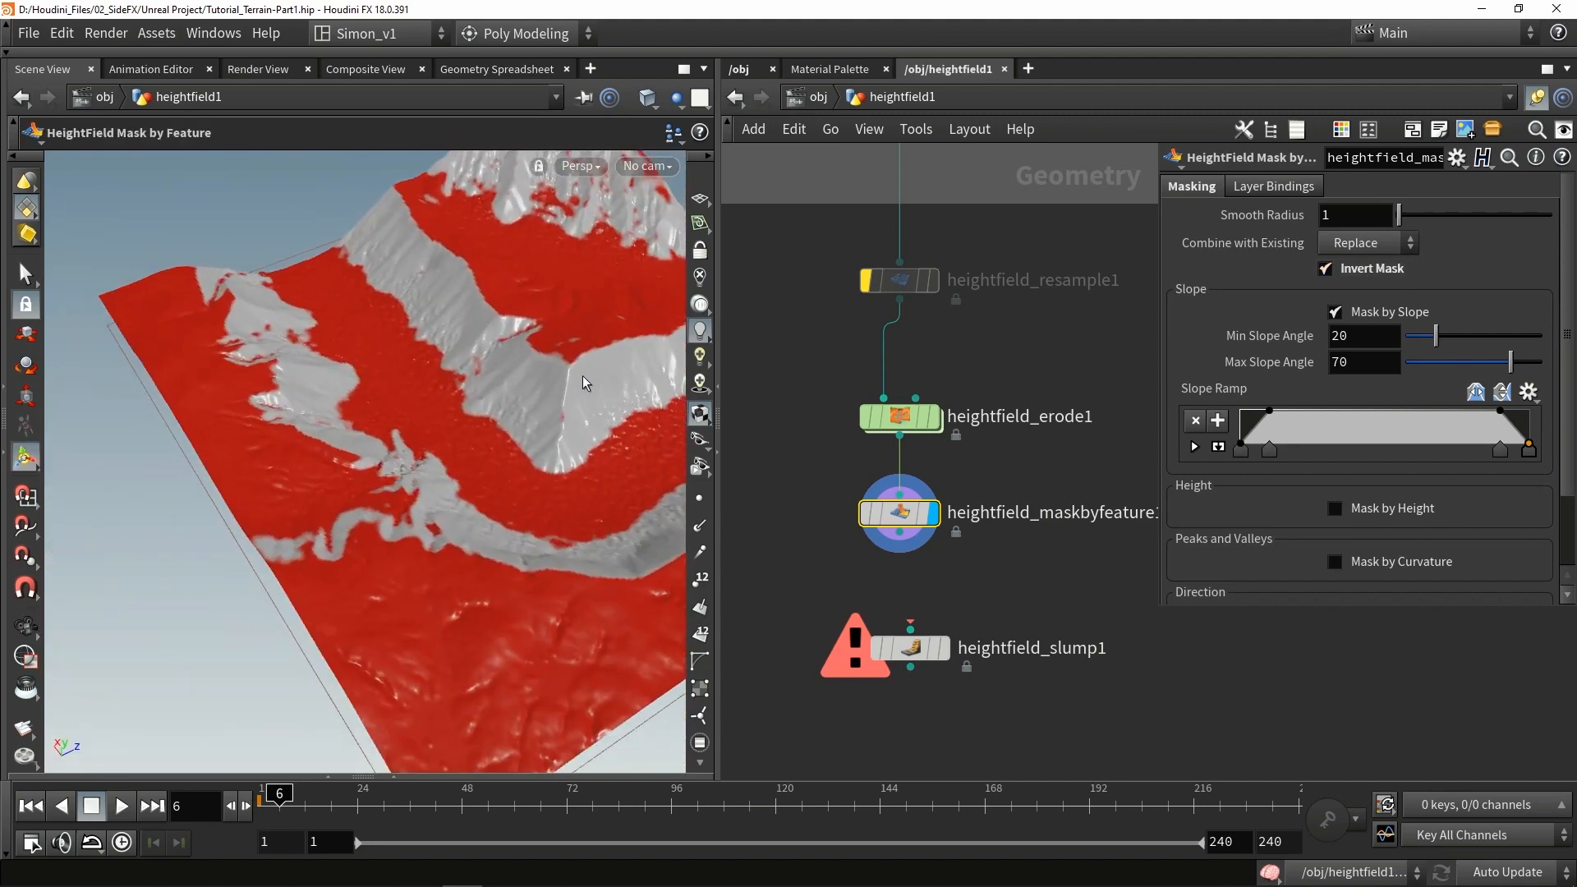
alt+right_drag(583, 376, 533, 383)
alt+middle_drag(534, 384, 472, 429)
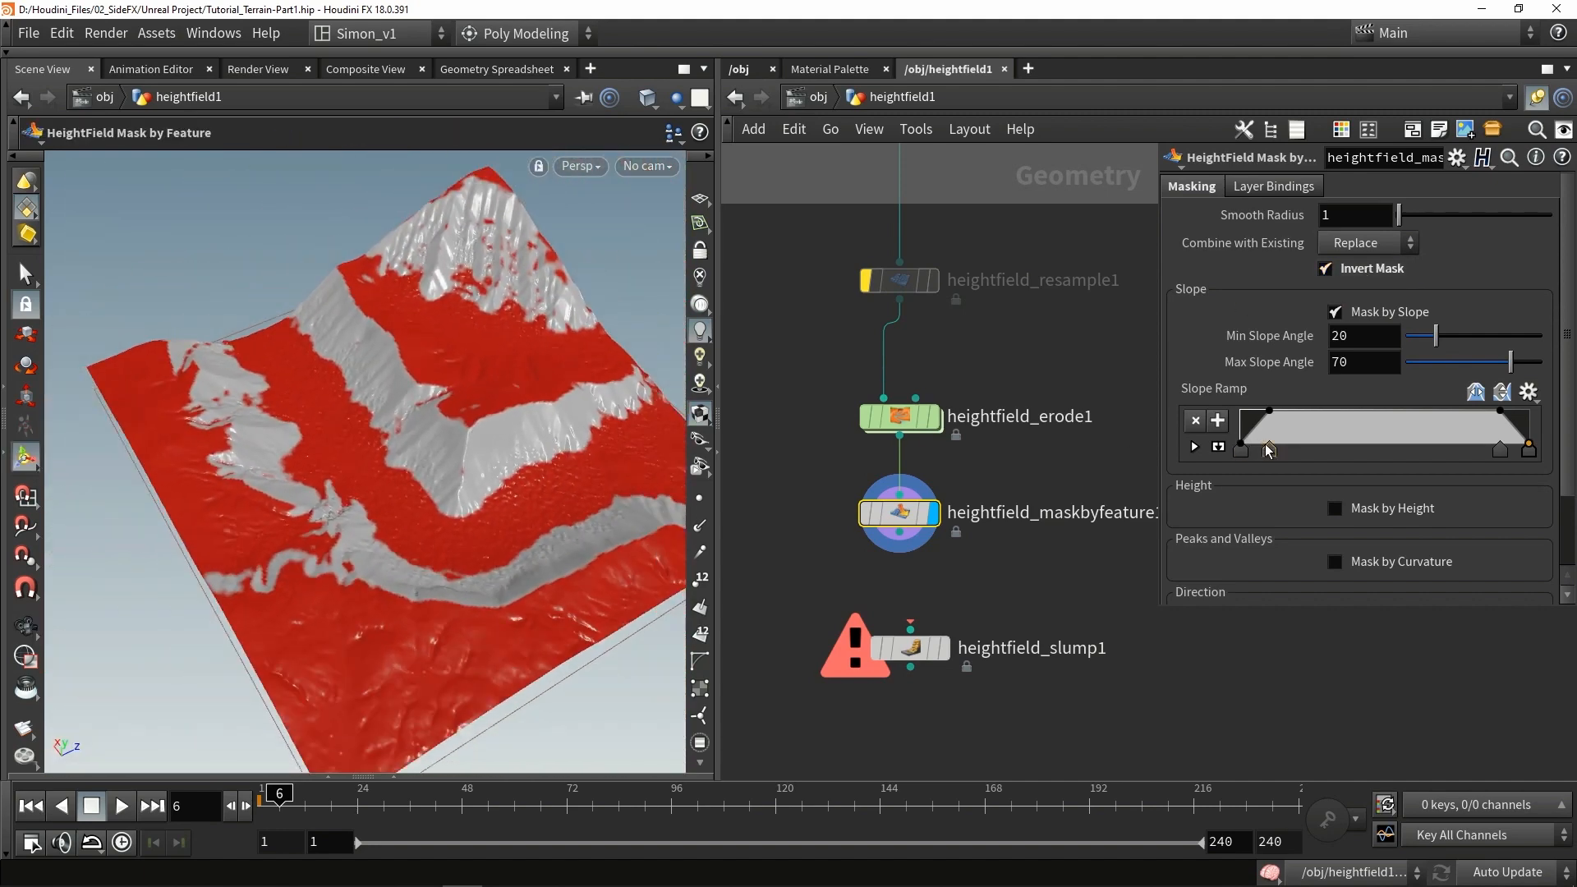
Step: Try different slope angle limits and a different slope ramp on the feature mask, undoing each change
mouse_move(1417, 351)
mouse_down()
mouse_move(1459, 352)
mouse_move(1414, 353)
mouse_up()
key(ctrl+z)
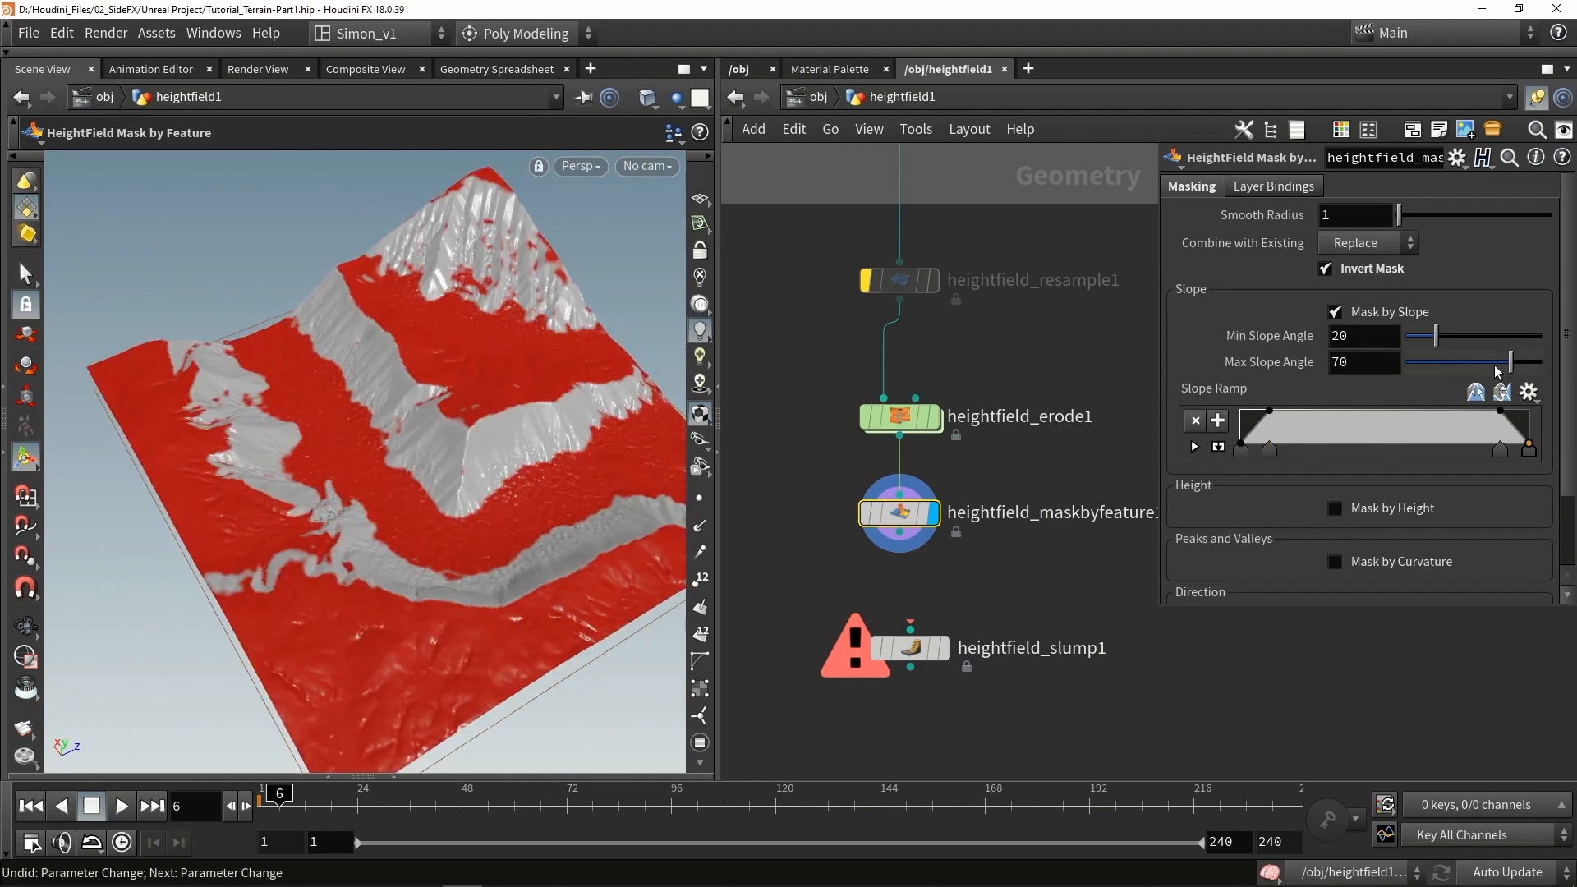
drag(1510, 361, 1454, 367)
key(ctrl+z)
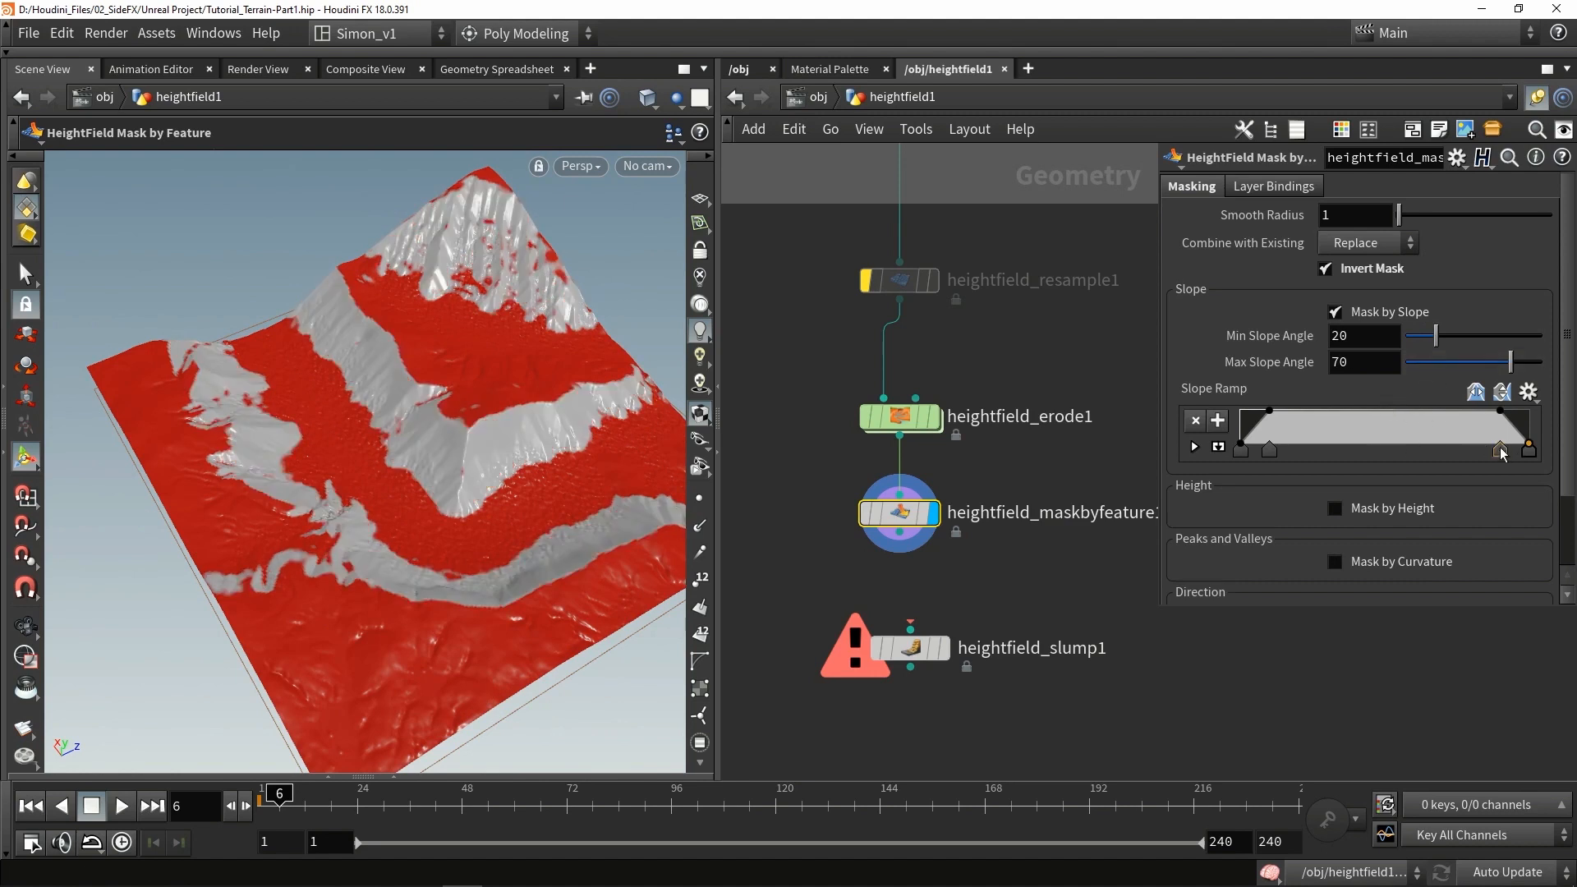
drag(1499, 450, 1354, 448)
key(ctrl+z)
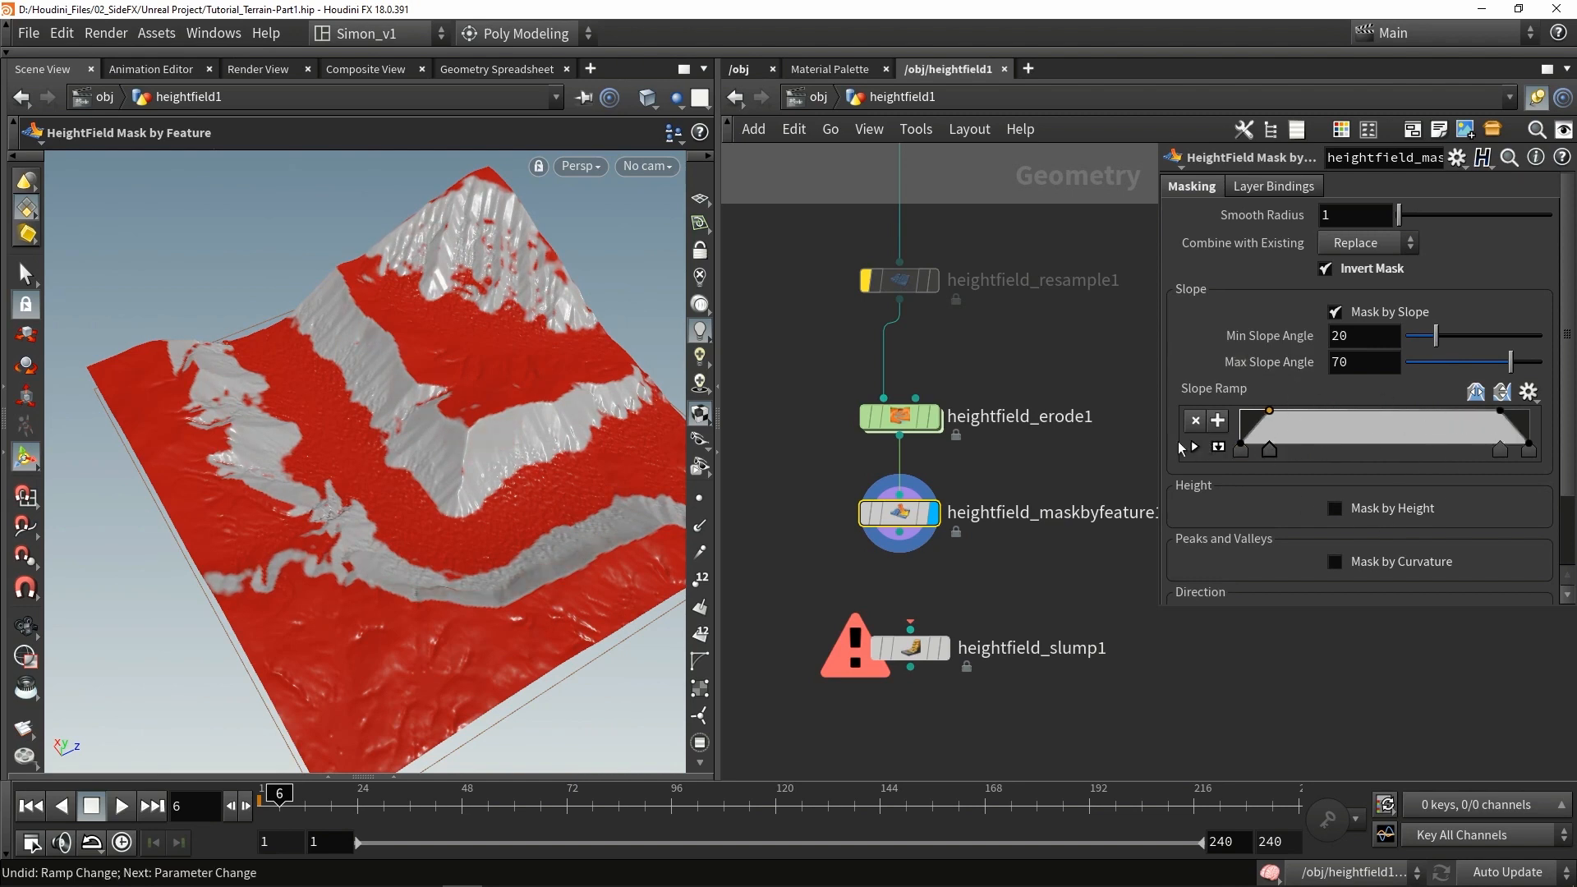
Step: Connect the feature mask to heightfield_slump1, align the slump node under it and check the slumped terrain
click(900, 532)
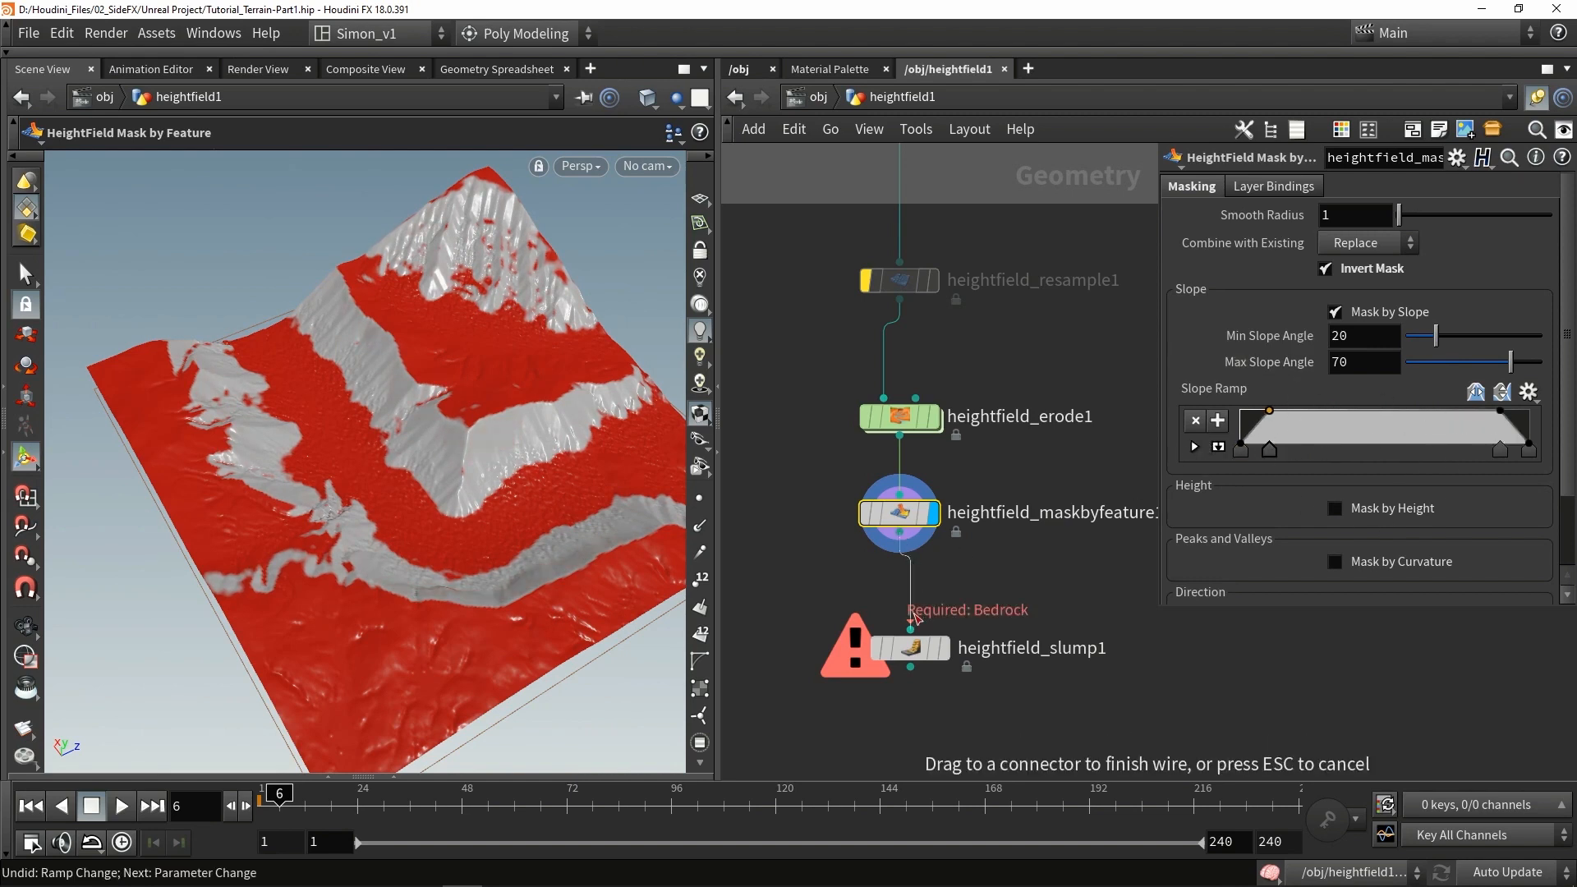
click(910, 624)
drag(920, 648, 910, 616)
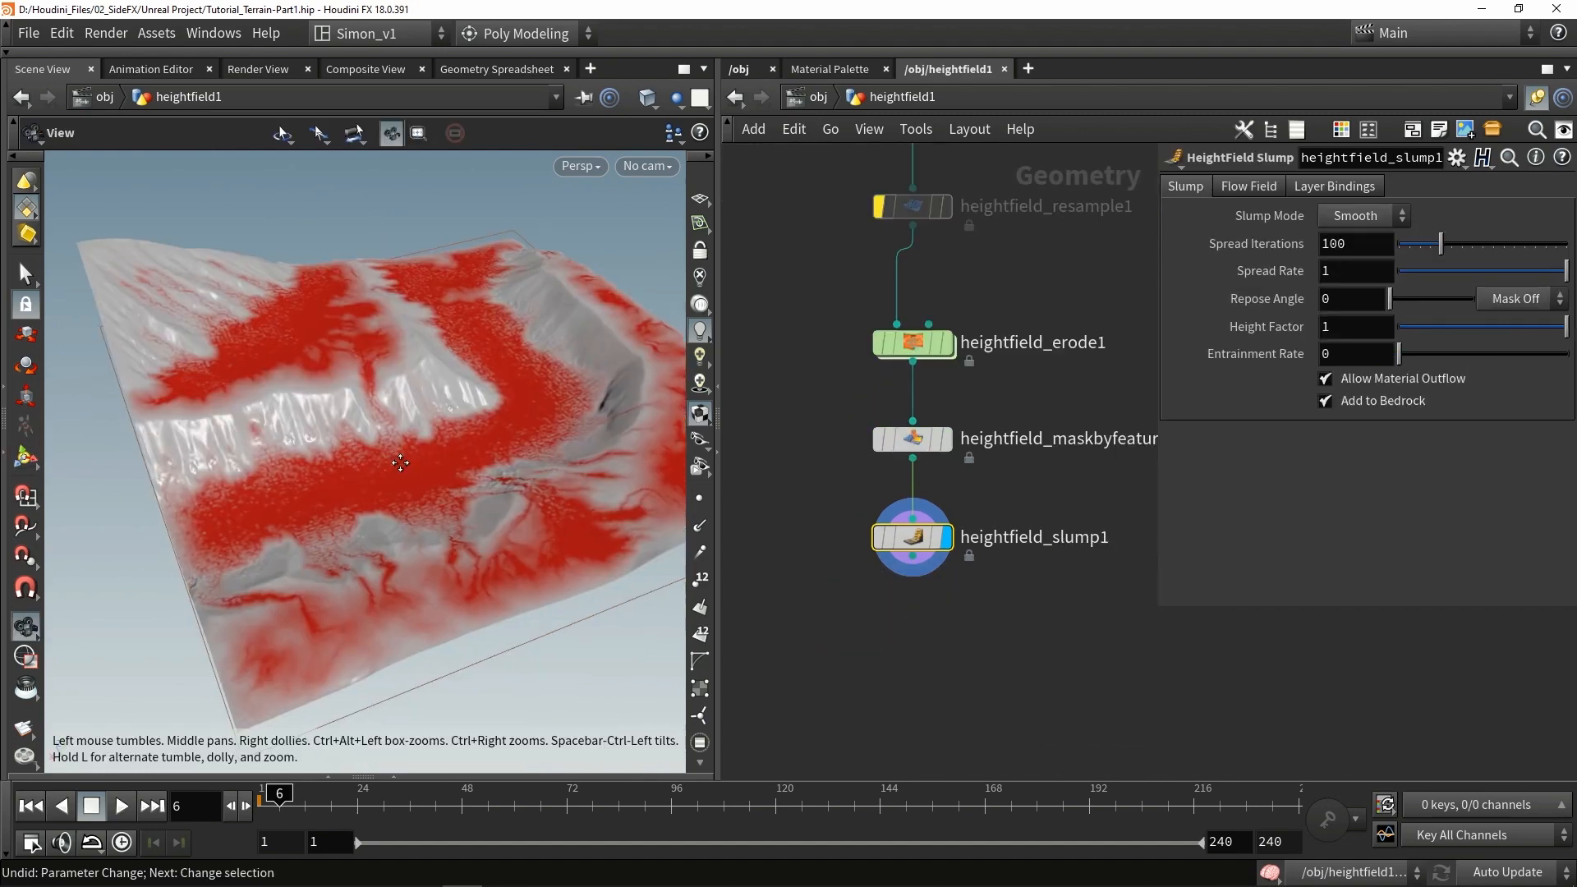
alt+drag(397, 461, 308, 442)
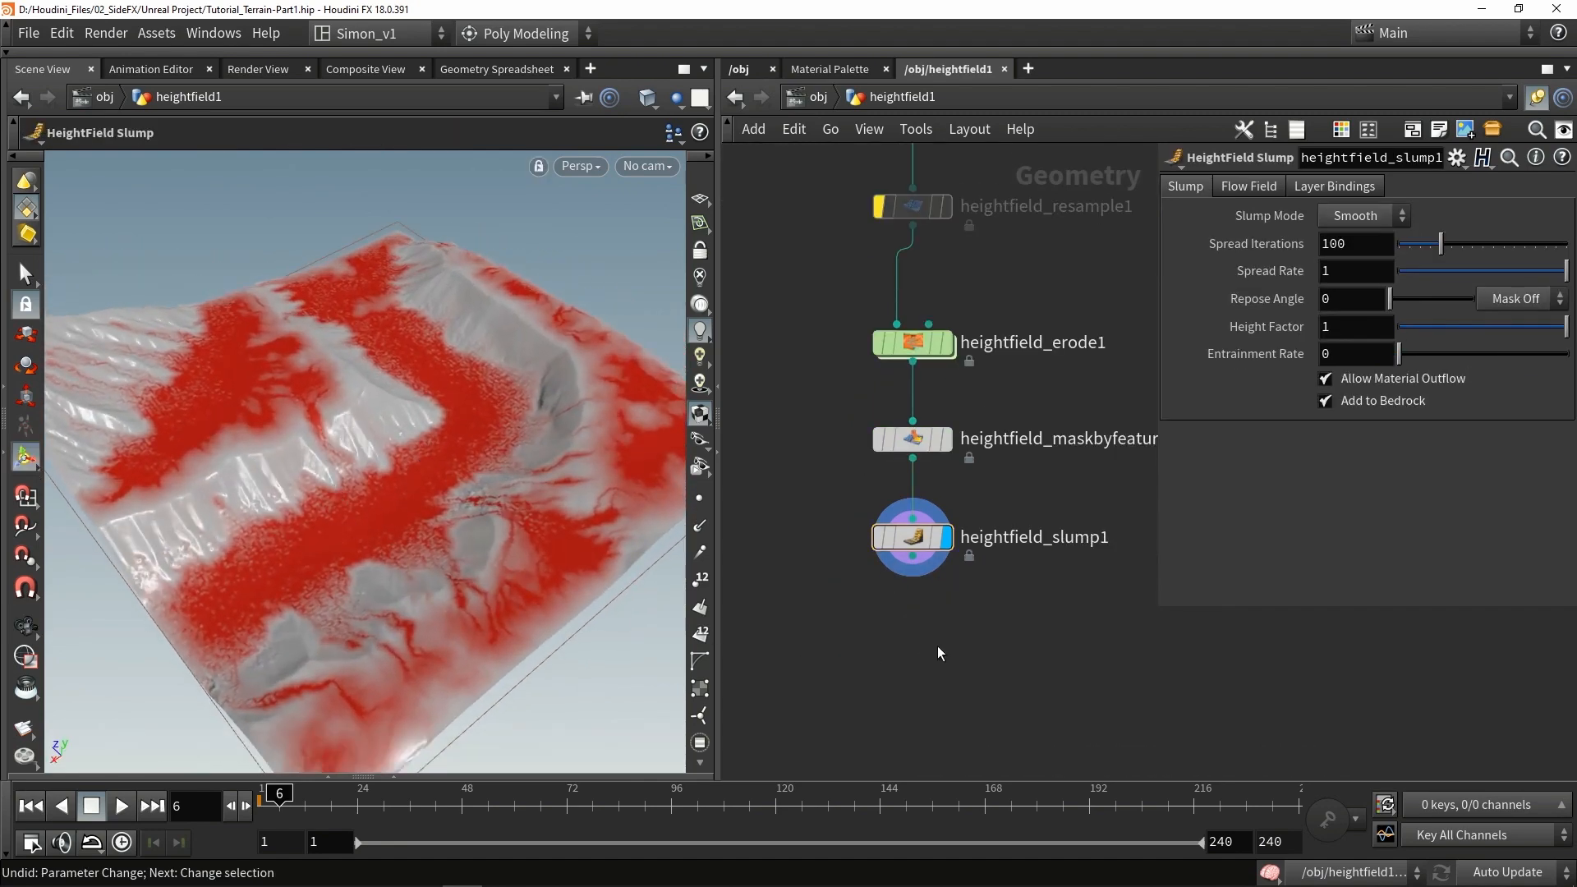
Step: Add a HeightField Mask Clear node after heightfield_slump1, display it and inspect the smoothed terrain without the mask overlay
key(Tab)
text(mas)
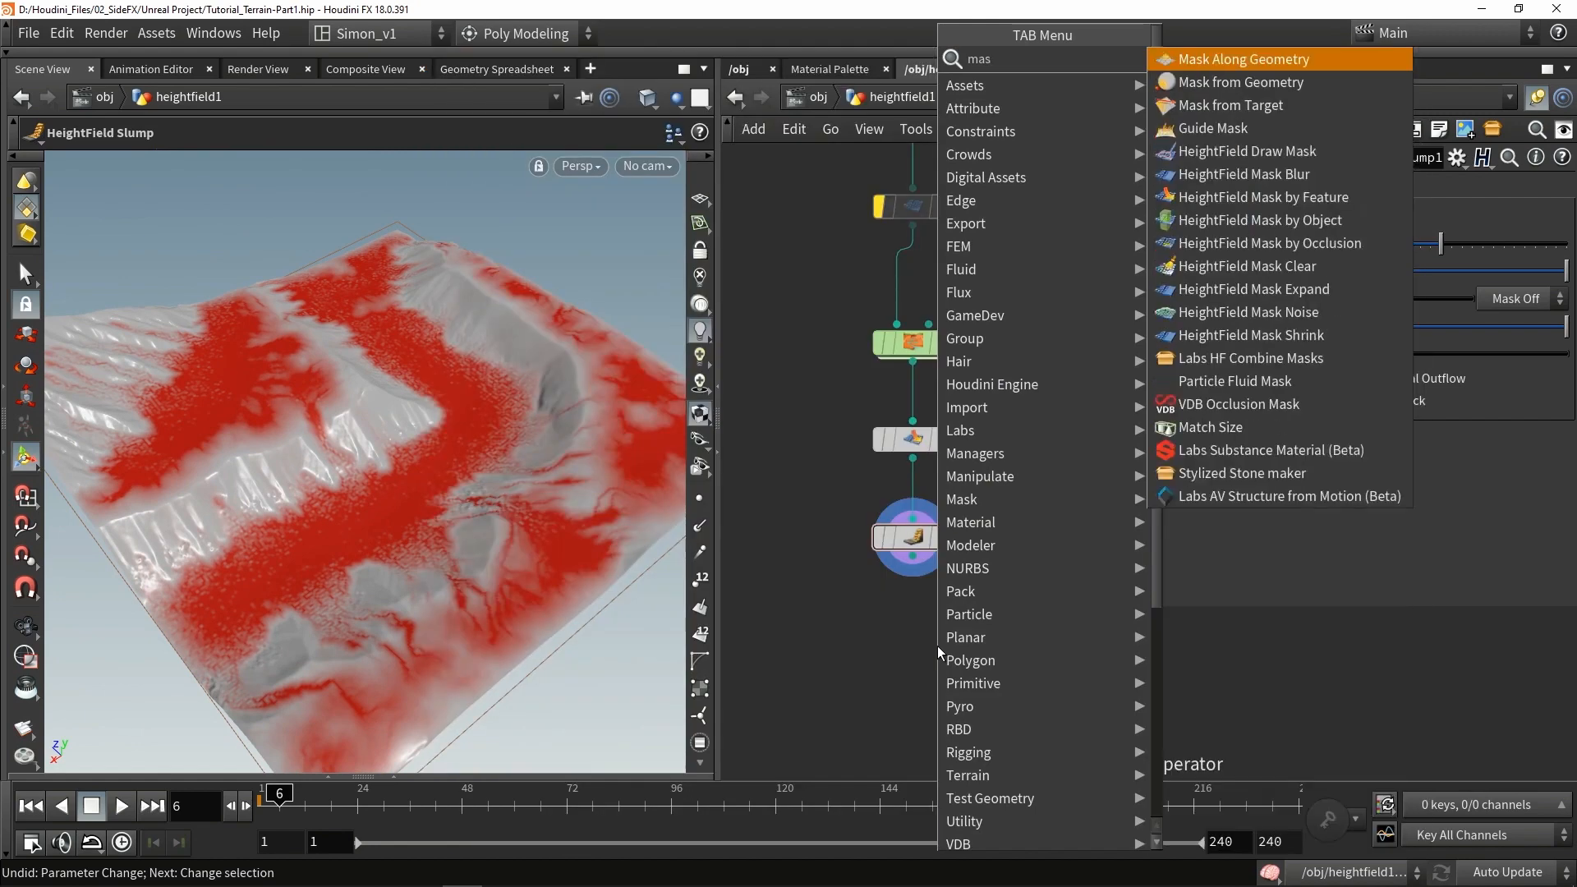
text(k)
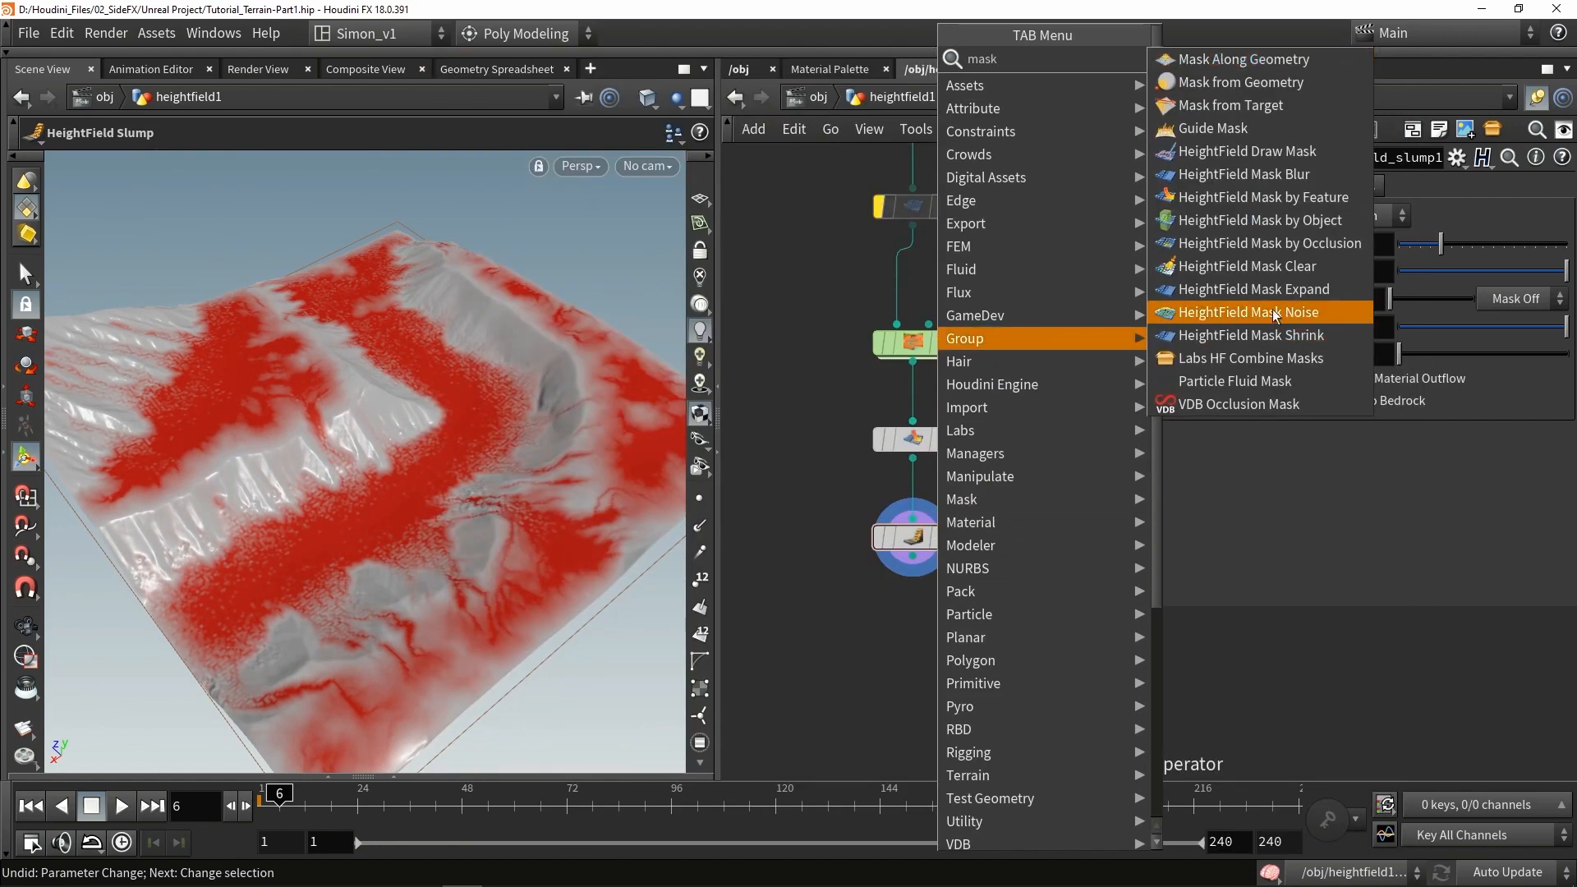
click(1256, 266)
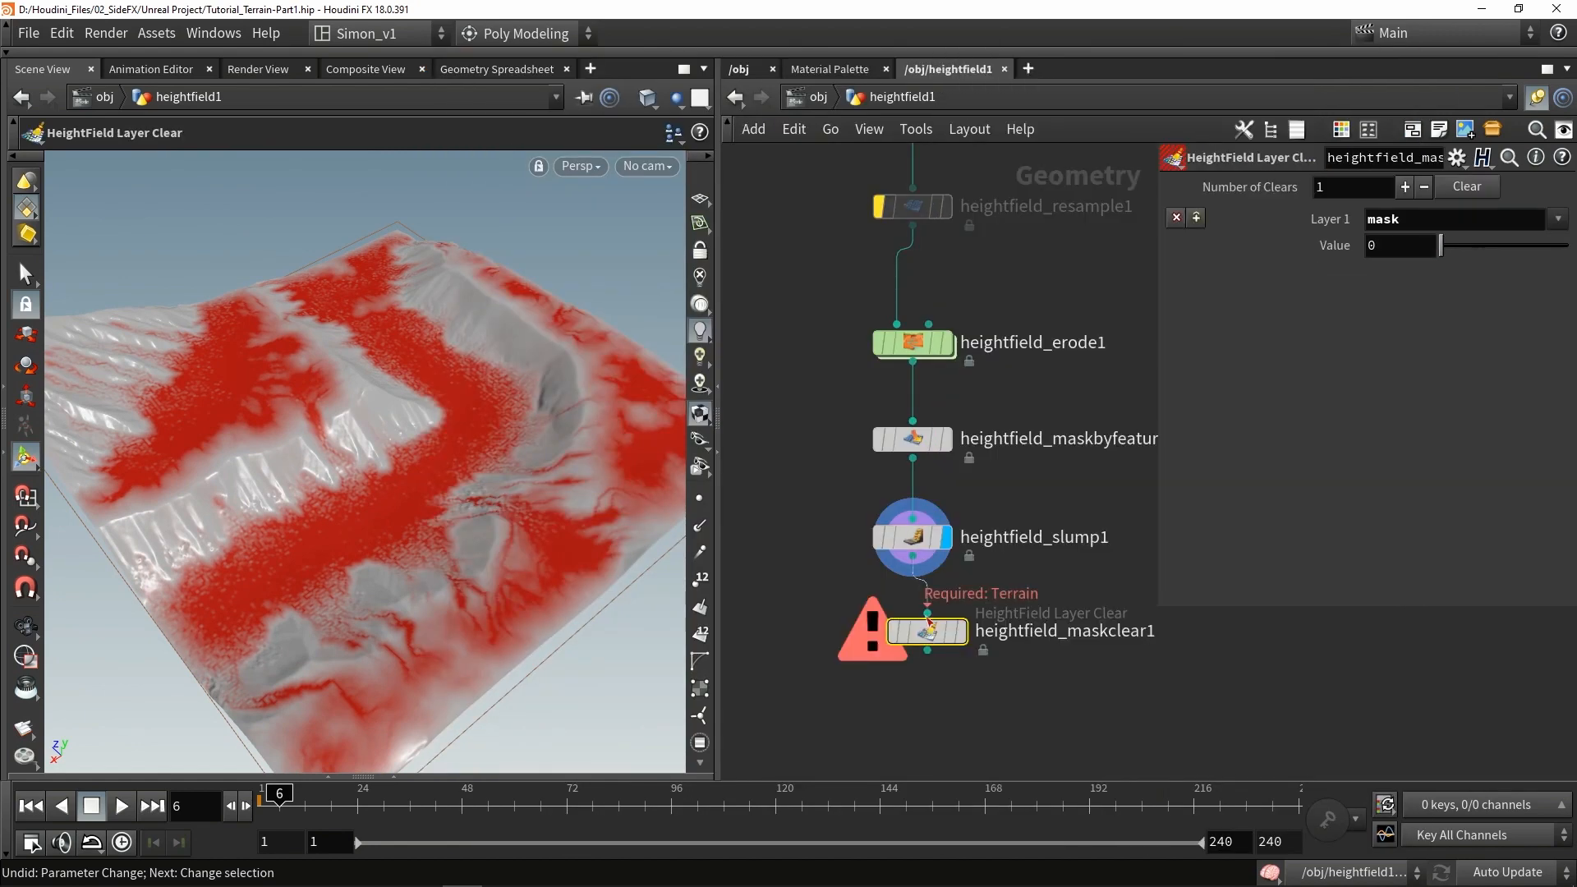
click(927, 618)
click(962, 631)
drag(928, 631, 913, 631)
alt+drag(481, 446, 380, 332)
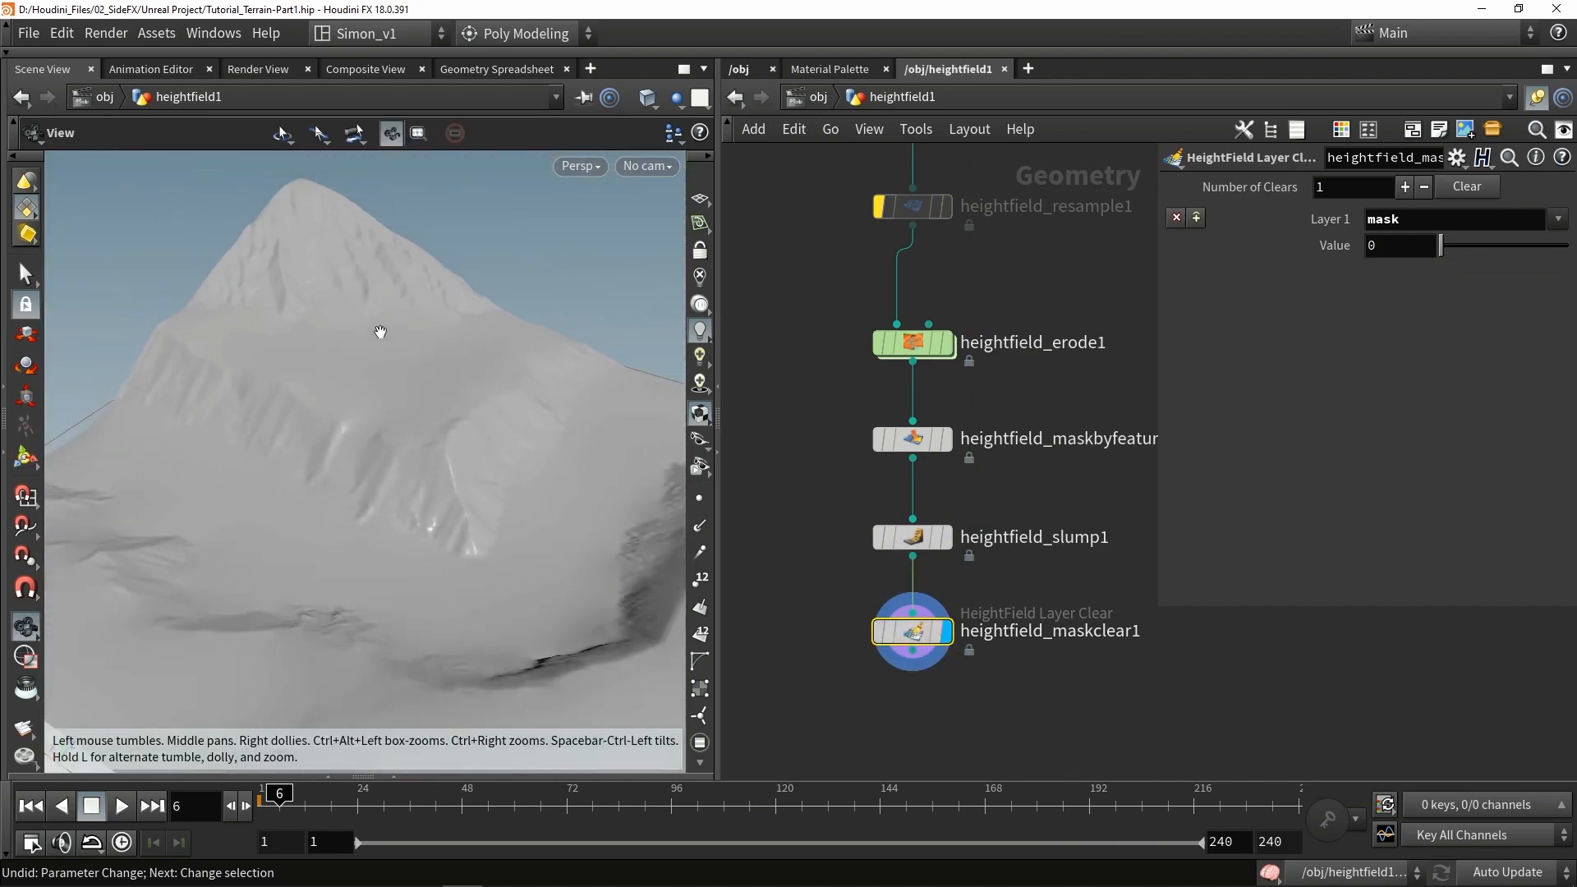
alt+drag(460, 380, 443, 444)
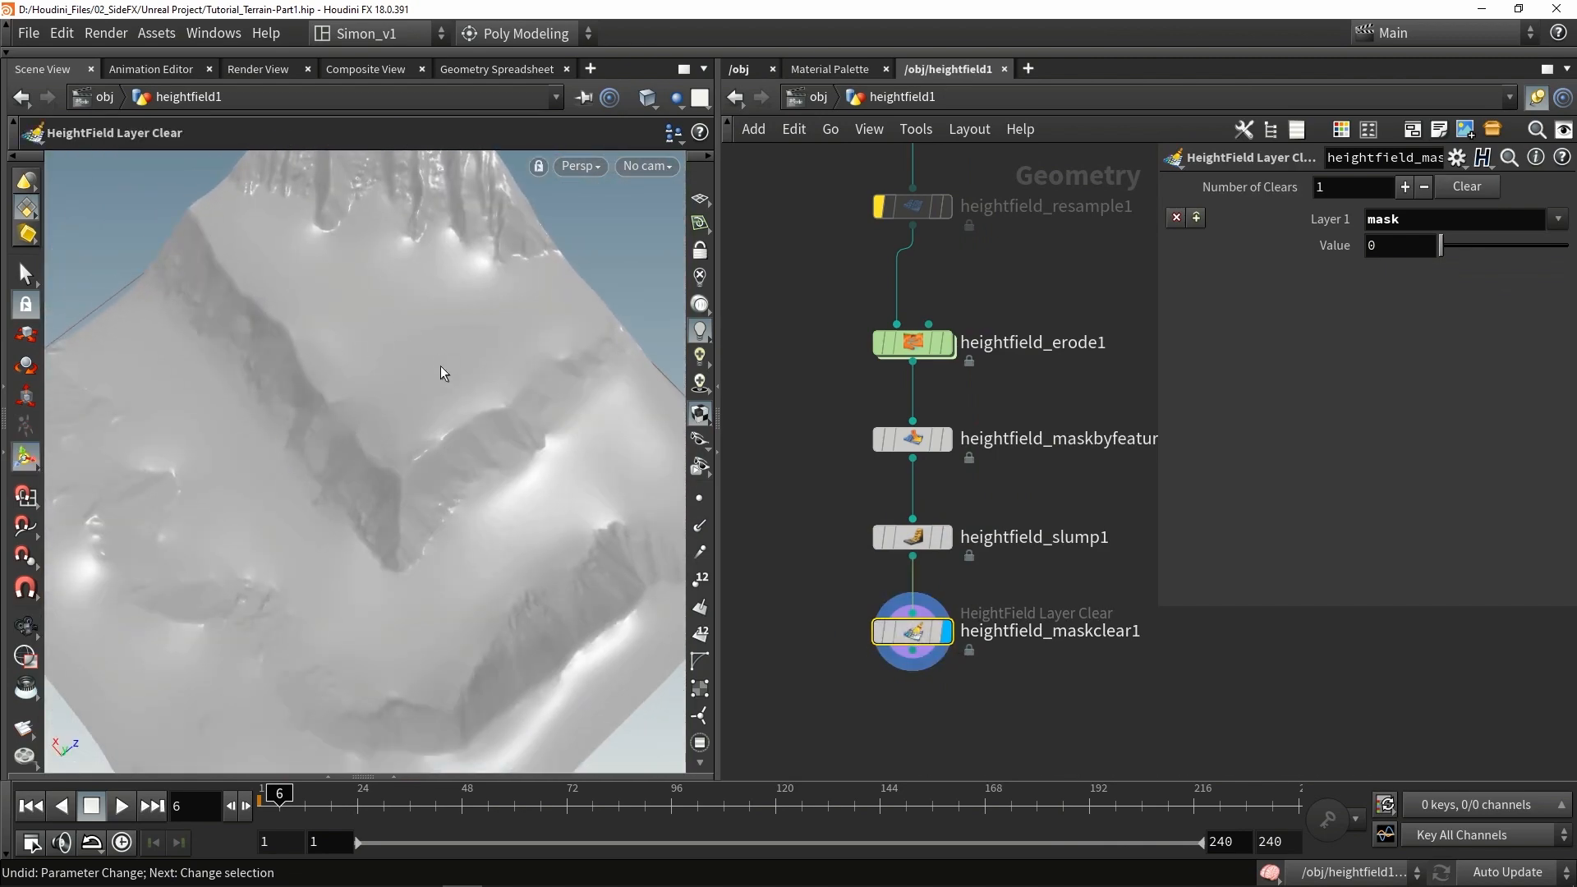
alt+drag(440, 367, 460, 394)
Step: Raise the Spread Iterations of heightfield_slump1 to 400 and inspect the smoothing on the terrain
key(Up)
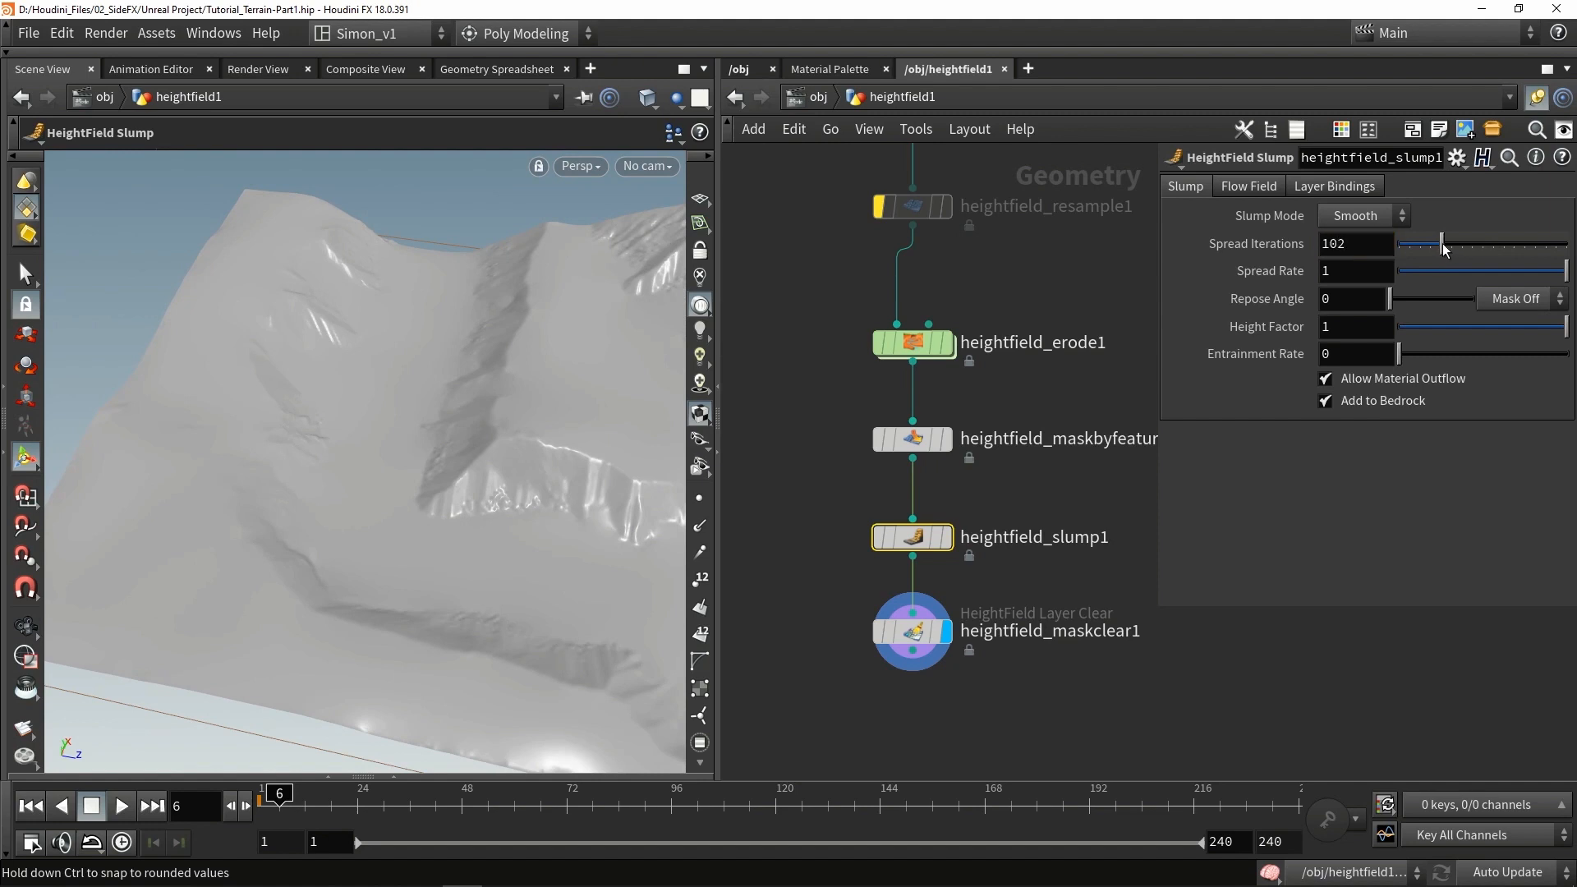
drag(1444, 249, 1572, 248)
alt+drag(386, 439, 613, 451)
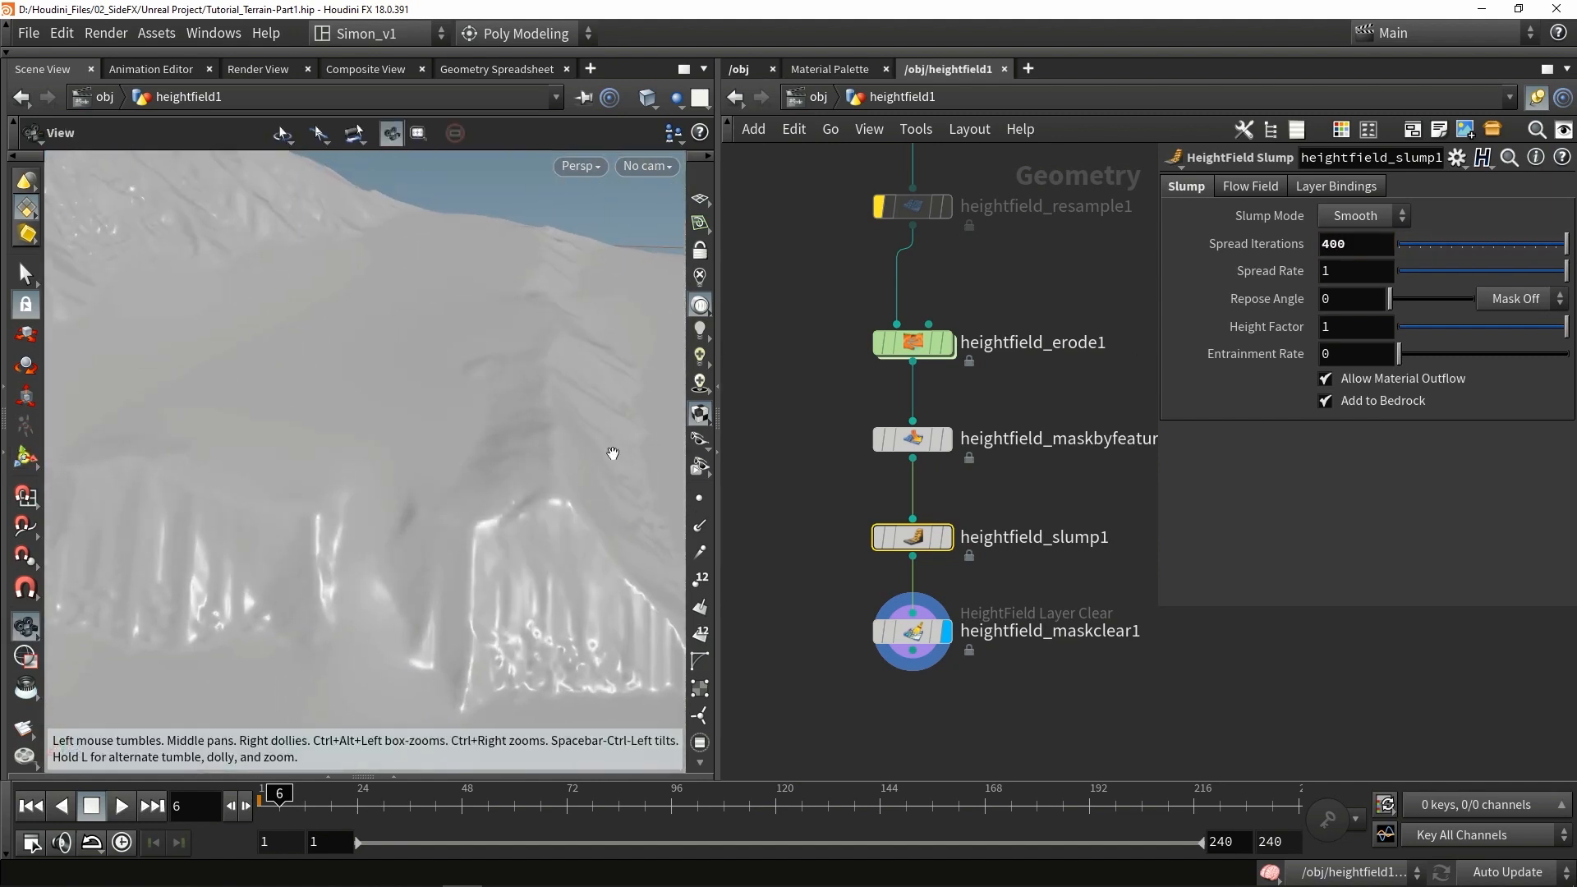
drag(482, 380, 485, 485)
key(Return)
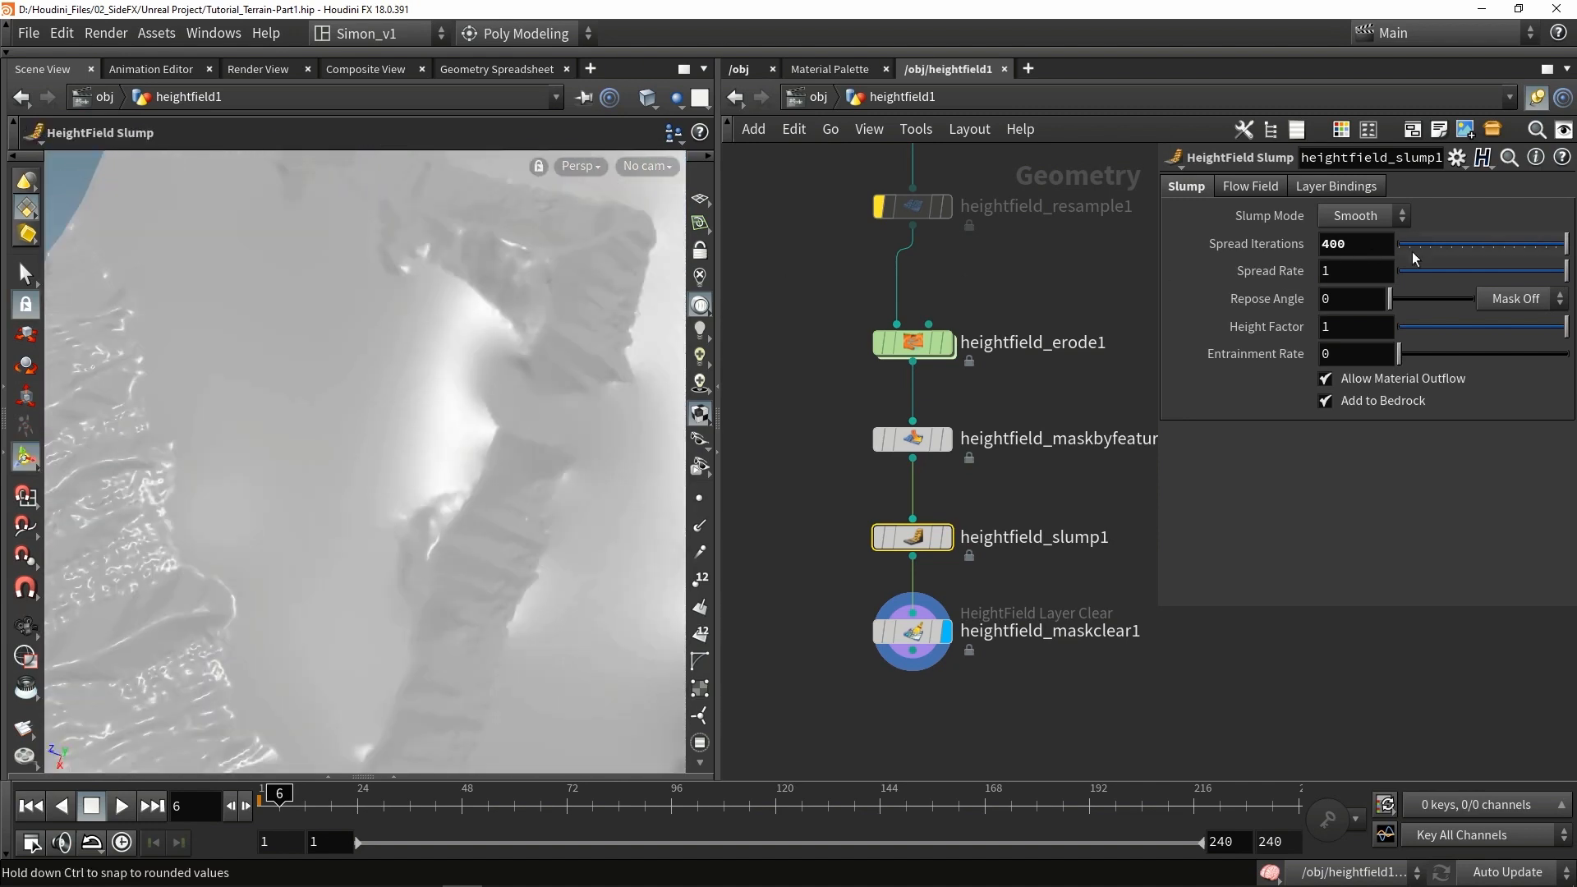
Step: Try lower Spread Iterations on heightfield_slump1, including 188, compare the terrain and undo the last change
mouse_move(1567, 246)
mouse_down()
mouse_move(1377, 252)
mouse_move(1406, 244)
mouse_up()
alt+drag(279, 386, 419, 447)
mouse_move(1412, 244)
mouse_down()
mouse_move(1490, 245)
mouse_move(1470, 247)
mouse_up()
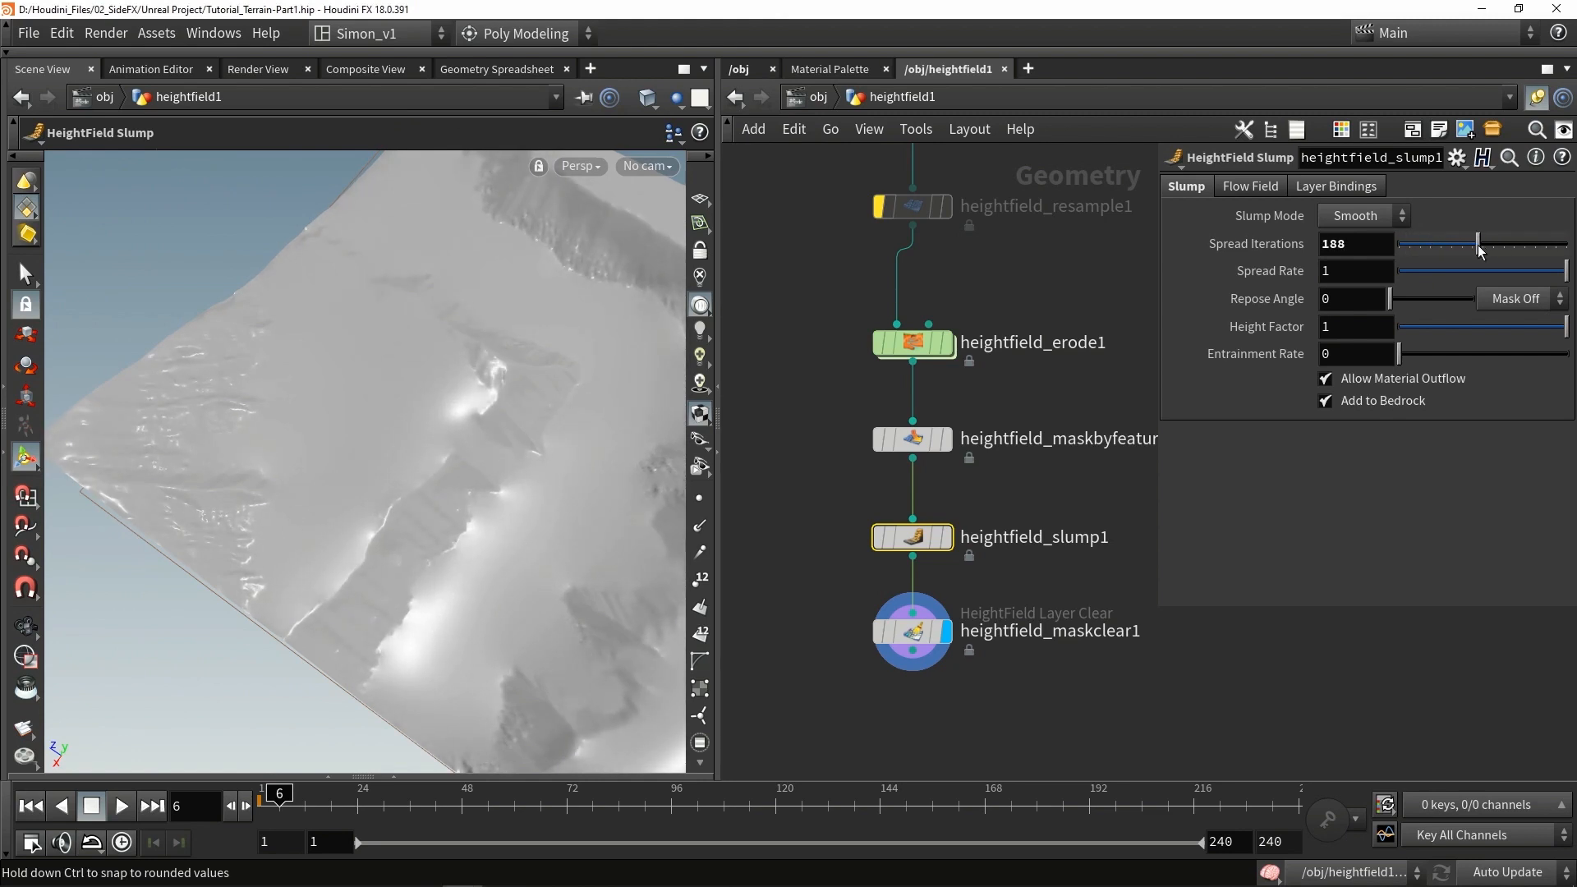
alt+drag(521, 373, 432, 491)
key(ctrl+z)
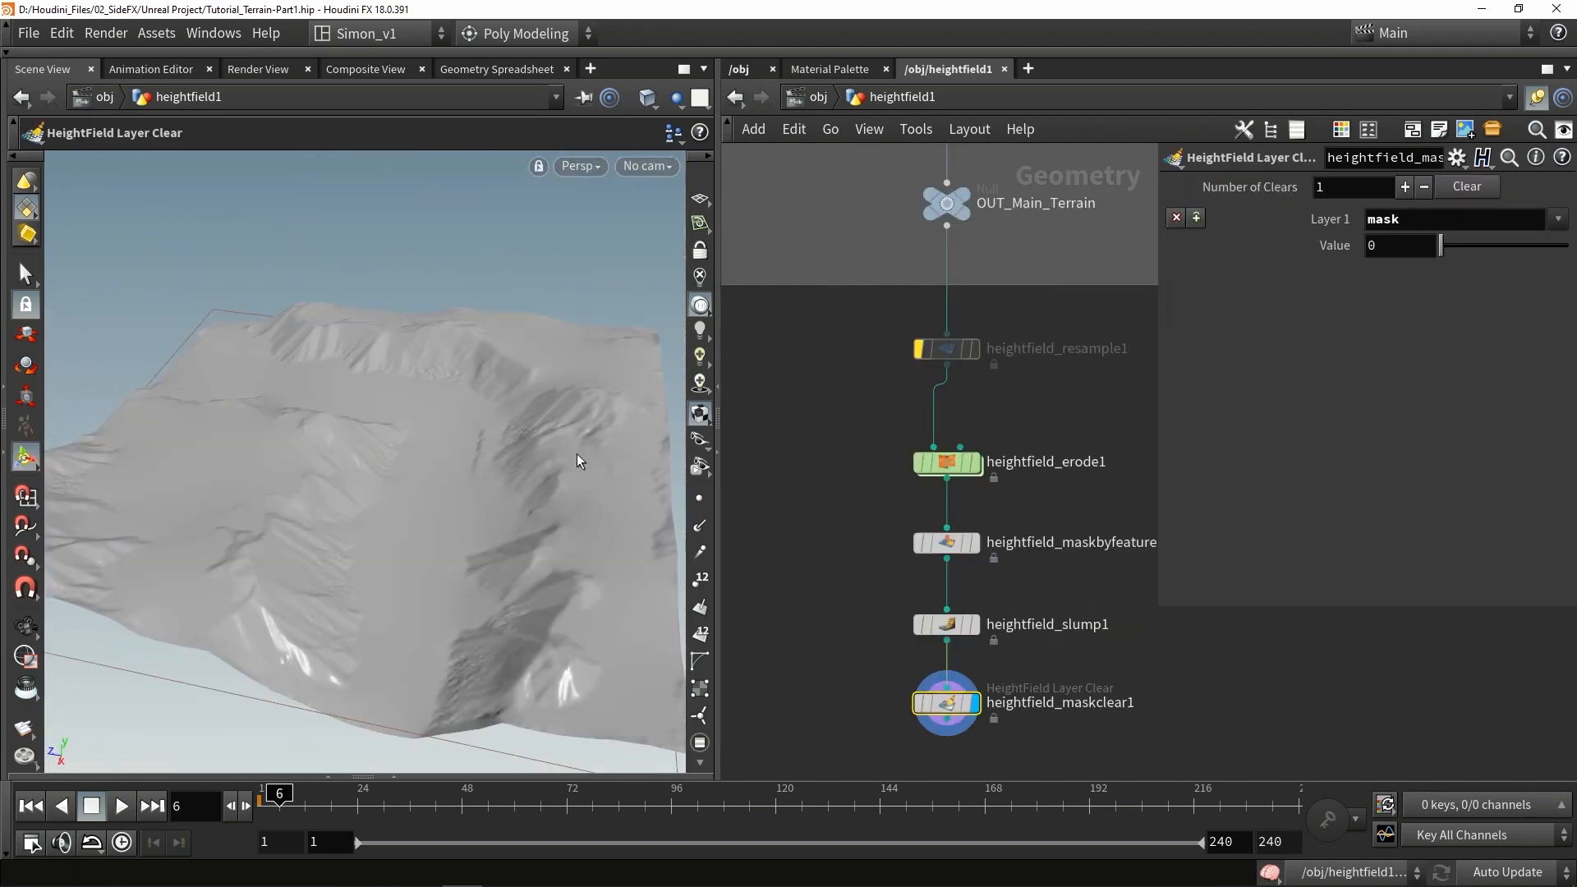
Step: Examine the smoothed terrain's cliffs and valleys from several angles and look over the upstream node chain
drag(577, 453, 569, 417)
scroll(891, 279, down, 2)
middle_drag(912, 230, 905, 447)
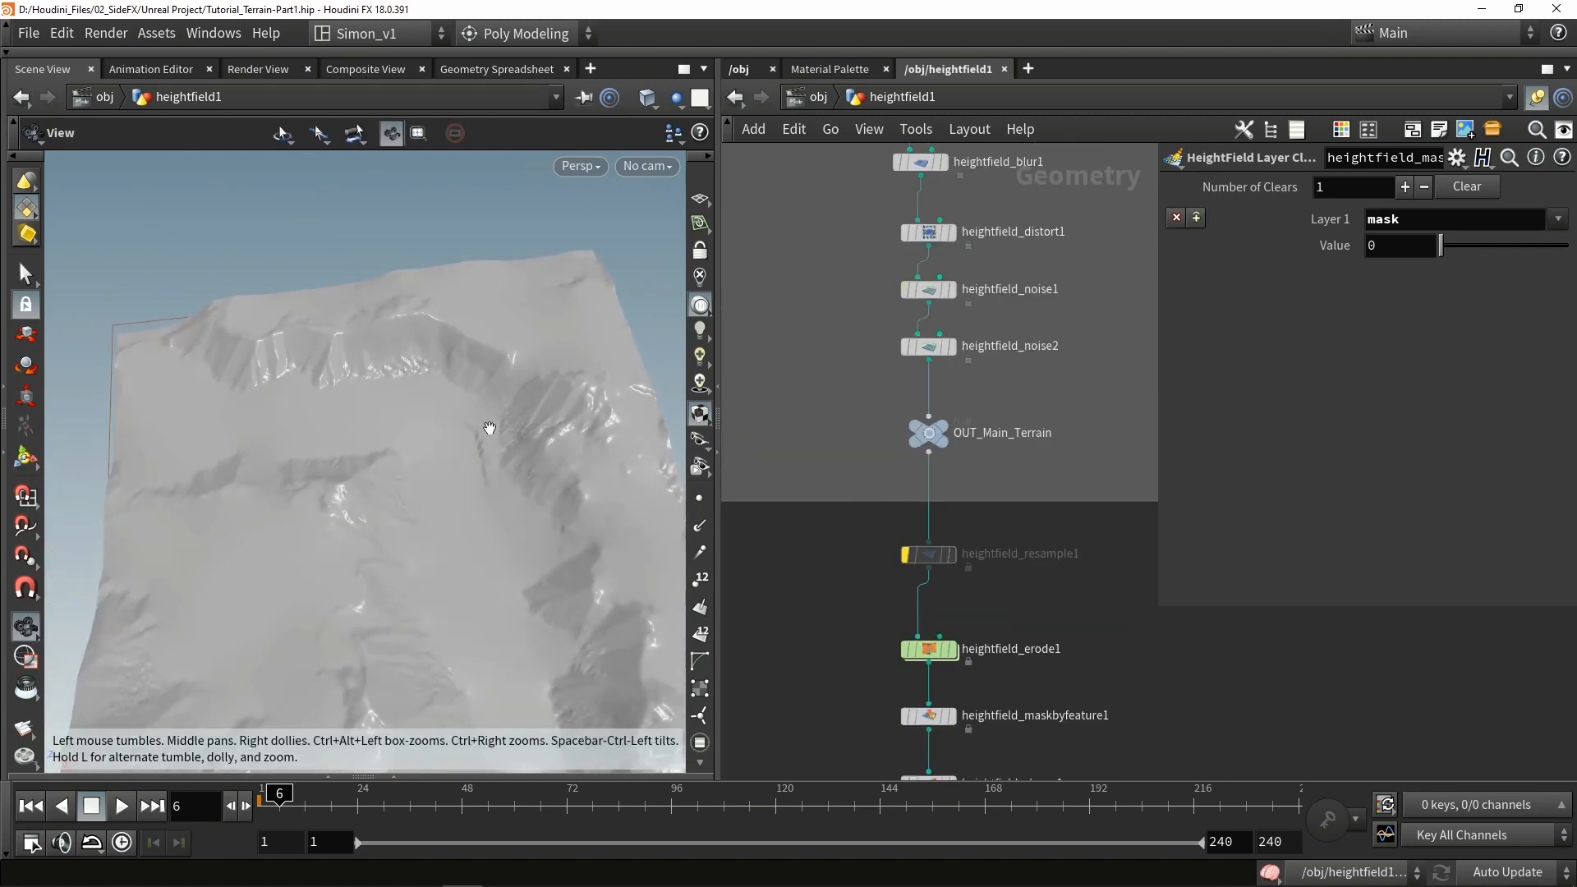
drag(485, 429, 672, 332)
key(Return)
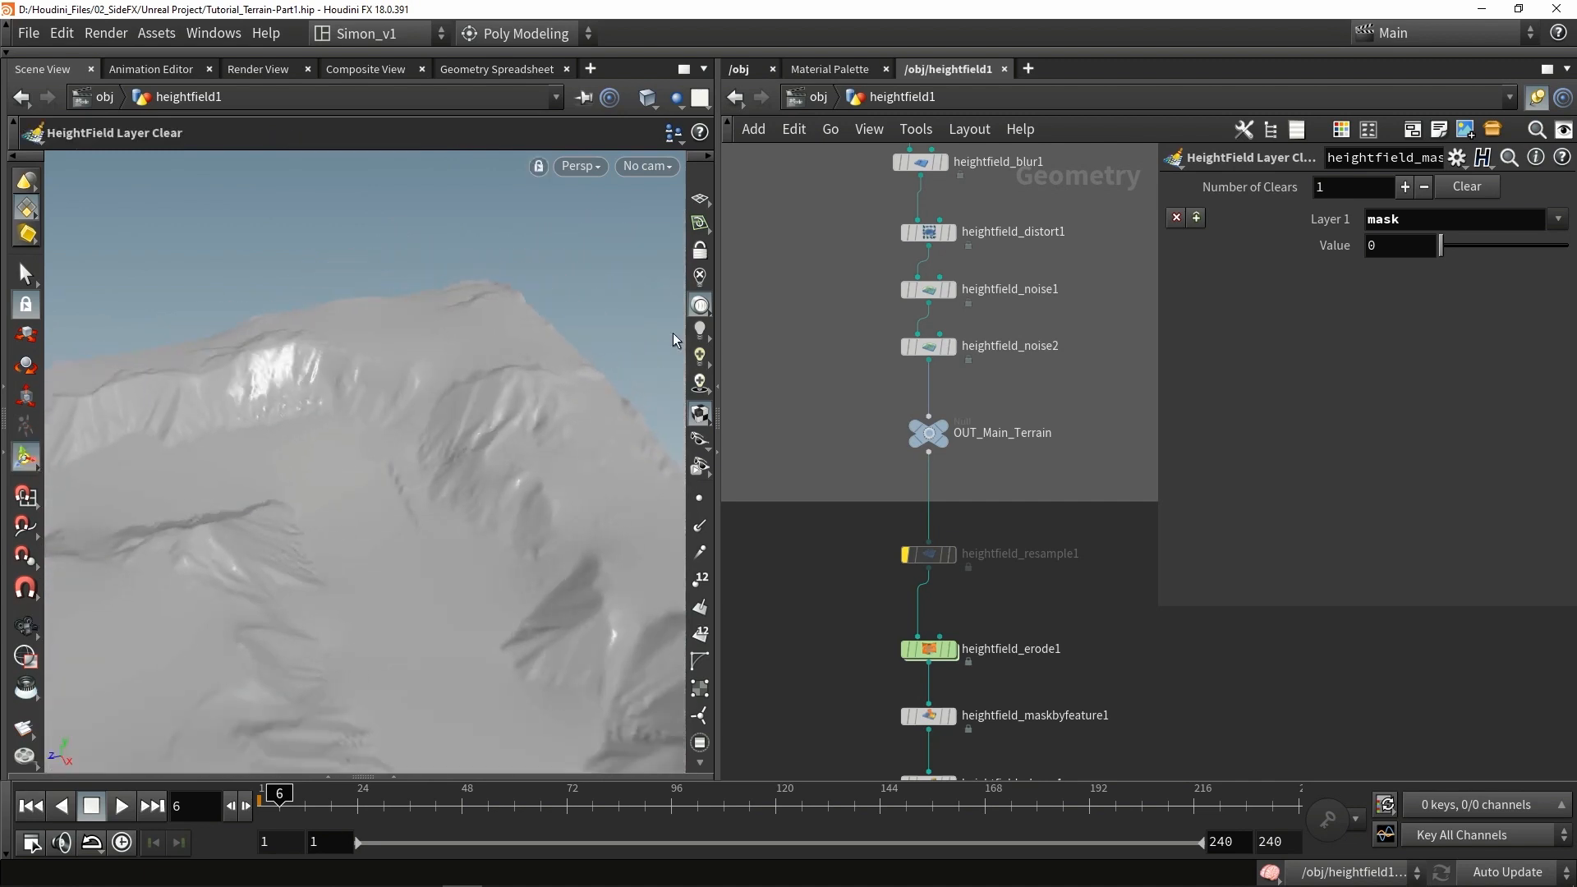
drag(493, 345, 298, 441)
key(Escape)
key(Return)
key(Escape)
key(Return)
key(Escape)
key(Return)
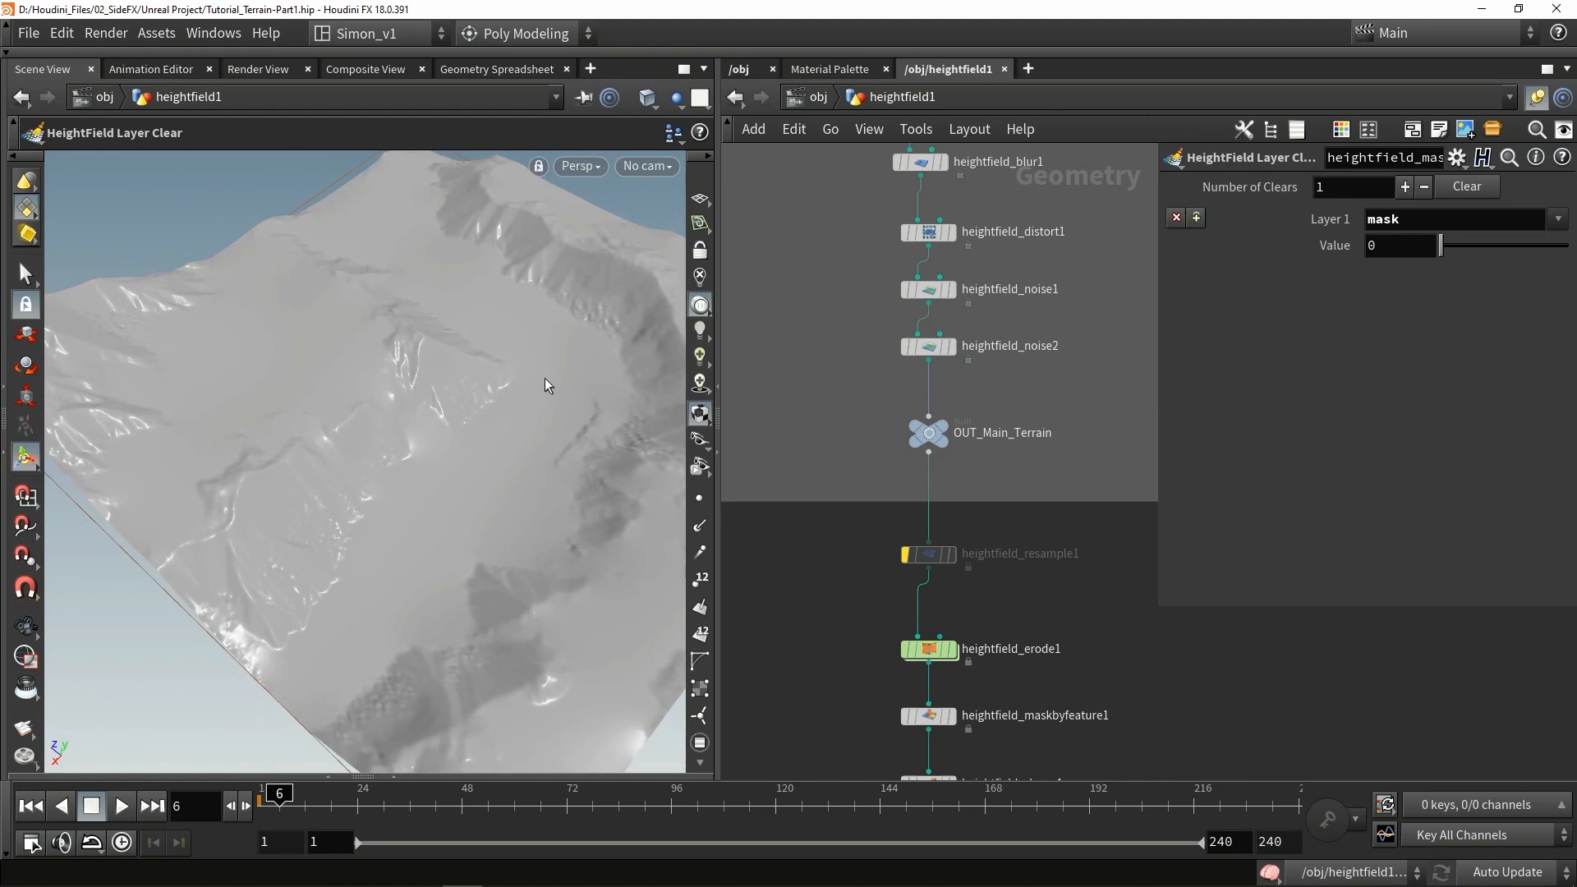
Step: Review the whole smoothed terrain in a wider view and save the scene file
key(Escape)
drag(545, 380, 608, 511)
key(Return)
key(Escape)
key(Return)
key(Escape)
key(Return)
key(Escape)
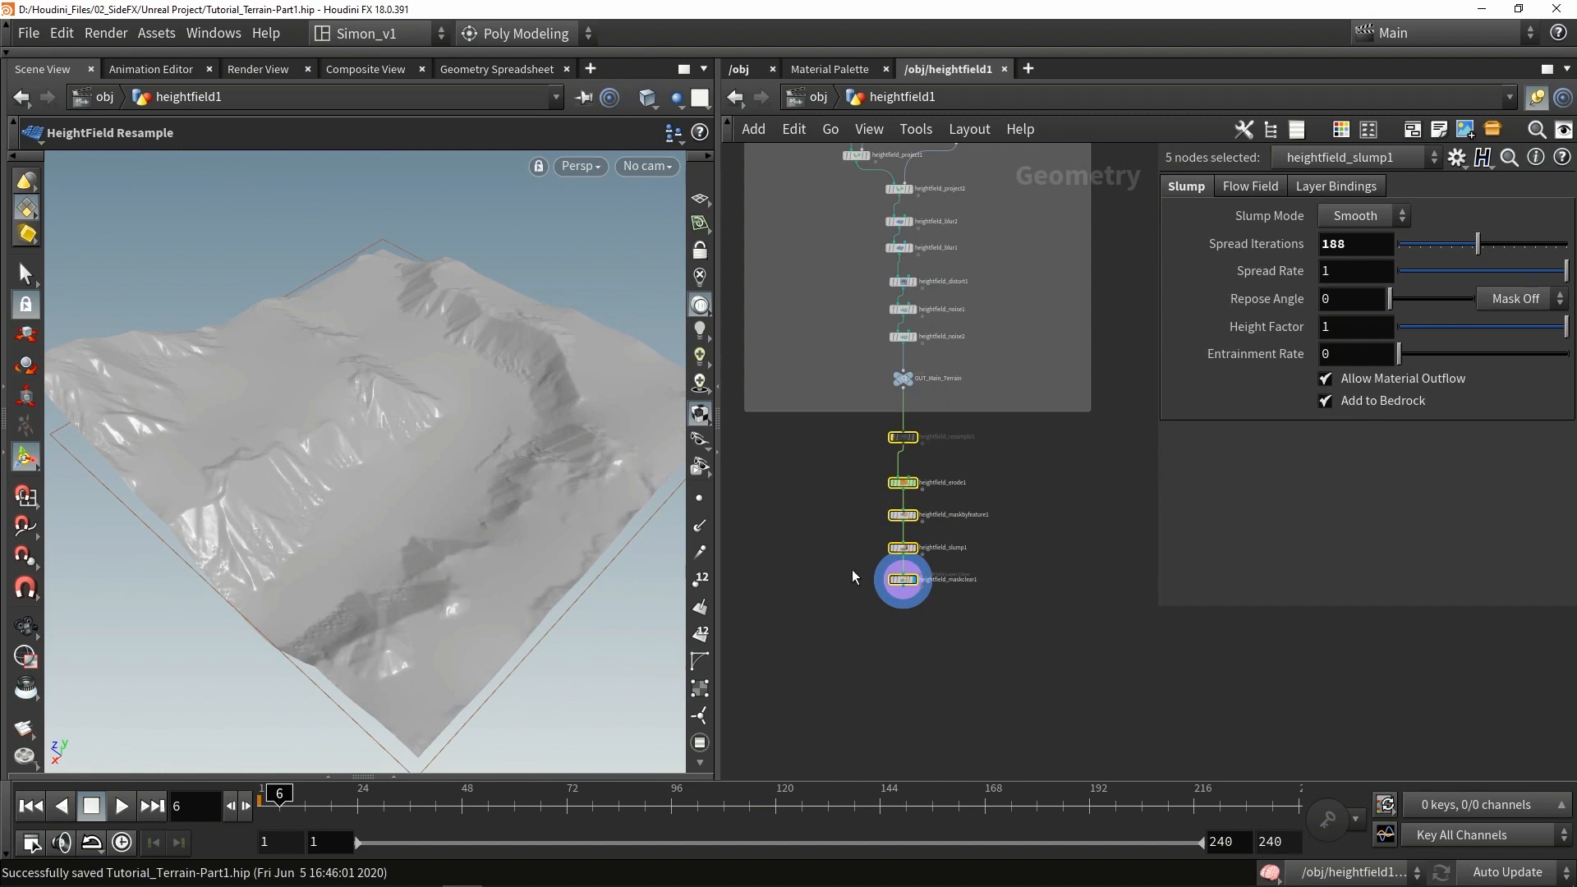
Step: Group the nodes from heightfield_resample1 to heightfield_maskclear1 in a network box and widen it to match the box above
key(shift+o)
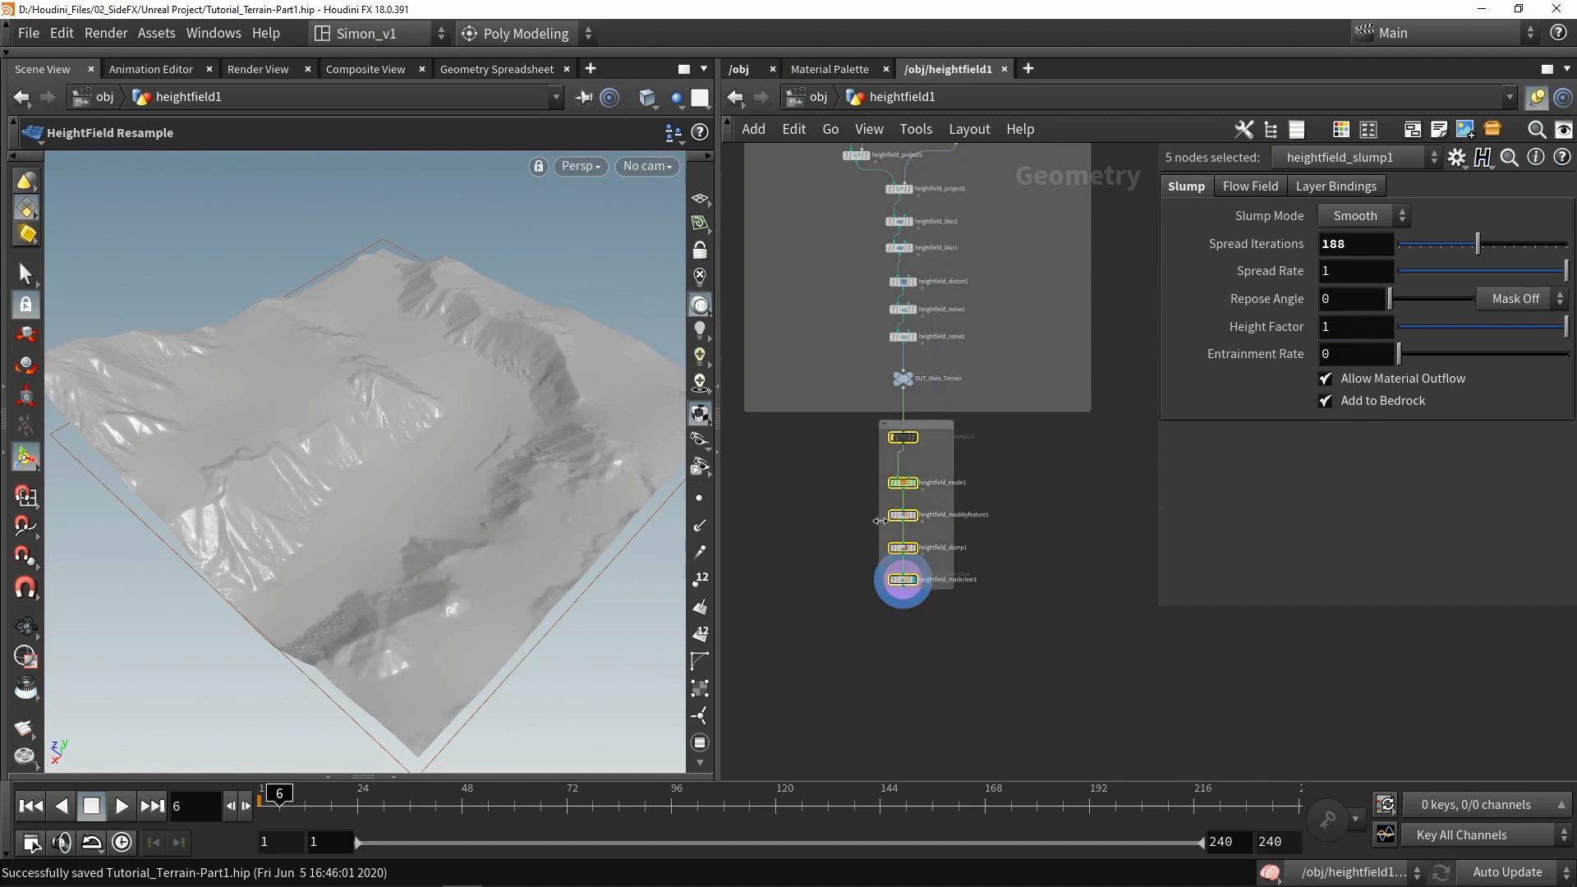
drag(880, 521, 745, 520)
click(1014, 491)
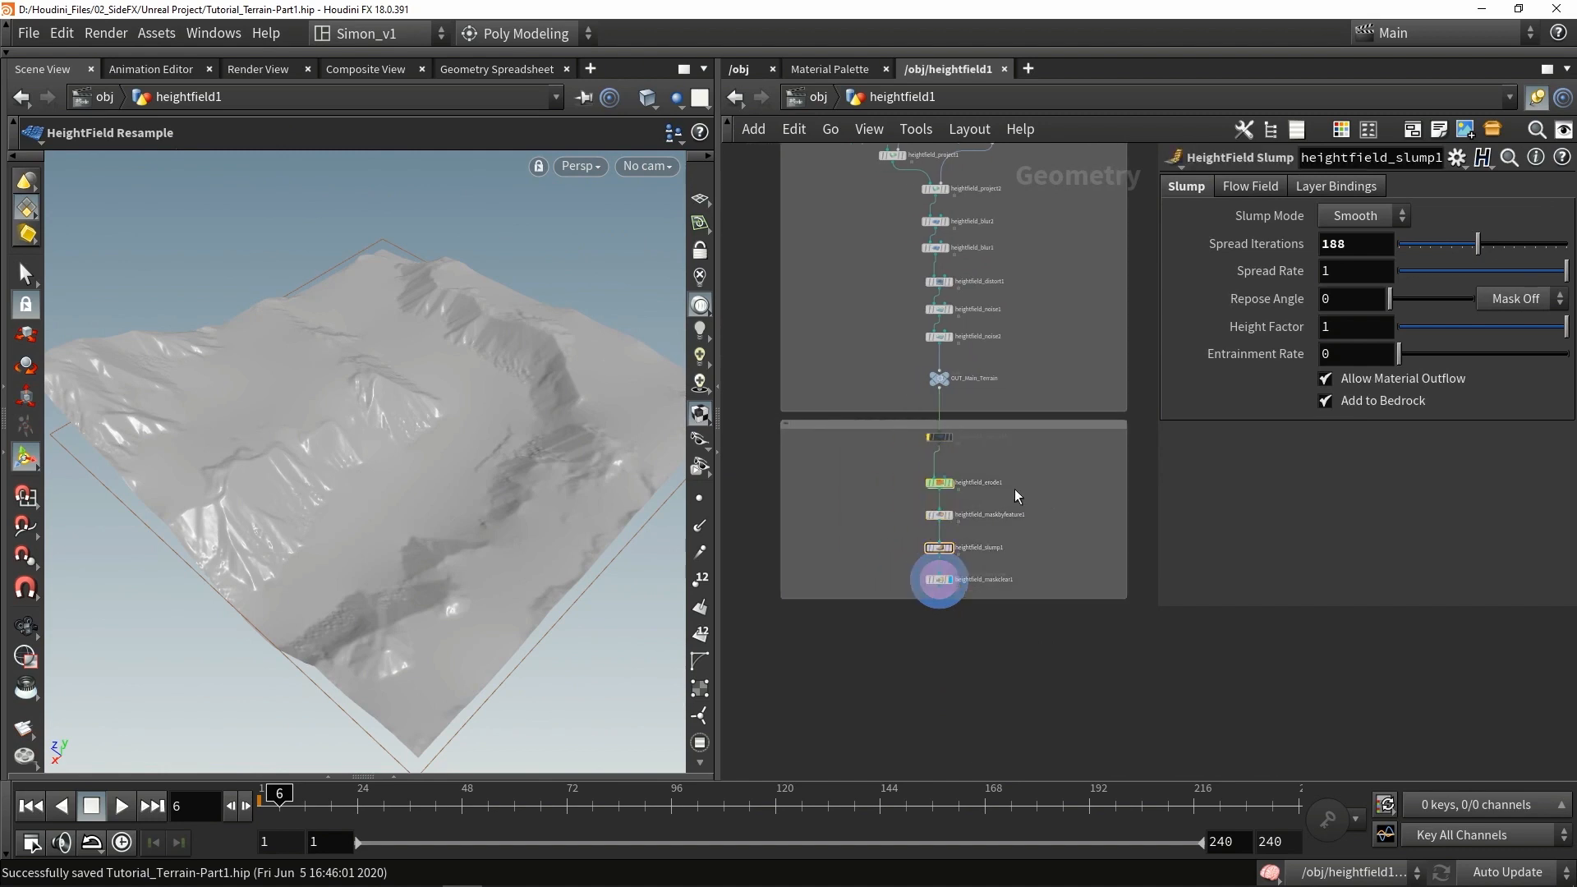
scroll(953, 464, up, 3)
drag(940, 423, 941, 449)
middle_drag(836, 482, 880, 486)
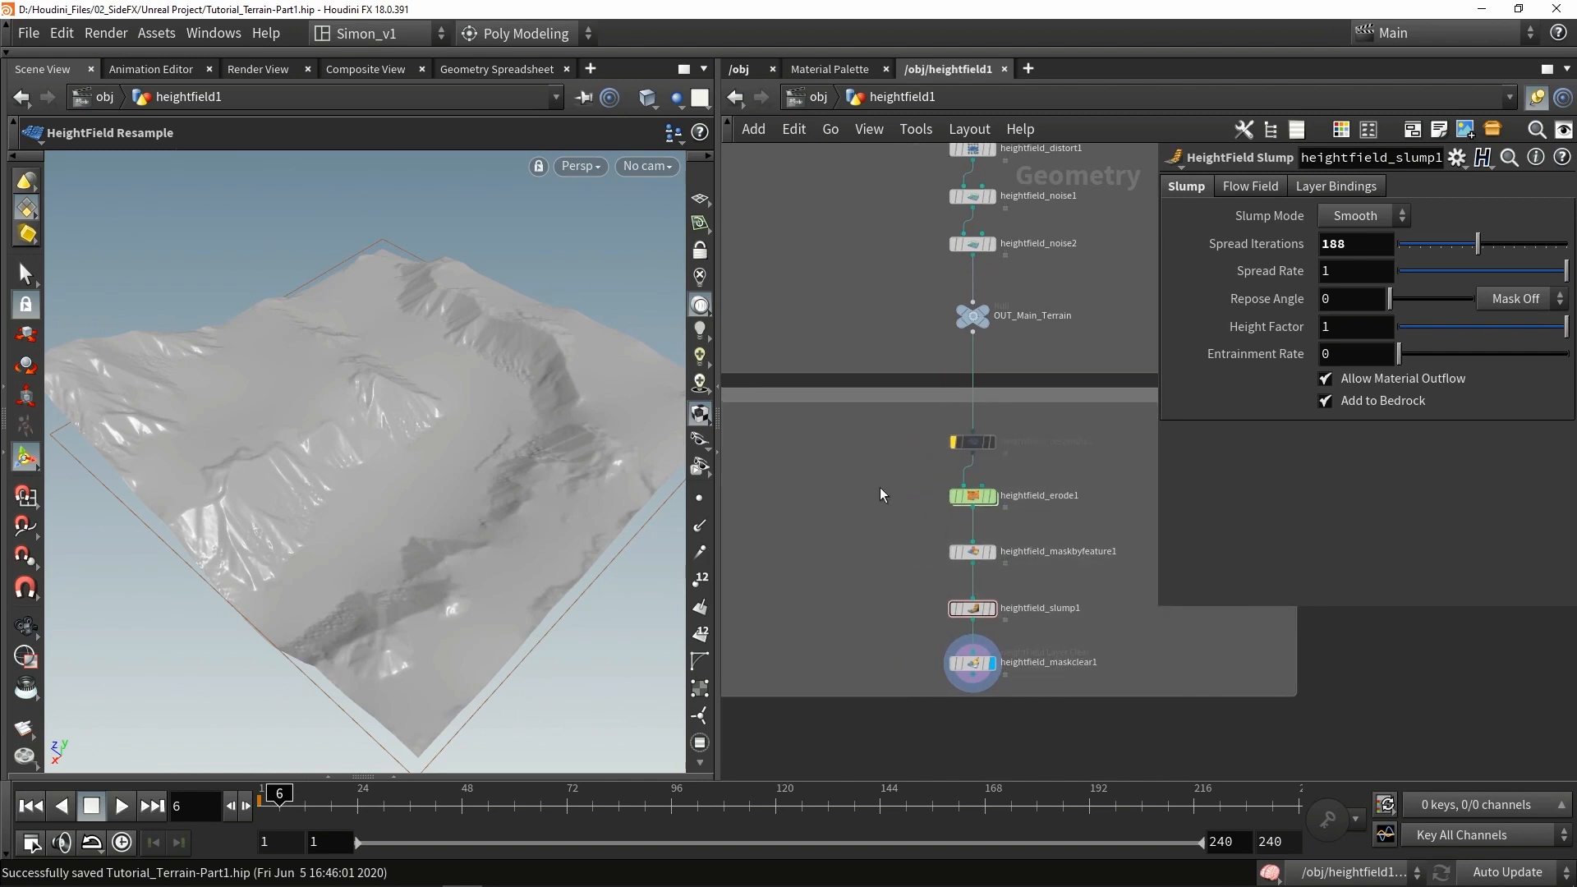
scroll(885, 480, down, 2)
scroll(900, 505, up, 2)
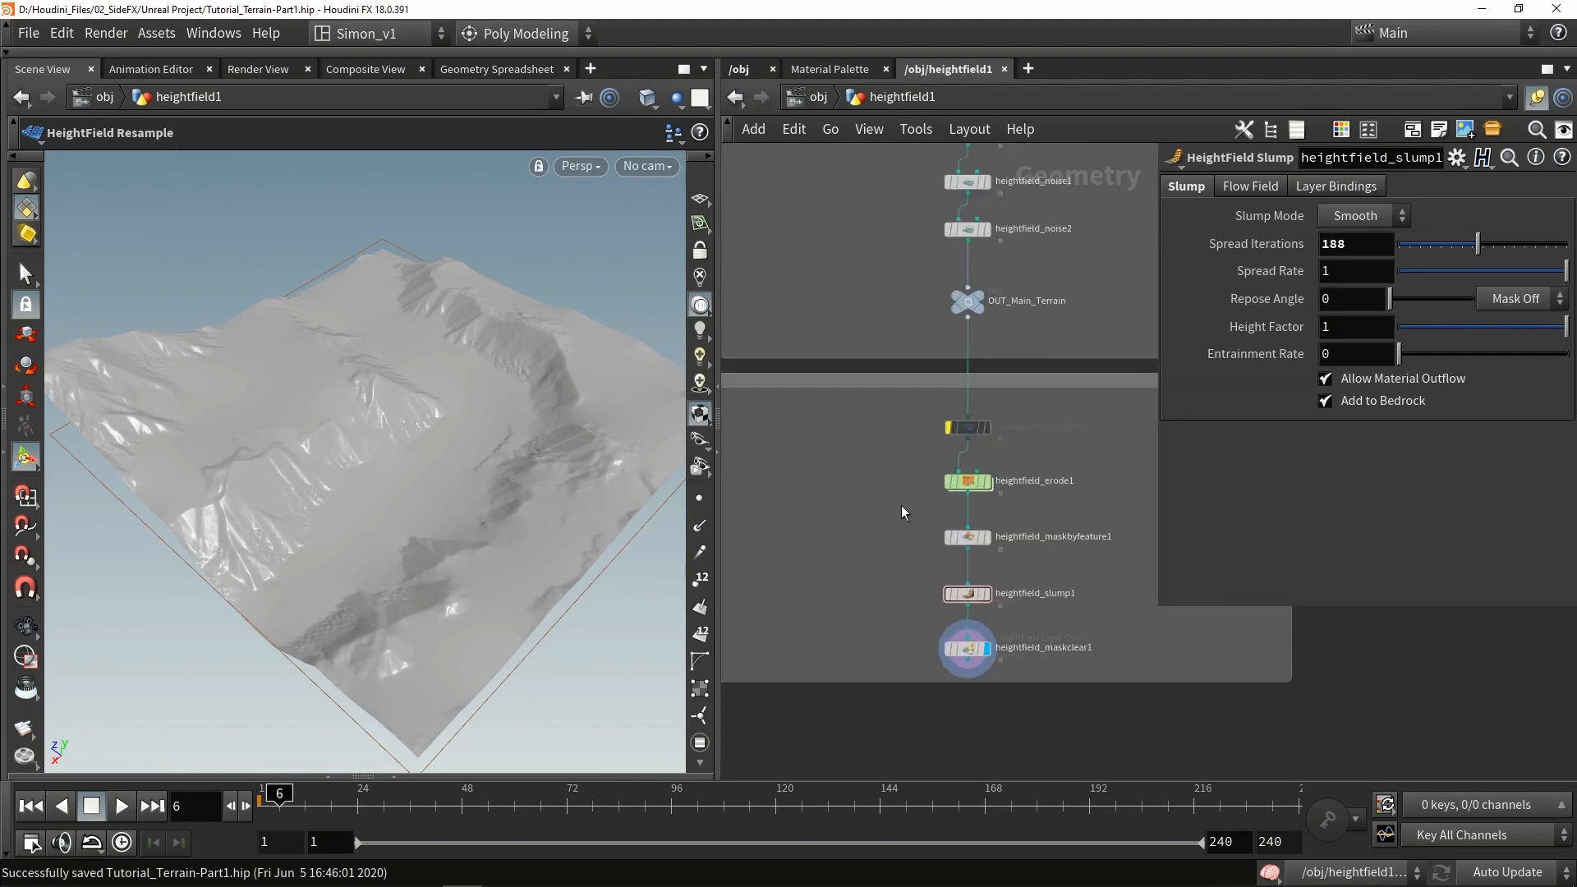
middle_drag(879, 476, 910, 492)
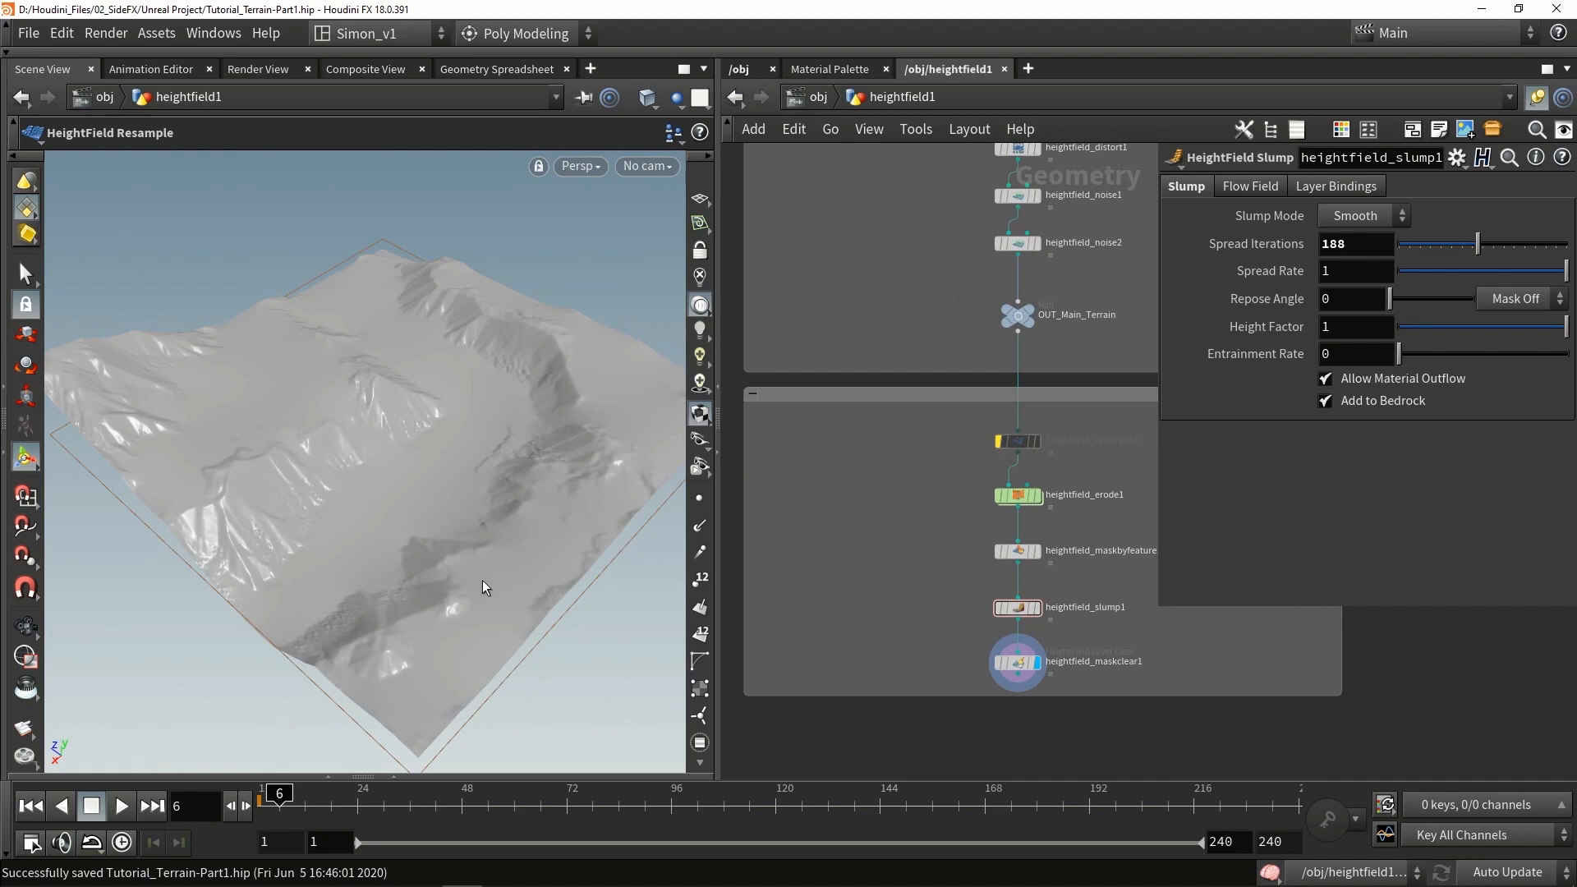
Step: Add a HeightField Mask by Feature node after heightfield_maskclear1, display it and inspect its slope mask on the terrain
key(Escape)
drag(482, 580, 690, 469)
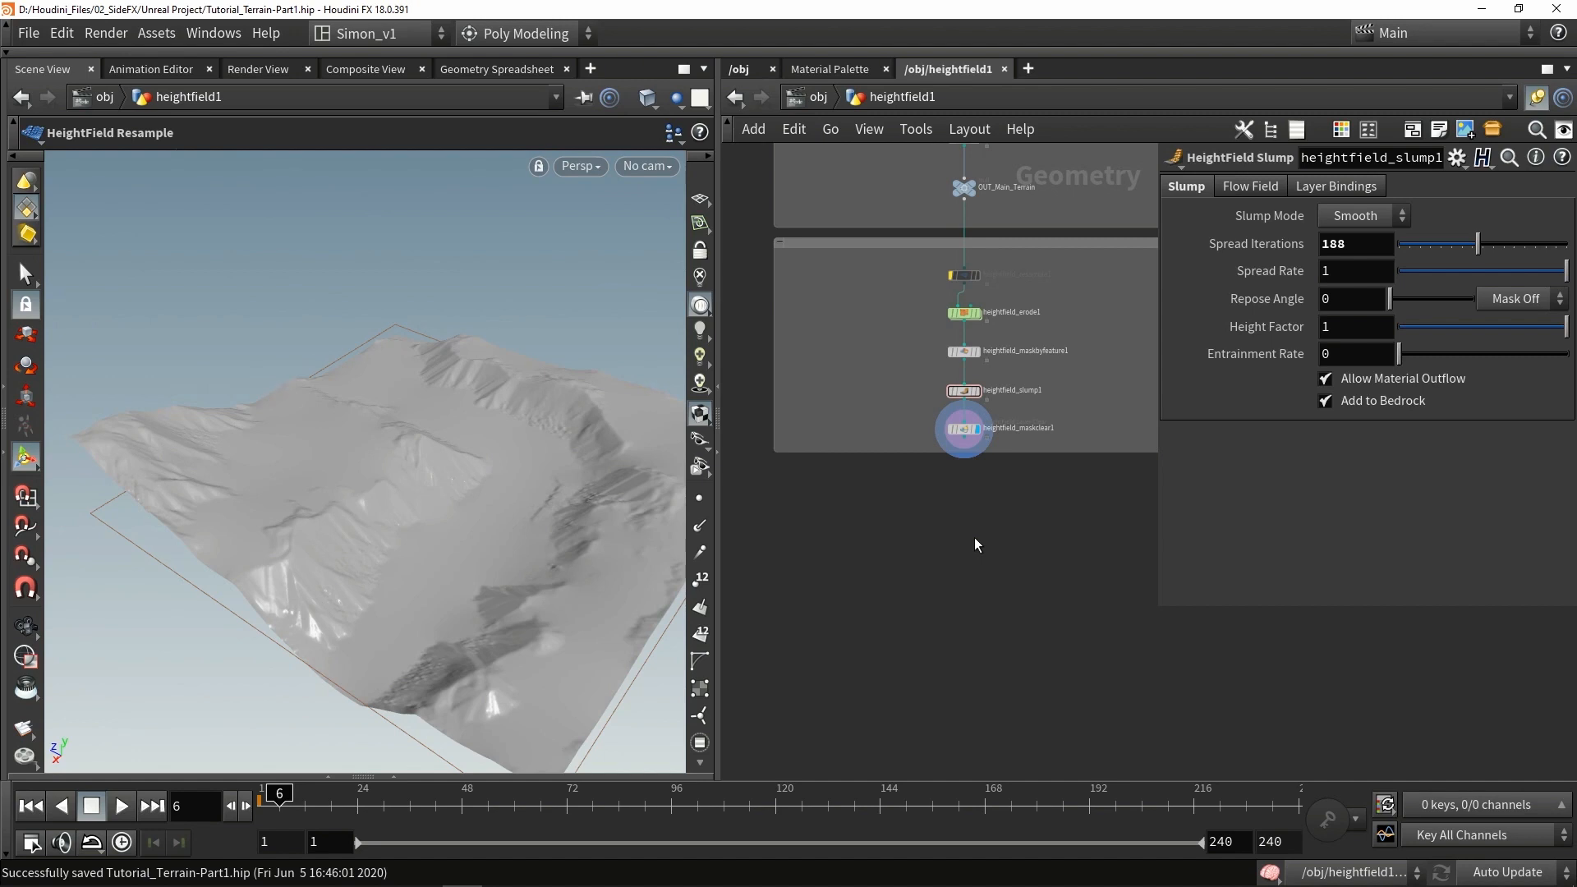
scroll(969, 498, up, 2)
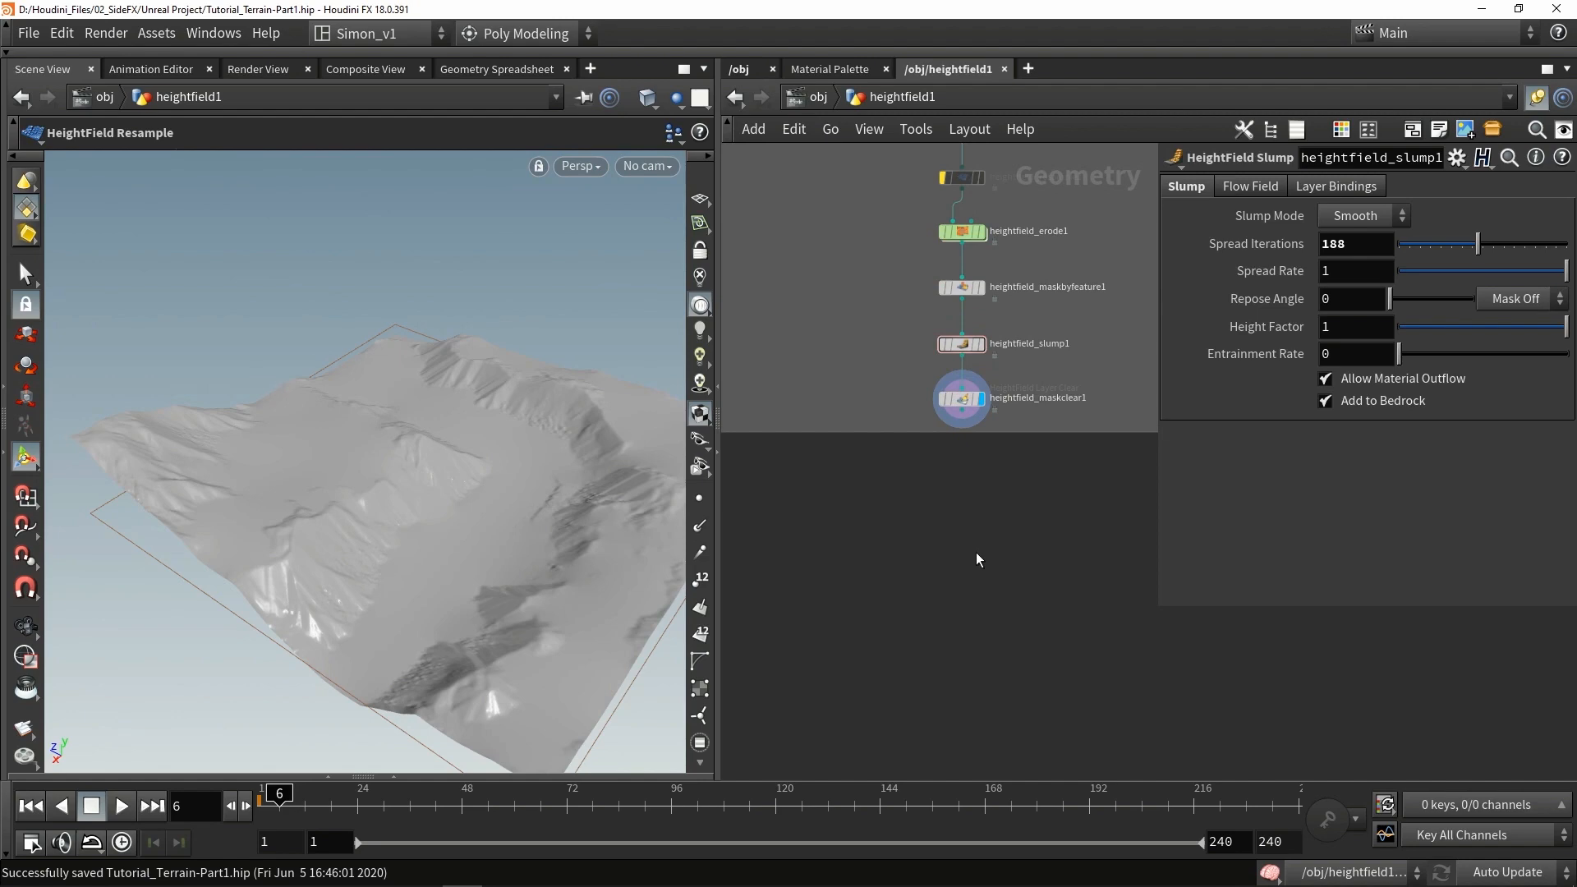
key(Tab)
text(mask)
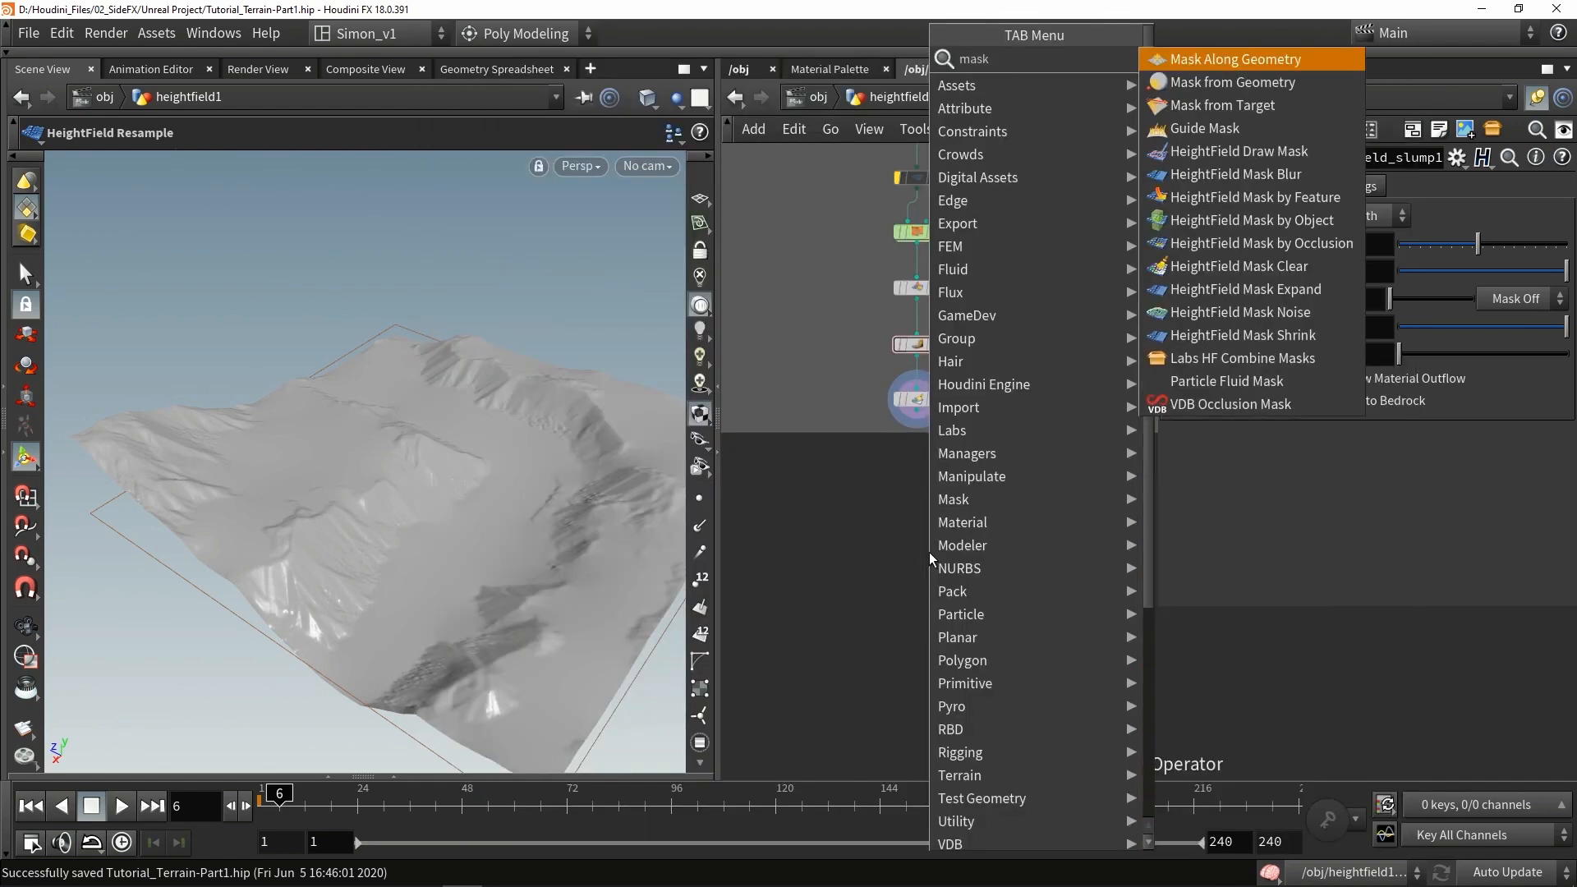
click(1289, 199)
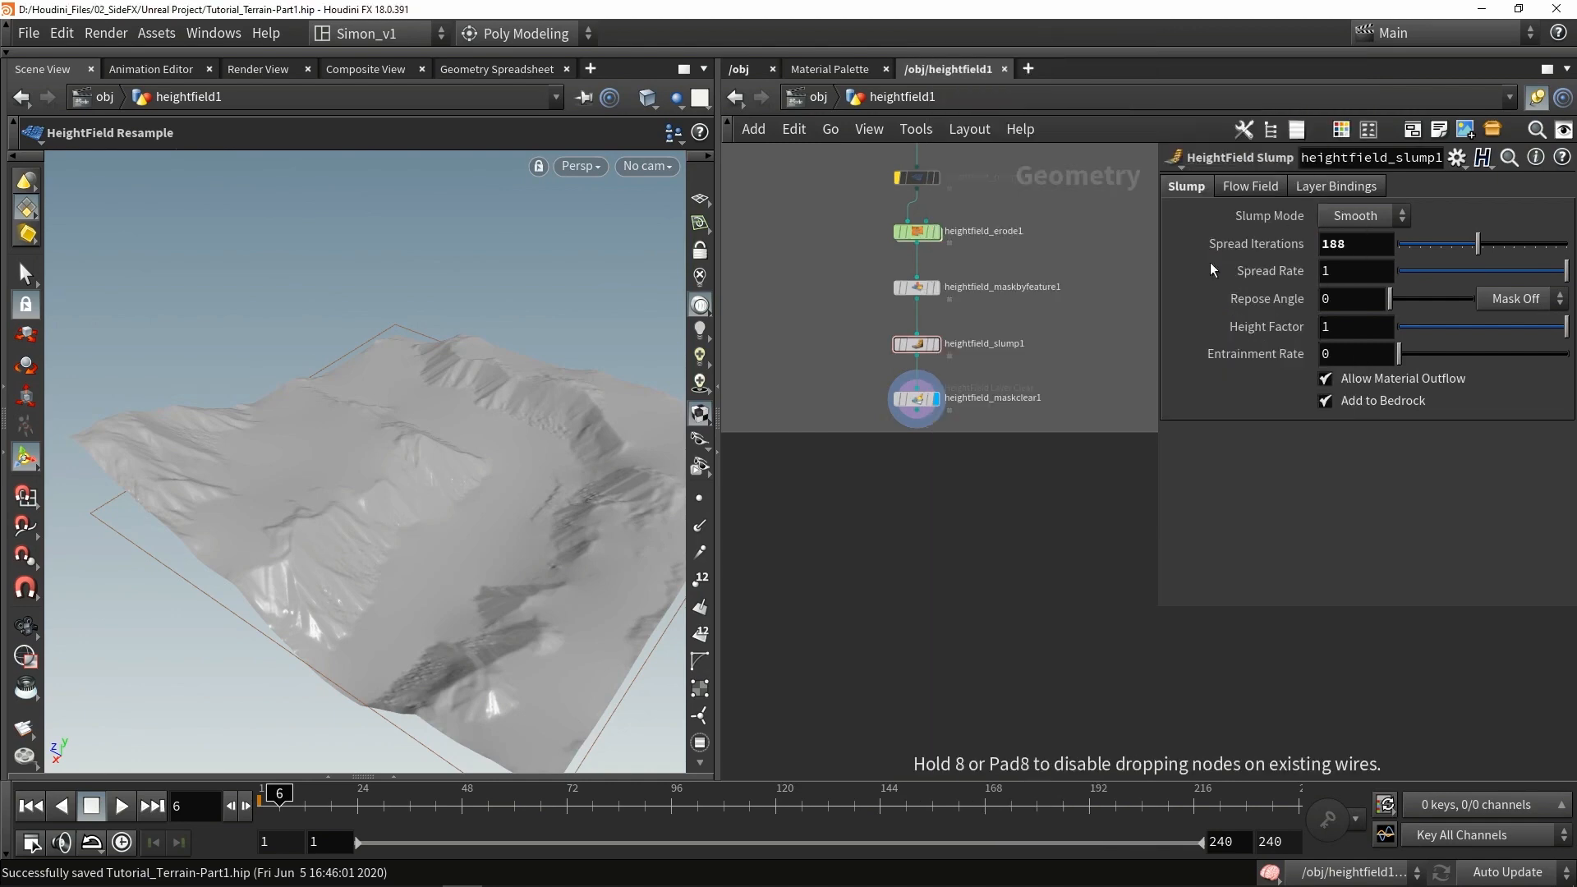
click(912, 496)
scroll(913, 419, up, 2)
drag(914, 372, 915, 585)
click(954, 584)
drag(630, 535, 467, 451)
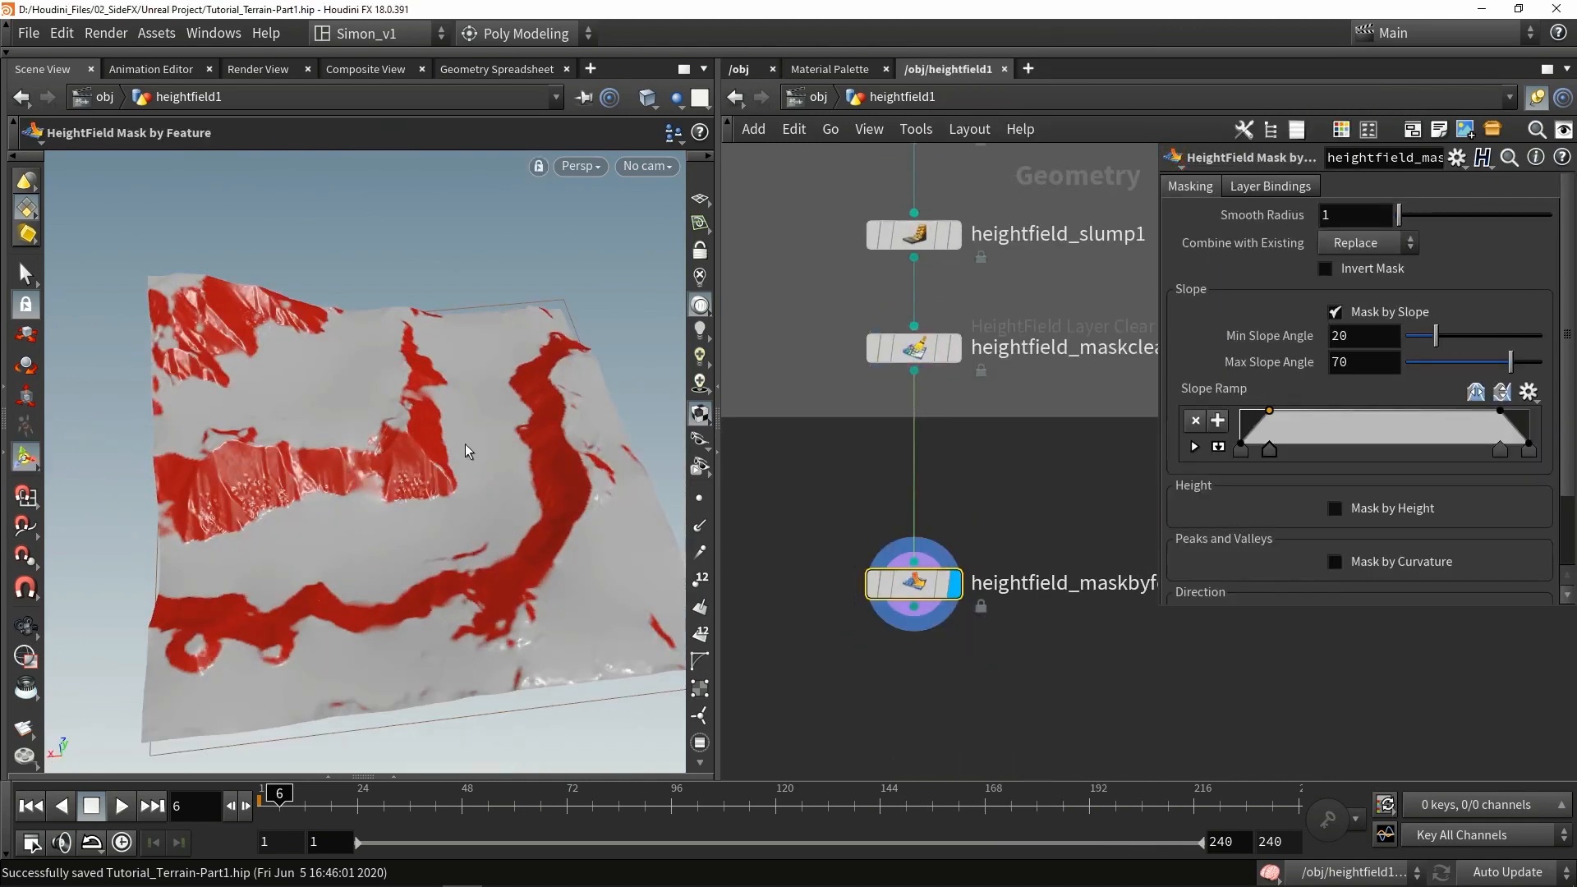
alt+drag(98, 413, 394, 397)
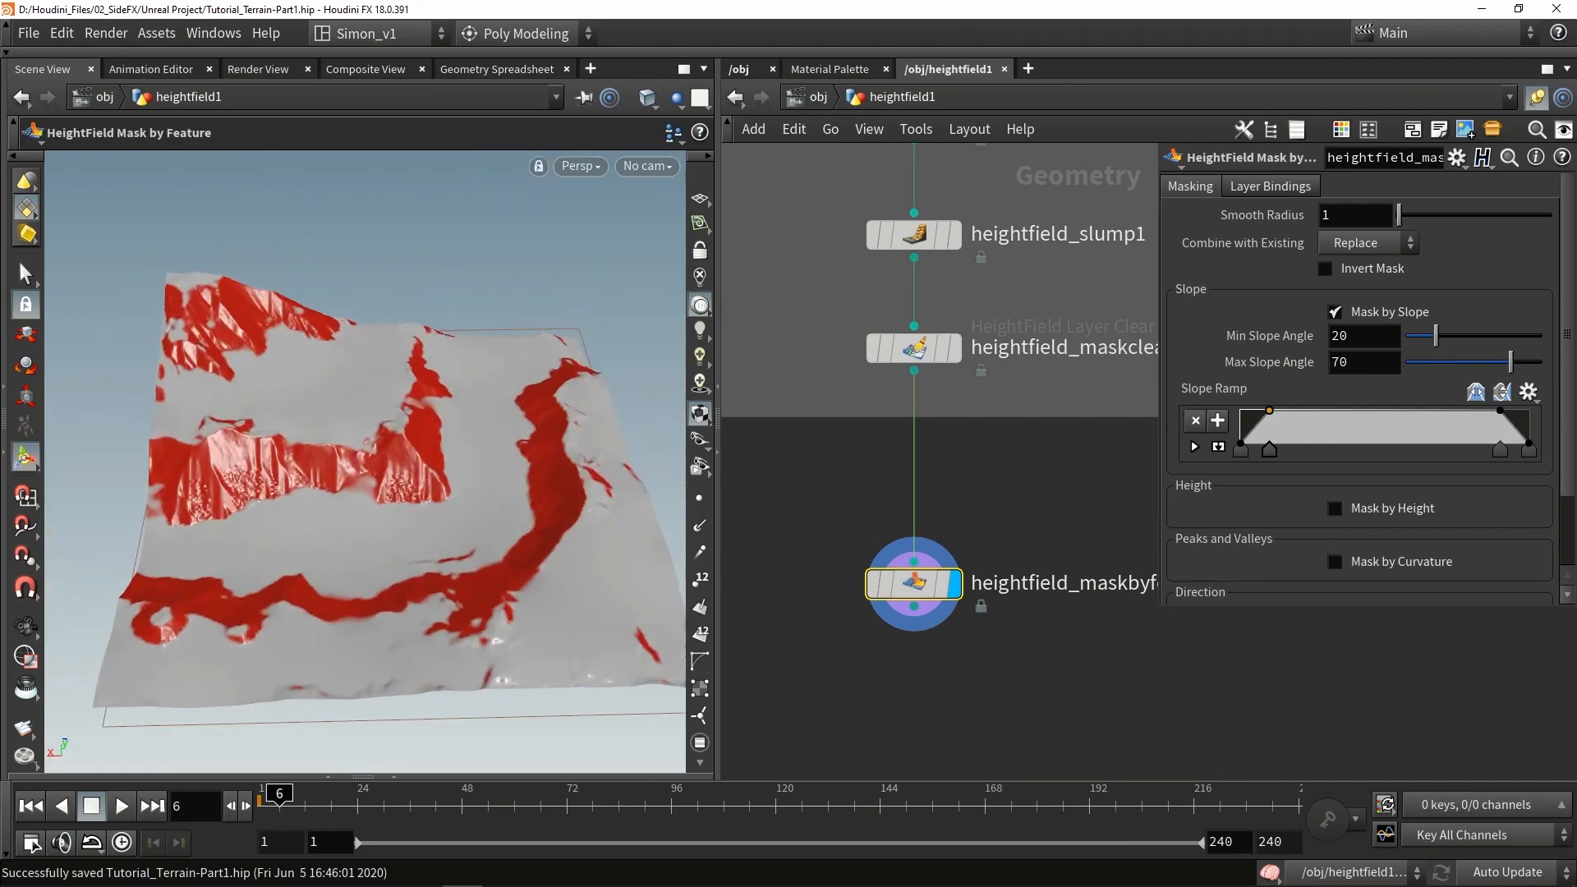
key(ctrl+z)
Step: Set the slope mask's Min Slope Angle to 10.4 and Max Slope Angle to 90, and soften the start of the Slope Ramp
drag(1439, 337, 1429, 345)
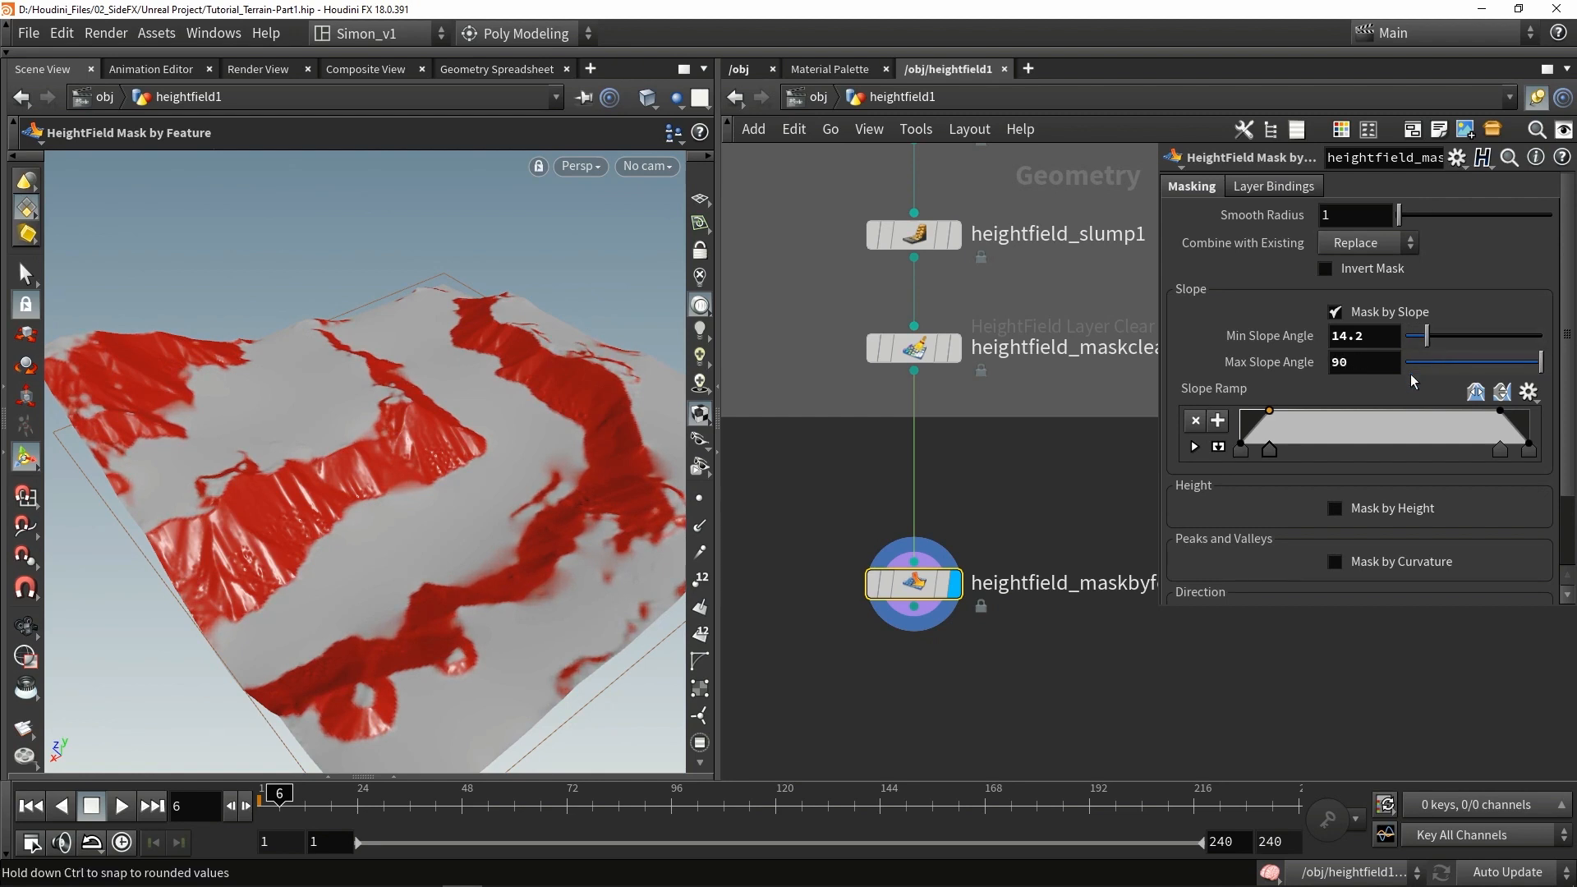
mouse_move(1273, 449)
mouse_down()
mouse_move(1324, 449)
mouse_move(1270, 450)
mouse_move(1312, 449)
mouse_move(1277, 450)
mouse_move(1299, 447)
mouse_up()
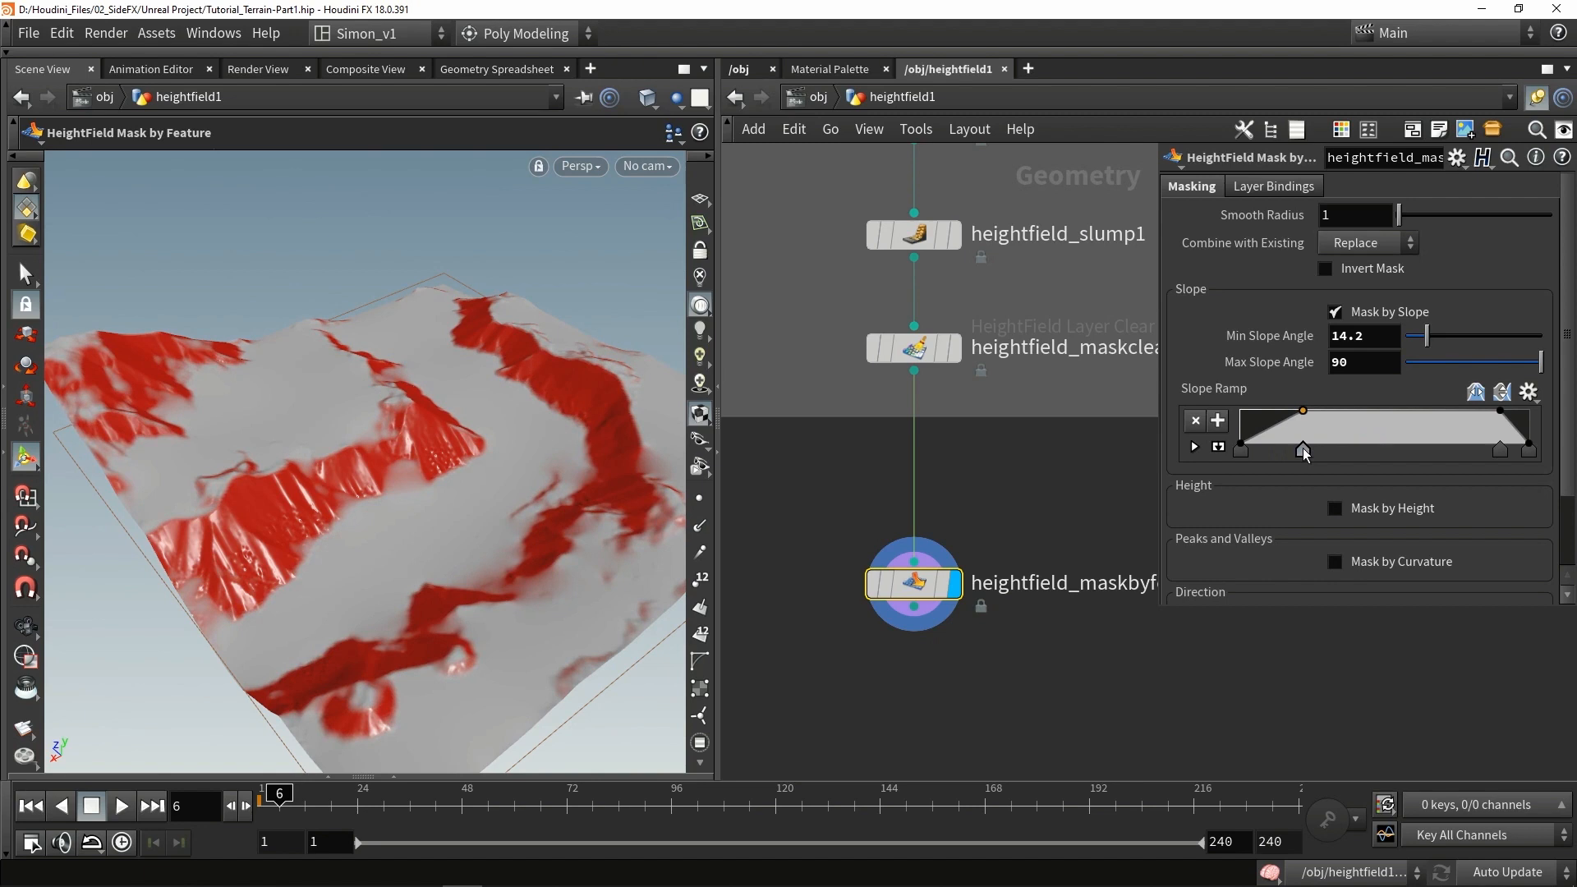
drag(1427, 338, 1421, 337)
Step: Enable Mask by Occlusion on the mask node and set its View Distance to 30
scroll(1263, 491, down, 3)
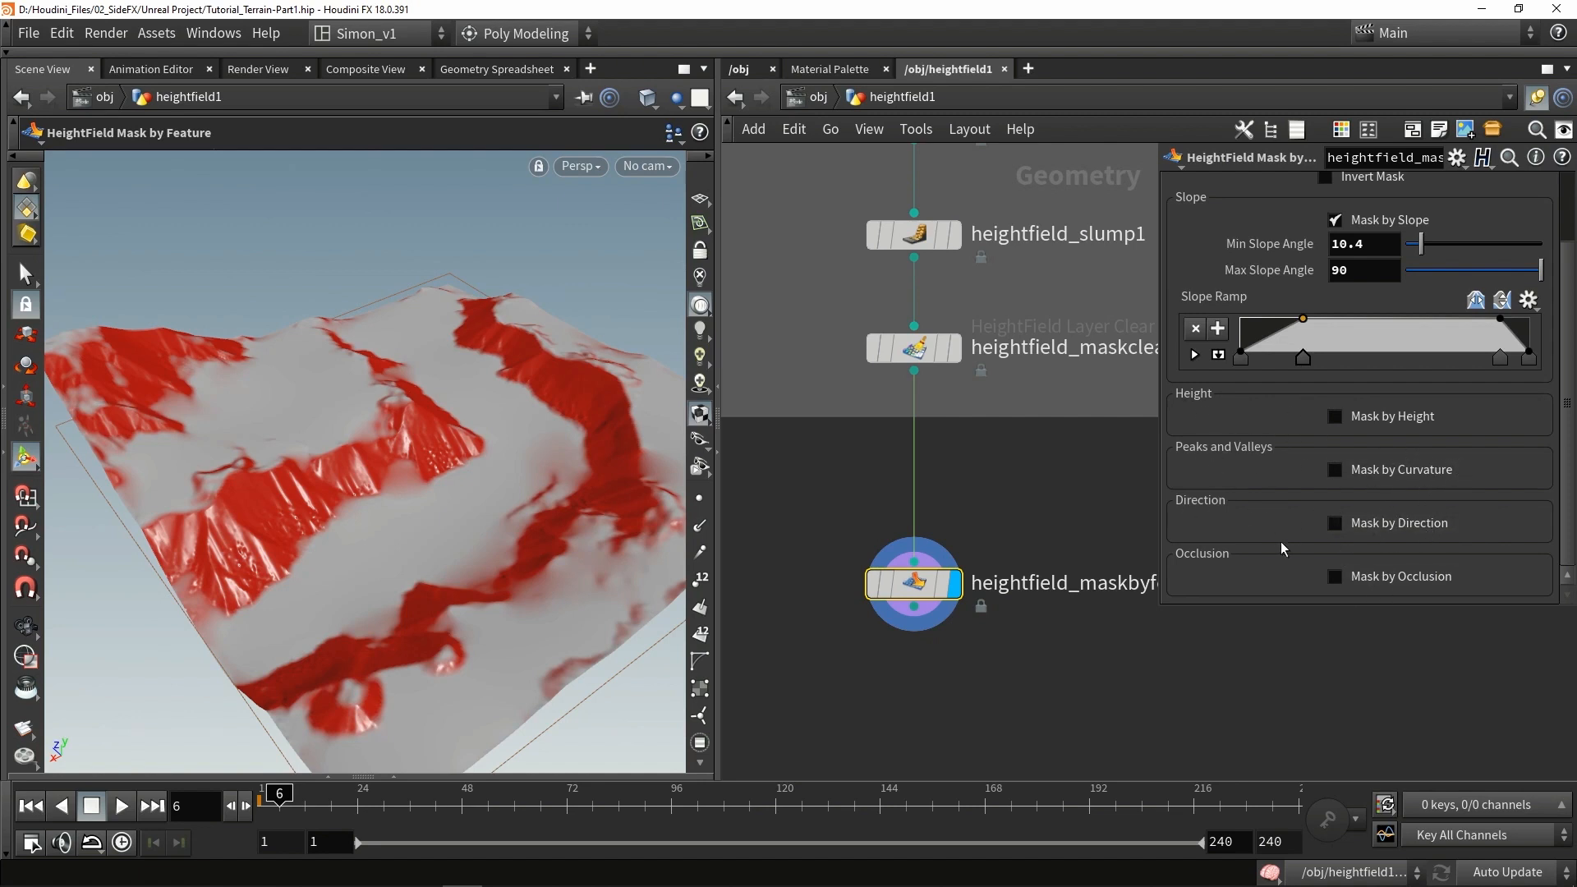
click(1378, 580)
scroll(1338, 568, down, 5)
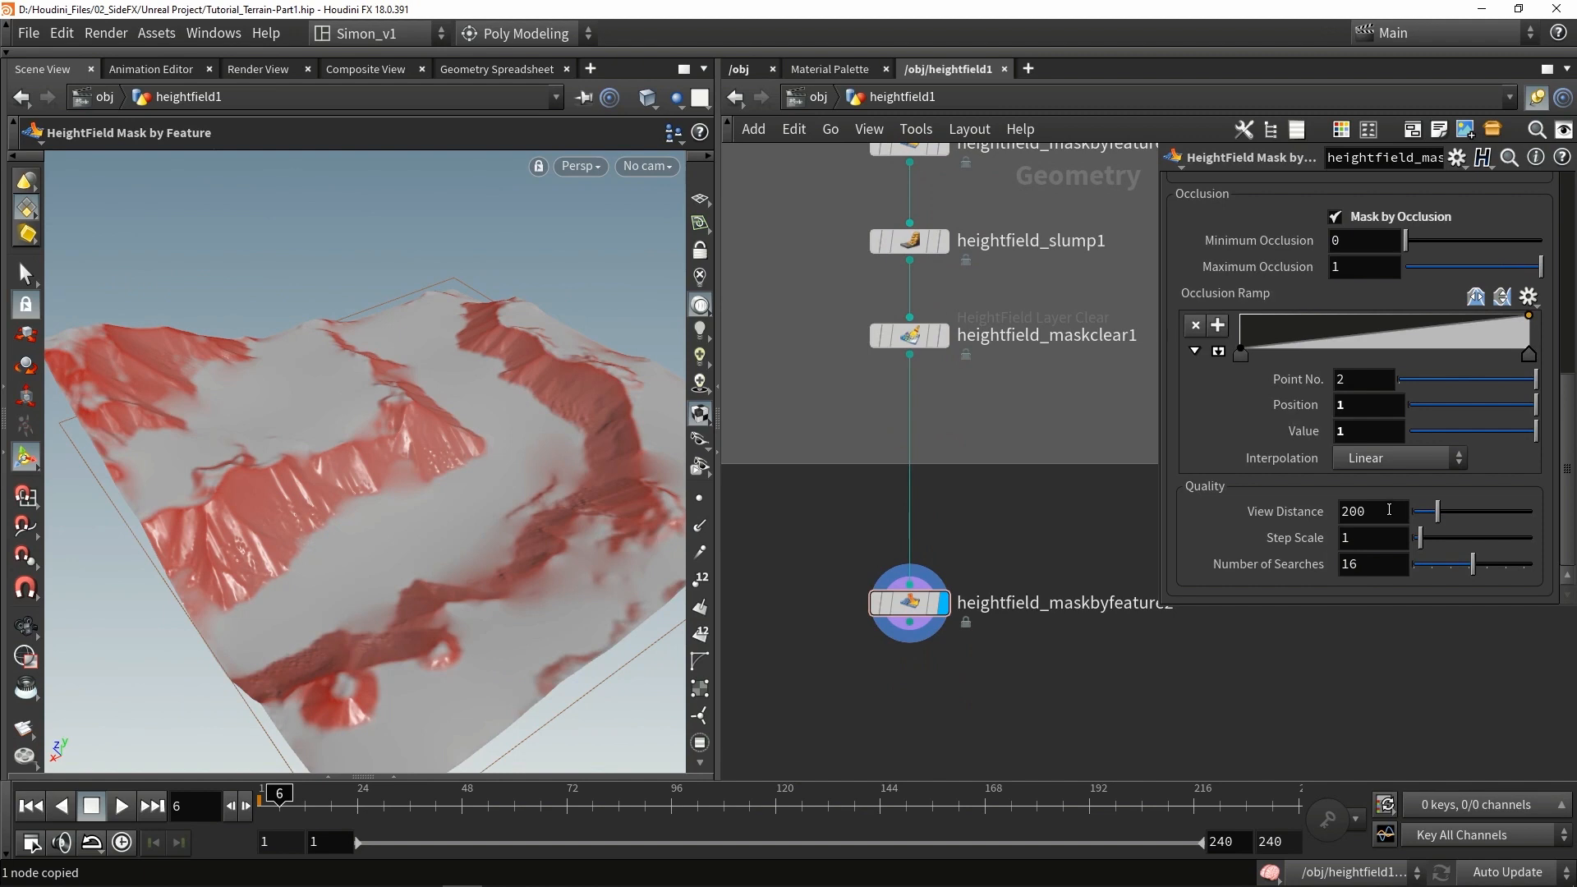
double_click(1392, 508)
text(30)
key(Return)
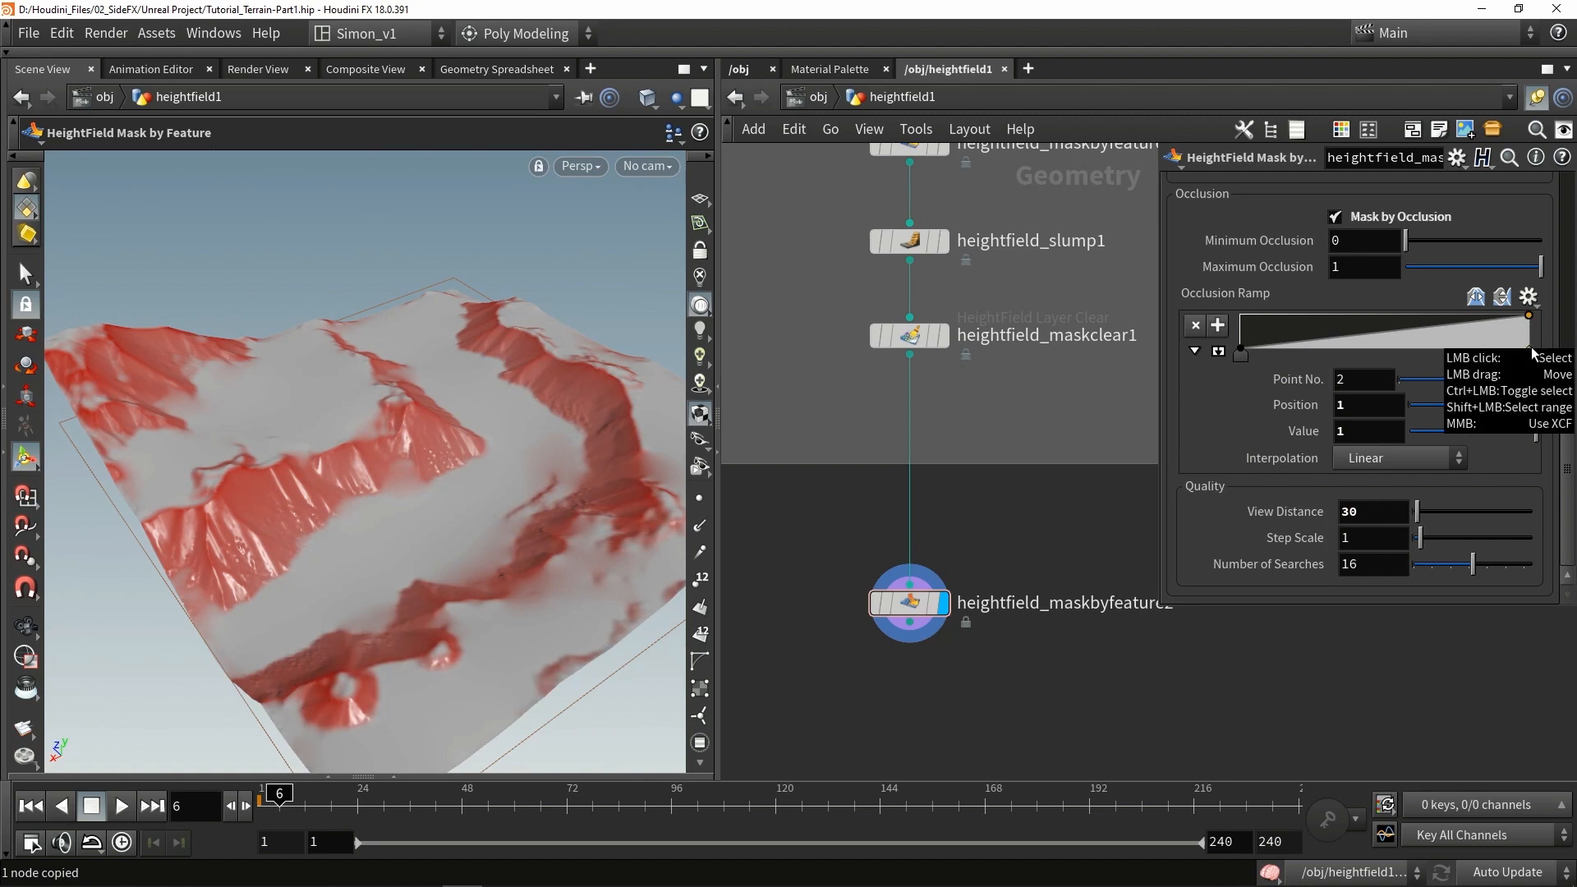
Step: Reshape the Occlusion Ramp into a gradual falloff with a middle point at position 0.529915 and value 0.475, checking the mask on the terrain
drag(1529, 348, 1456, 352)
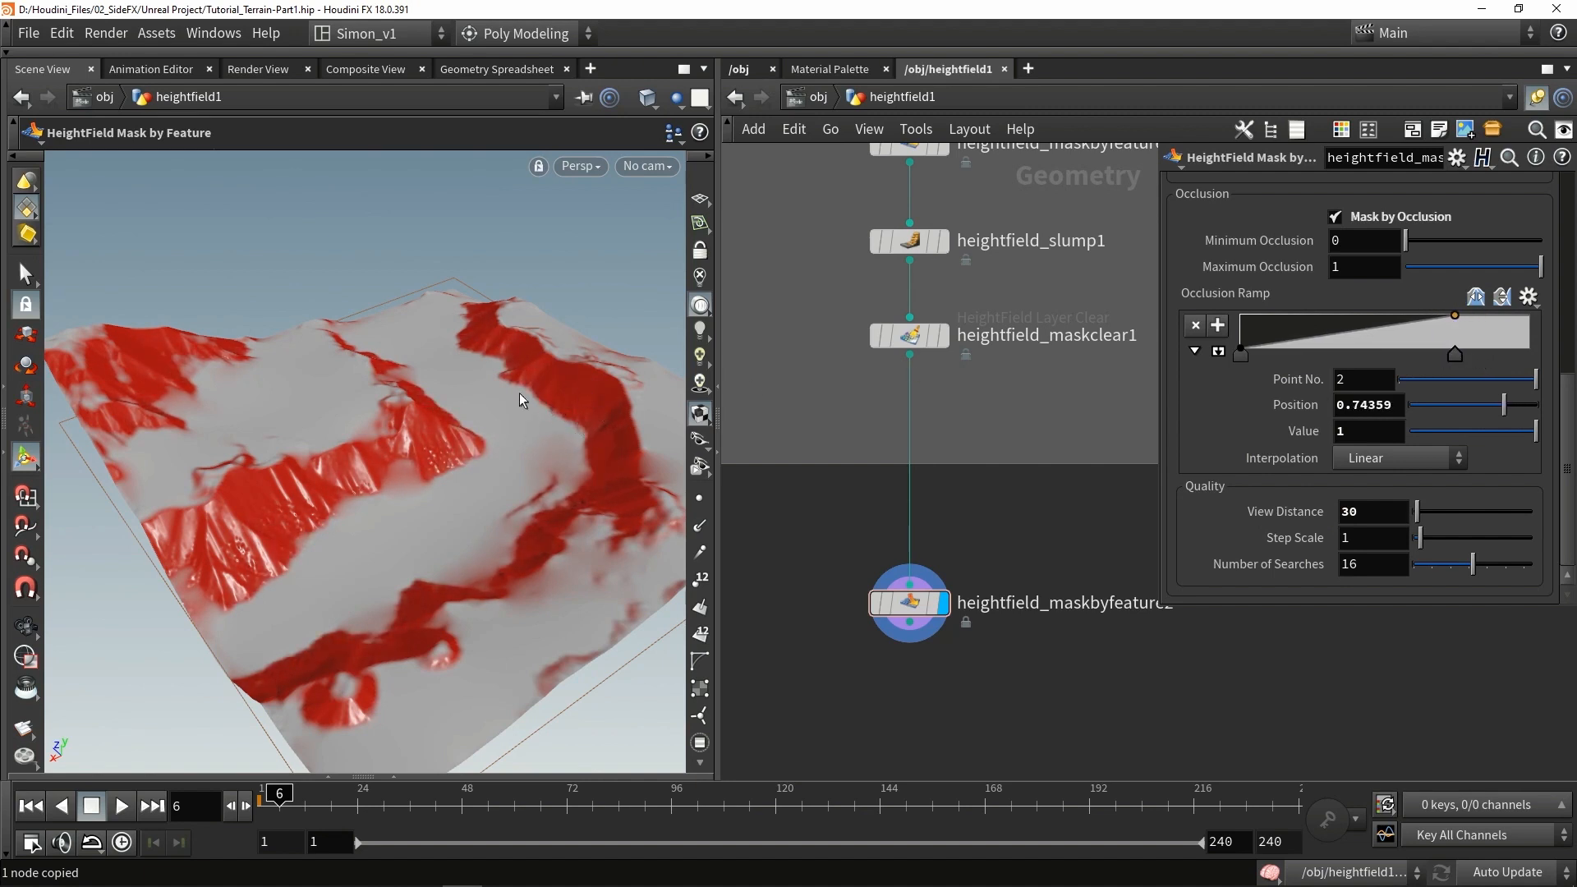
mouse_move(1465, 347)
mouse_down()
mouse_move(1530, 347)
mouse_move(1447, 347)
mouse_move(1482, 347)
mouse_move(1465, 347)
mouse_up()
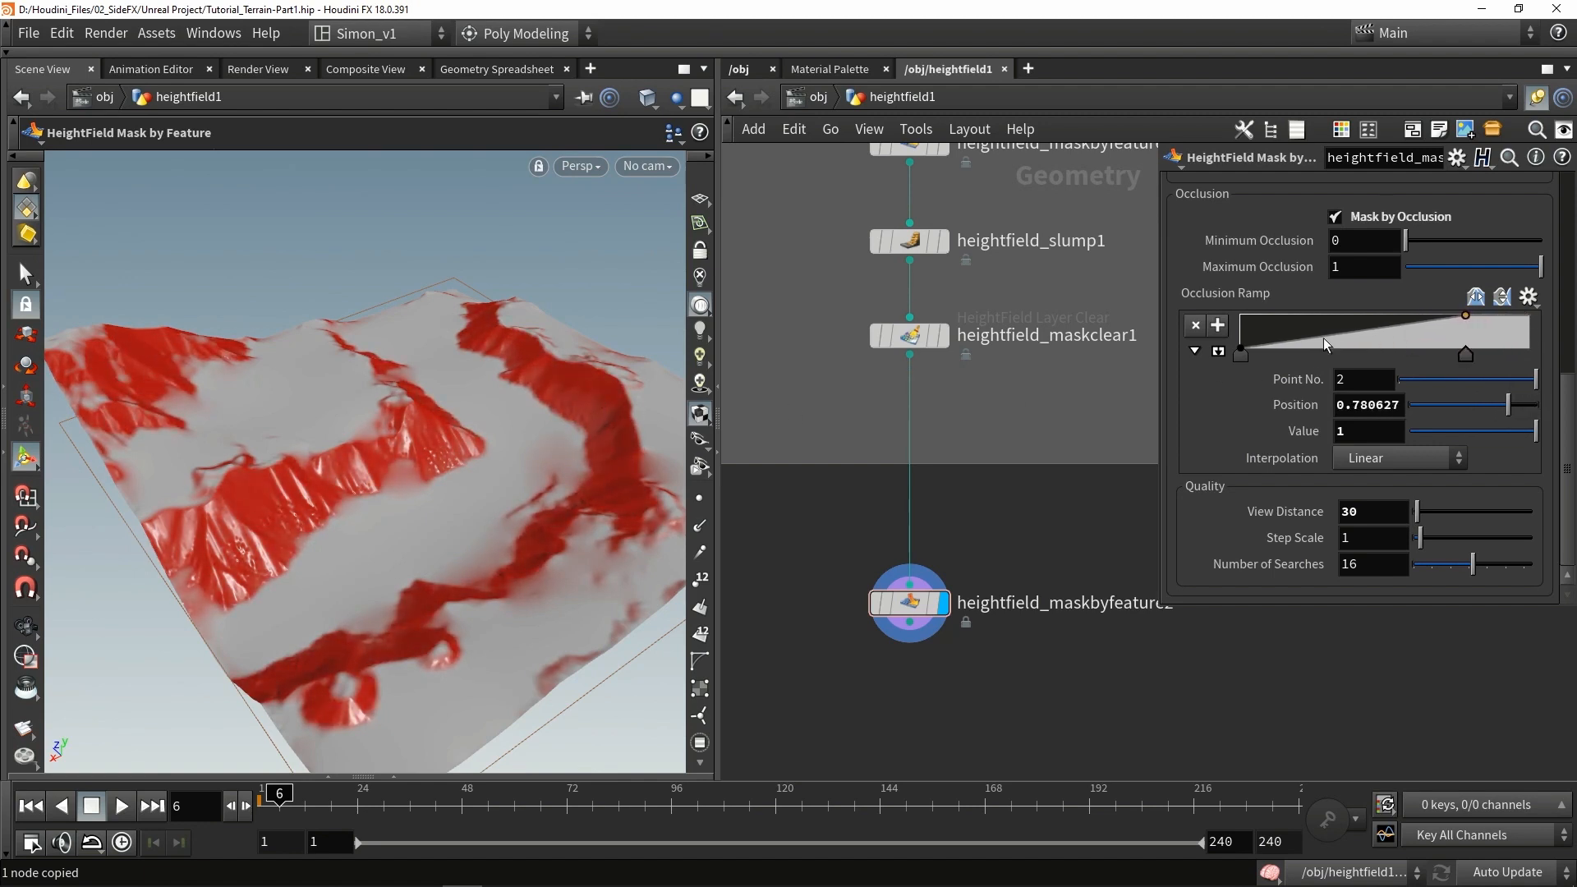
drag(1241, 351, 1461, 334)
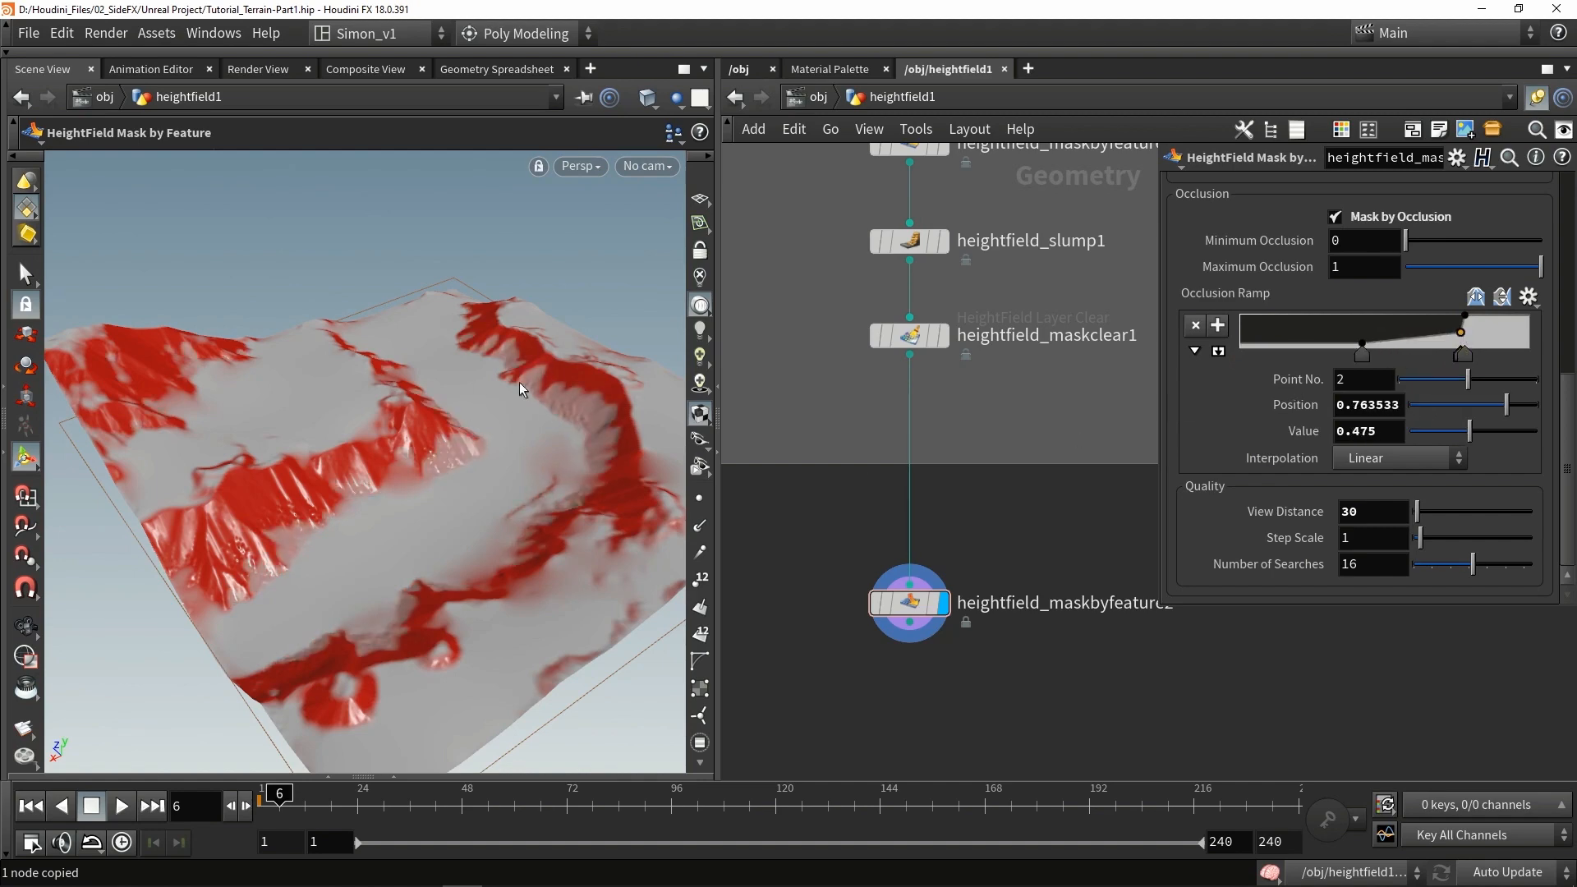
alt+drag(520, 384, 581, 440)
mouse_move(581, 440)
alt+right_down()
mouse_move(573, 331)
mouse_move(588, 437)
alt+right_up()
alt+drag(588, 436, 563, 416)
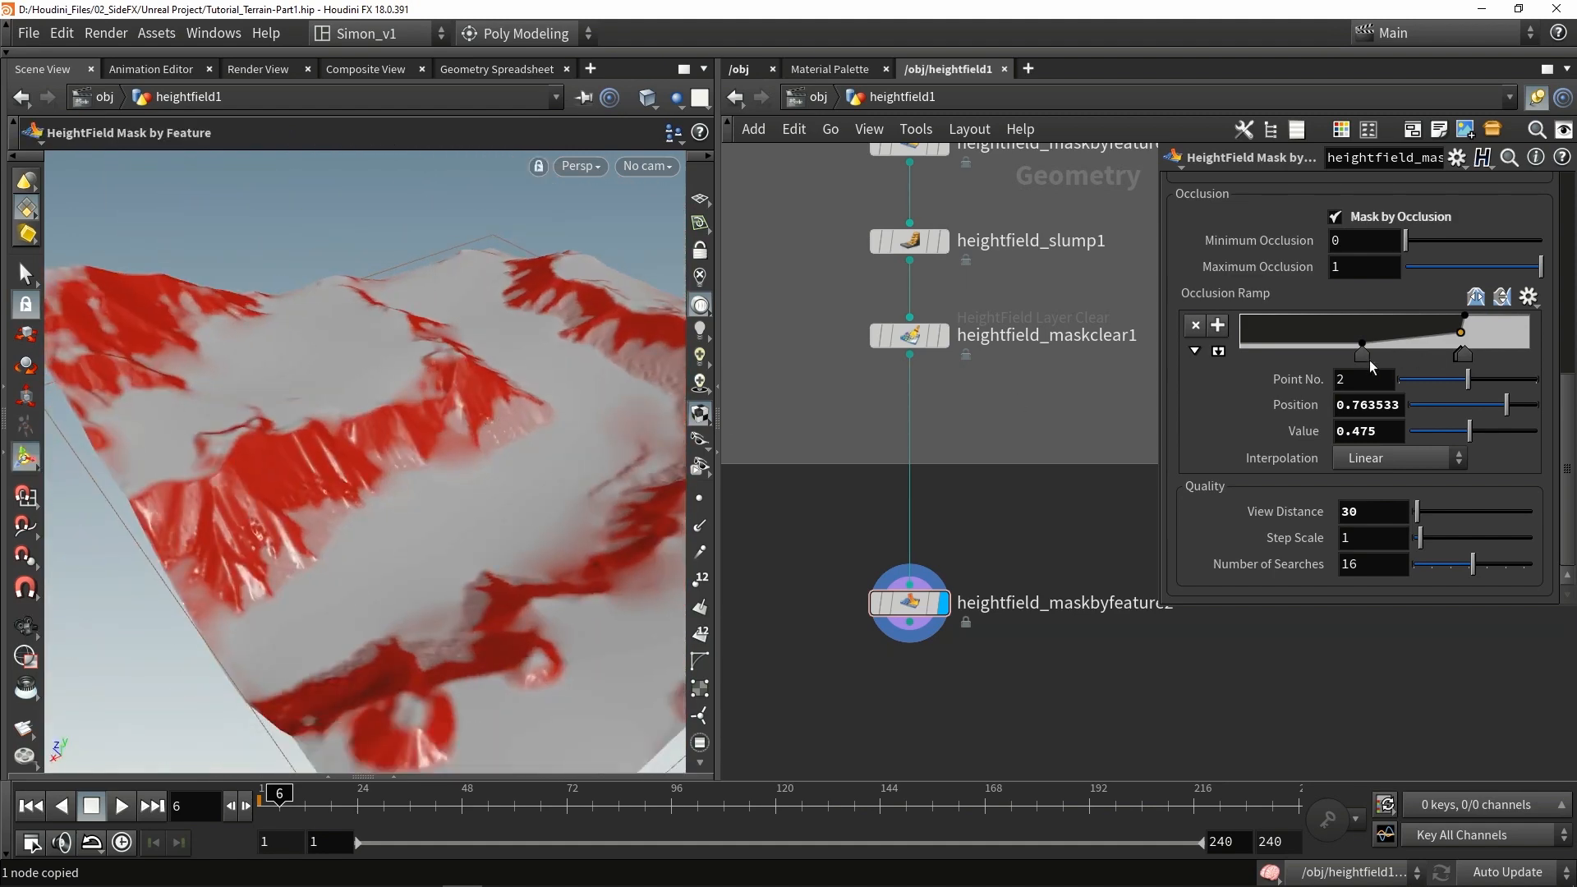
drag(1367, 358, 1298, 358)
drag(1456, 361, 1390, 354)
alt+drag(546, 371, 466, 409)
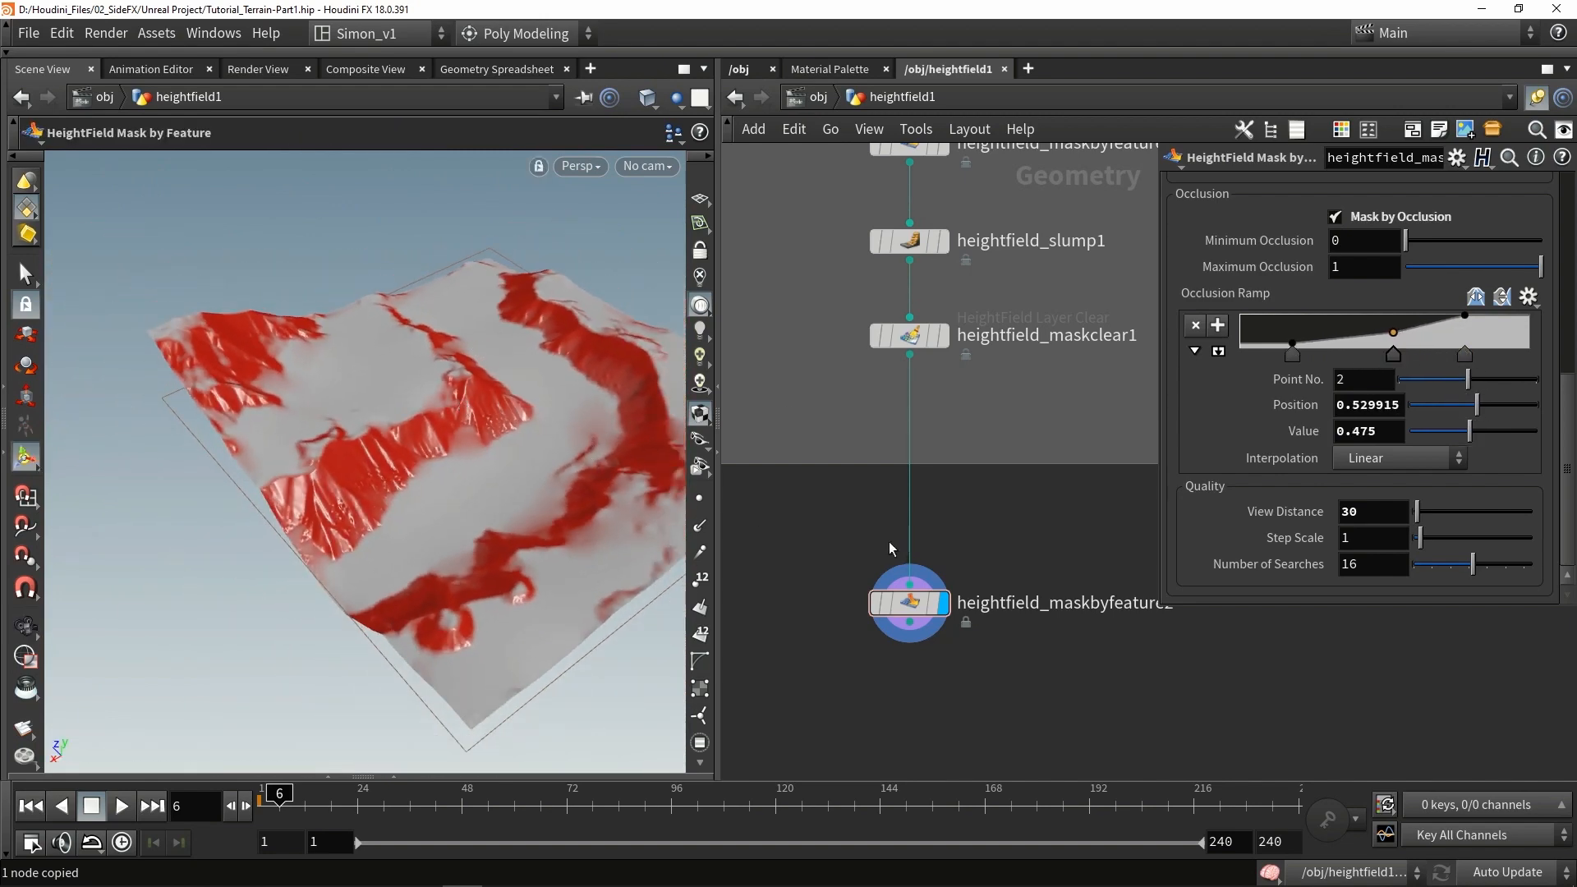
Step: Paste the copied HeightField Resample node between heightfield_maskclear1 and the Mask by Feature node, and display the resampled terrain
mouse_move(857, 536)
middle_down()
mouse_move(867, 511)
mouse_move(866, 529)
middle_up()
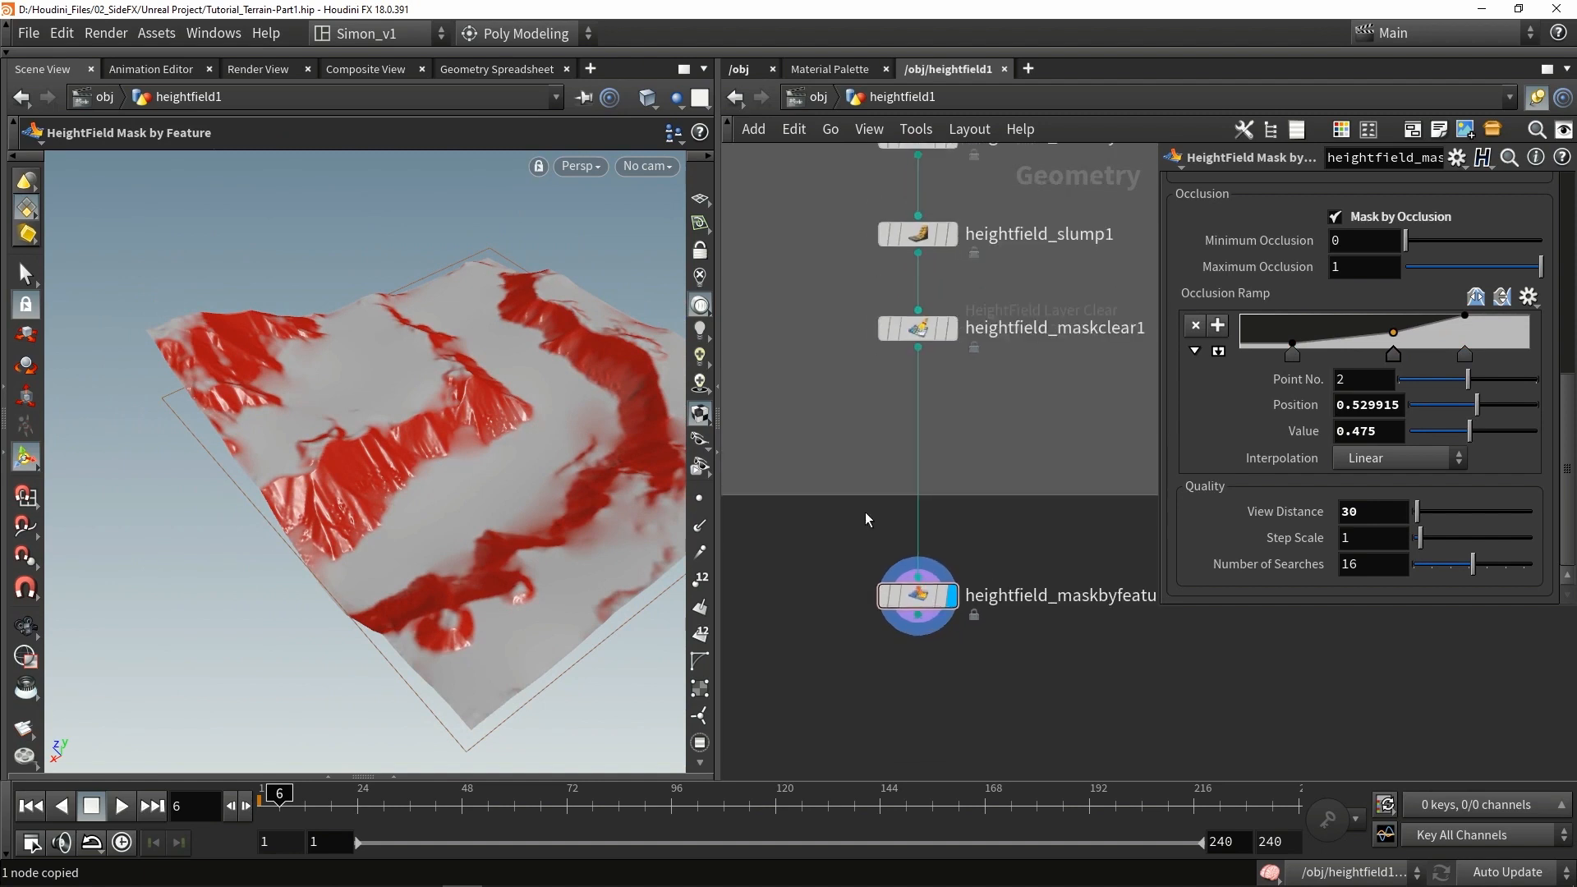
key(ctrl+v)
drag(861, 420, 922, 431)
click(951, 430)
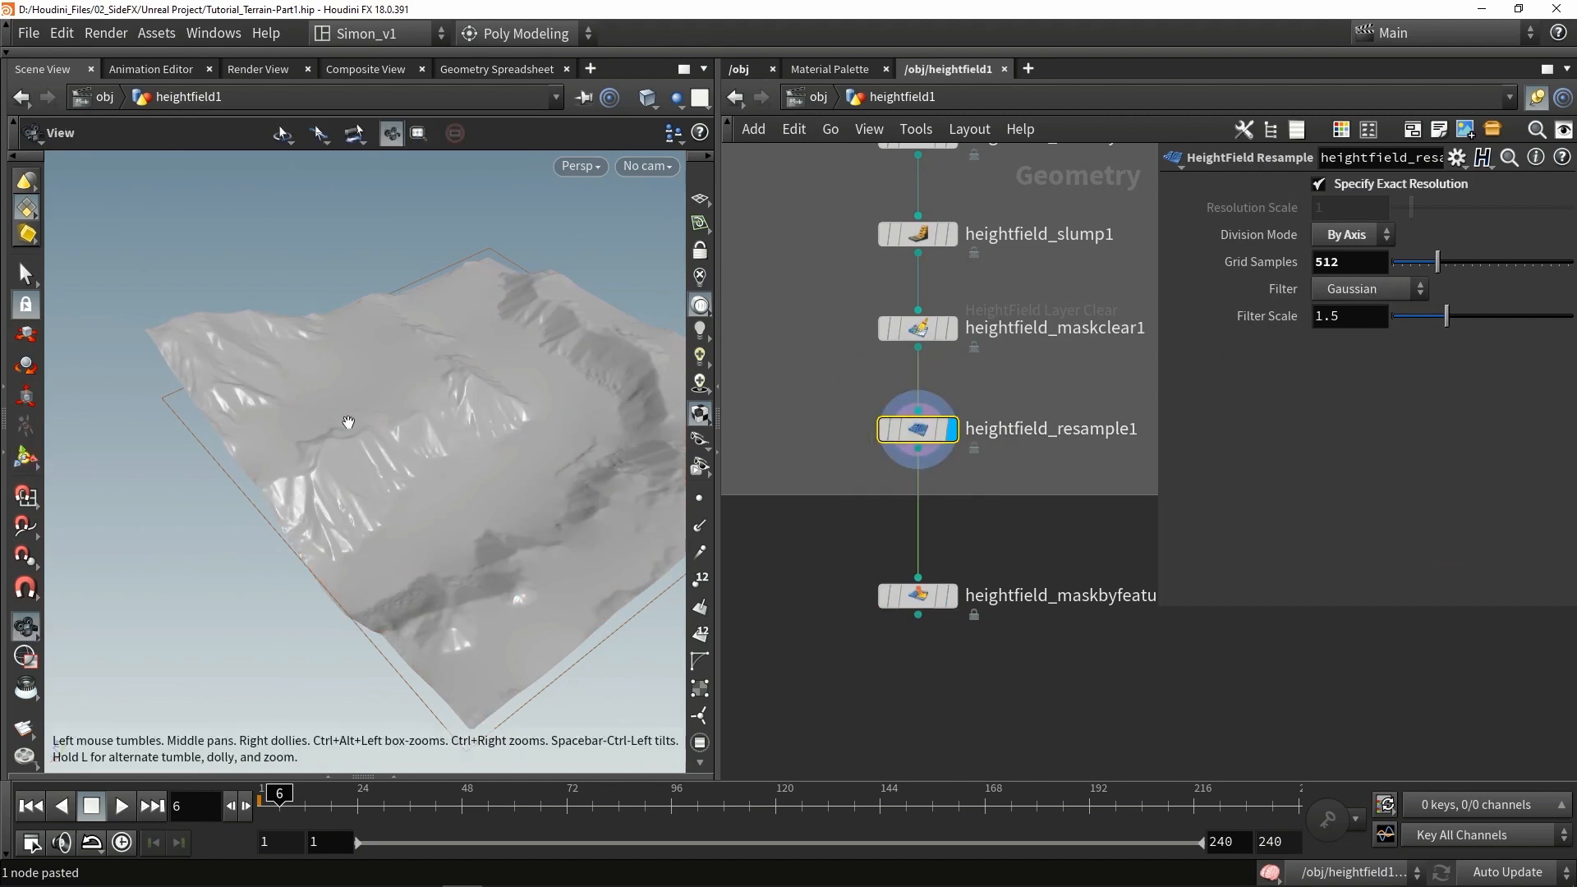
alt+drag(347, 422, 382, 444)
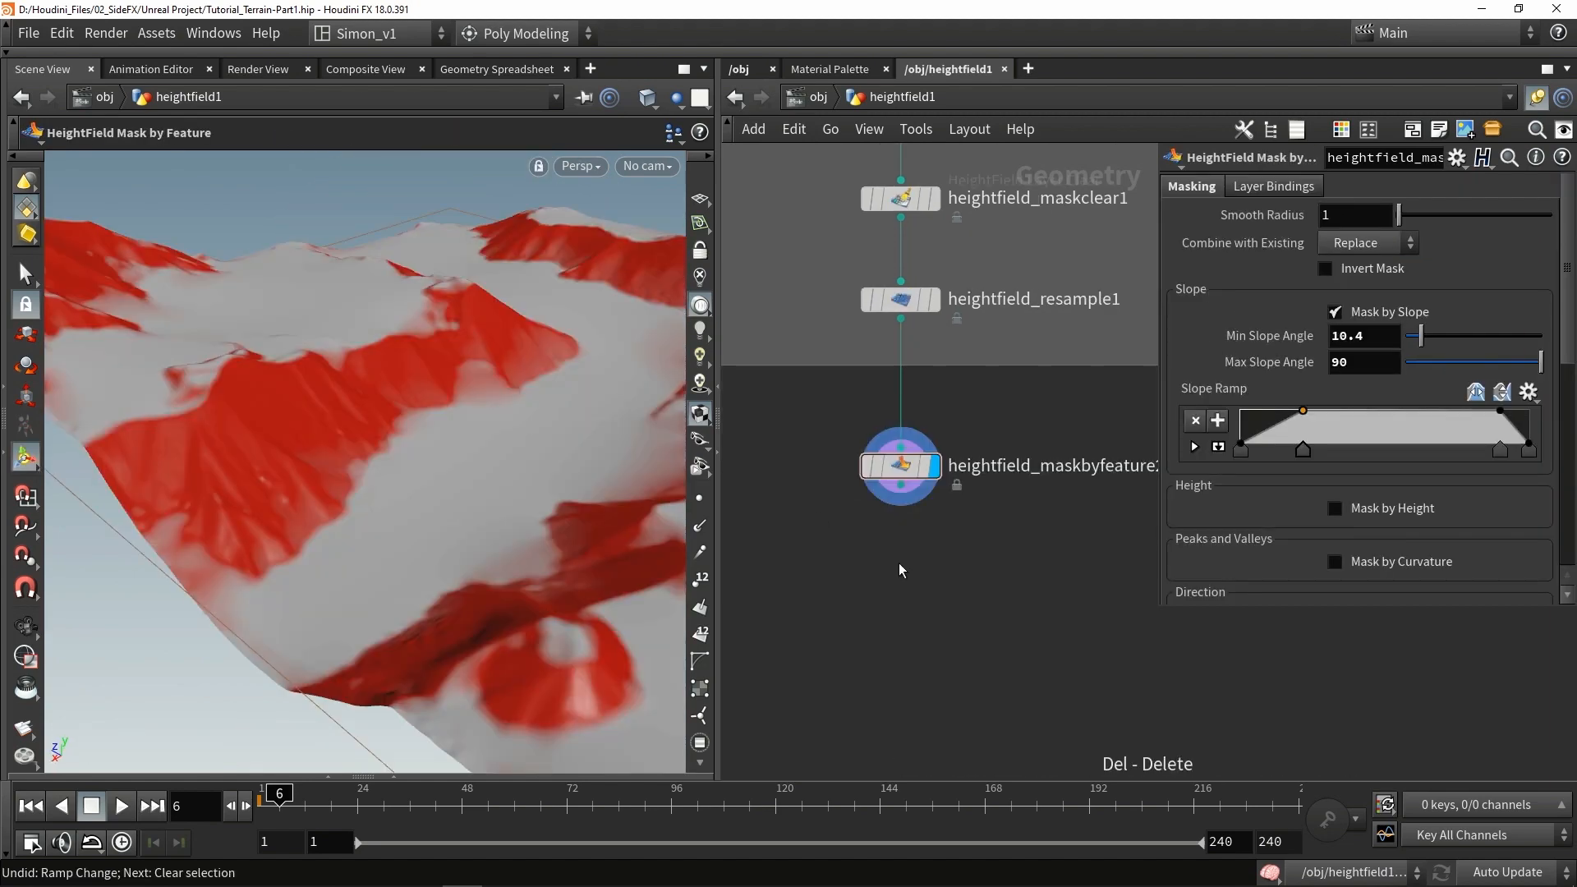
Step: Add another HeightField Mask by Feature node, connect it after heightfield_maskbyfeature2 and display it
key(Tab)
text(mask)
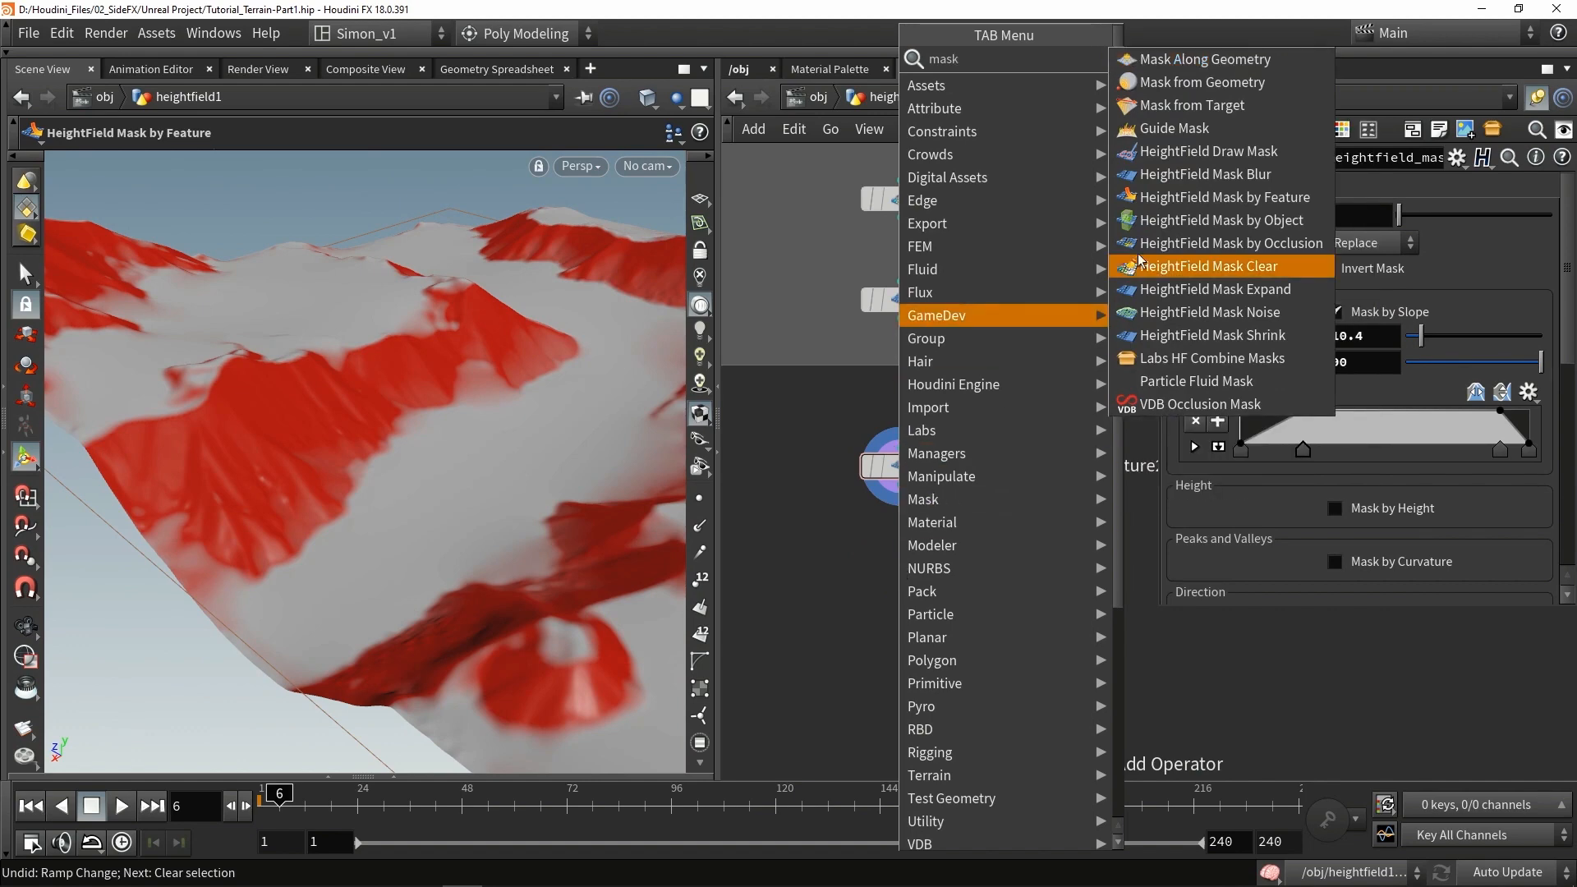
click(1216, 198)
click(914, 563)
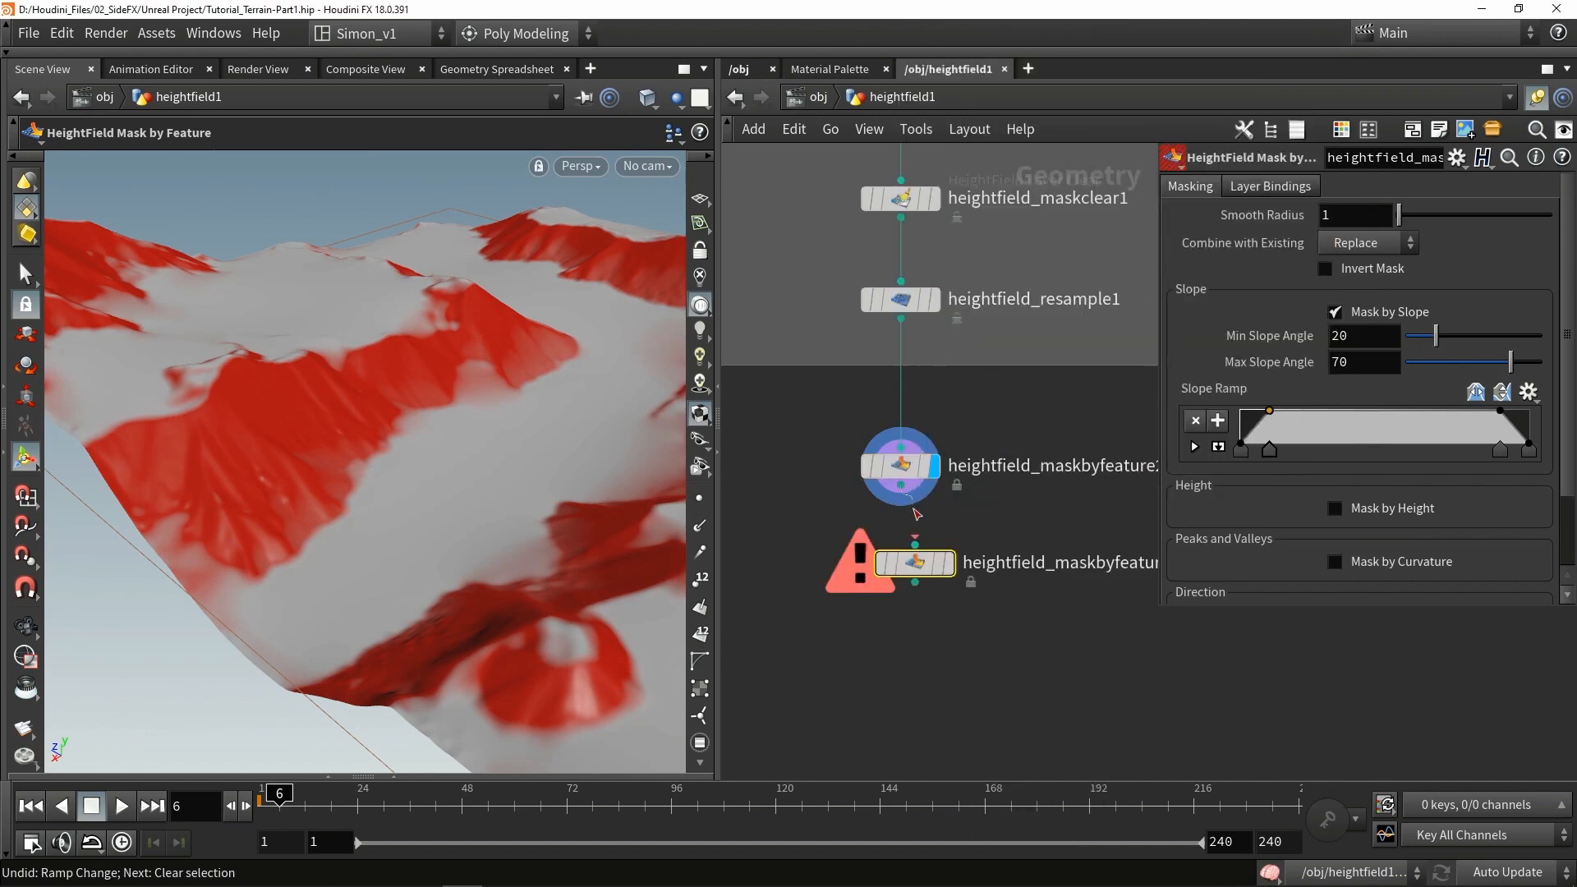
drag(914, 508, 915, 542)
drag(916, 565, 904, 572)
click(935, 571)
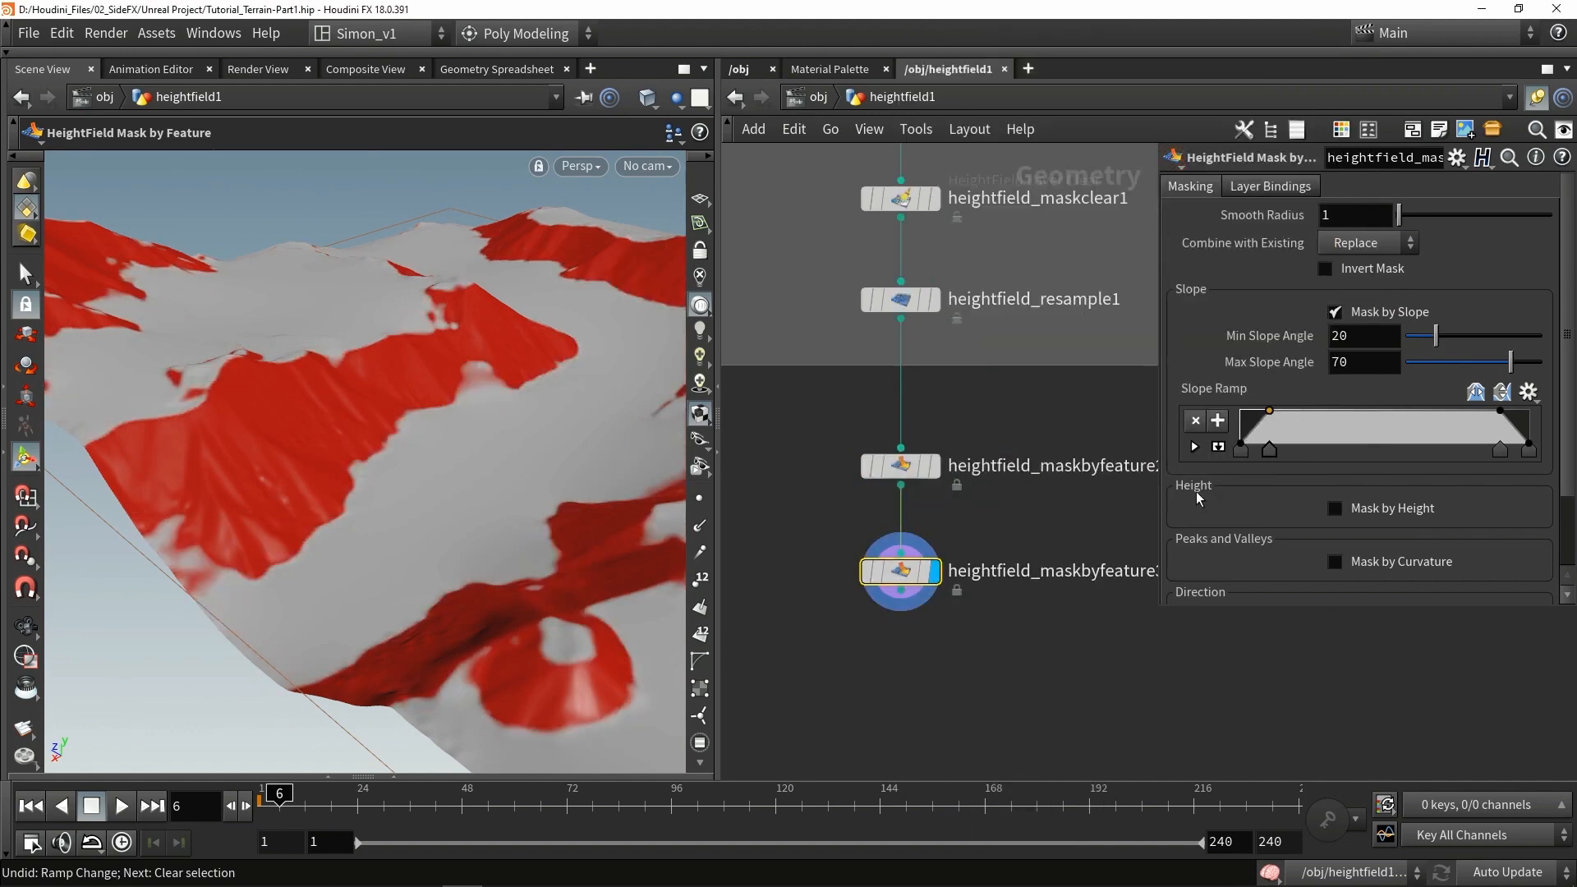
Step: Switch the new mask node from Mask by Slope to Mask by Curvature and compute its curvature range
click(1334, 311)
click(1334, 418)
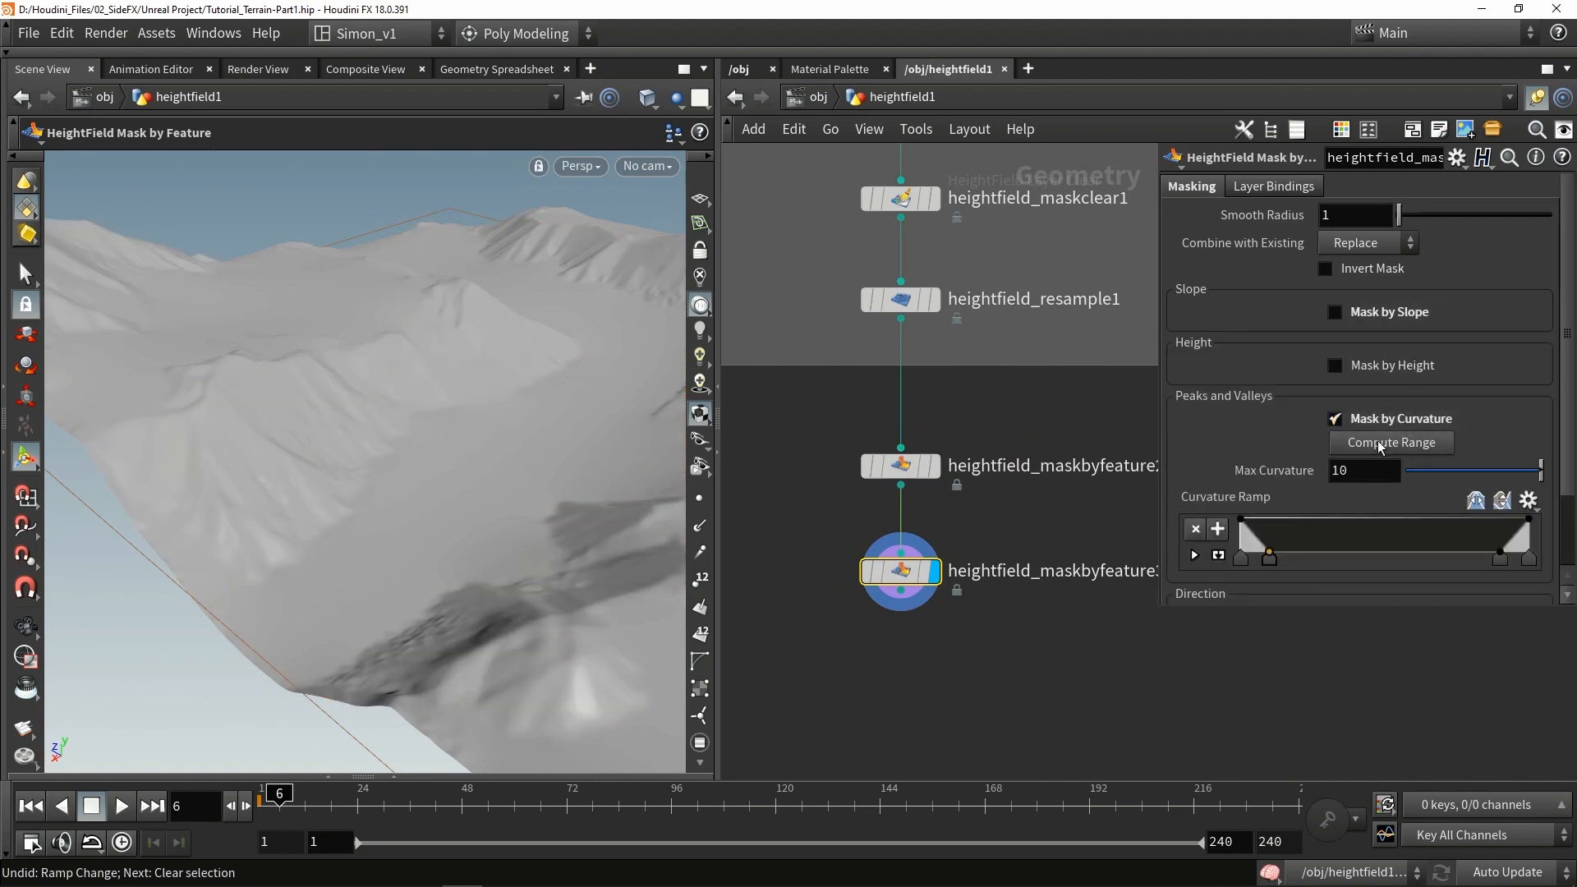
click(1380, 443)
Step: Reshape the Curvature Ramp by moving its first two points toward the middle and lowering the last point to zero, checking the mask
drag(1266, 560, 1399, 555)
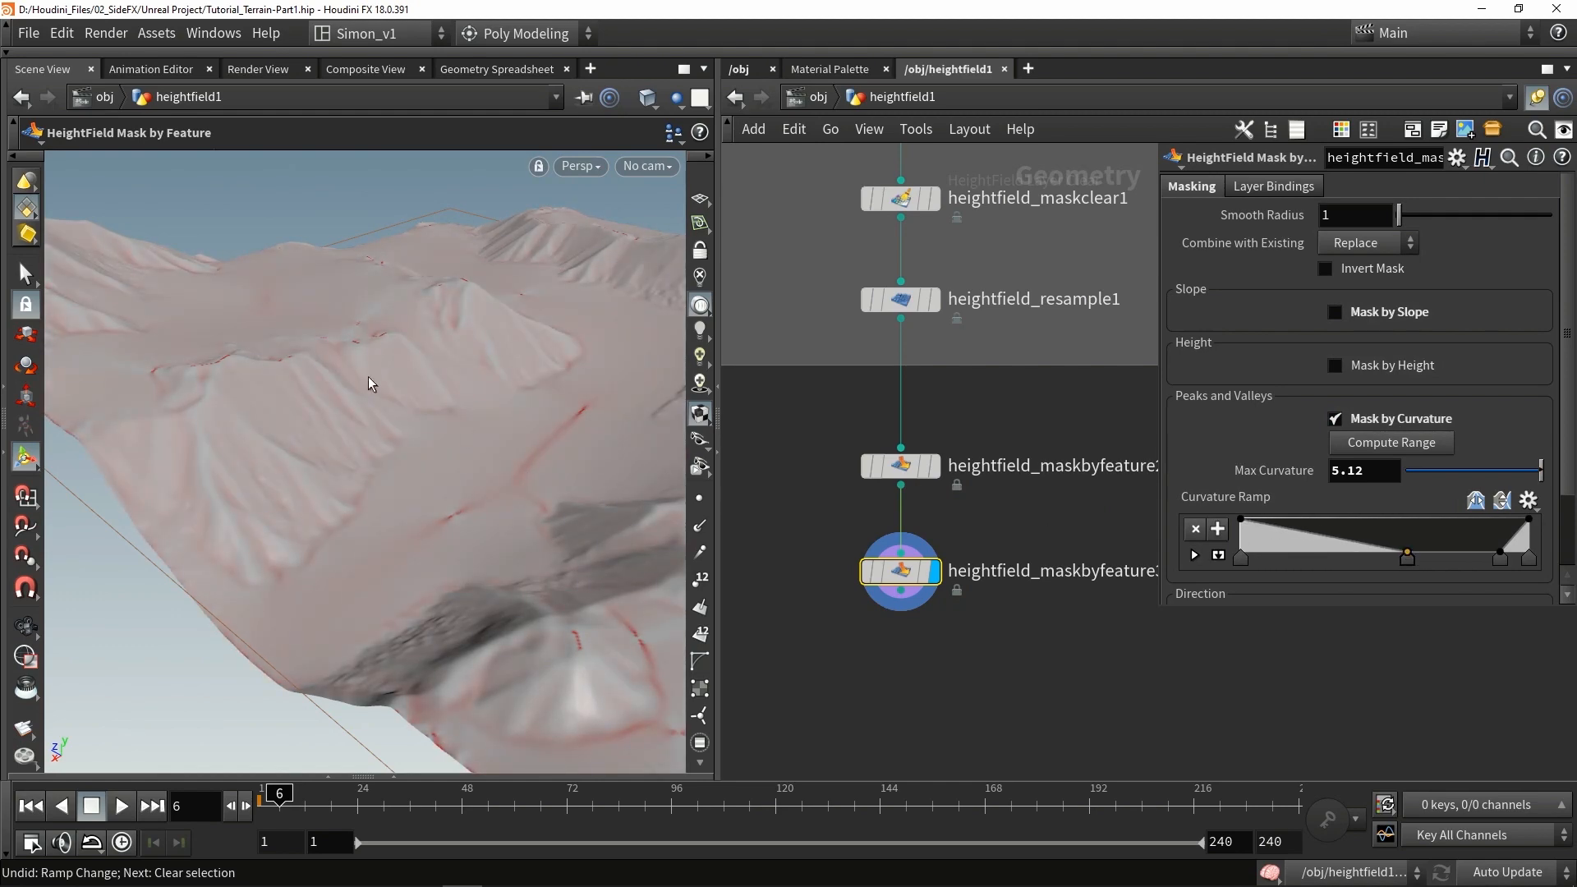
alt+drag(370, 456, 258, 462)
alt+drag(377, 411, 310, 435)
drag(1240, 556, 1368, 554)
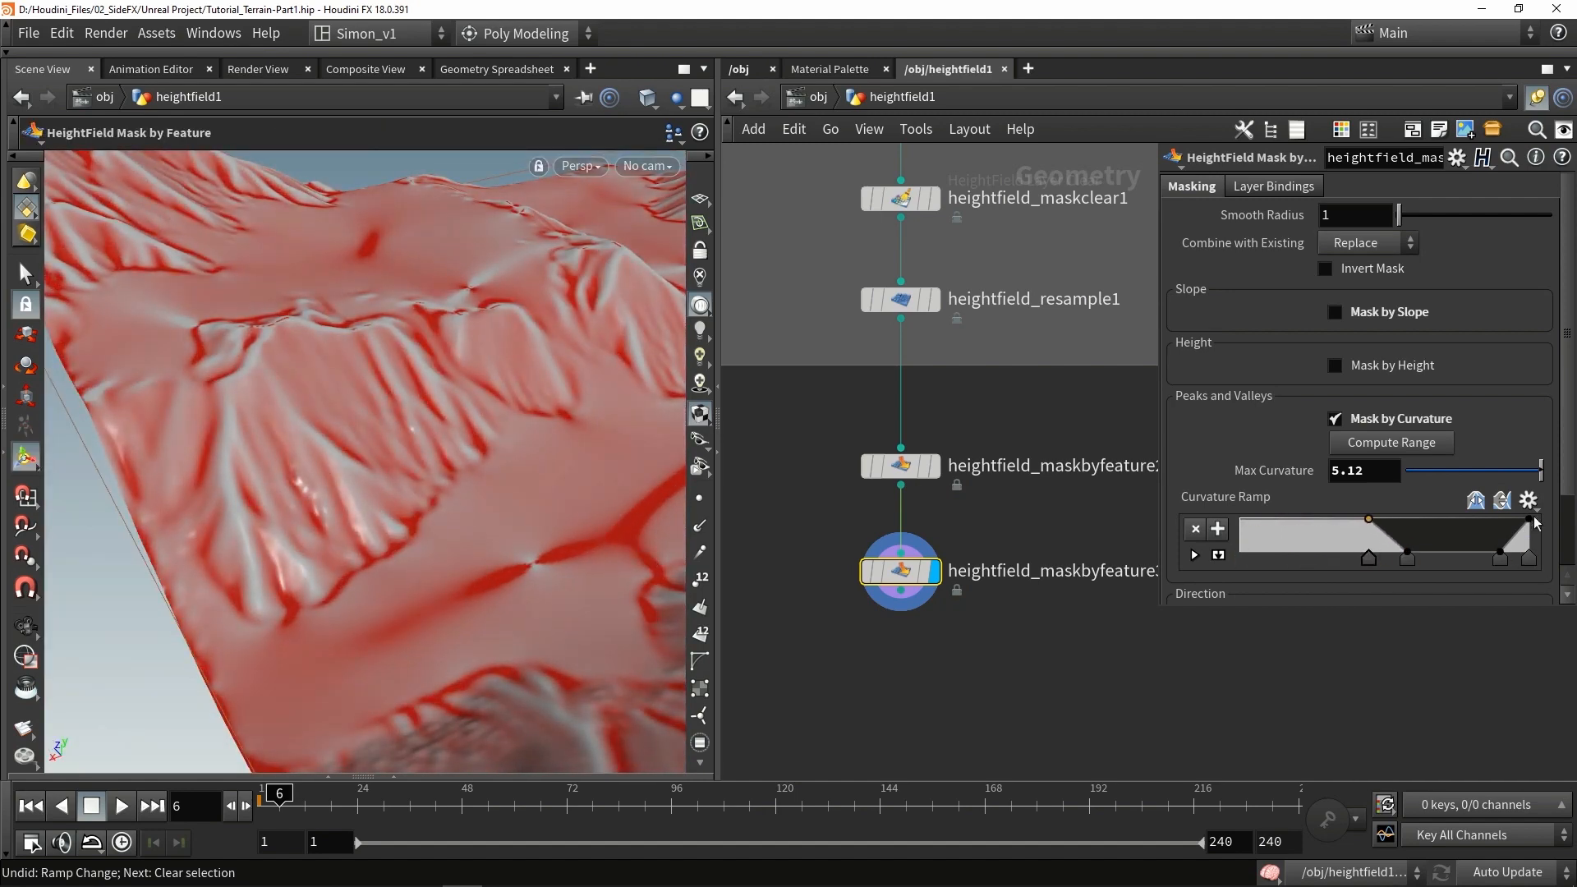
drag(1529, 519, 1532, 555)
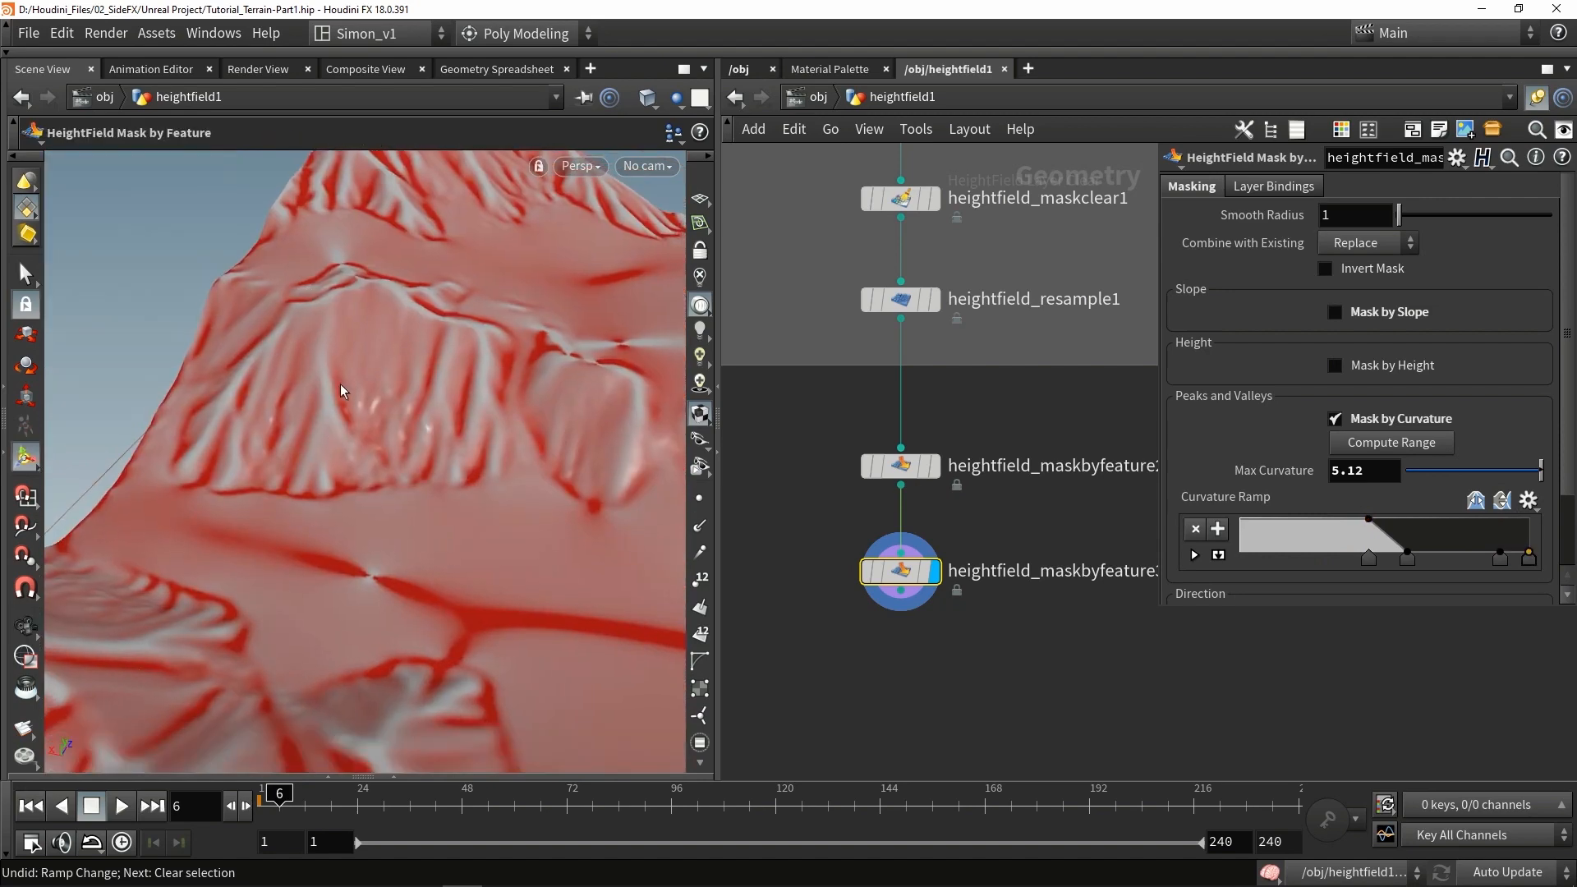
drag(342, 391, 386, 415)
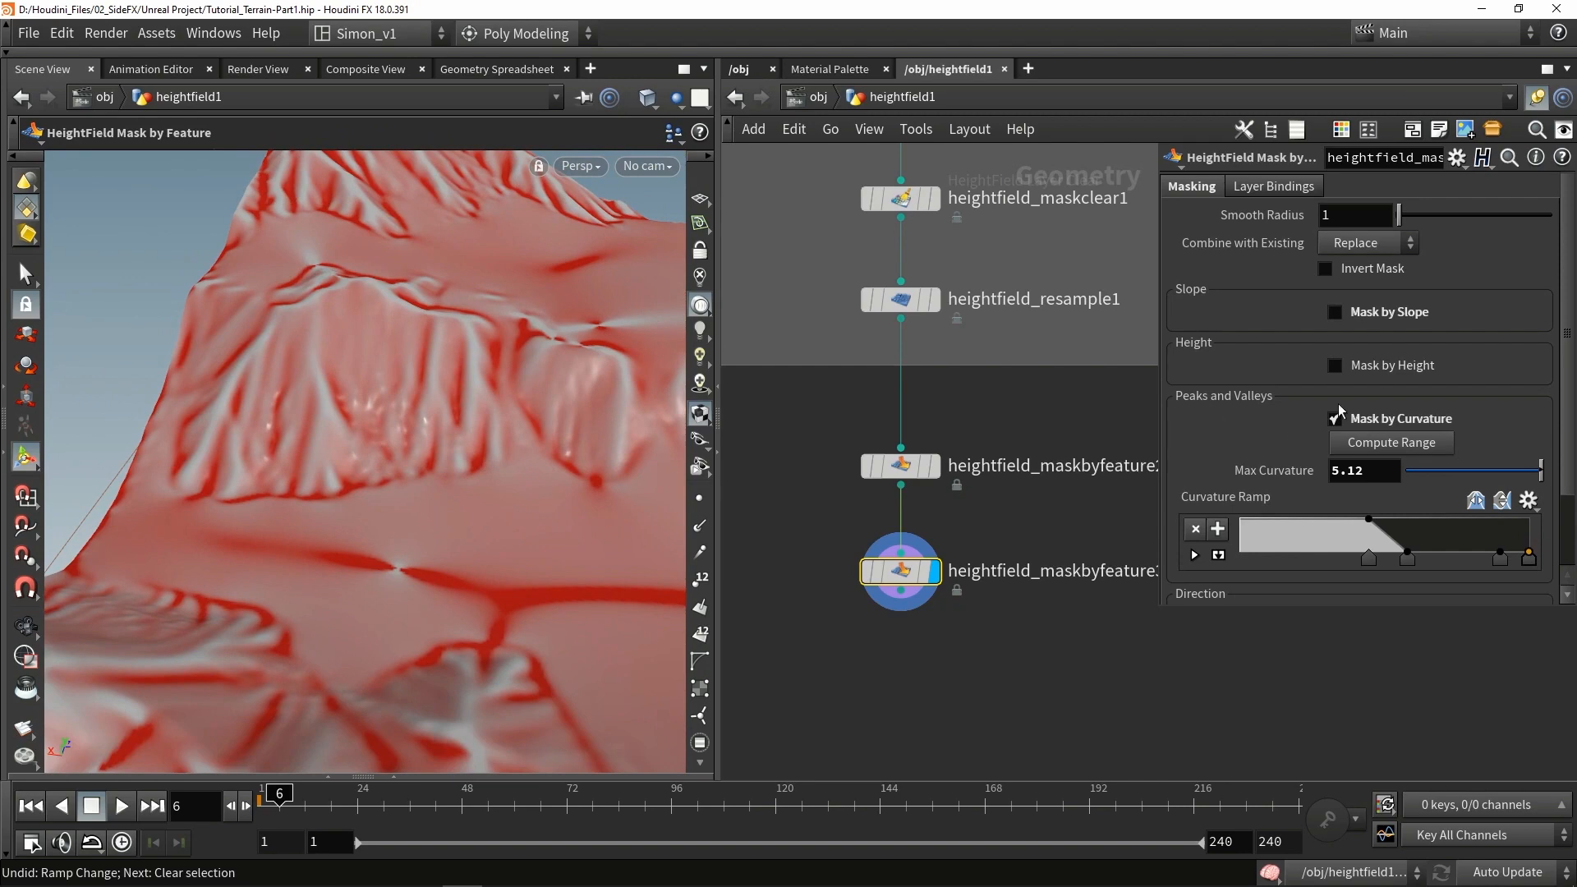
Step: Set Combine with Existing to Subtract on the curvature mask and inspect the combined mask on the cliffs
click(1368, 242)
click(1337, 312)
key(space)
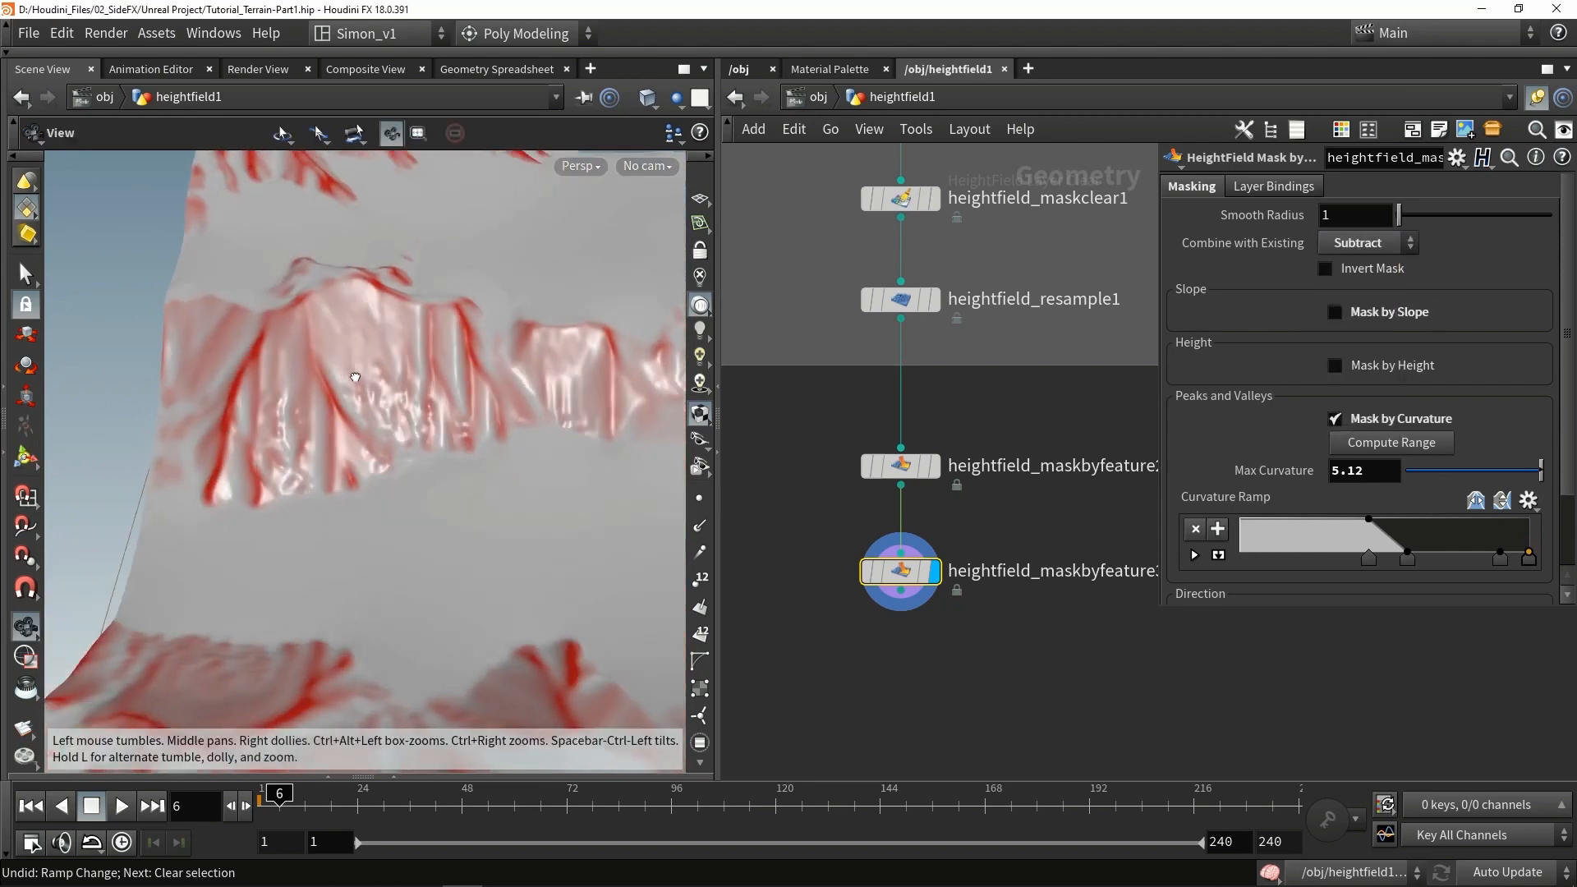
drag(355, 377, 294, 394)
Step: Shift the Curvature Ramp's falloff toward lower values and turn off viewport lighting to check the mask
mouse_move(1368, 560)
mouse_down()
mouse_move(1318, 562)
mouse_move(1380, 561)
mouse_up()
mouse_move(546, 416)
mouse_down()
mouse_move(499, 482)
mouse_move(428, 447)
mouse_up()
click(698, 281)
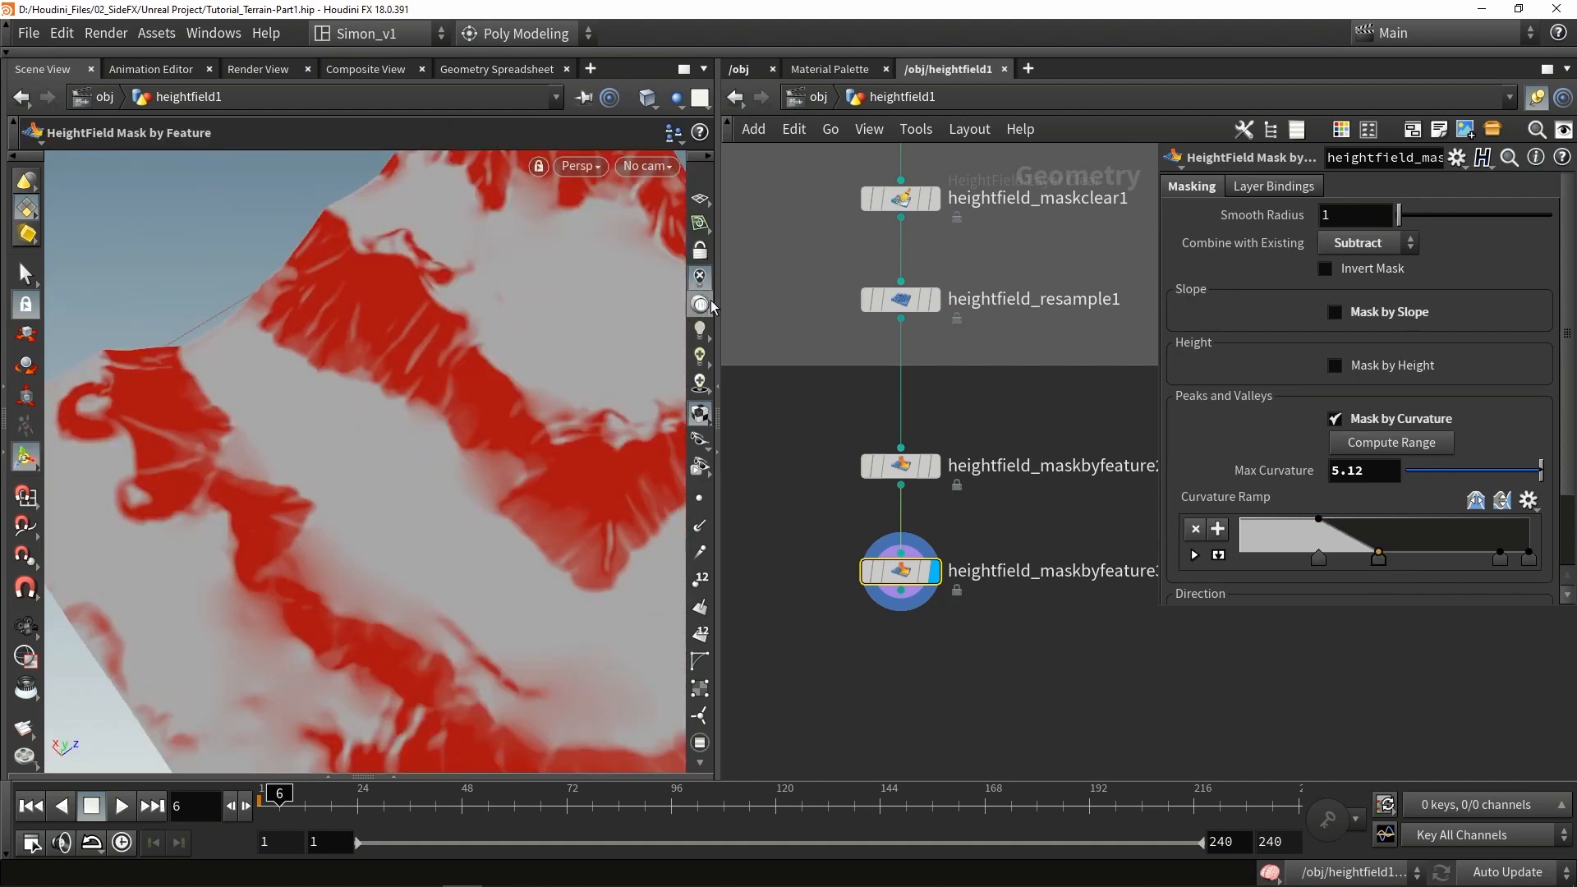
Step: Fine-tune the Curvature Ramp by moving its upper point slightly toward higher values, checking the mask on the cliffs
alt+drag(220, 381, 525, 392)
scroll(506, 400, up, 4)
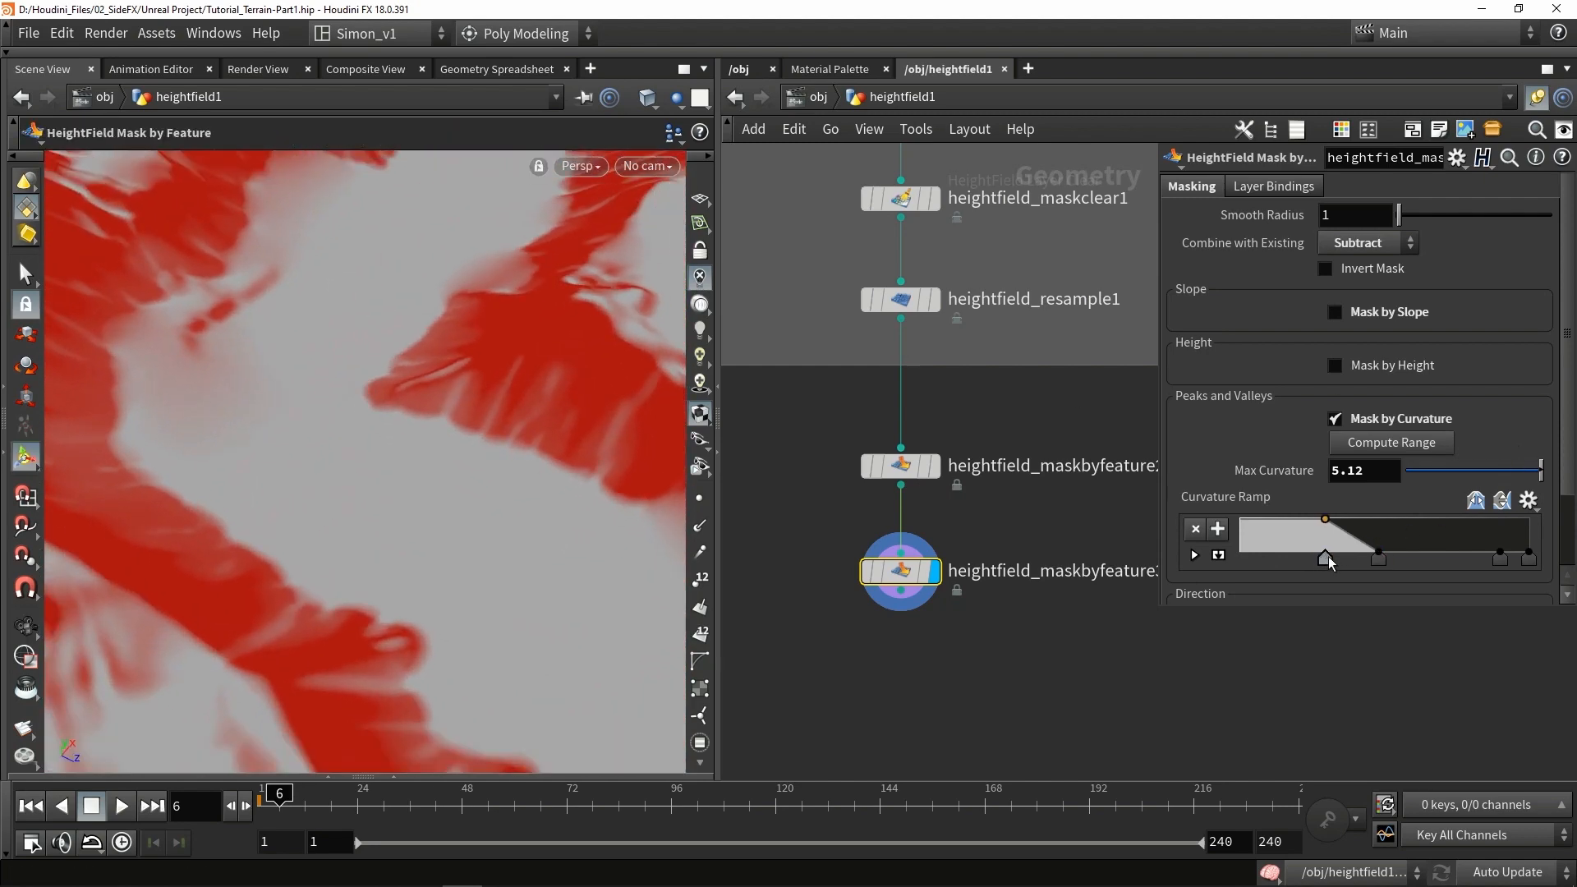
drag(1326, 559, 1313, 560)
scroll(500, 374, down, 4)
alt+drag(497, 378, 190, 426)
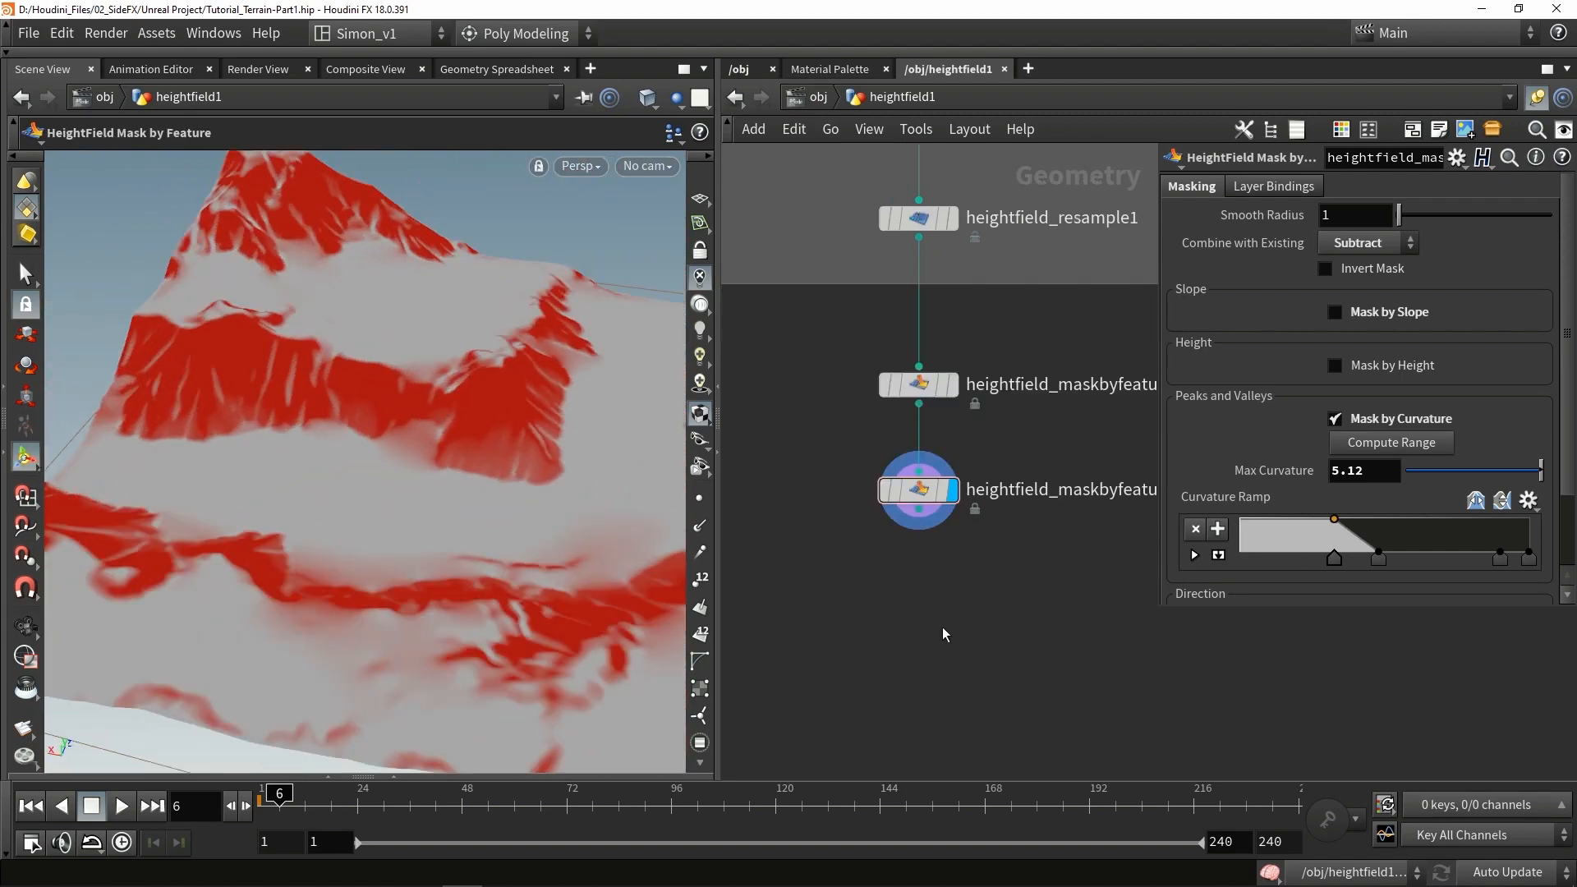
Step: Inspect the heightfield_erode1 node's info to see which layers the erosion outputs
scroll(942, 628, down, 3)
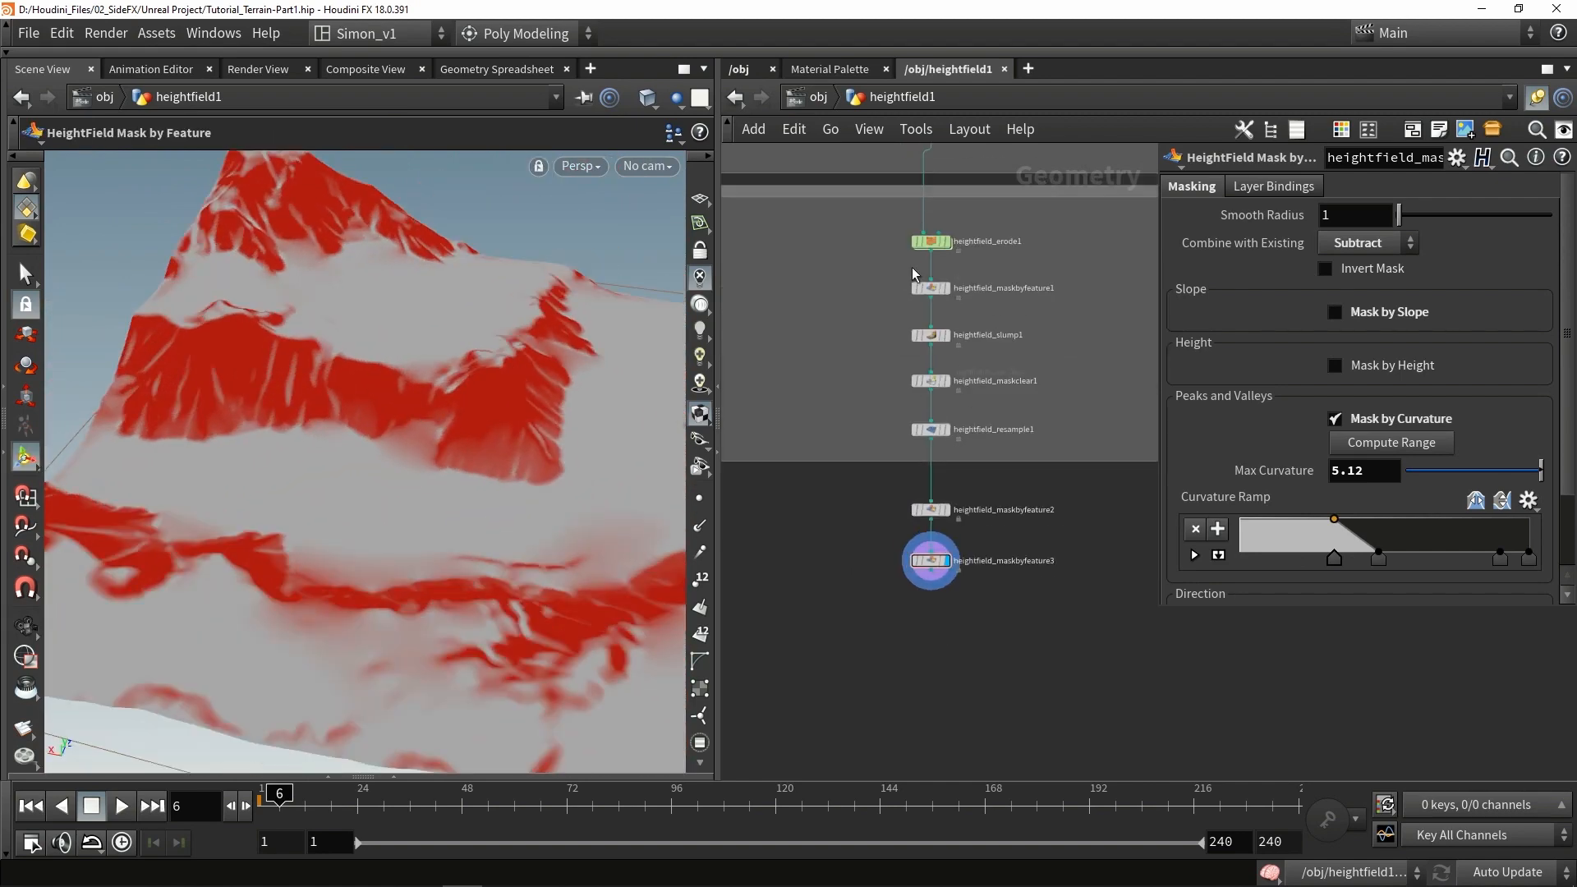
scroll(914, 273, up, 3)
mouse_move(935, 244)
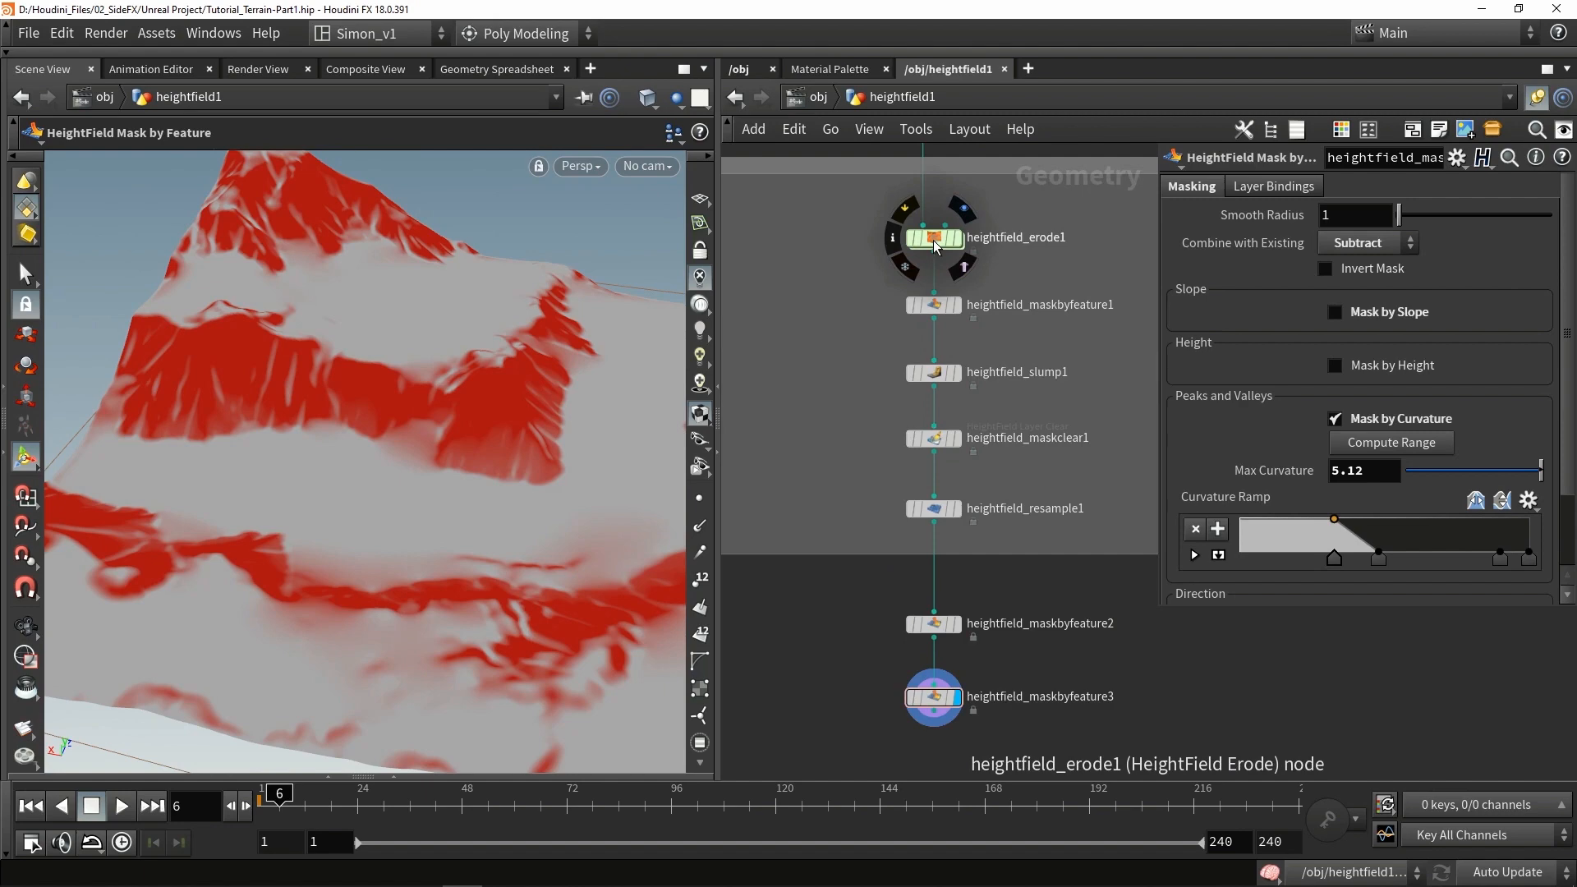
middle_click(935, 244)
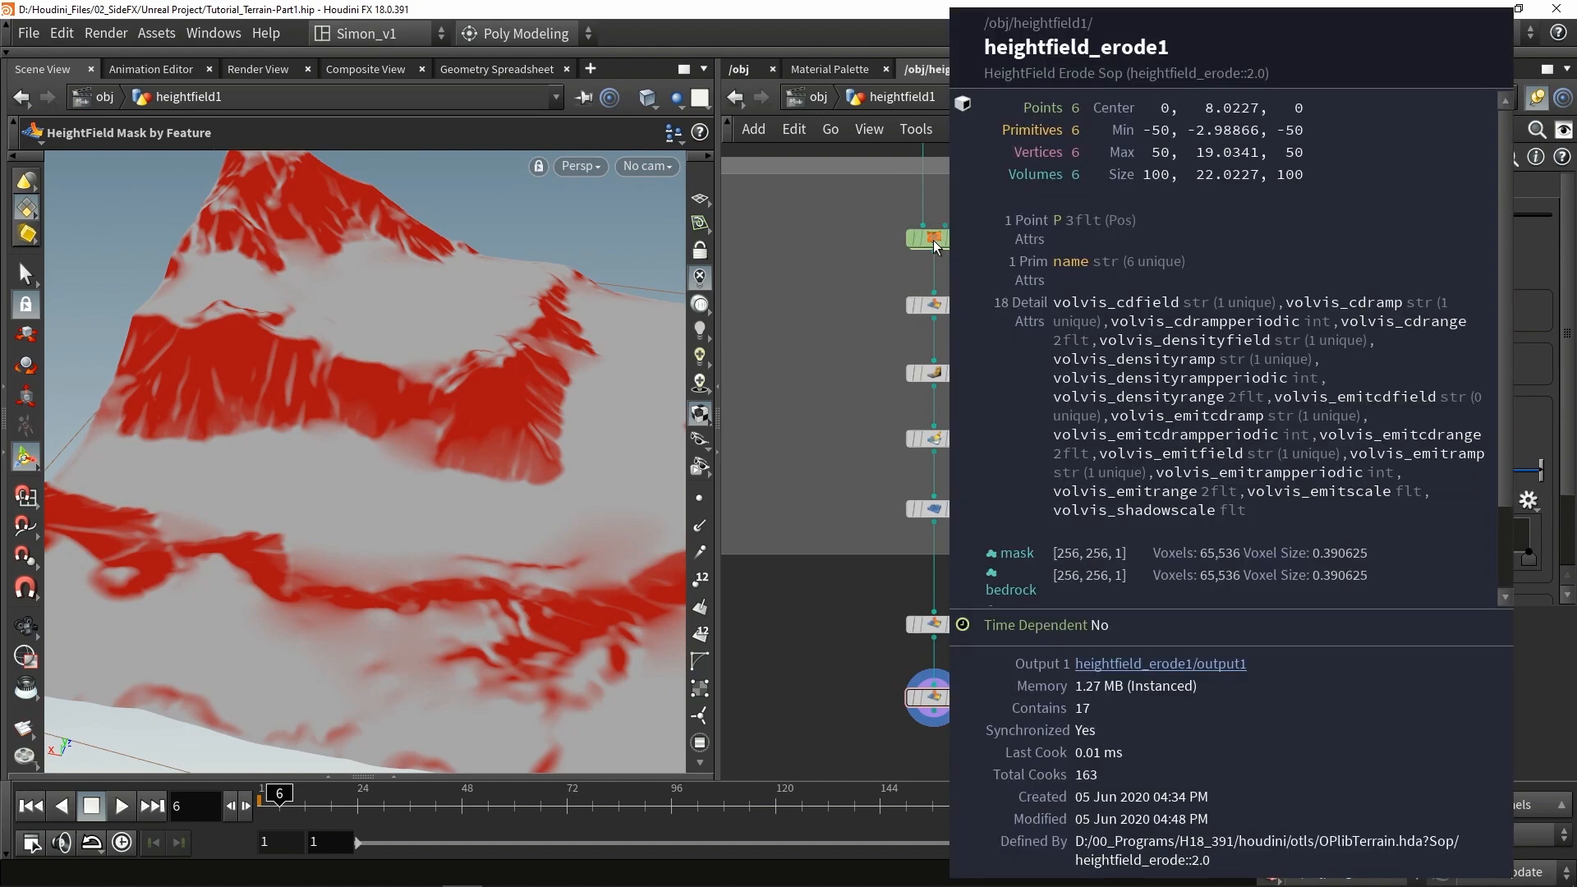
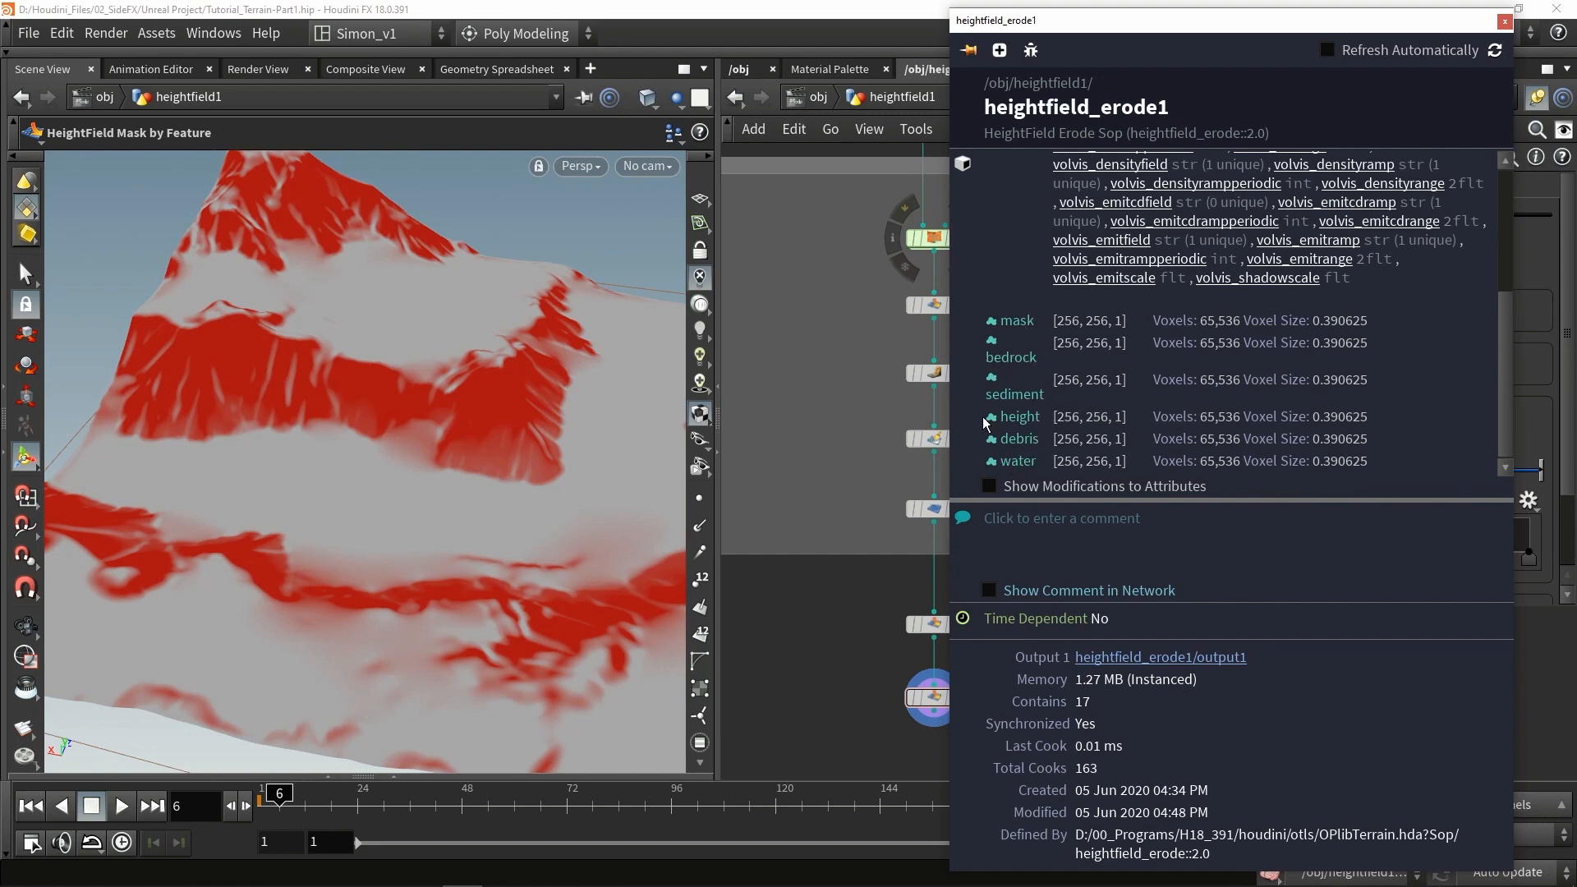
click(1501, 22)
Step: Add a Labs HF Combine Masks node below heightfield_maskbyfeature3, connect it to that node and display it
middle_drag(1073, 658, 1054, 474)
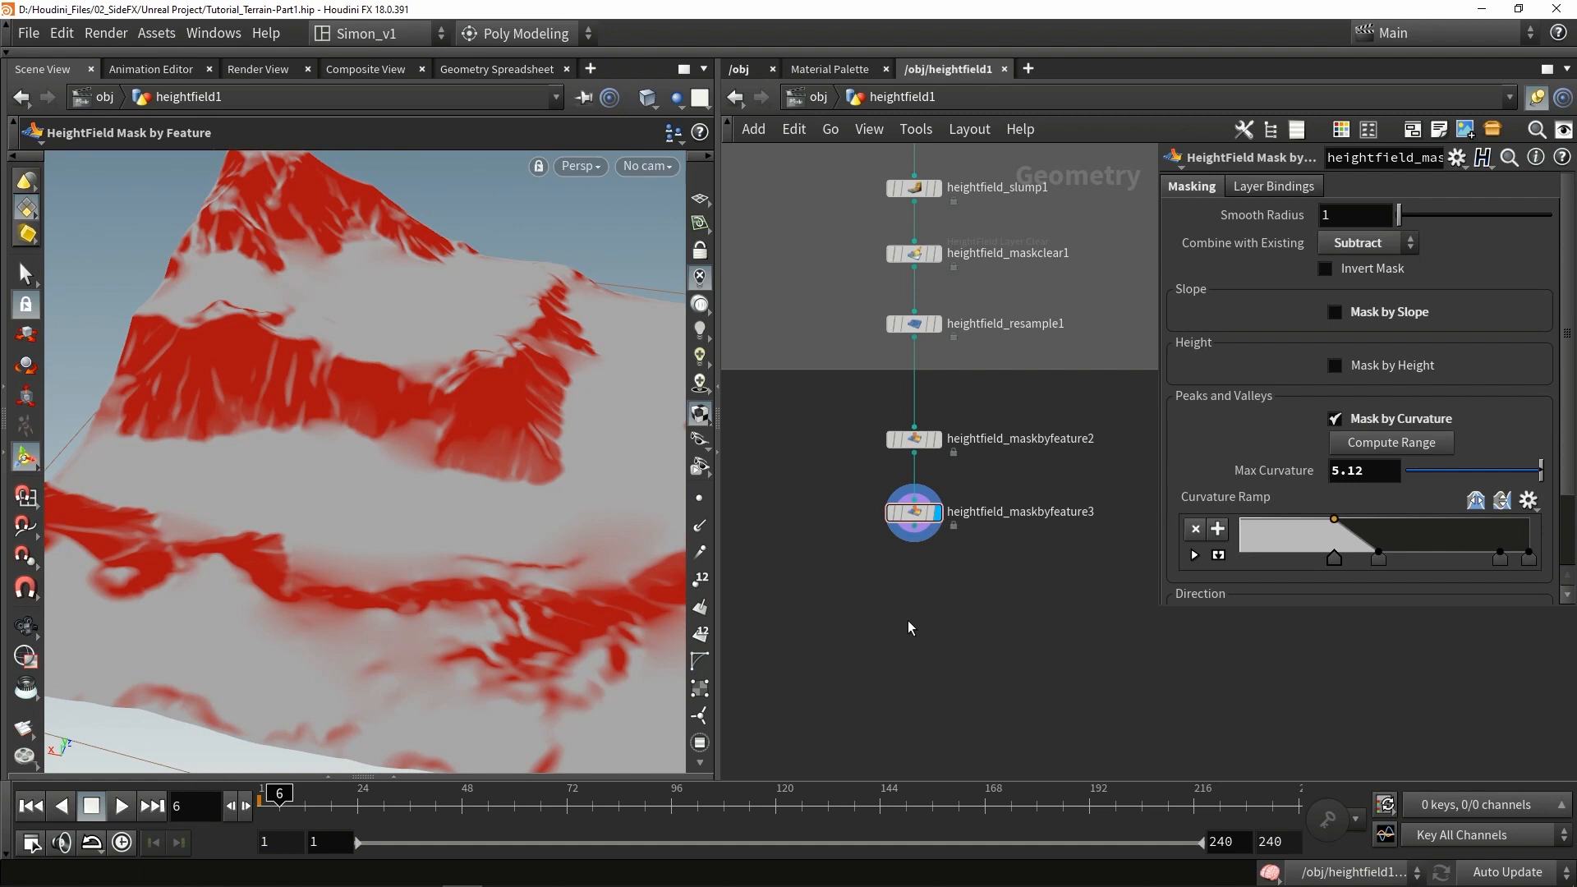
key(Tab)
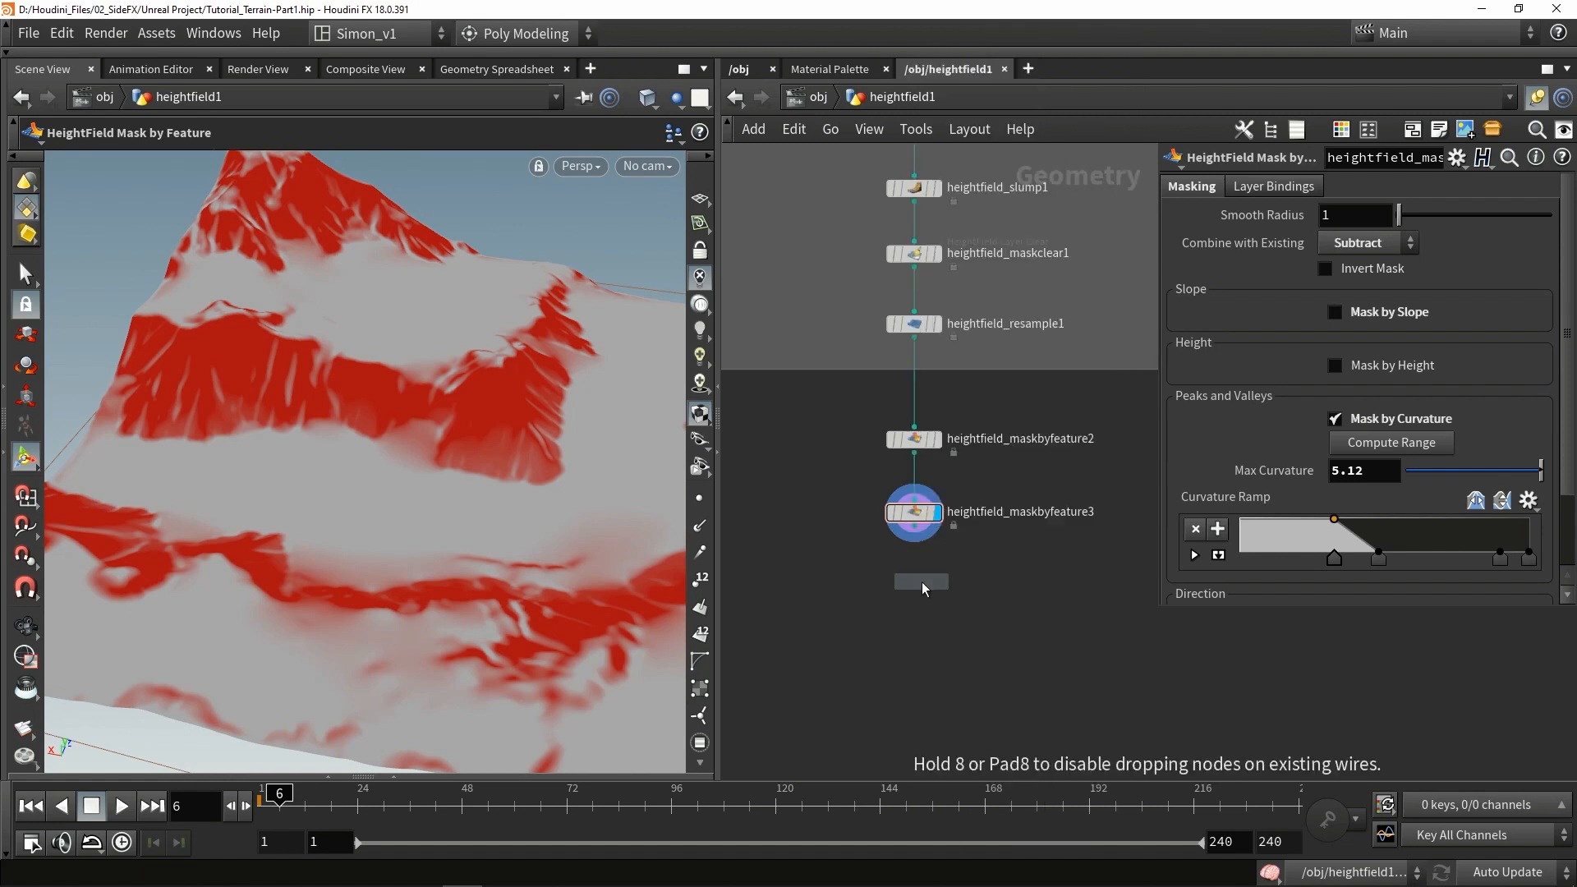
click(922, 579)
scroll(922, 579, up, 1)
drag(922, 580, 912, 606)
scroll(928, 543, up, 2)
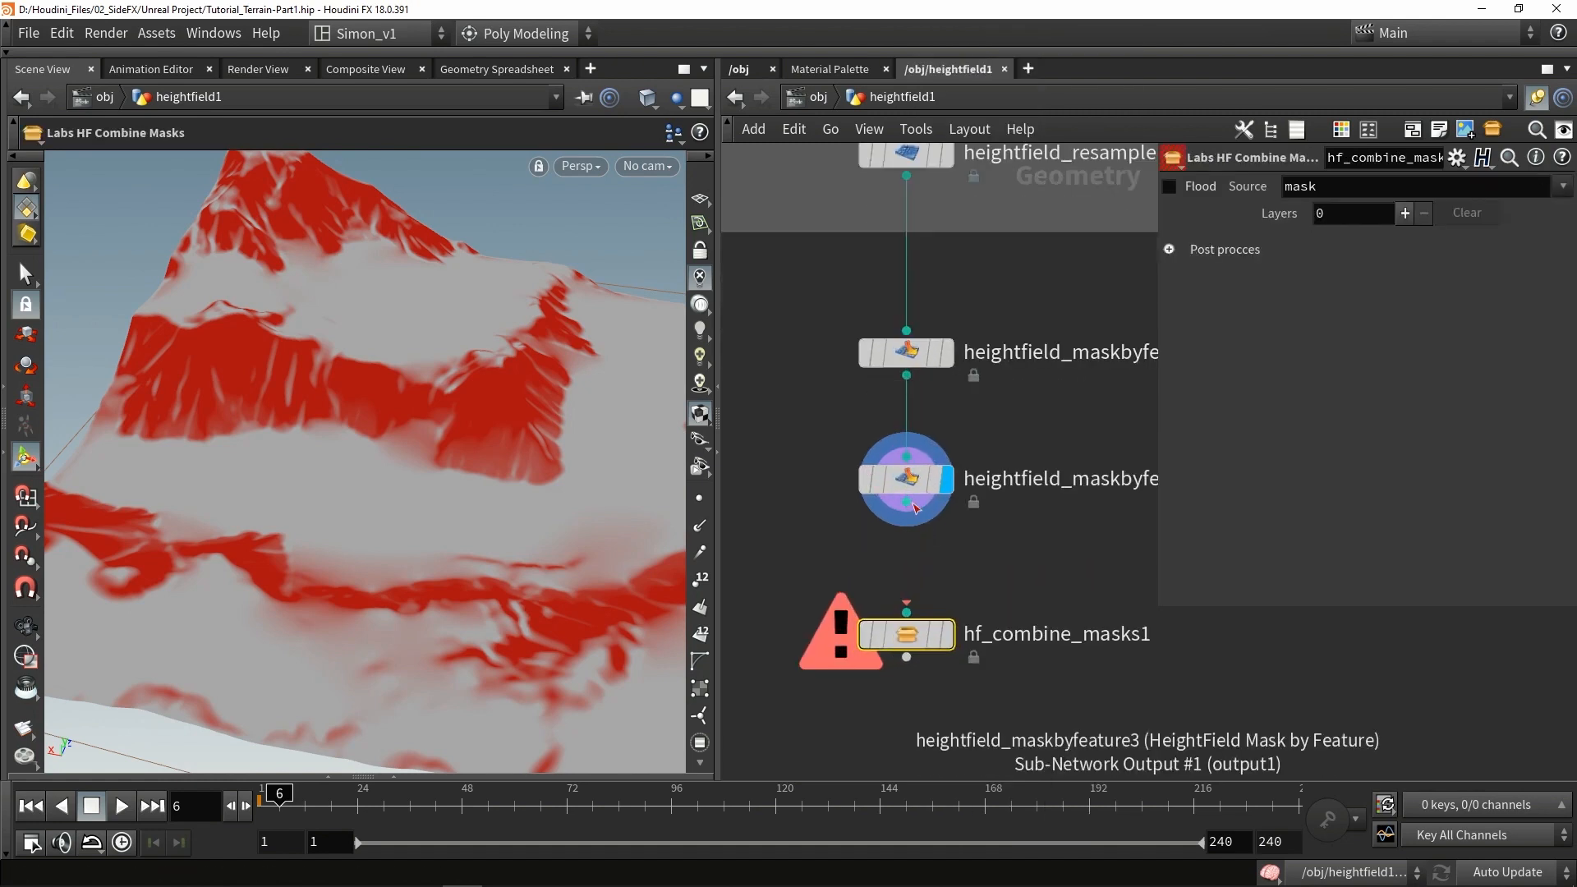
drag(907, 502, 908, 609)
click(950, 608)
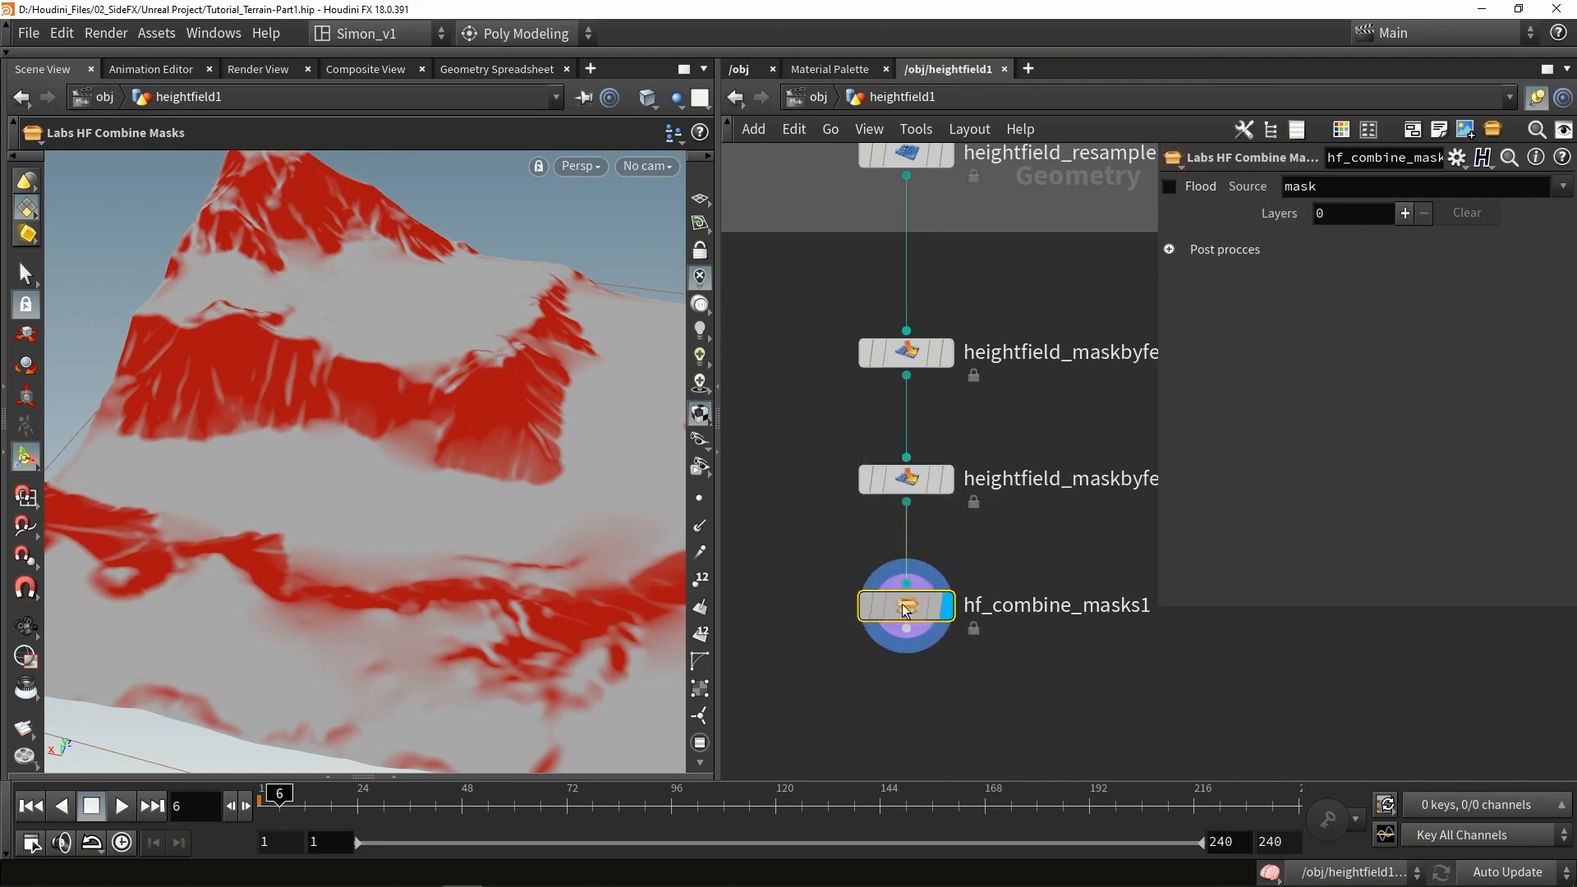
Step: Review the available base source layers and try Flood on the mask source, turning it off again
click(1337, 187)
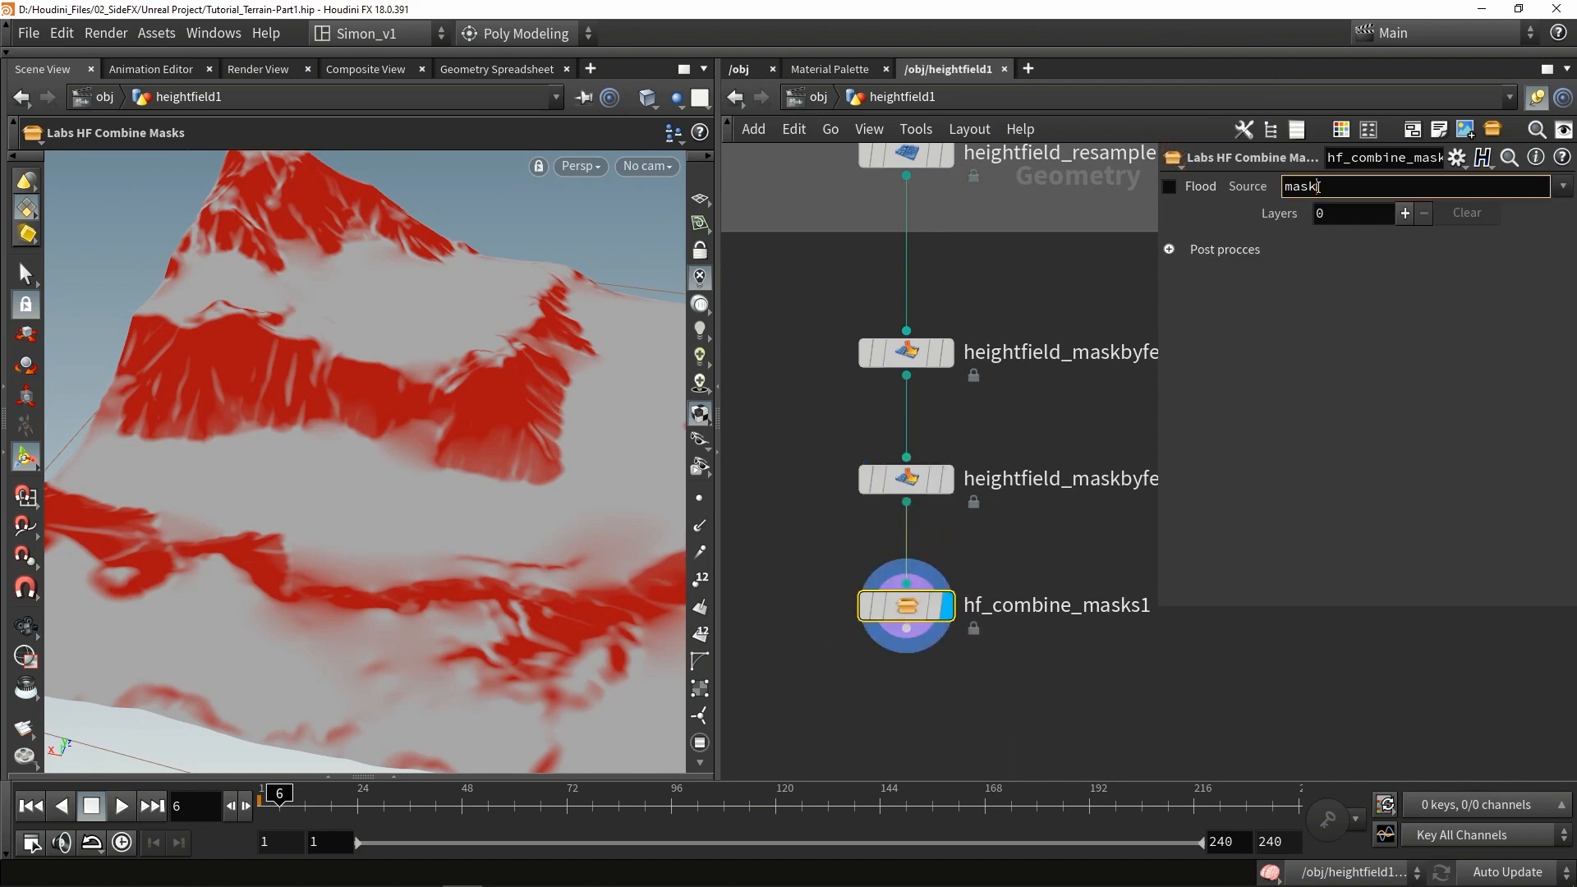
click(1562, 186)
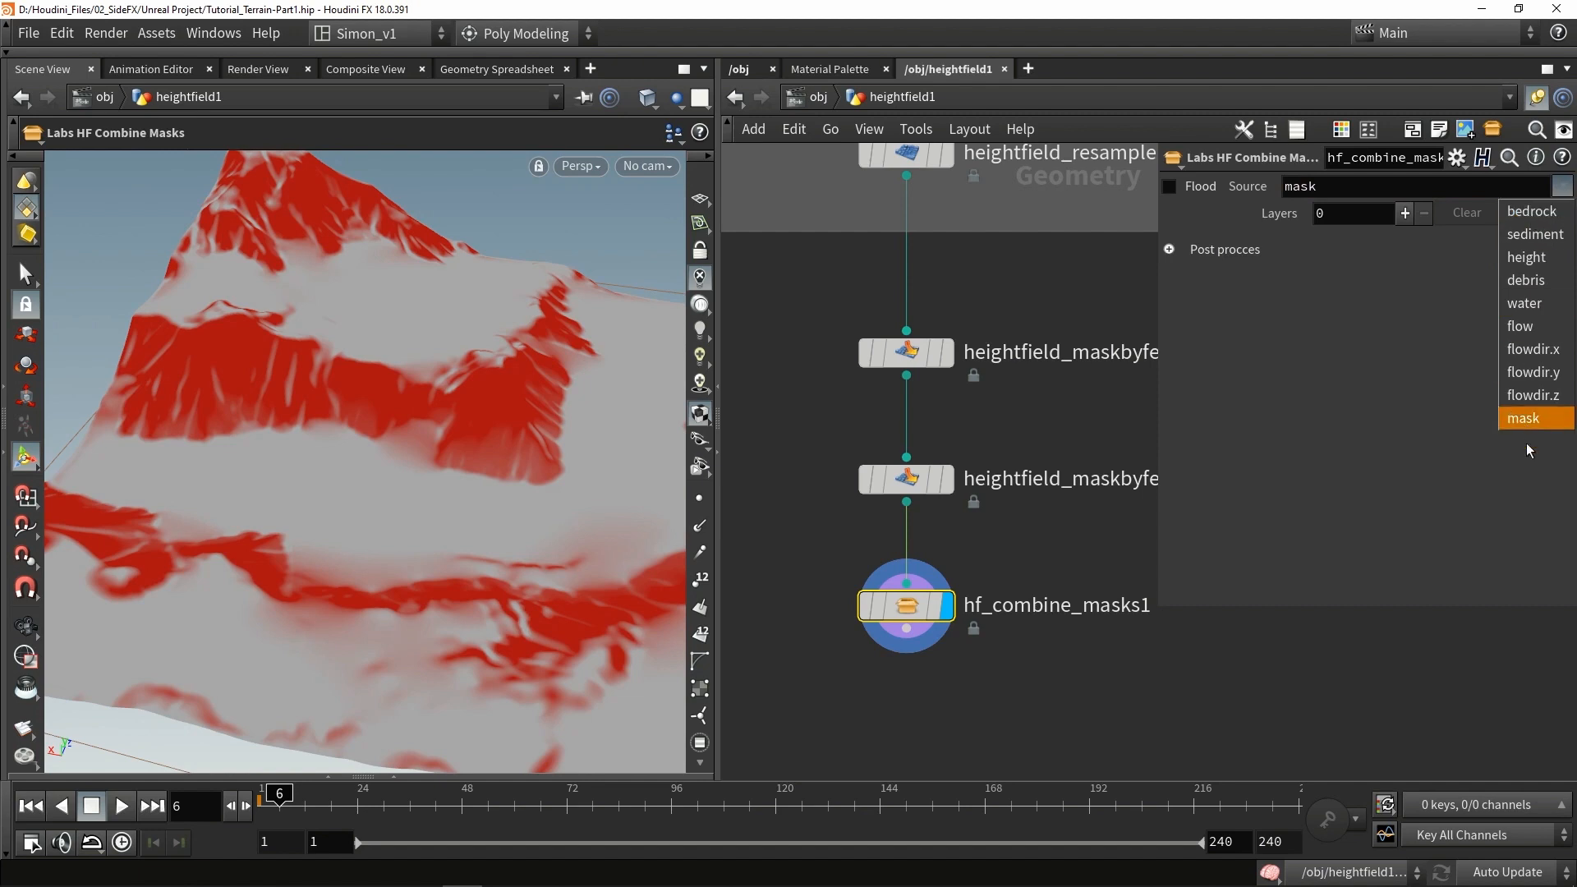
click(1312, 333)
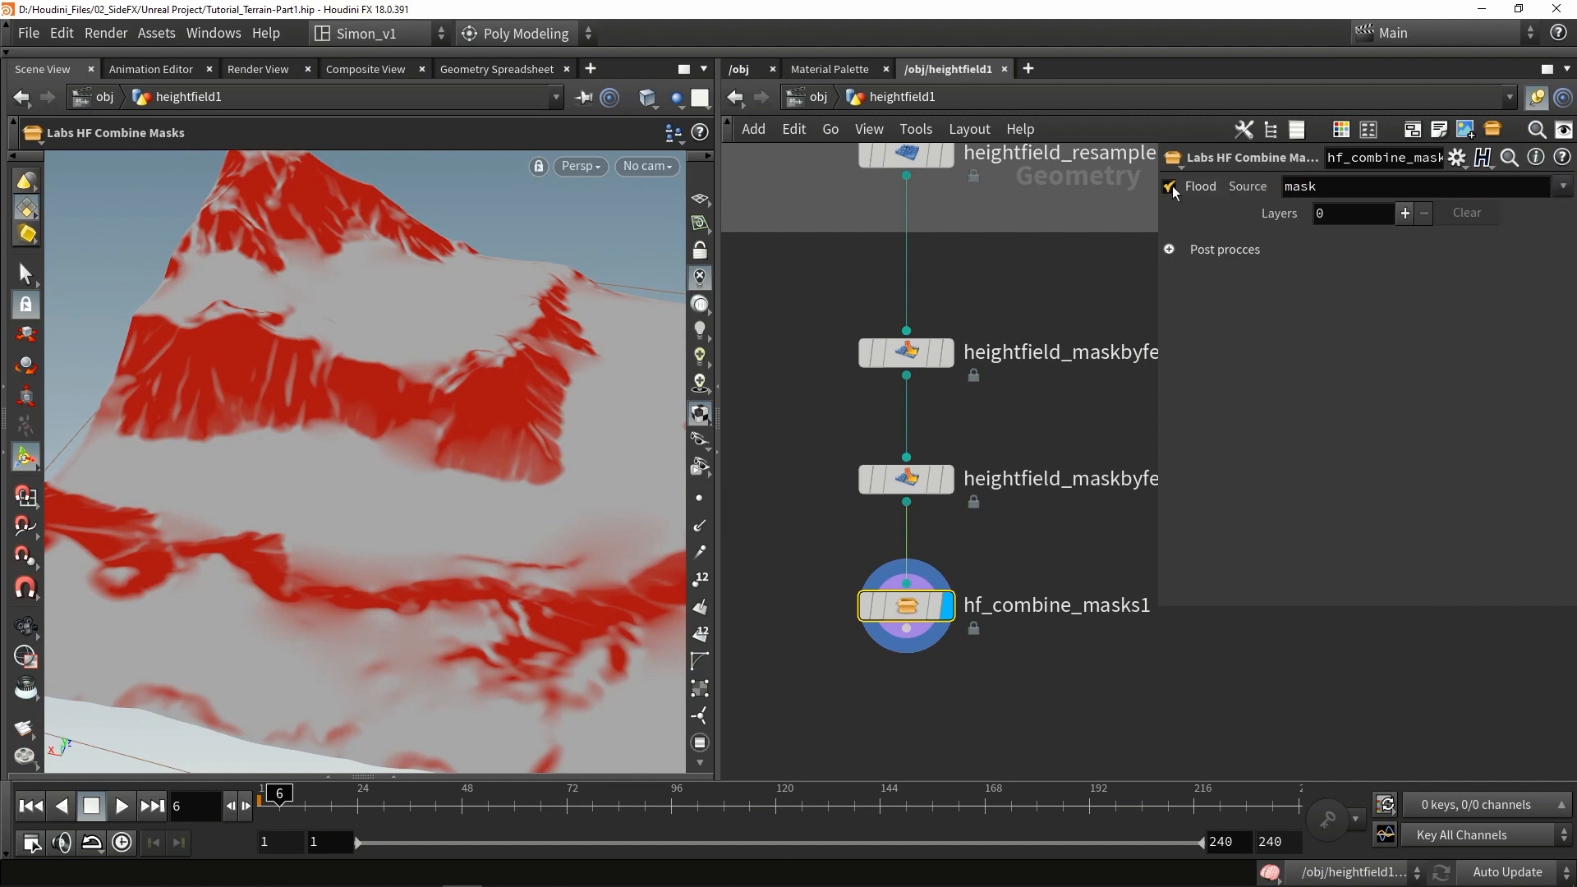
click(1170, 187)
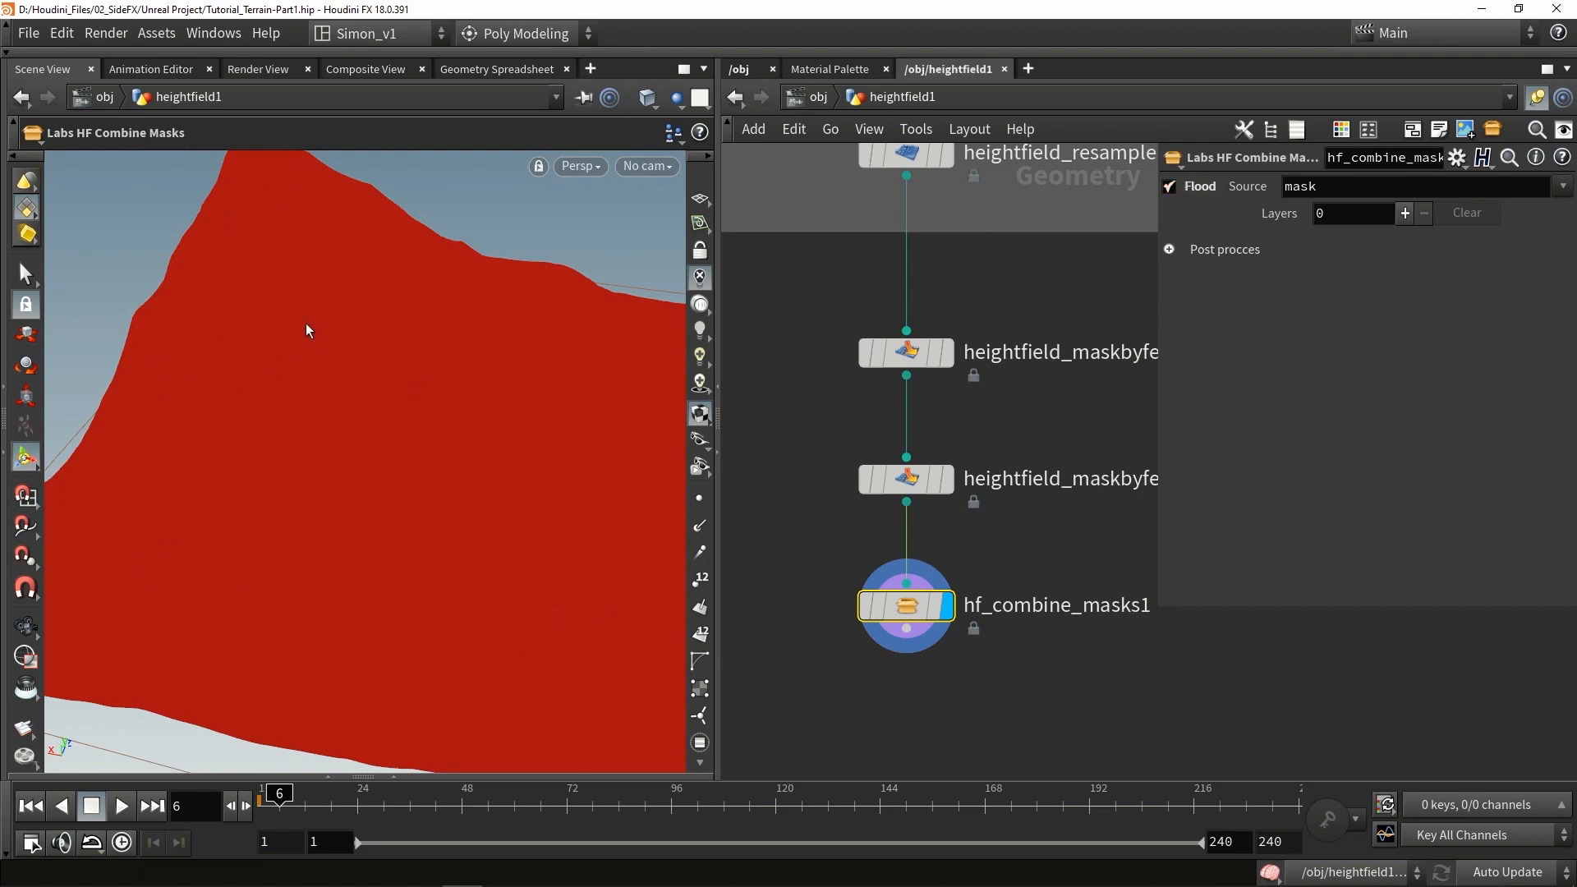
click(1170, 189)
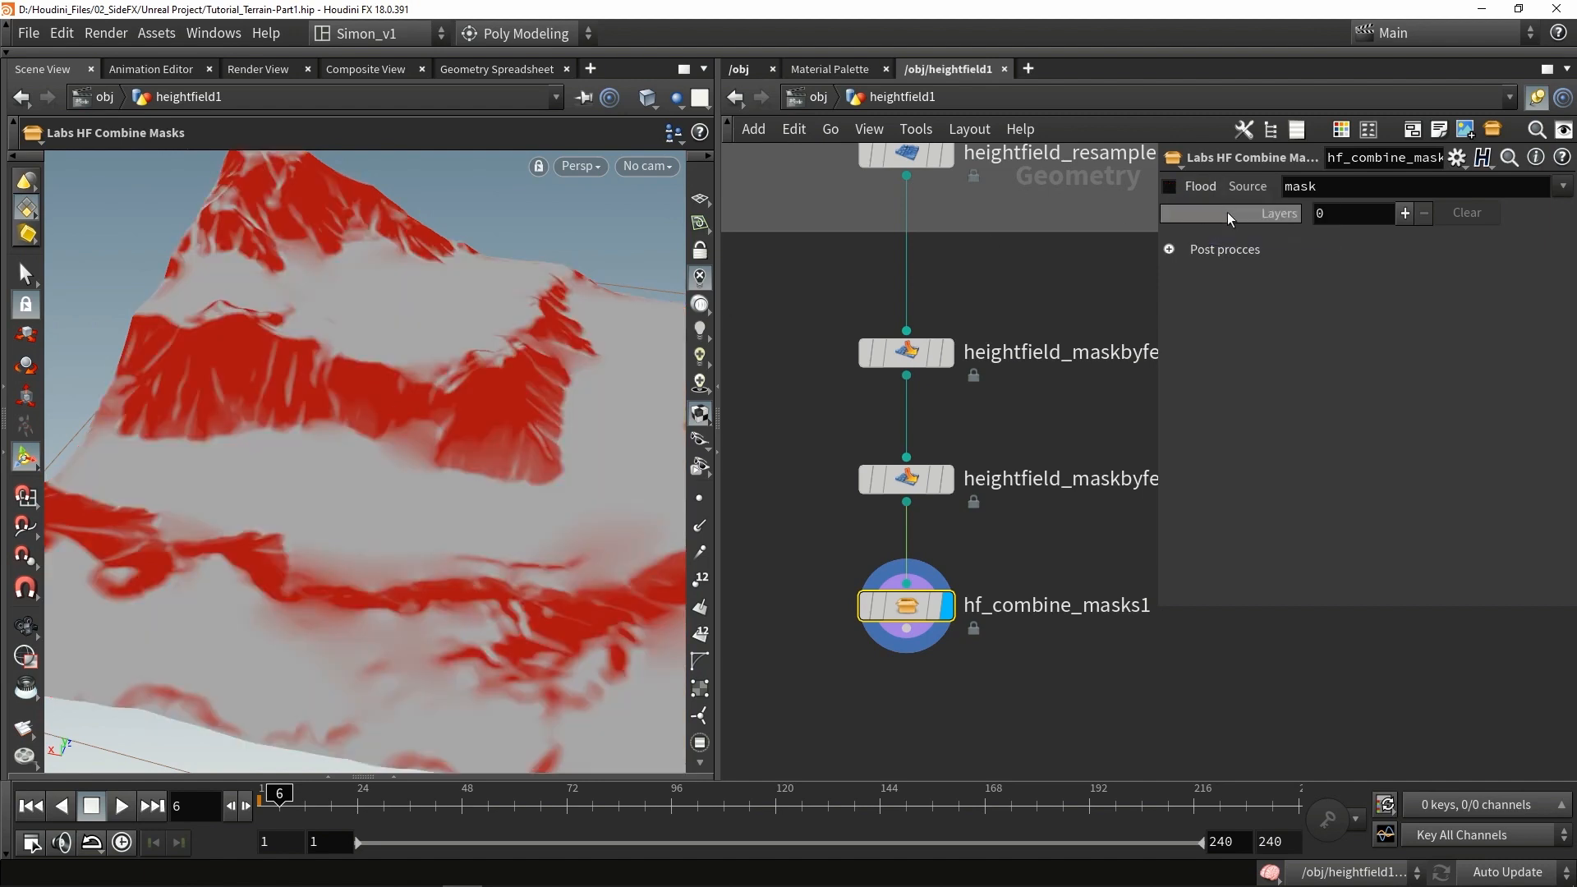
double_click(1332, 188)
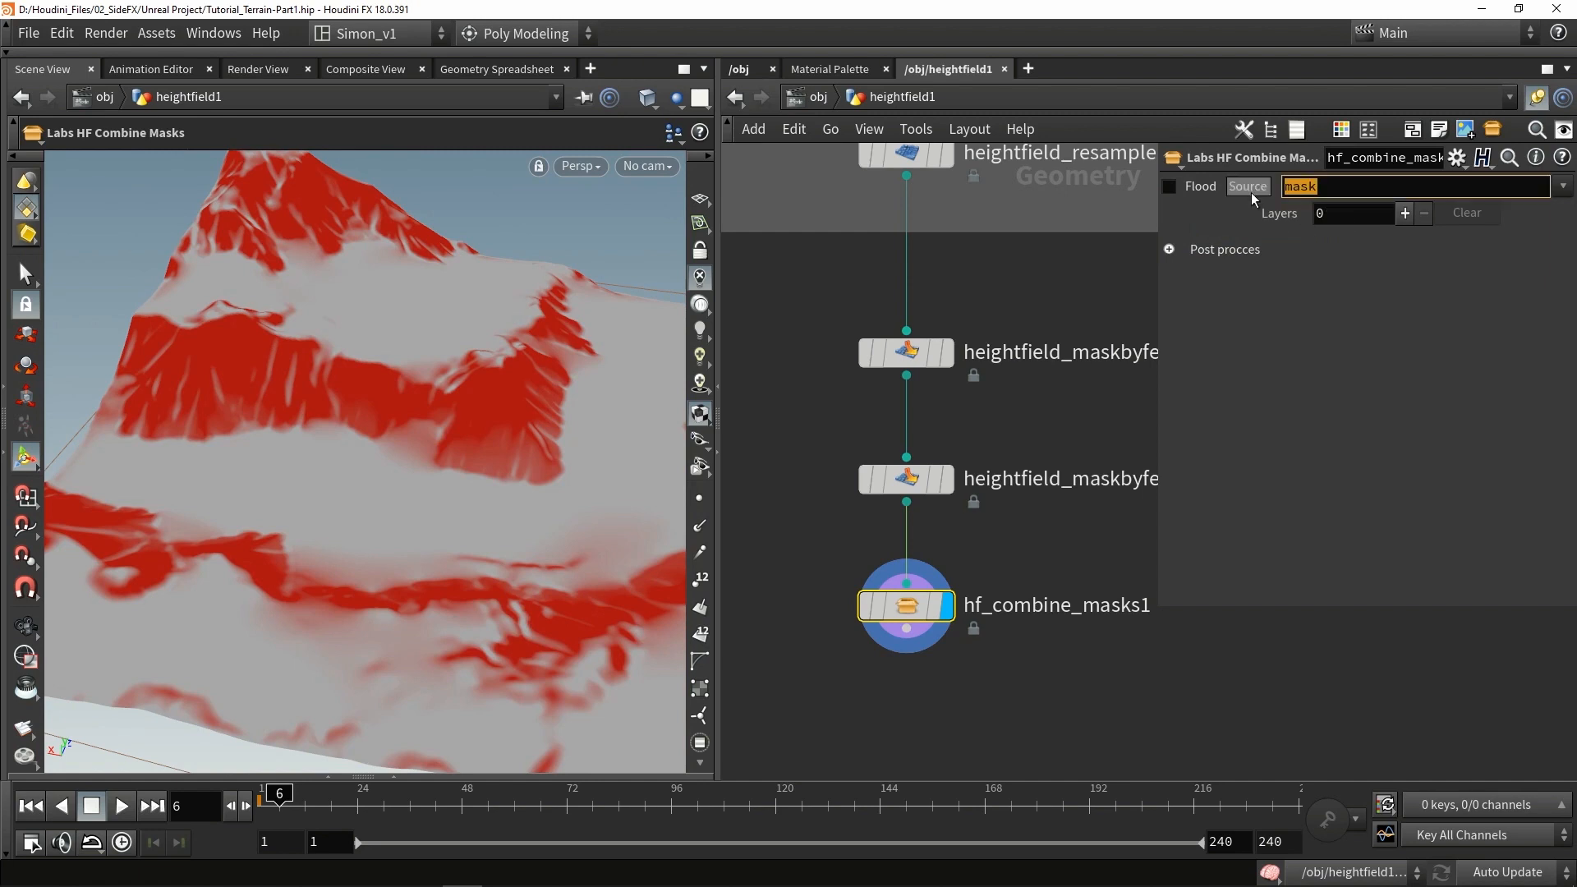
Step: Add a first layer to the combine node with debris as its source
click(1405, 214)
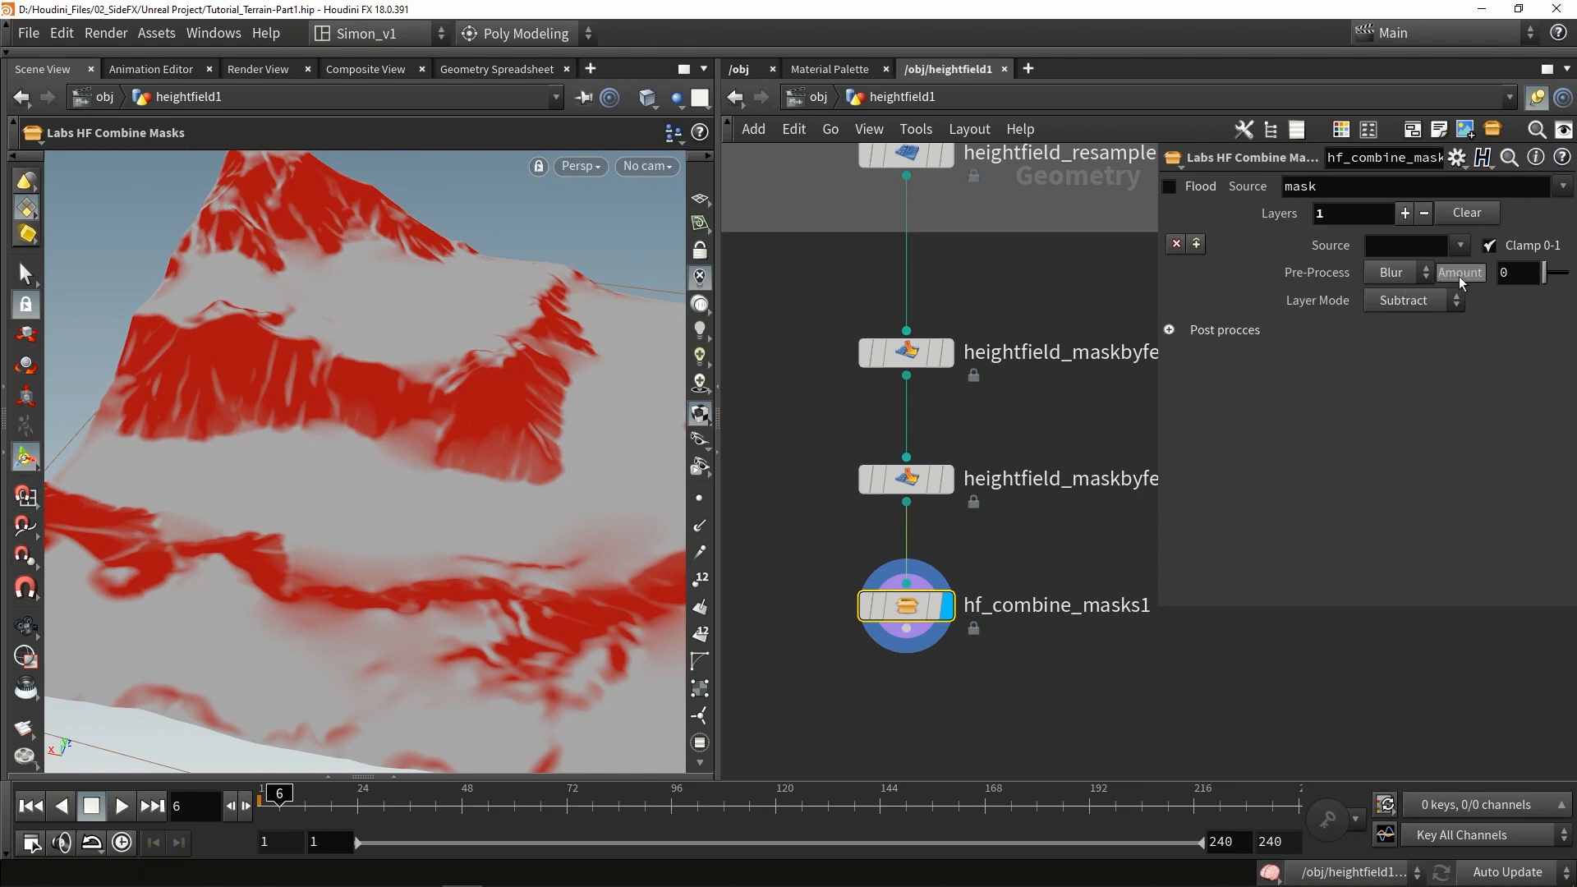
click(1461, 245)
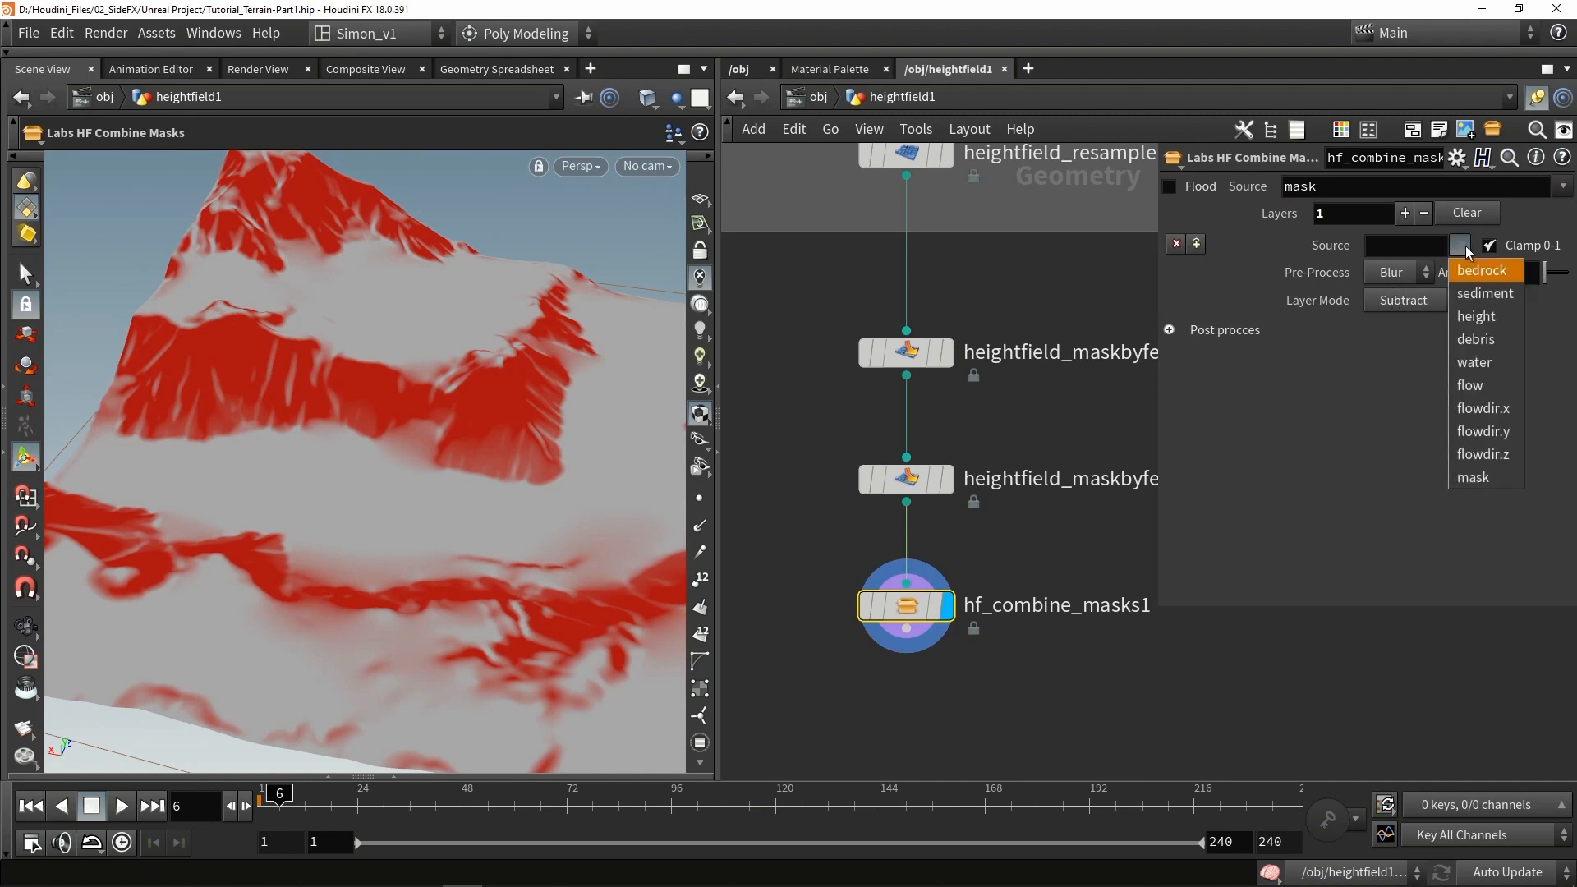
click(1470, 340)
Step: Try Add as the debris layer's mode, inspect the mask on the terrain, and return the mode to Subtract
click(1388, 300)
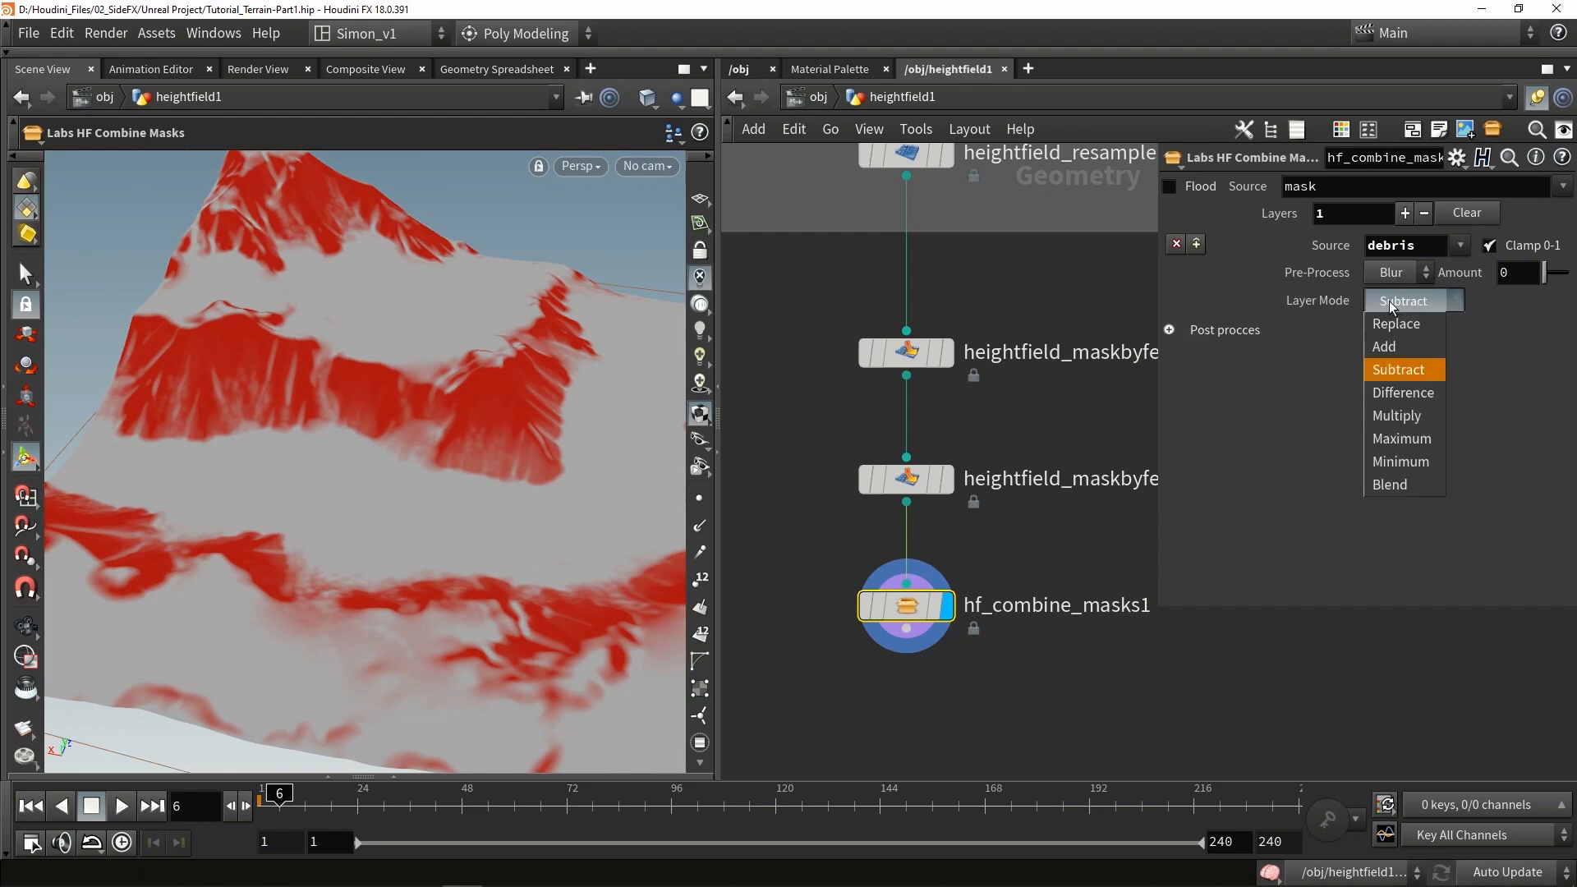
click(1392, 345)
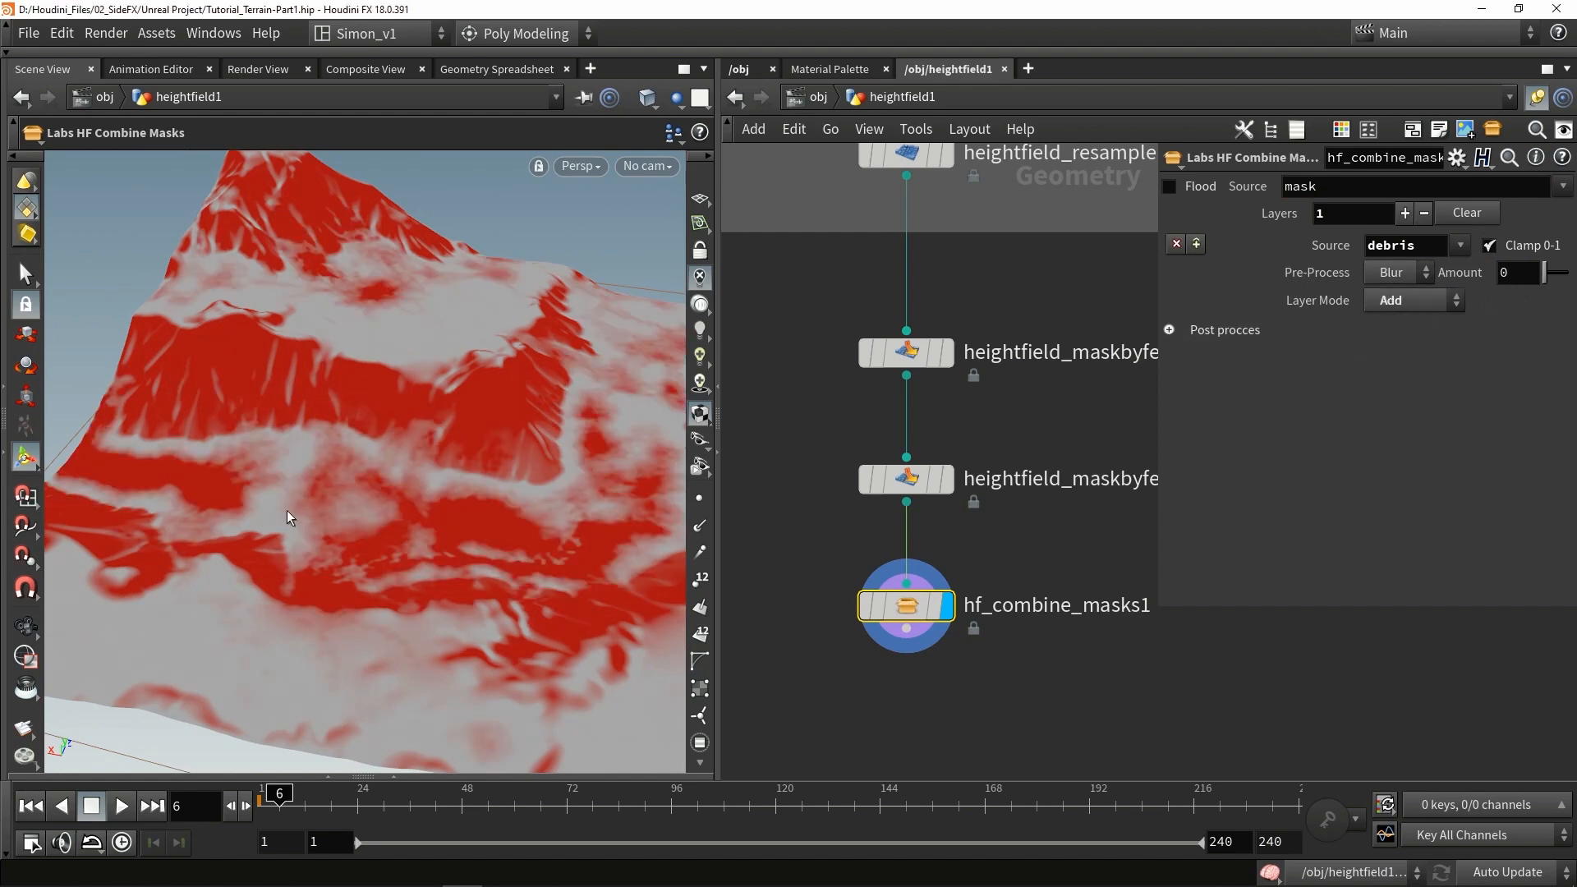
drag(288, 511, 288, 428)
drag(279, 557, 301, 446)
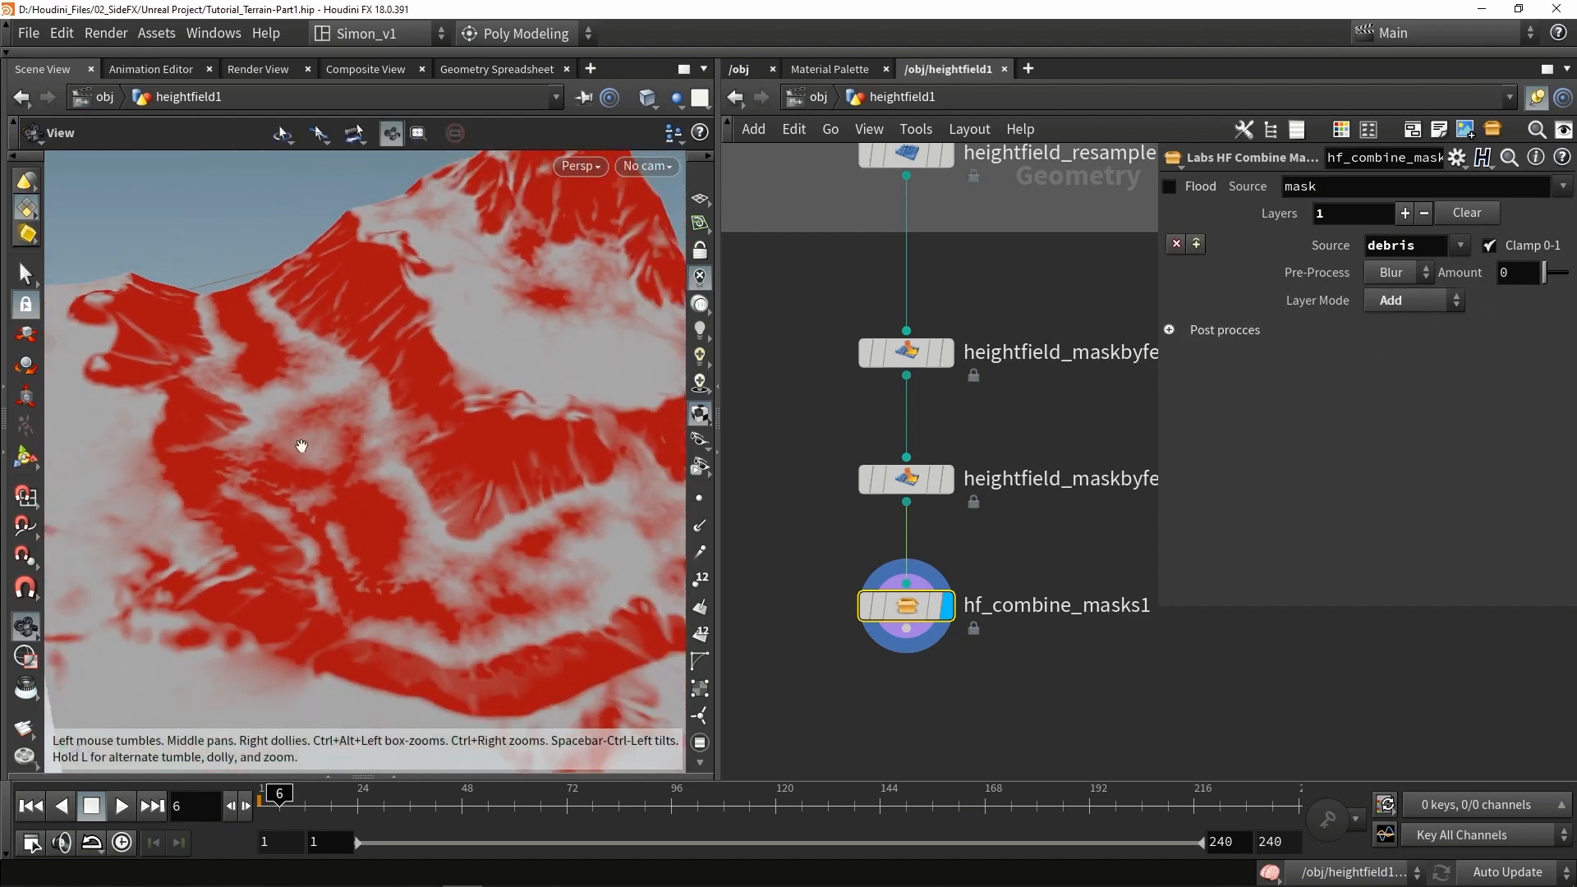
drag(253, 498, 534, 533)
drag(417, 537, 308, 414)
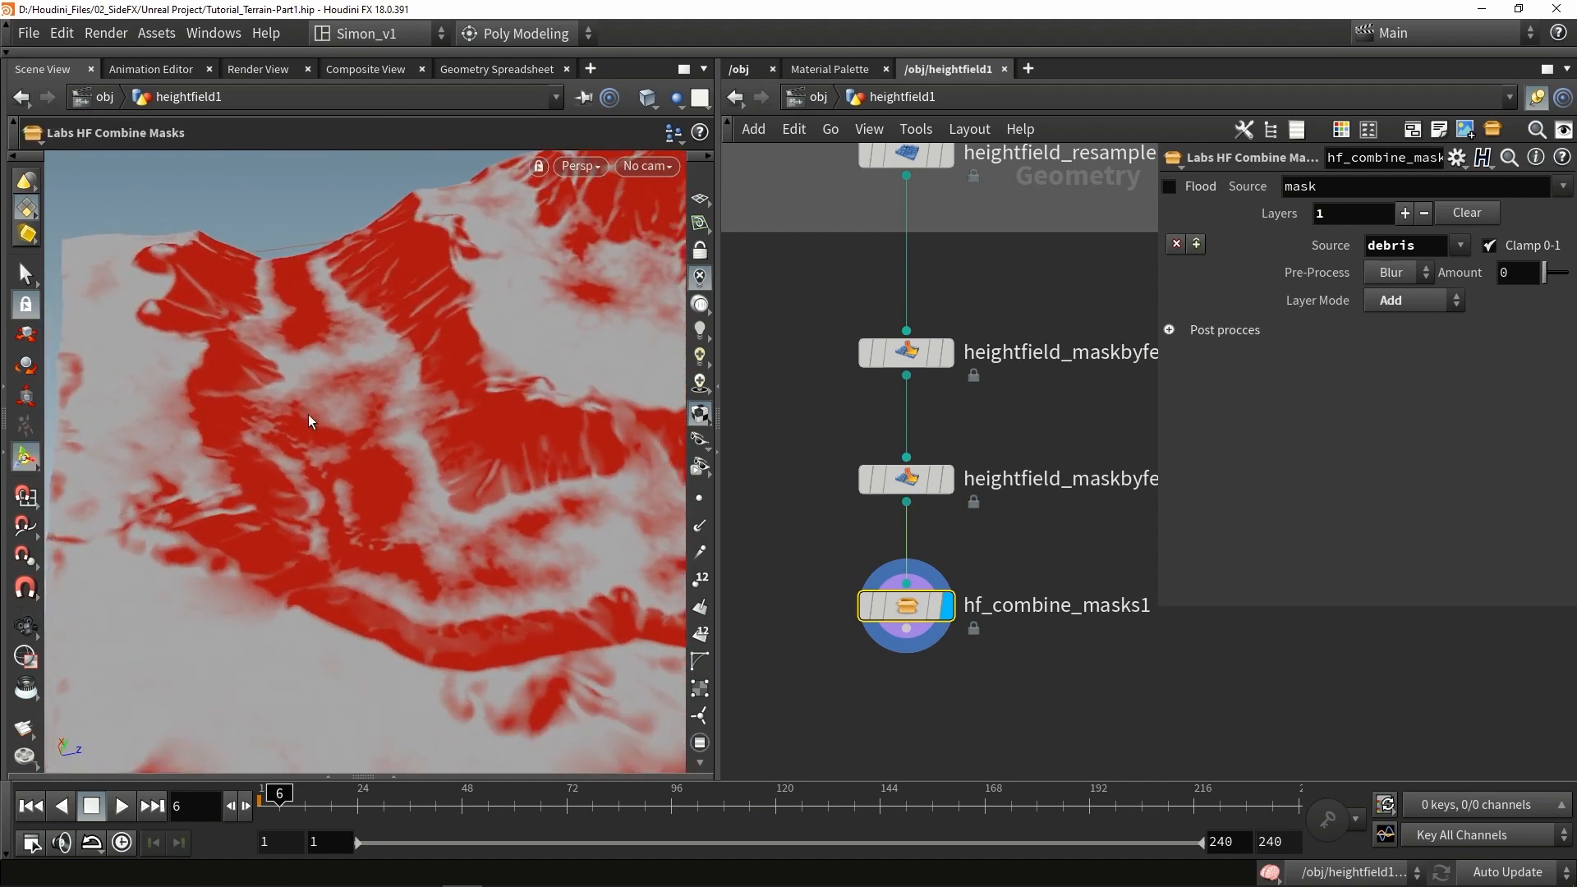
click(1407, 302)
click(1407, 374)
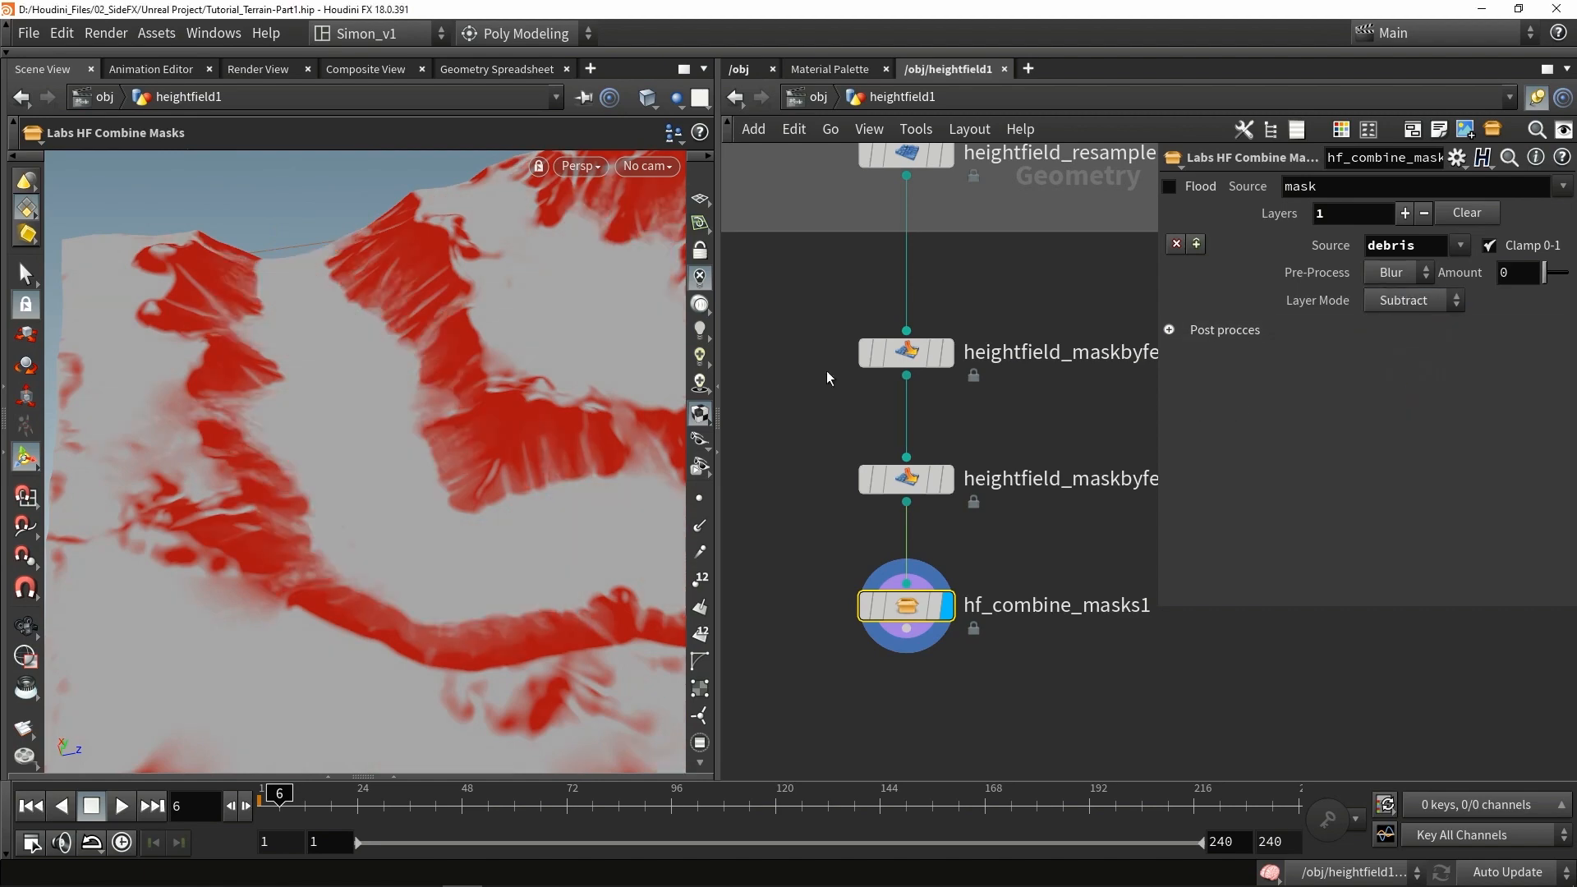
Step: Inspect the debris-subtracted mask up close and try a blur amount of 4 on the debris layer, resetting it to 0
alt+drag(435, 337, 307, 229)
scroll(320, 245, up, 6)
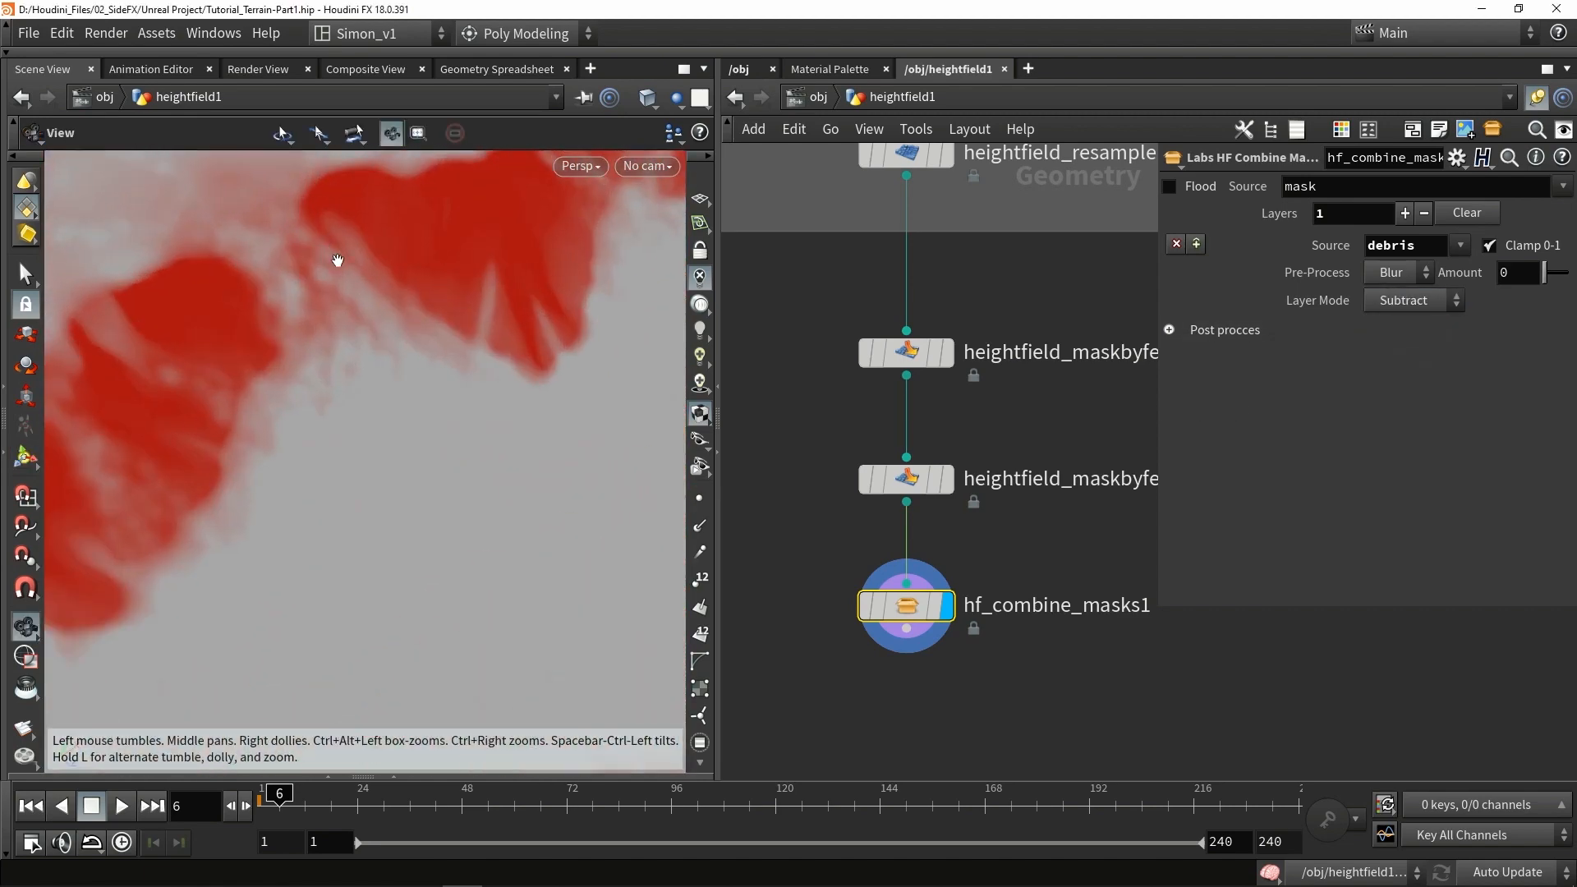
alt+middle_drag(370, 374, 471, 401)
scroll(471, 402, down, 4)
alt+drag(471, 401, 511, 367)
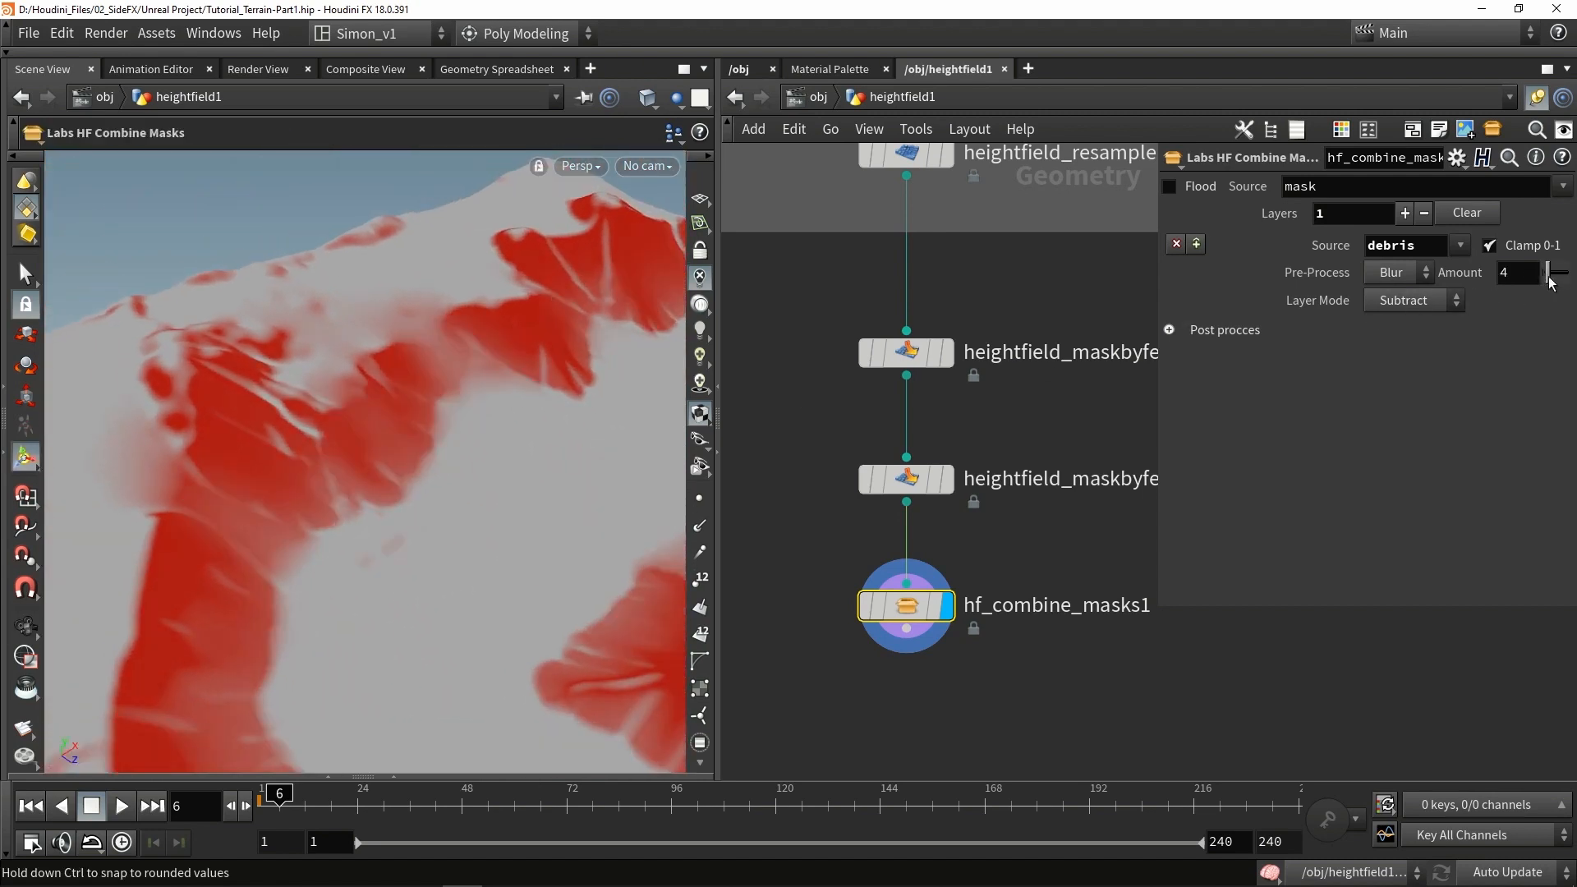
drag(1544, 279, 1535, 280)
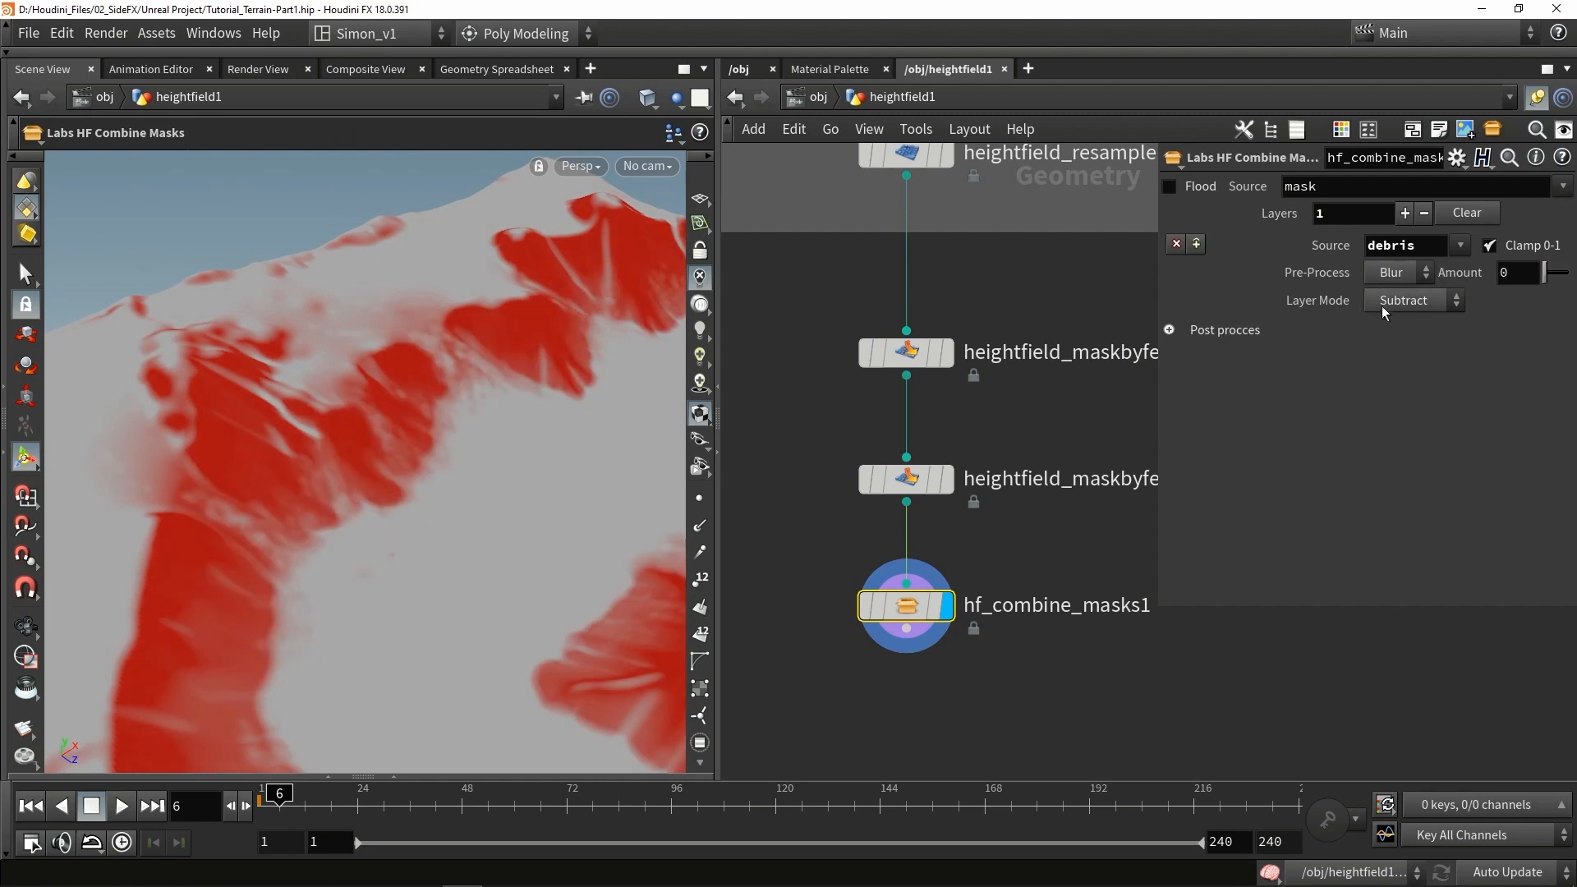
Step: Add a second layer with water as its source in Subtract mode and check the mask across the cliffs
click(1404, 212)
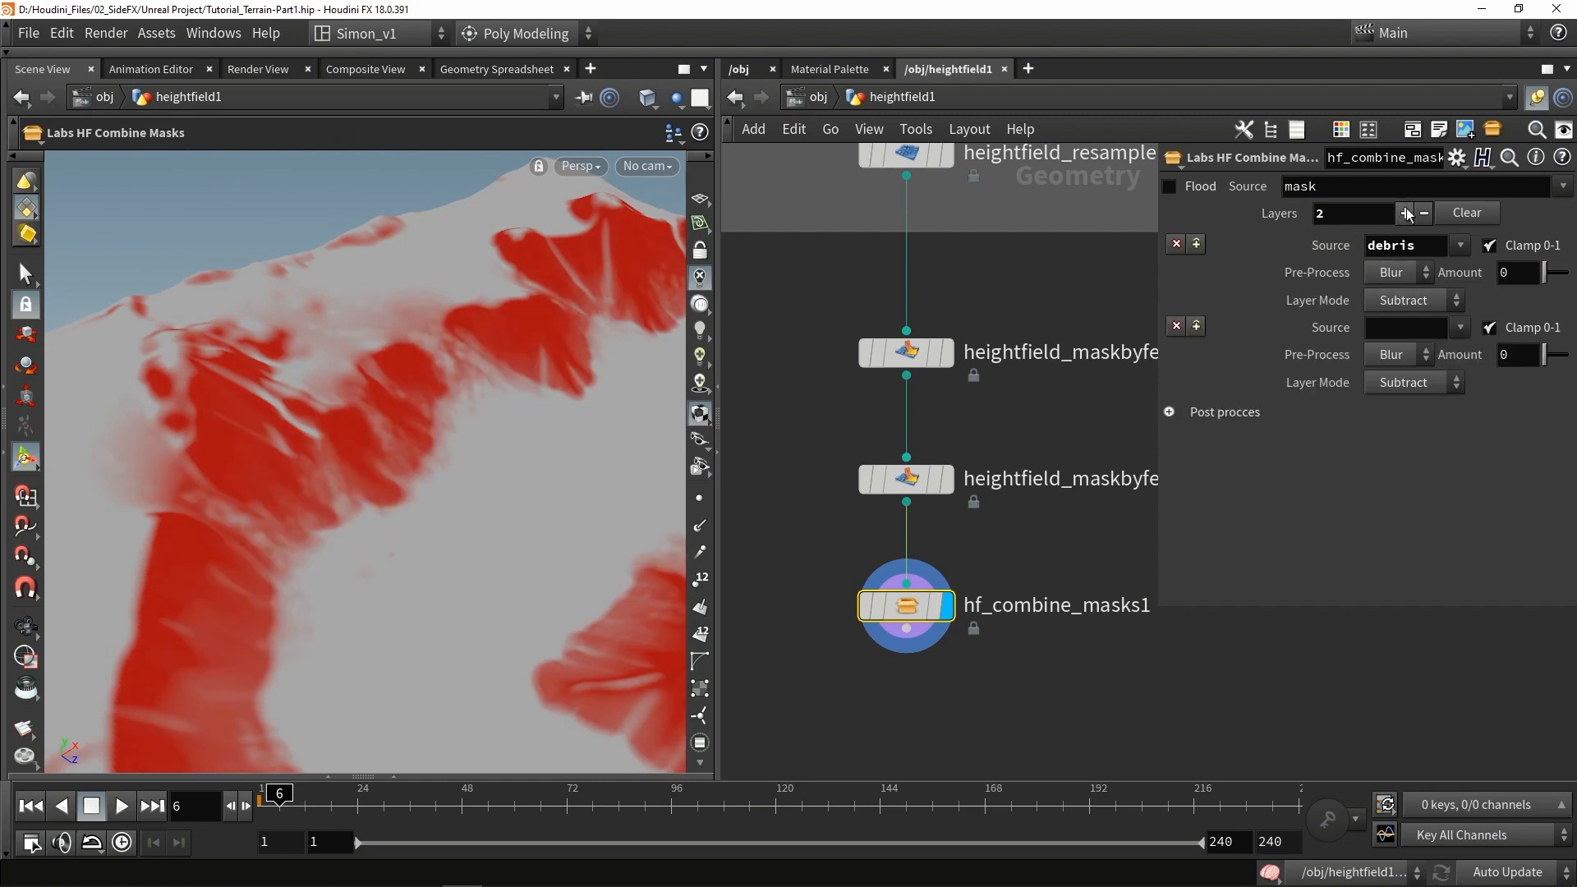
click(1460, 328)
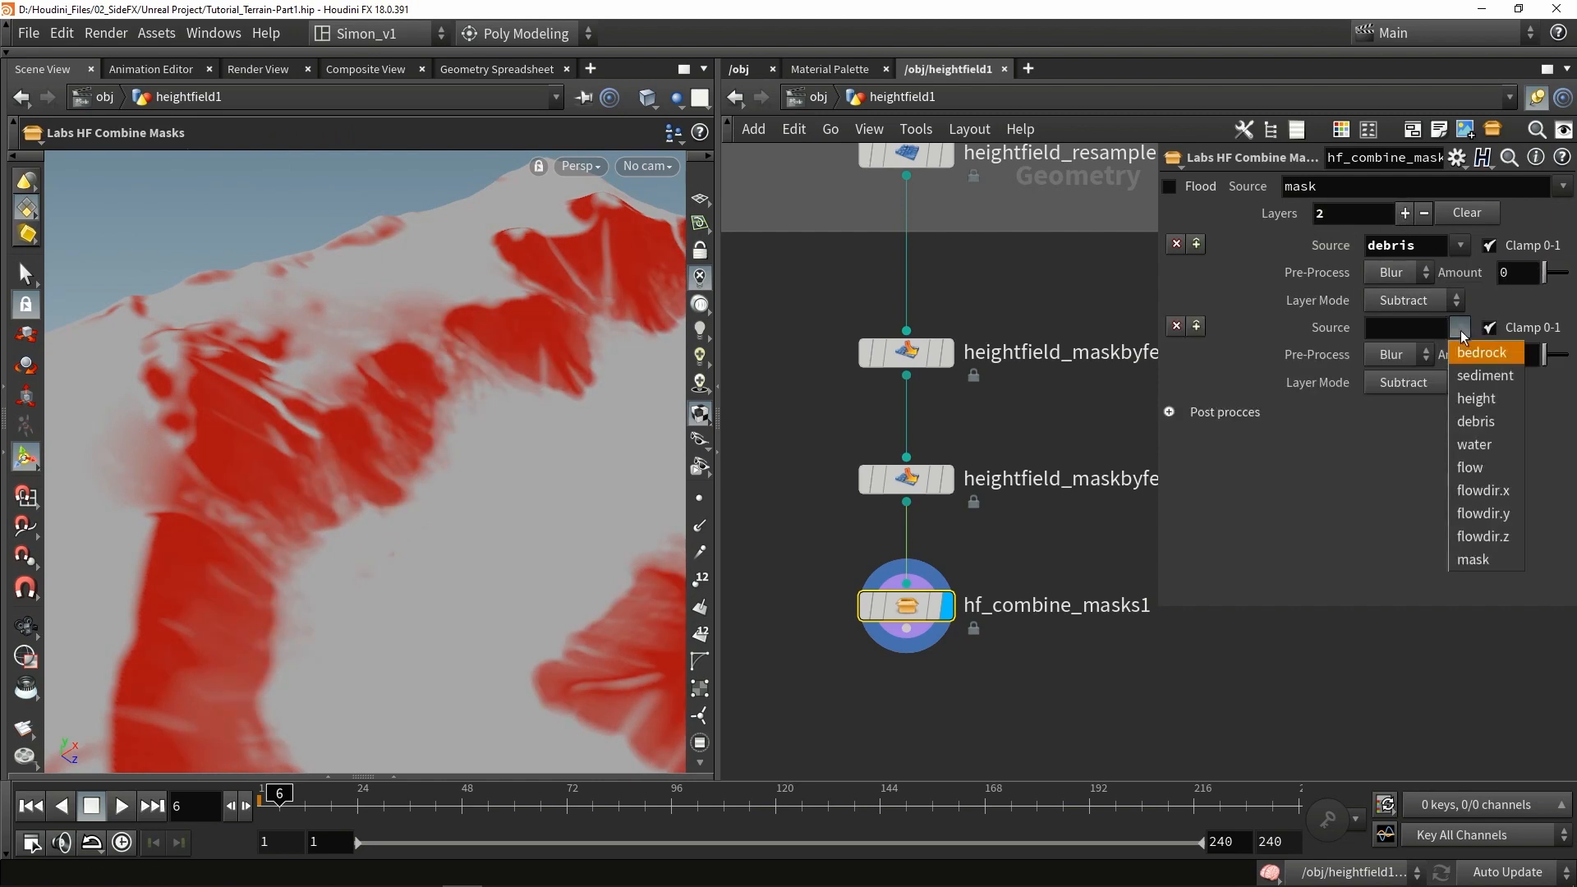
click(1483, 445)
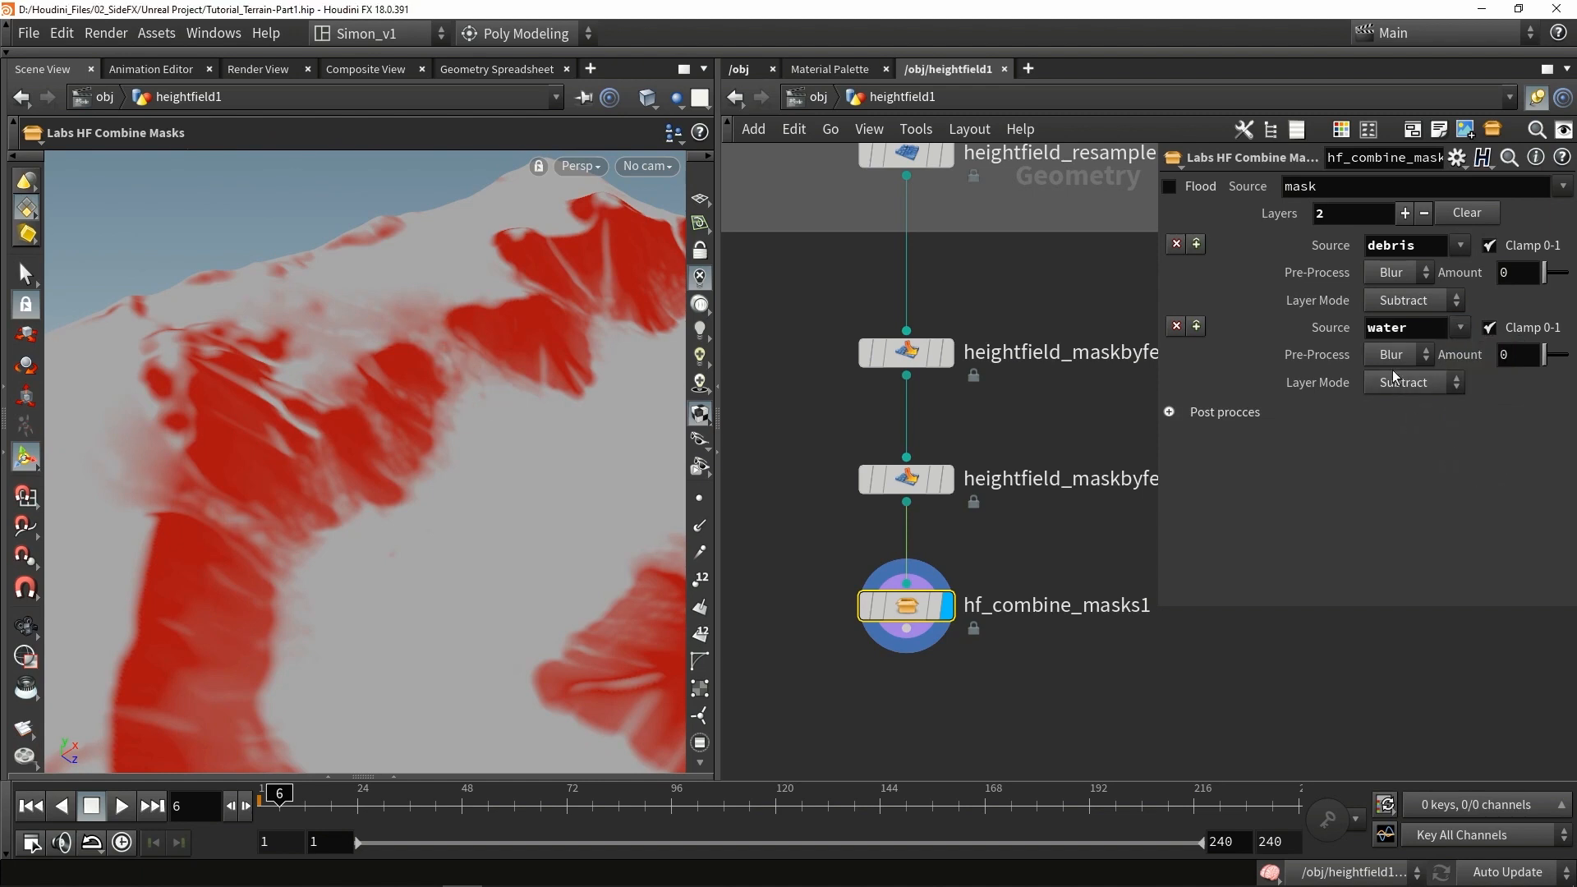
drag(610, 433, 427, 413)
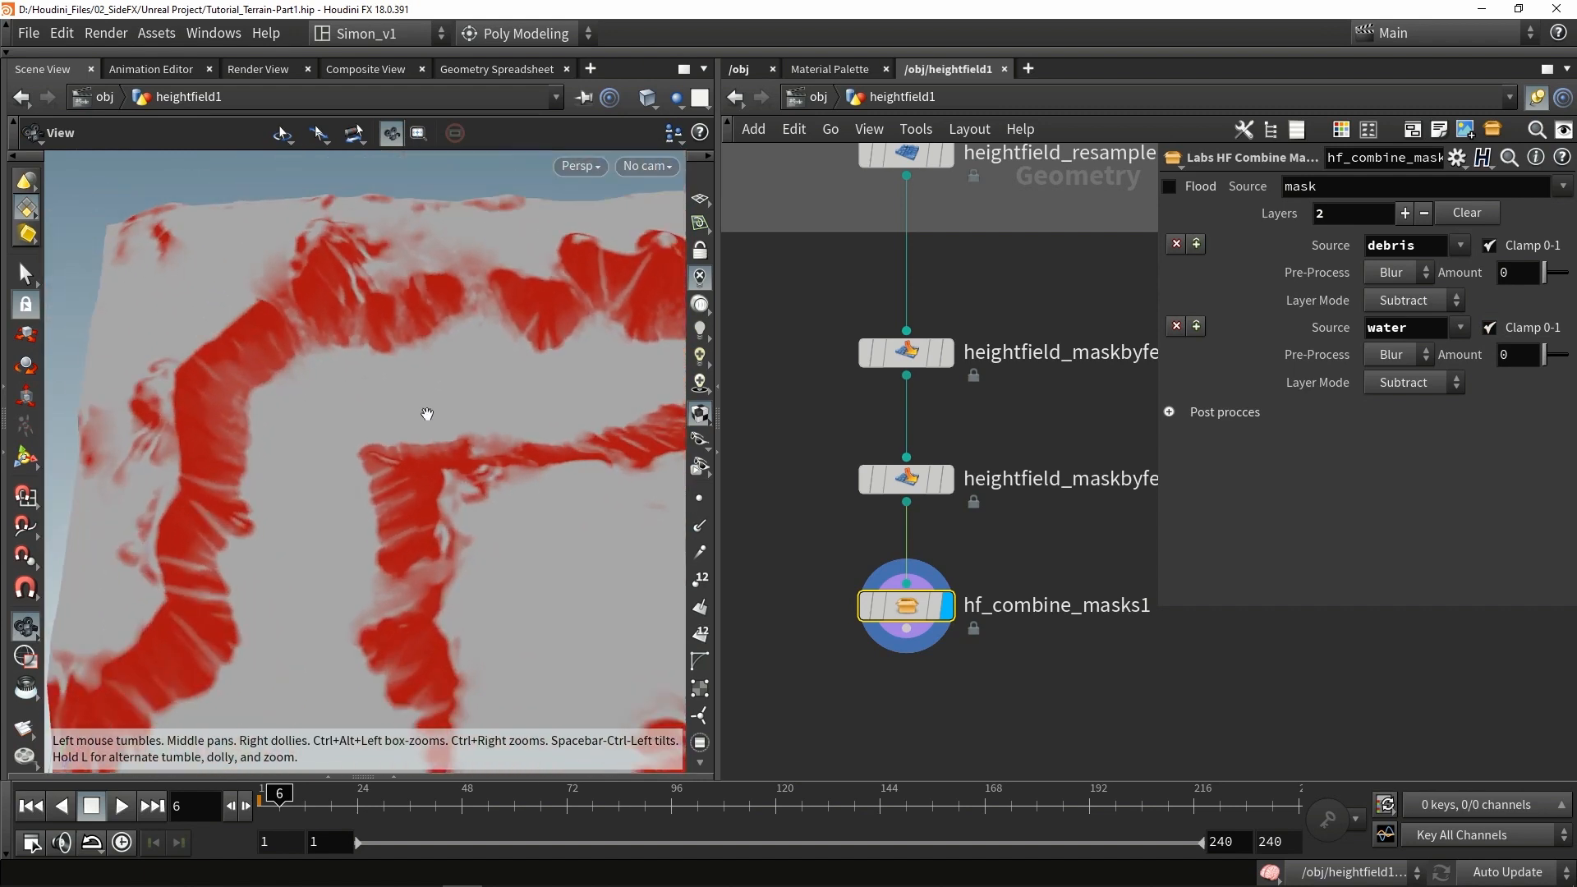
Step: Try a third layer subtracting sediment, inspect its effect on the cliff mask, and remove the layer
click(1404, 214)
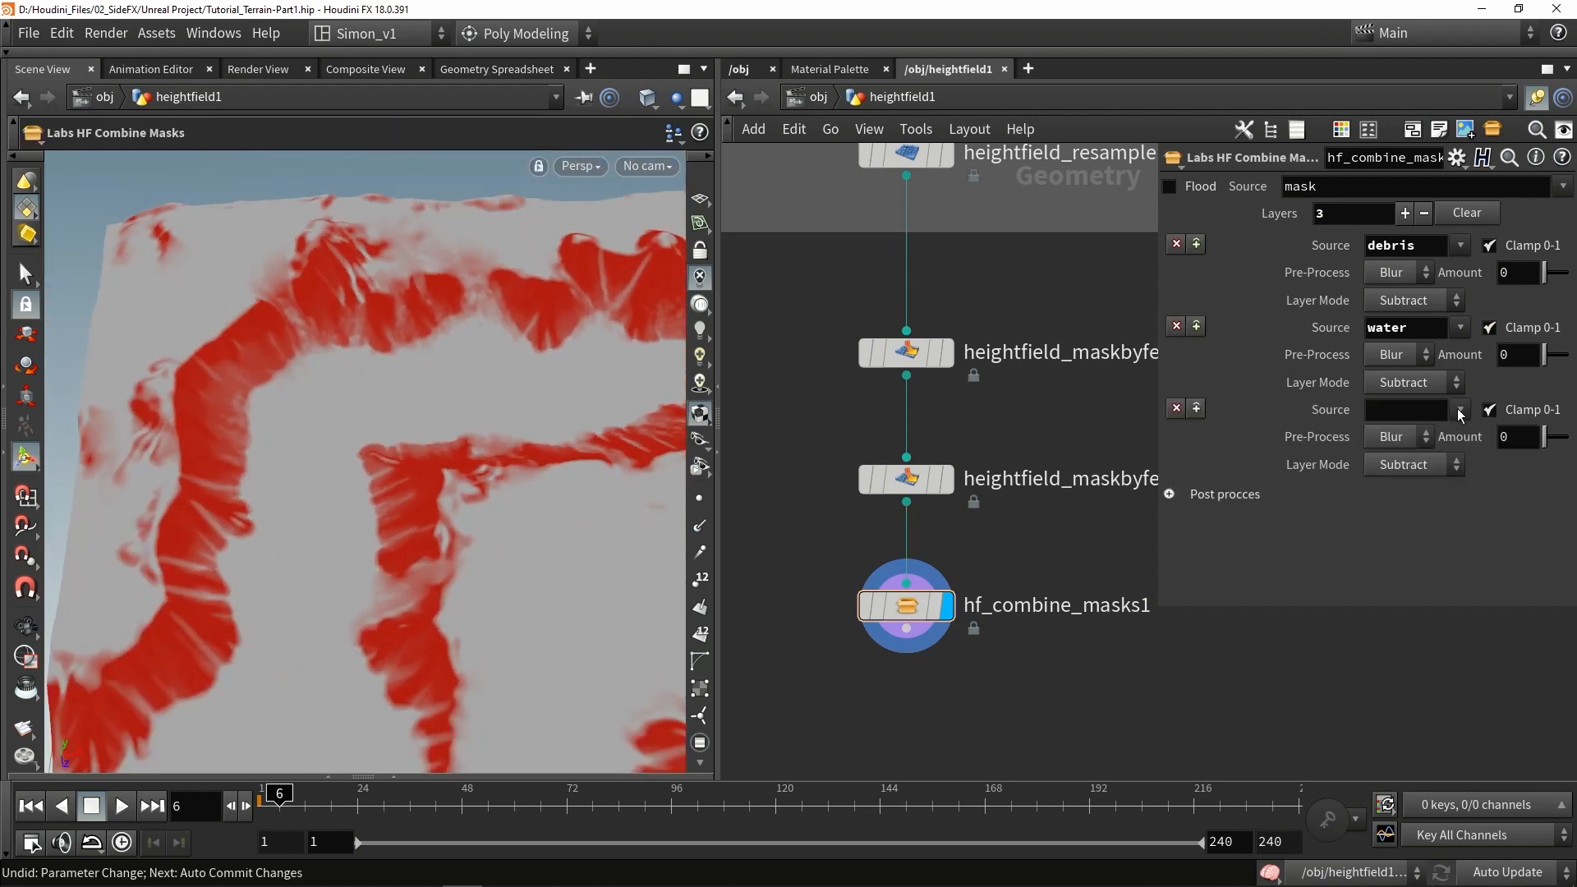
click(1459, 410)
click(1467, 459)
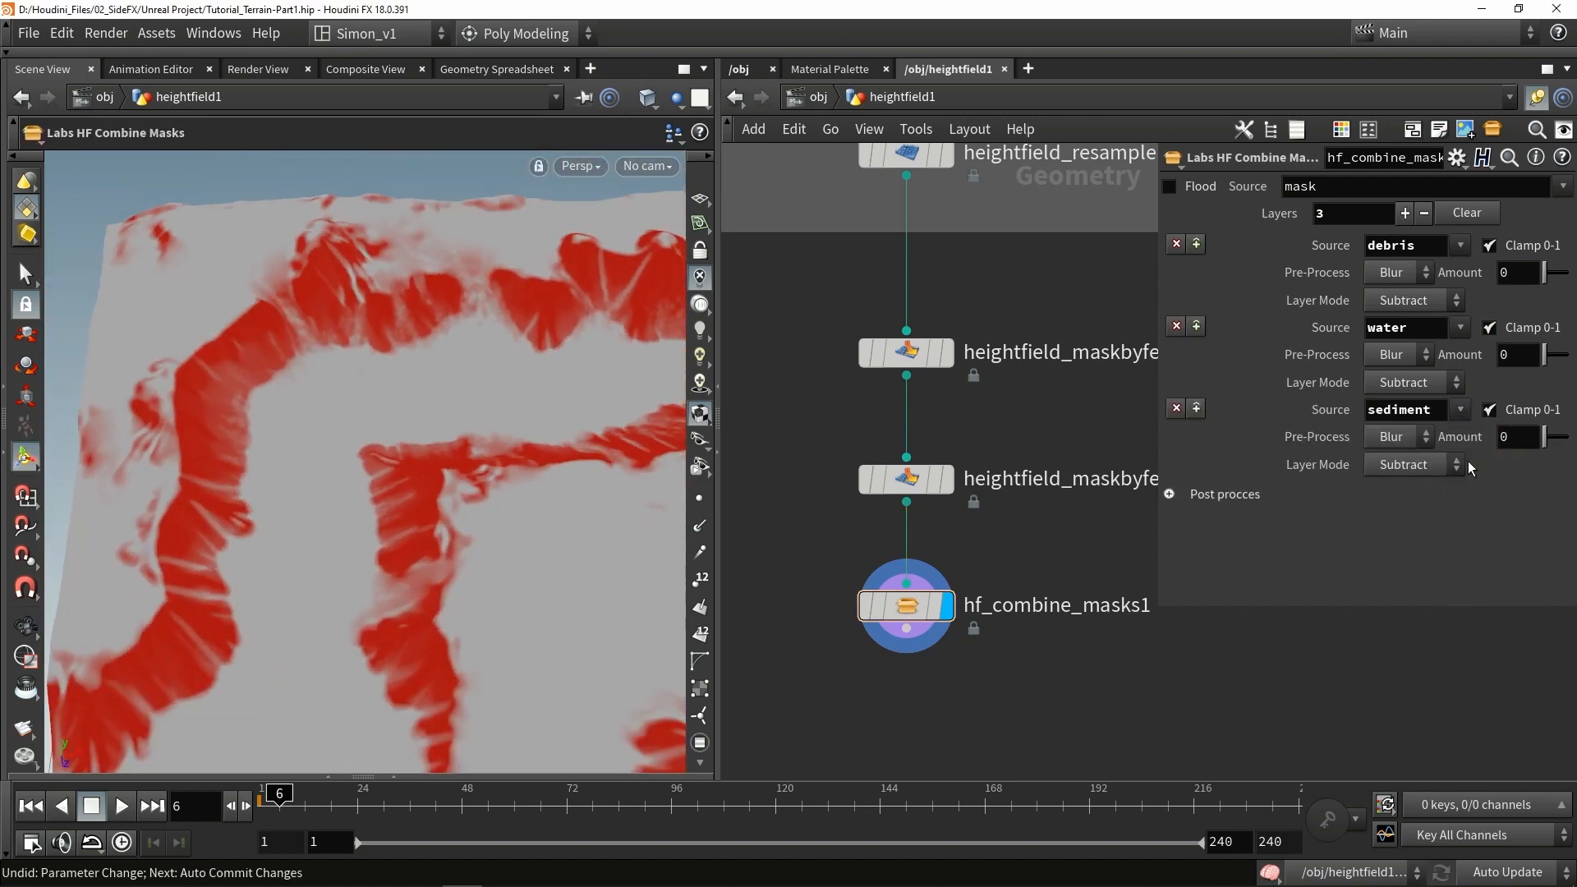
alt+right_drag(489, 404, 274, 250)
alt+drag(274, 250, 381, 491)
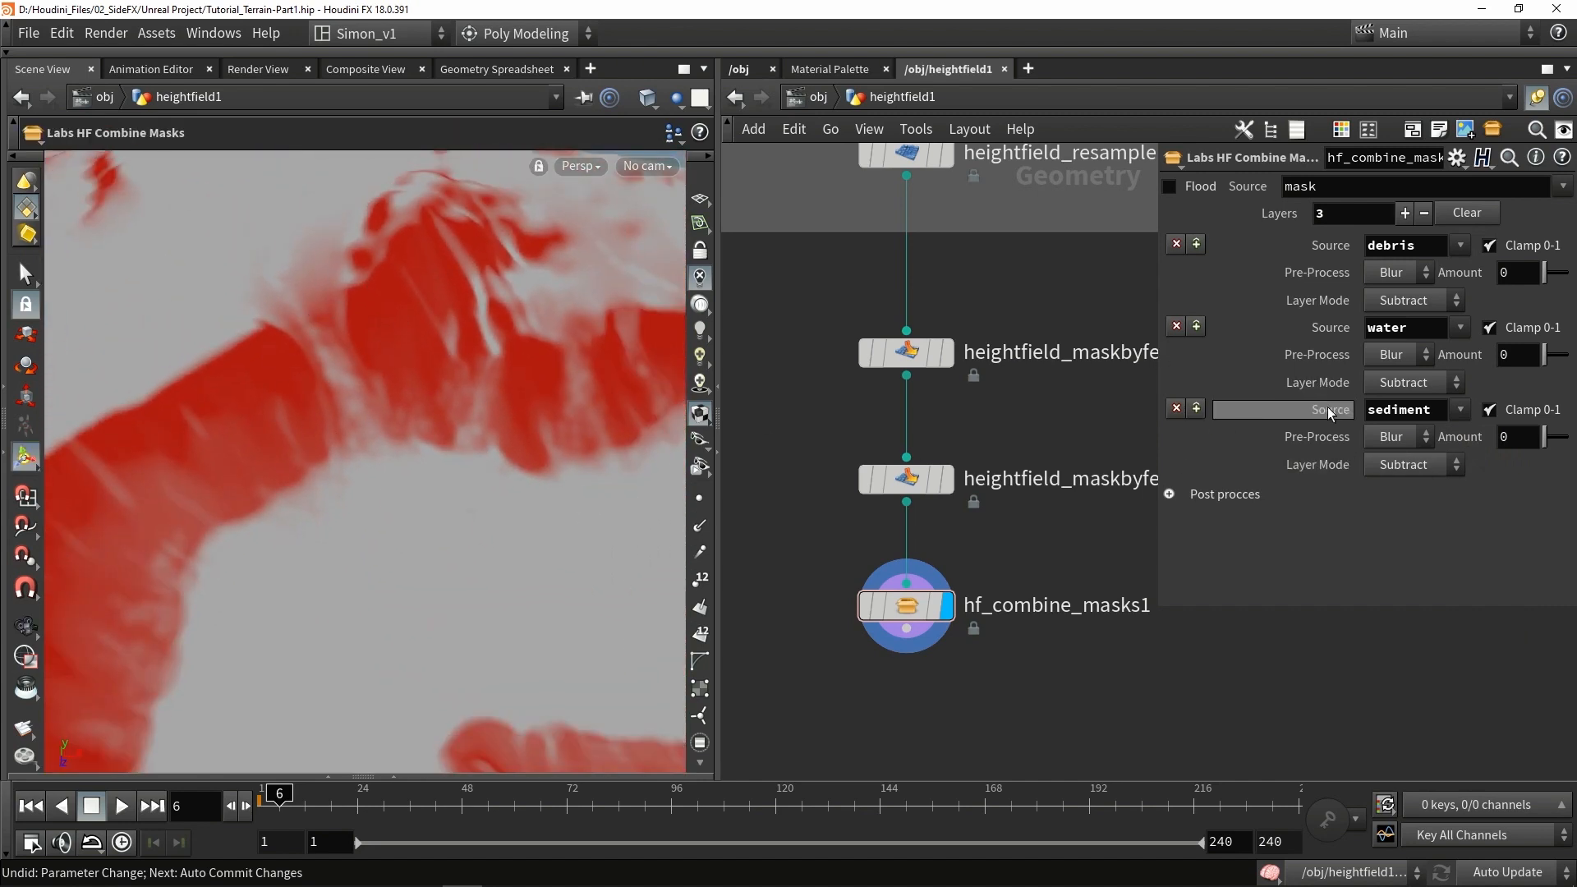
click(1176, 408)
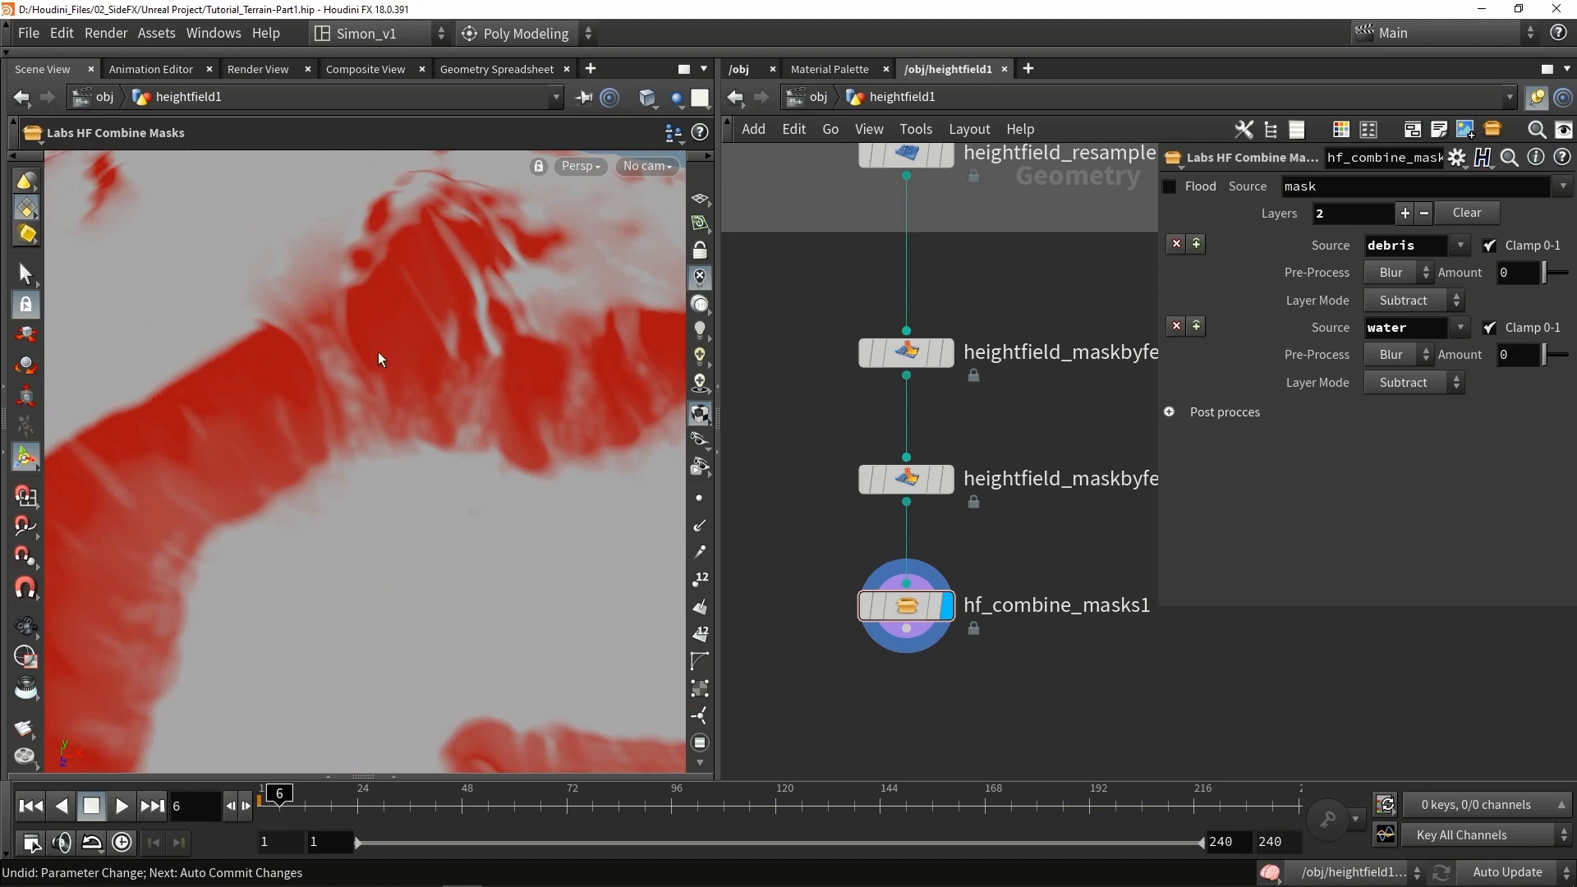
Step: Add a third combine-mask layer with sediment as its source in Subtract mode and check the mask along the cliffs
click(1405, 213)
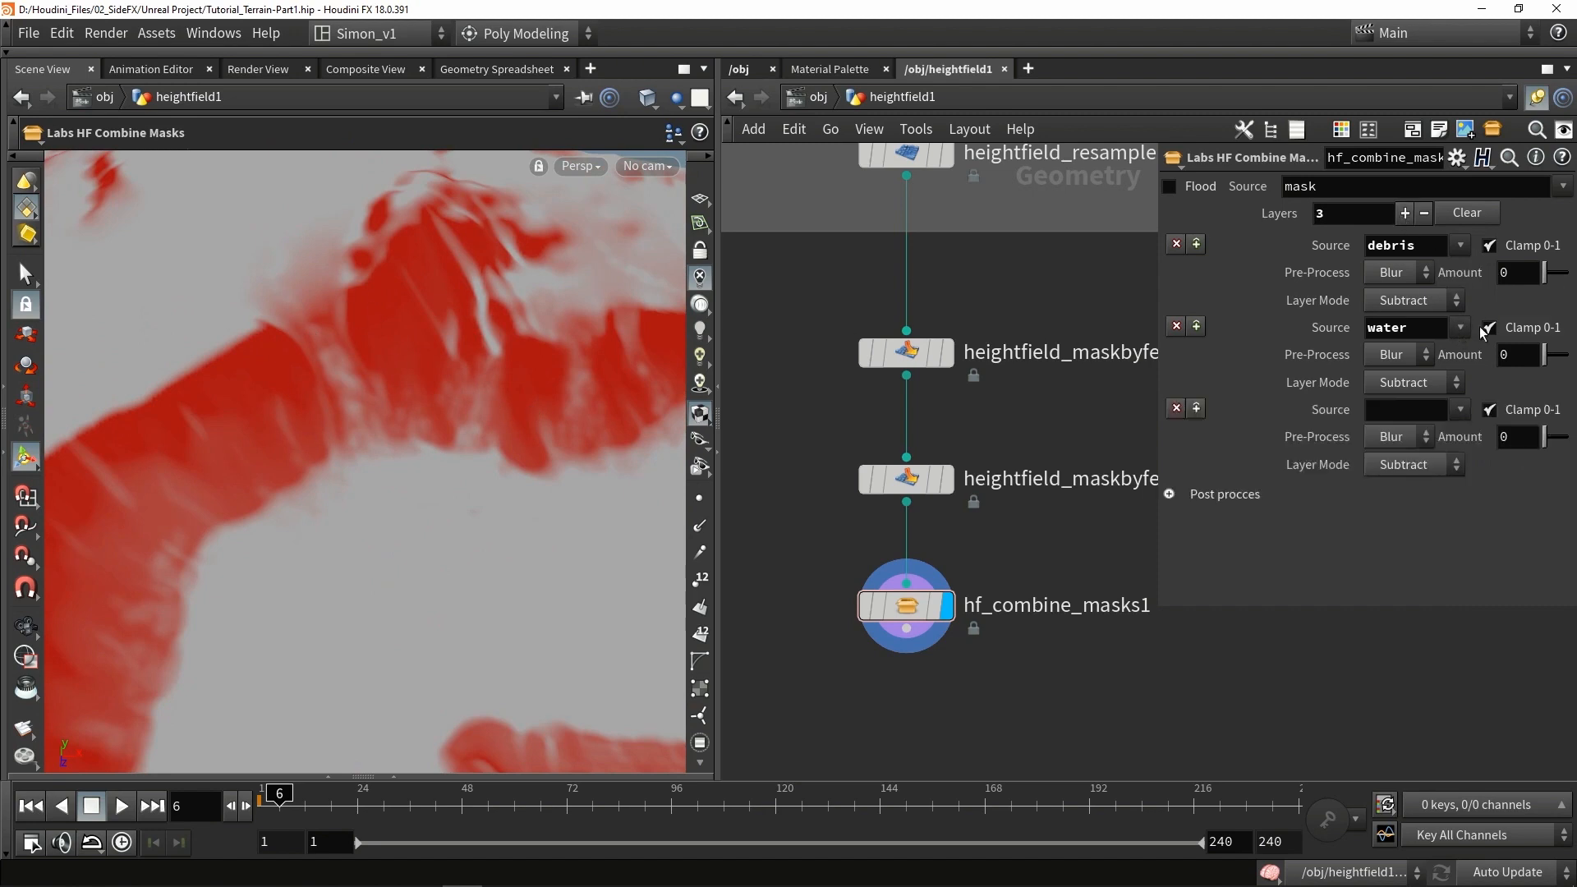
click(1461, 409)
click(1482, 596)
drag(529, 535, 274, 539)
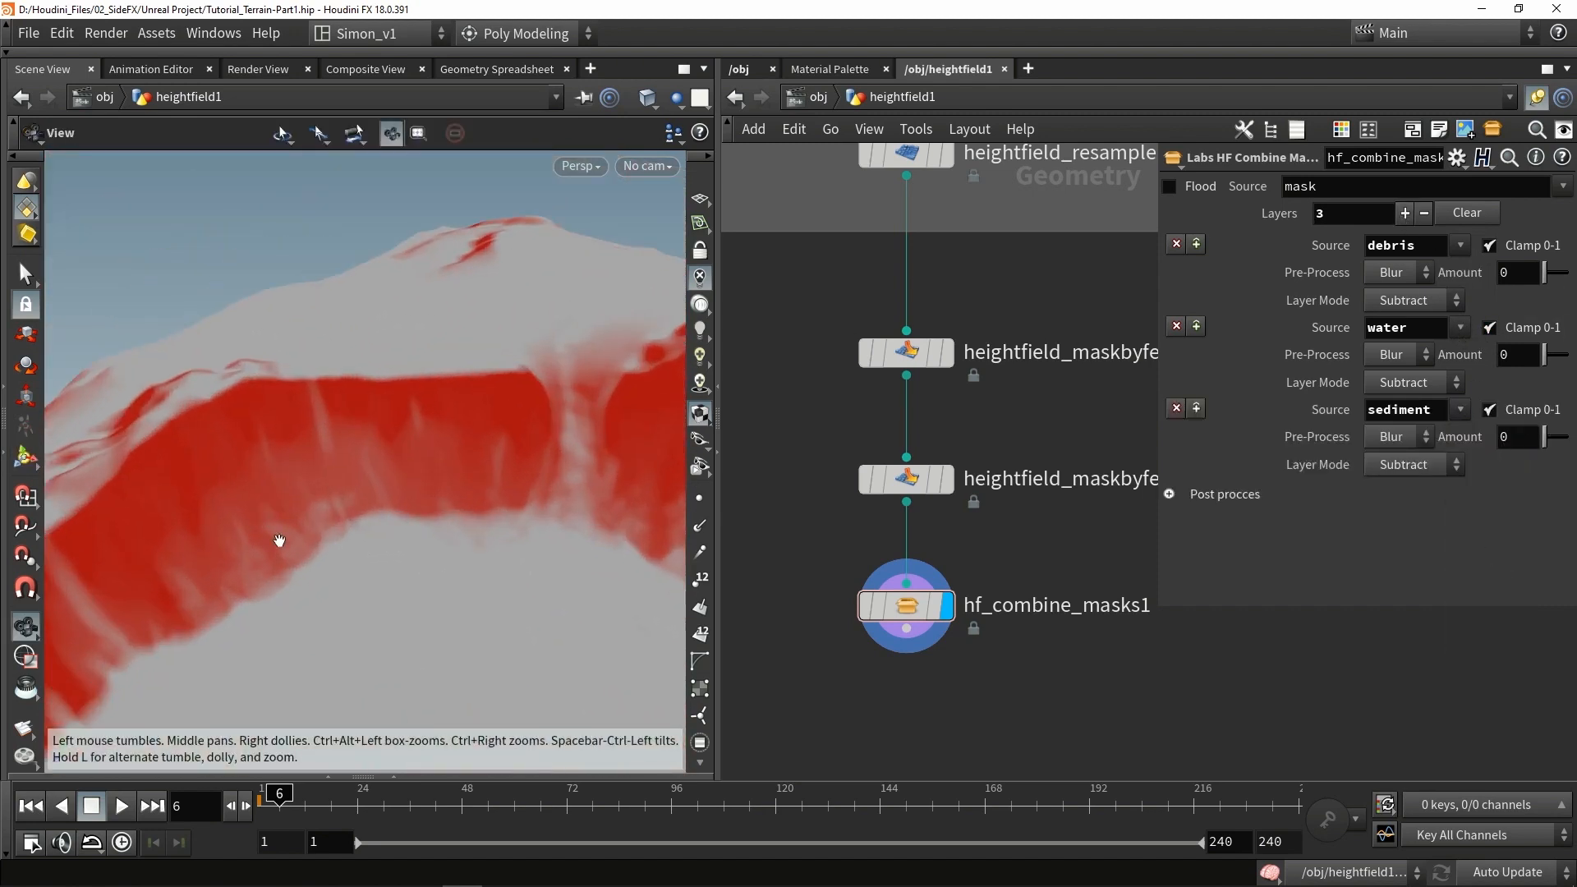
alt+middle_drag(594, 479, 411, 442)
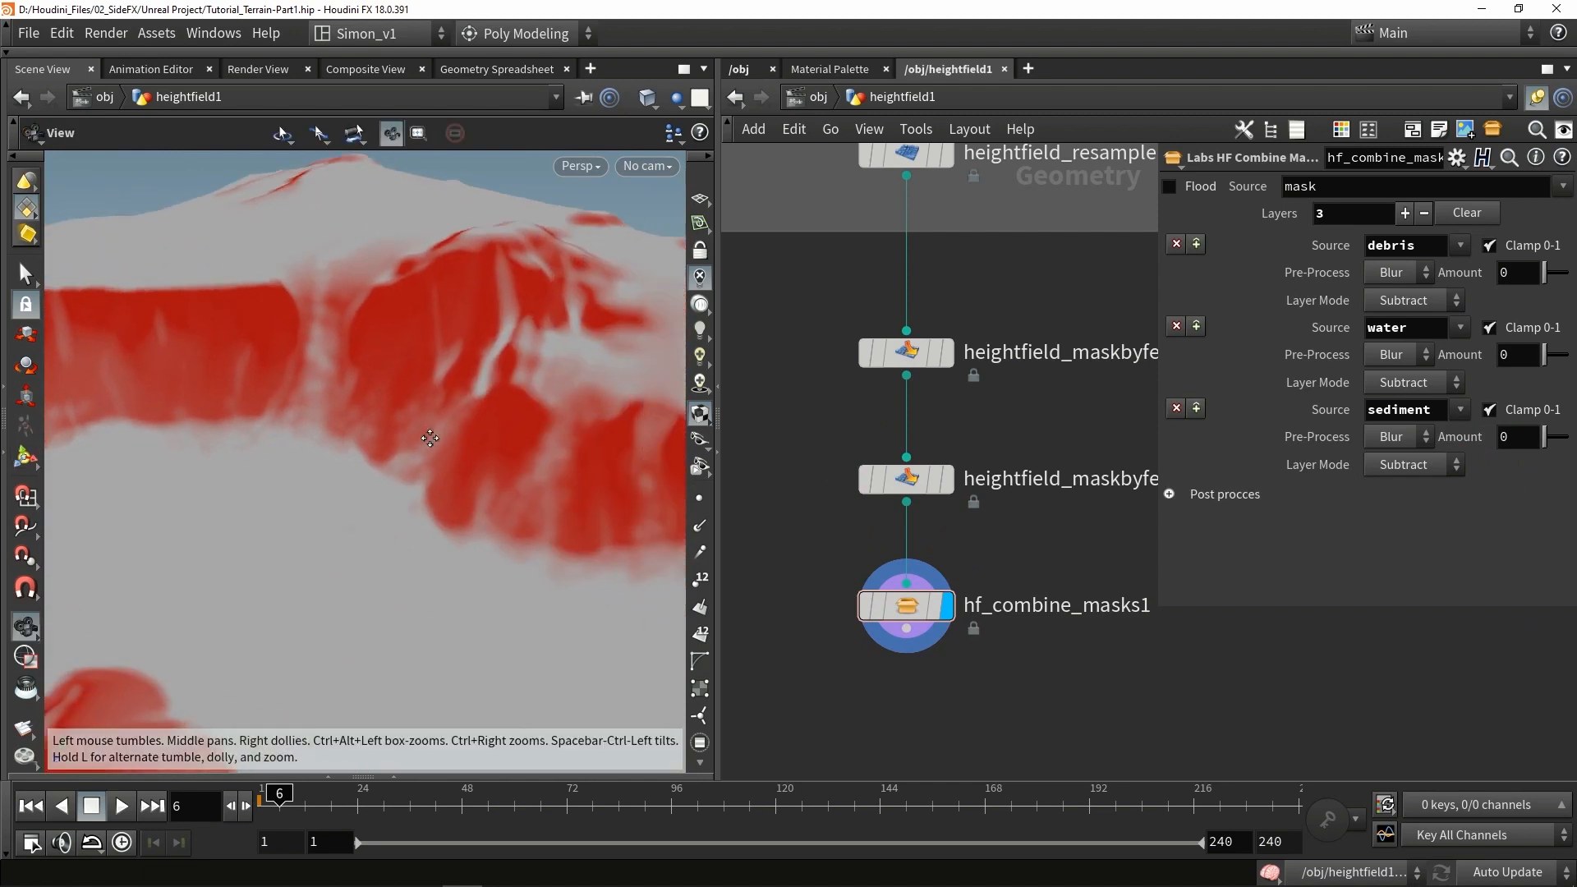
alt+right_drag(410, 442, 408, 480)
Step: Toggle the combine masks node's bypass to compare its effect, and examine the cliff mask across the whole terrain
click(862, 608)
click(862, 609)
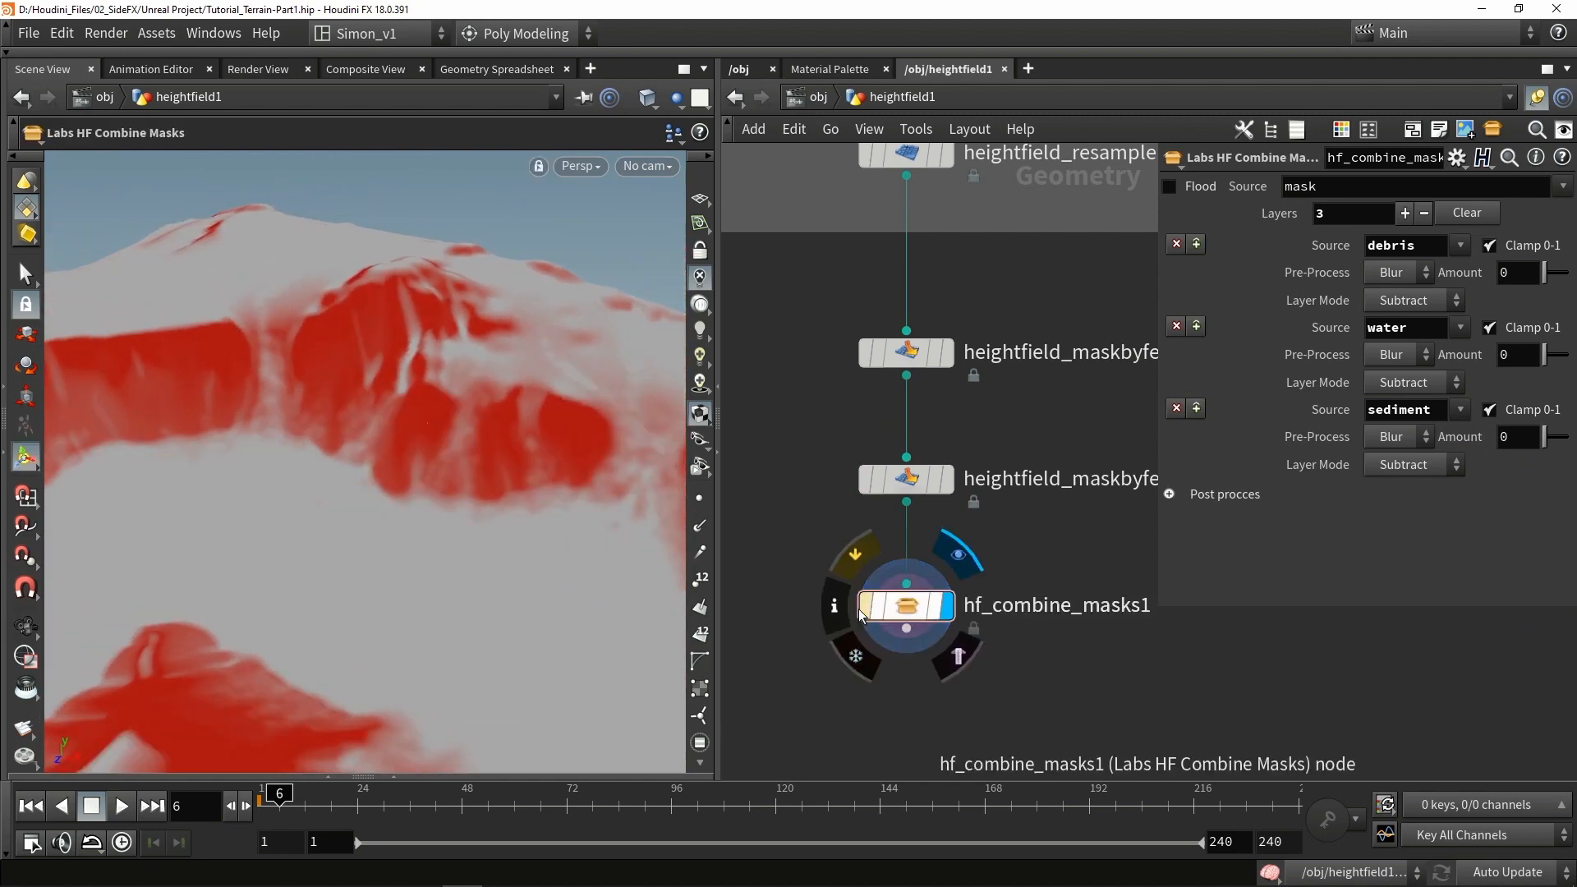
alt+middle_drag(584, 415, 398, 367)
drag(399, 367, 519, 466)
alt+right_drag(520, 466, 394, 422)
alt+drag(394, 422, 609, 408)
alt+drag(608, 408, 628, 394)
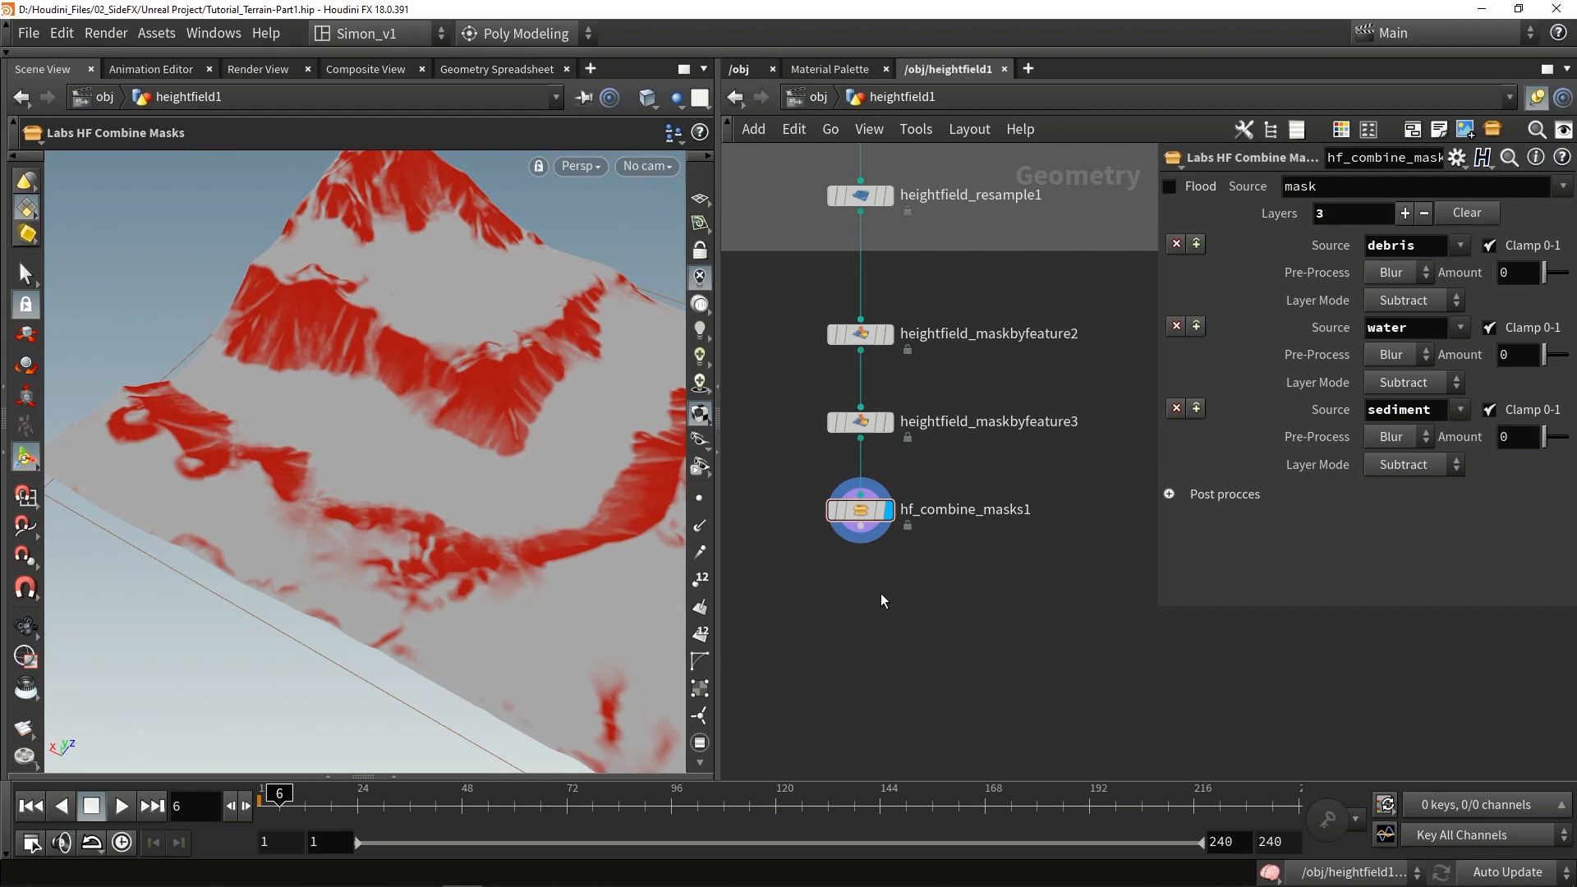
Step: Add a HeightField Copy Layer node below the combine masks node, wire it in and display it
key(Tab)
text(copy)
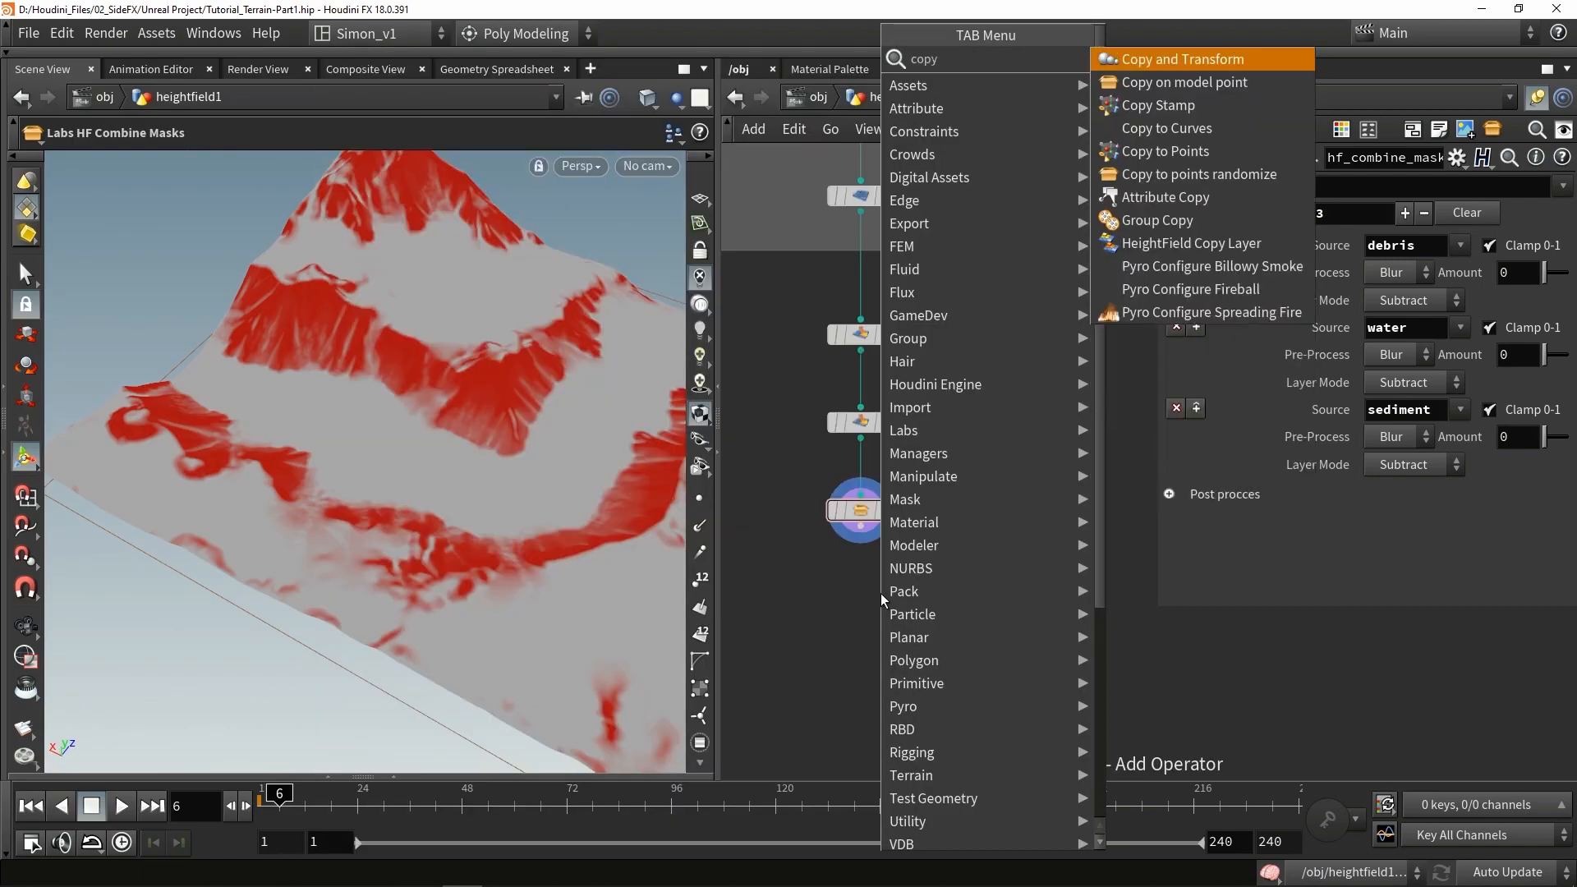
click(1186, 243)
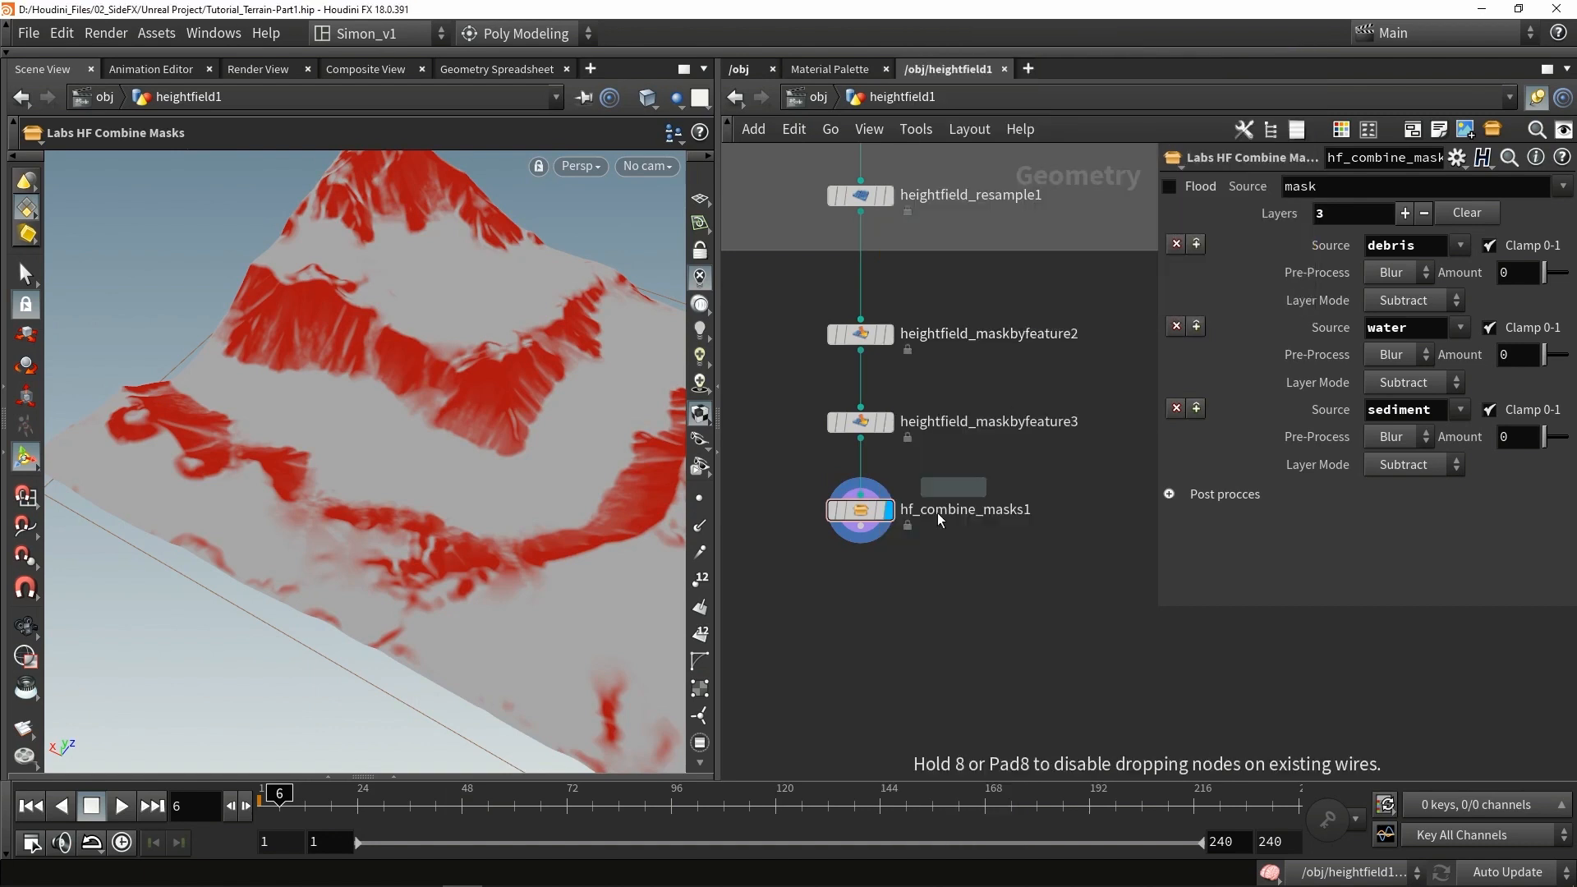
click(853, 609)
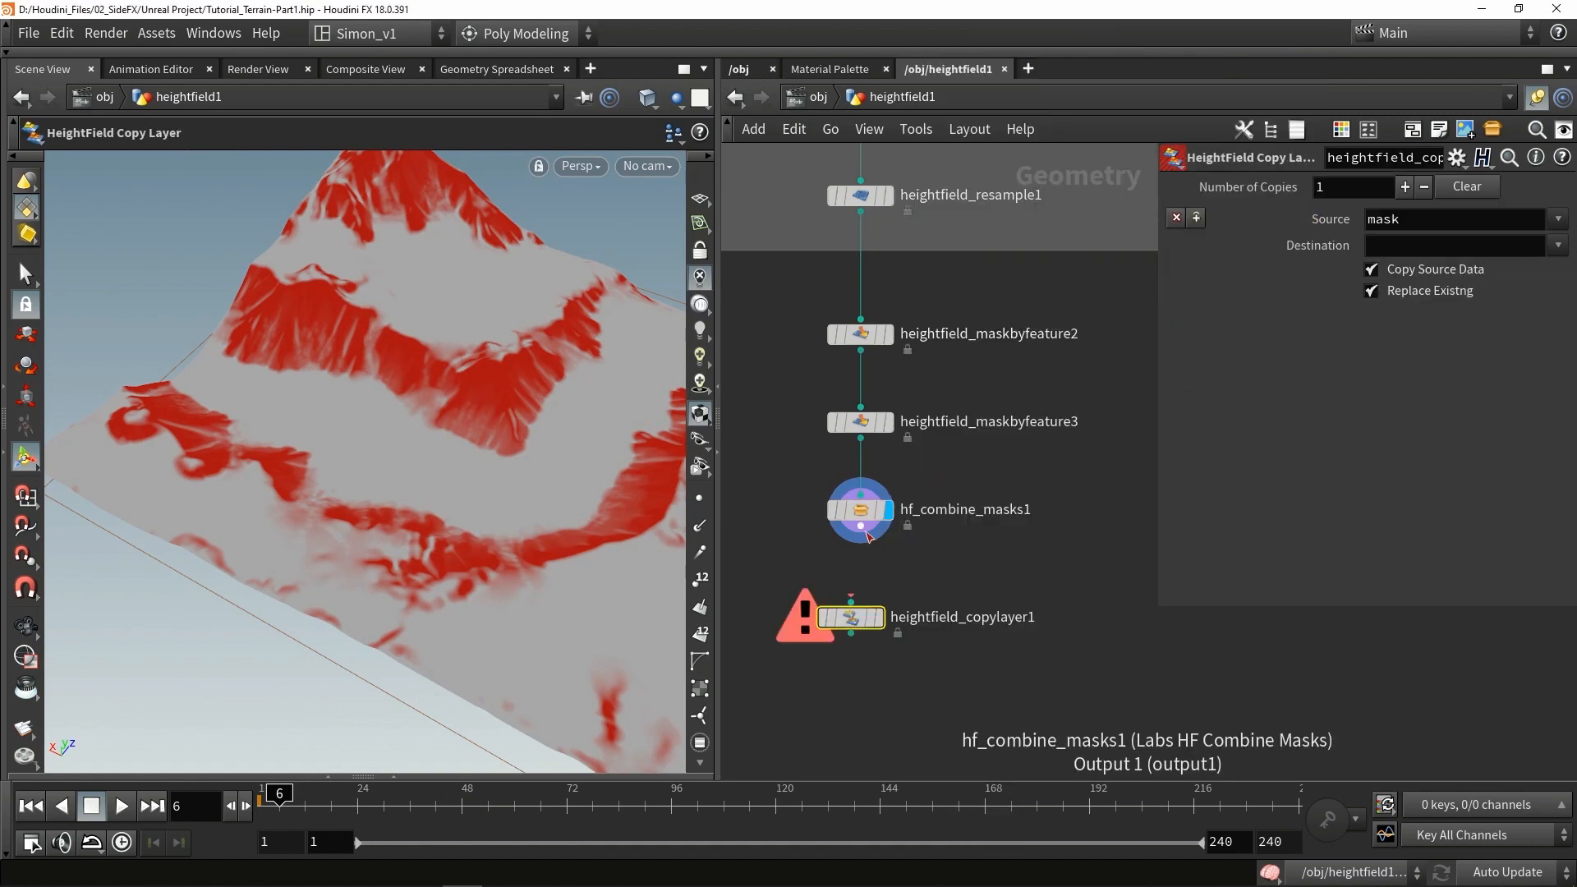
Step: Set the copy layer node's destination to Layer_02, keeping mask as its source
click(1389, 242)
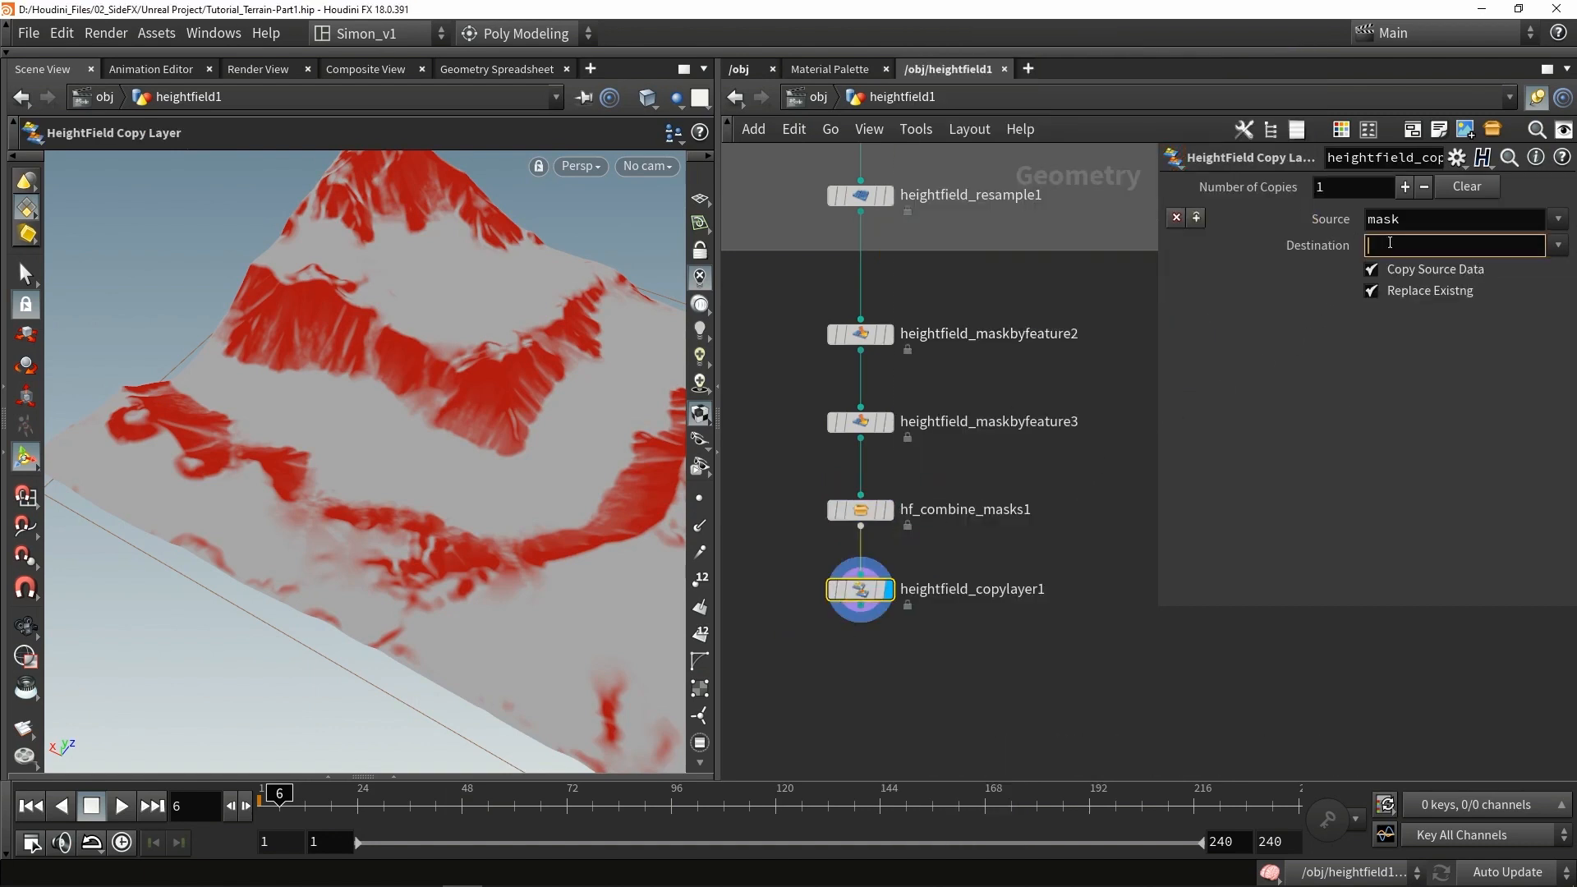
text(Layer_02)
click(1093, 715)
drag(1454, 248, 1248, 245)
click(1145, 733)
drag(1442, 249, 1339, 246)
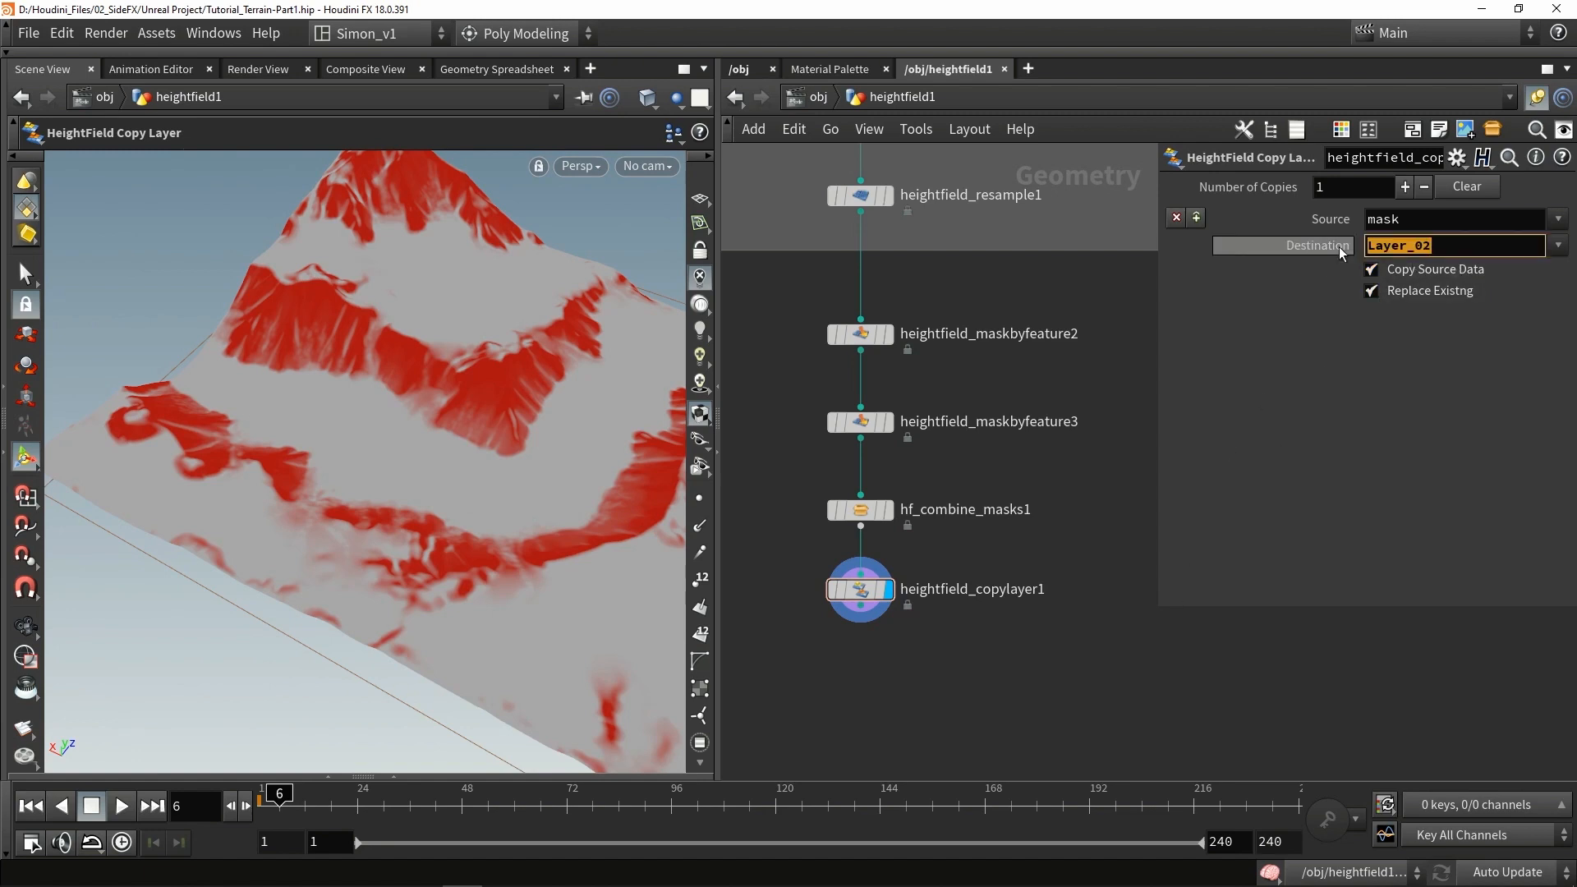
click(1111, 661)
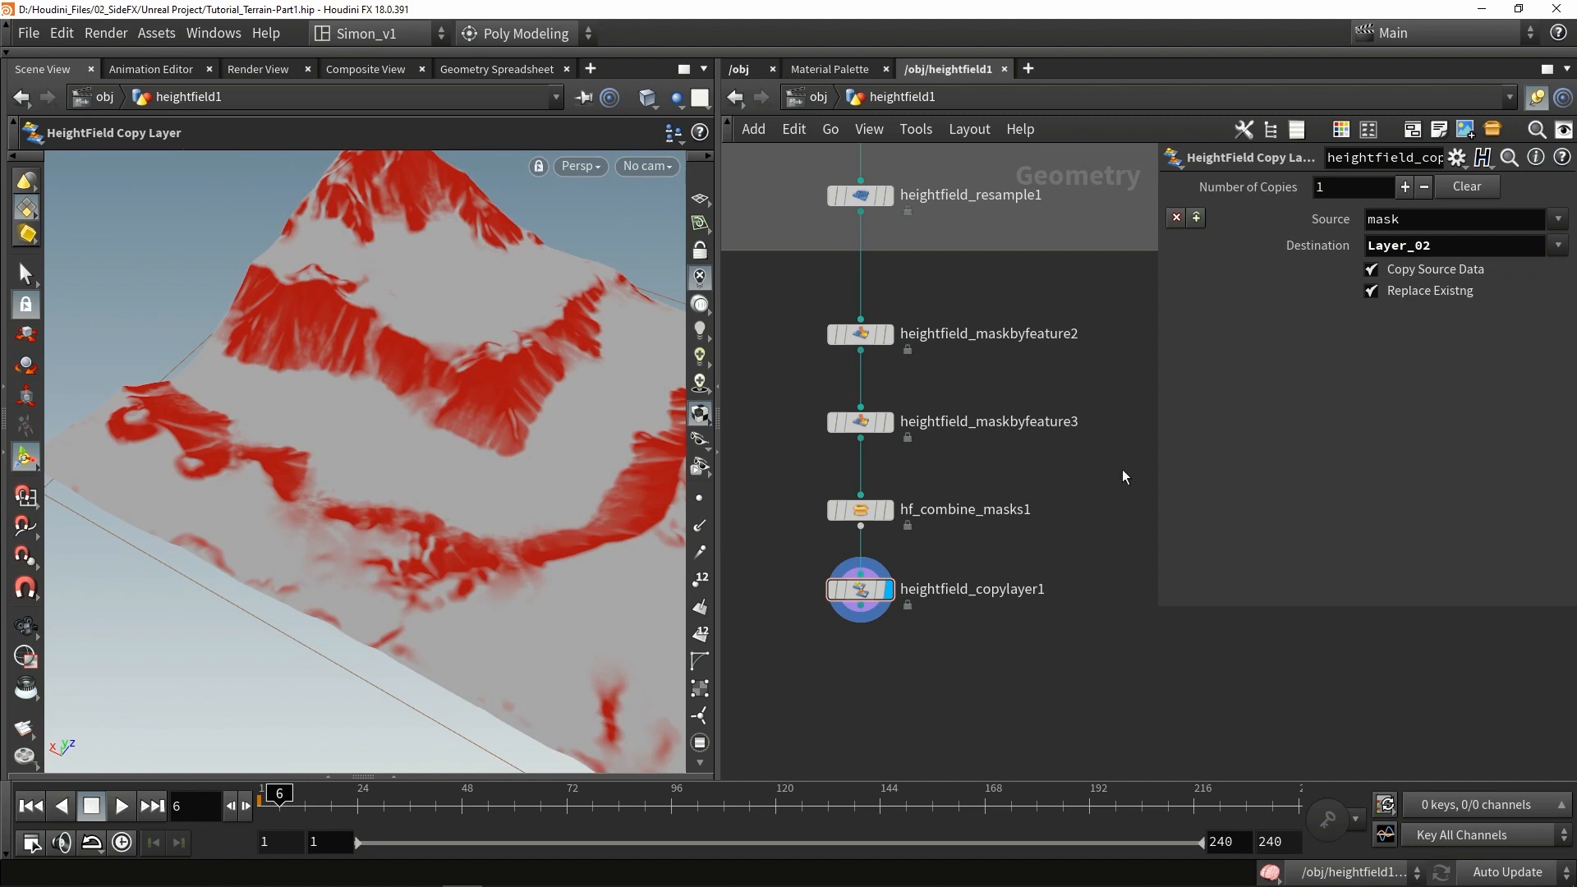
Step: Add a HeightField Remap node below the copy layer node, wire it in and display it
middle_drag(894, 677, 934, 503)
drag(903, 412, 903, 408)
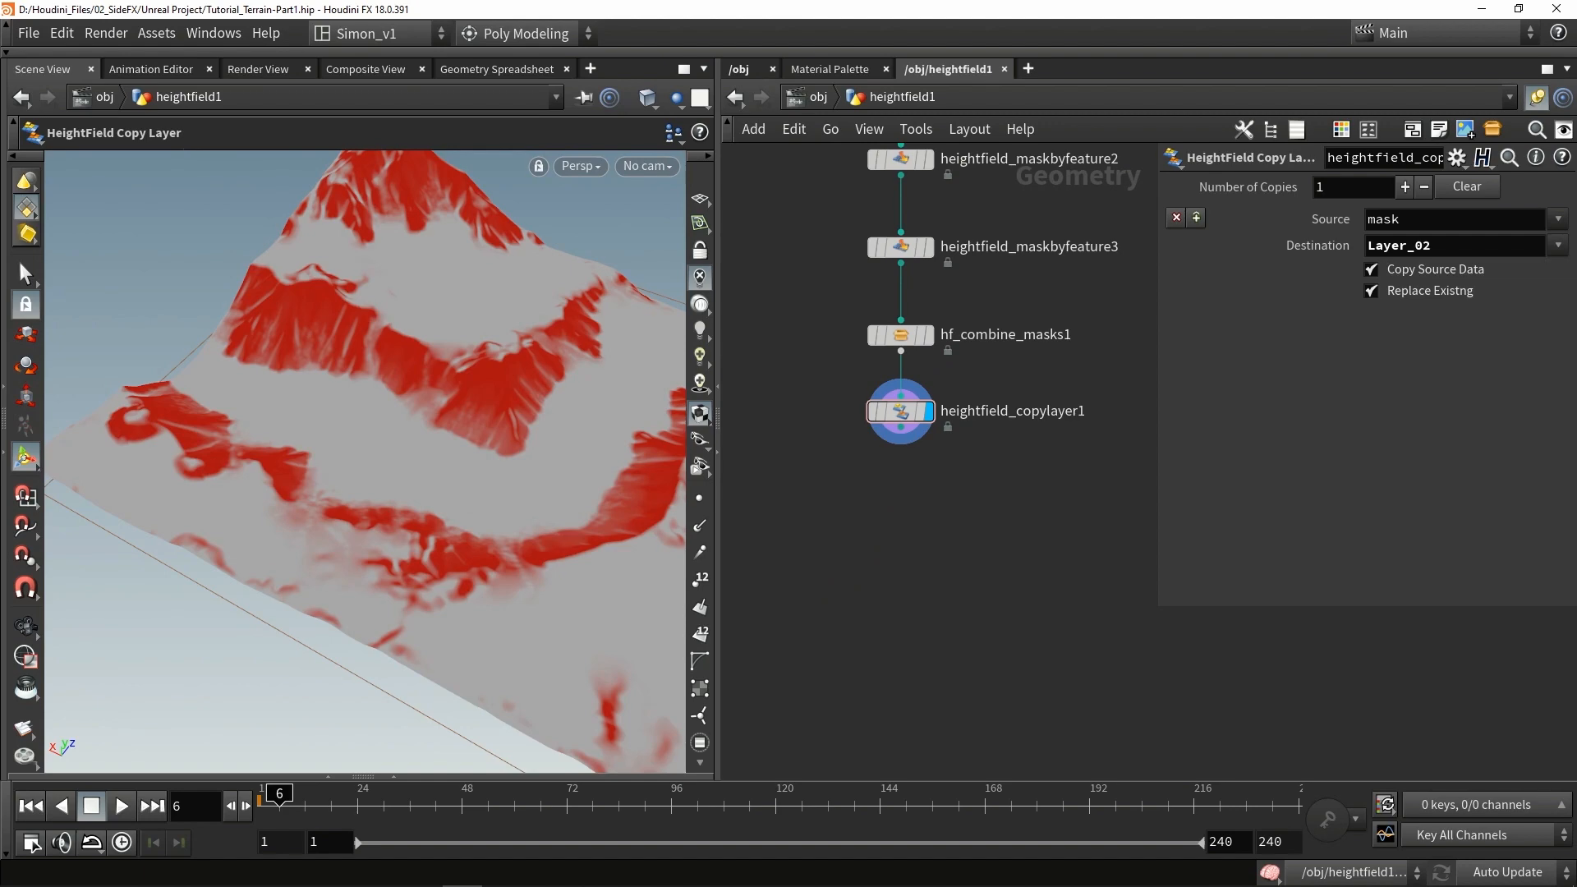
middle_drag(925, 499, 926, 483)
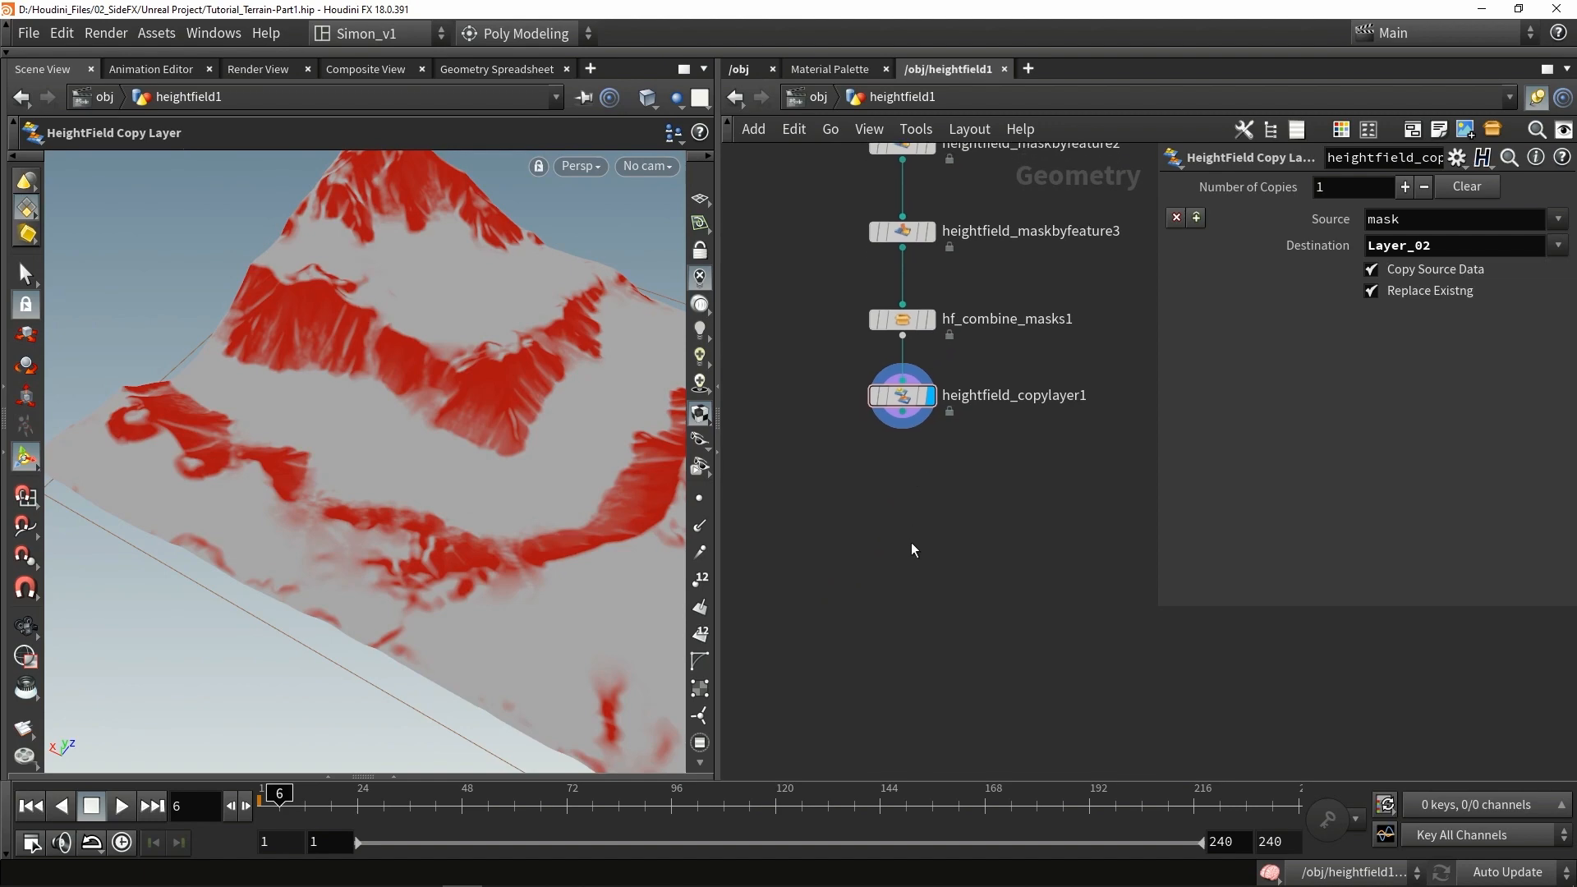
key(Tab)
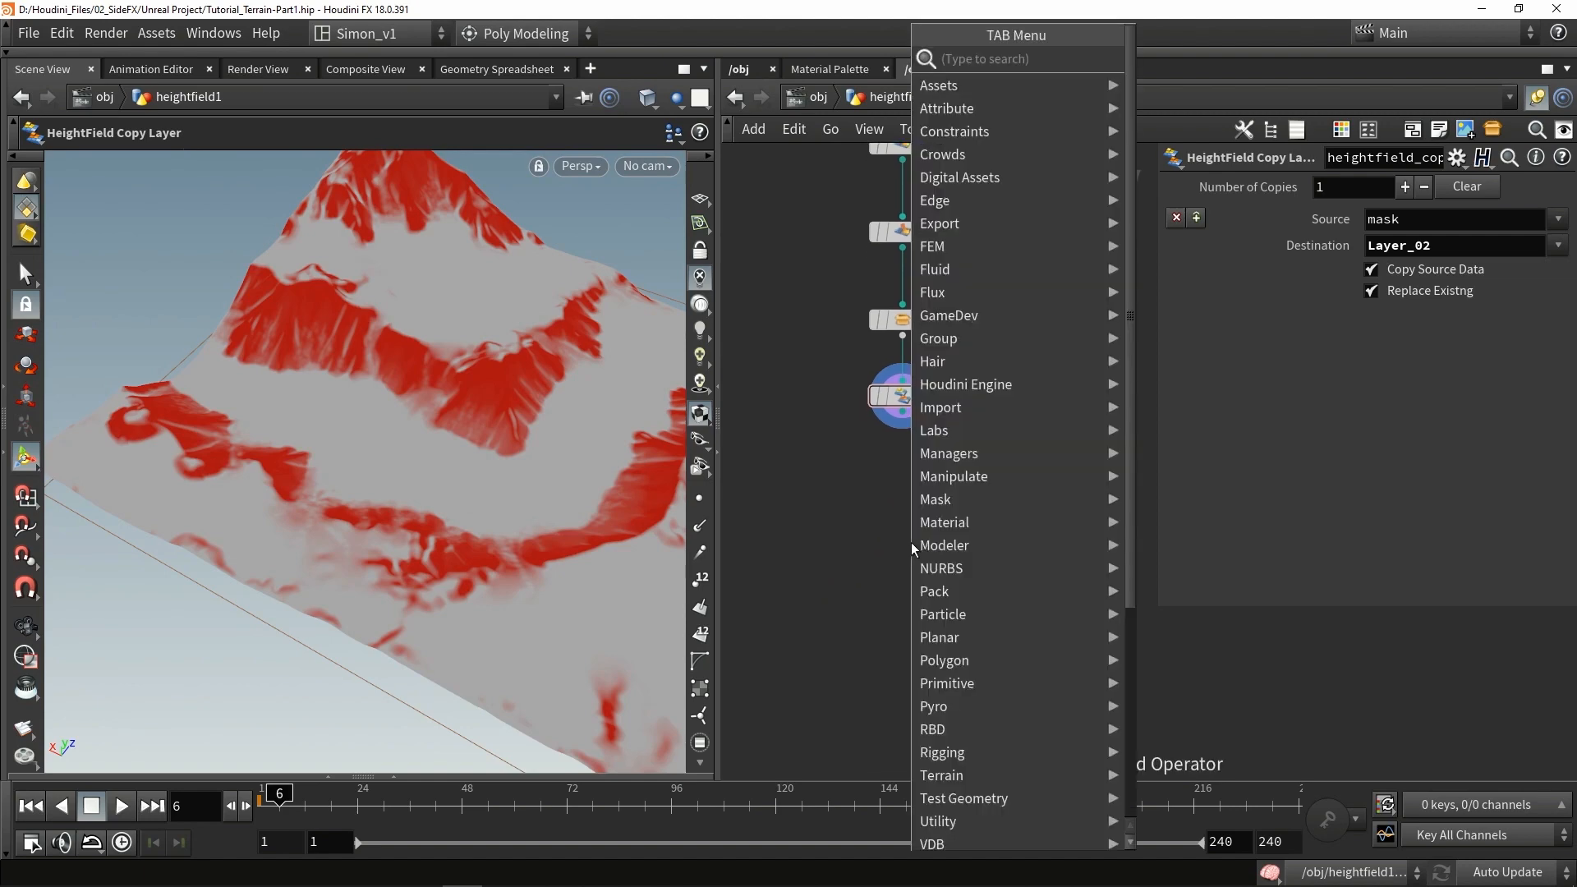
text(rem)
click(1191, 107)
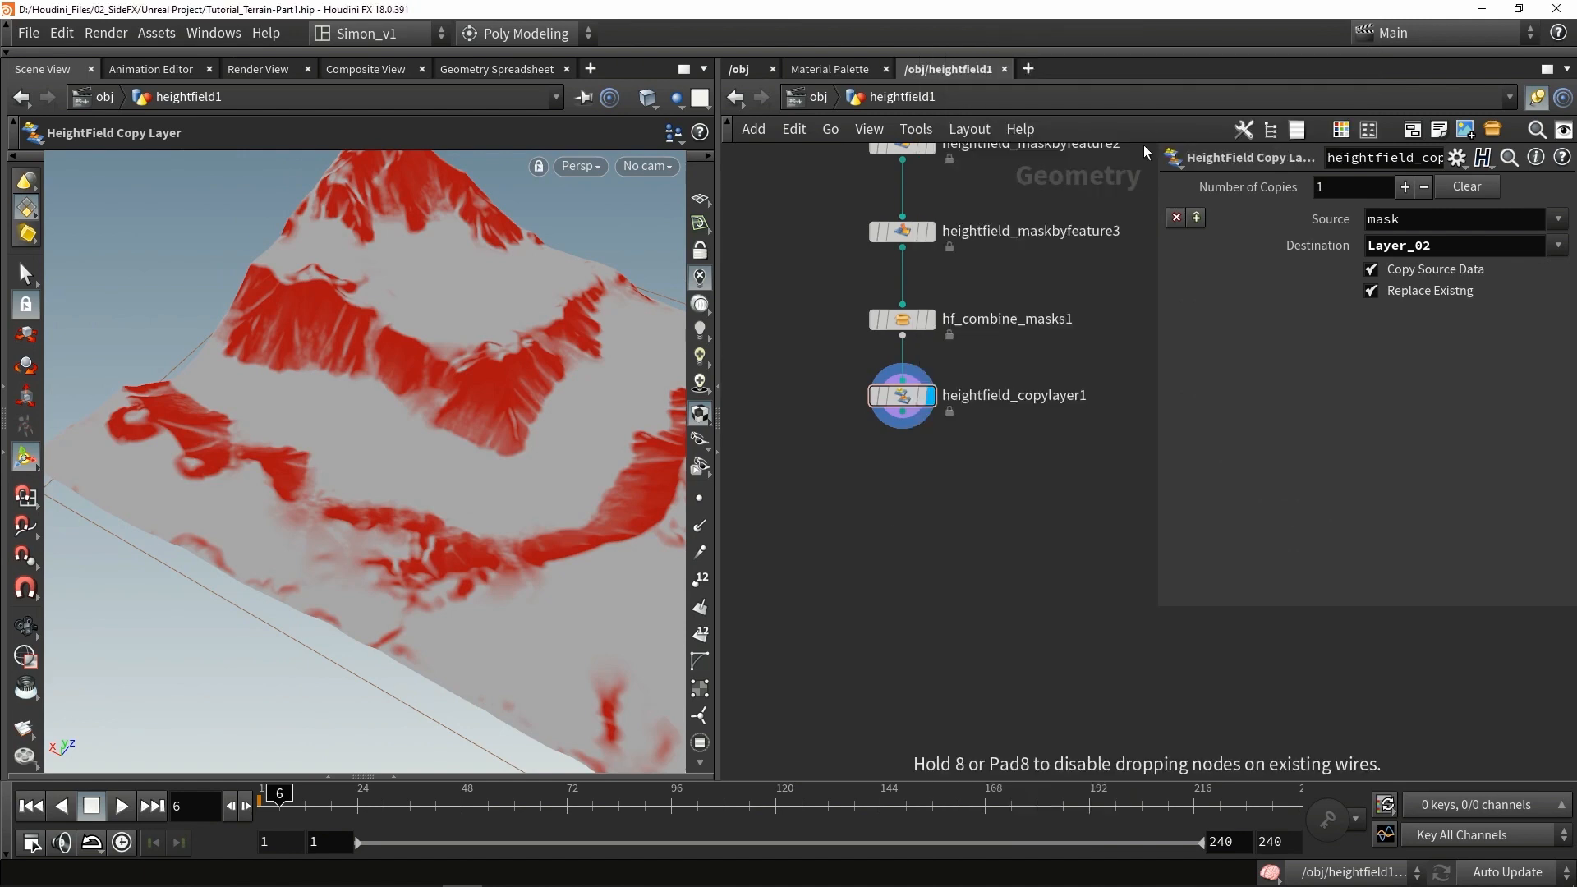
click(892, 487)
scroll(900, 420, up, 2)
drag(903, 408, 868, 484)
drag(888, 512, 904, 502)
click(941, 505)
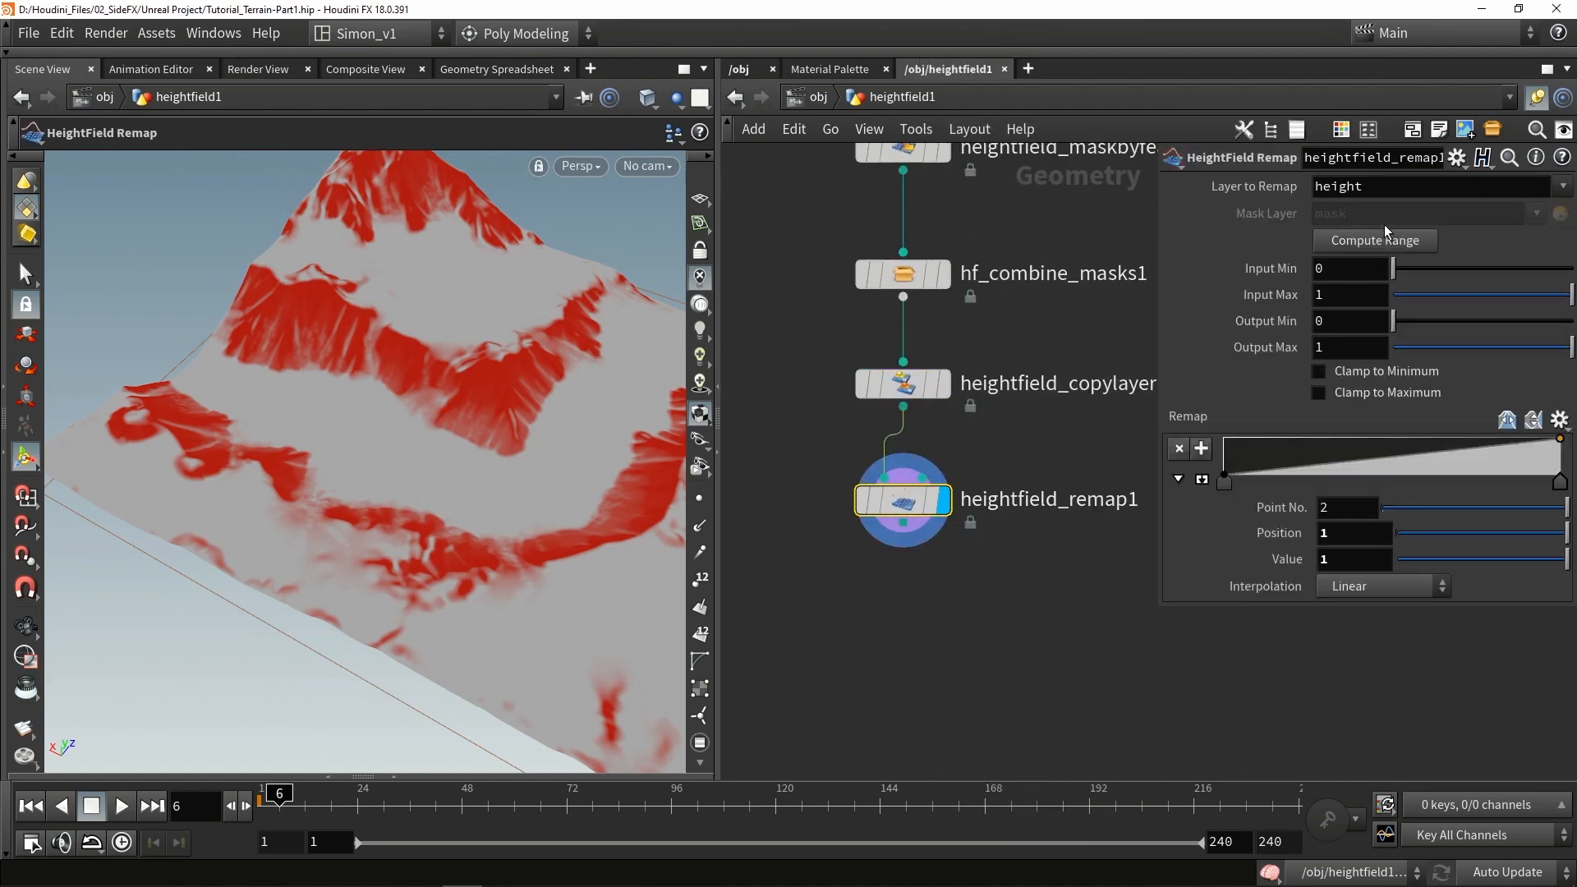
Step: Invert the mask by remapping the mask layer with an output minimum of 1 and an output maximum of 0
double_click(1332, 189)
click(1563, 187)
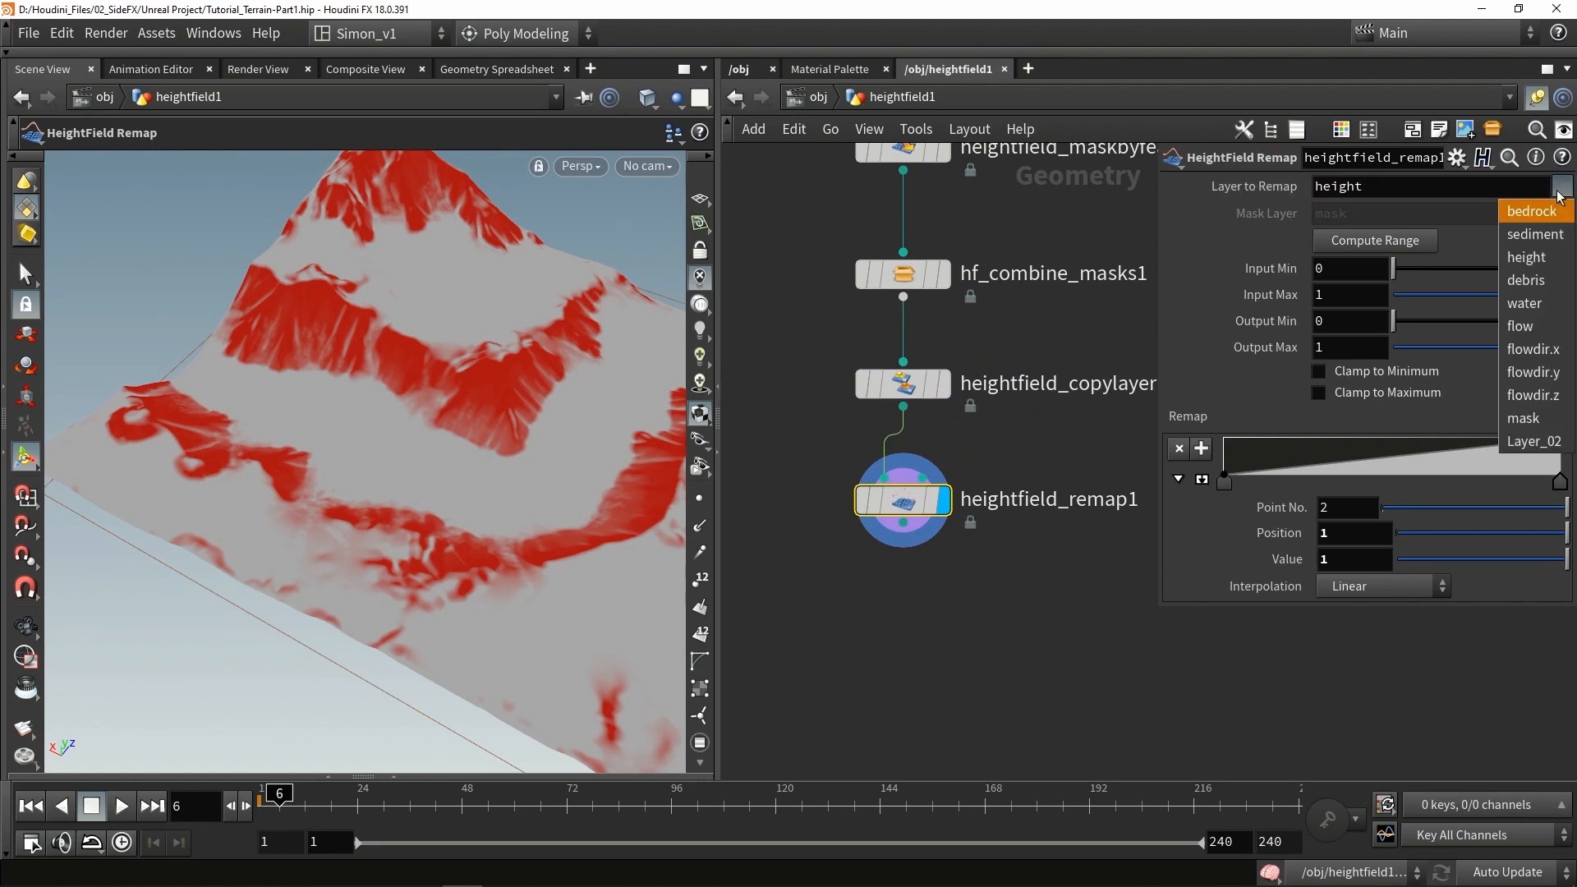
click(1531, 429)
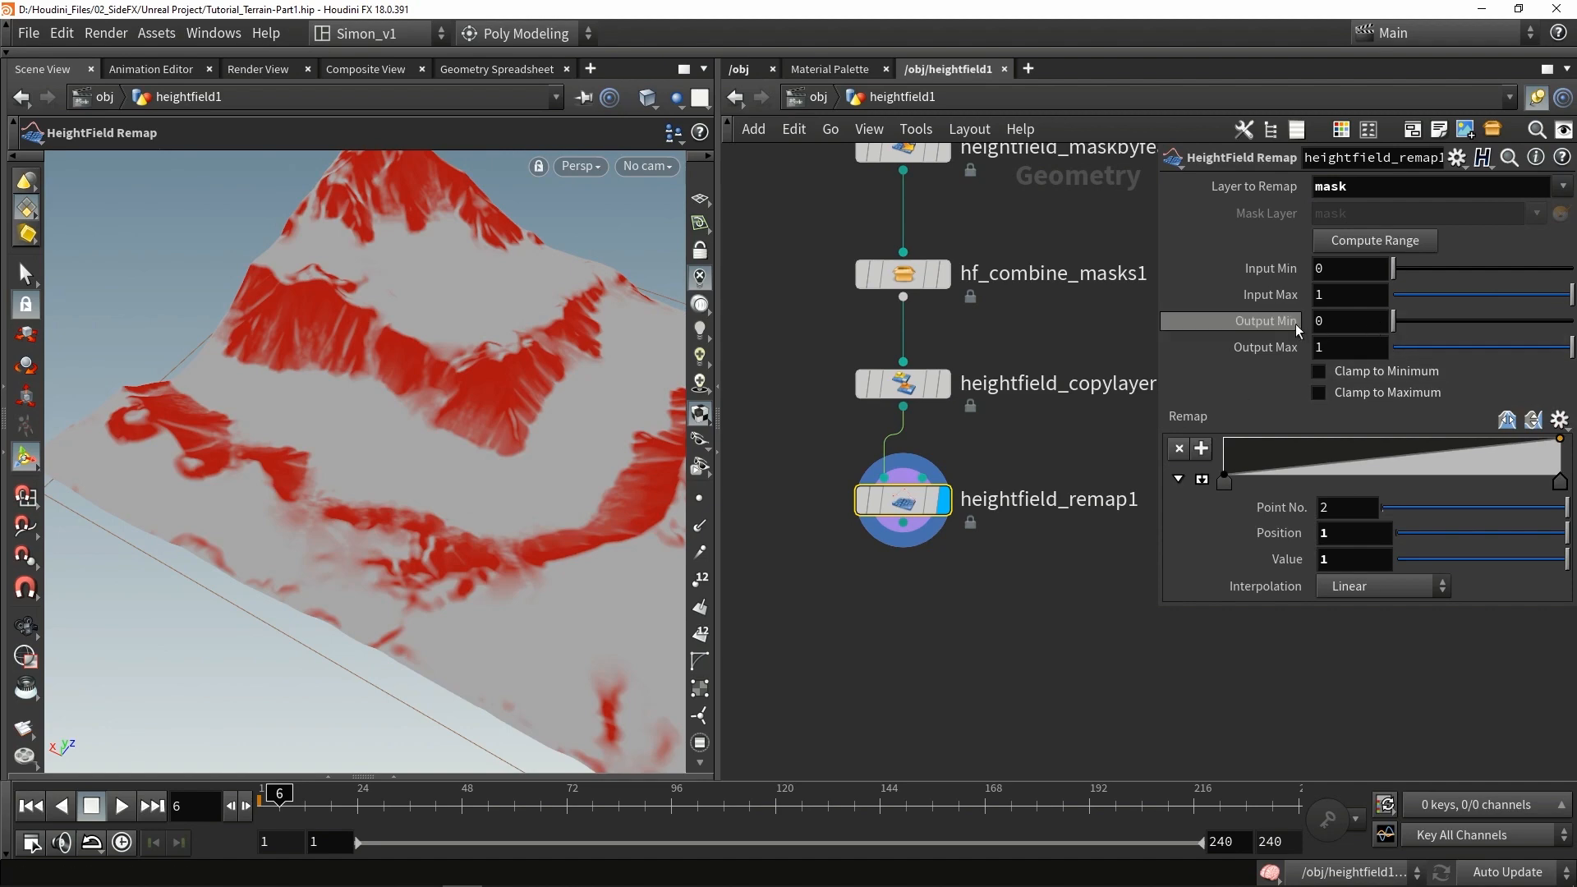
mouse_move(1394, 320)
mouse_down()
mouse_move(1569, 321)
mouse_move(1515, 346)
mouse_move(1393, 351)
mouse_up()
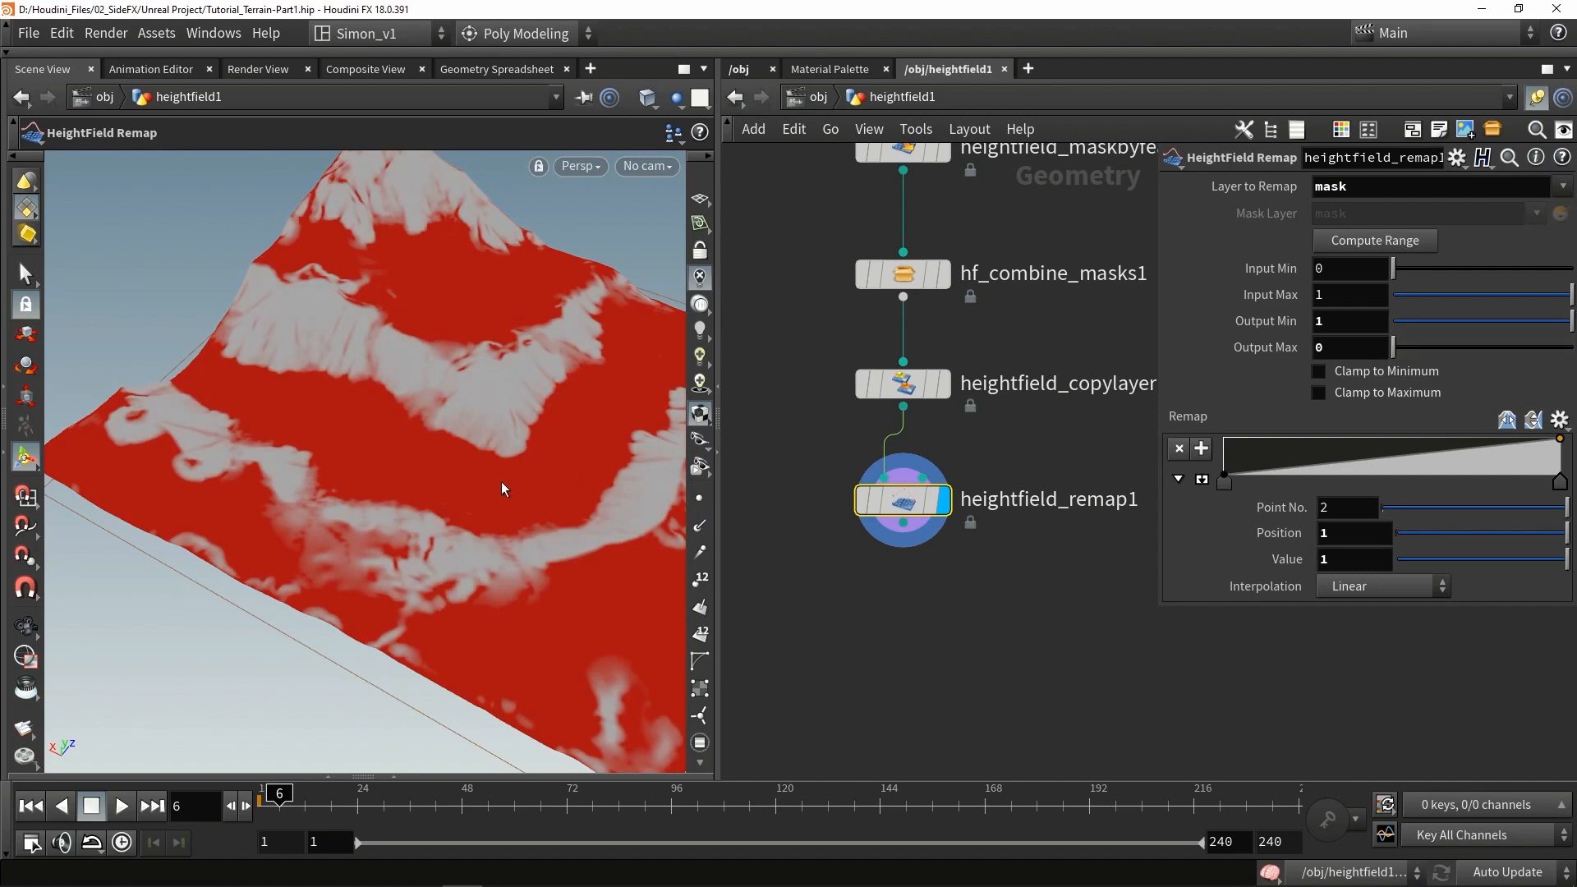
alt+drag(501, 481, 365, 460)
Step: Clamp the remapped mask to both its minimum and maximum and check the inverted mask on the terrain
click(1348, 374)
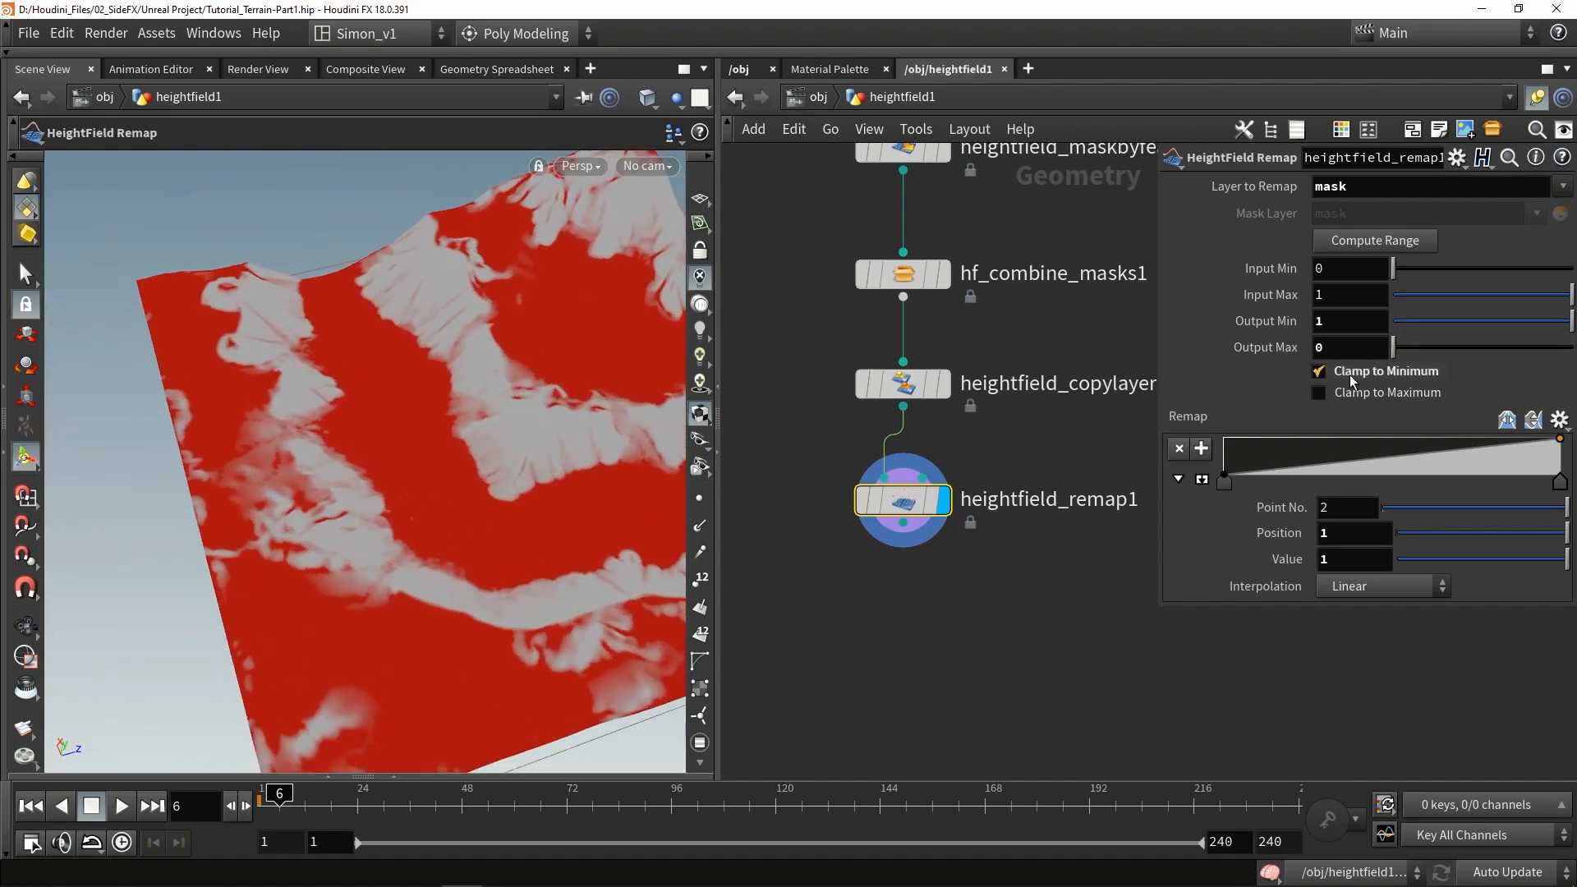
click(1357, 393)
alt+drag(525, 482, 575, 472)
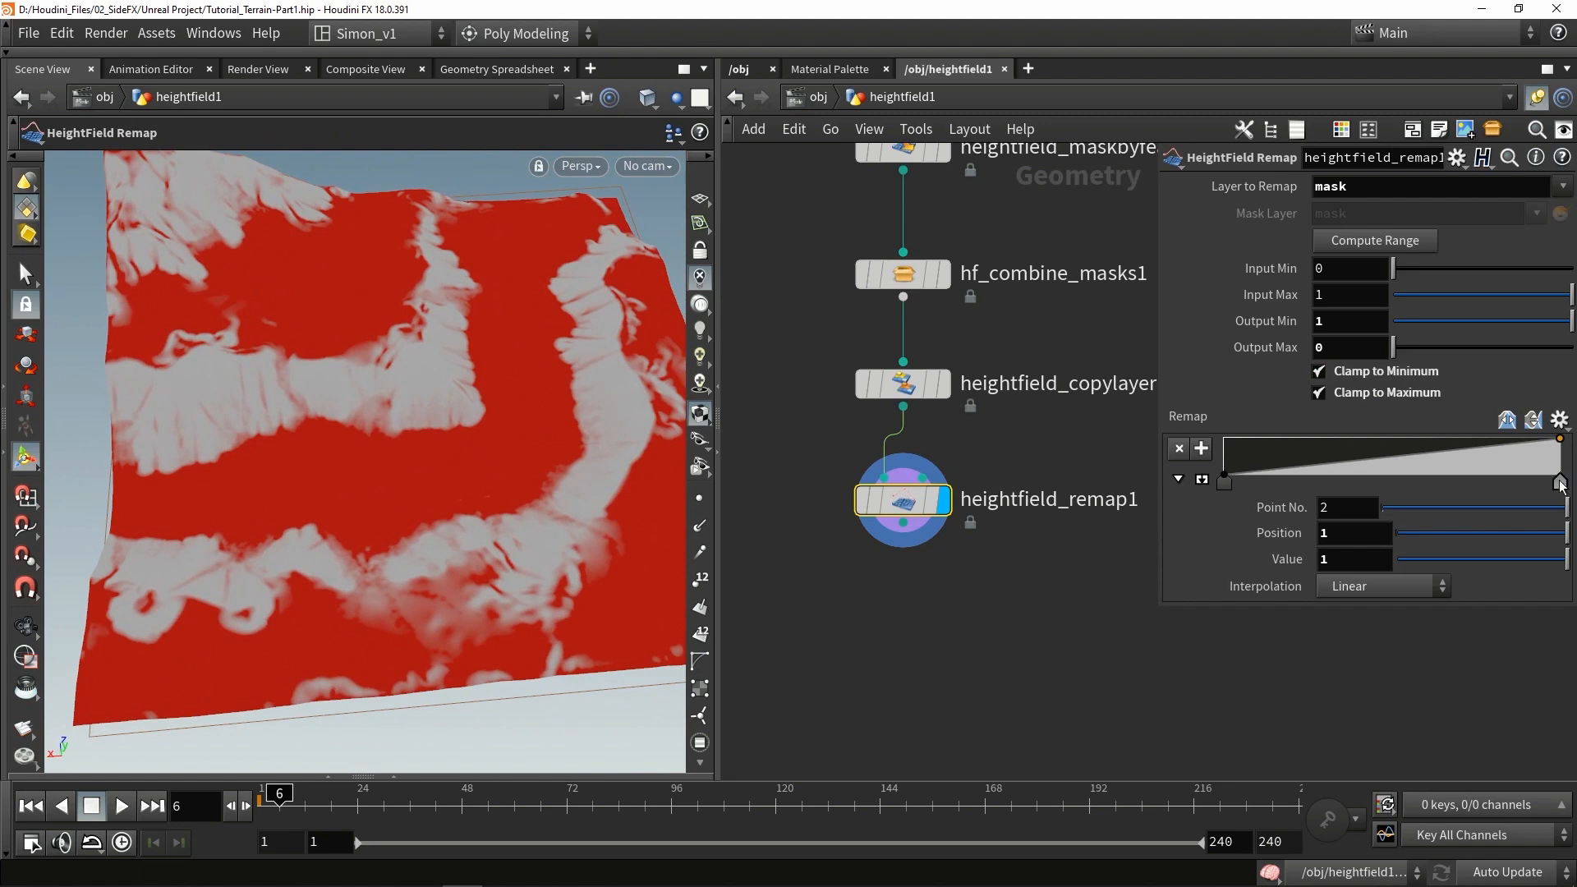
mouse_move(1560, 480)
mouse_down()
mouse_move(1254, 472)
mouse_move(1569, 473)
mouse_up()
mouse_move(578, 375)
alt+mouse_down()
mouse_move(285, 430)
mouse_move(580, 345)
alt+mouse_up()
Step: Duplicate the copy layer node below the remap node, wire and display it, and set its destination to Layer_01
alt+drag(906, 389, 997, 420)
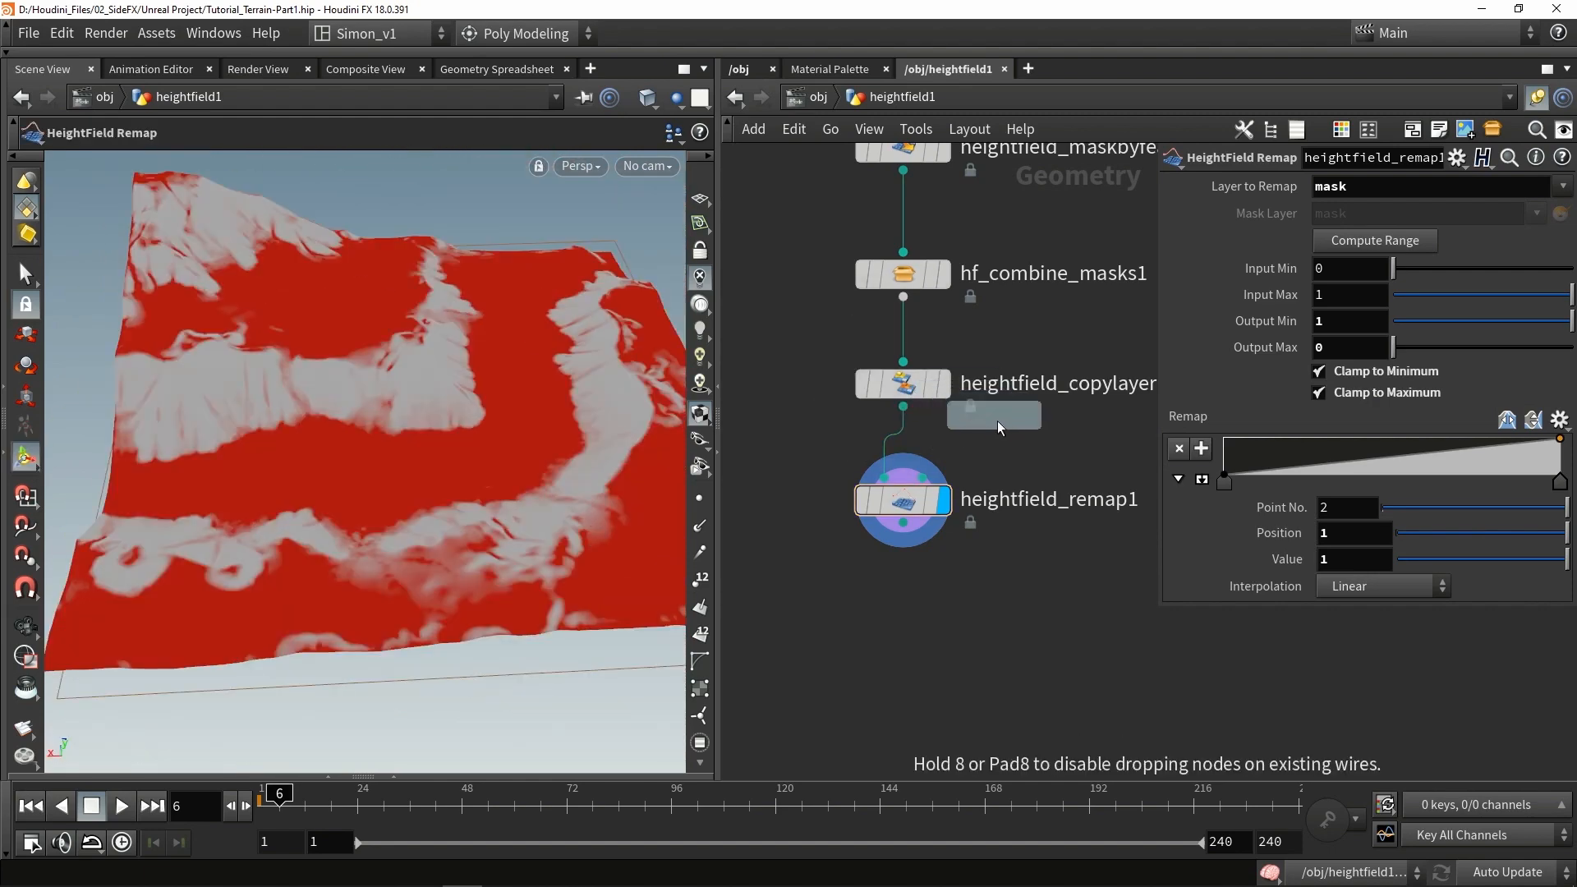
alt+drag(963, 594, 901, 649)
drag(903, 524, 915, 638)
click(943, 643)
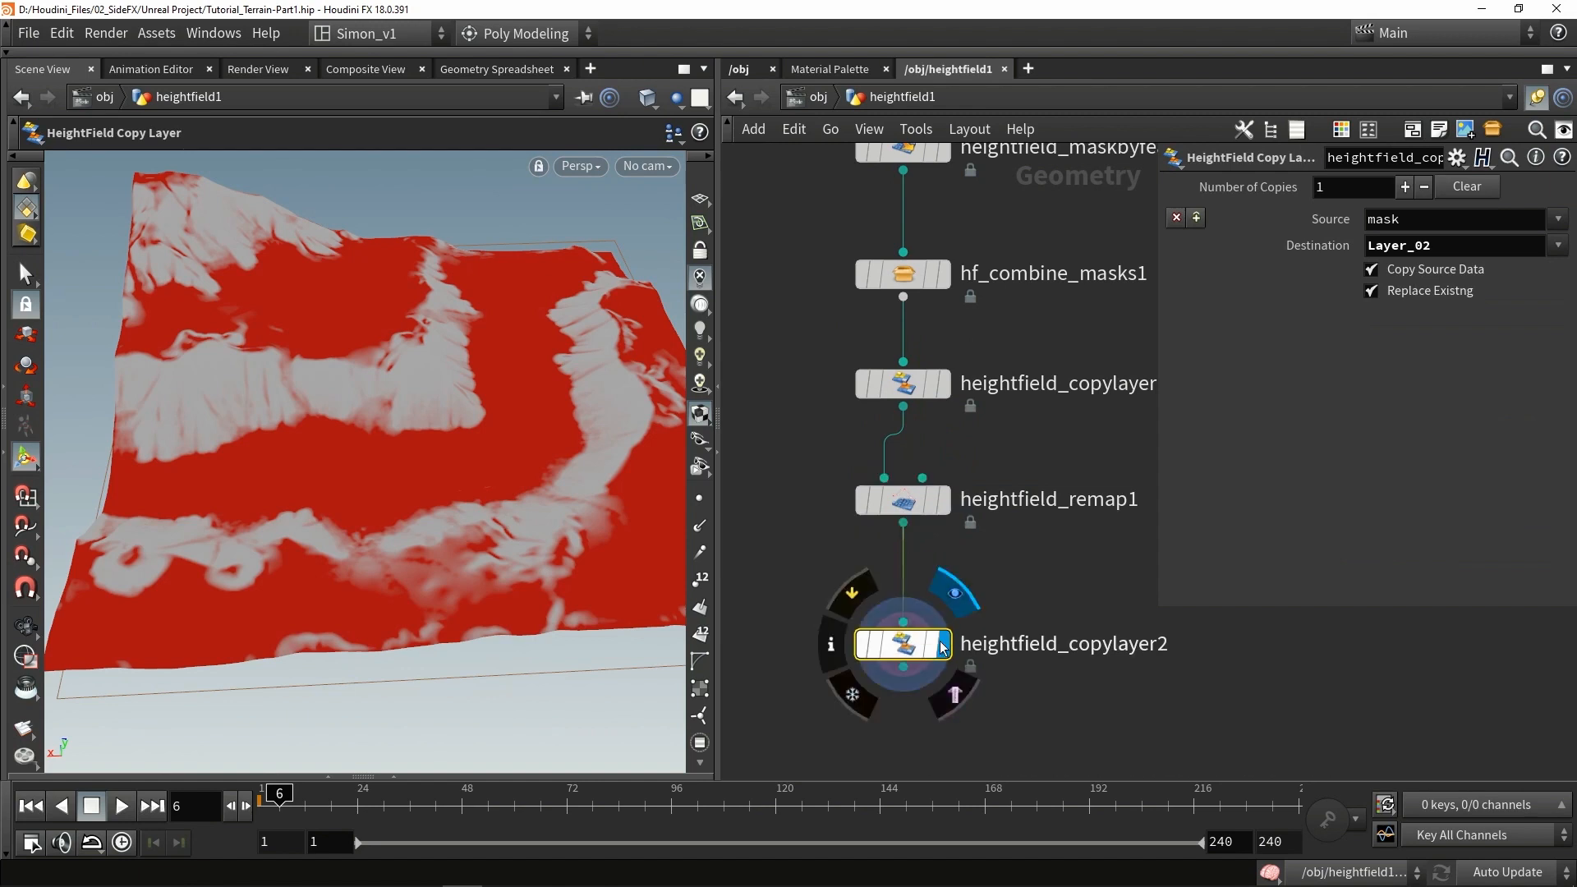
click(1439, 246)
key(Return)
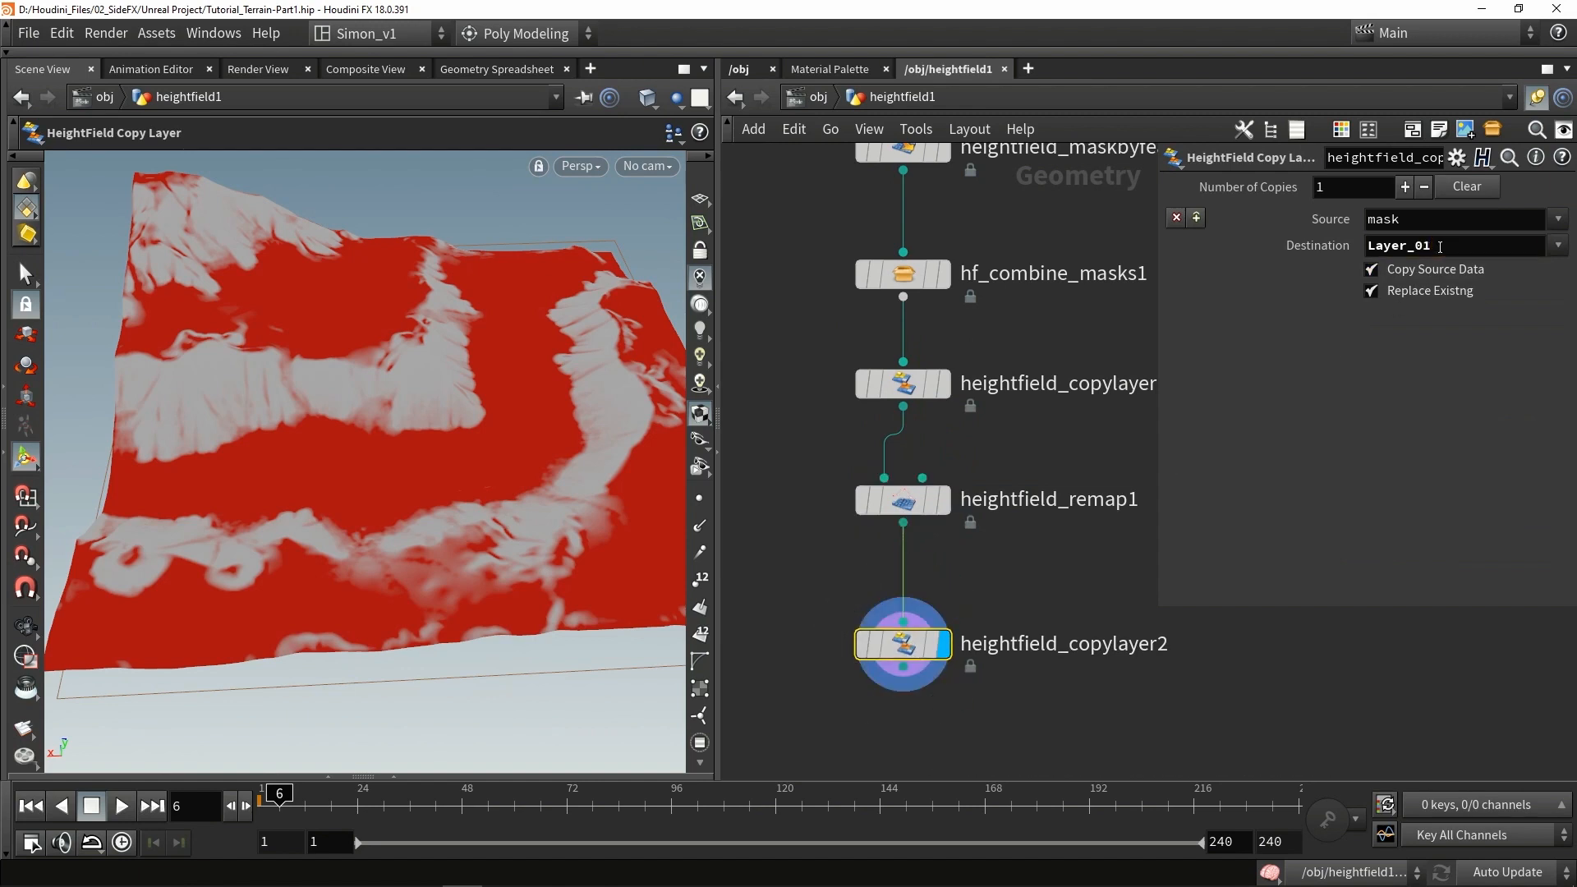
Step: Add a HeightField Mask Clear node below the second copy layer, display it, and view the terrain with viewport lighting on
scroll(1012, 578, down, 5)
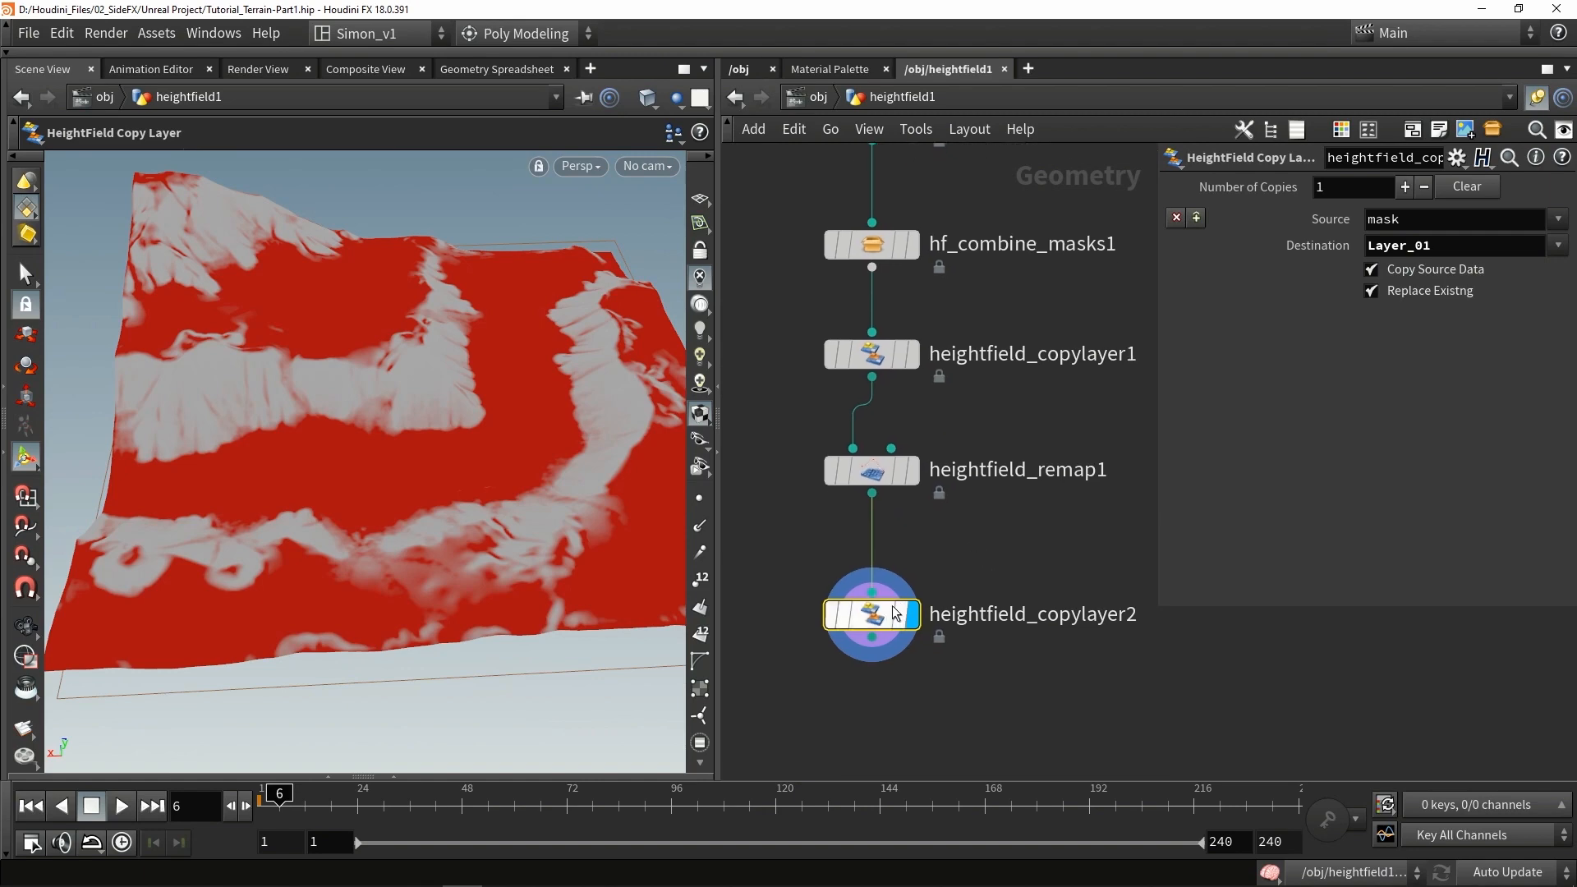
key(Tab)
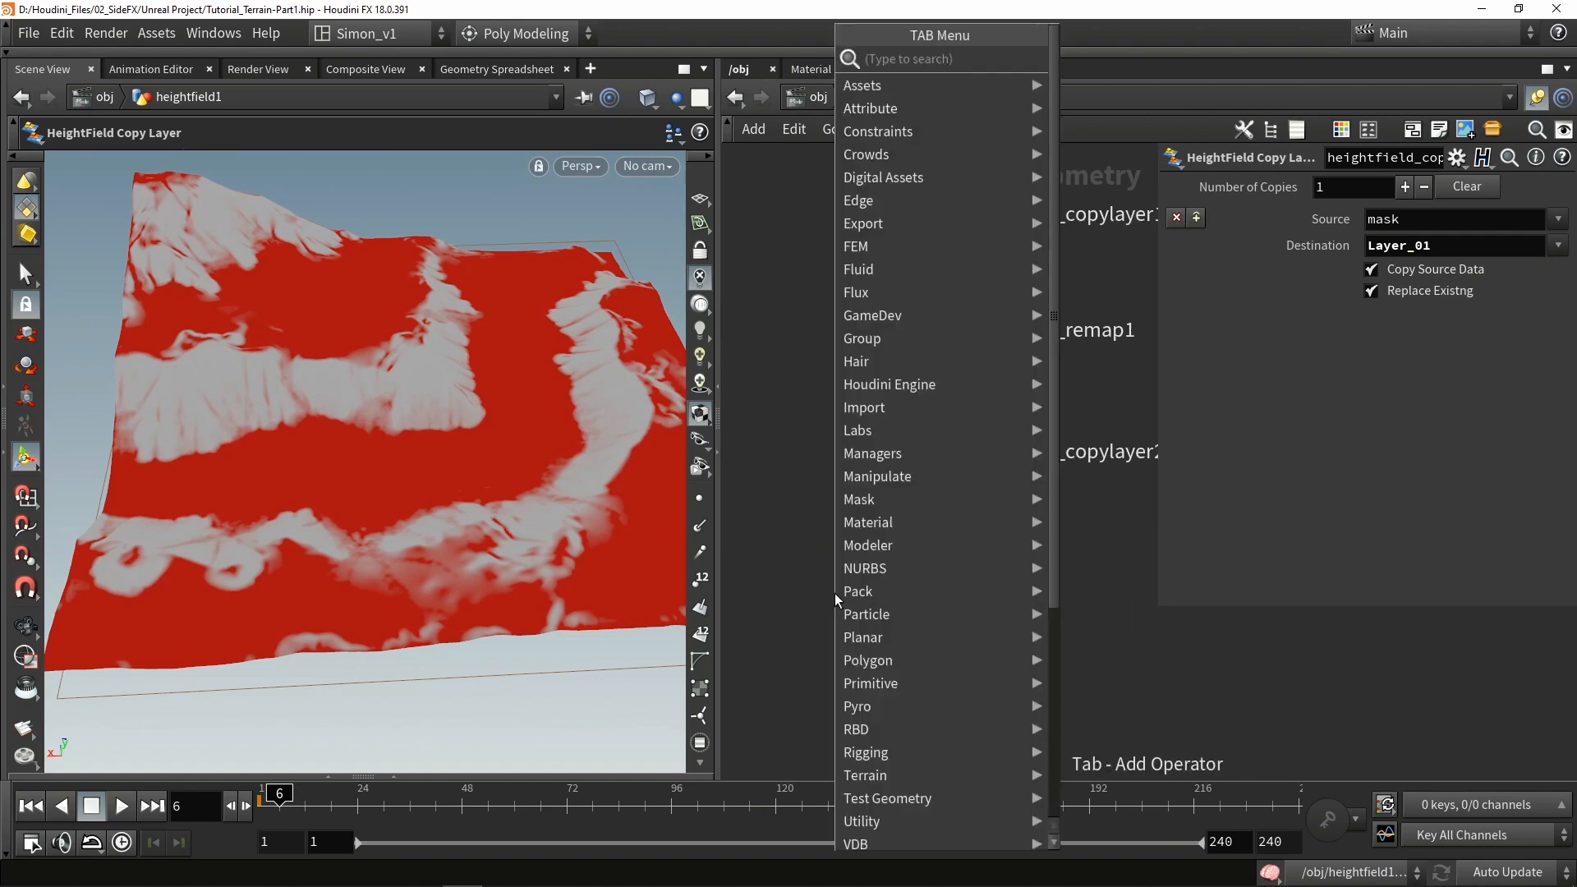
text(m)
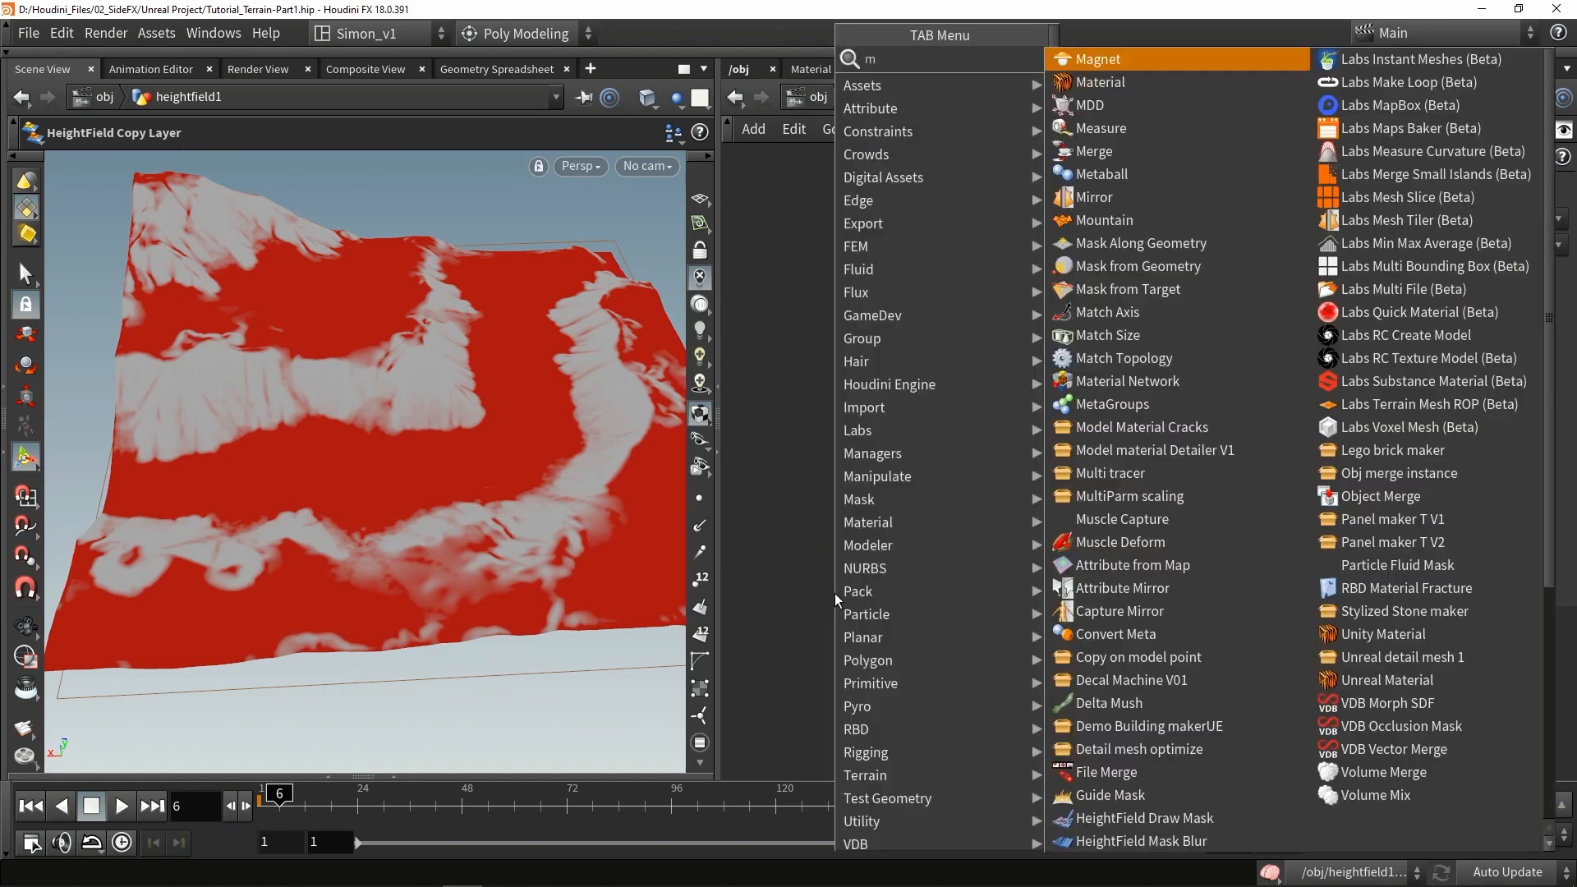
key(BackSpace)
text(clear)
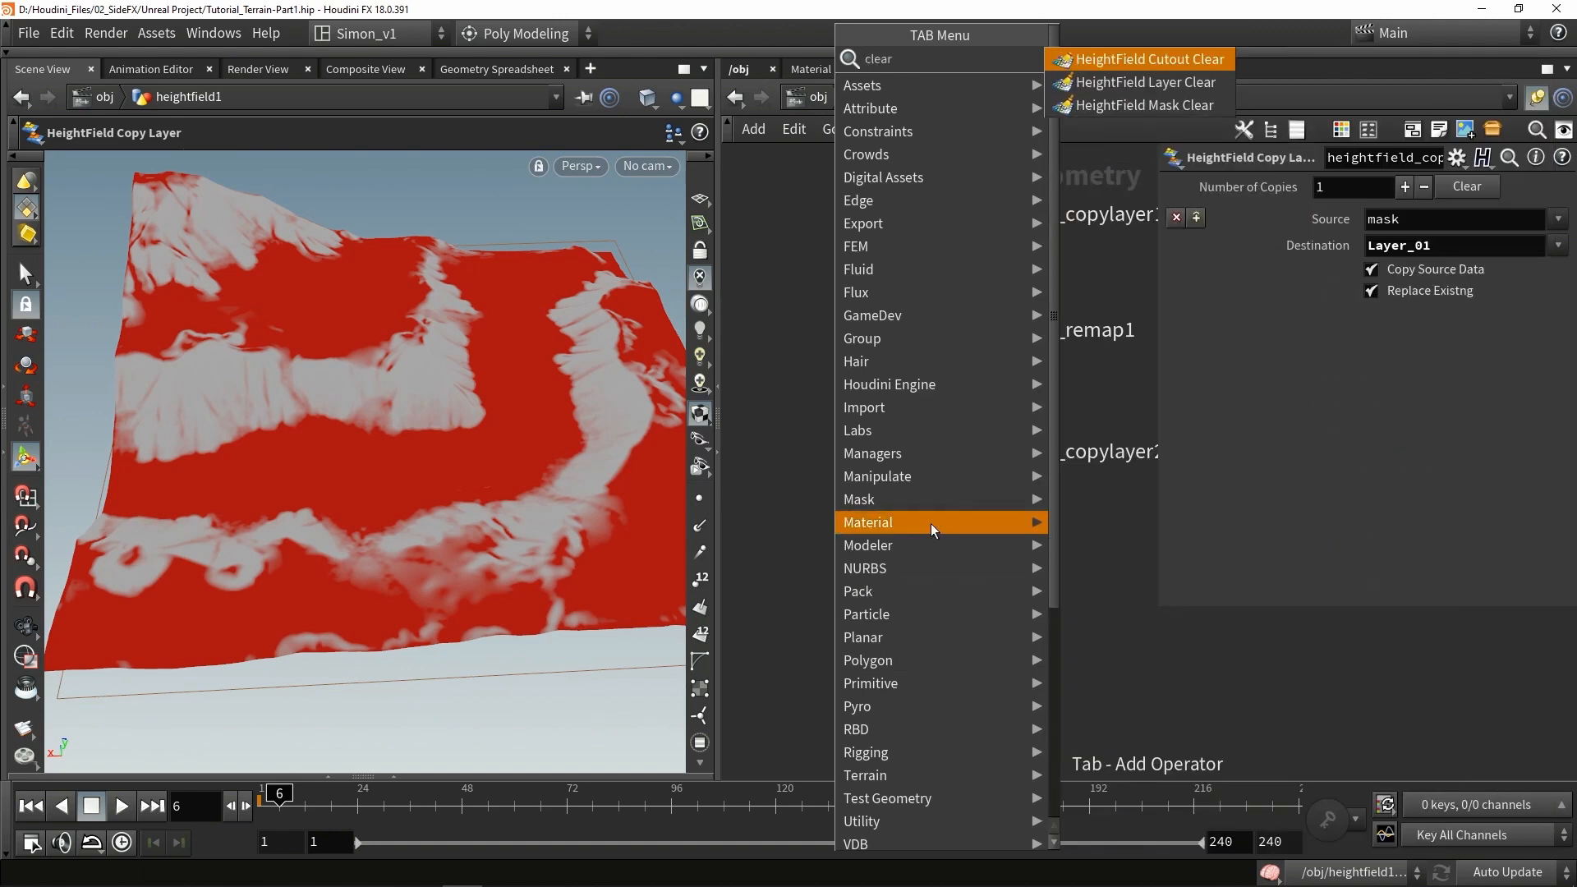
click(1199, 102)
click(932, 583)
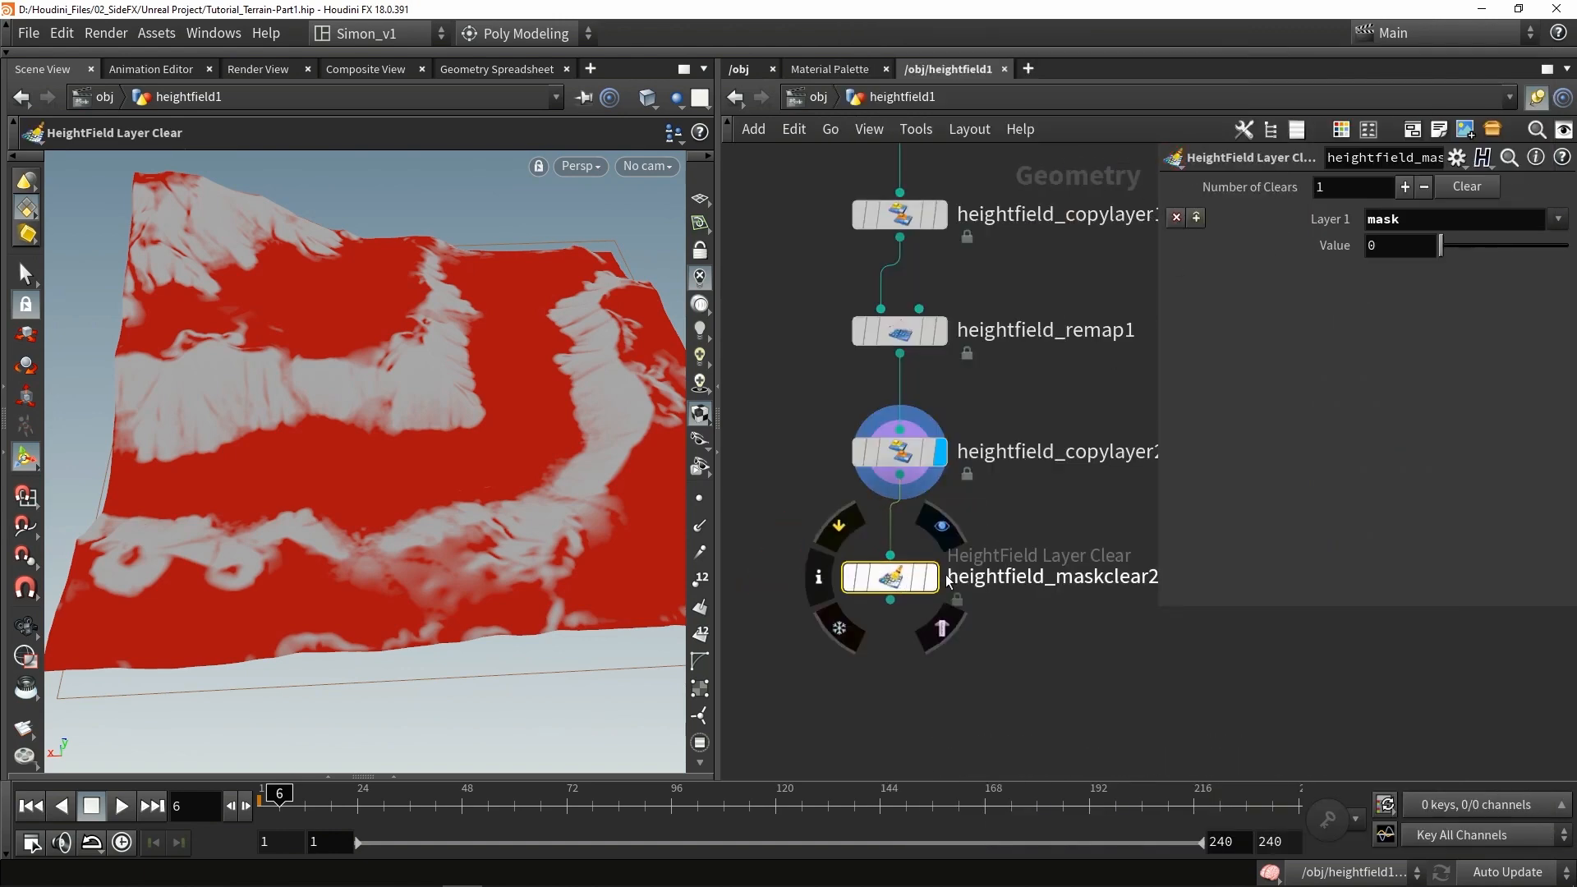
click(930, 583)
drag(894, 584, 904, 589)
click(699, 304)
alt+drag(394, 456, 468, 465)
Step: Add a Blast node below the mask clear node, wire it in and display it
middle_drag(906, 707, 917, 520)
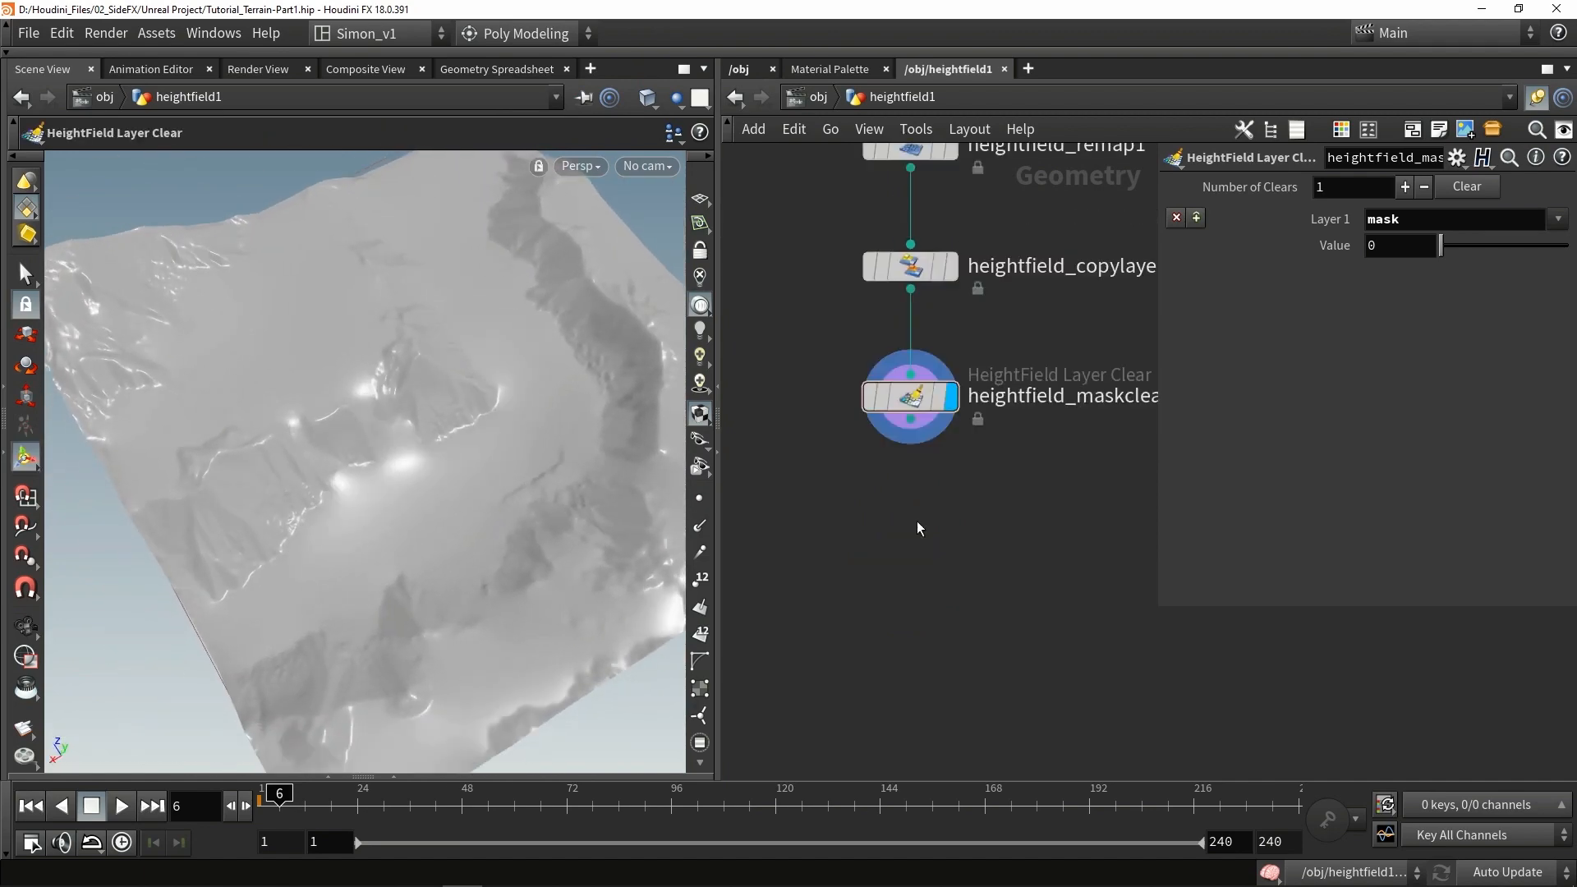
key(Tab)
click(880, 527)
key(Tab)
text(bl)
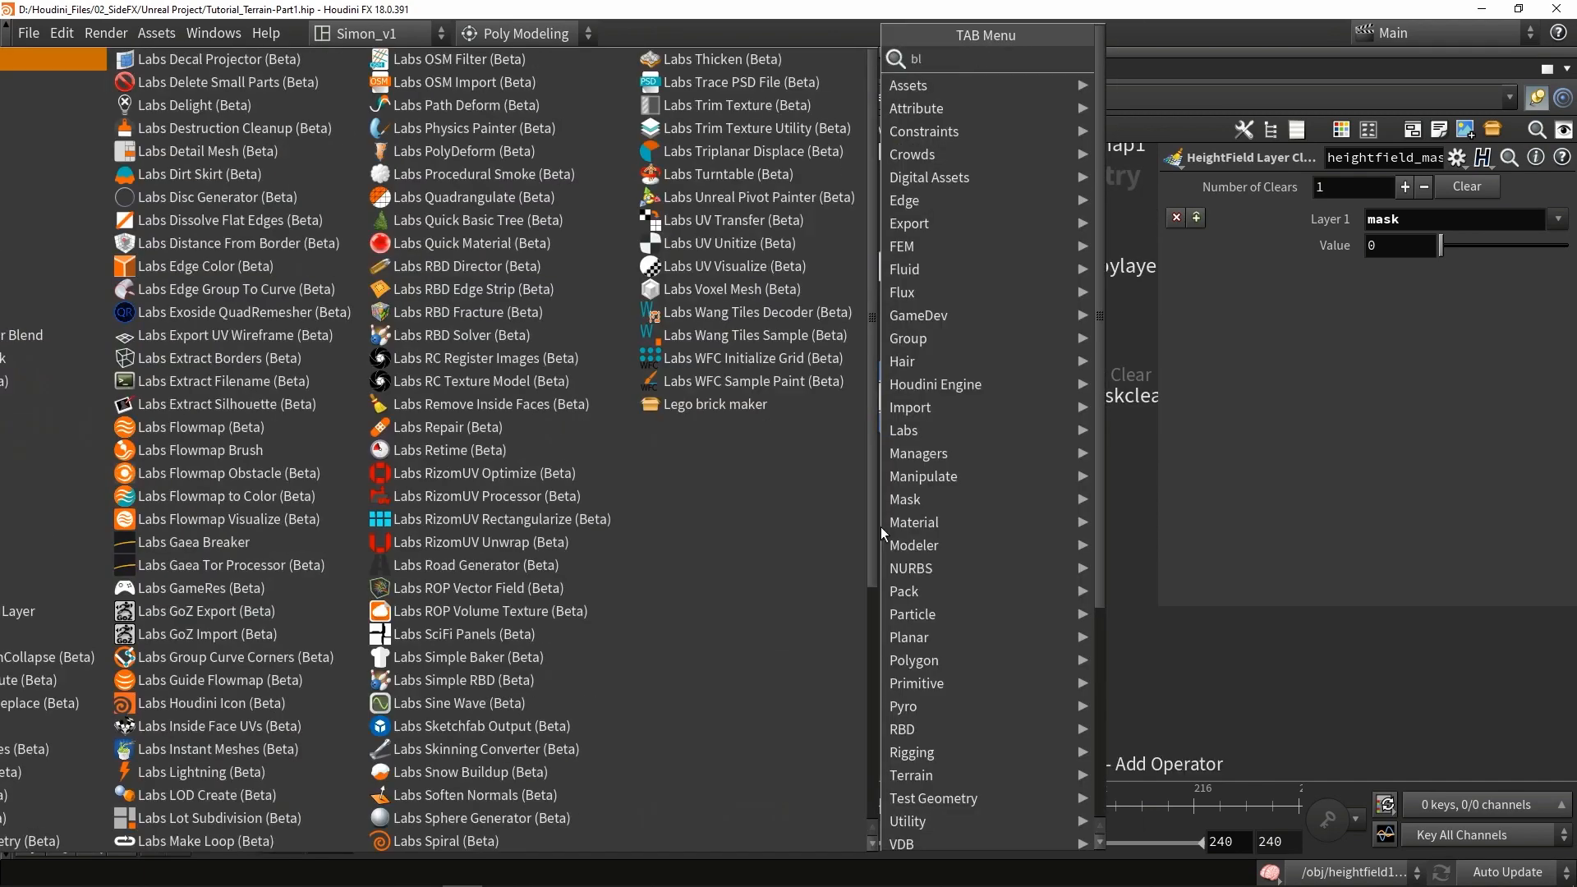
key(Return)
click(920, 565)
drag(910, 421, 927, 535)
click(951, 567)
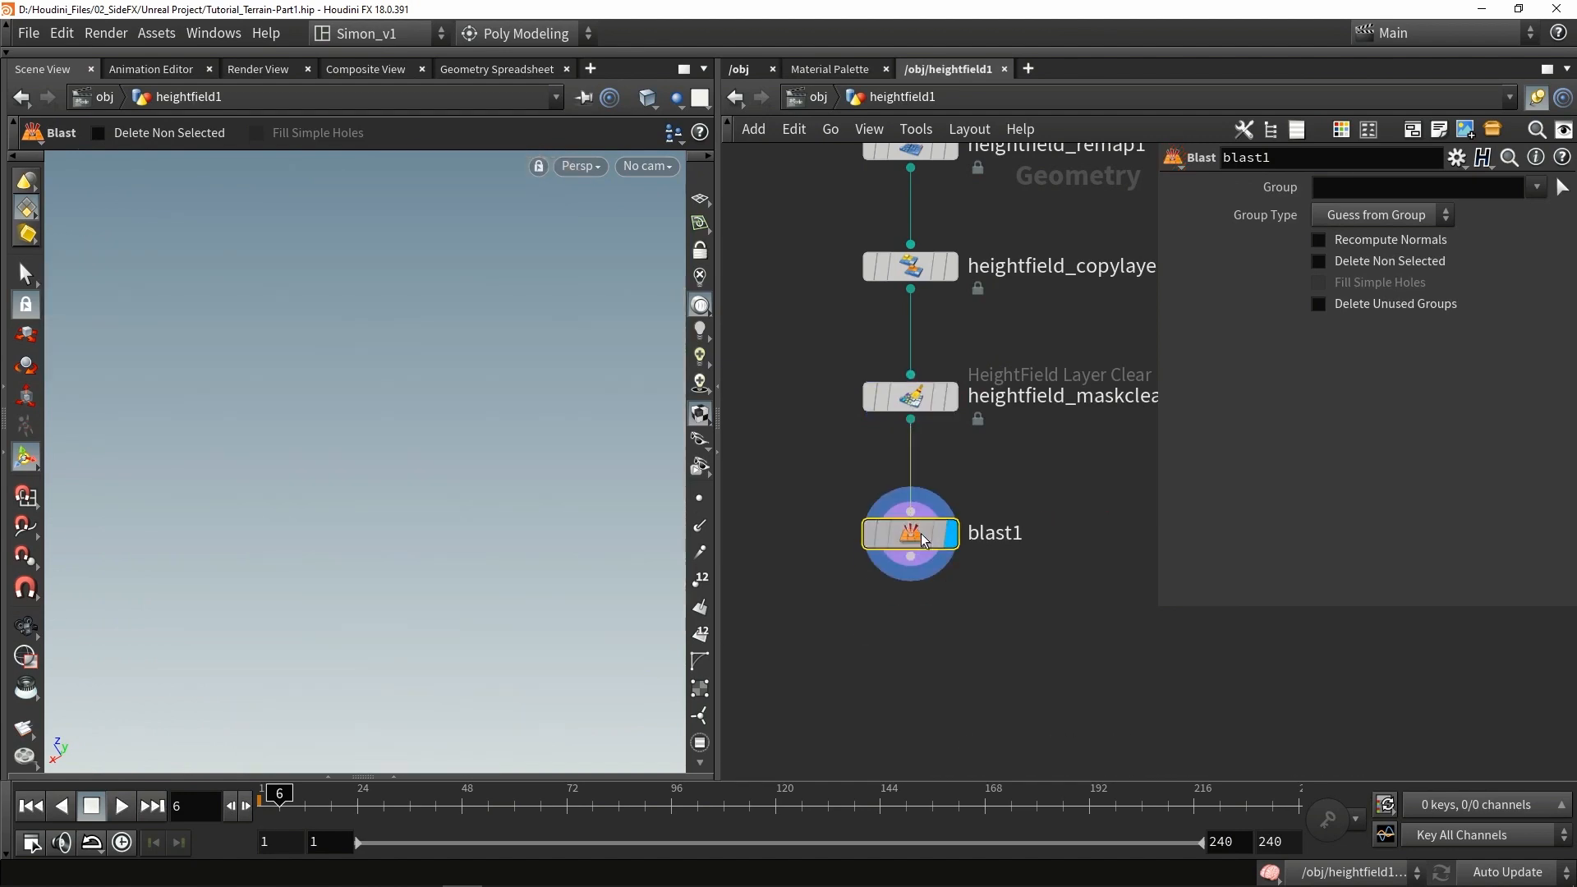
Step: Set the Blast node's group to the height, Layer_01 and Layer_02 layers
click(1536, 187)
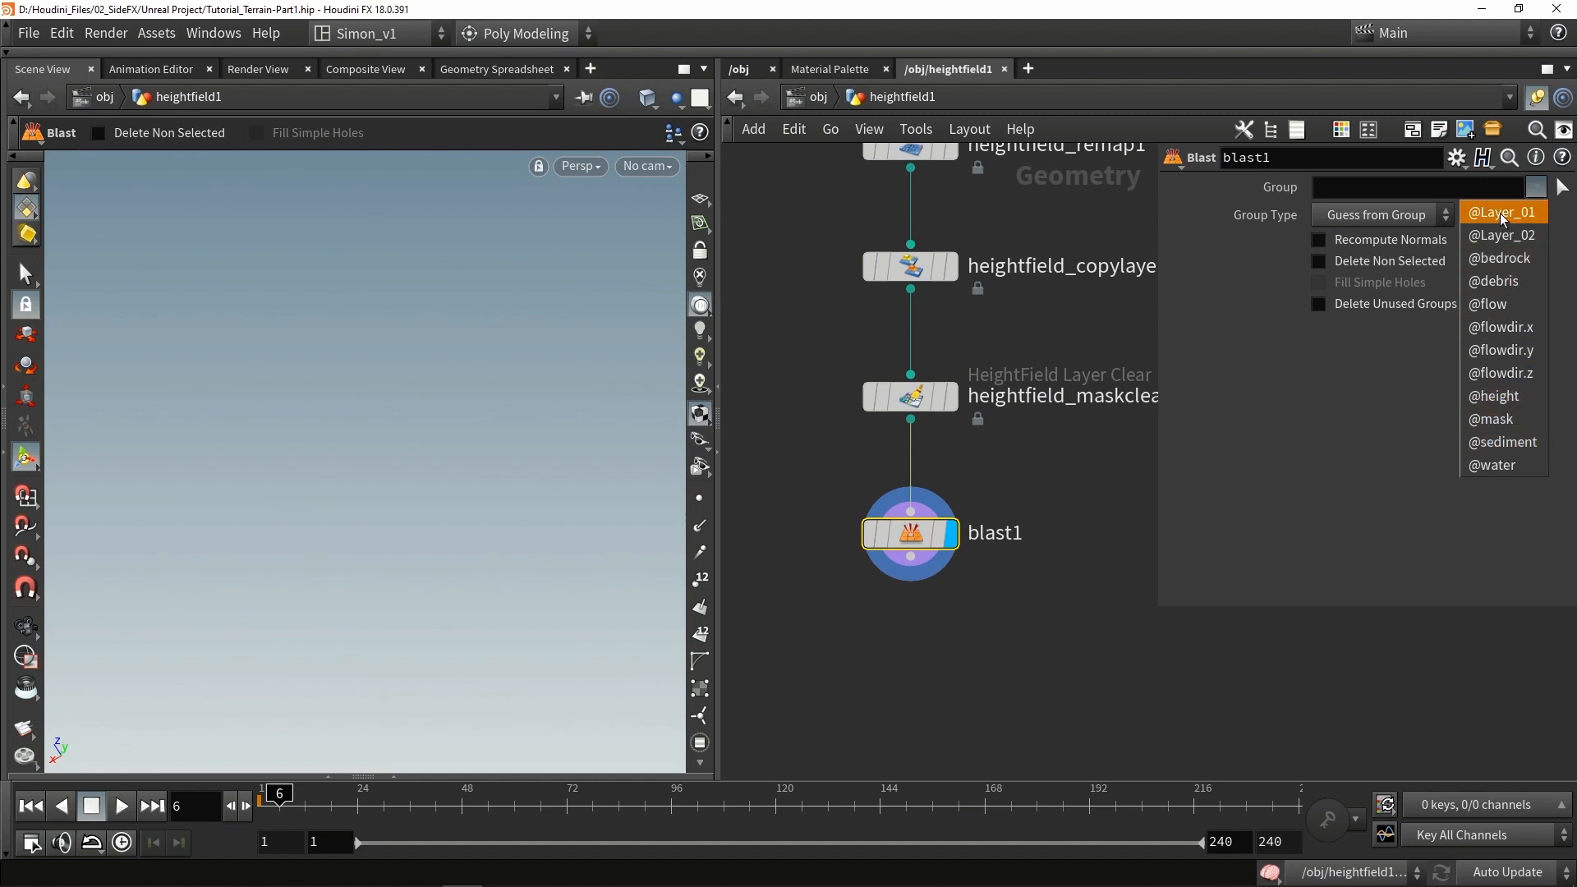
click(1508, 402)
click(1535, 187)
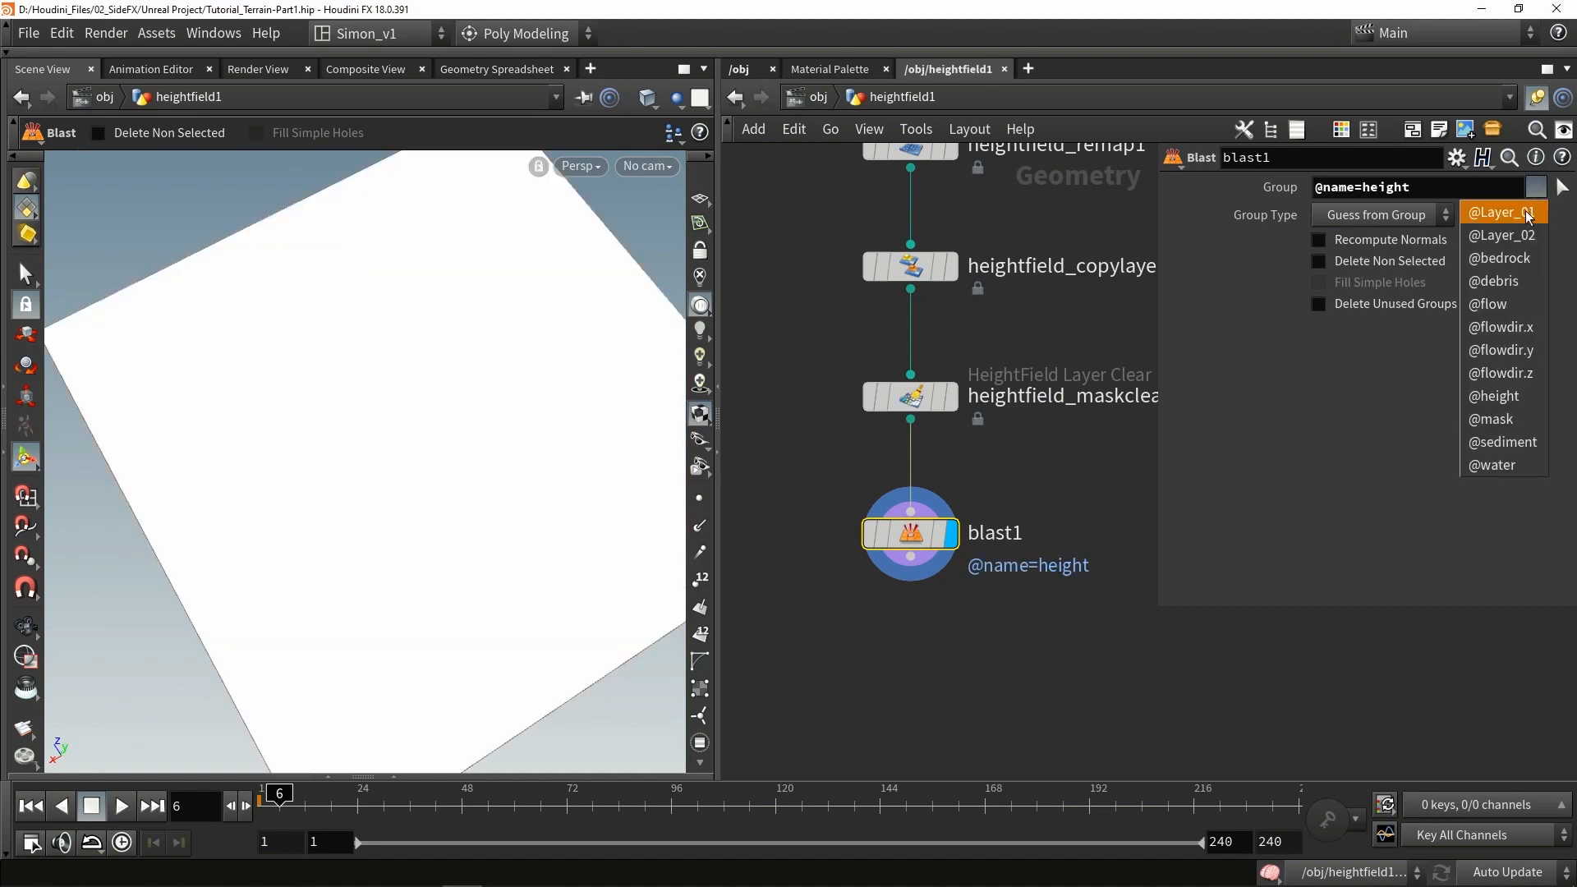
click(1528, 213)
click(1535, 188)
click(1501, 235)
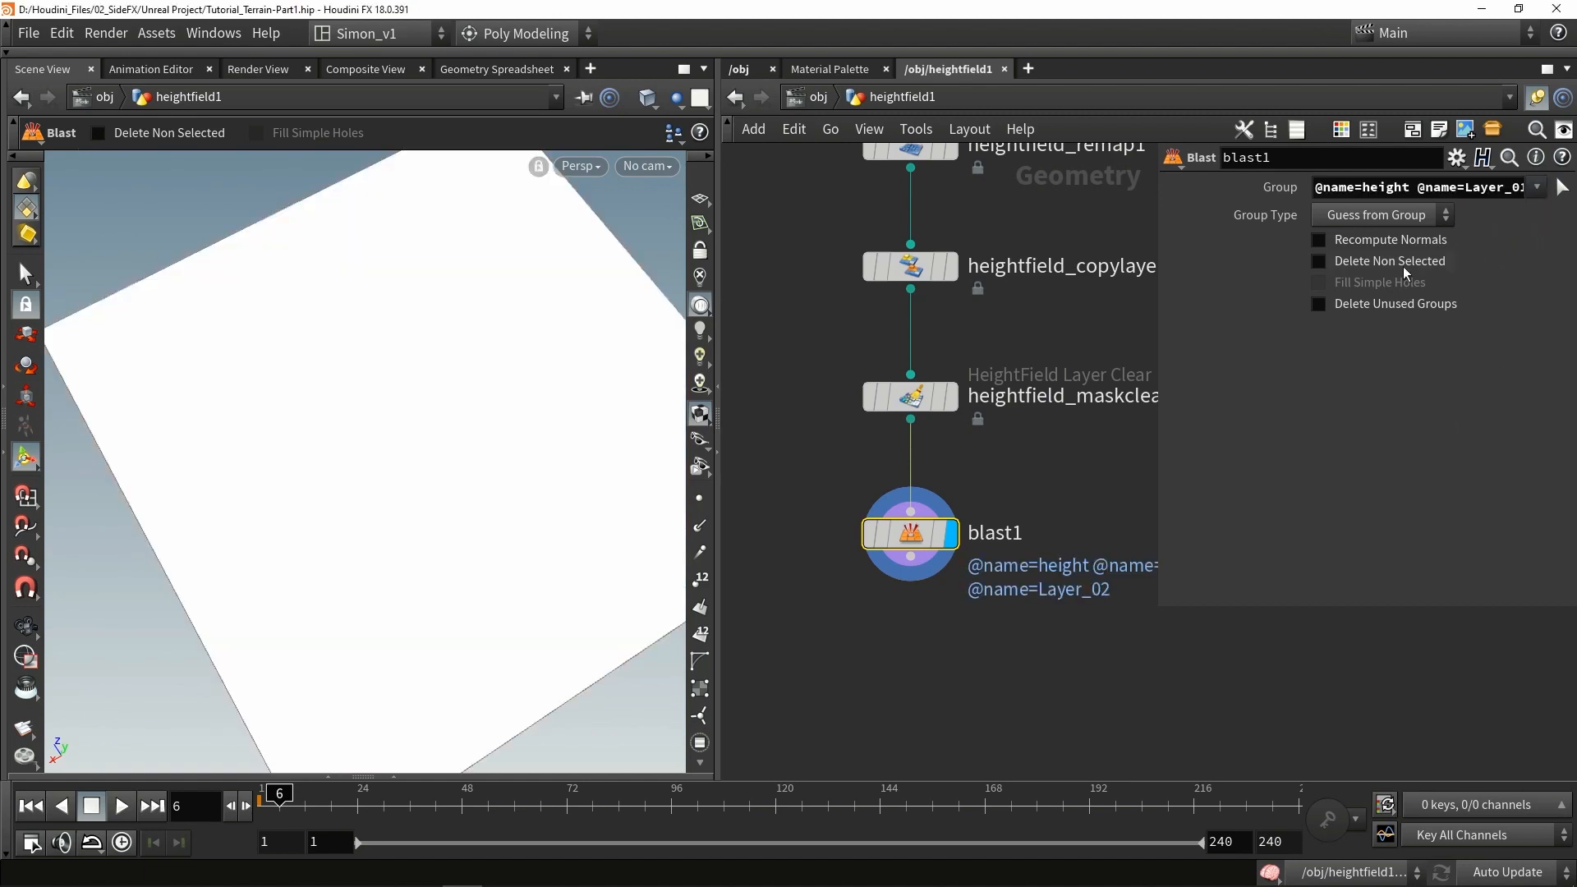
Step: Make the Blast node delete everything outside its selected layers and check which volumes the node outputs
click(1401, 263)
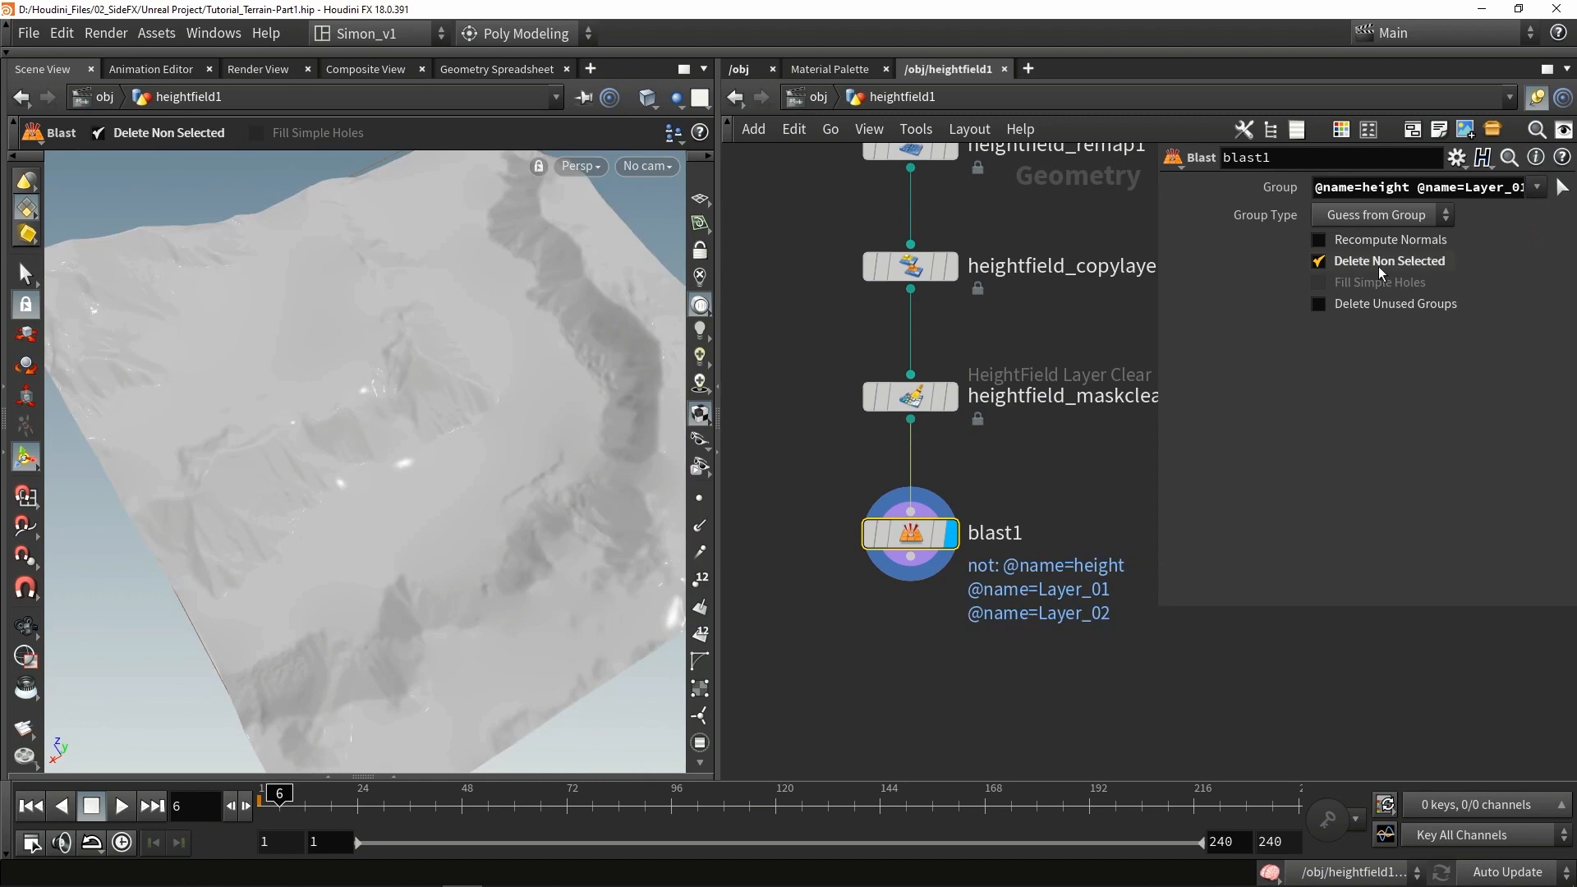
middle_click(908, 542)
click(838, 533)
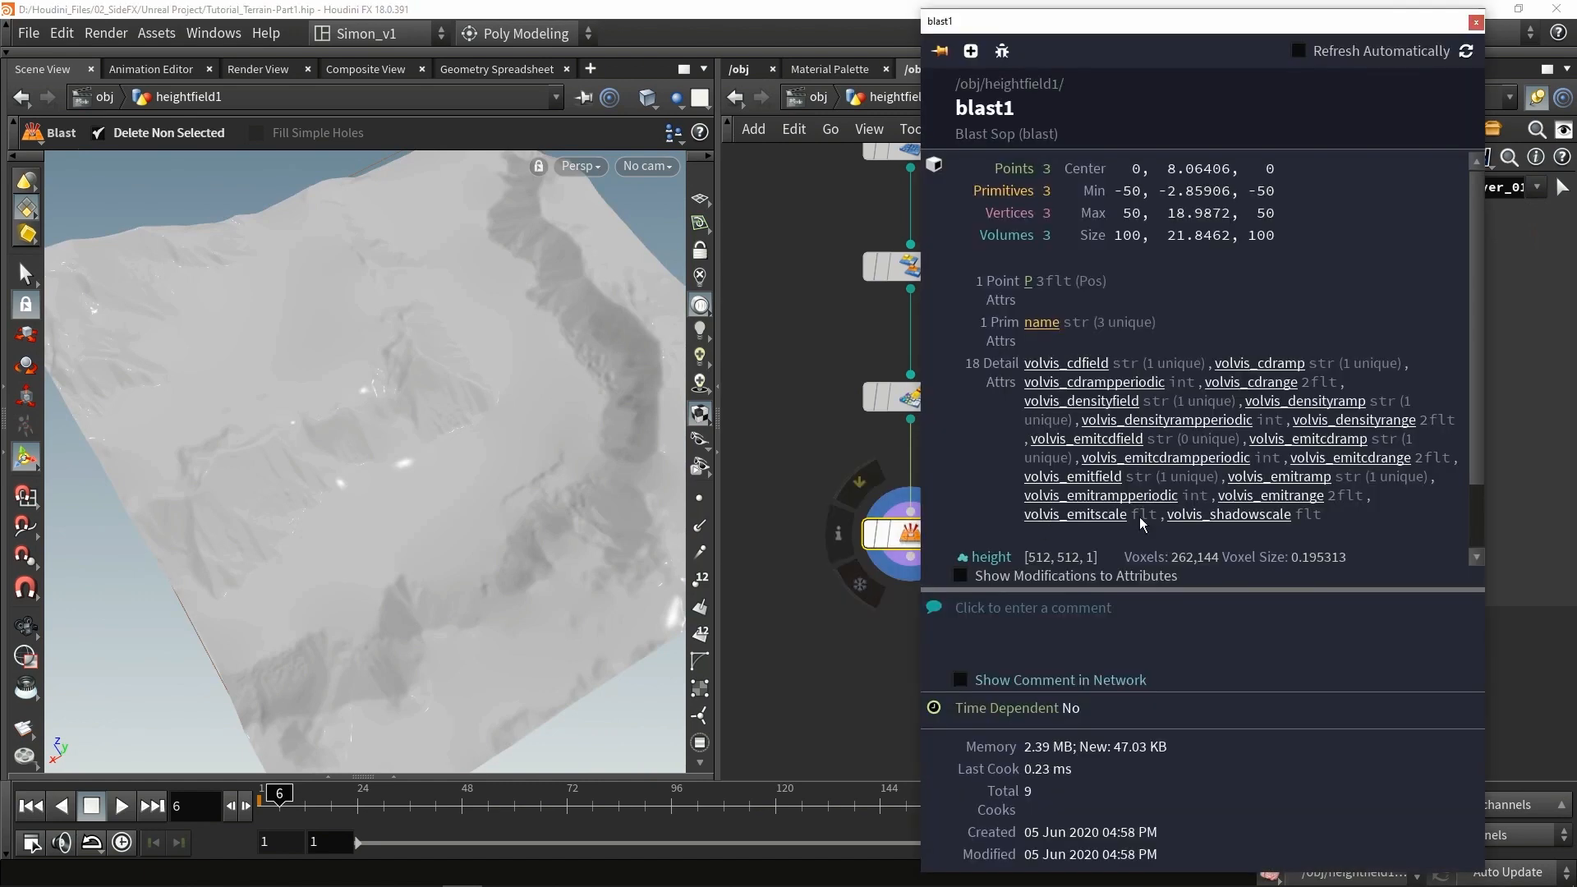
scroll(1140, 522, down, 3)
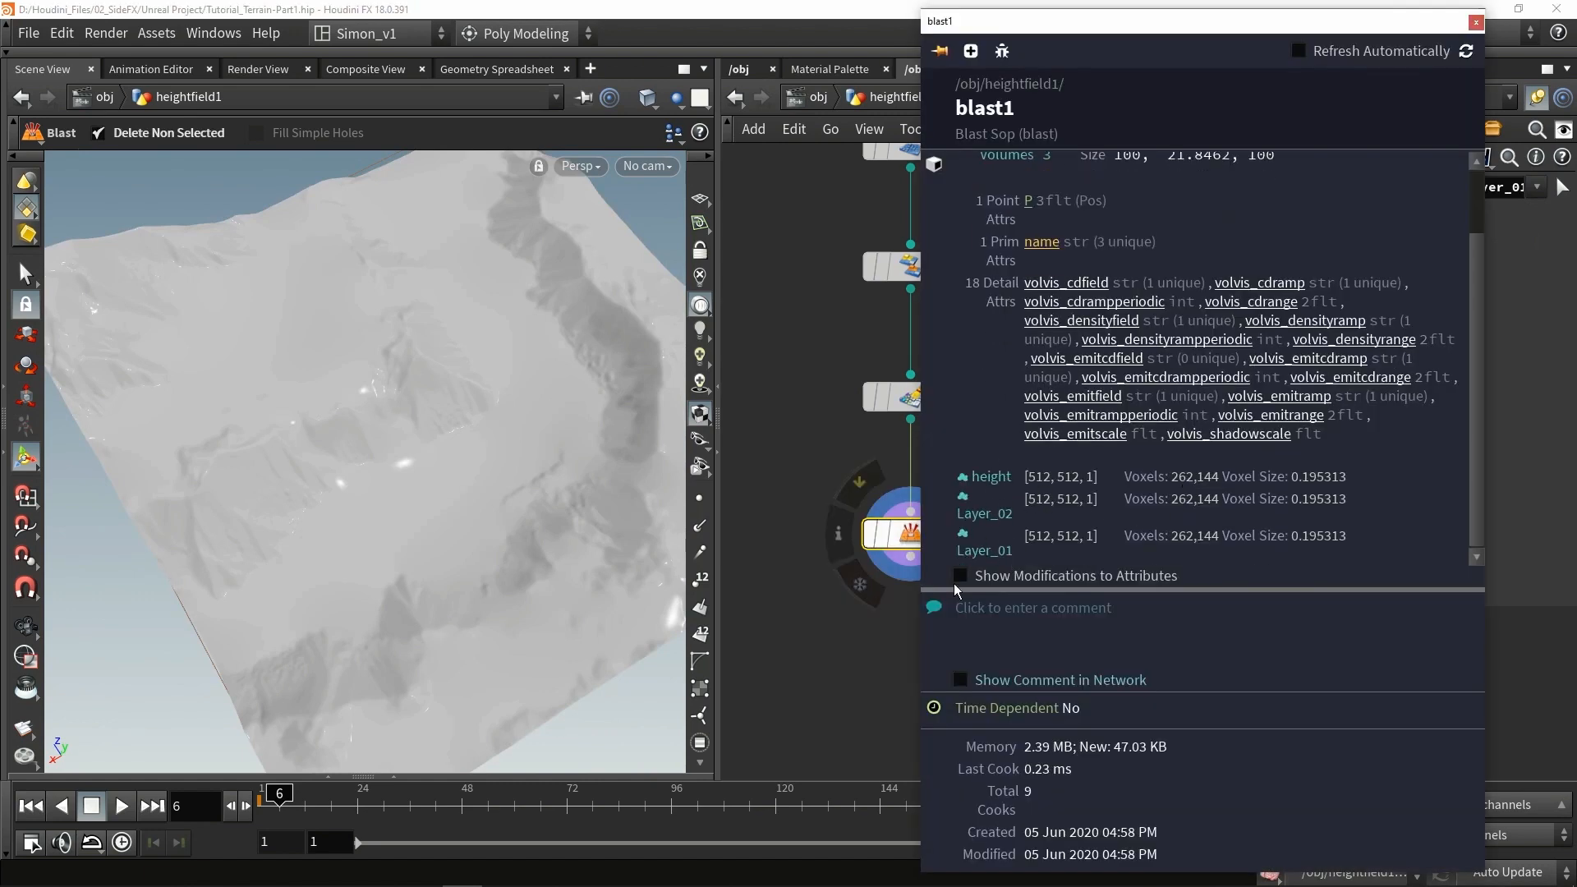
click(1536, 188)
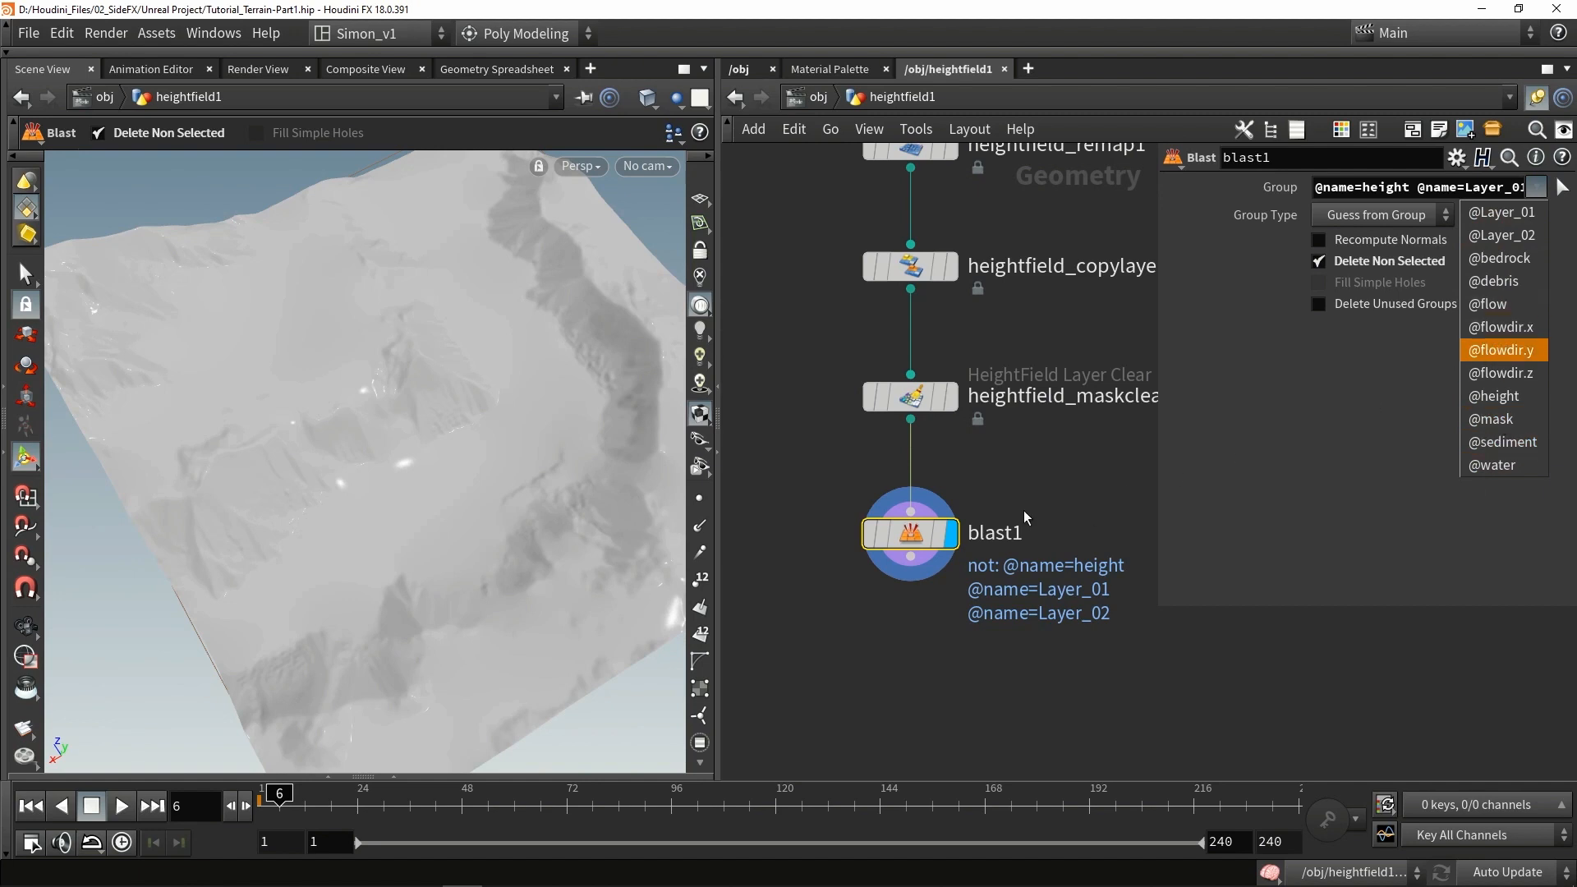
click(1033, 471)
Step: Add a HeightField Quick Shade node below the Blast node, wire it in and display it
middle_drag(1070, 499, 1006, 359)
click(869, 575)
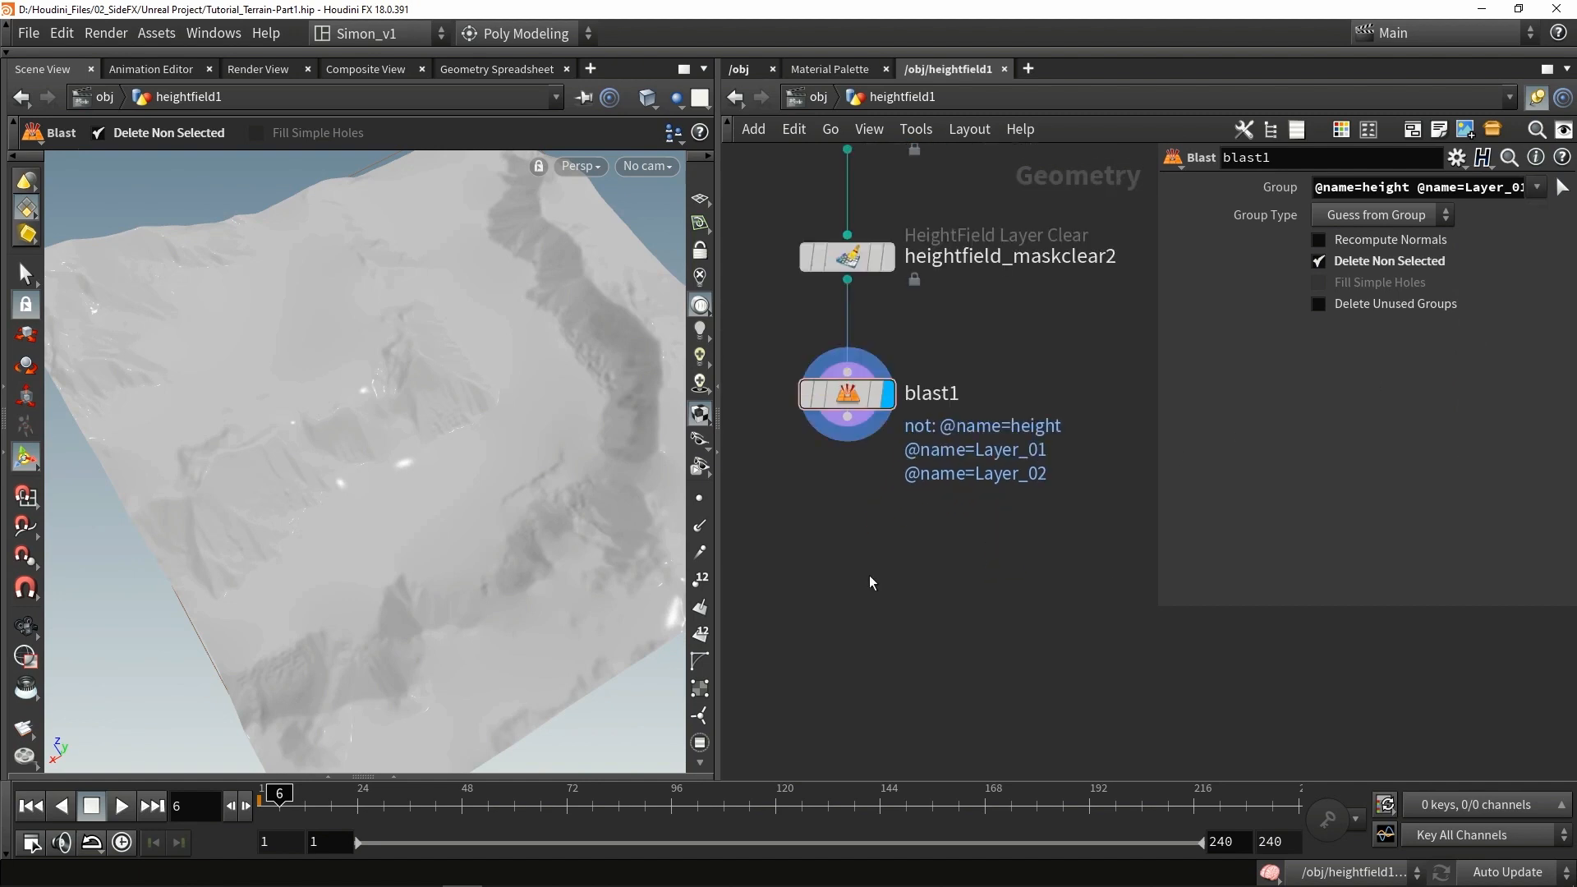
key(Tab)
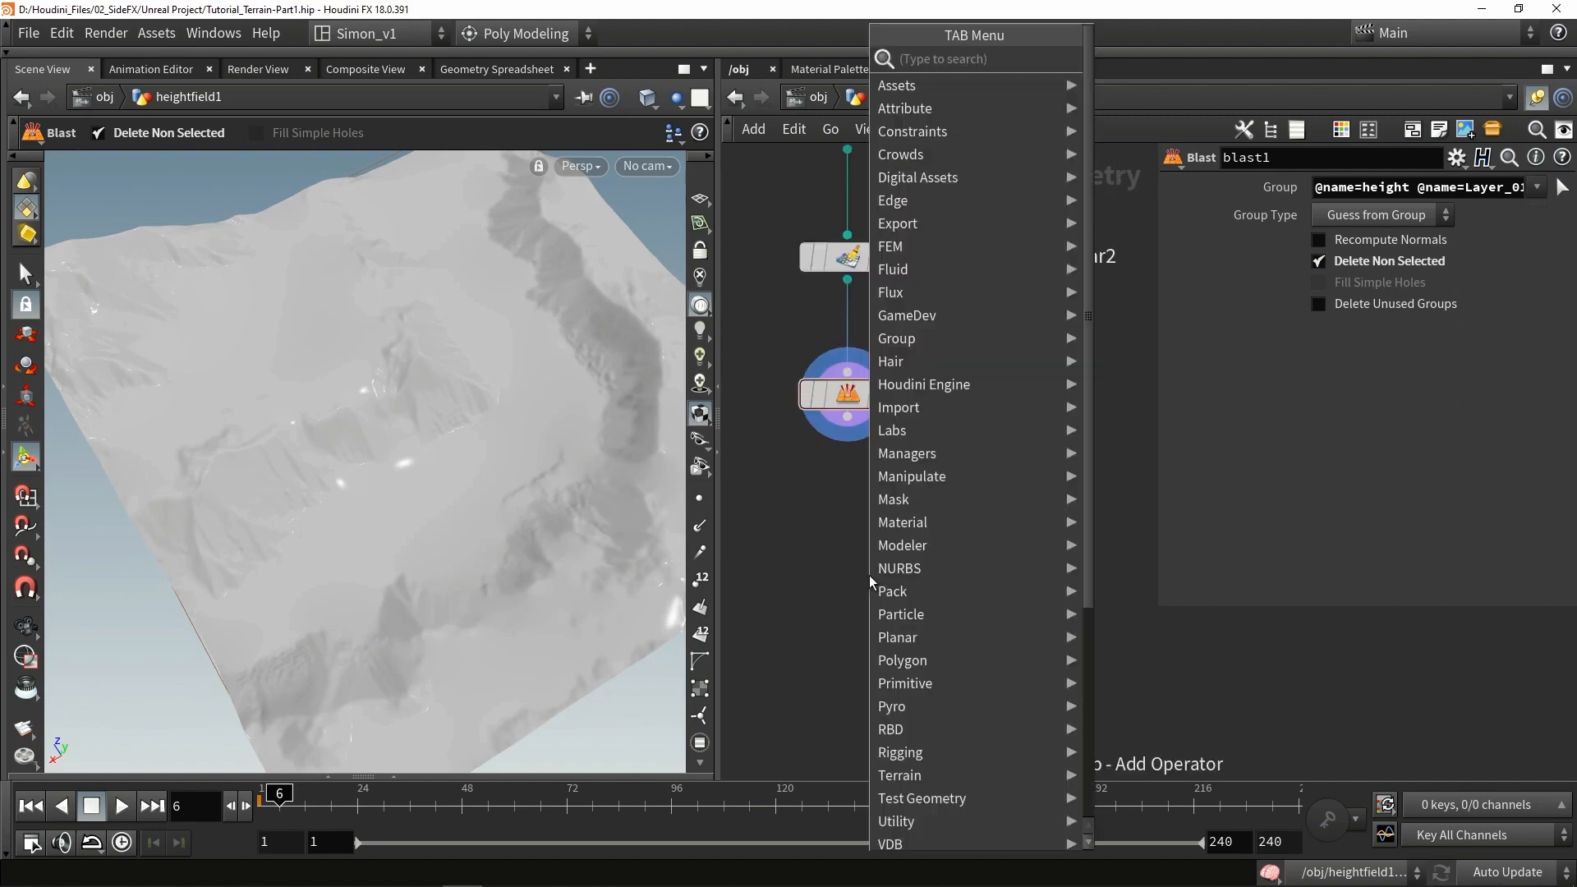
text(qui)
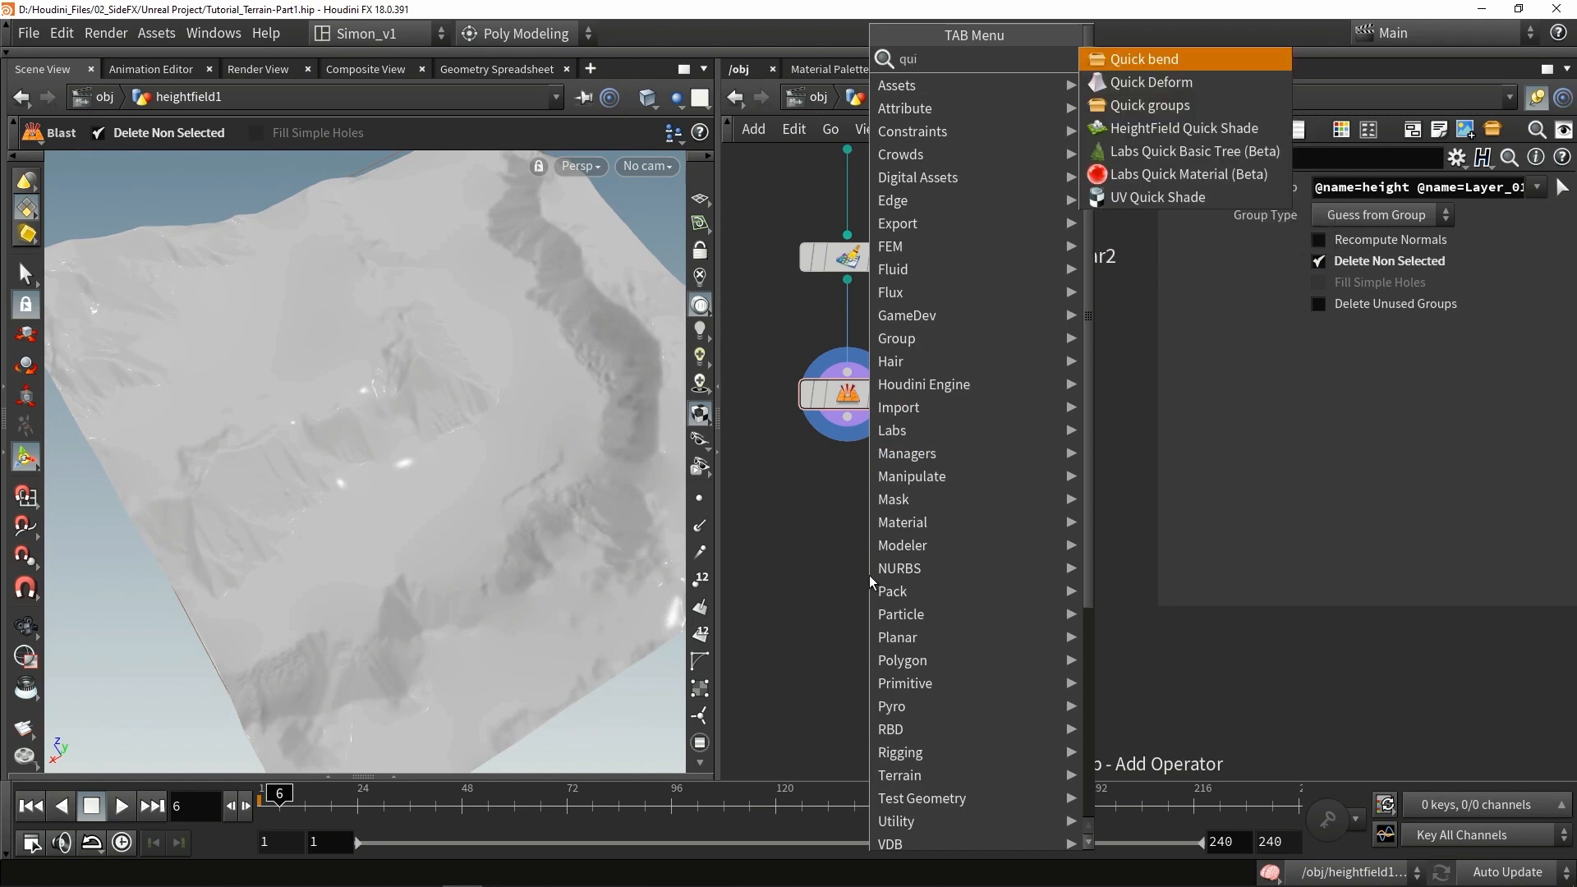
click(1195, 151)
click(858, 568)
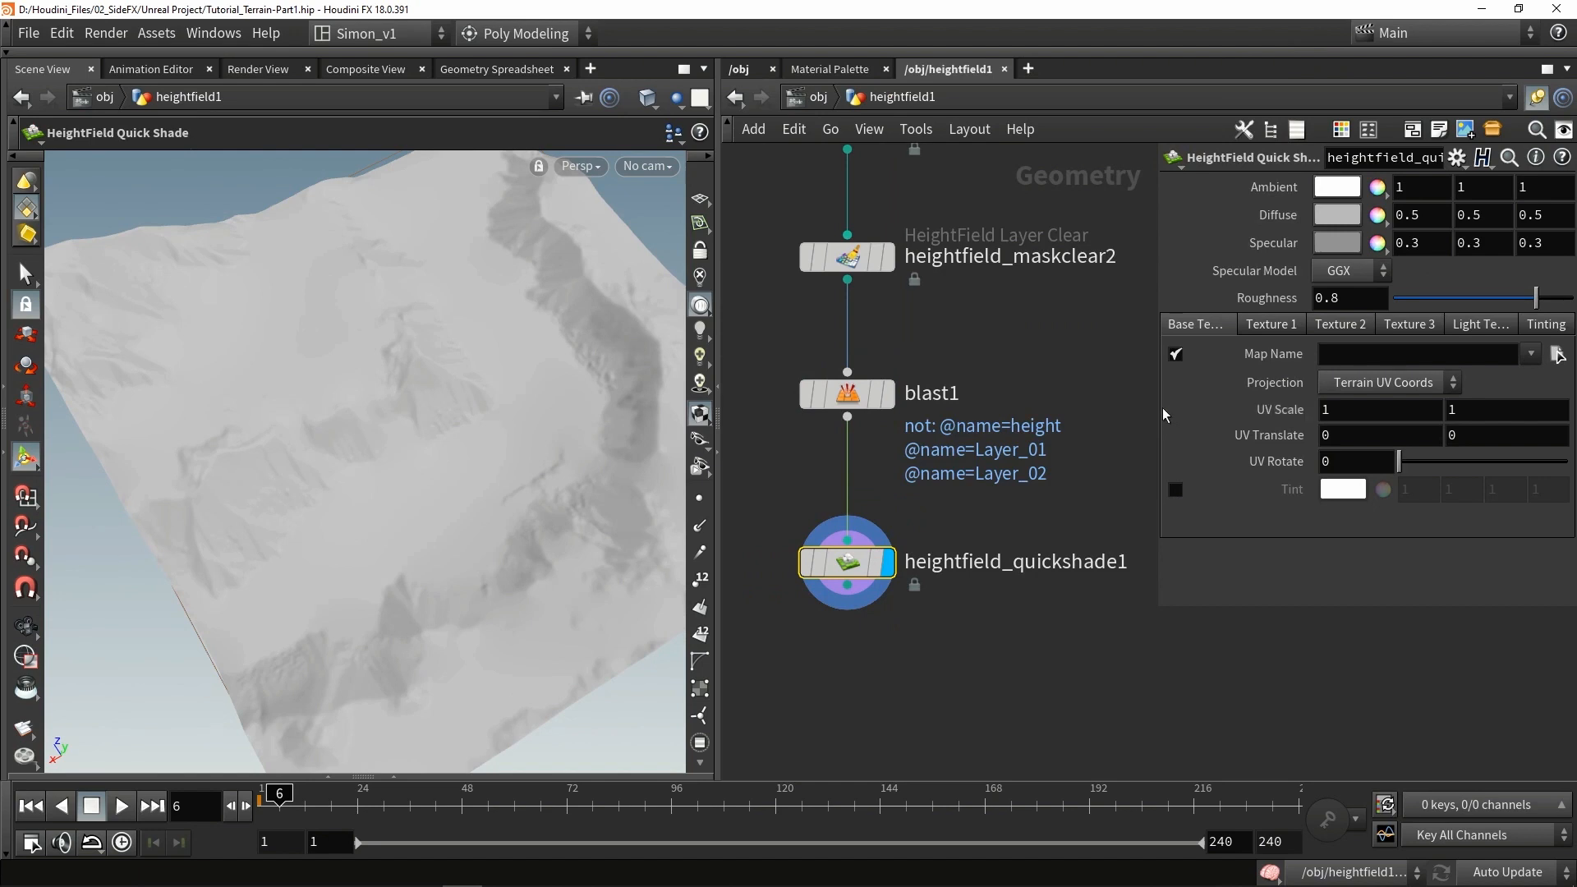
Step: Set the terrain mask of the Quick Shade node's Texture 1 to Layer_01
drag(1158, 414, 1023, 415)
click(1144, 325)
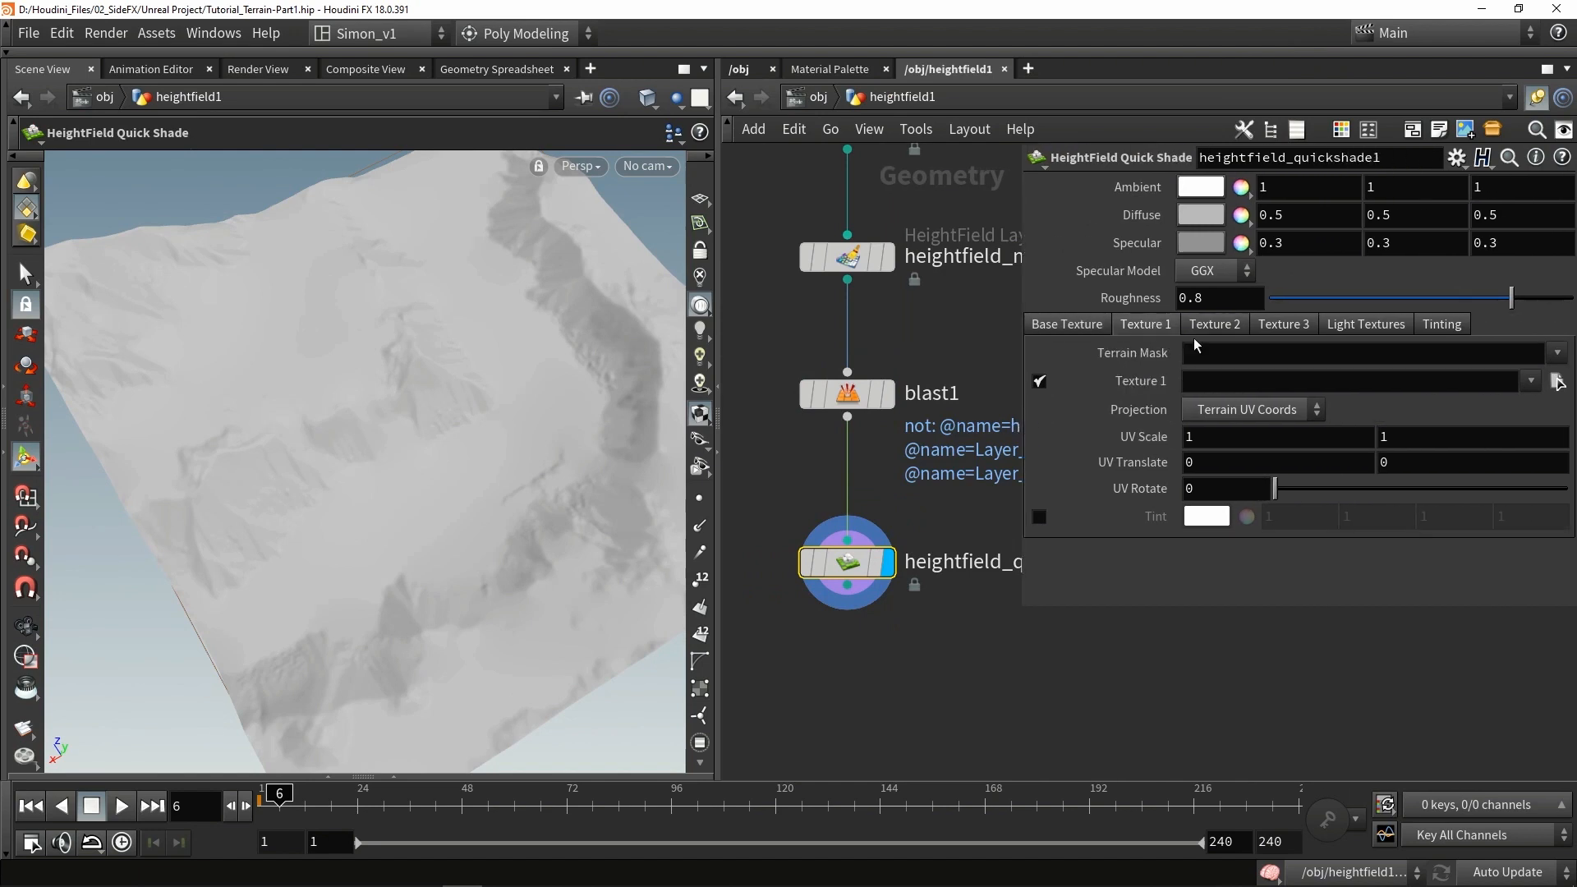
click(1556, 353)
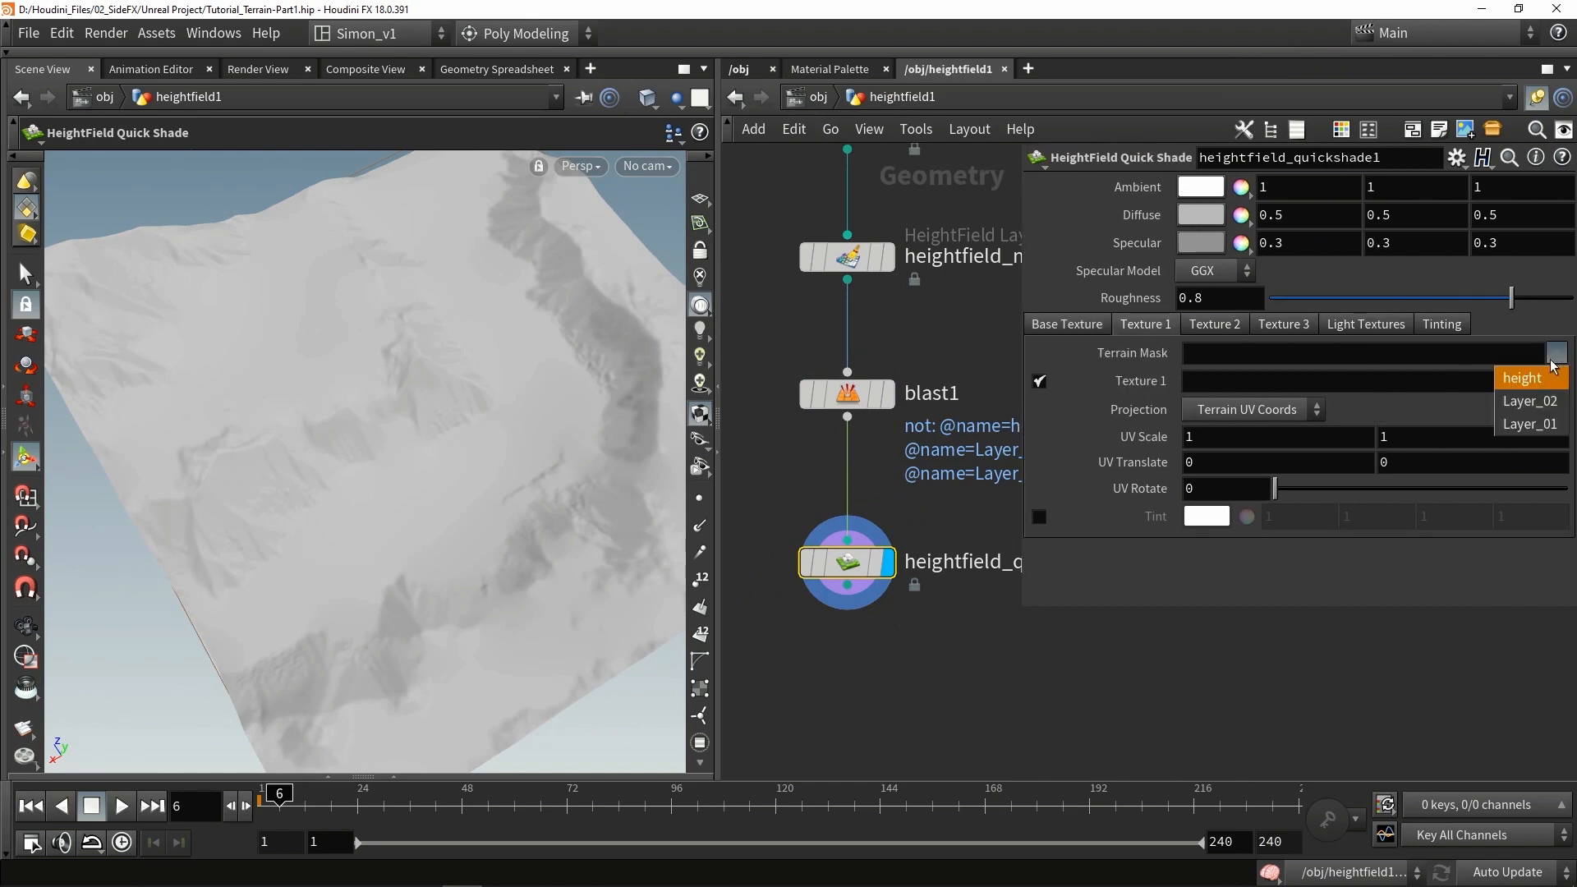
click(1531, 425)
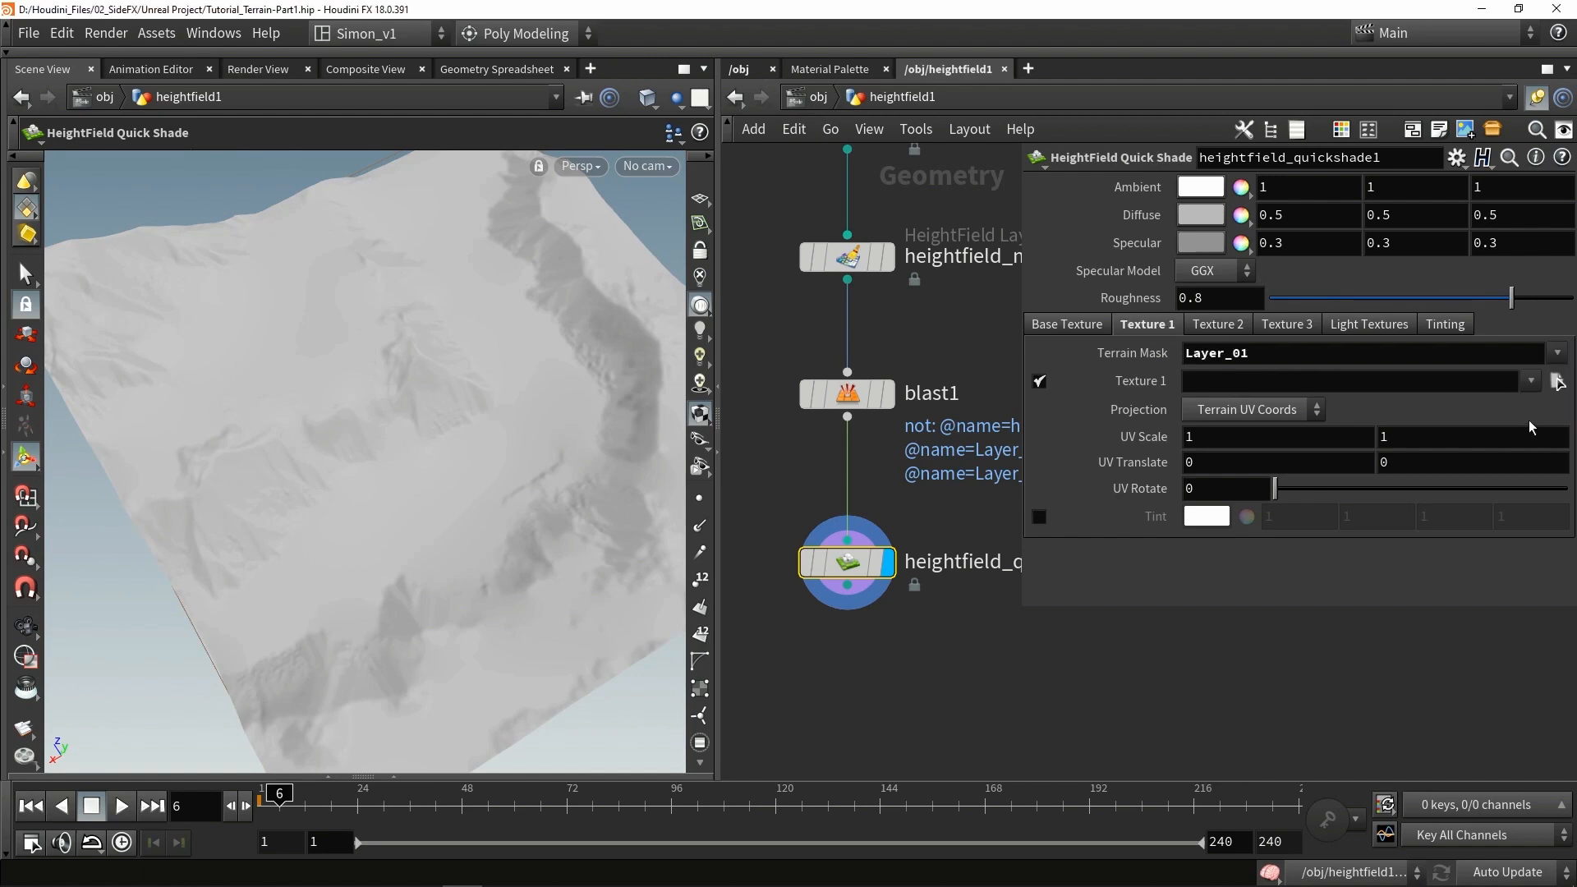
Step: Enable the tint for Texture 1 and set it to a dark green of 0.066666, 0.371, 0.1358
click(1039, 517)
click(1206, 517)
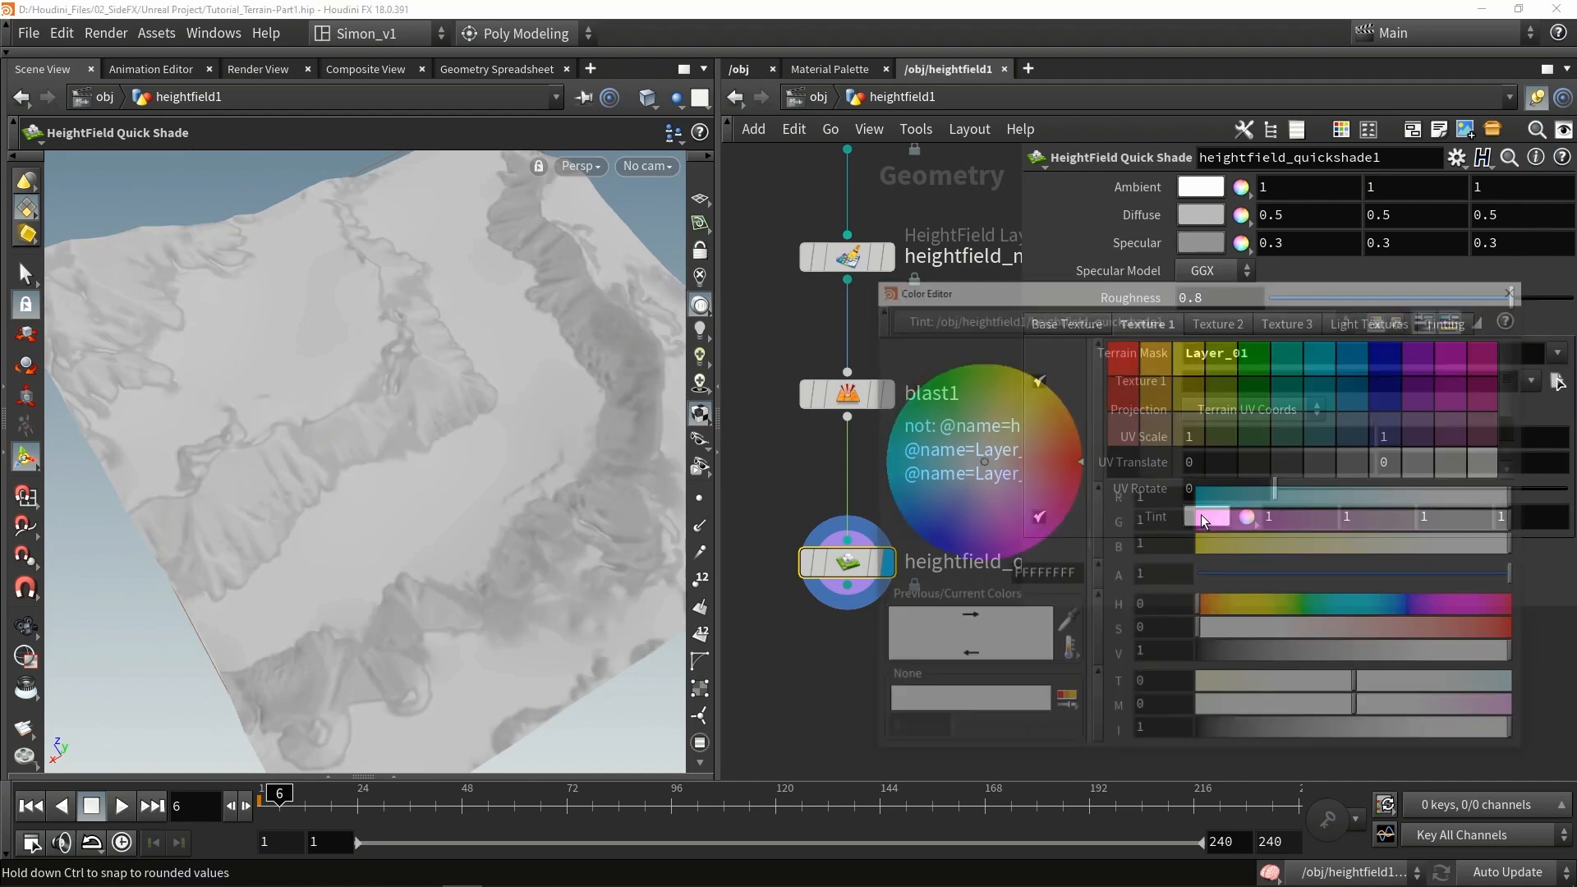
click(1030, 482)
drag(1041, 478, 936, 431)
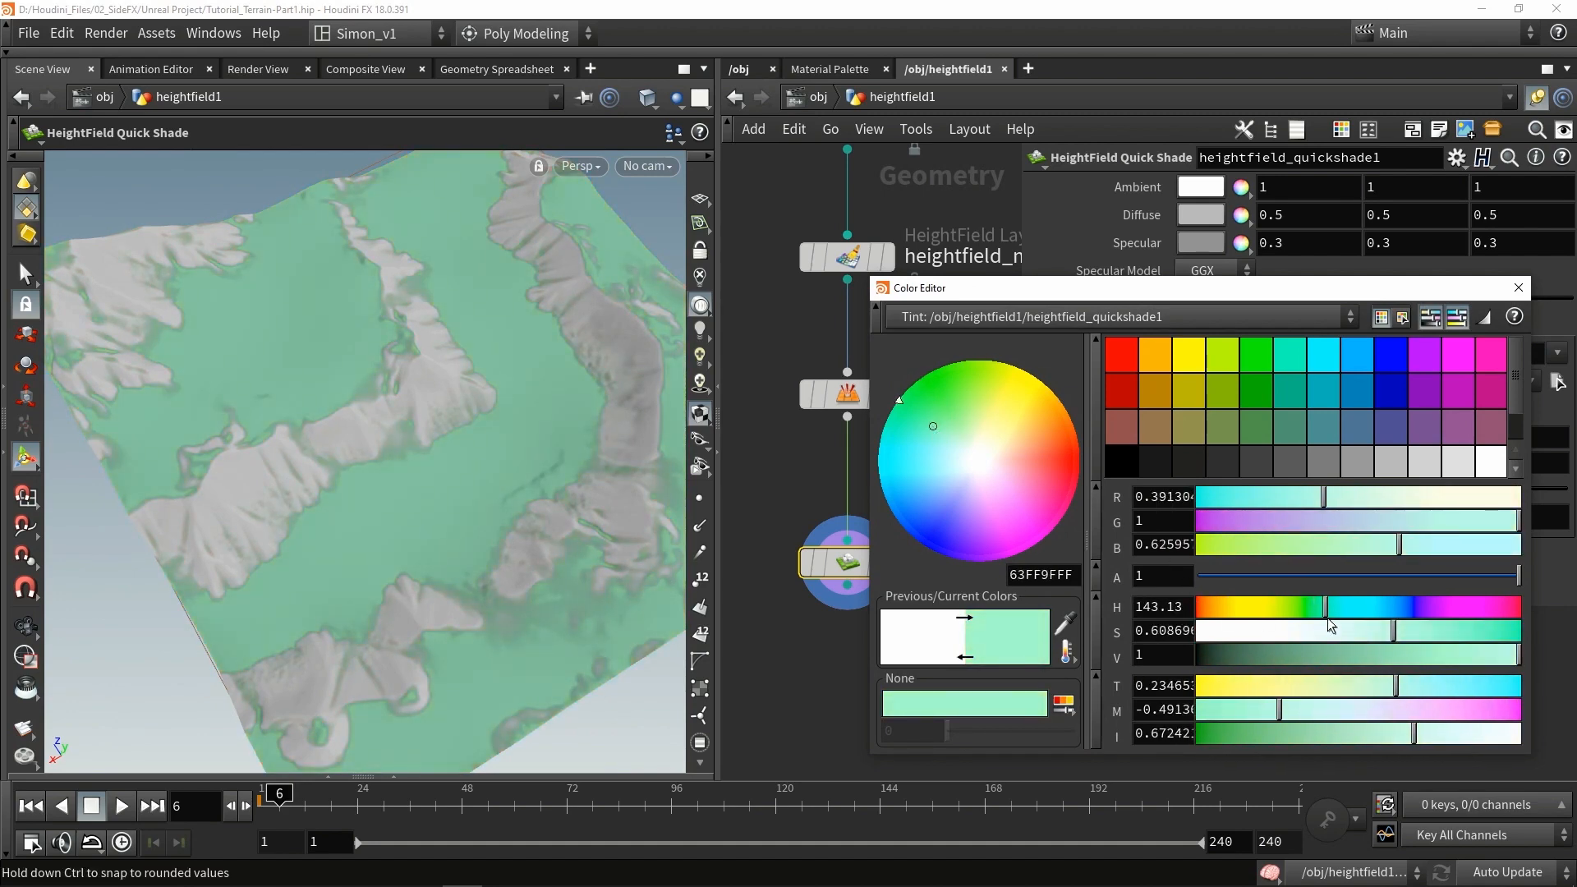
drag(1408, 655, 1272, 723)
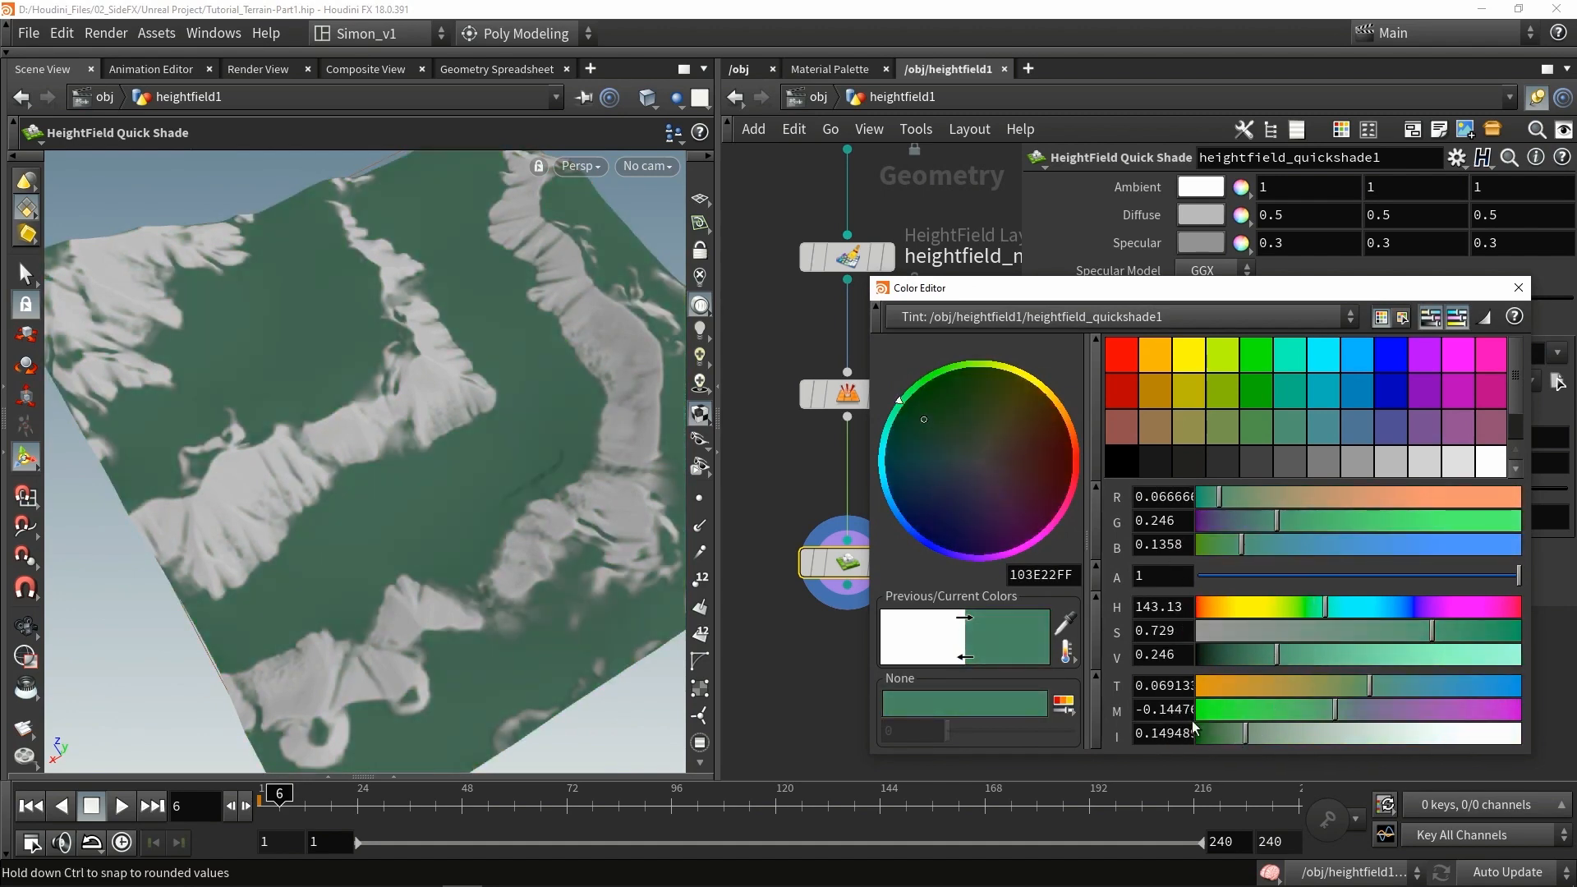
drag(1279, 523, 1318, 523)
click(1518, 288)
Step: Set the terrain mask of the Quick Shade node's Texture 2 to Layer_02
alt+drag(446, 380, 542, 332)
click(1225, 331)
click(1557, 352)
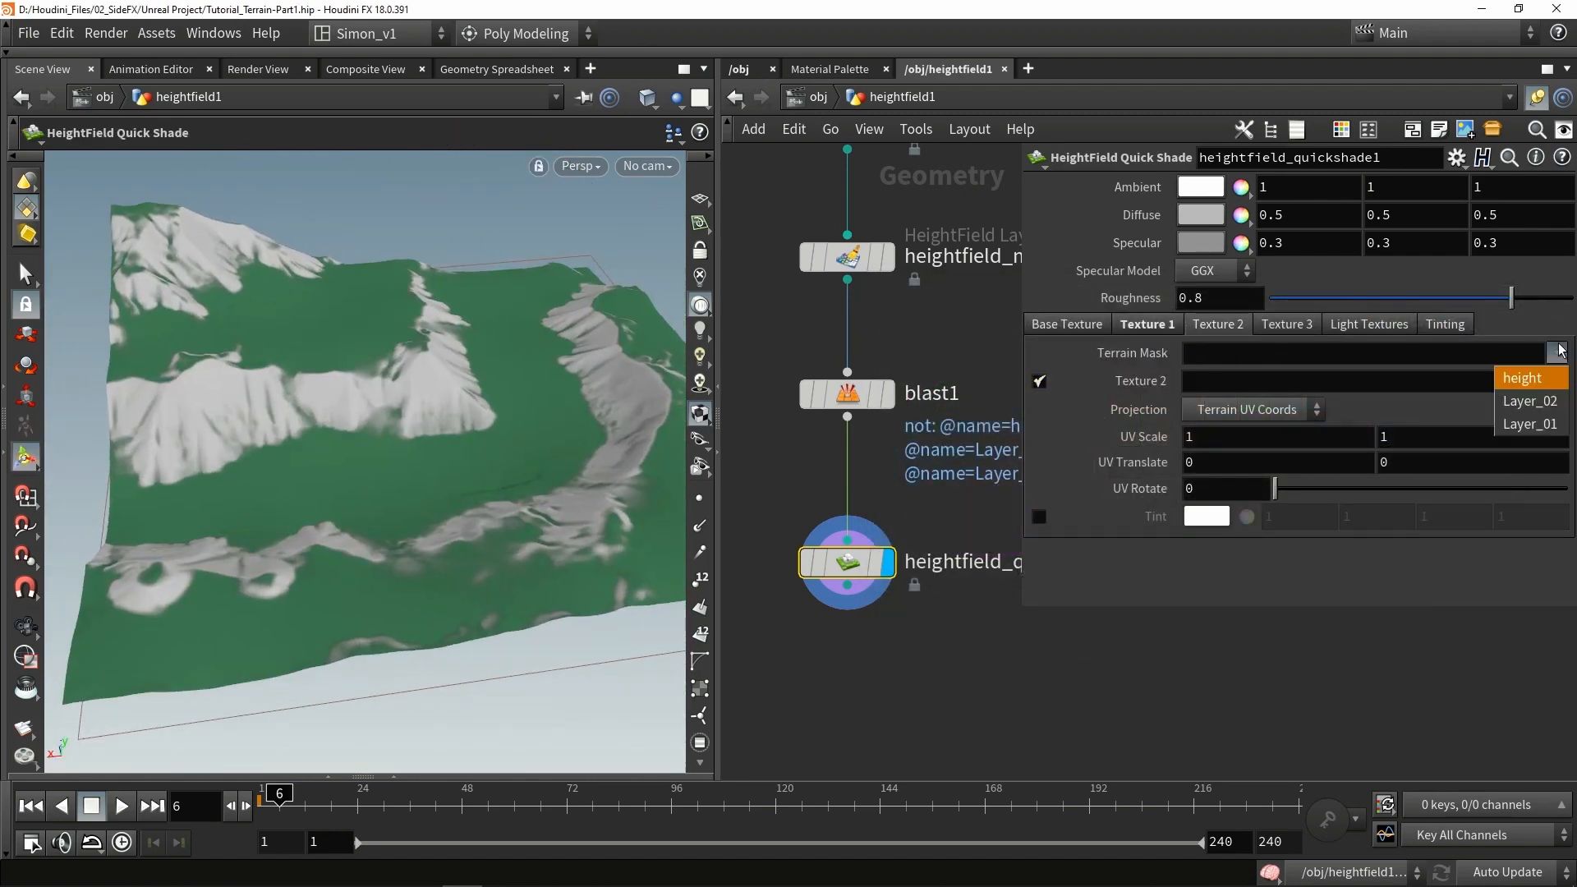
click(1542, 423)
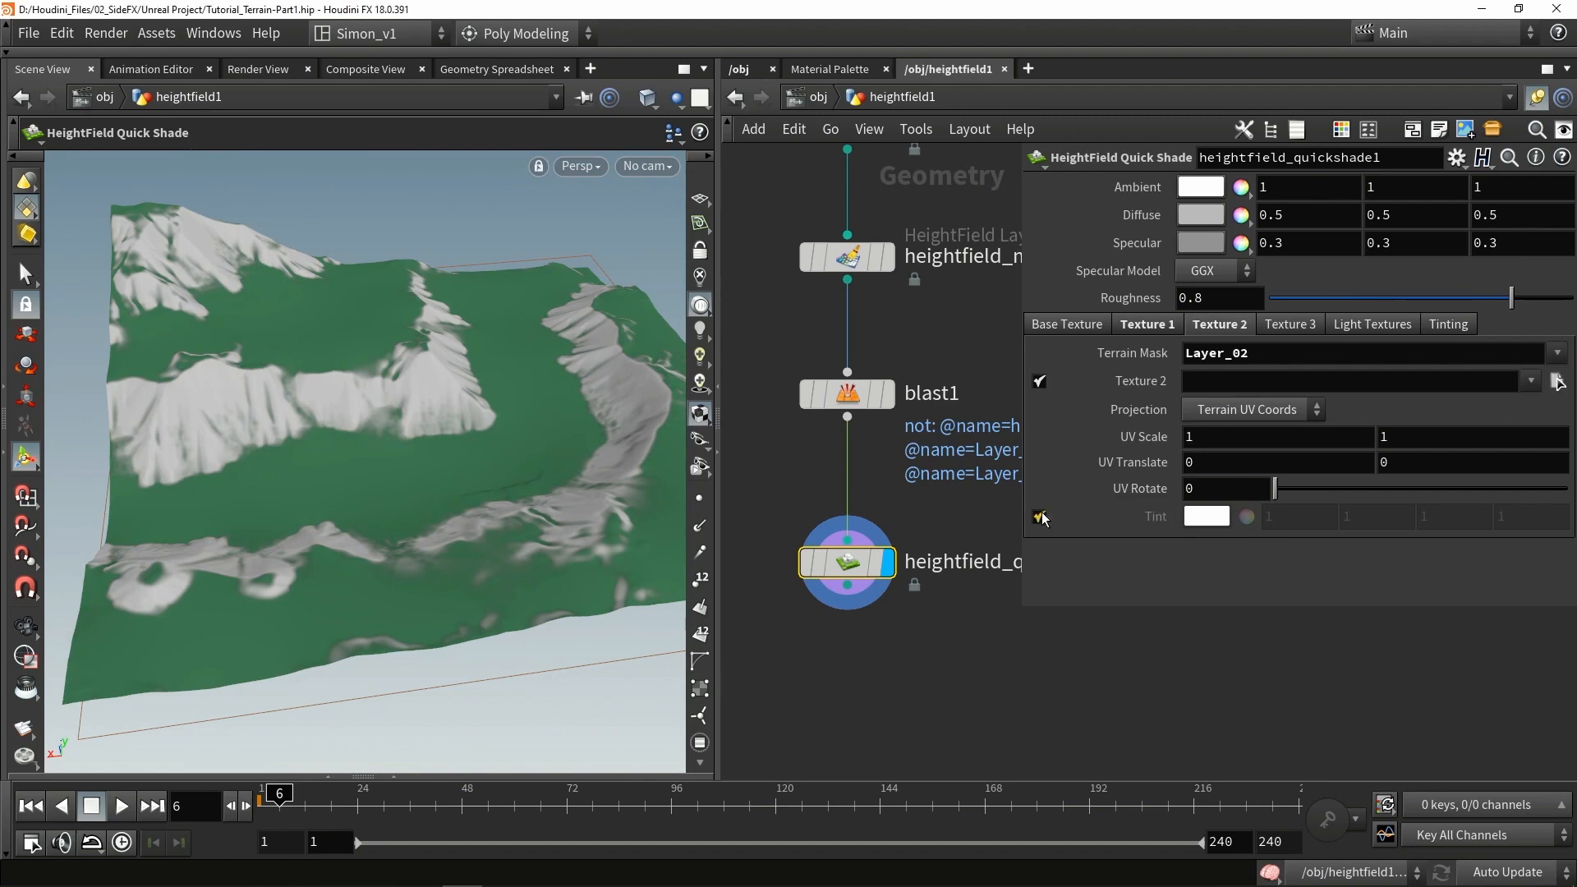
Step: Enable the tint for Texture 2 and set it to a dark brown of 0.084, 0.062328, 0.062328
click(1039, 516)
click(1207, 516)
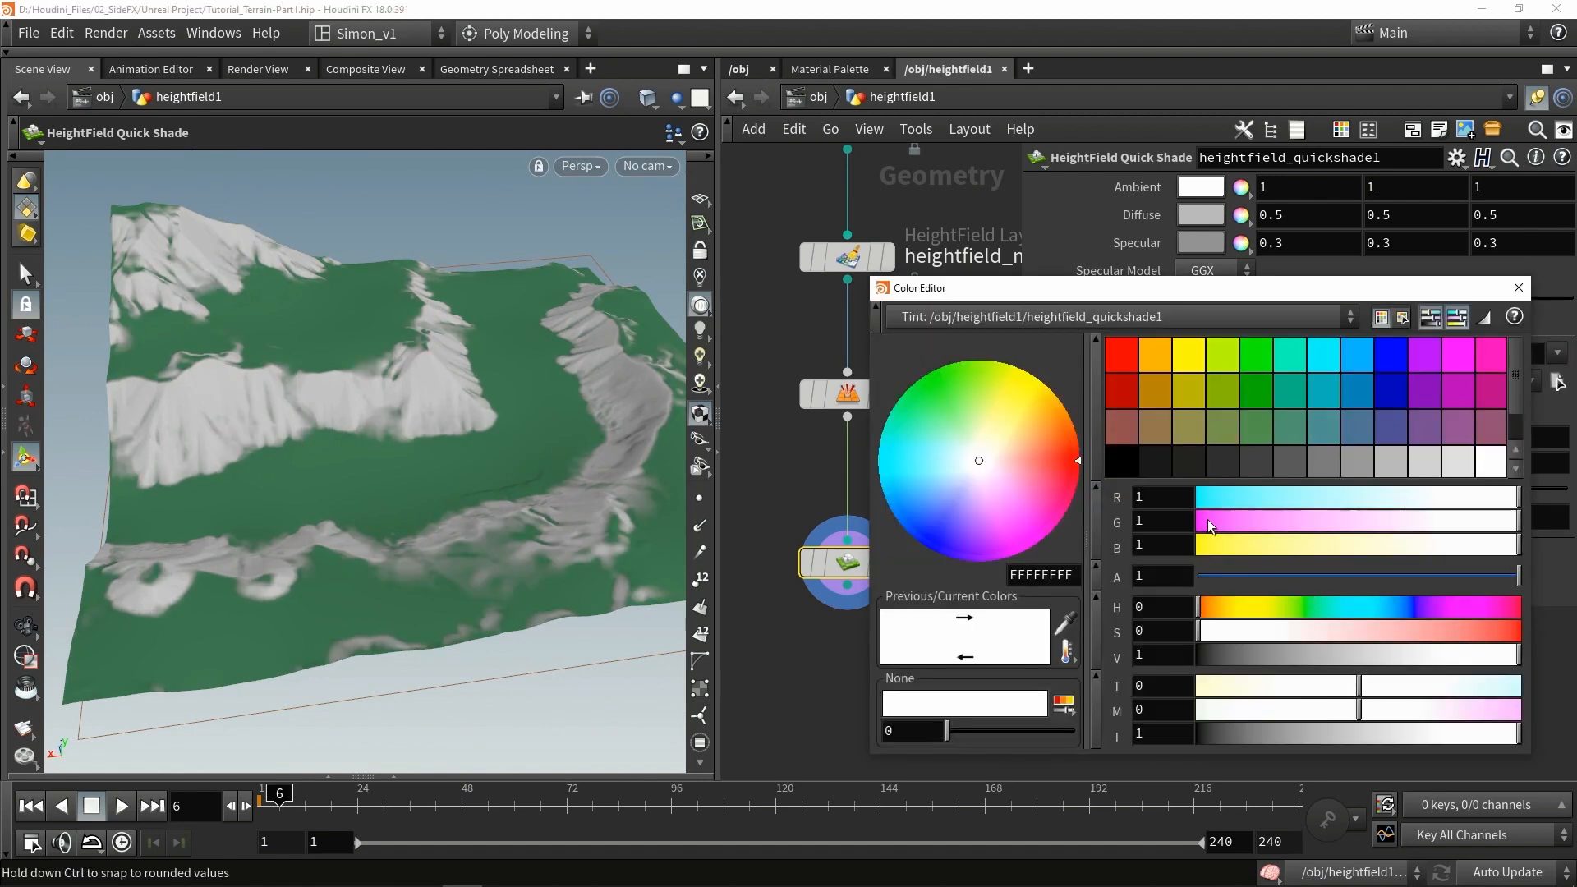
click(1255, 468)
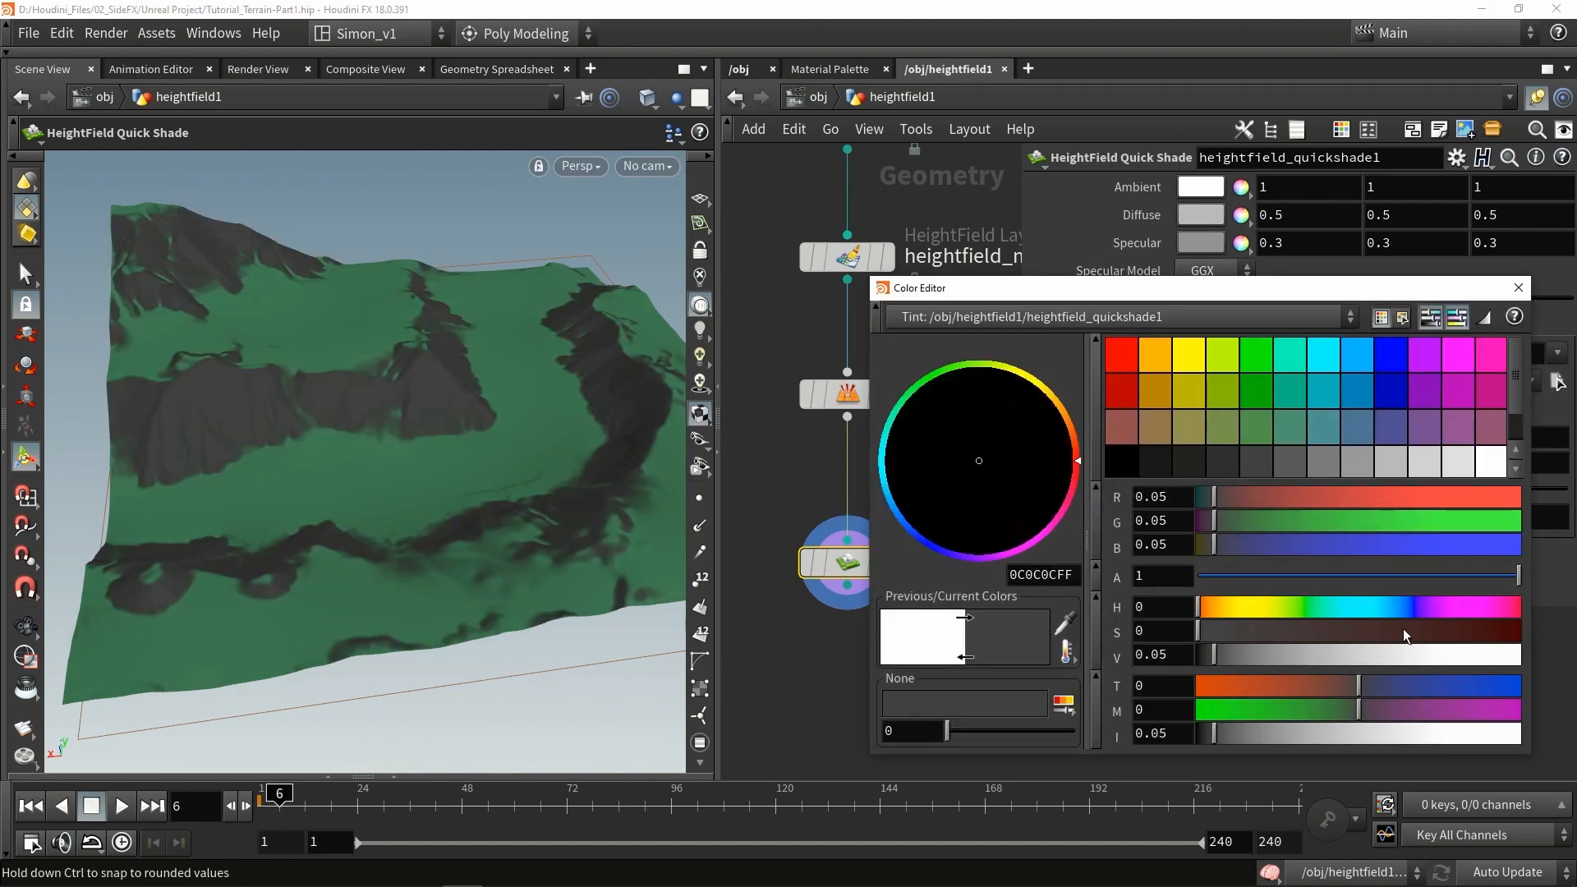
drag(1405, 634, 1457, 637)
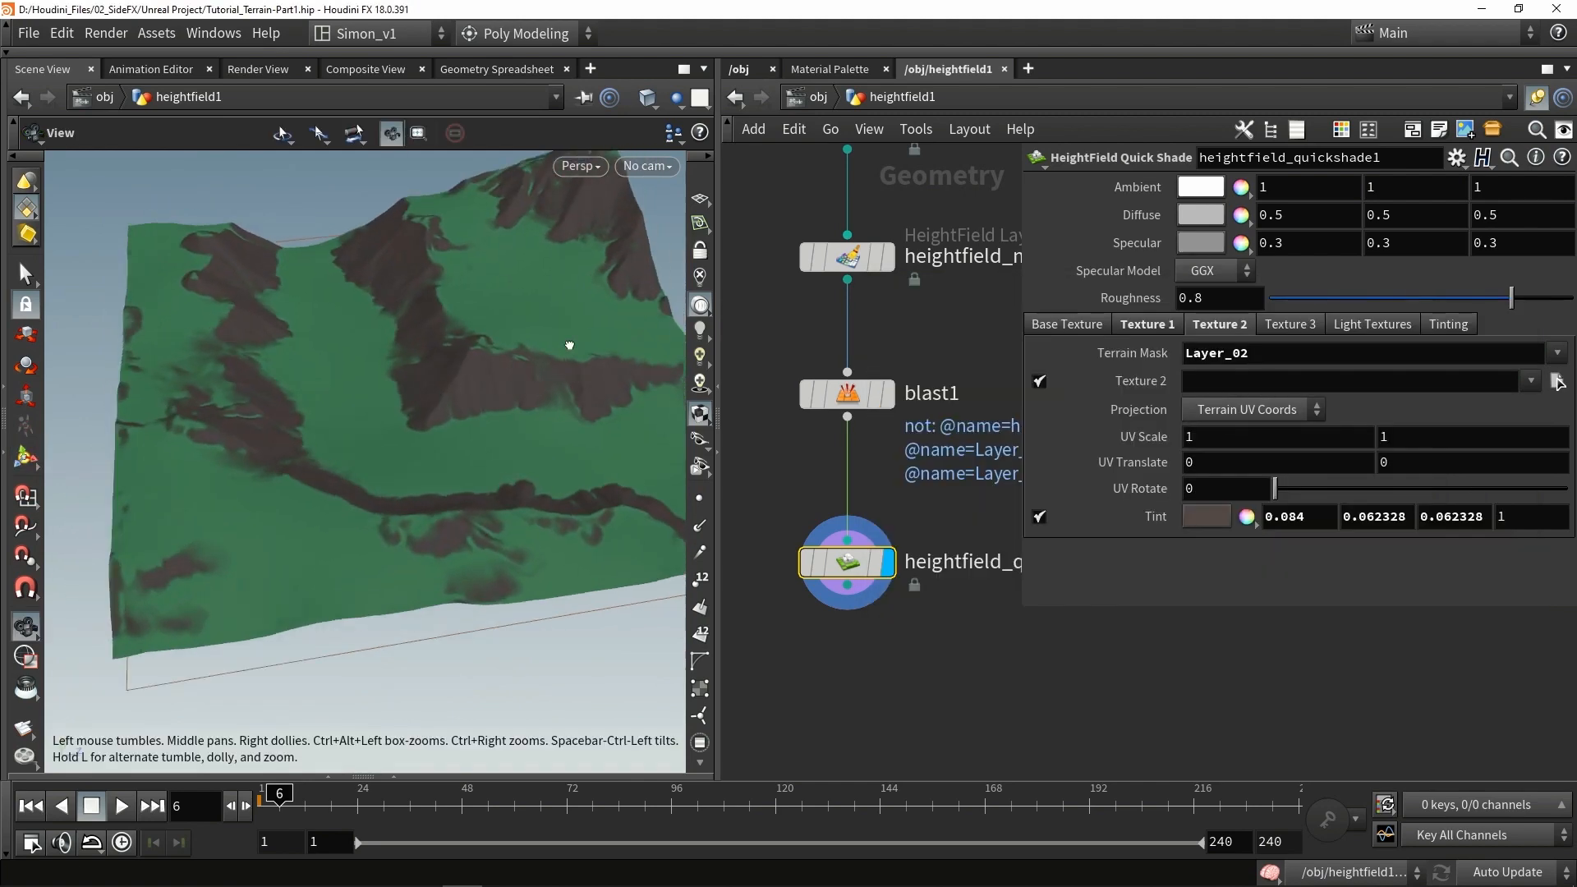
Step: Examine how the two tinted layers cover the terrain from several angles and review the Texture 1 settings
drag(569, 345, 594, 477)
key(Escape)
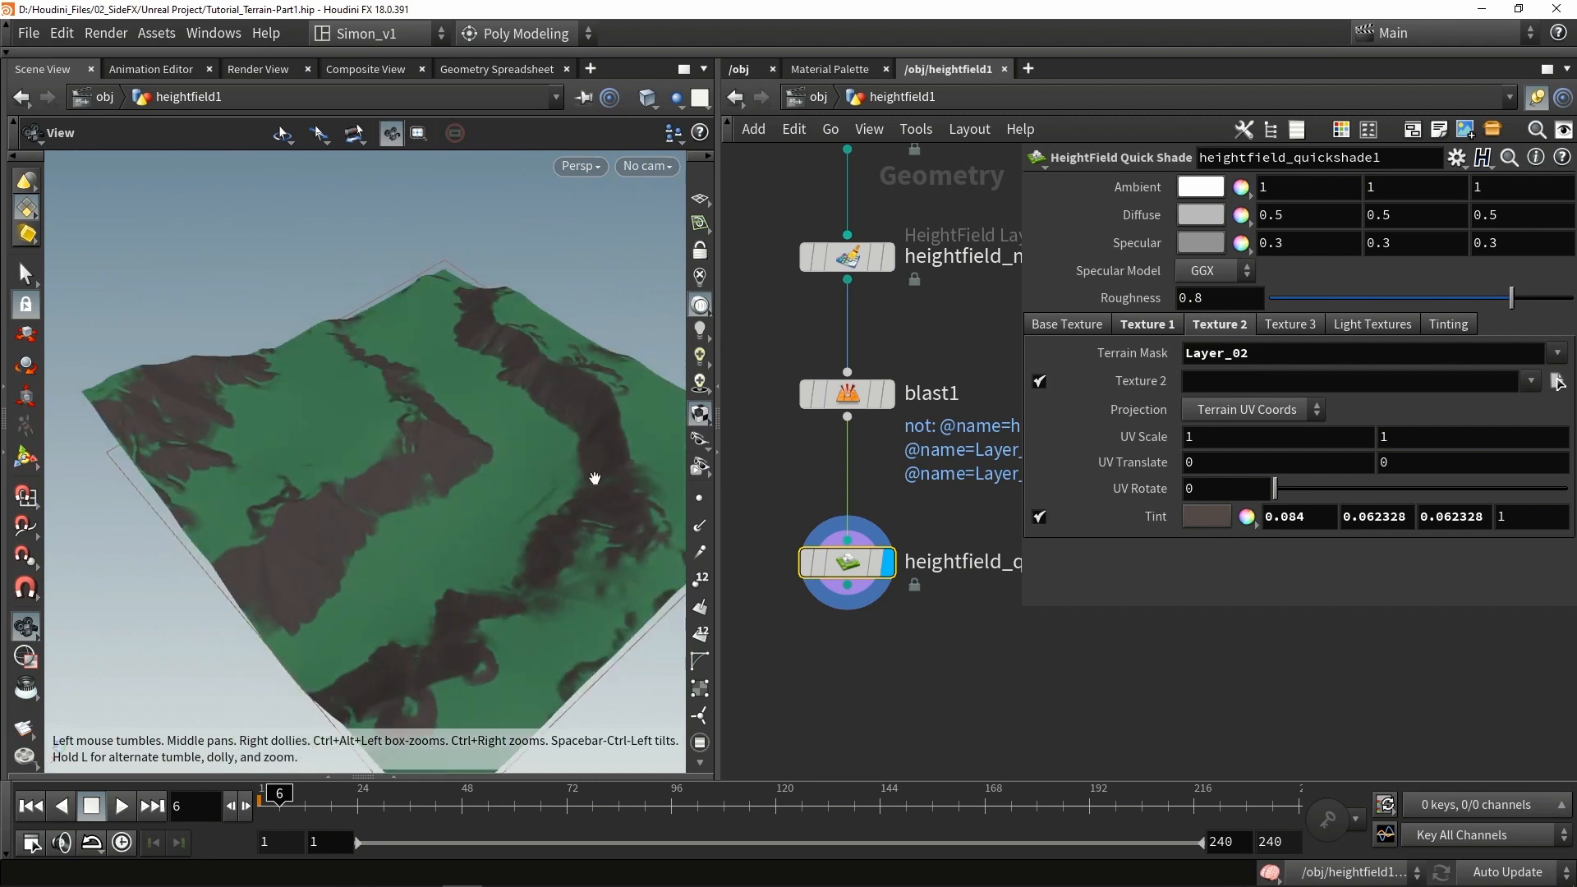
key(Return)
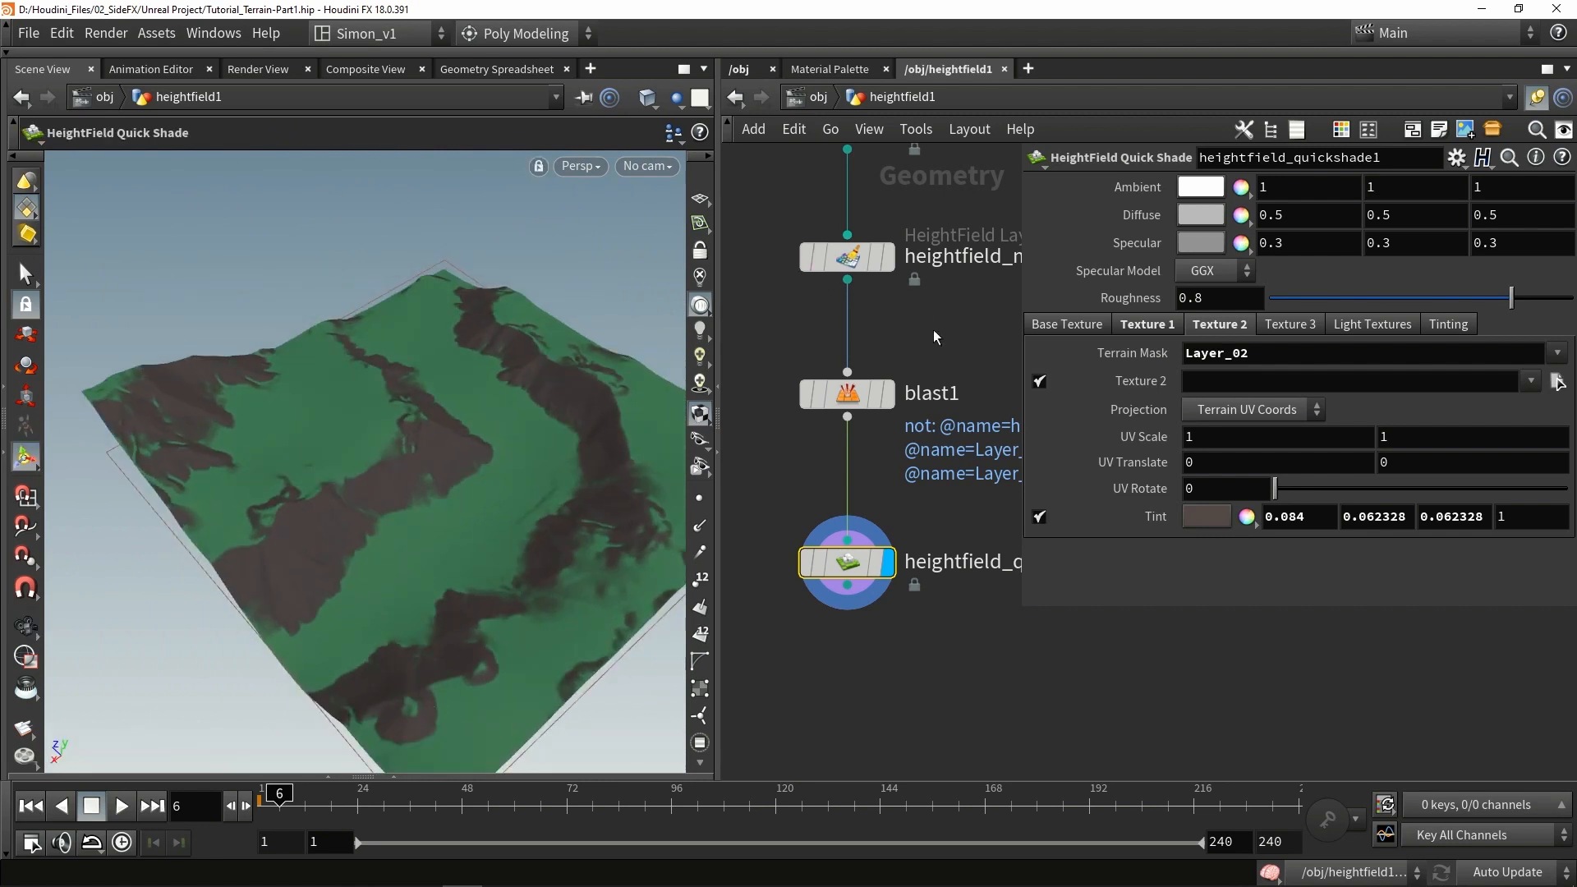
key(Escape)
drag(501, 353, 435, 477)
key(Return)
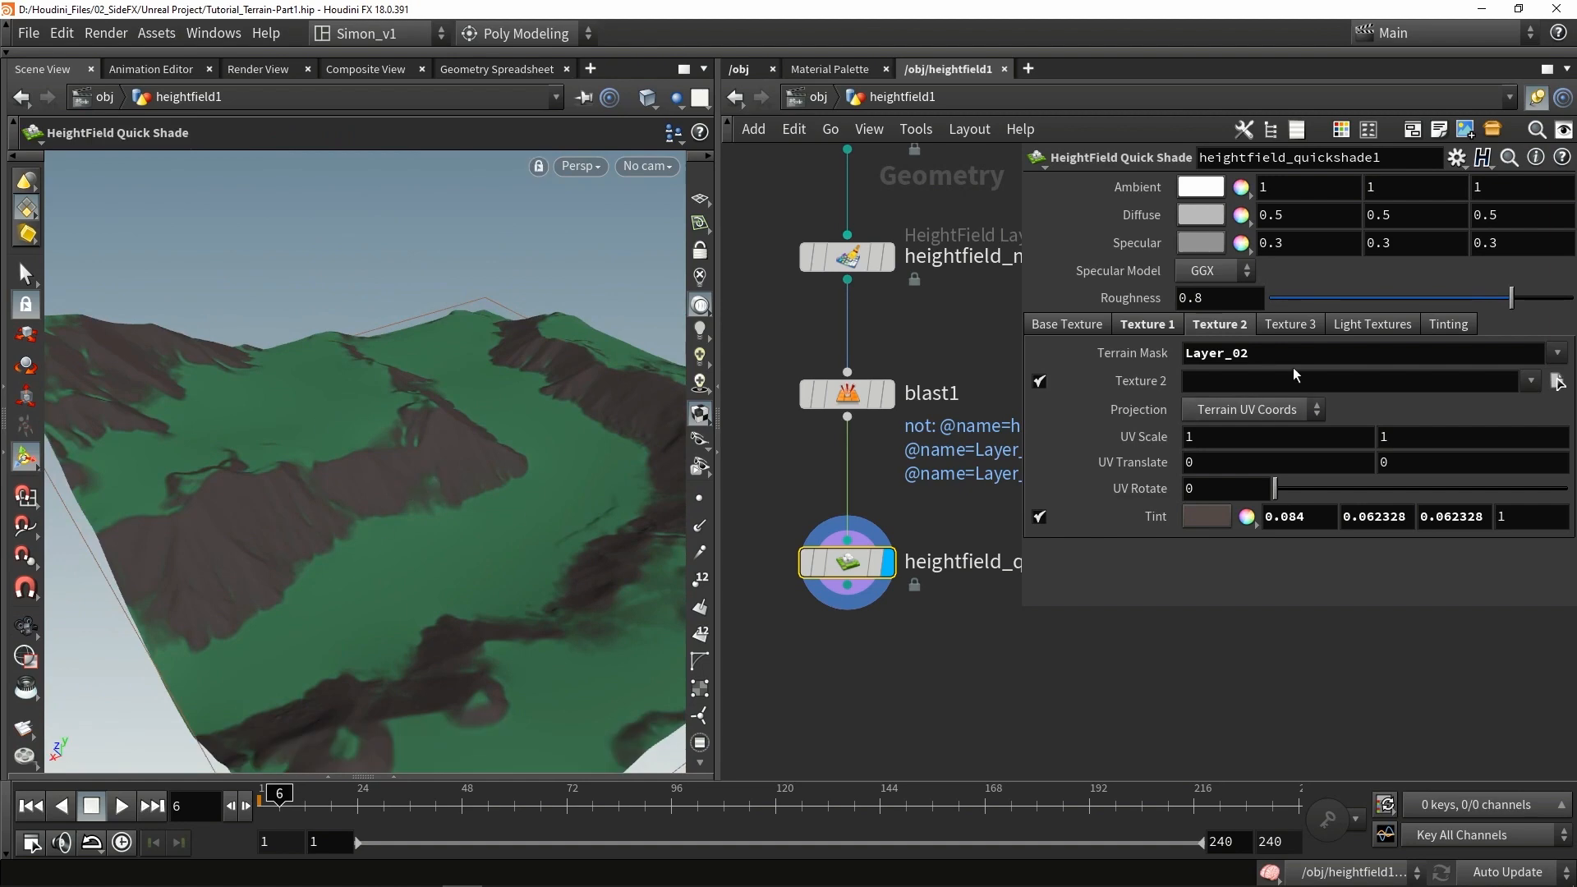
click(1147, 327)
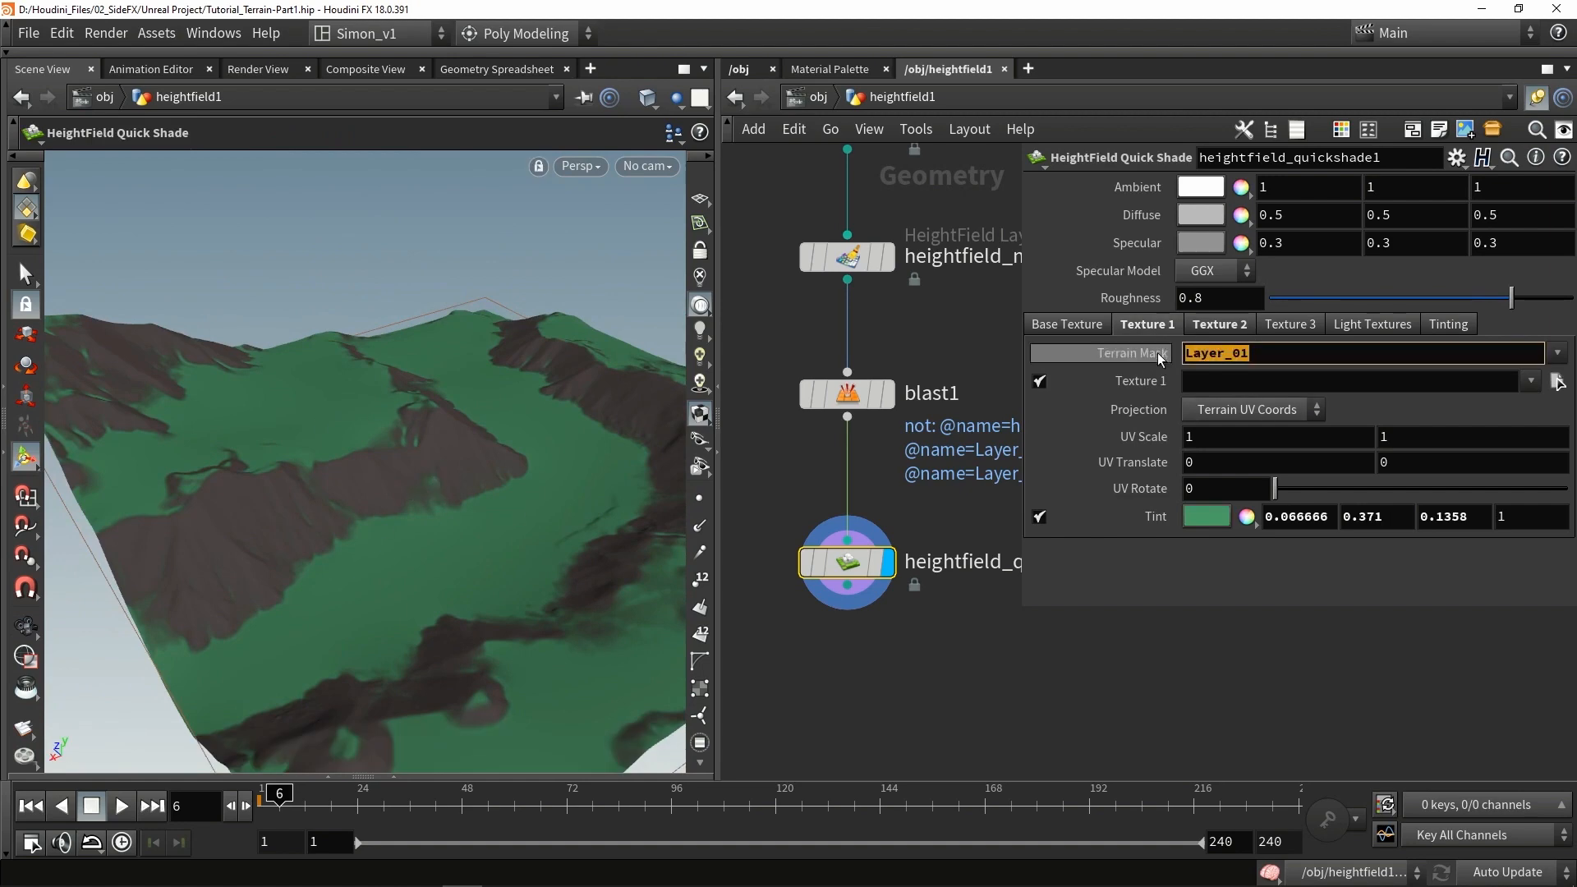
click(1006, 695)
alt+drag(394, 475, 330, 496)
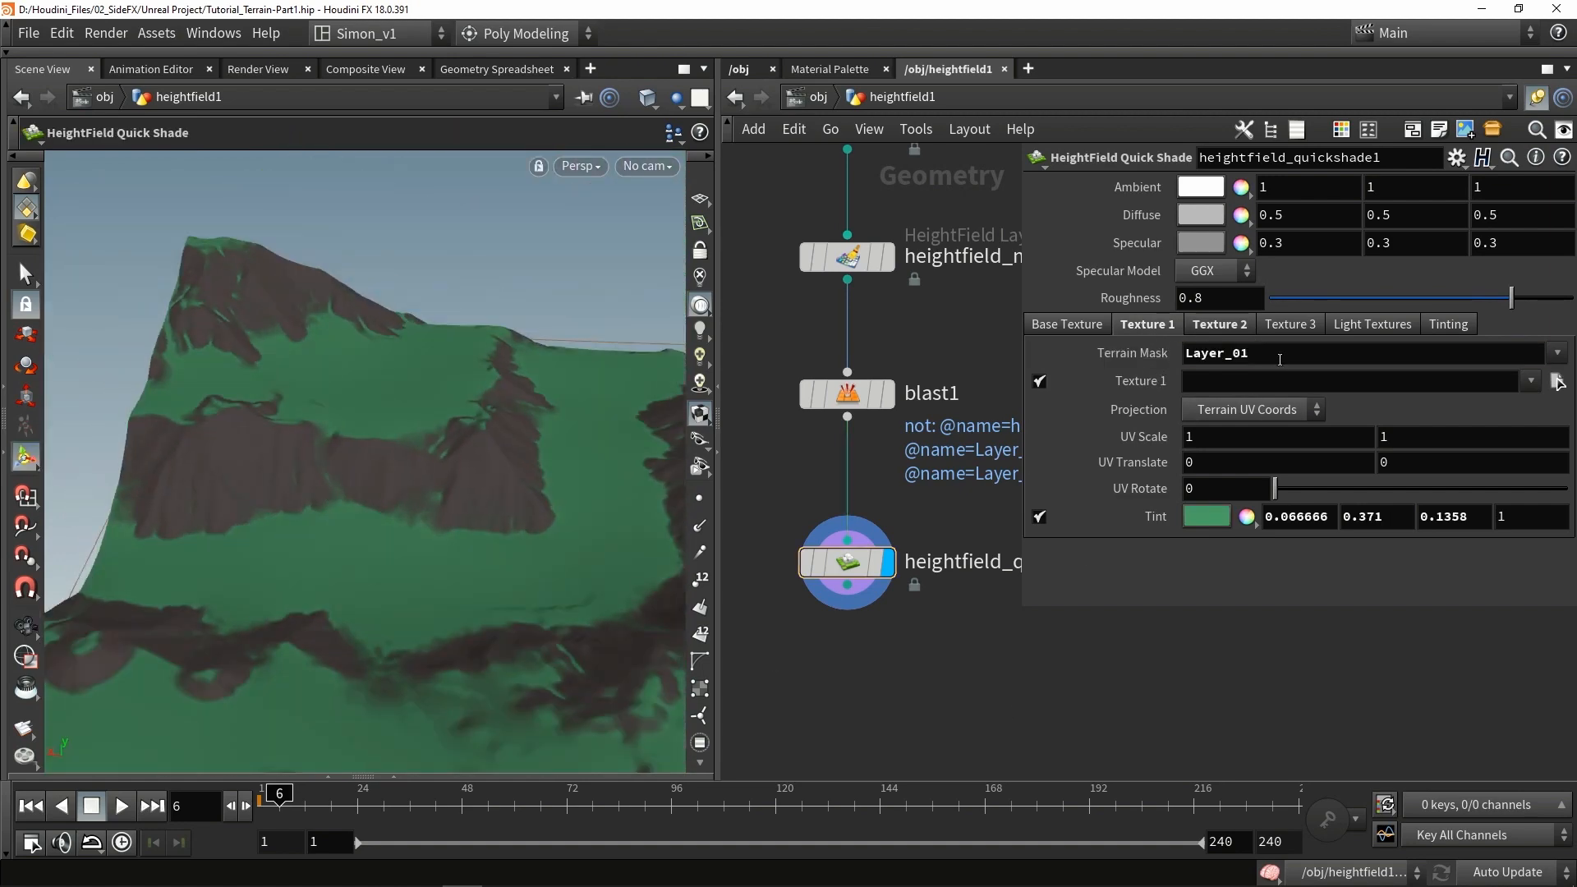
click(1228, 385)
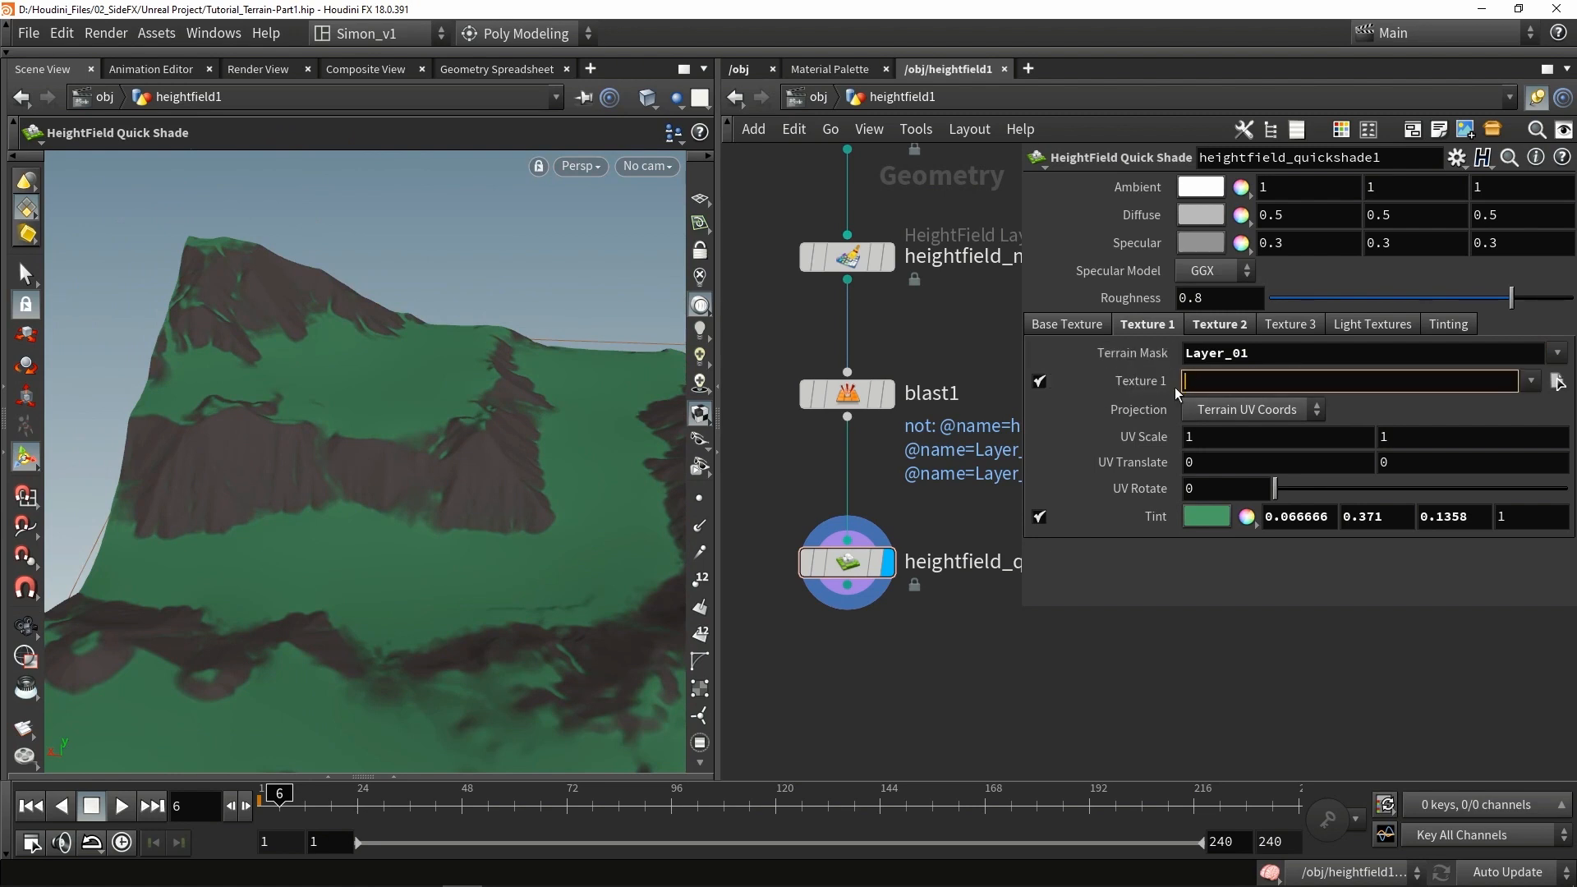
alt+drag(565, 504, 433, 463)
middle_drag(432, 464, 434, 486)
scroll(433, 486, up, 3)
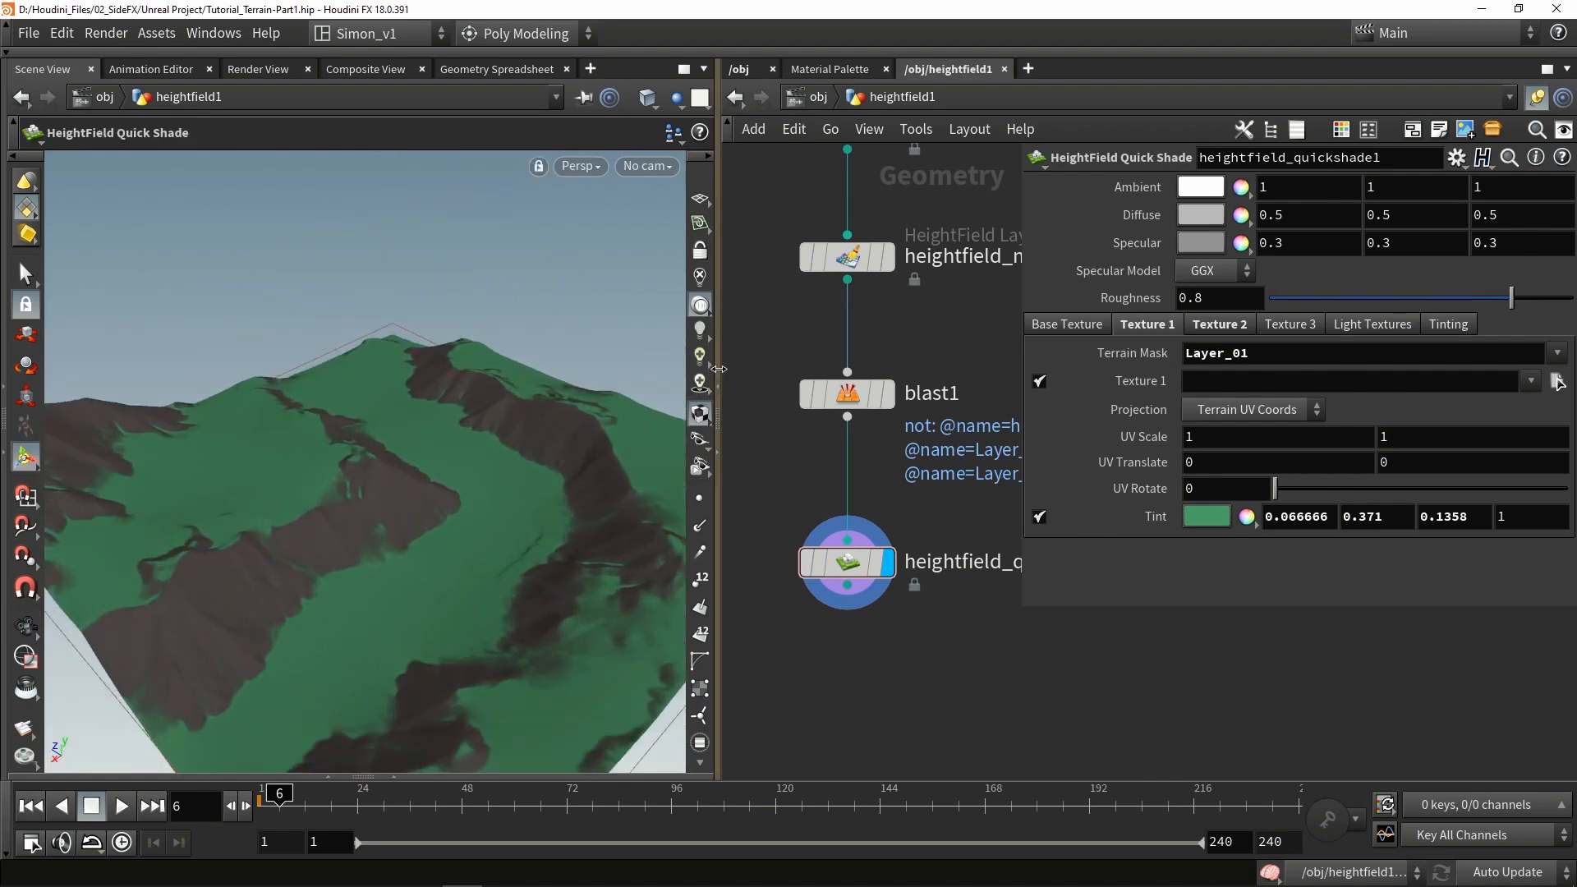
drag(718, 372, 778, 372)
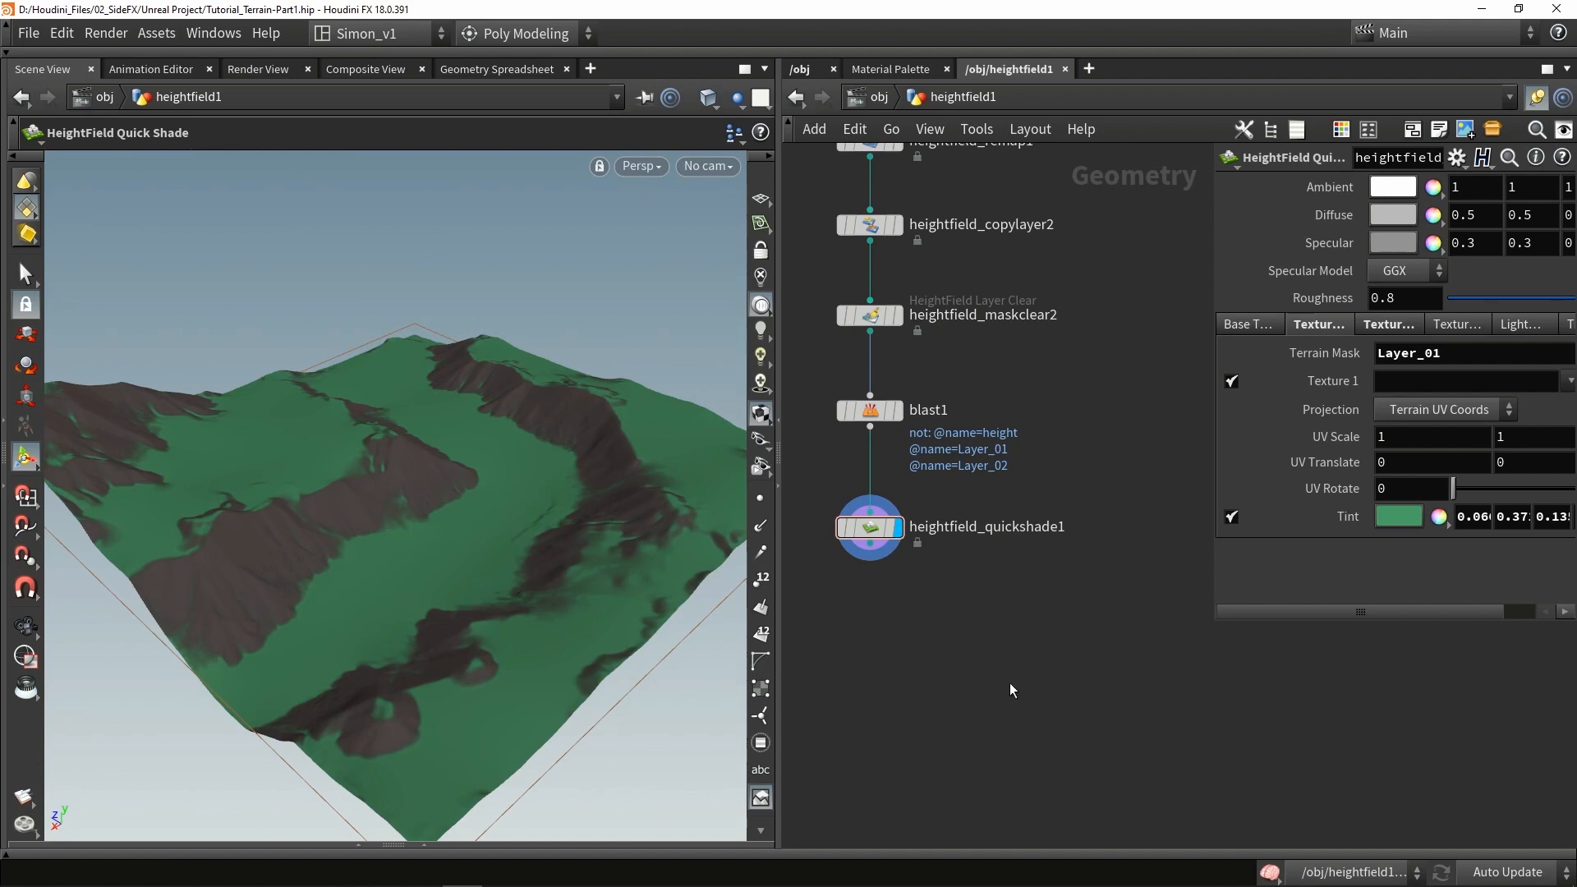
Step: Add a Labs Terrain Layer Export node below the Quick Shade node and wire it to the Quick Shade output
key(Tab)
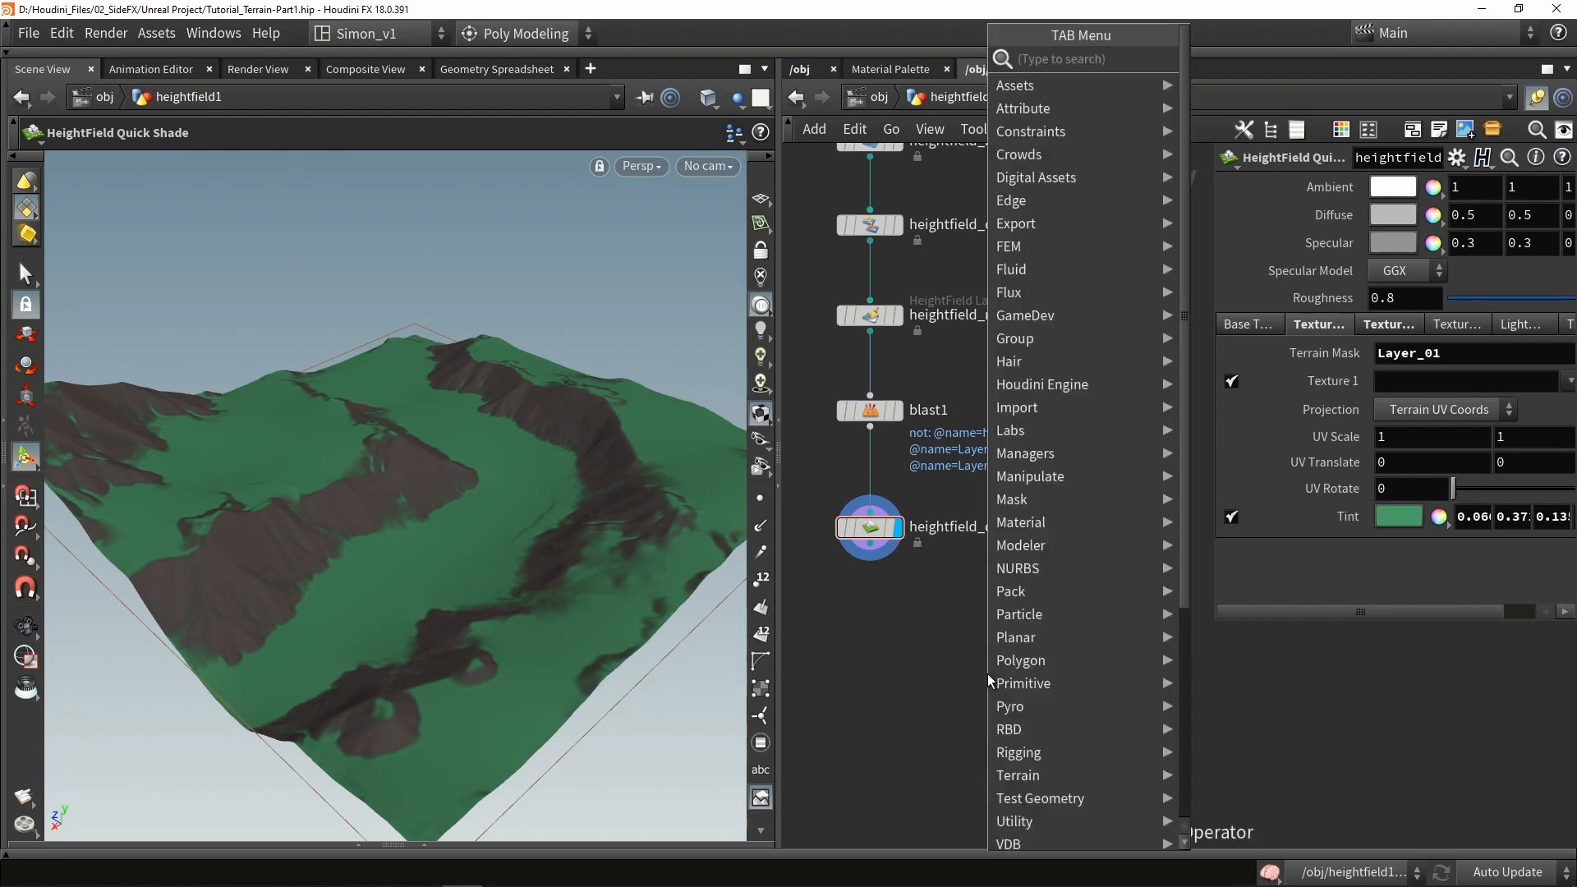
text(export)
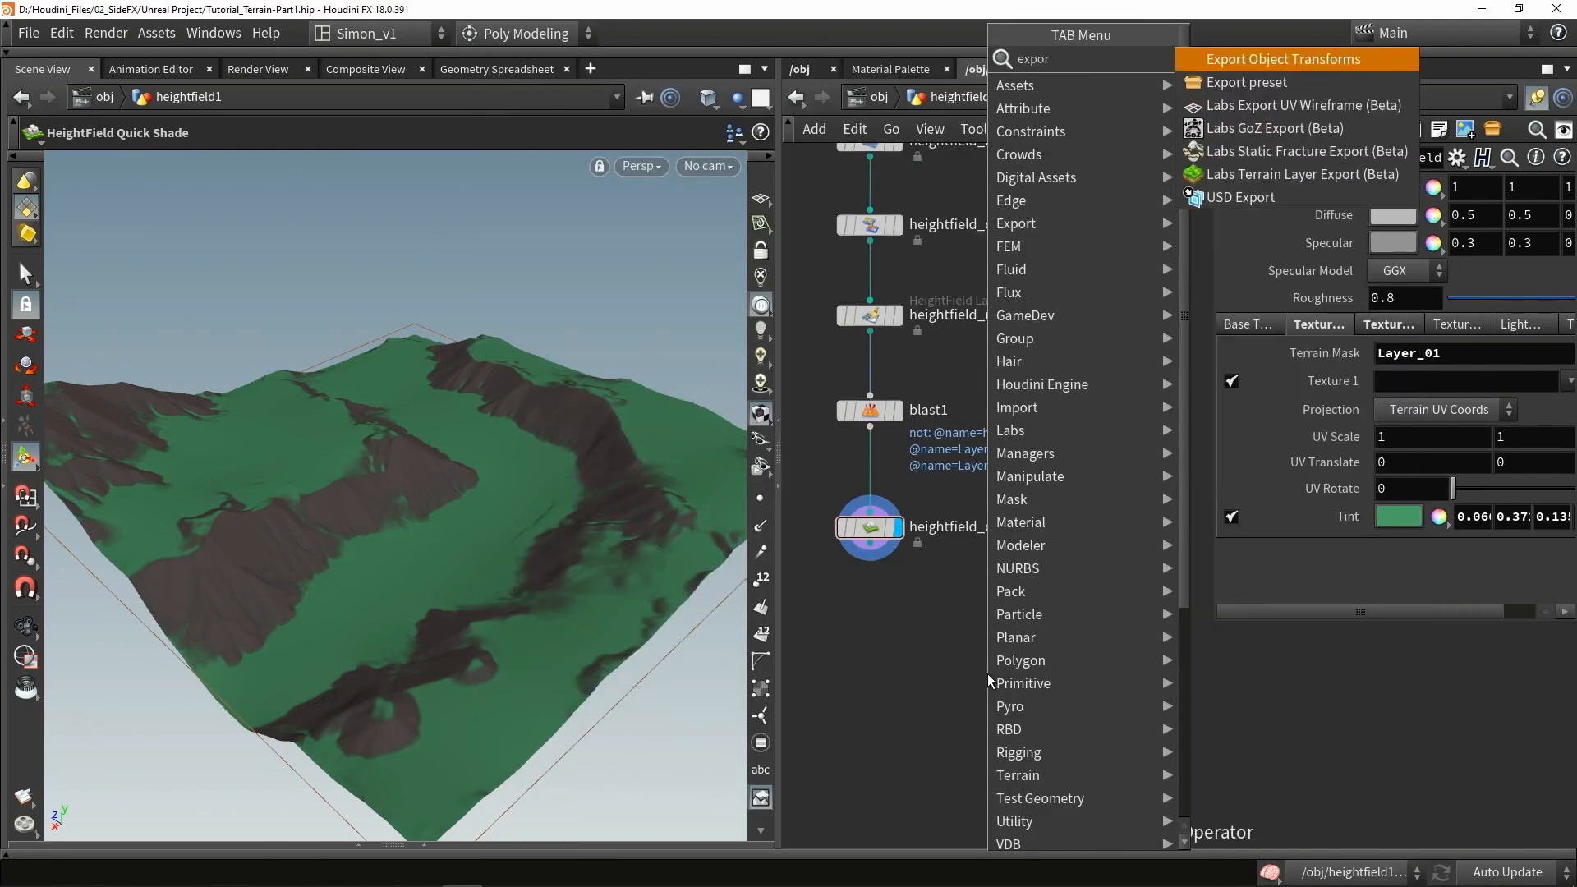
key(Down)
key(Down)
key(Down)
key(Down)
key(Down)
key(Return)
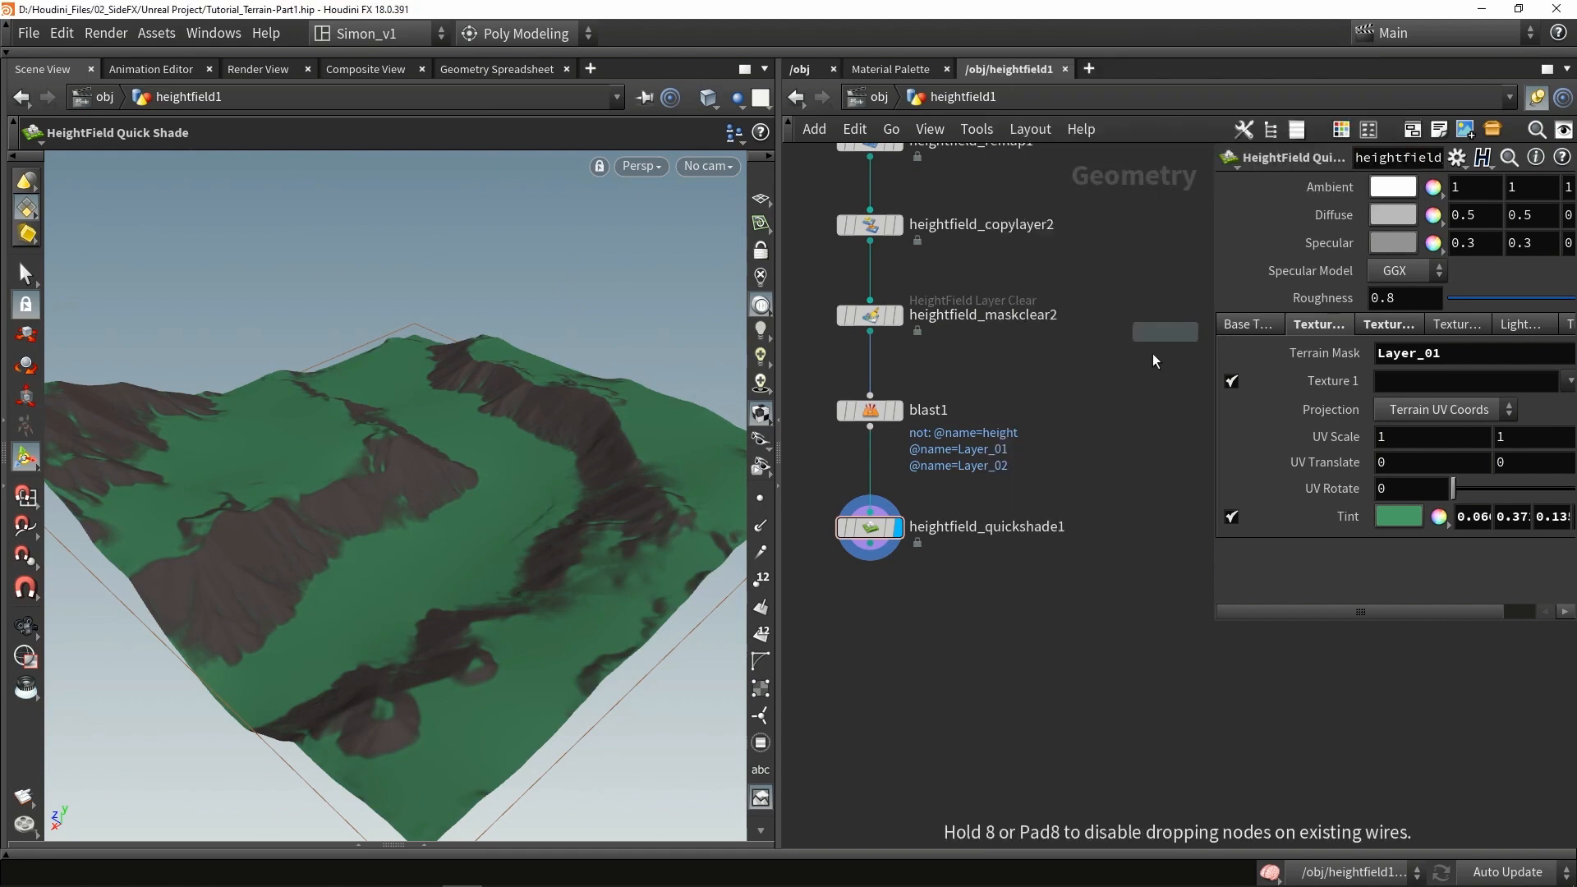
click(1012, 649)
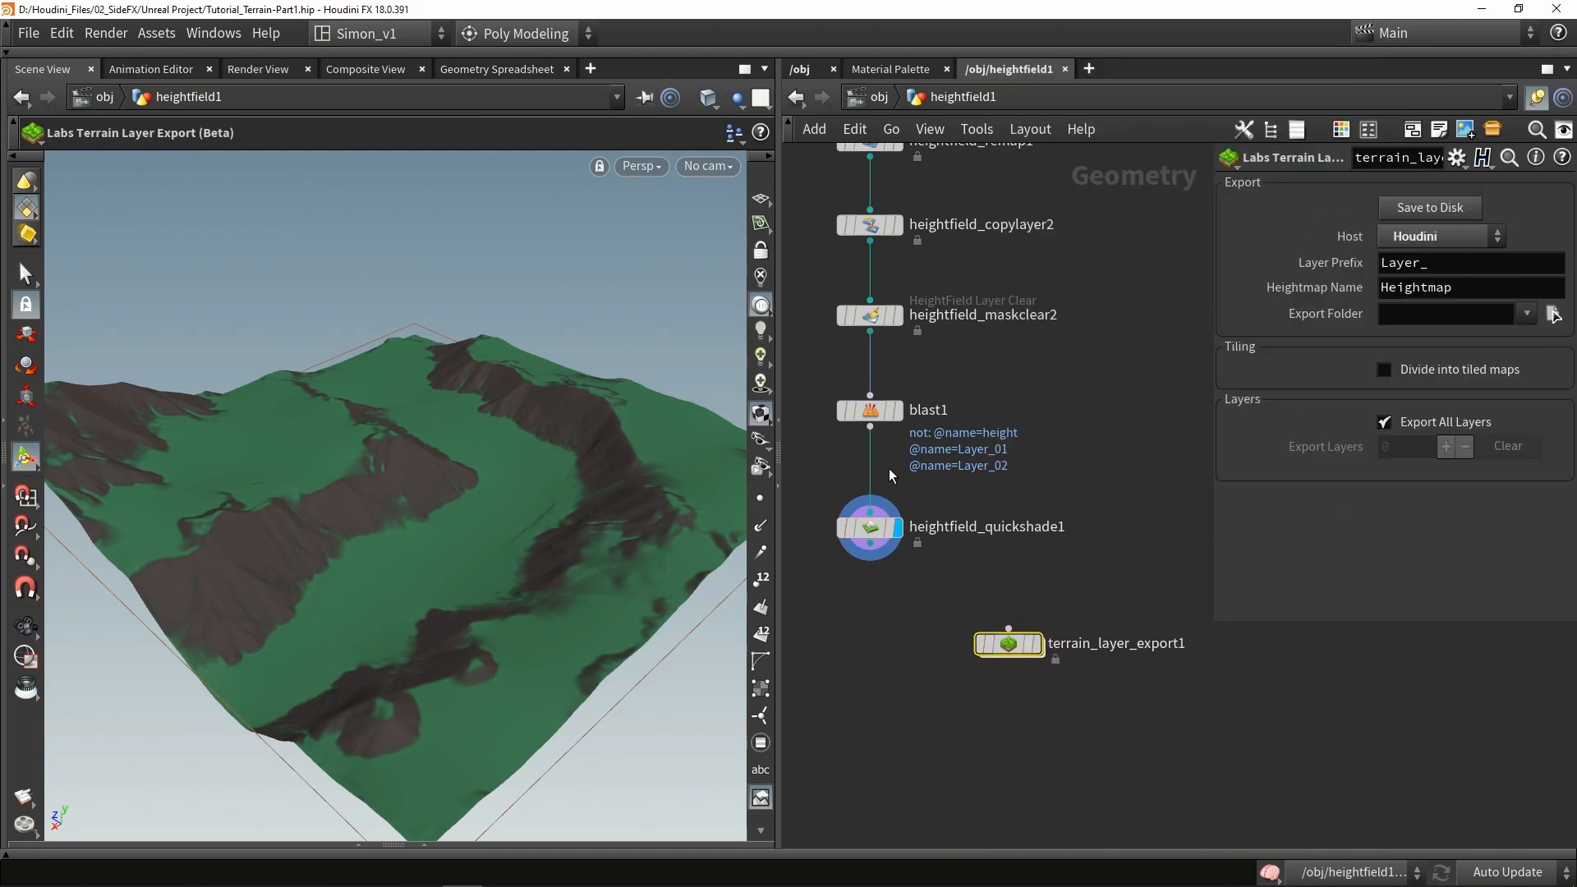
drag(869, 545, 1009, 629)
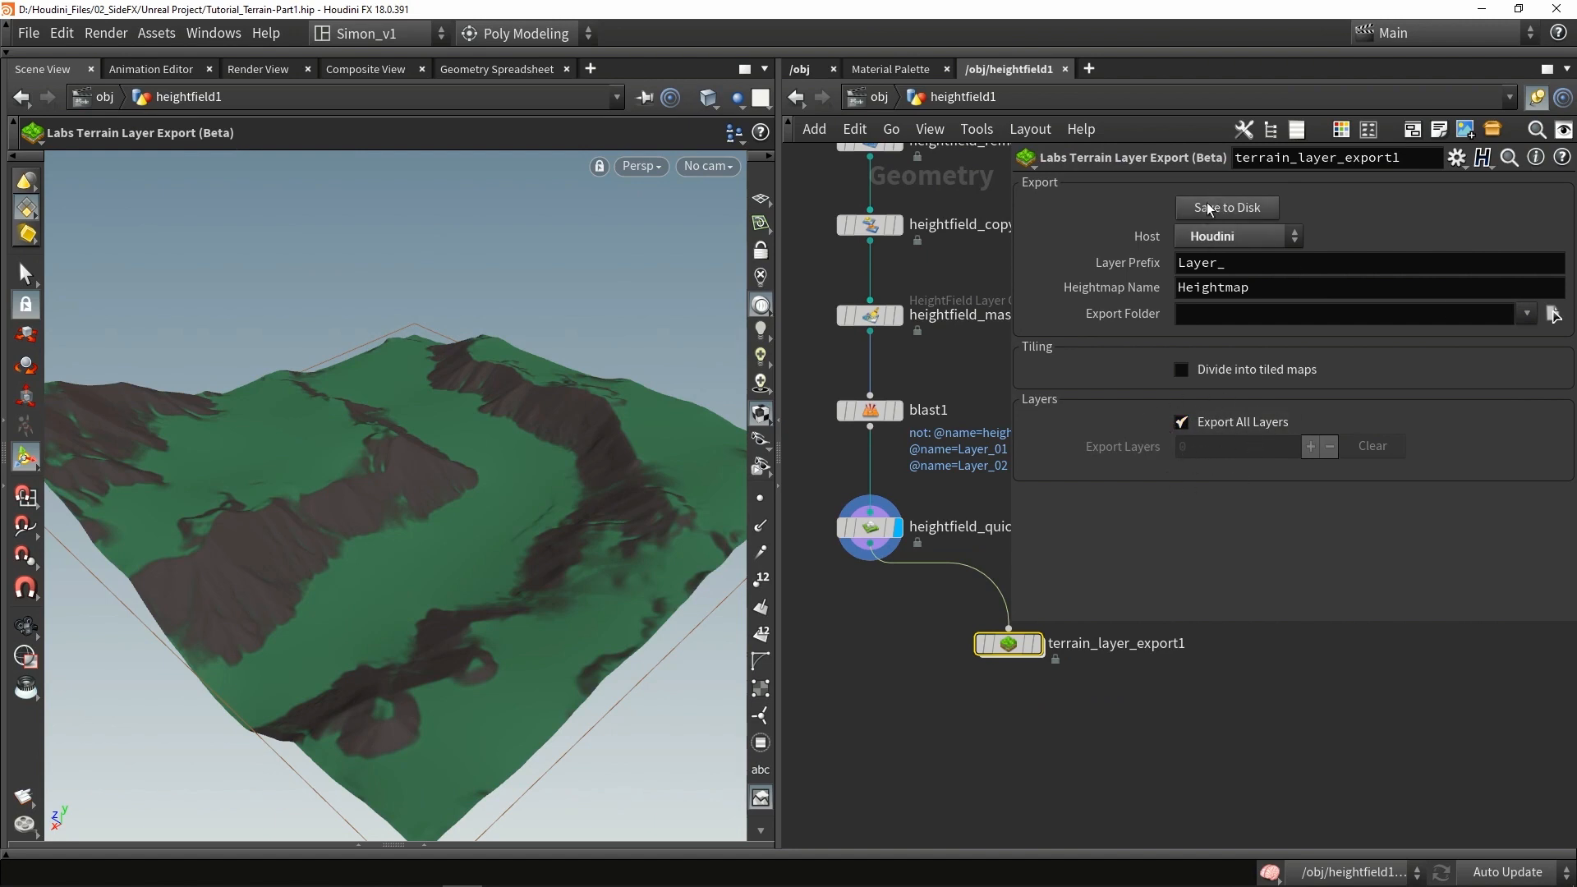
Step: Choose an export folder inside $HIP/Render_Heightmap/Tutorial_Export and save all terrain layers to disk
click(1188, 322)
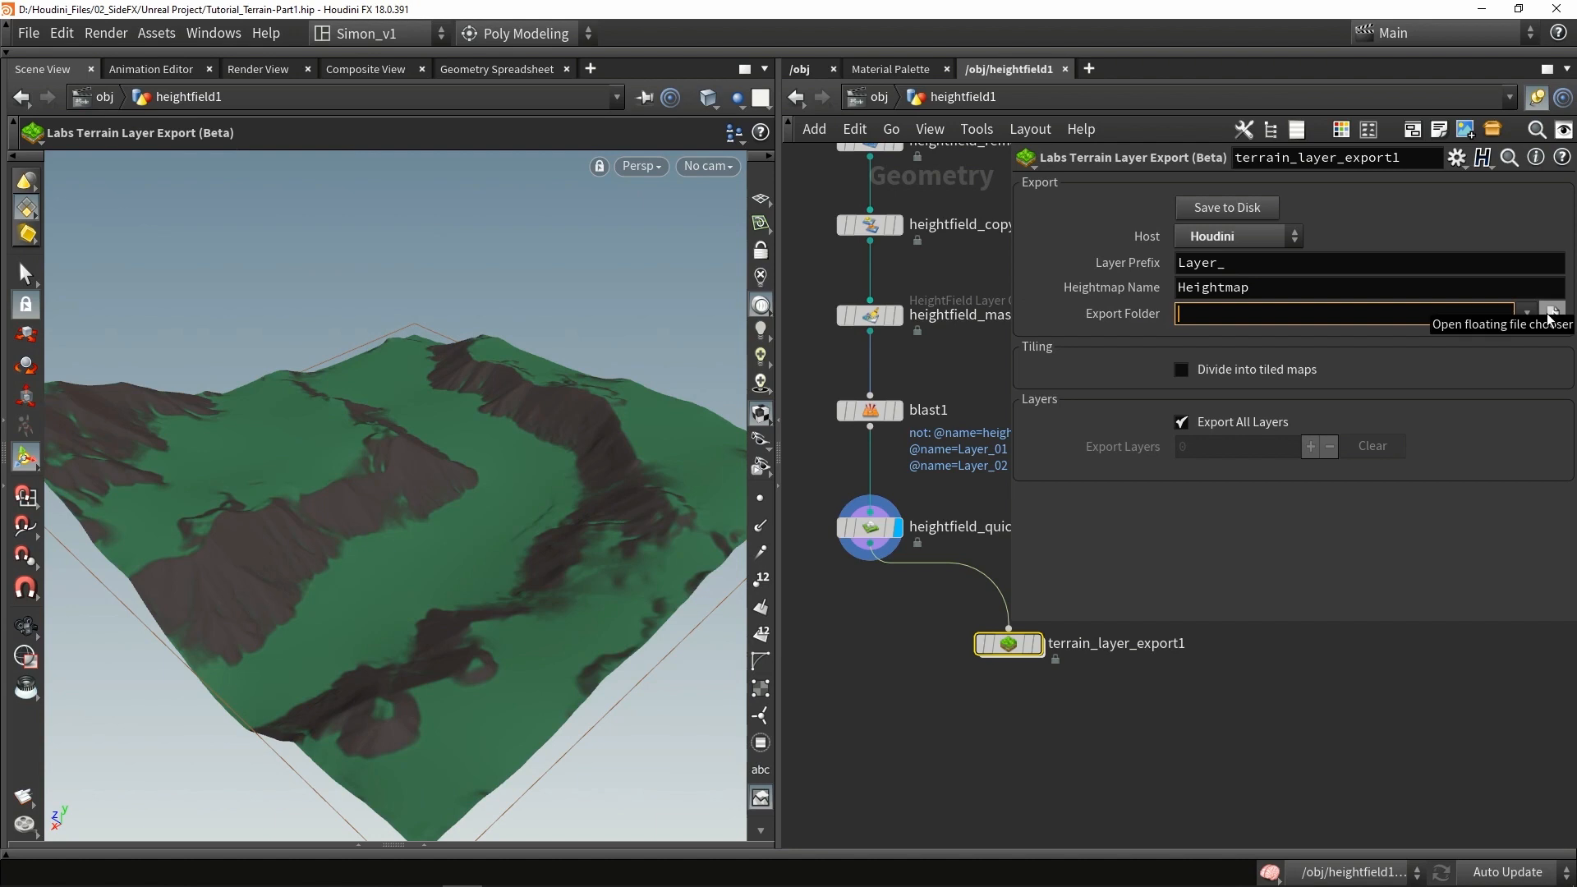
click(1551, 317)
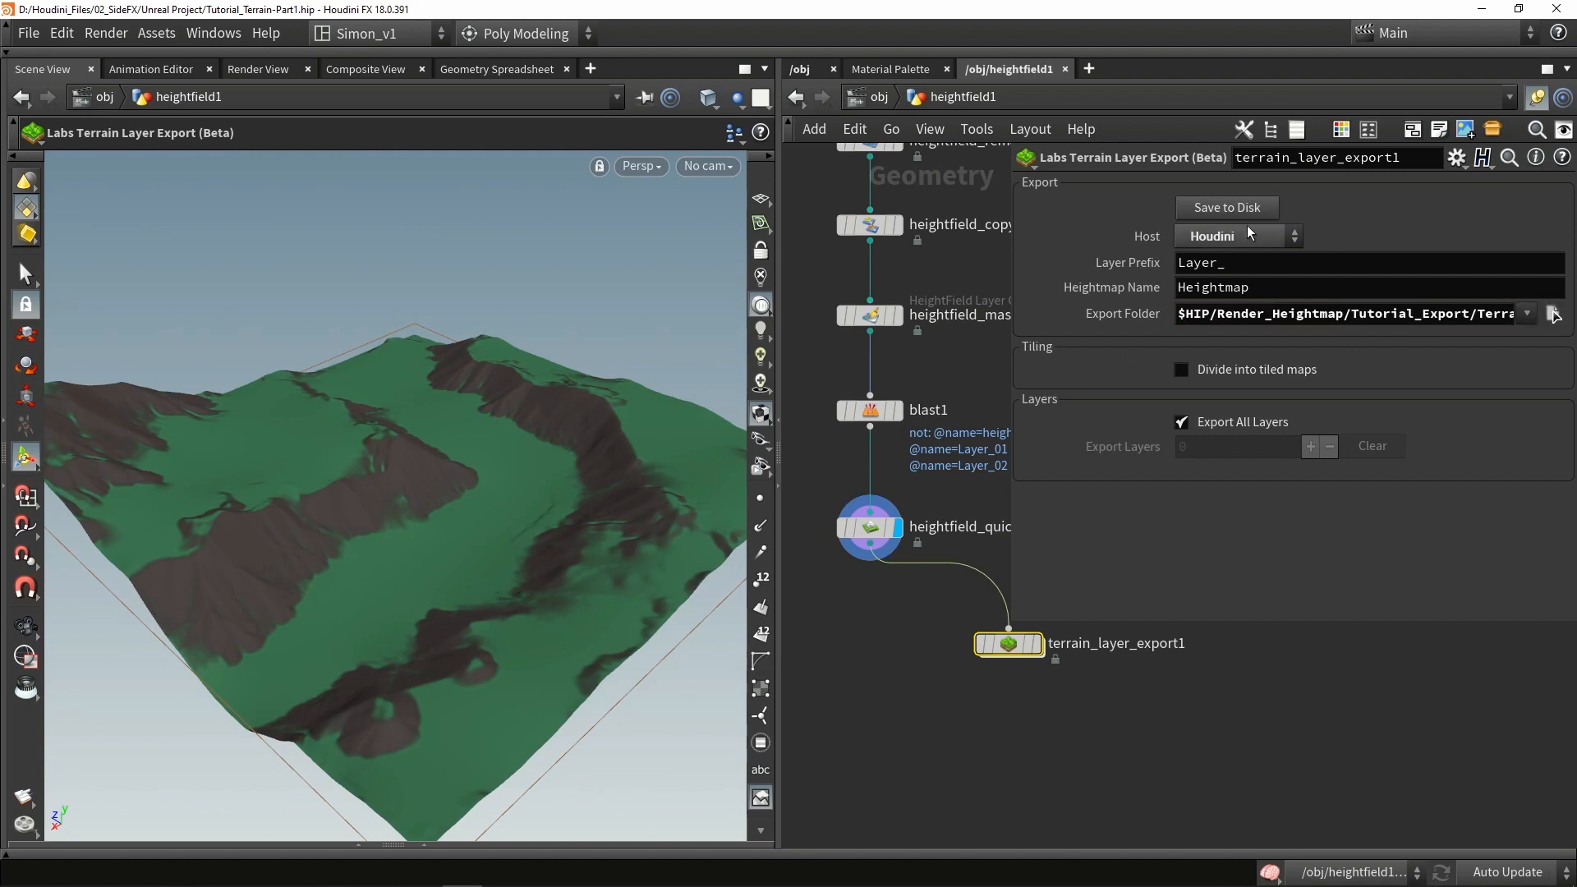
click(1225, 212)
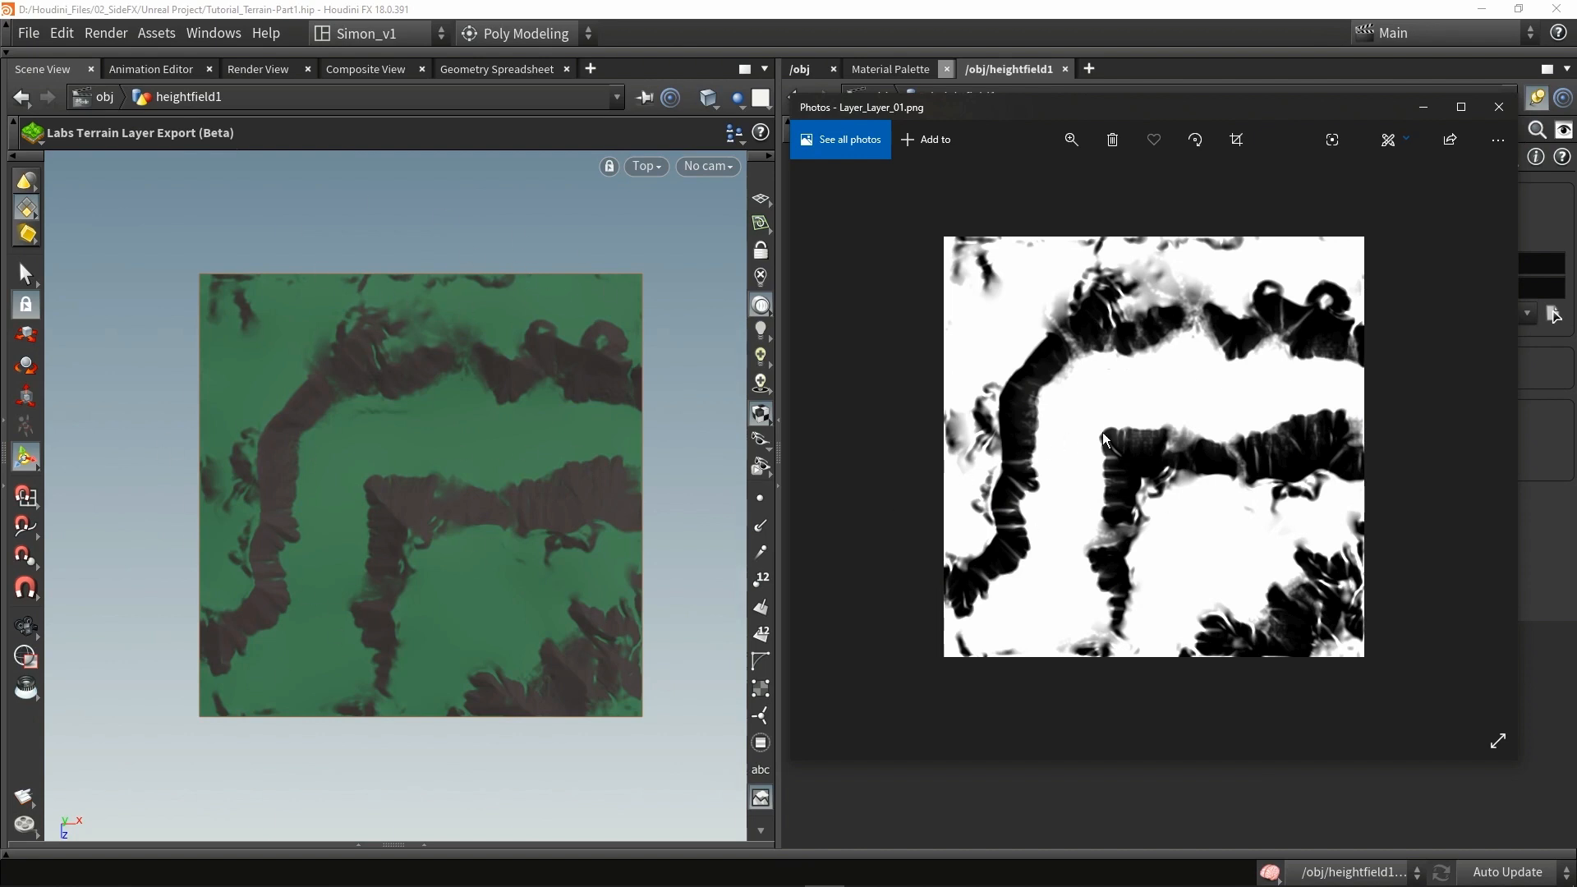
Step: View the exported Layer_02 mask image and return to the Houdini node network
key(Right)
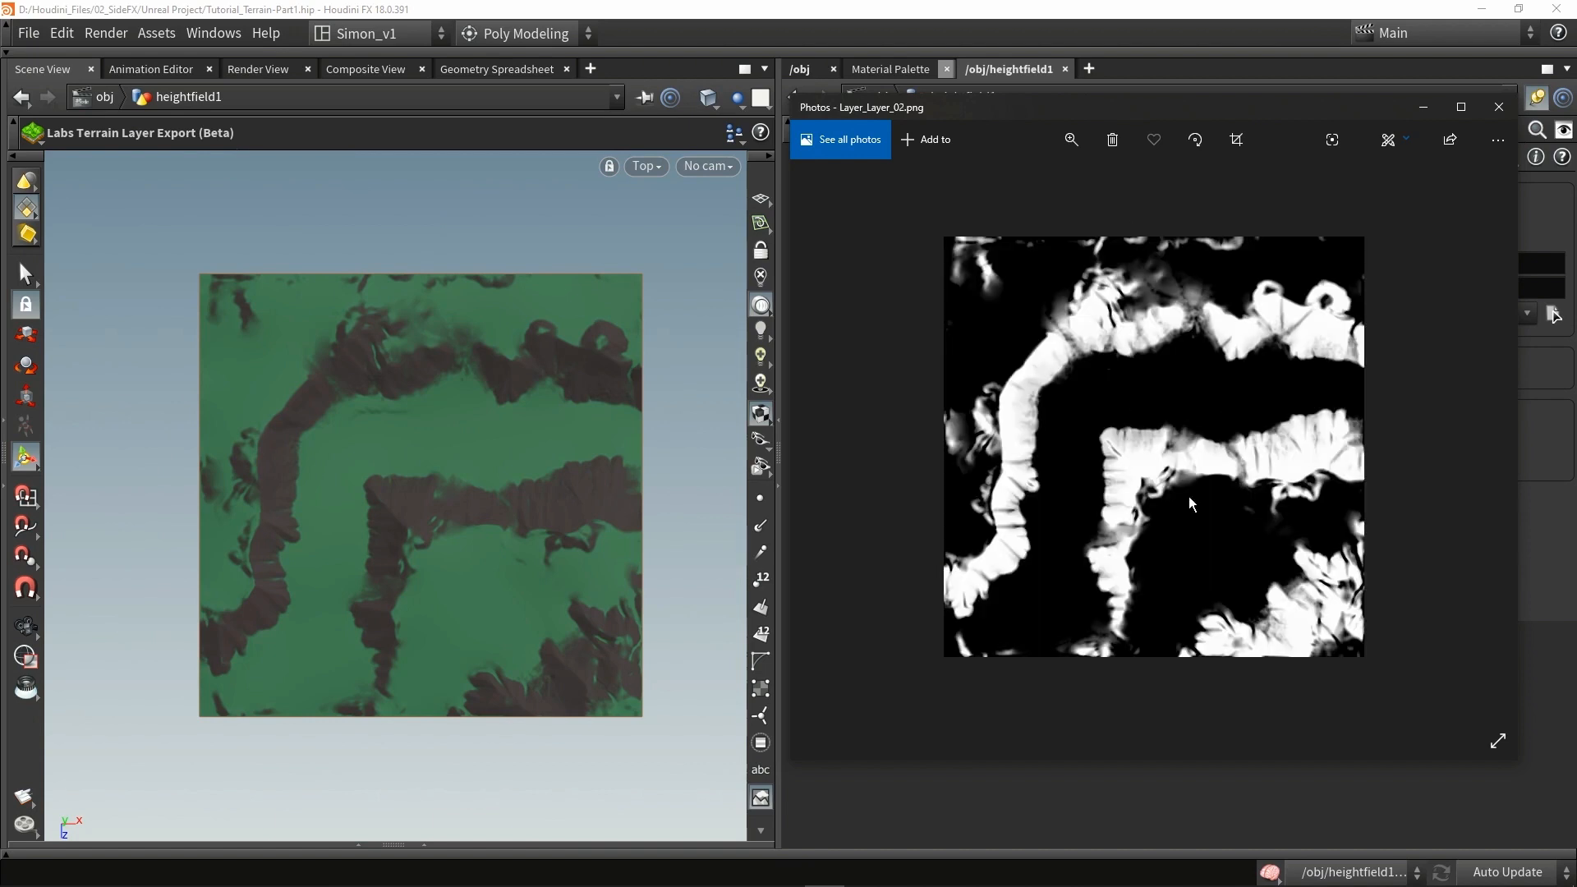
click(887, 789)
Step: Rewire the Terrain Layer Export node's input to the heightfield_maskclear2 output, branching off before the Blast node, and check the Blast and Layer Clear settings
drag(1010, 645, 958, 662)
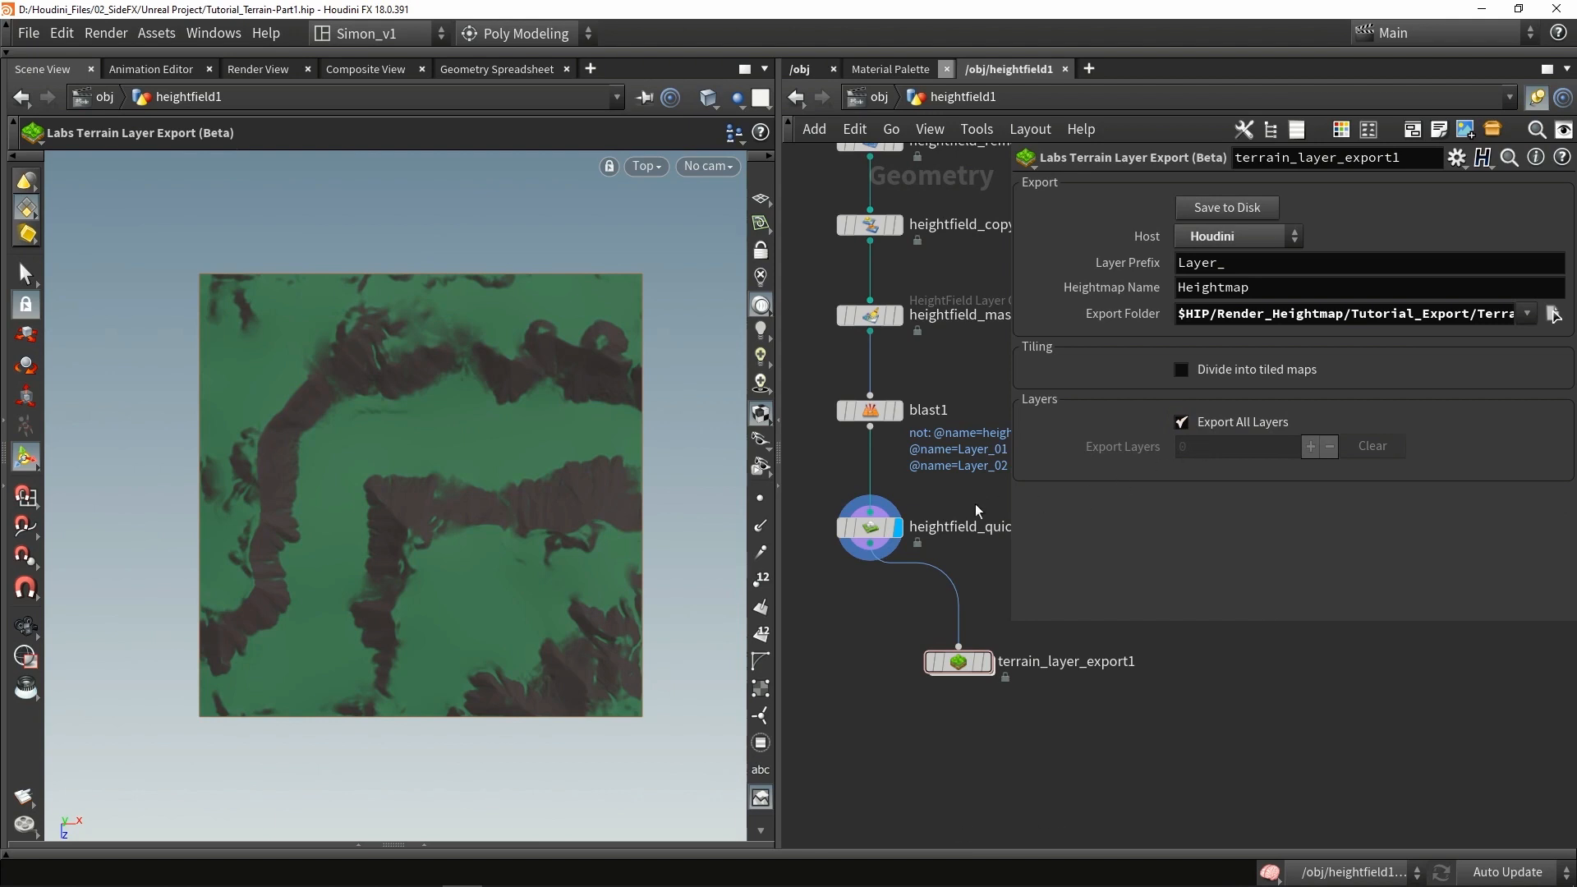
middle_drag(947, 433, 881, 473)
drag(804, 374, 889, 649)
middle_drag(882, 583, 942, 583)
click(864, 450)
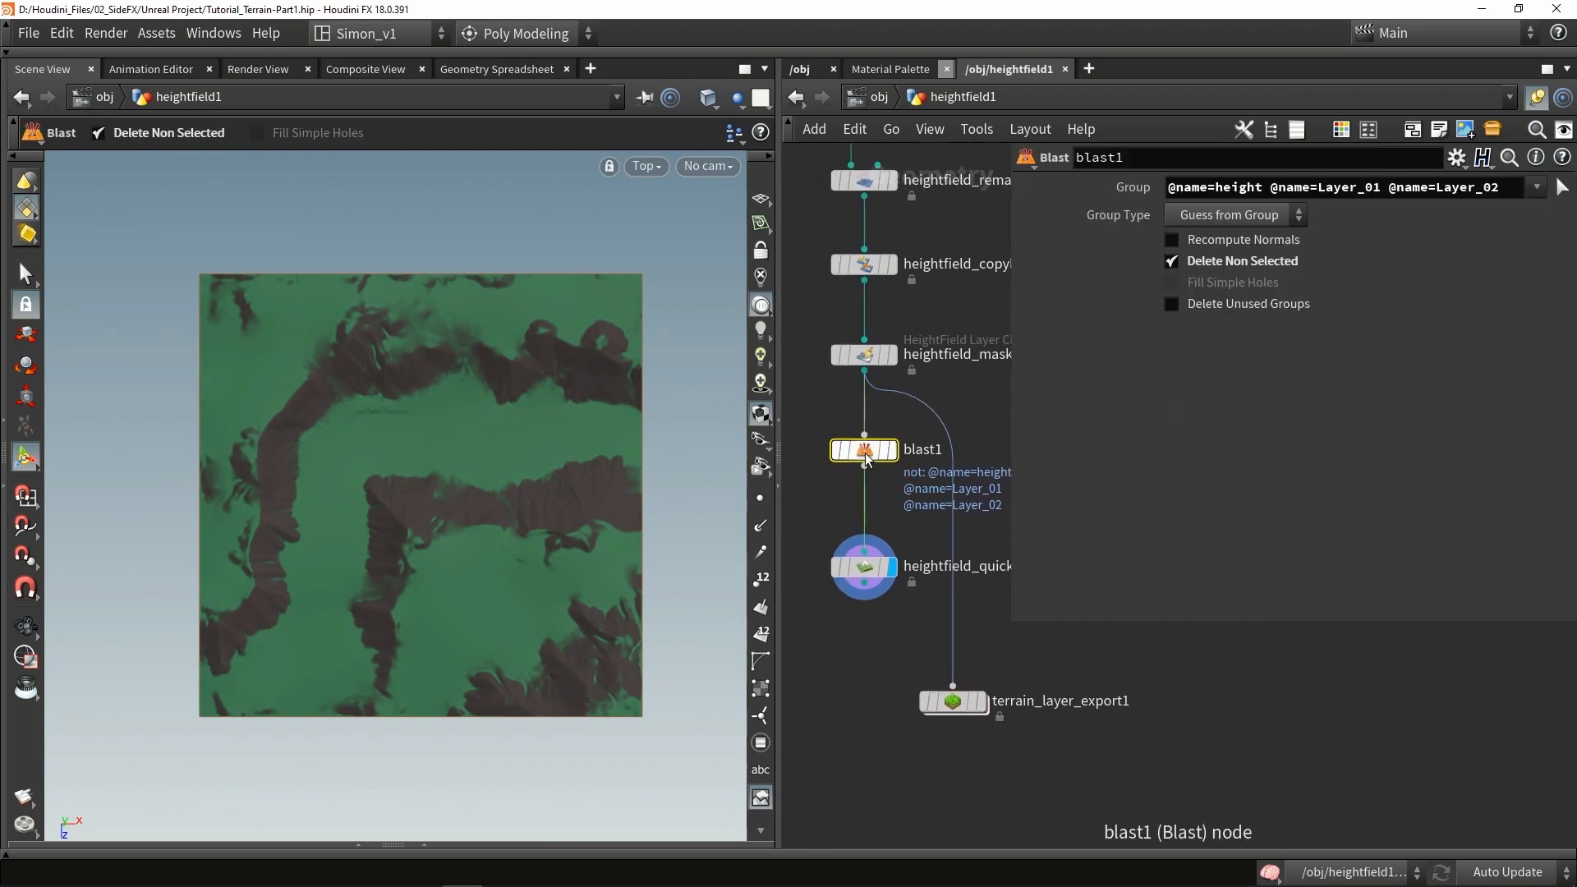
click(866, 358)
middle_click(867, 363)
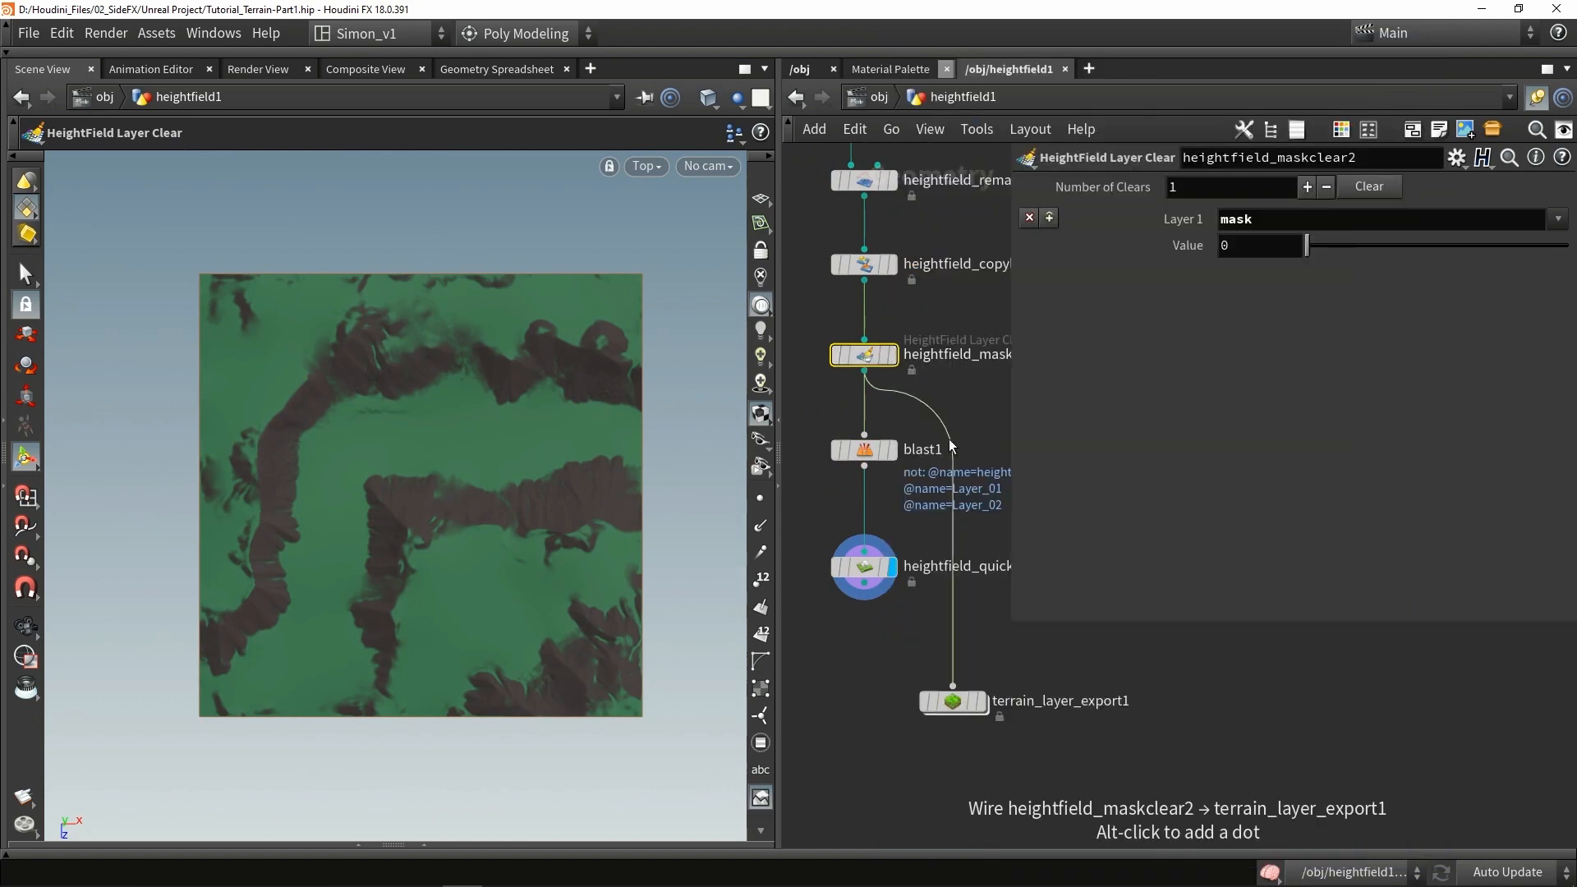
Step: Move the Terrain Layer Export node well away from the Quick Shade chain and narrow the parameter display to uncover the network
drag(956, 701, 1163, 736)
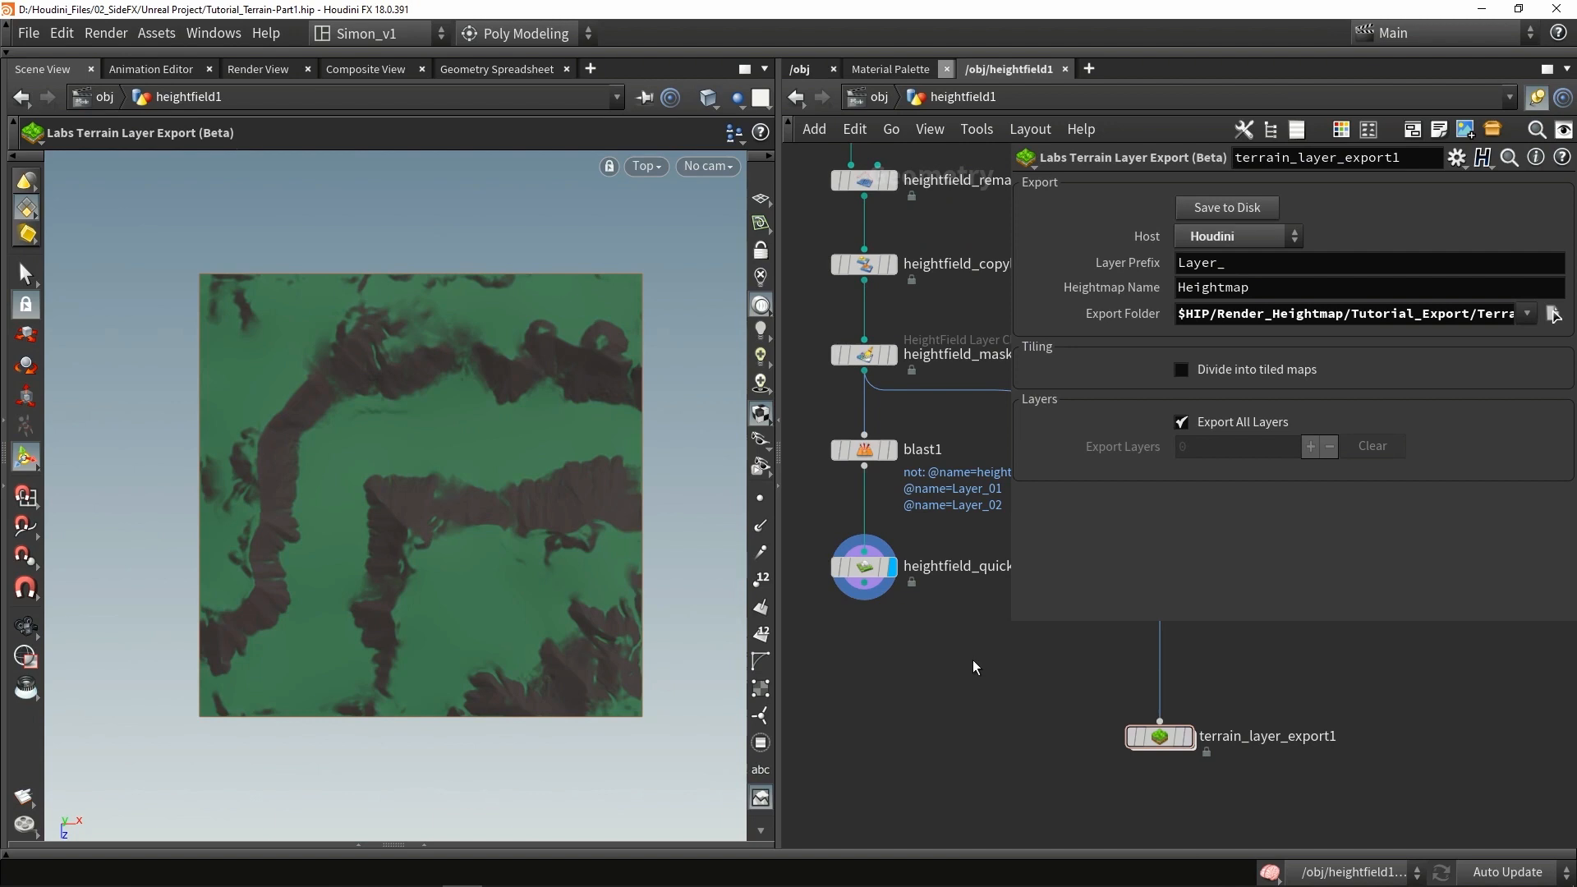
drag(1010, 622, 1231, 626)
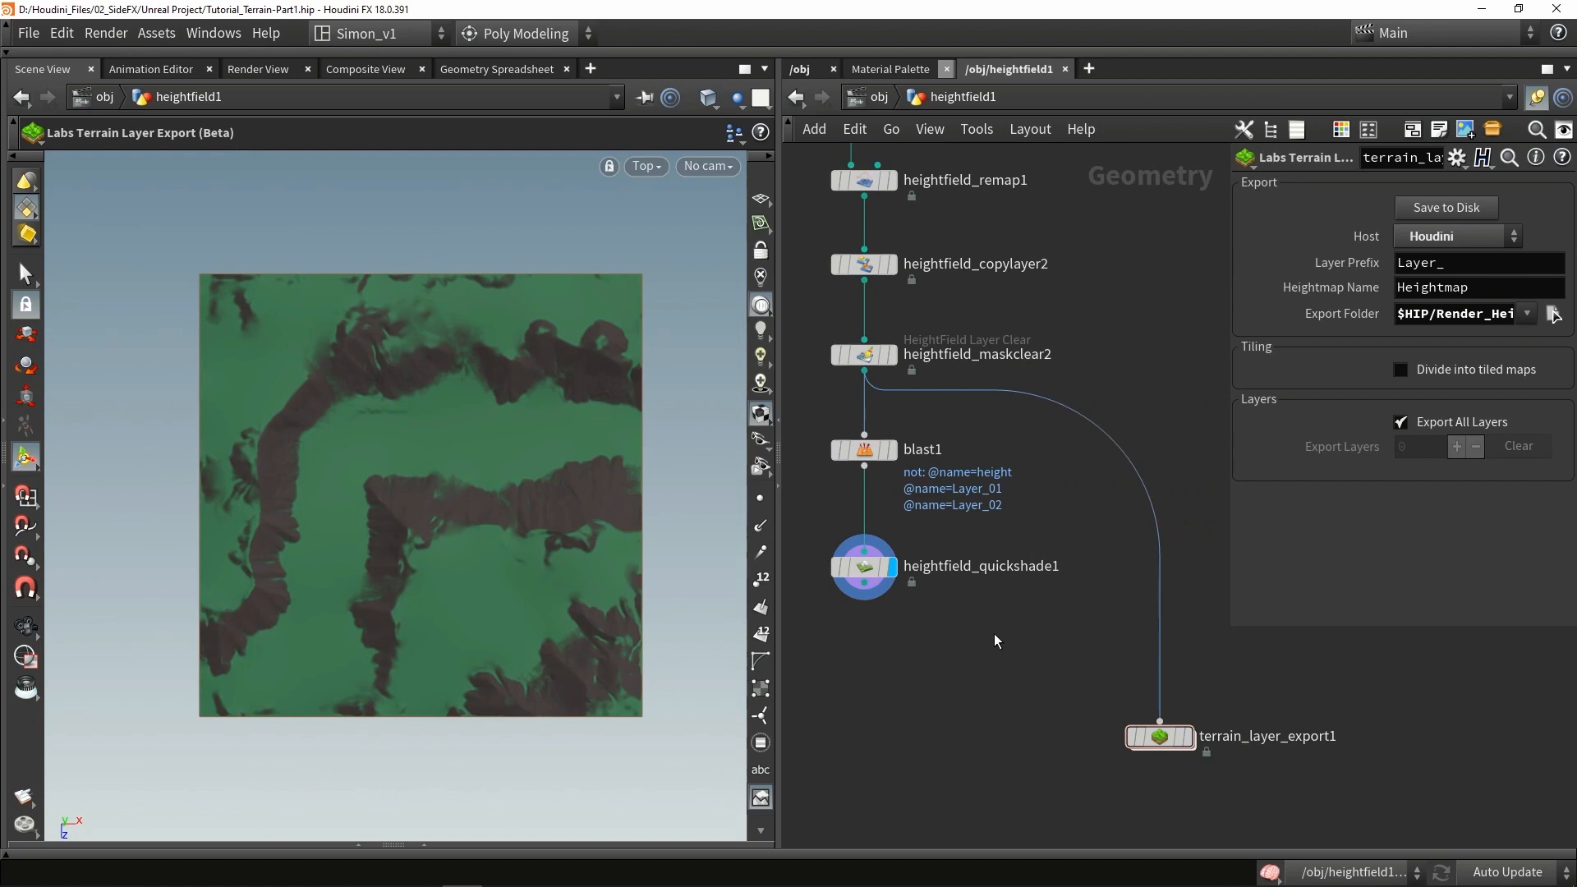
middle_drag(972, 634, 1020, 524)
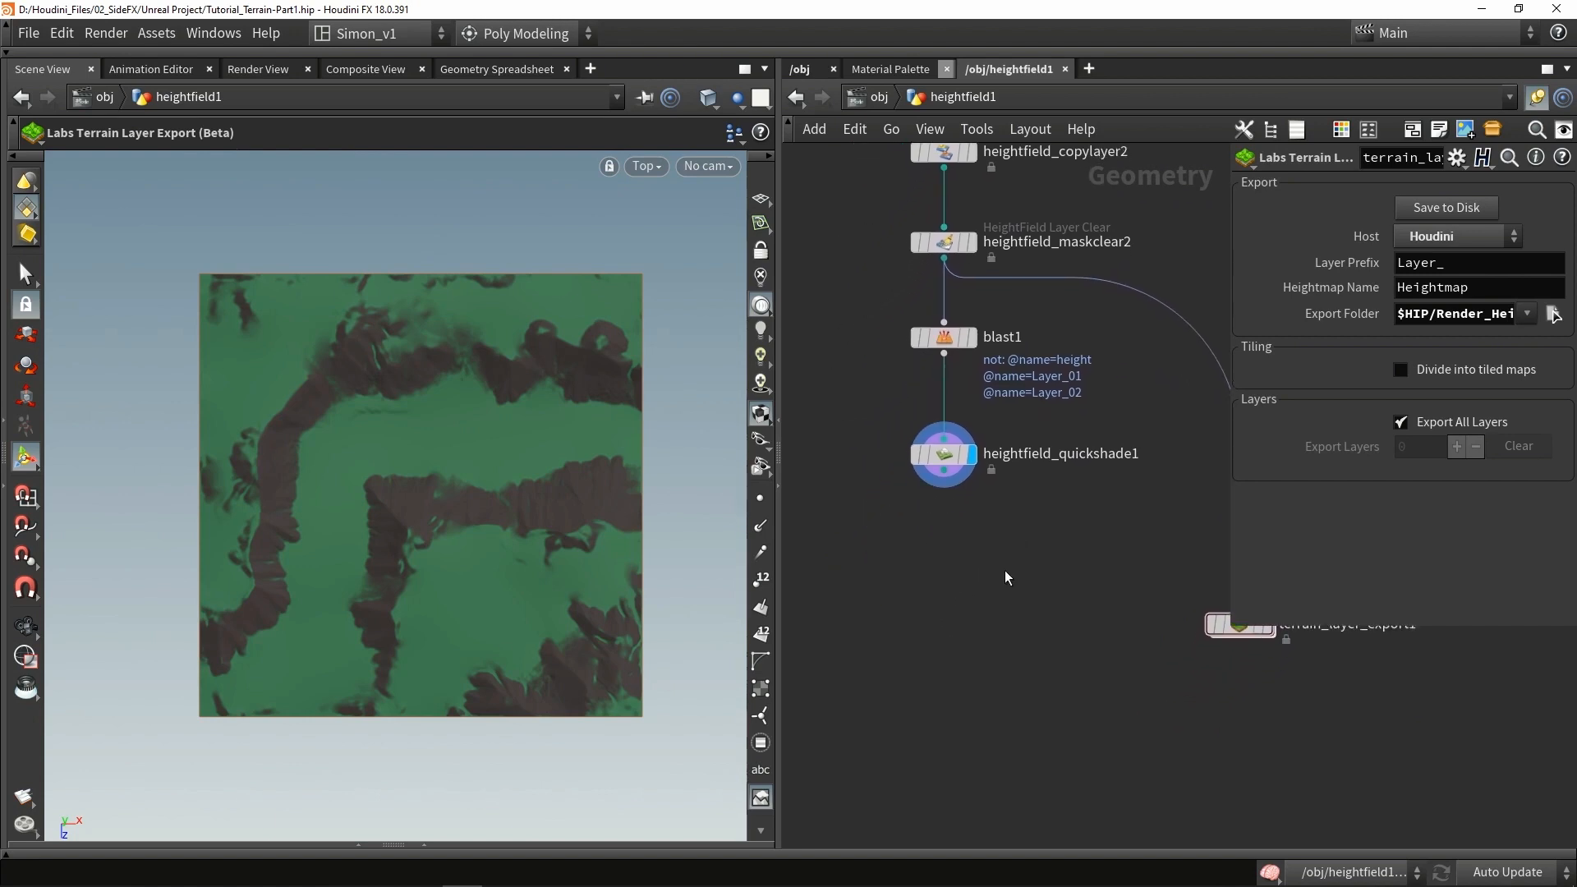